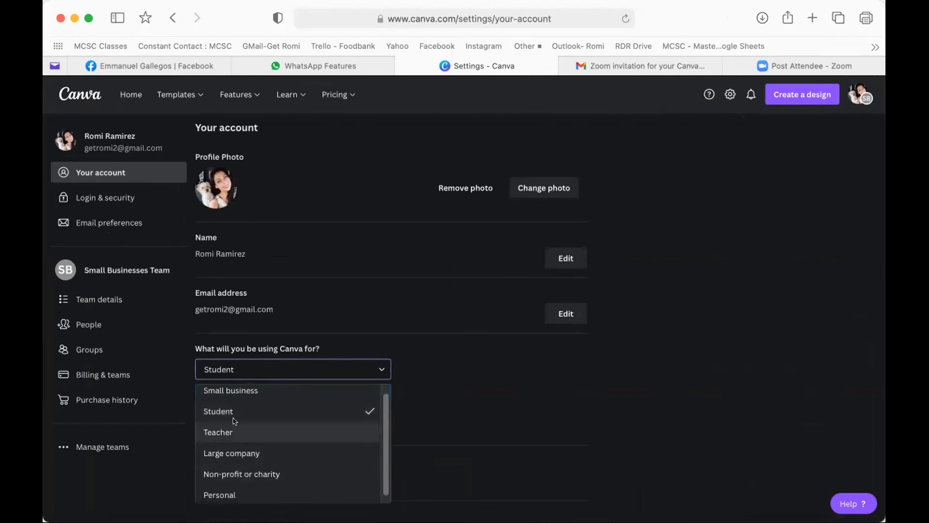
- Save 'Small business' as the account's usage purpose and return to the Canva Home page
{"action": "left_click", "coordinate": [231, 392]}
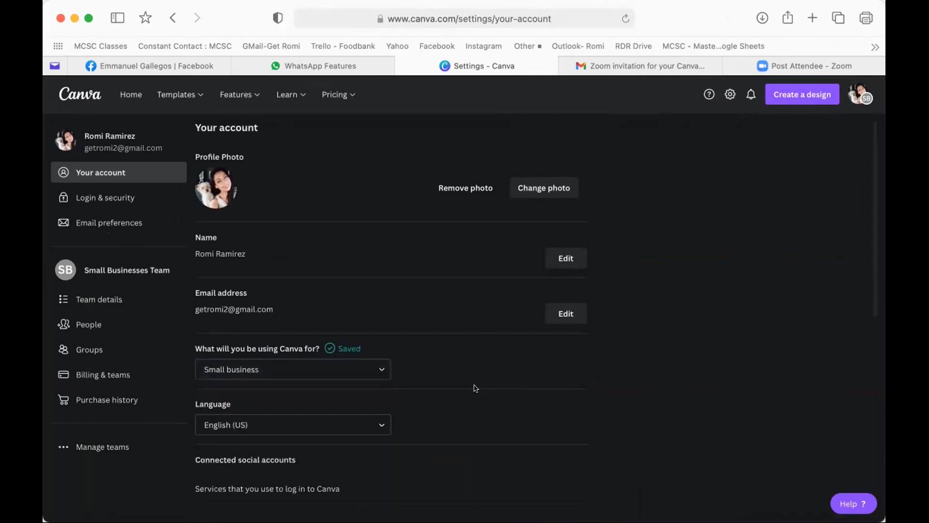
{"action": "scroll", "coordinate": [473, 387], "scroll_direction": "down", "scroll_amount": 1}
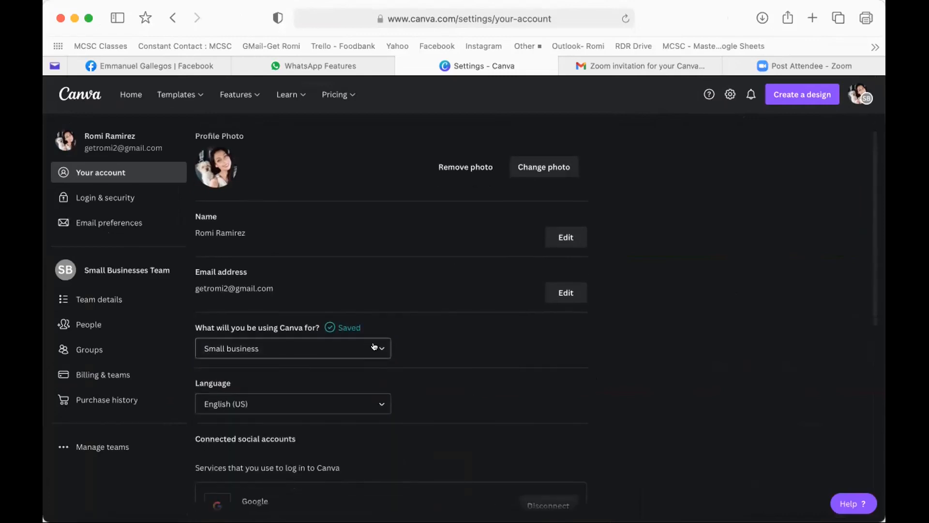
{"action": "scroll", "coordinate": [518, 398], "scroll_direction": "down", "scroll_amount": 4}
{"action": "scroll", "coordinate": [484, 394], "scroll_direction": "up", "scroll_amount": 5}
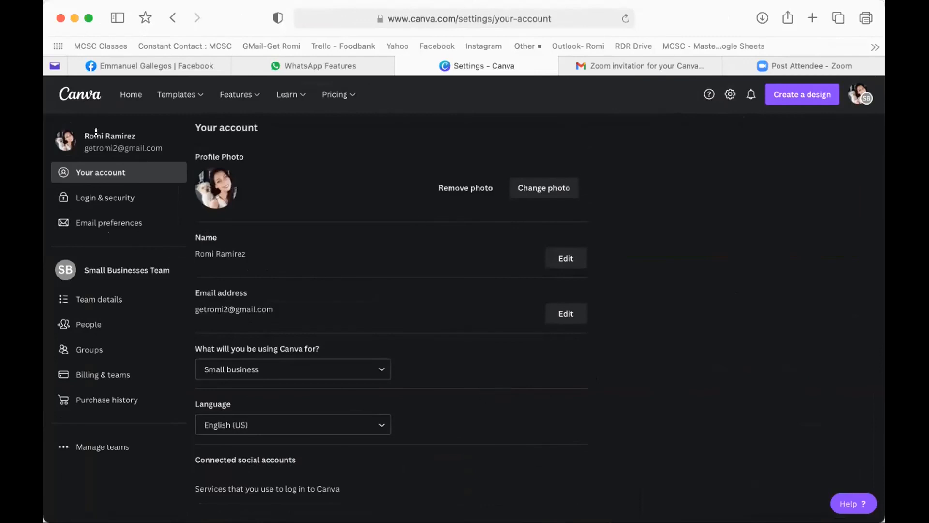
{"action": "left_click", "coordinate": [129, 93]}
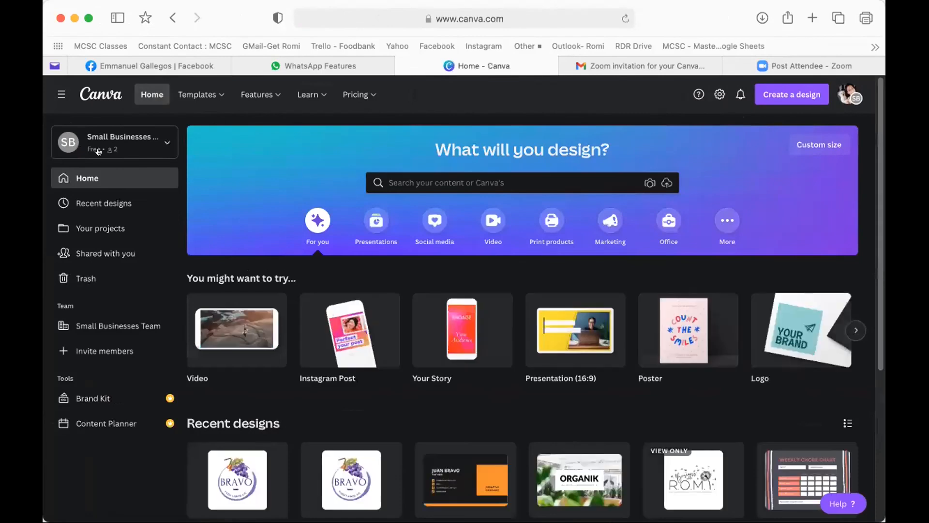
{"action": "mouse_move", "coordinate": [188, 96]}
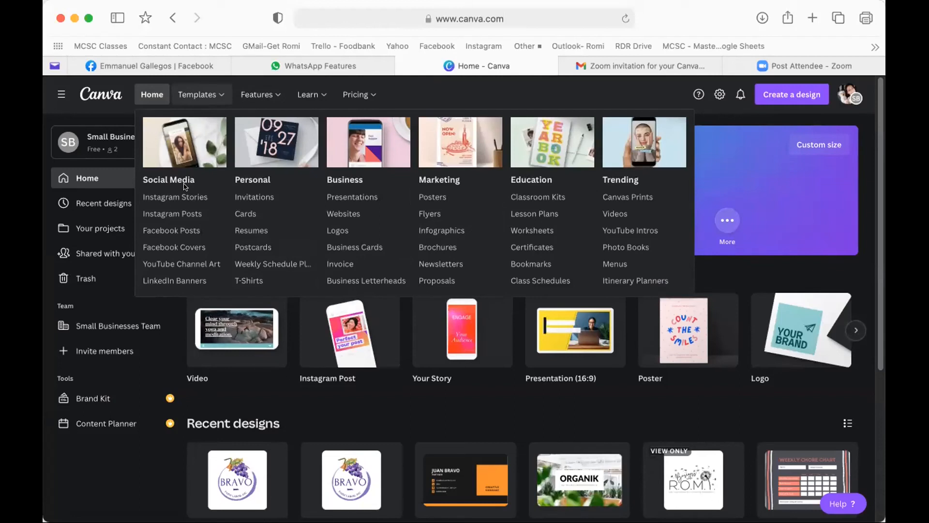
- Open the Logos templates gallery of 26,366 templates and browse through the grid
{"action": "left_click", "coordinate": [339, 231]}
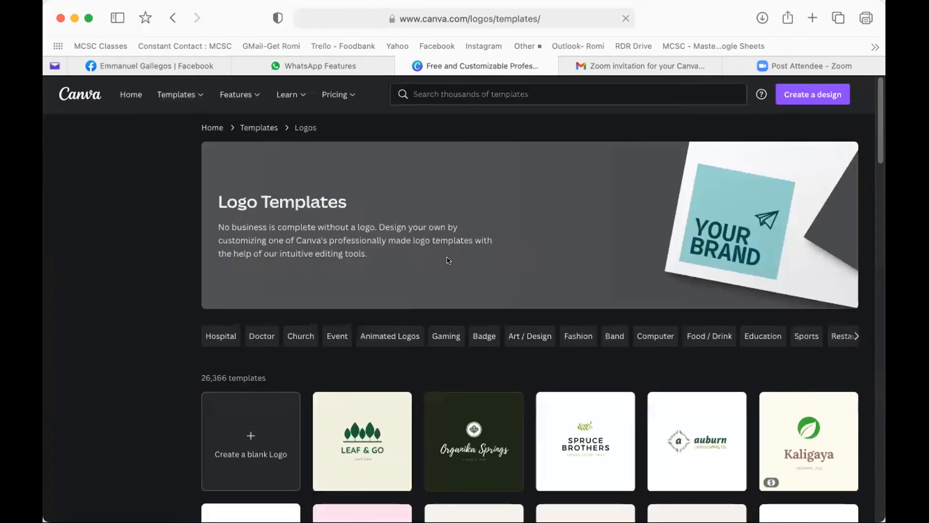
{"action": "scroll", "coordinate": [567, 297], "scroll_direction": "down", "scroll_amount": 4}
{"action": "scroll", "coordinate": [567, 297], "scroll_direction": "down", "scroll_amount": 1}
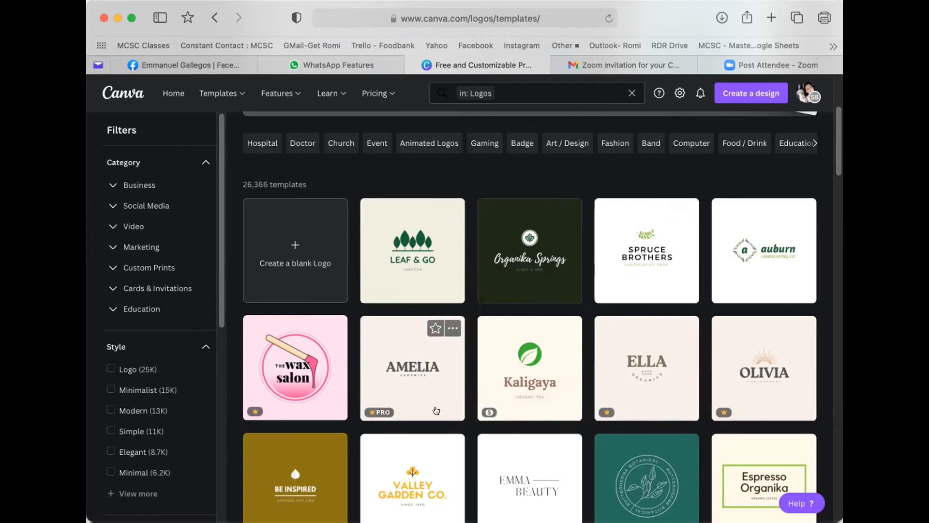
{"action": "mouse_move", "coordinate": [506, 407]}
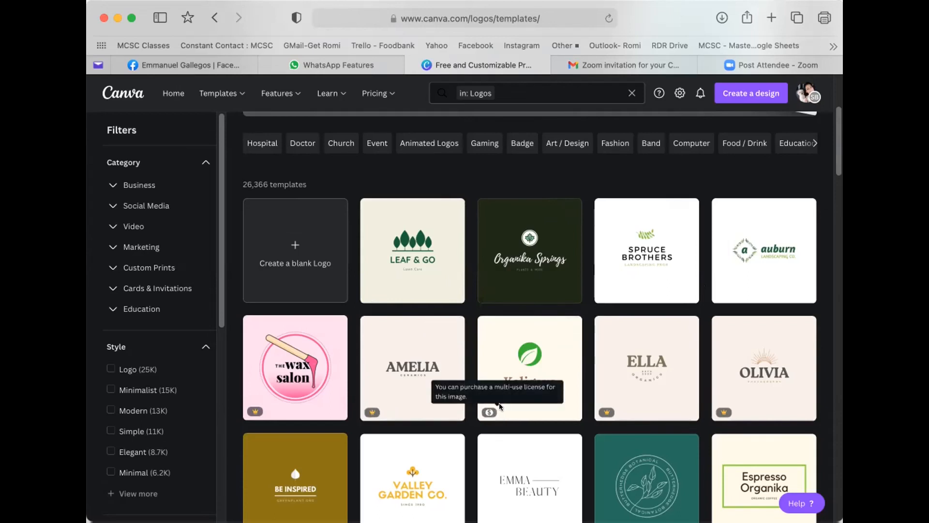
{"action": "scroll", "coordinate": [503, 407], "scroll_direction": "down", "scroll_amount": 1}
{"action": "scroll", "coordinate": [509, 407], "scroll_direction": "down", "scroll_amount": 5}
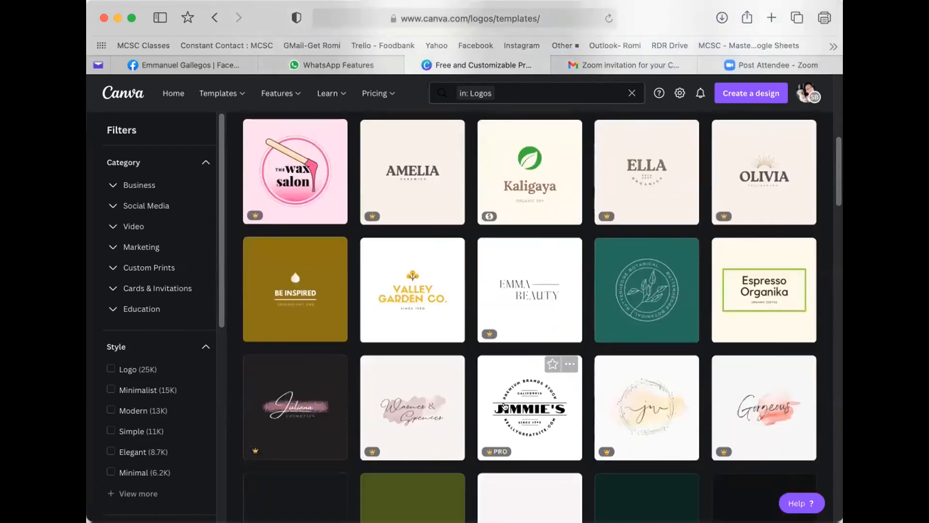
{"action": "scroll", "coordinate": [621, 222], "scroll_direction": "down", "scroll_amount": 2}
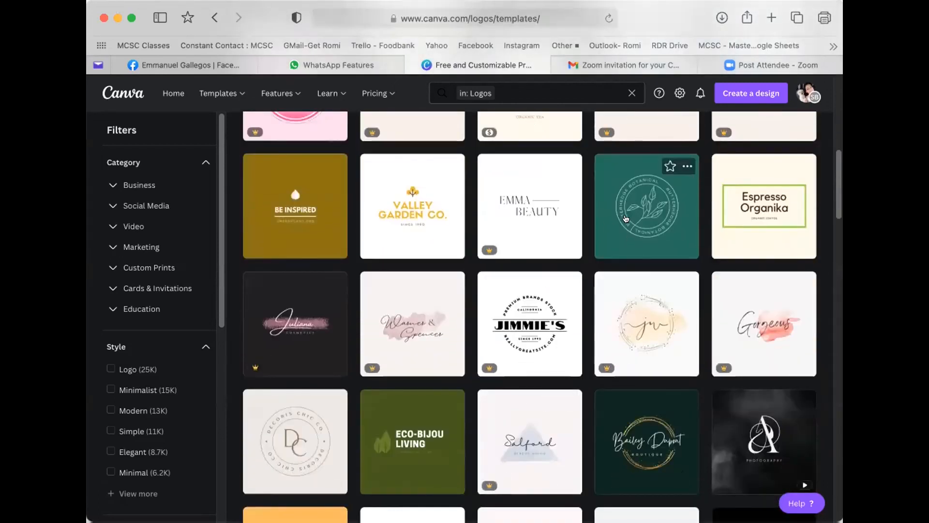
{"action": "scroll", "coordinate": [627, 223], "scroll_direction": "up", "scroll_amount": 1}
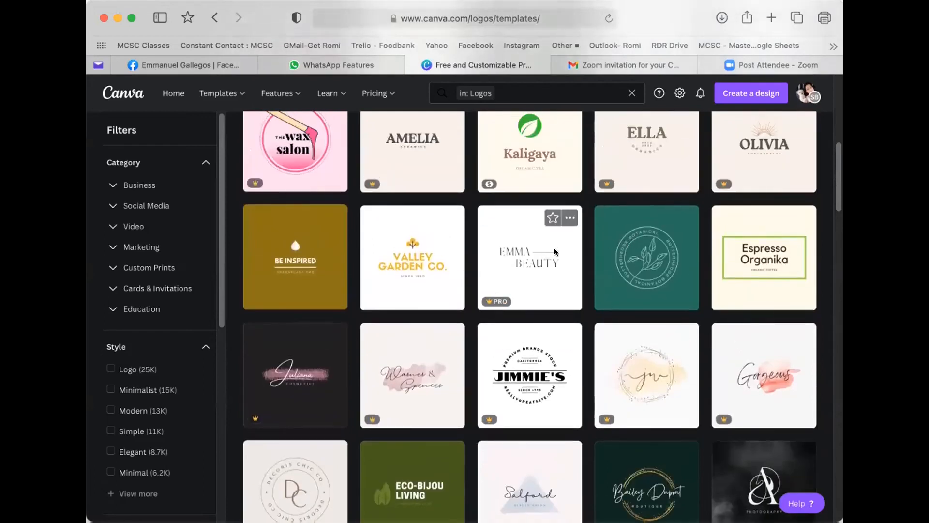
{"action": "scroll", "coordinate": [556, 251], "scroll_direction": "down", "scroll_amount": 1}
{"action": "scroll", "coordinate": [579, 260], "scroll_direction": "down", "scroll_amount": 1}
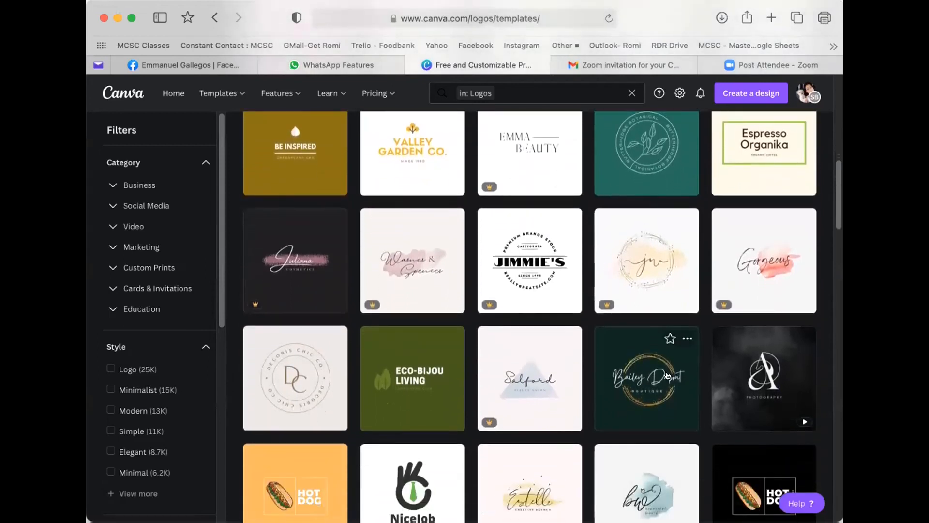
{"action": "scroll", "coordinate": [667, 375], "scroll_direction": "up", "scroll_amount": 1}
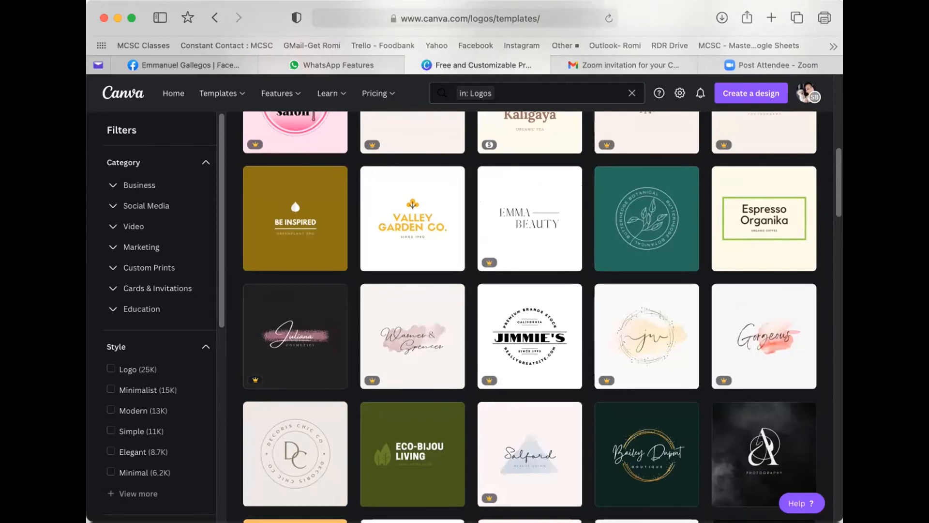
{"action": "mouse_move", "coordinate": [747, 374]}
{"action": "scroll", "coordinate": [341, 222], "scroll_direction": "up", "scroll_amount": 7}
{"action": "scroll", "coordinate": [337, 218], "scroll_direction": "down", "scroll_amount": 2}
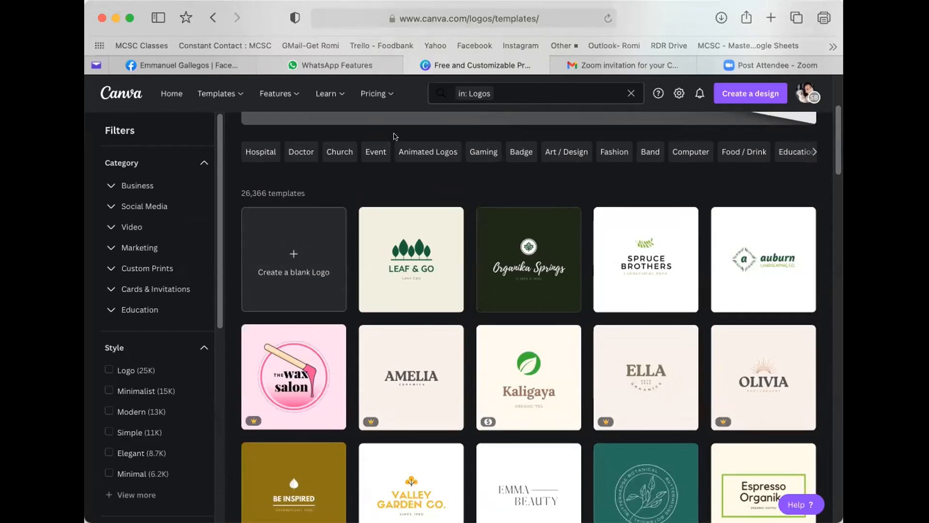
- Search the templates for 'logos therapy'
{"action": "left_click", "coordinate": [500, 87]}
{"action": "type", "text": "logos therap"}
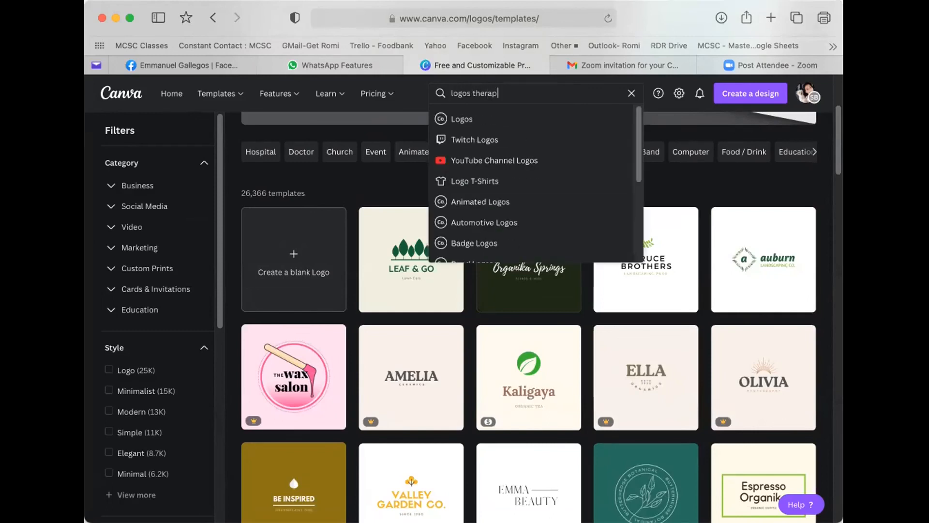
{"action": "type", "text": "y"}
{"action": "key", "text": "Return"}
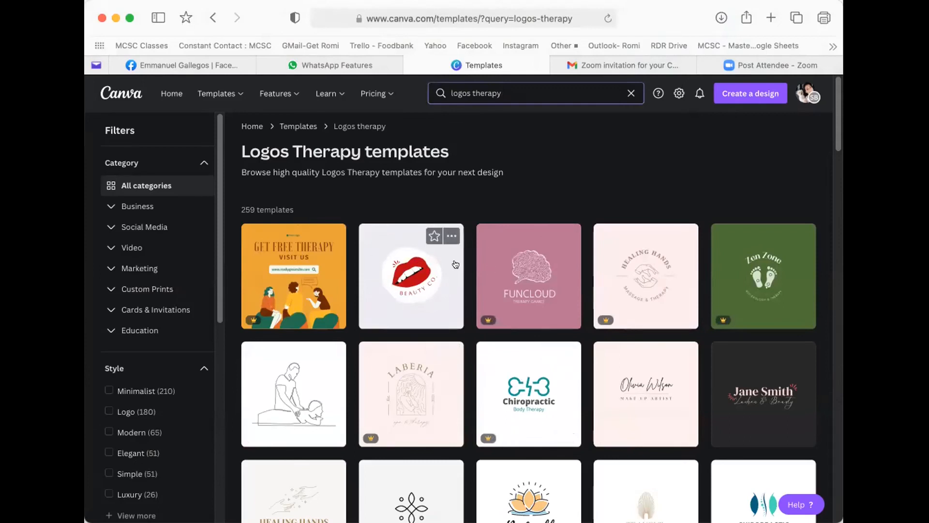
{"action": "scroll", "coordinate": [438, 282], "scroll_direction": "down", "scroll_amount": 1}
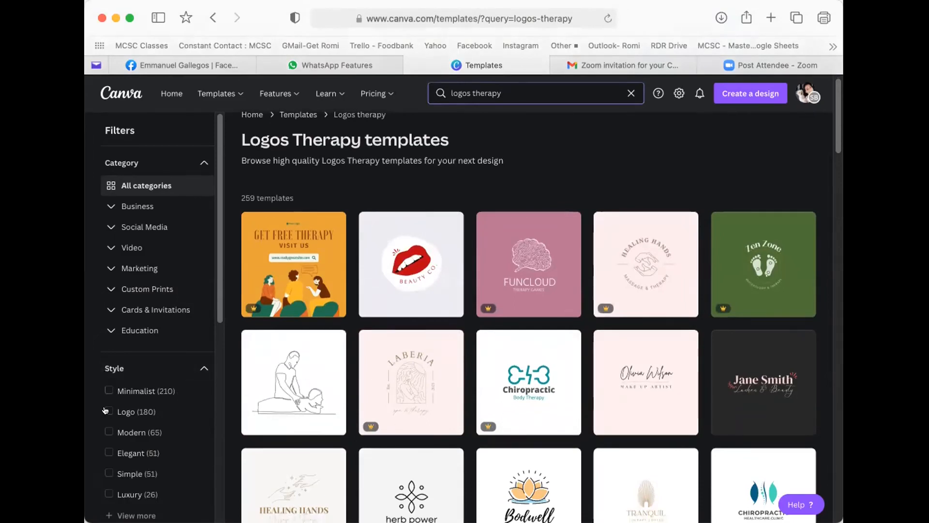
{"action": "scroll", "coordinate": [136, 377], "scroll_direction": "down", "scroll_amount": 3}
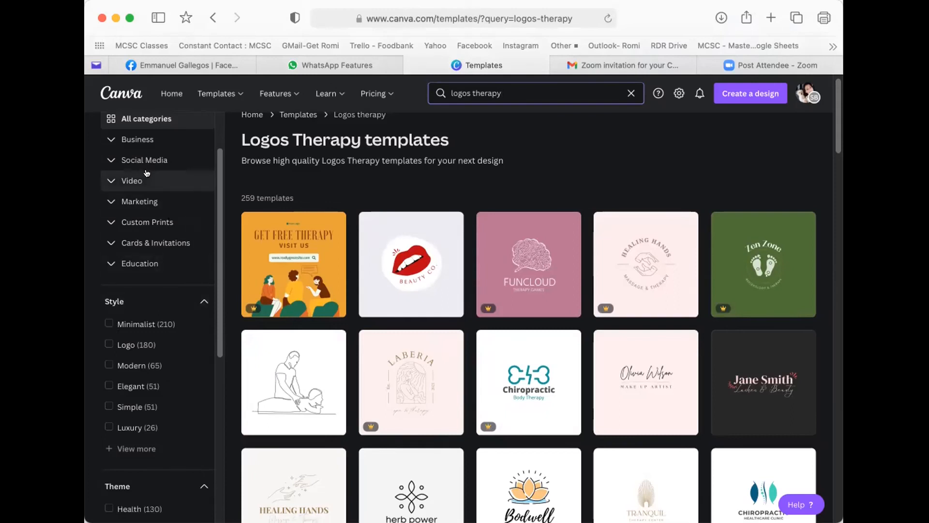
{"action": "scroll", "coordinate": [116, 160], "scroll_direction": "up", "scroll_amount": 1}
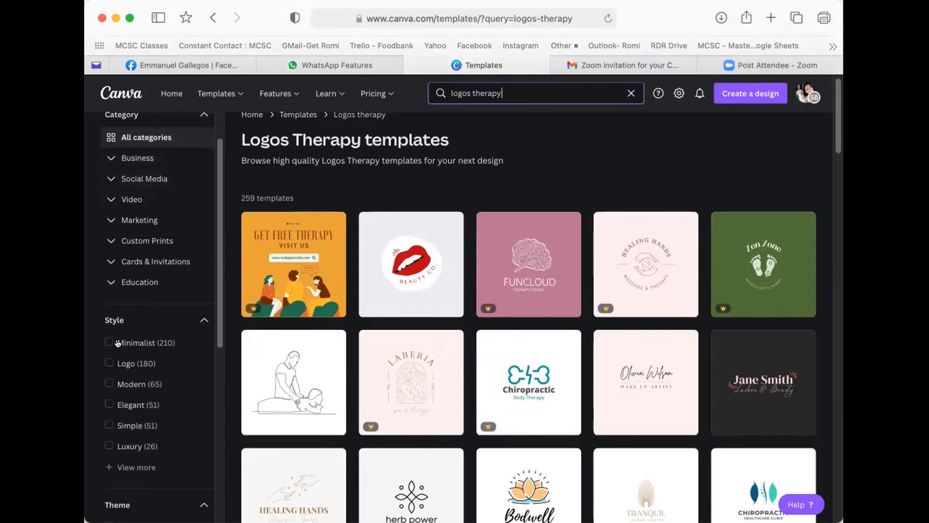
- Filter the results to the Logo style (180) and scroll through the spa and therapy logos
{"action": "left_click", "coordinate": [108, 361]}
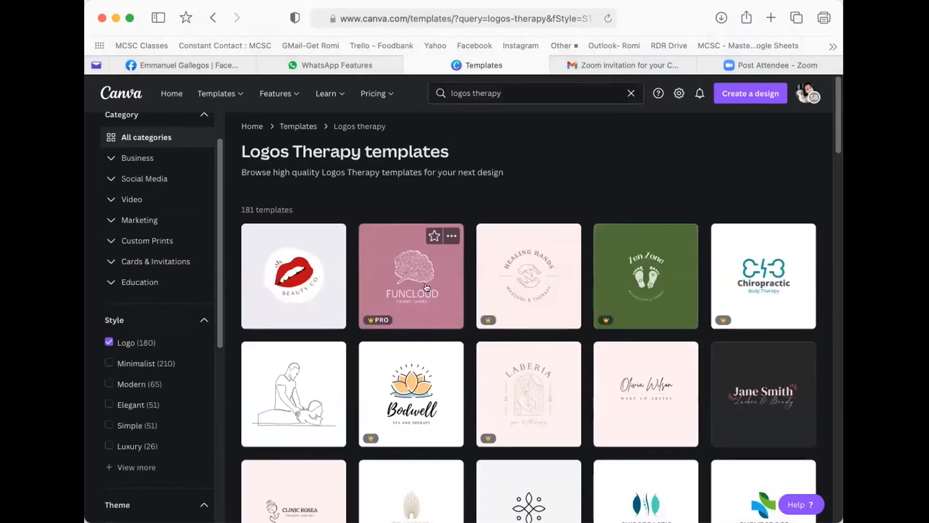
{"action": "scroll", "coordinate": [456, 315], "scroll_direction": "down", "scroll_amount": 5}
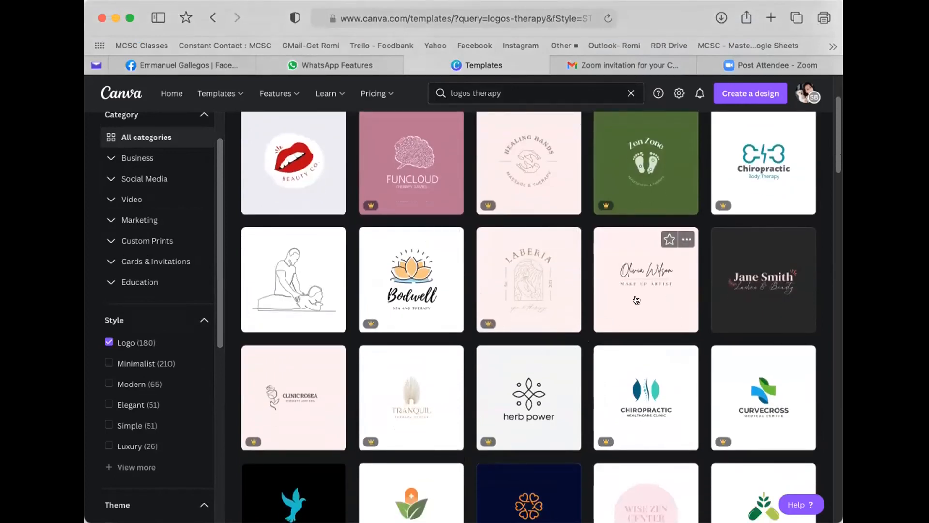
{"action": "scroll", "coordinate": [636, 300], "scroll_direction": "down", "scroll_amount": 2}
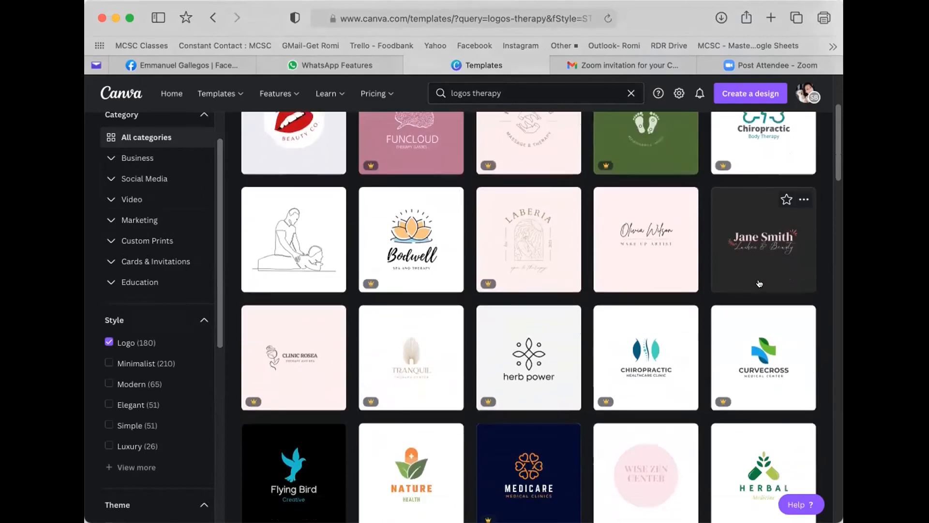
{"action": "scroll", "coordinate": [760, 283], "scroll_direction": "down", "scroll_amount": 8}
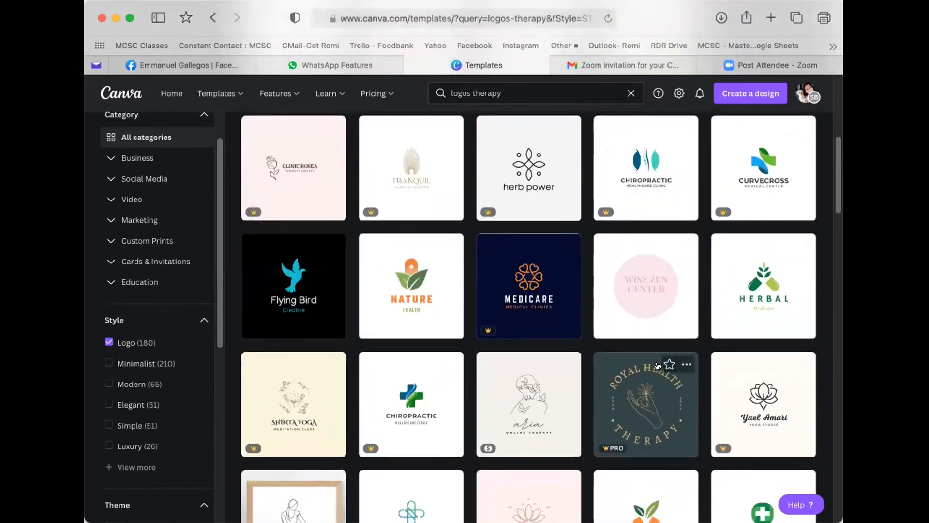
{"action": "scroll", "coordinate": [657, 365], "scroll_direction": "down", "scroll_amount": 6}
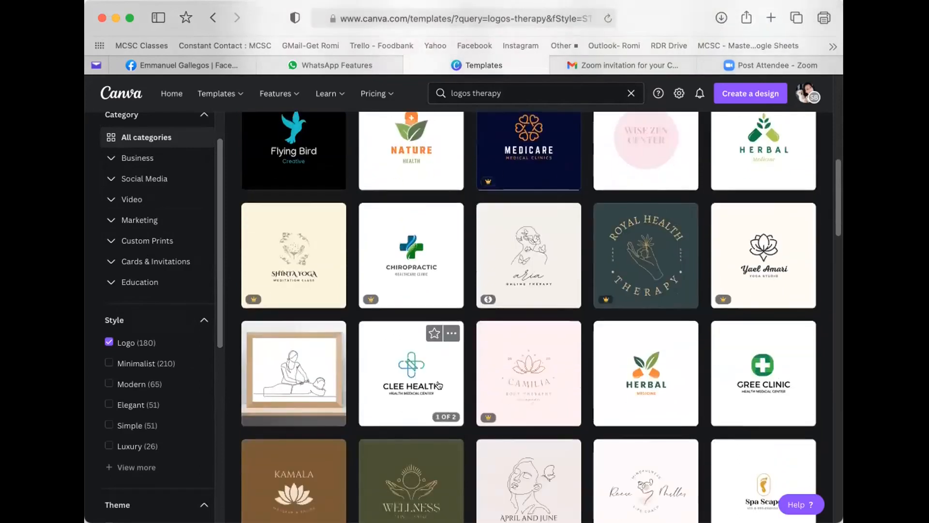
{"action": "scroll", "coordinate": [412, 387], "scroll_direction": "down", "scroll_amount": 10}
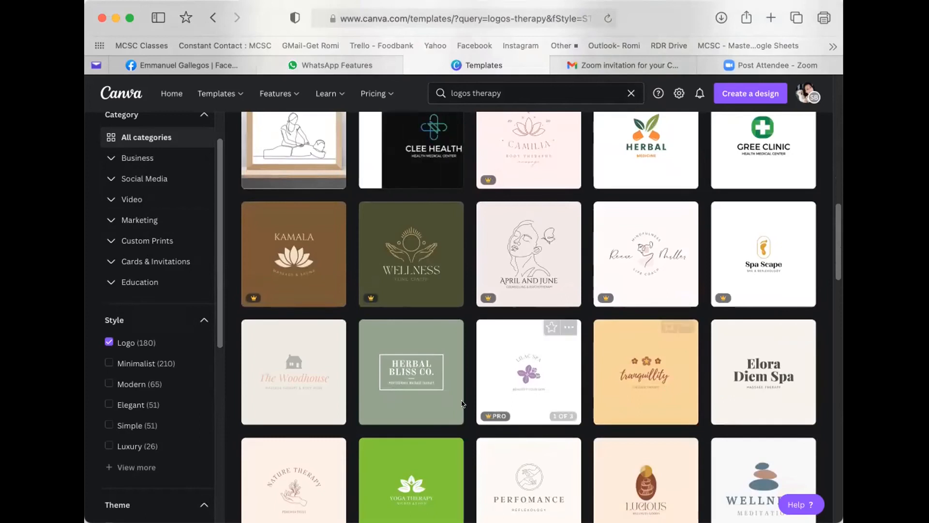
{"action": "scroll", "coordinate": [463, 403], "scroll_direction": "down", "scroll_amount": 6}
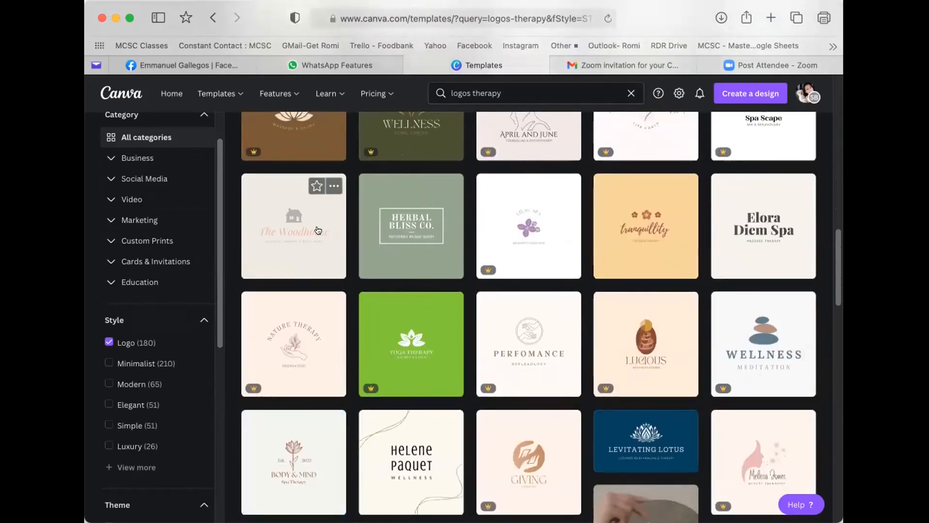
{"action": "scroll", "coordinate": [318, 230], "scroll_direction": "down", "scroll_amount": 2}
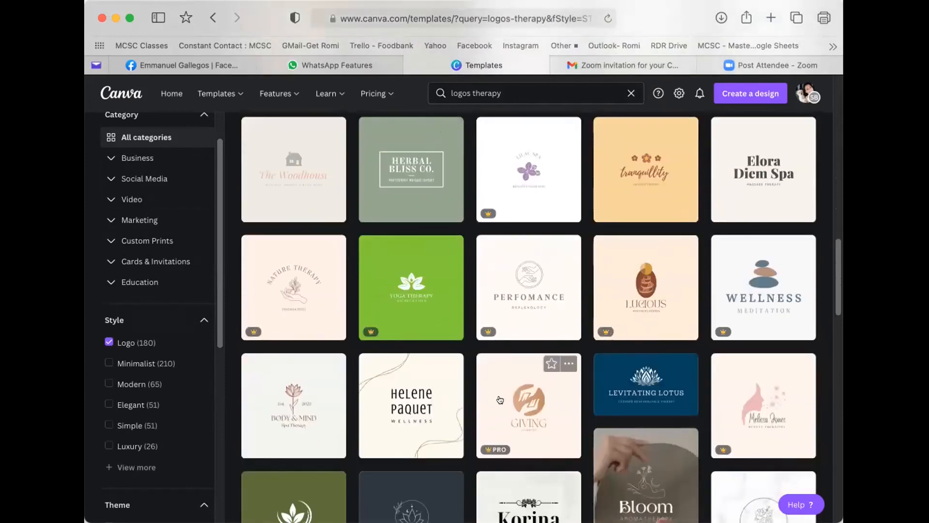
- Preview the Dark Red Elegant Floral Illustration Spa Logo template and browse its similar designs
{"action": "left_click", "coordinate": [287, 423]}
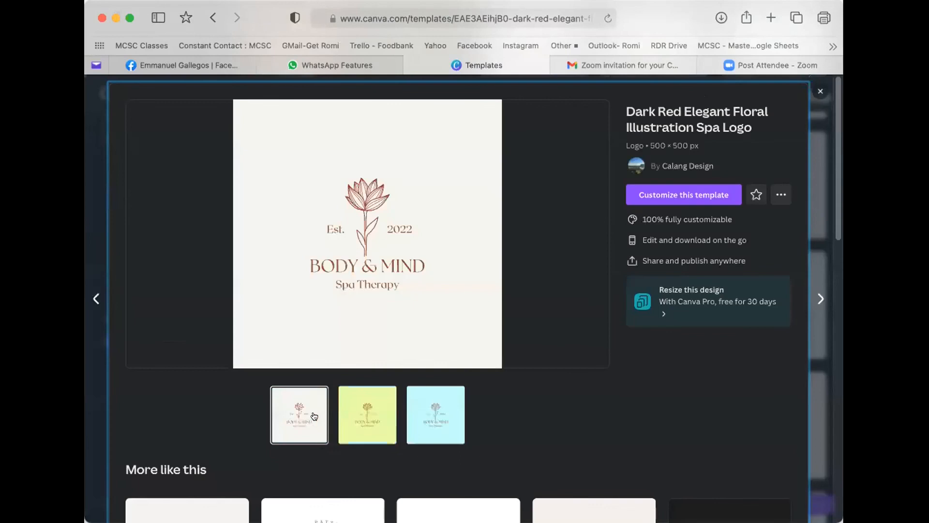
{"action": "scroll", "coordinate": [459, 356], "scroll_direction": "down", "scroll_amount": 2}
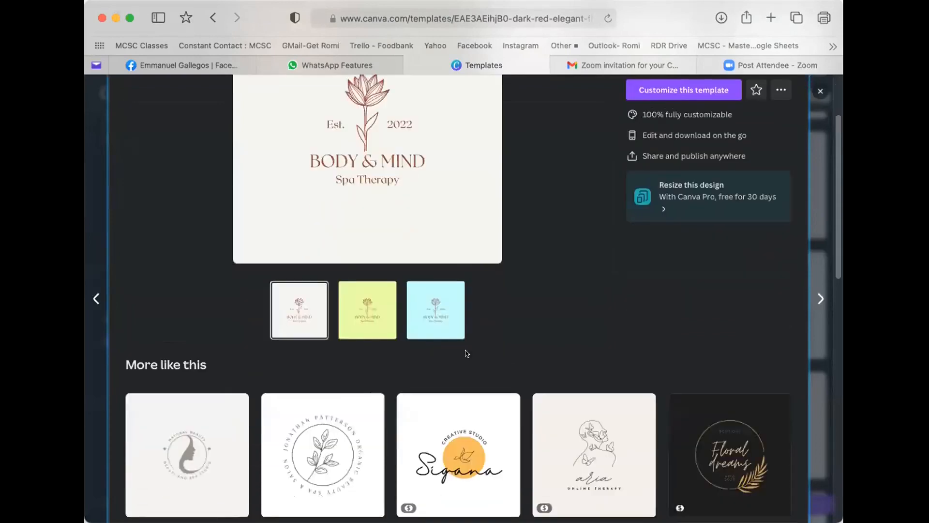
{"action": "scroll", "coordinate": [467, 353], "scroll_direction": "down", "scroll_amount": 2}
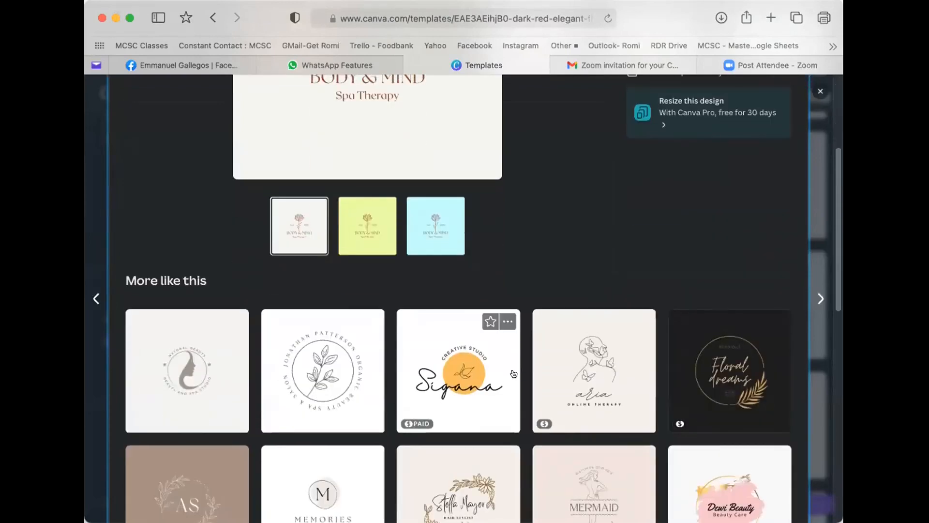
{"action": "scroll", "coordinate": [513, 374], "scroll_direction": "up", "scroll_amount": 2}
{"action": "scroll", "coordinate": [500, 370], "scroll_direction": "down", "scroll_amount": 4}
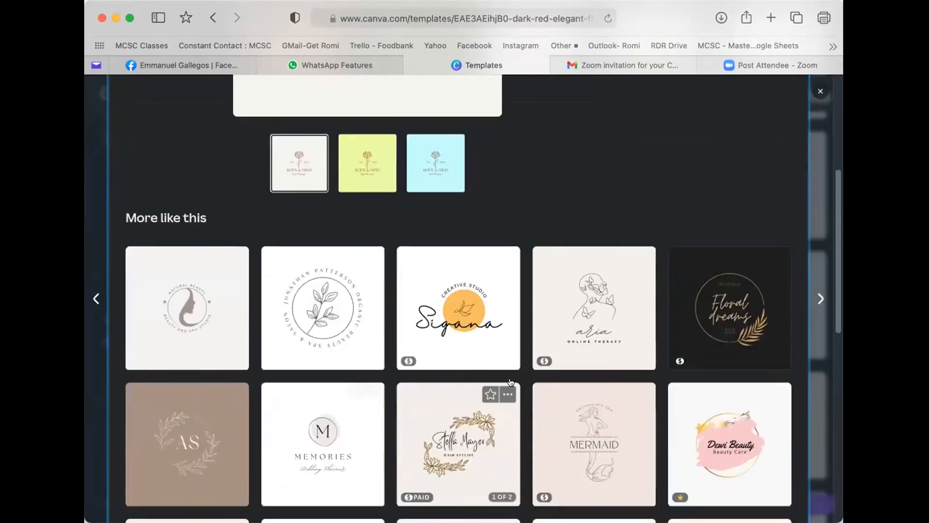
{"action": "scroll", "coordinate": [609, 399], "scroll_direction": "down", "scroll_amount": 2}
{"action": "scroll", "coordinate": [610, 399], "scroll_direction": "down", "scroll_amount": 1}
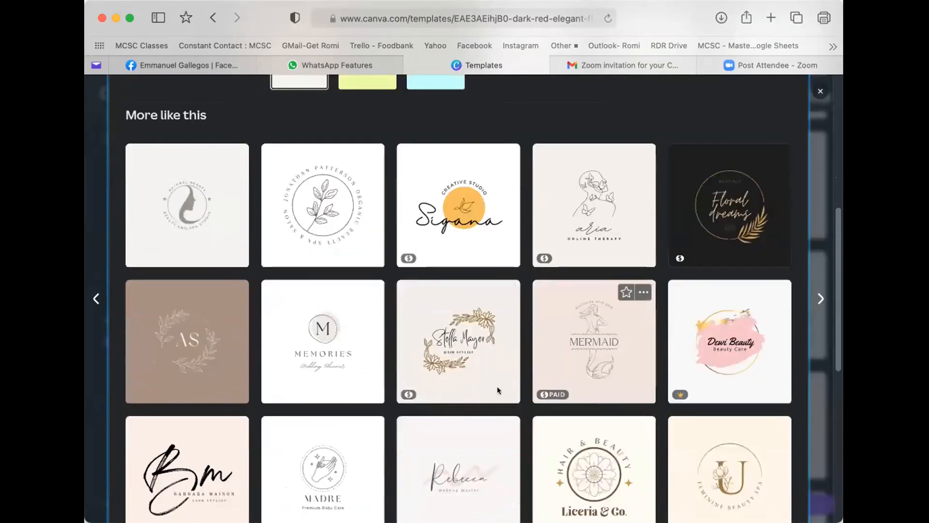
{"action": "scroll", "coordinate": [294, 311], "scroll_direction": "down", "scroll_amount": 1}
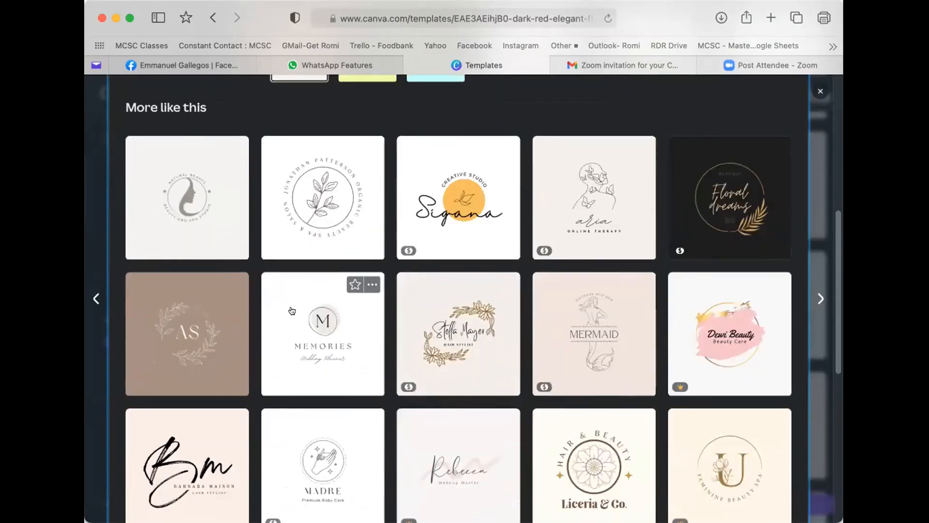
{"action": "scroll", "coordinate": [284, 321], "scroll_direction": "down", "scroll_amount": 1}
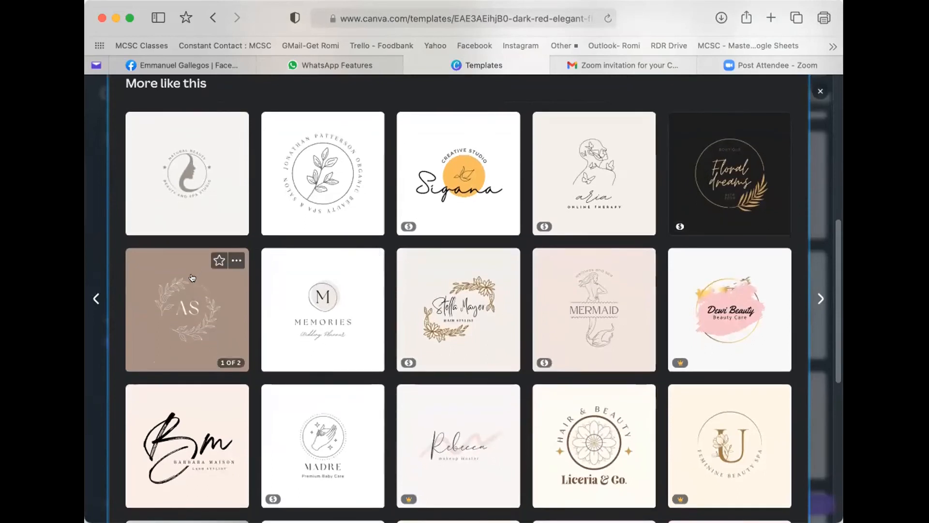
{"action": "scroll", "coordinate": [193, 196], "scroll_direction": "up", "scroll_amount": 2}
{"action": "scroll", "coordinate": [193, 196], "scroll_direction": "up", "scroll_amount": 5}
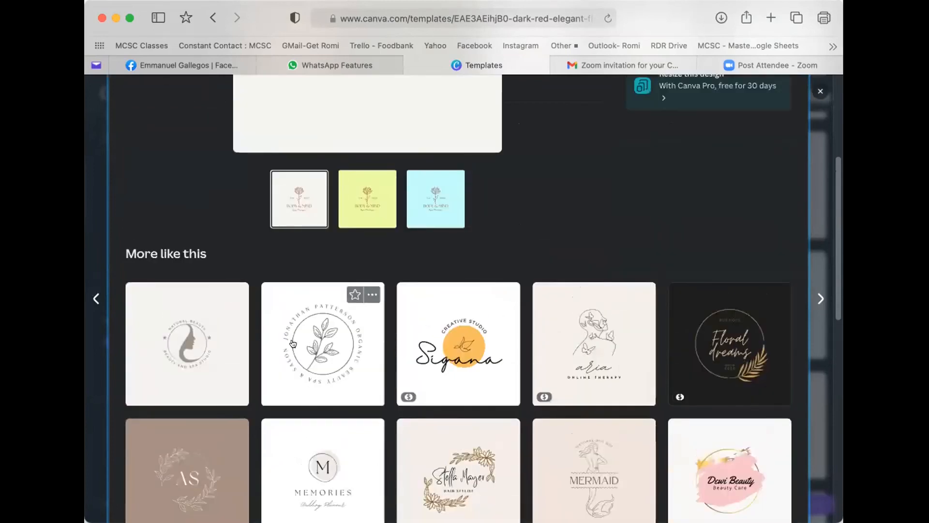
{"action": "scroll", "coordinate": [348, 330], "scroll_direction": "up", "scroll_amount": 5}
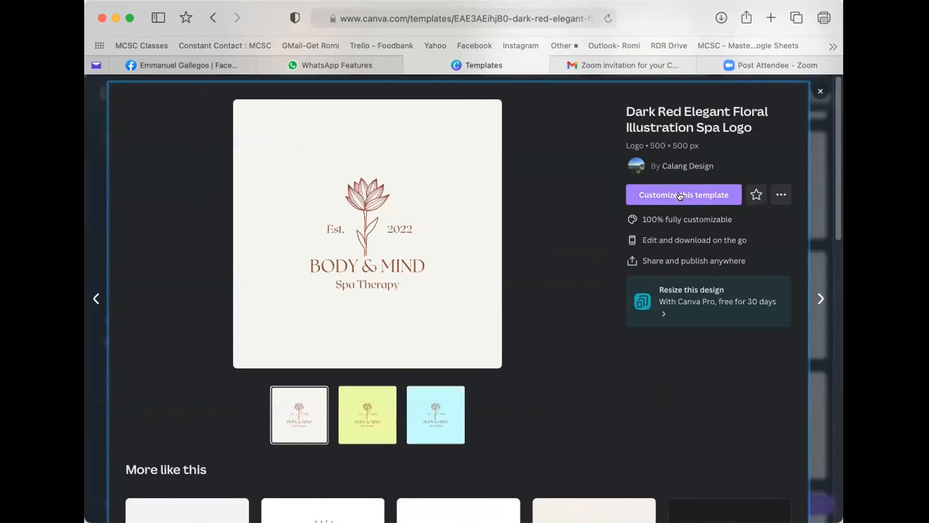
- Open the spa logo as an editable design and shrink the whole logo to about 95 × 50
{"action": "left_click", "coordinate": [693, 195]}
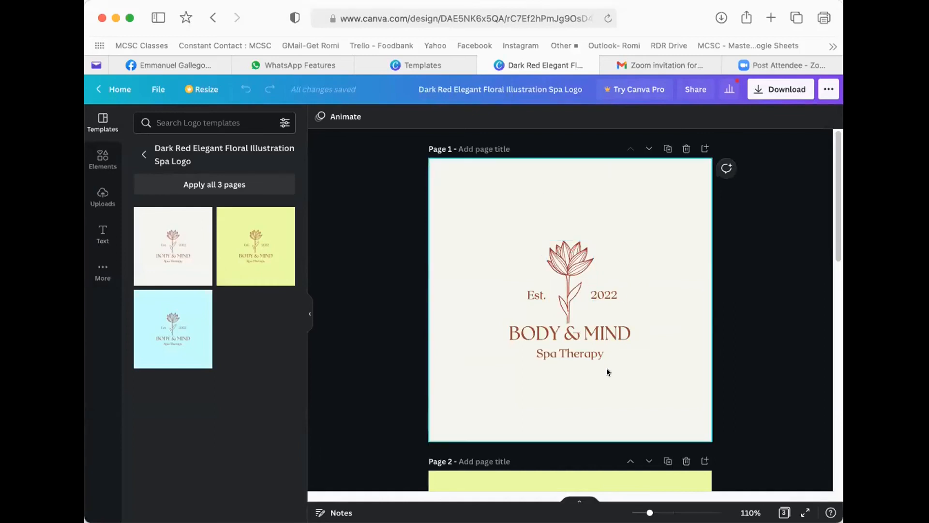
{"action": "left_click", "coordinate": [607, 387]}
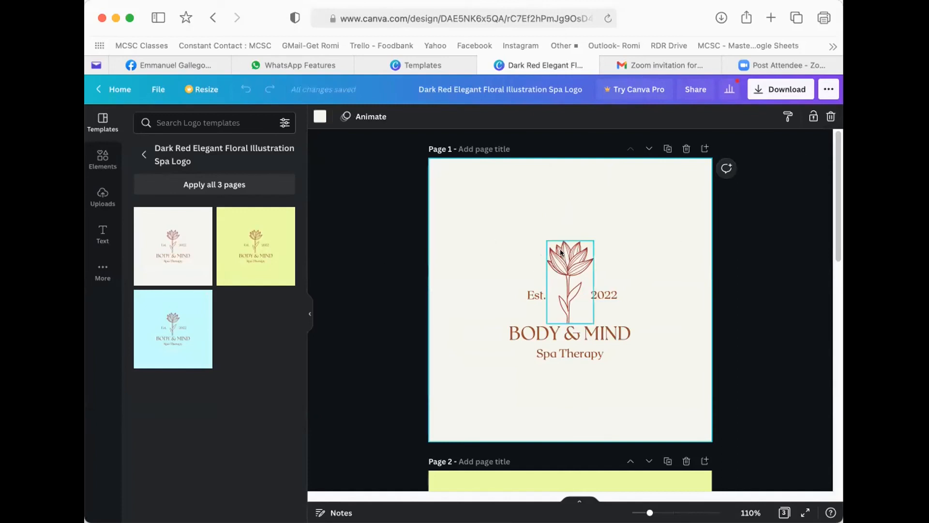
{"action": "left_click", "coordinate": [536, 295]}
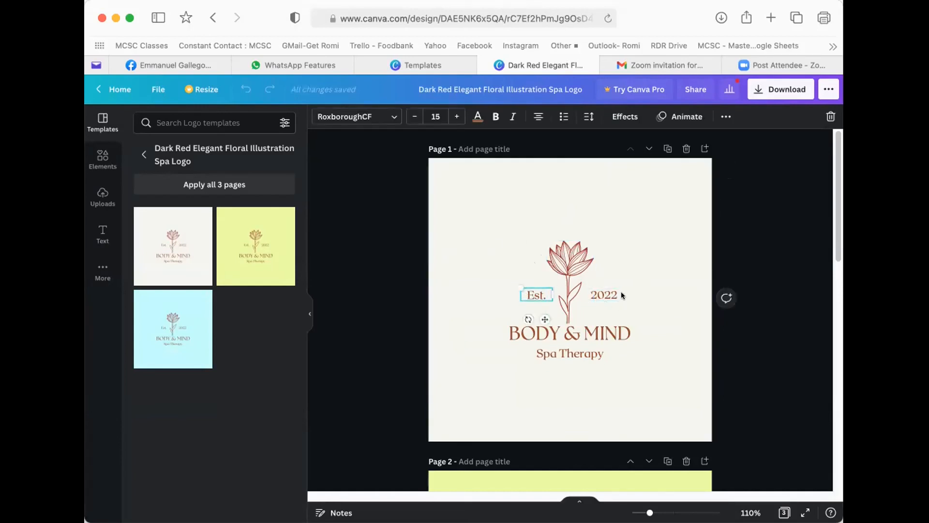
{"action": "left_click", "coordinate": [532, 284]}
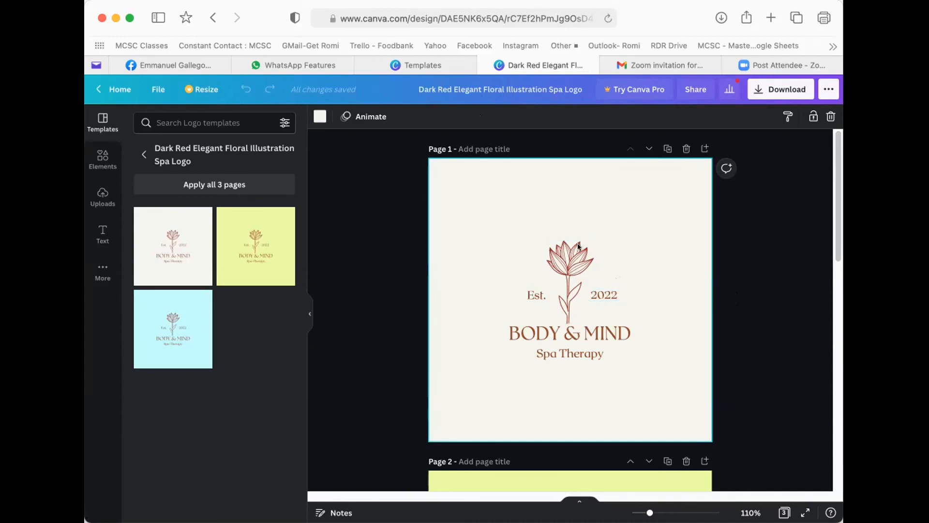
{"action": "left_click_drag", "start_coordinate": [495, 222], "coordinate": [631, 356]}
{"action": "left_click_drag", "start_coordinate": [455, 238], "coordinate": [625, 316]}
{"action": "left_click", "coordinate": [664, 405]}
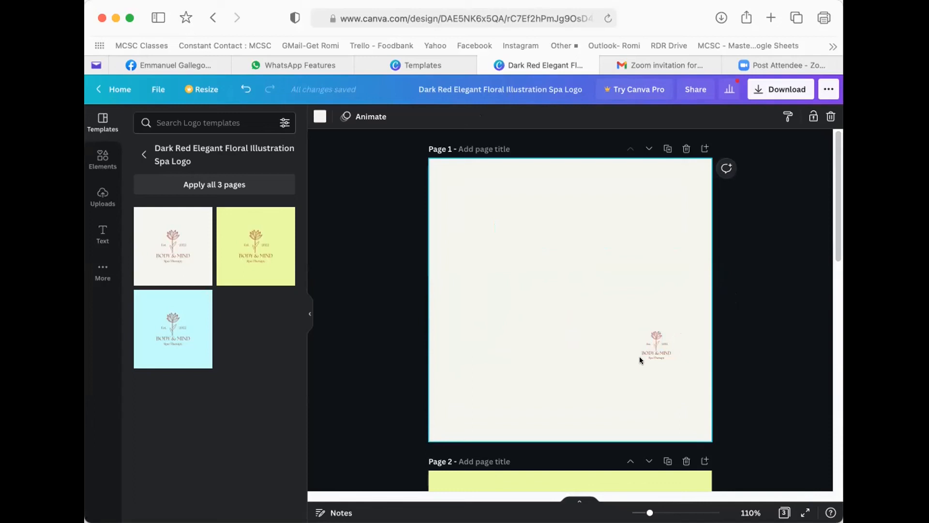
- Enlarge the logo back to about 340 × 178 near the page centre
{"action": "left_click_drag", "start_coordinate": [576, 314], "coordinate": [673, 378]}
{"action": "left_click_drag", "start_coordinate": [630, 331], "coordinate": [454, 263]}
{"action": "left_click", "coordinate": [523, 229]}
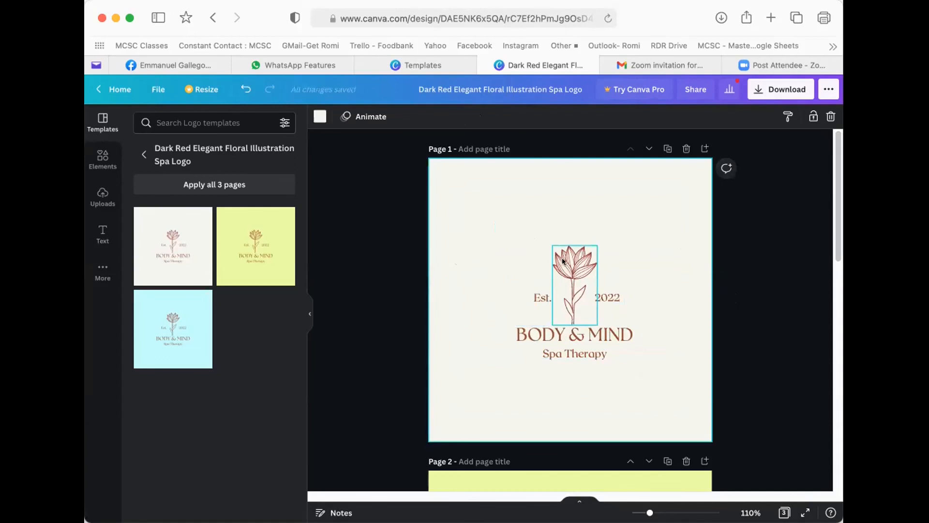
- Recolour the lotus flower illustration dark green
{"action": "left_click", "coordinate": [564, 262]}
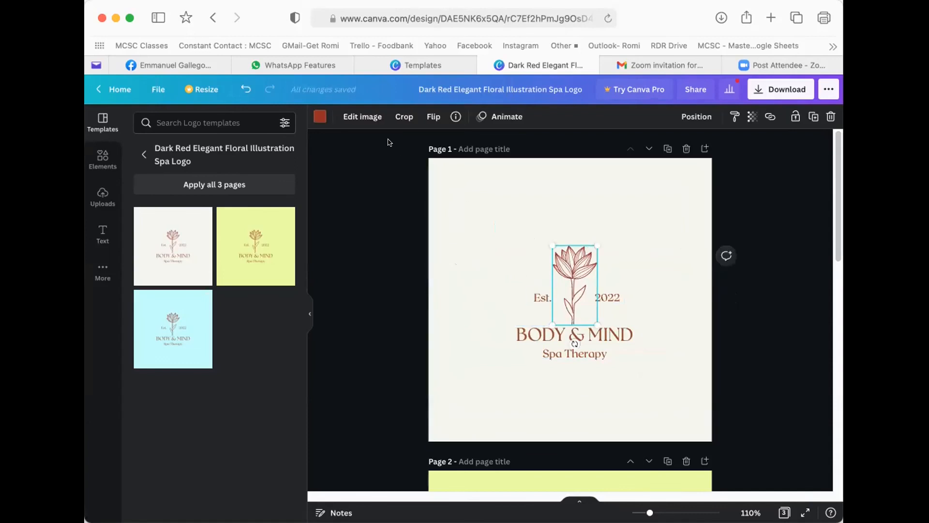
{"action": "left_click", "coordinate": [314, 114]}
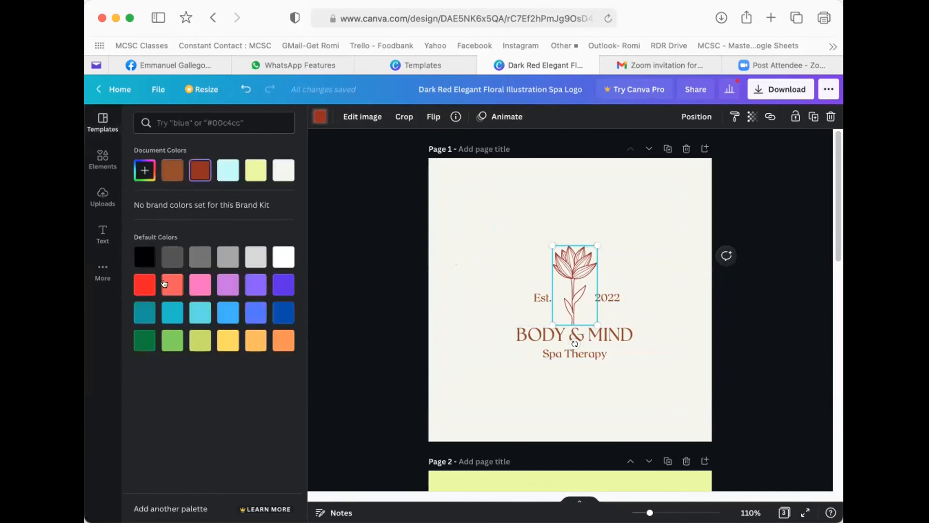
{"action": "left_click", "coordinate": [142, 286]}
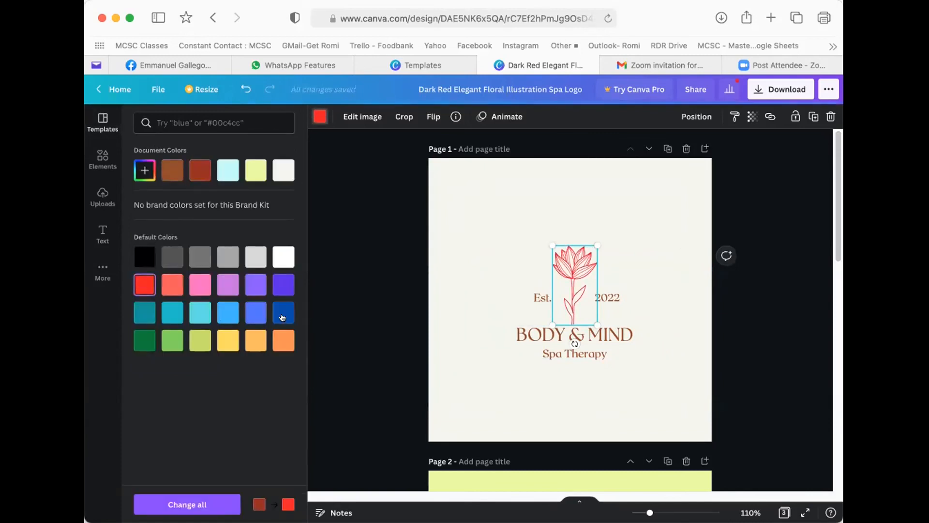
{"action": "left_click", "coordinate": [144, 344]}
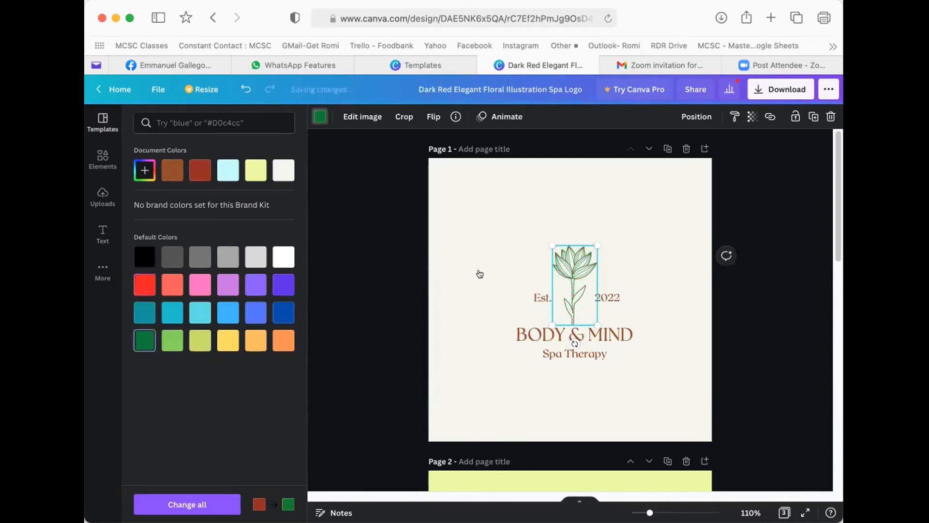
{"action": "left_click", "coordinate": [497, 203]}
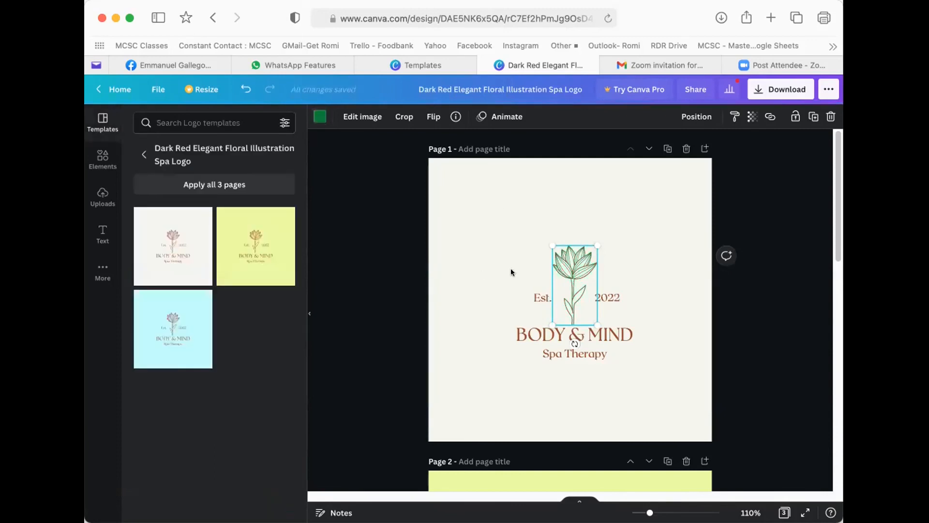
{"action": "left_click", "coordinate": [521, 325]}
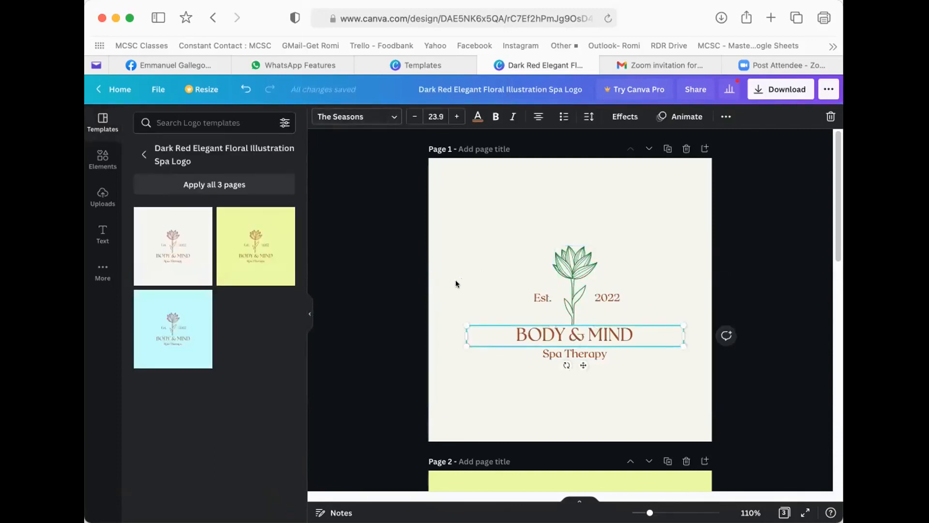
- Set the heading to the Feeling Passionate script font and turn off uppercase so it reads 'Body & Mind'
{"action": "left_click", "coordinate": [339, 114]}
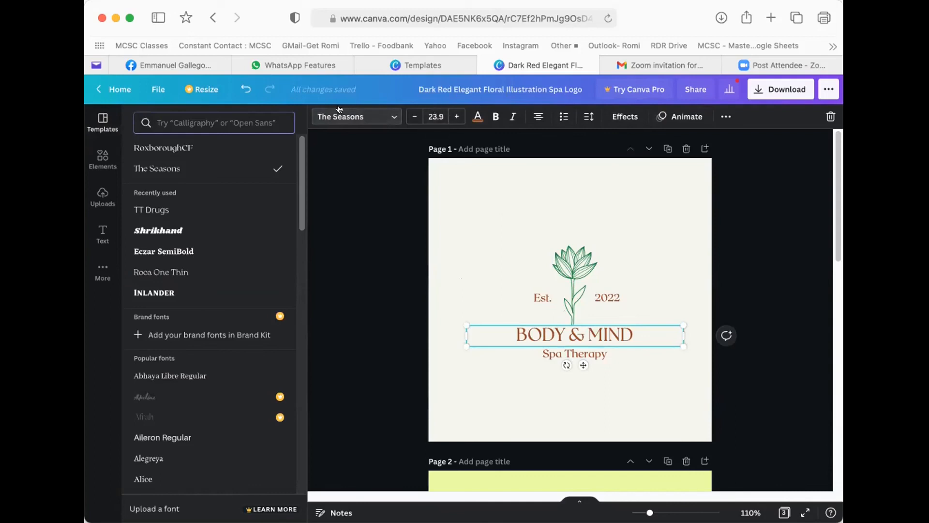
{"action": "scroll", "coordinate": [175, 308], "scroll_direction": "down", "scroll_amount": 5}
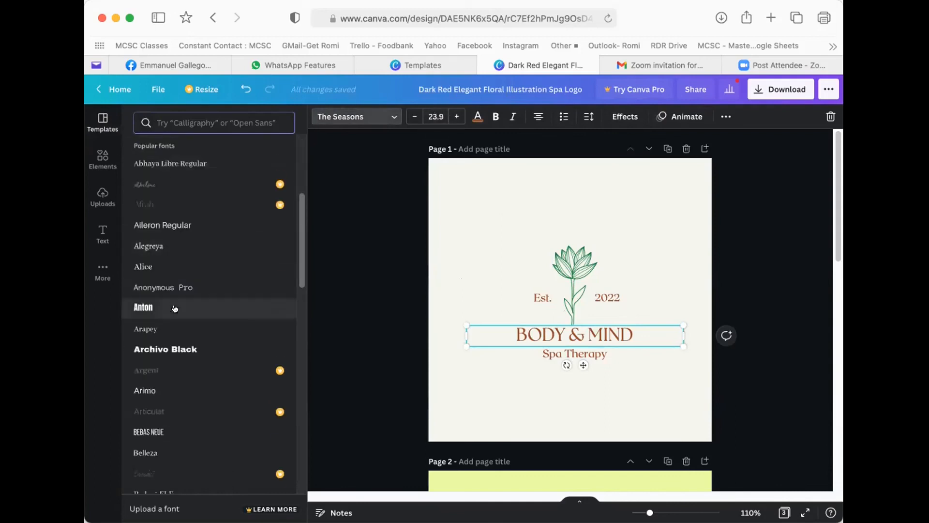
{"action": "left_click", "coordinate": [180, 116]}
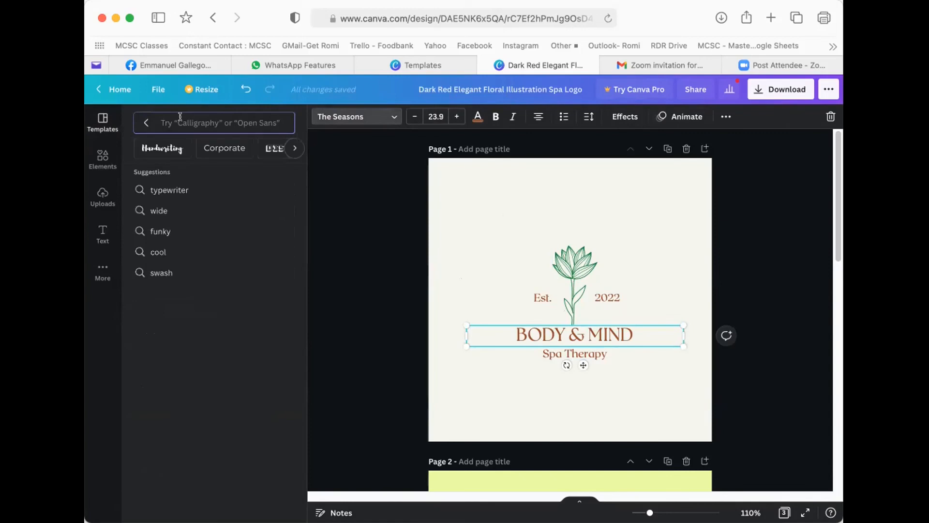
{"action": "type", "text": "cursive"}
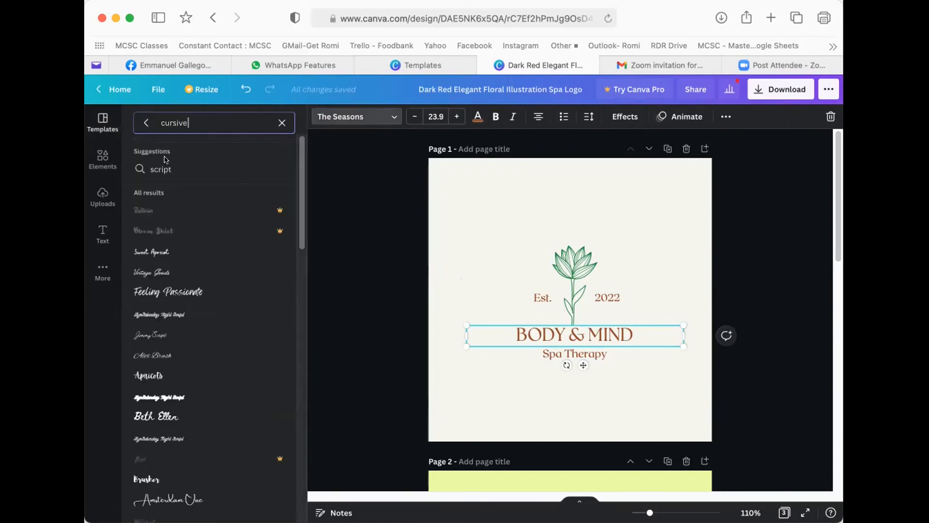
{"action": "left_click", "coordinate": [228, 292]}
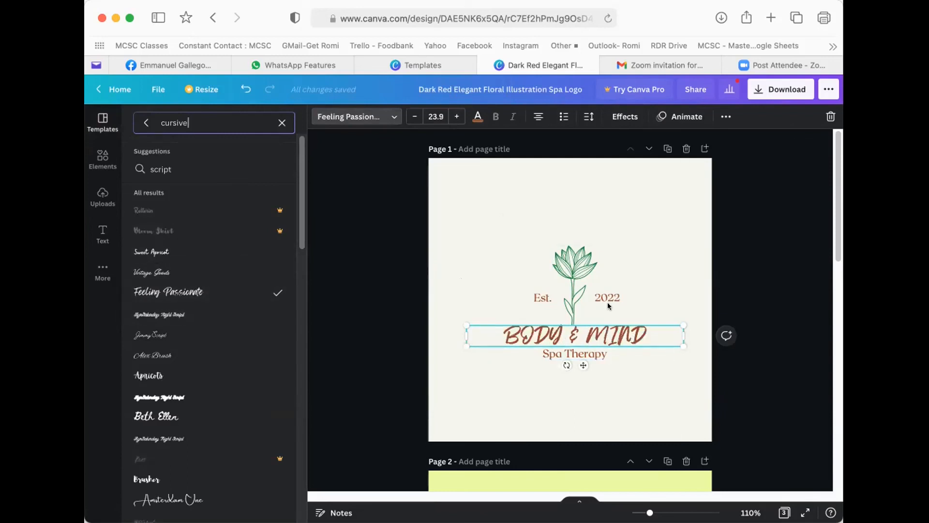
{"action": "left_click", "coordinate": [723, 118]}
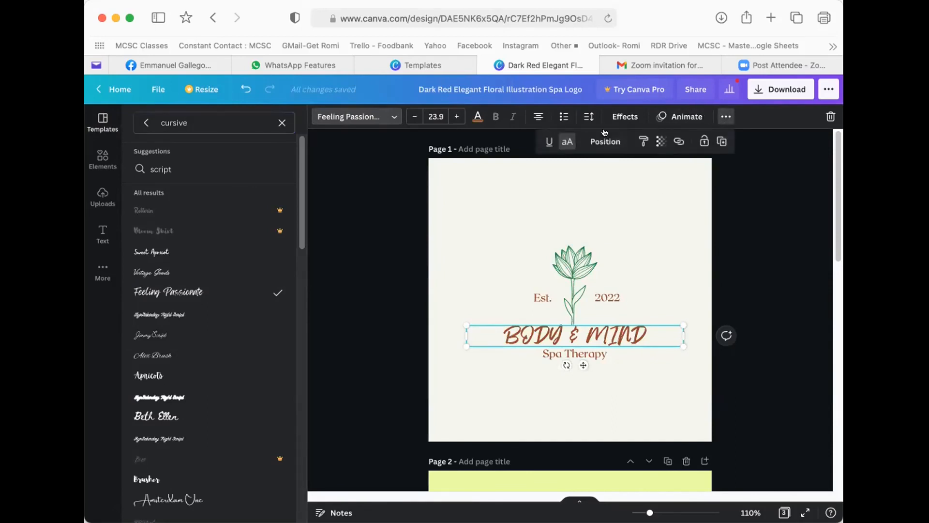
{"action": "left_click", "coordinate": [567, 141]}
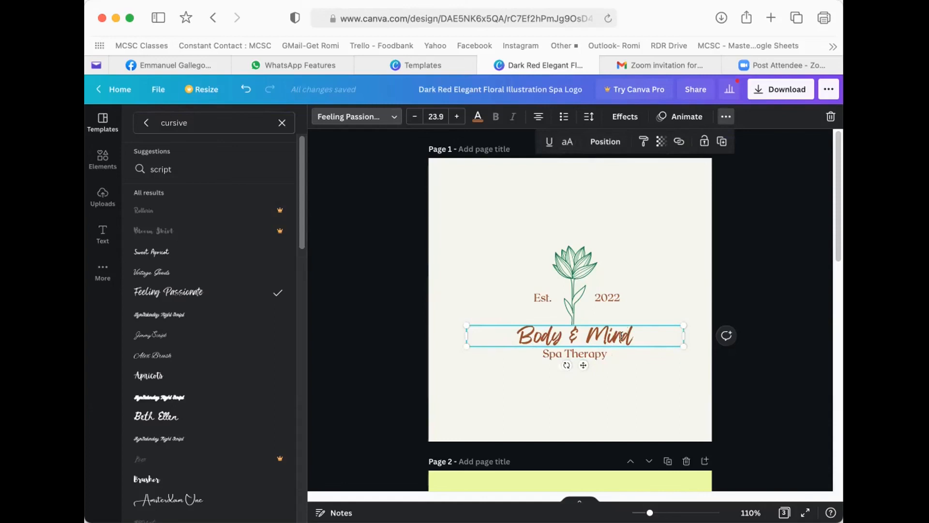
- Delete the Est. and 2022 labels from the logo
{"action": "left_click", "coordinate": [471, 255]}
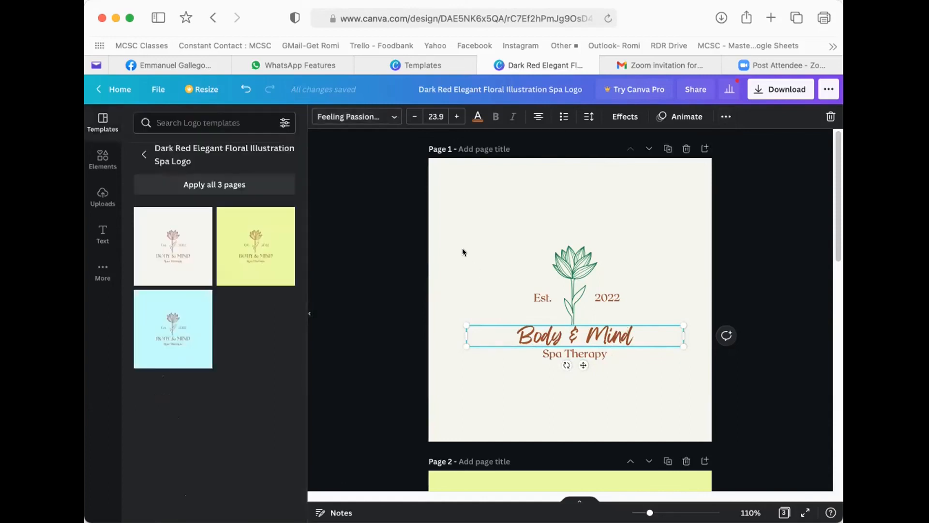
{"action": "left_click", "coordinate": [541, 297]}
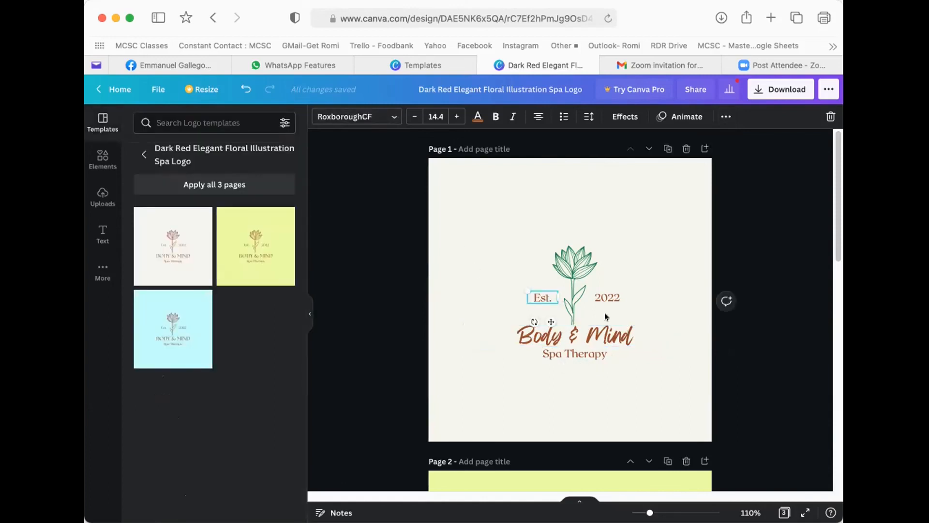
{"action": "key", "text": "Delete"}
{"action": "left_click", "coordinate": [608, 297]}
{"action": "key", "text": "Delete"}
- Remove 'Spa' from the tagline so it reads only 'Therapy'
{"action": "left_click", "coordinate": [561, 352]}
{"action": "left_click", "coordinate": [561, 350]}
{"action": "left_click", "coordinate": [562, 351]}
{"action": "key", "text": "BackSpace"}
{"action": "key", "text": "BackSpace"}
{"action": "key", "text": "BackSpace"}
{"action": "key", "text": "BackSpace"}
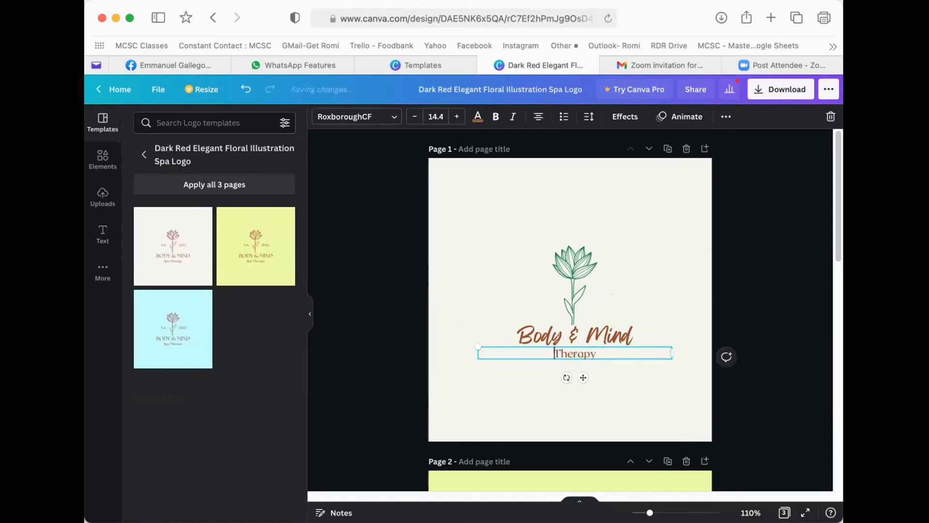
{"action": "left_click", "coordinate": [487, 262]}
{"action": "left_click", "coordinate": [566, 353]}
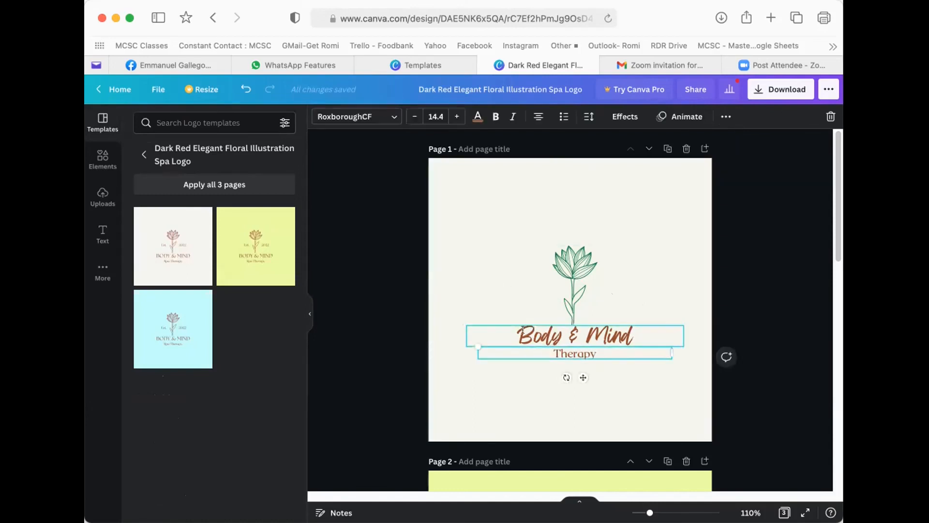
- Colour the 'Body & Mind' heading and 'Therapy' line light blue
{"action": "left_click", "coordinate": [492, 333]}
{"action": "left_click_drag", "start_coordinate": [437, 327], "coordinate": [519, 347]}
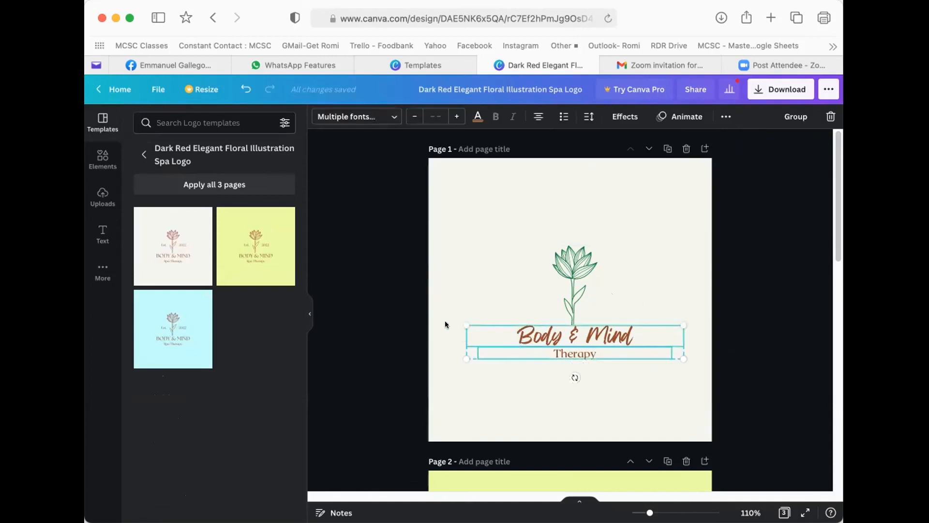
{"action": "left_click", "coordinate": [468, 119]}
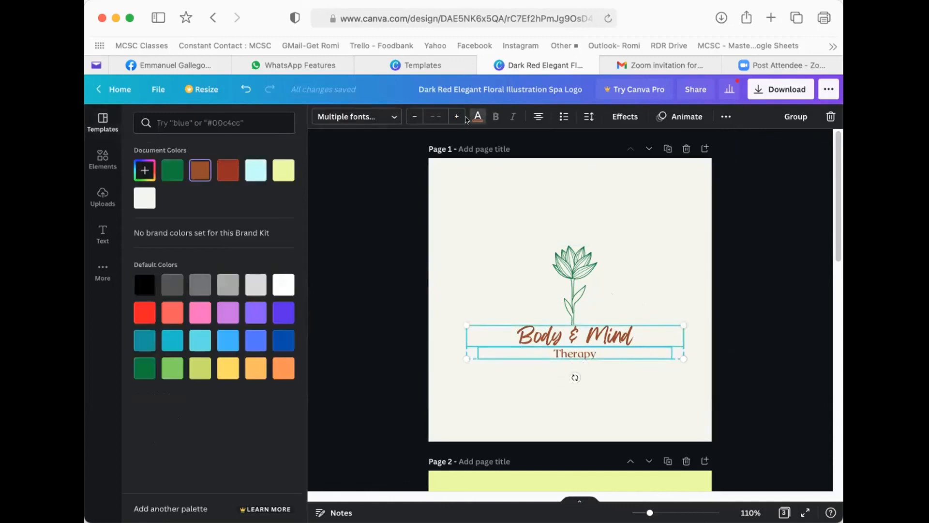
{"action": "left_click", "coordinate": [168, 371]}
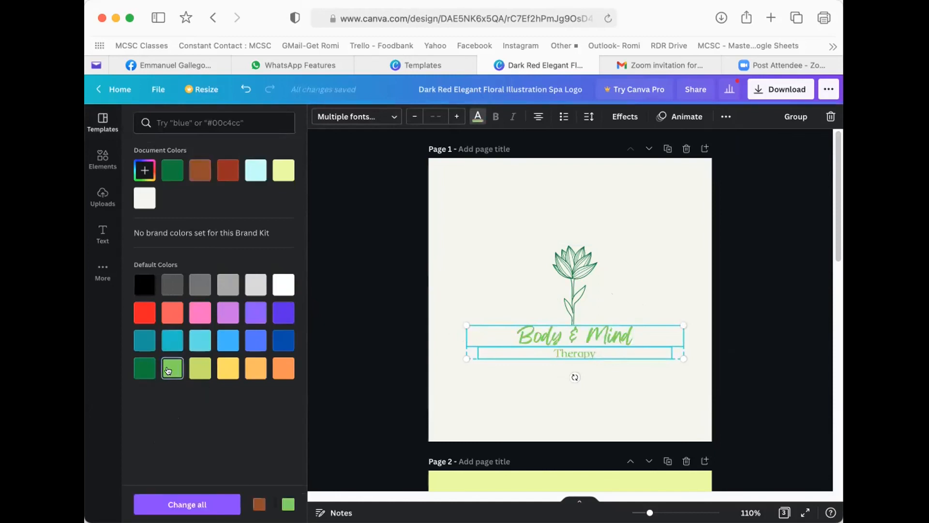
{"action": "left_click", "coordinate": [228, 340]}
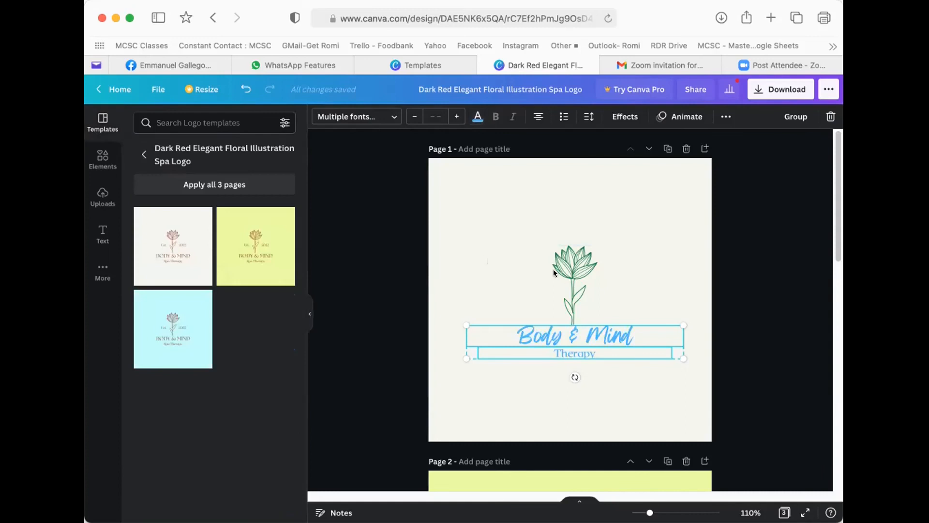
{"action": "left_click", "coordinate": [574, 270]}
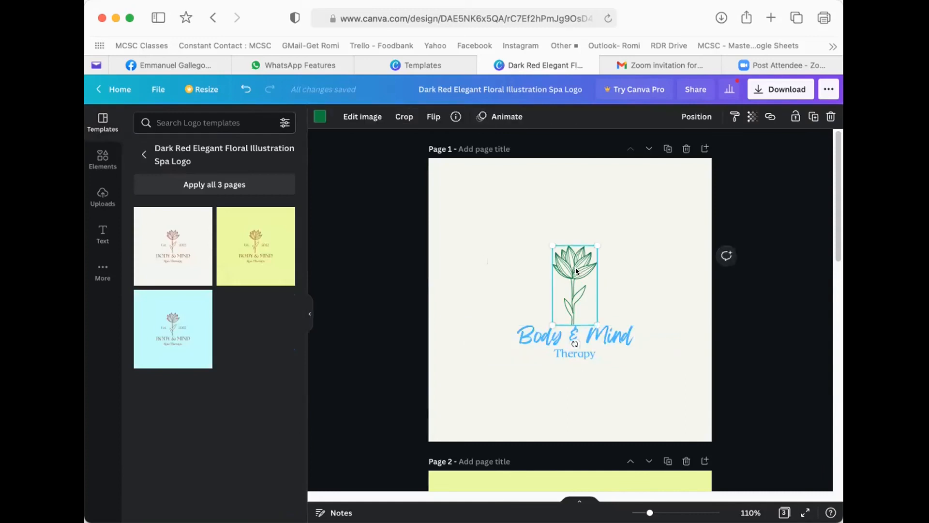
- Make page 2, with its yellow Body & Mind logo, the working page
{"action": "left_click", "coordinate": [510, 285]}
{"action": "scroll", "coordinate": [551, 344], "scroll_direction": "down", "scroll_amount": 3}
{"action": "left_click", "coordinate": [533, 360]}
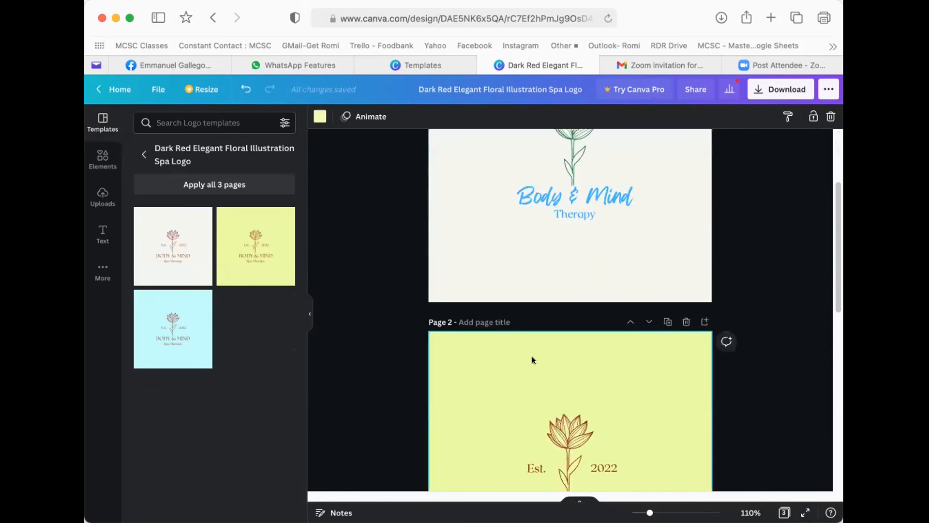
- Return to the full logo template list and browse the Recently used, For you, Hospital, Doctor and Church categories
{"action": "left_click", "coordinate": [141, 154]}
{"action": "mouse_move", "coordinate": [154, 177]}
{"action": "scroll", "coordinate": [156, 179], "scroll_direction": "down", "scroll_amount": 1}
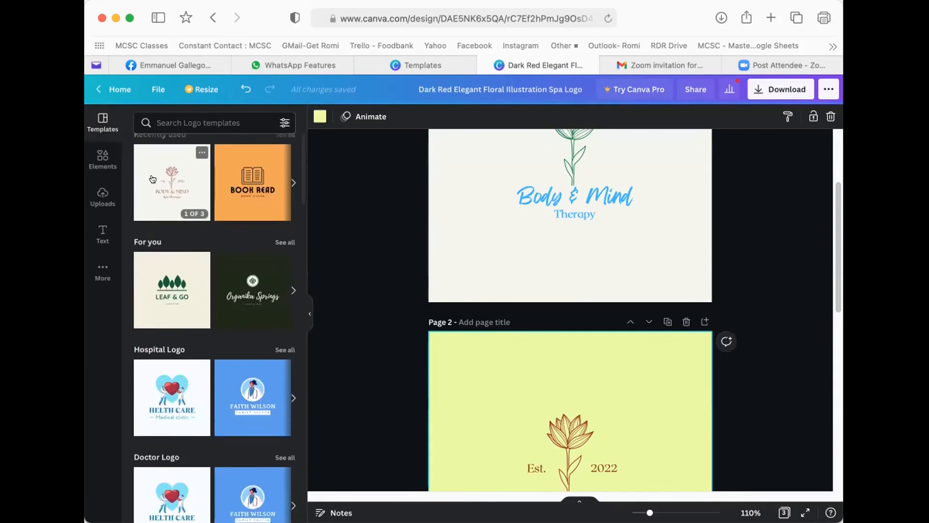
{"action": "scroll", "coordinate": [158, 184], "scroll_direction": "down", "scroll_amount": 5}
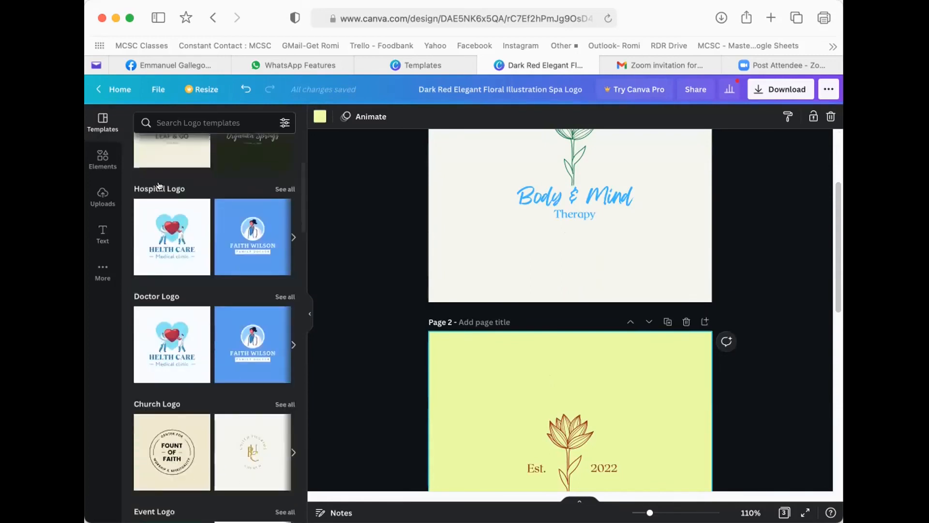
{"action": "scroll", "coordinate": [151, 180], "scroll_direction": "down", "scroll_amount": 2}
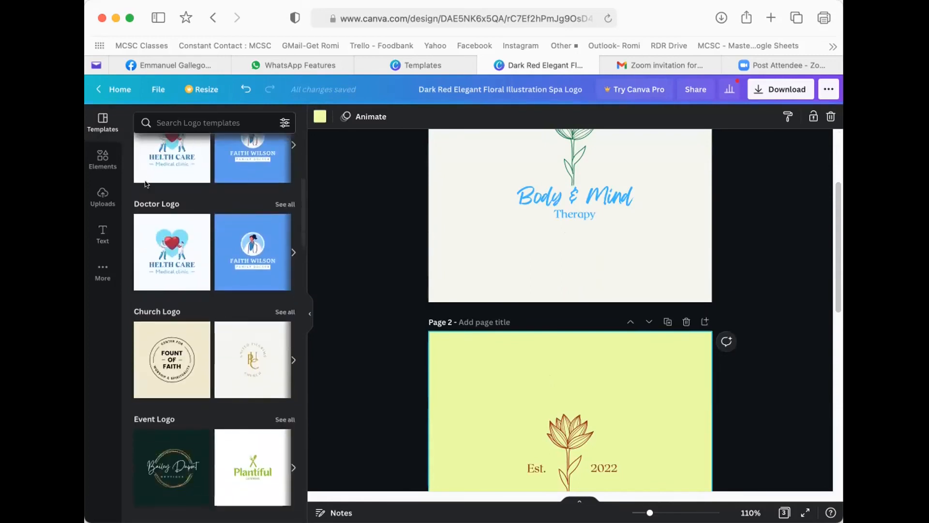
{"action": "scroll", "coordinate": [532, 302], "scroll_direction": "down", "scroll_amount": 1}
{"action": "scroll", "coordinate": [533, 302], "scroll_direction": "down", "scroll_amount": 2}
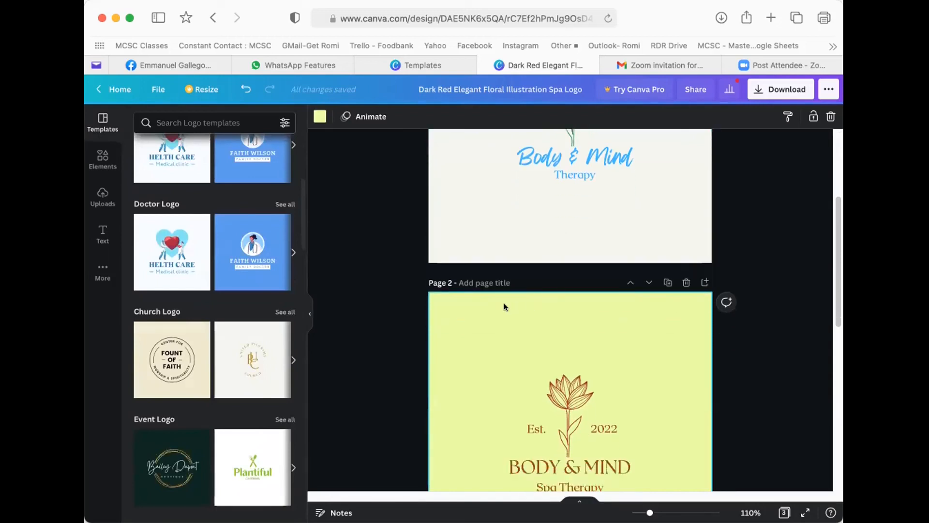
{"action": "scroll", "coordinate": [505, 302], "scroll_direction": "down", "scroll_amount": 3}
{"action": "scroll", "coordinate": [516, 304], "scroll_direction": "down", "scroll_amount": 3}
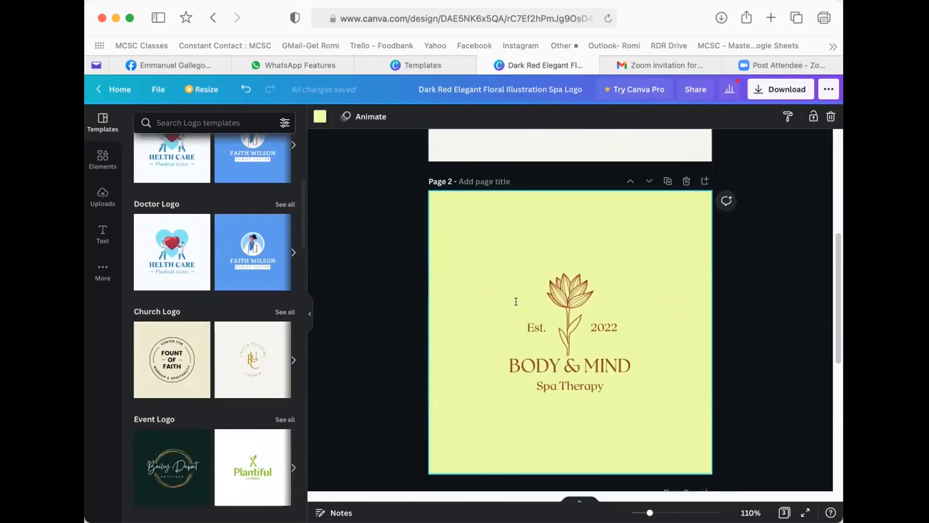
{"action": "scroll", "coordinate": [174, 352], "scroll_direction": "up", "scroll_amount": 1}
{"action": "scroll", "coordinate": [174, 352], "scroll_direction": "up", "scroll_amount": 2}
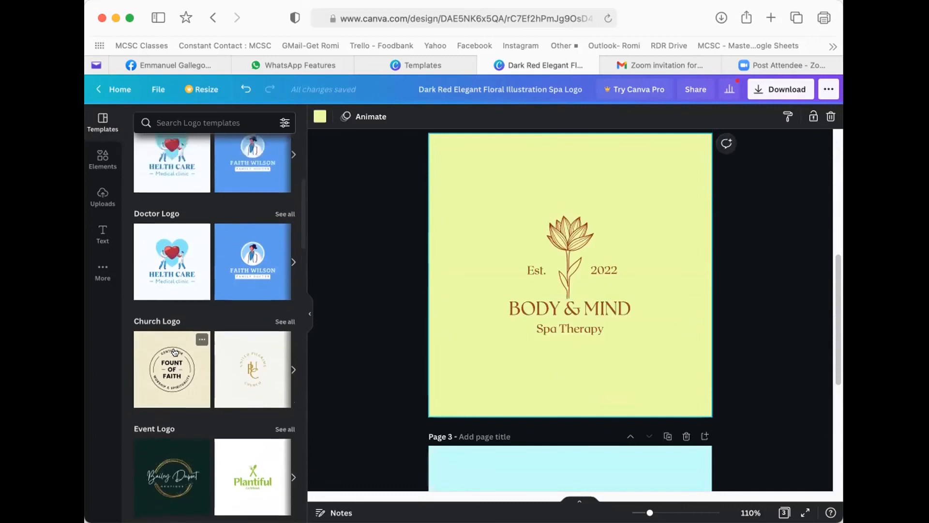
{"action": "scroll", "coordinate": [180, 344], "scroll_direction": "down", "scroll_amount": 8}
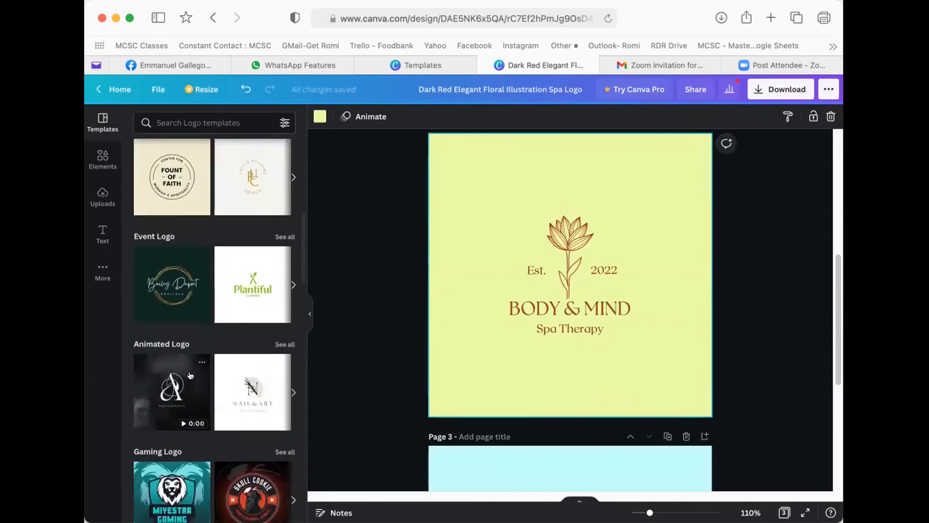
{"action": "scroll", "coordinate": [218, 351], "scroll_direction": "up", "scroll_amount": 9}
{"action": "scroll", "coordinate": [218, 350], "scroll_direction": "up", "scroll_amount": 4}
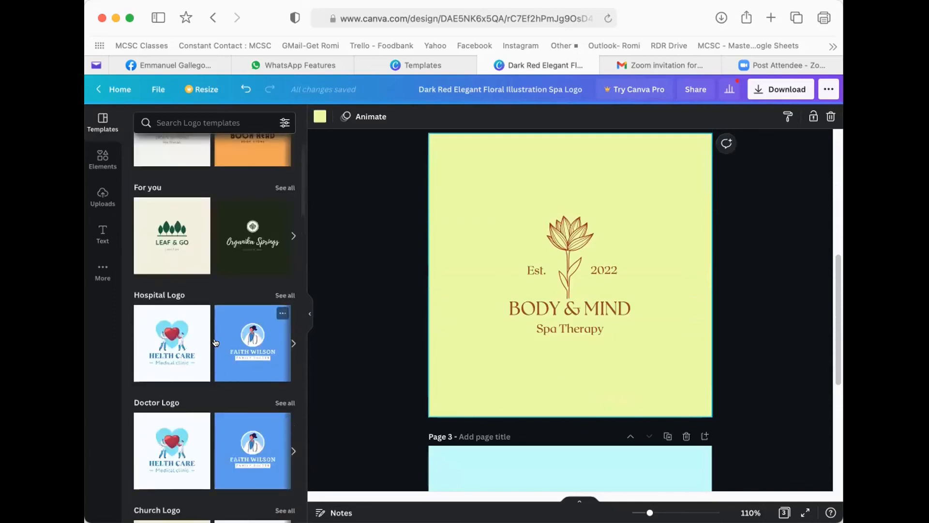
{"action": "scroll", "coordinate": [197, 275], "scroll_direction": "up", "scroll_amount": 2}
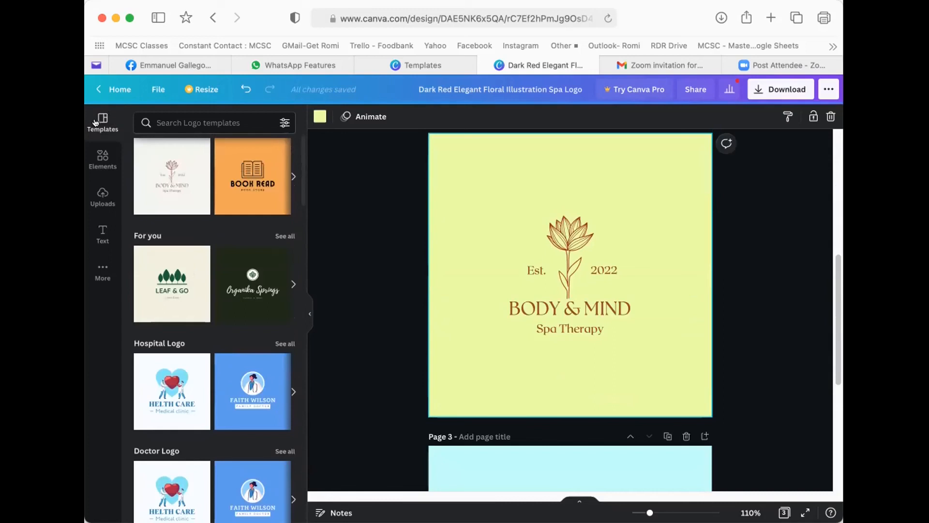
{"action": "scroll", "coordinate": [195, 305], "scroll_direction": "up", "scroll_amount": 1}
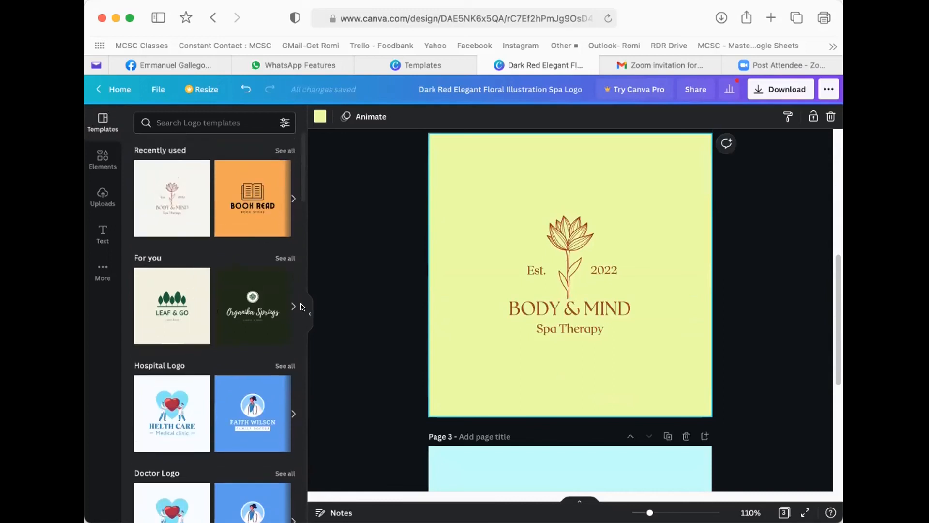
- Apply the Leaf & Go Lawn Care template from For you to page 2, replacing the yellow design
{"action": "left_click", "coordinate": [280, 256]}
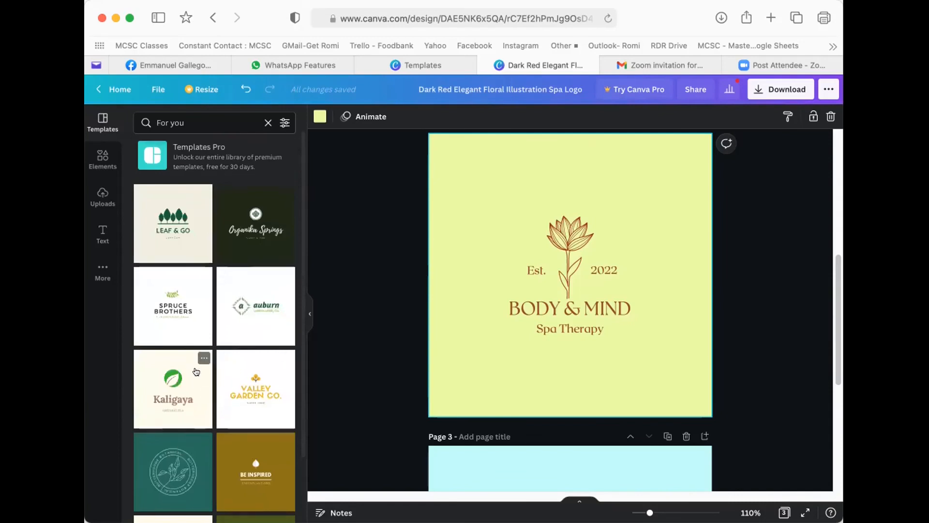
{"action": "scroll", "coordinate": [197, 371], "scroll_direction": "down", "scroll_amount": 3}
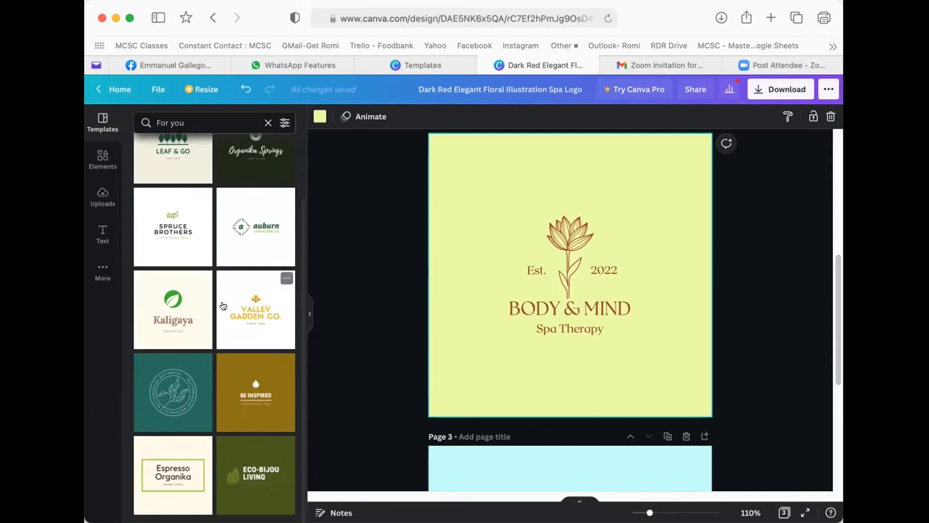
{"action": "scroll", "coordinate": [245, 263], "scroll_direction": "up", "scroll_amount": 3}
{"action": "left_click", "coordinate": [162, 239]}
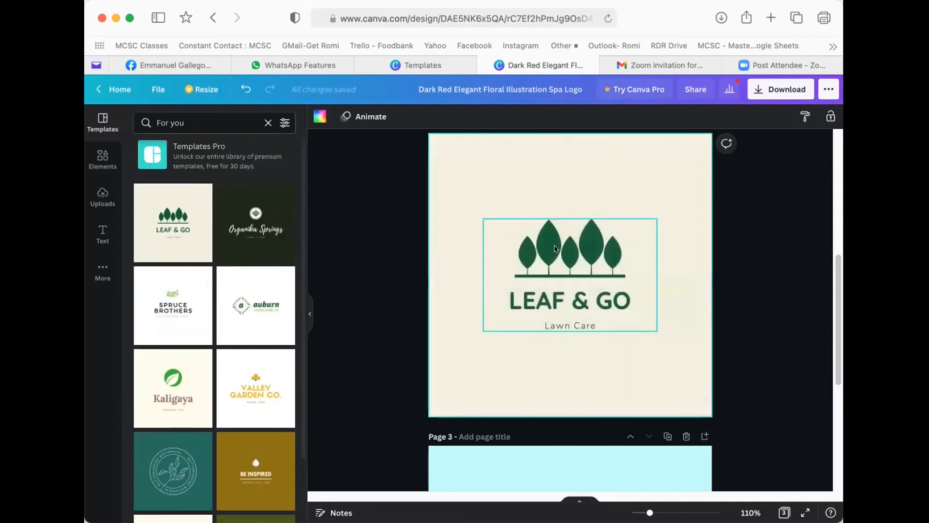
{"action": "left_click", "coordinate": [587, 251]}
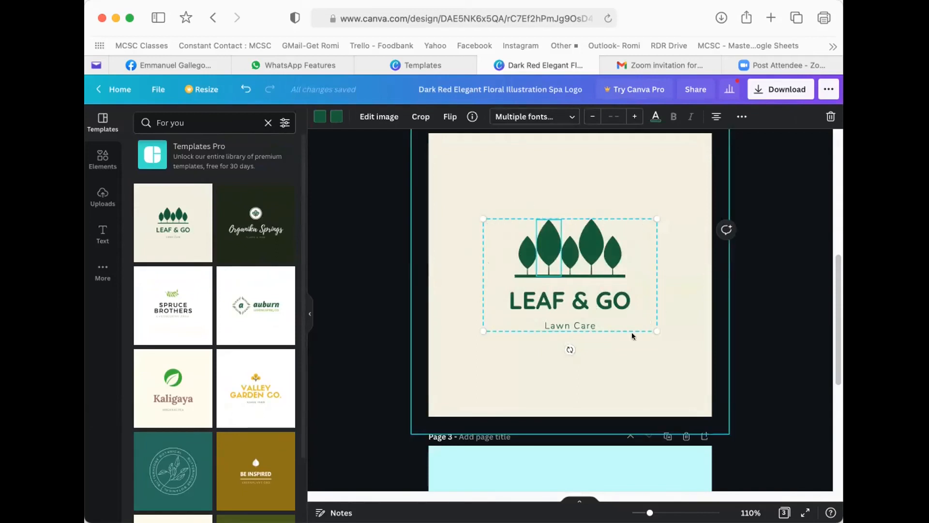
{"action": "left_click", "coordinate": [738, 116]}
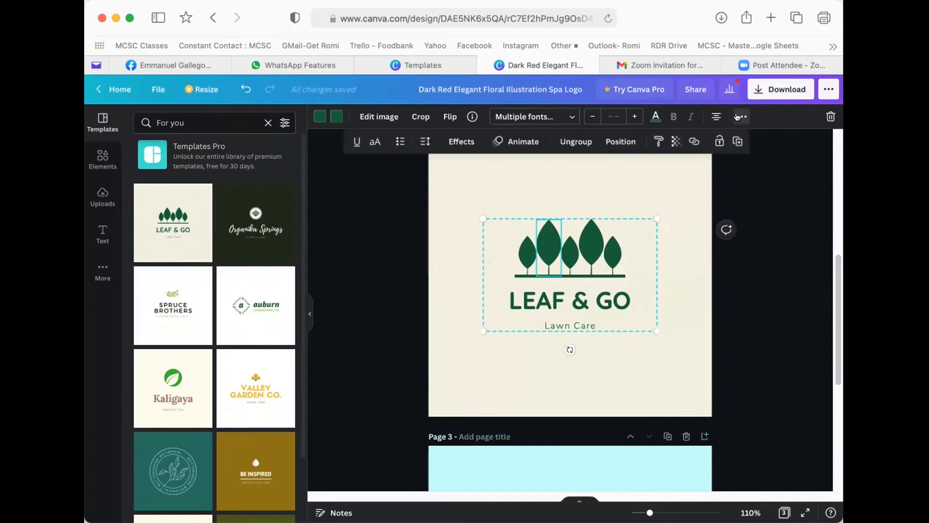
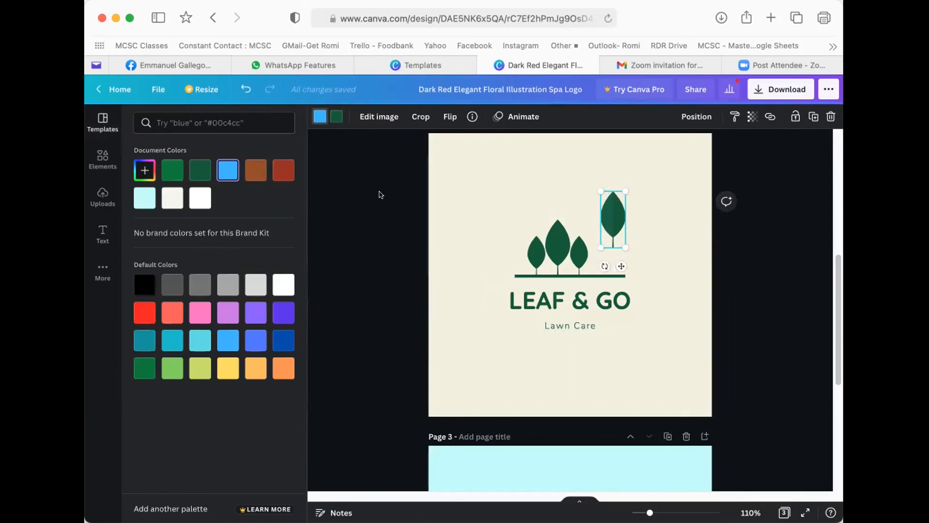
- Recolour the separate leaf purple and drag it down in line with the three trees
{"action": "left_click", "coordinate": [254, 286]}
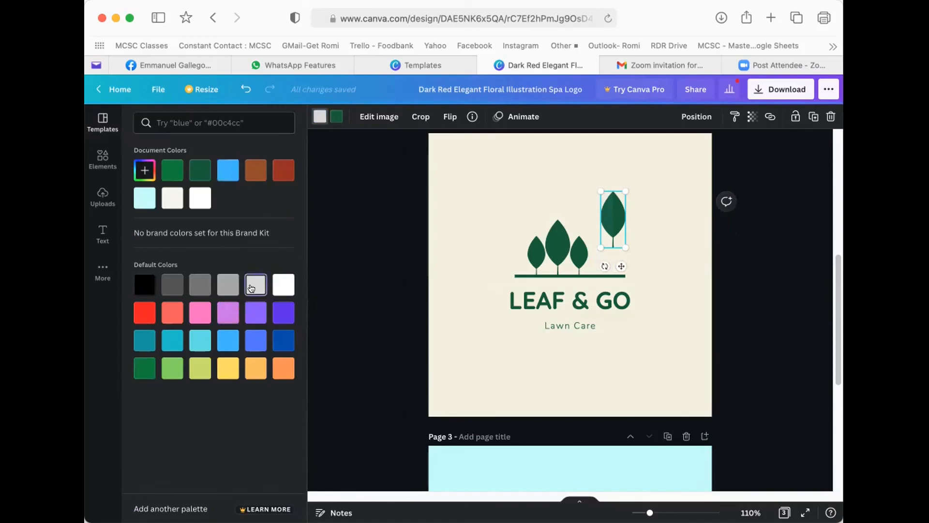
{"action": "left_click", "coordinate": [283, 285]}
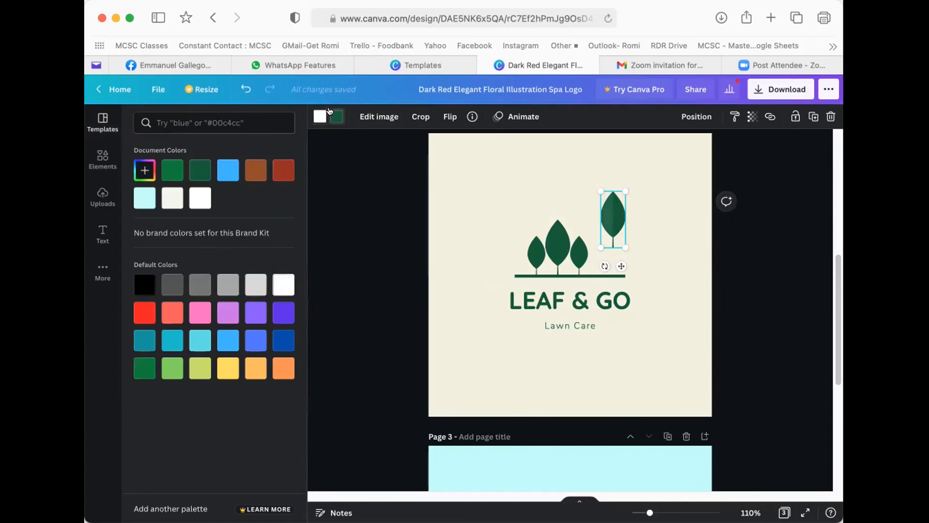
{"action": "left_click", "coordinate": [280, 317]}
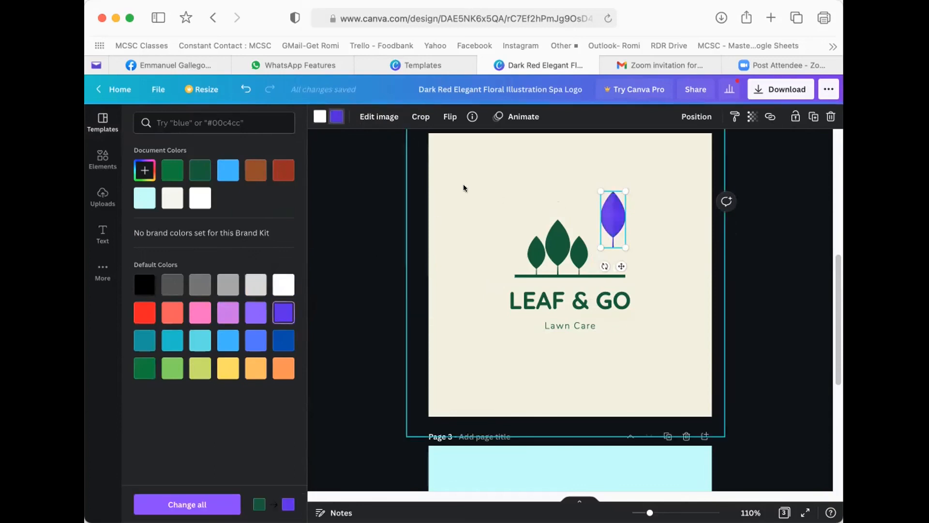
{"action": "left_click", "coordinate": [467, 190]}
{"action": "left_click_drag", "start_coordinate": [610, 215], "coordinate": [598, 242]}
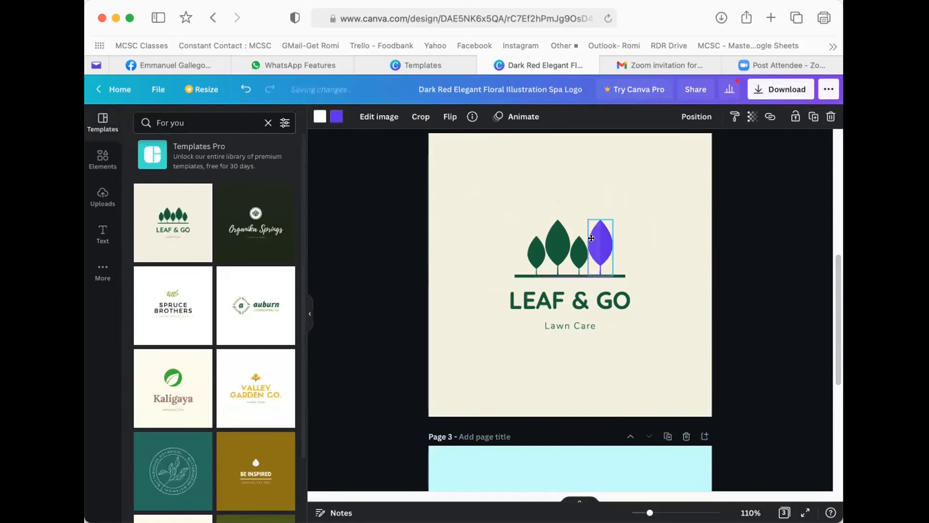
{"action": "left_click", "coordinate": [610, 296]}
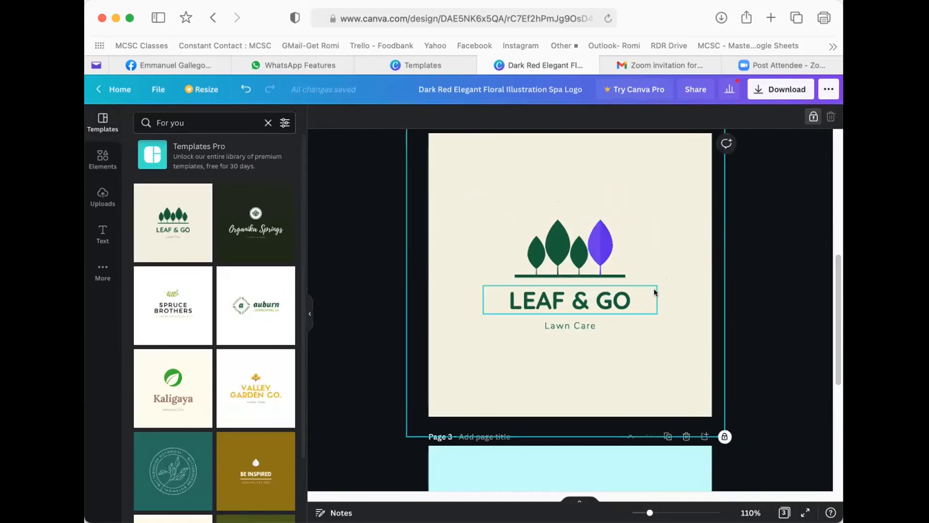
{"action": "left_click", "coordinate": [464, 196]}
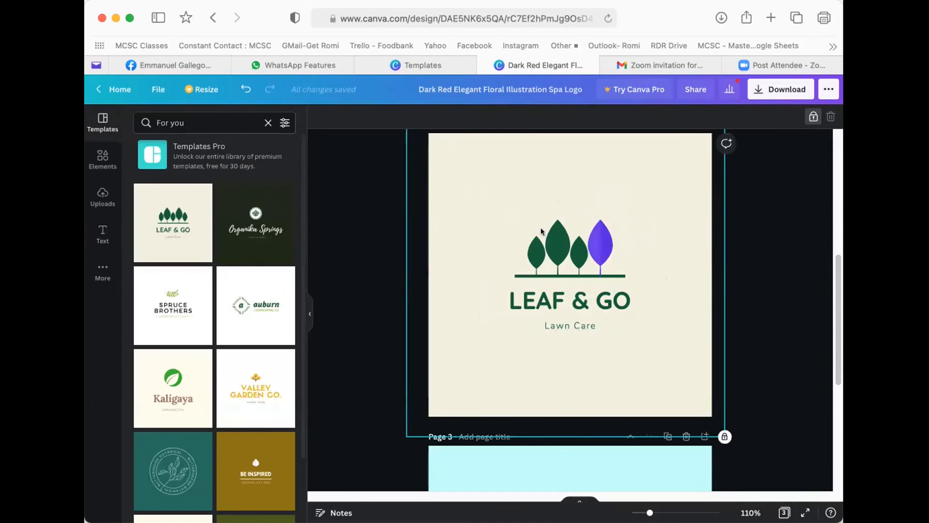
{"action": "left_click", "coordinate": [595, 243]}
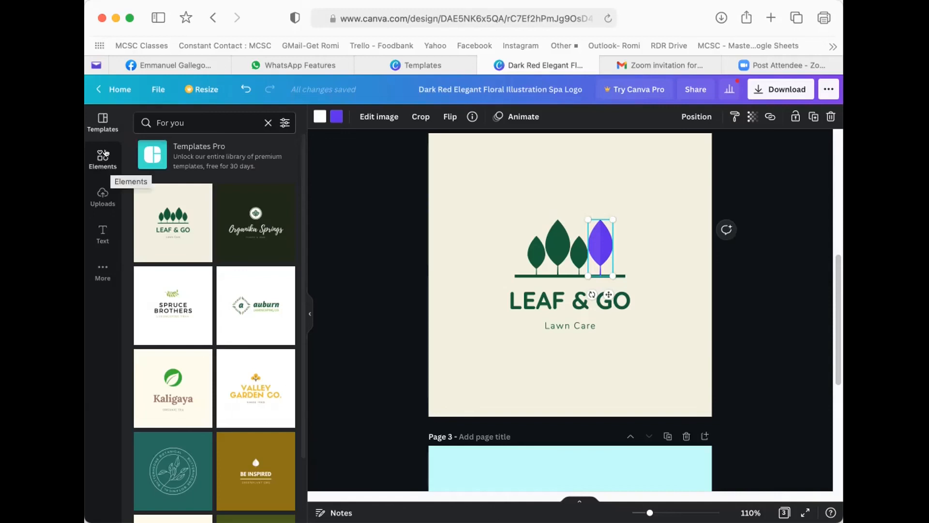
- Search the elements library for 'tree' and show only Graphics results
{"action": "left_click", "coordinate": [103, 155]}
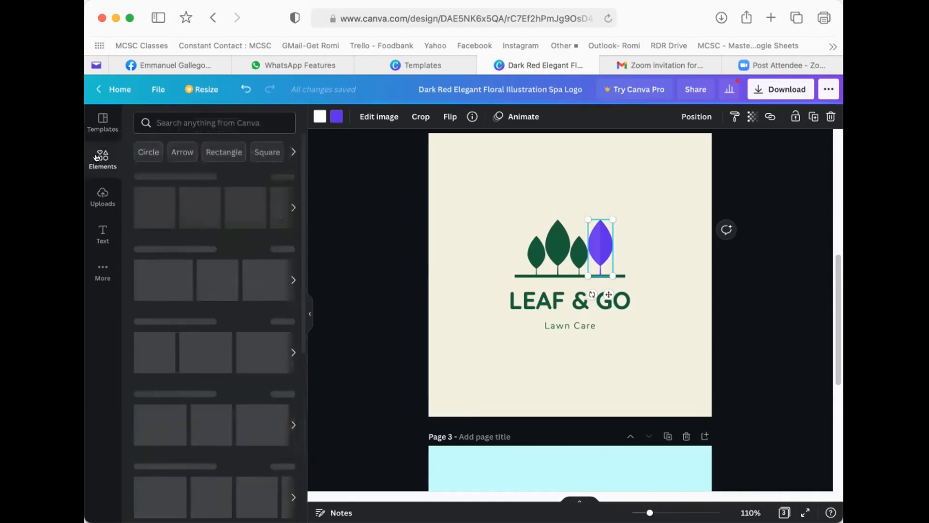
{"action": "left_click", "coordinate": [166, 121]}
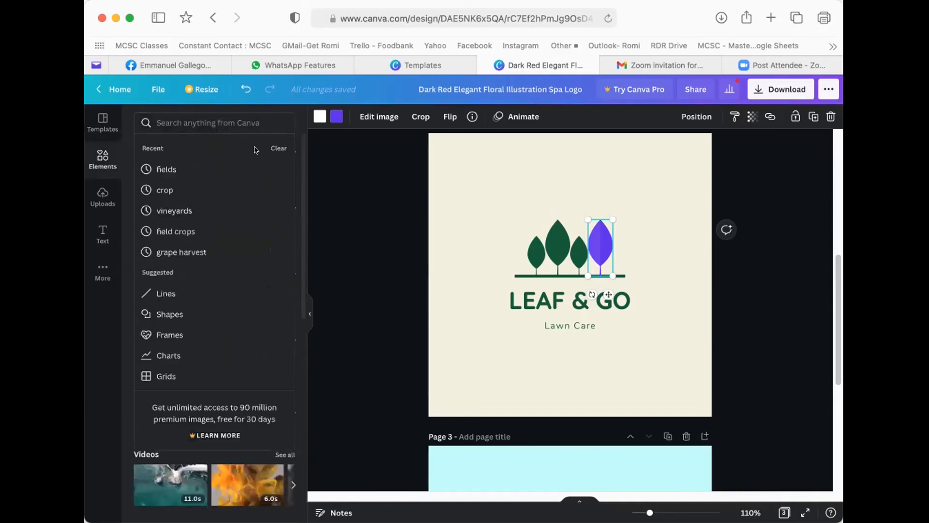
{"action": "type", "text": "tree"}
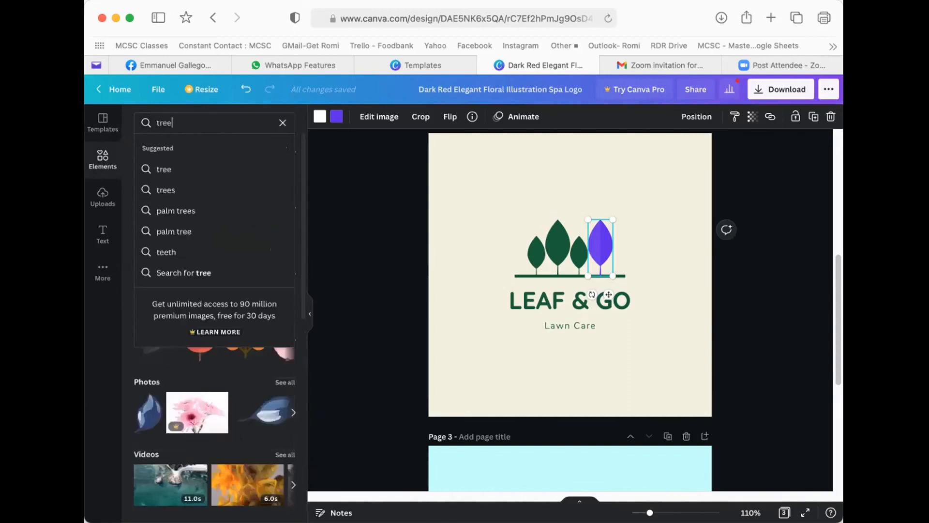
{"action": "key", "text": "Return"}
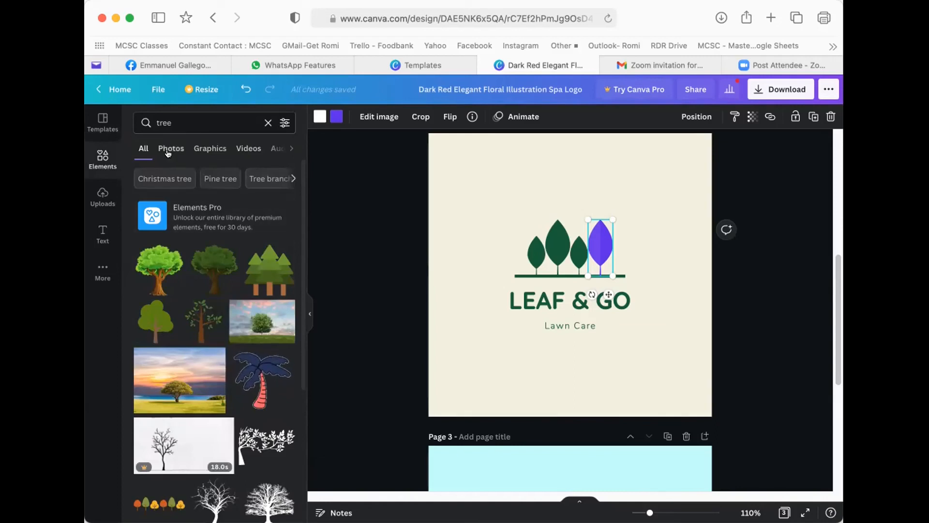
{"action": "left_click", "coordinate": [208, 147]}
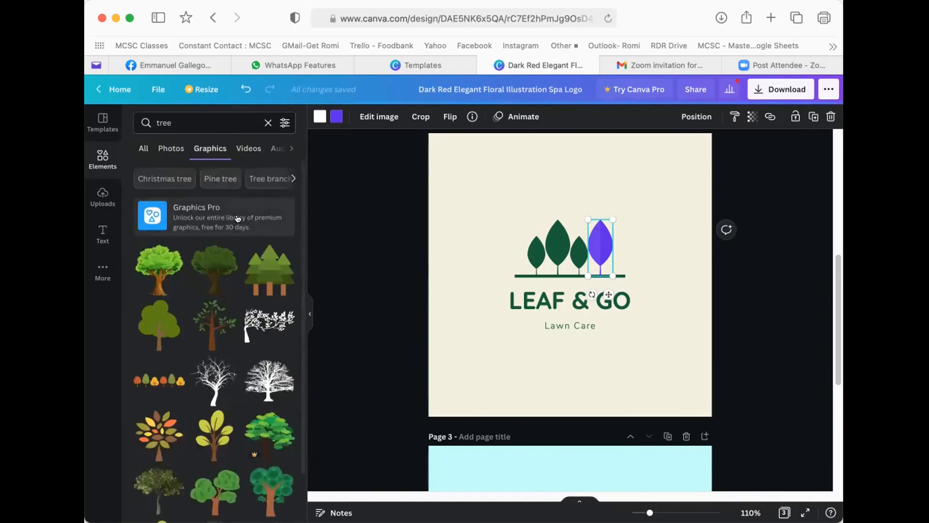
{"action": "scroll", "coordinate": [222, 261], "scroll_direction": "down", "scroll_amount": 5}
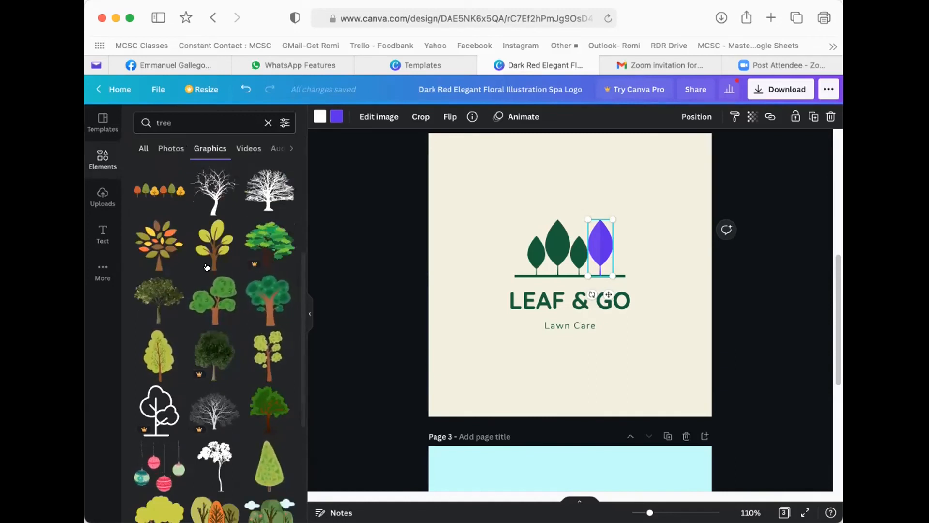
{"action": "scroll", "coordinate": [204, 265], "scroll_direction": "down", "scroll_amount": 1}
{"action": "scroll", "coordinate": [203, 264], "scroll_direction": "down", "scroll_amount": 1}
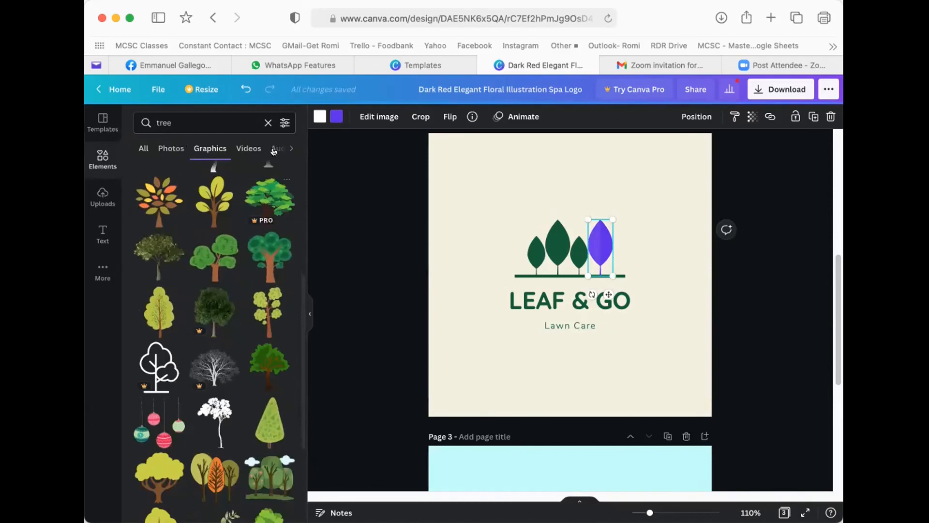
- Filter the tree graphics to Static results only
{"action": "left_click", "coordinate": [282, 122]}
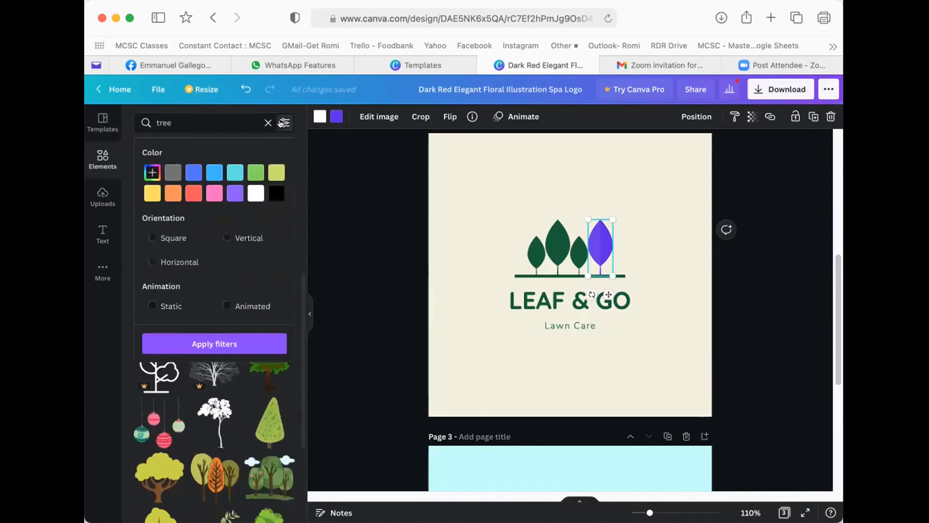
{"action": "left_click", "coordinate": [146, 304]}
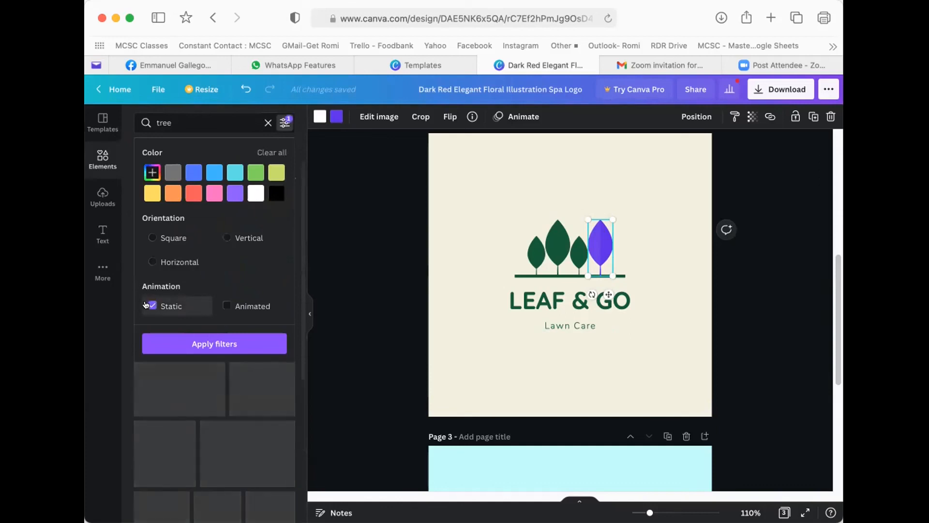
{"action": "left_click", "coordinate": [203, 343]}
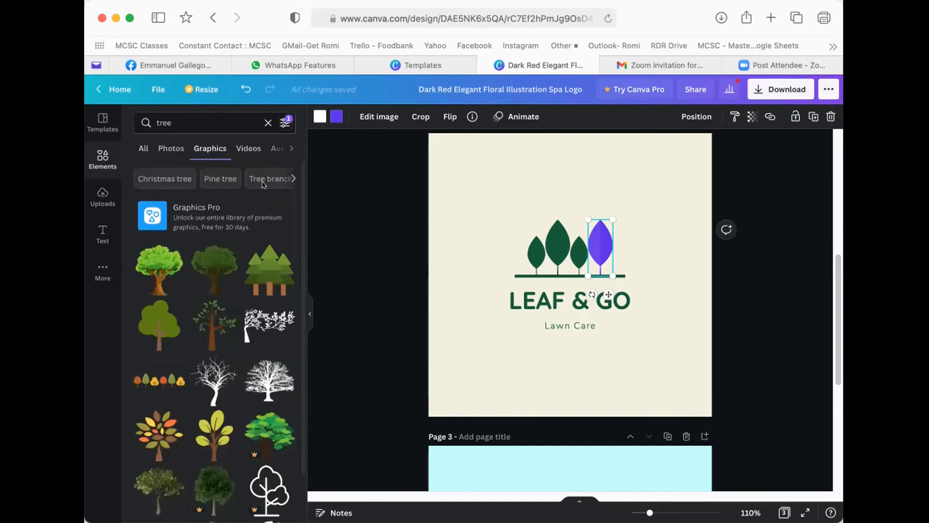
{"action": "left_click", "coordinate": [285, 123]}
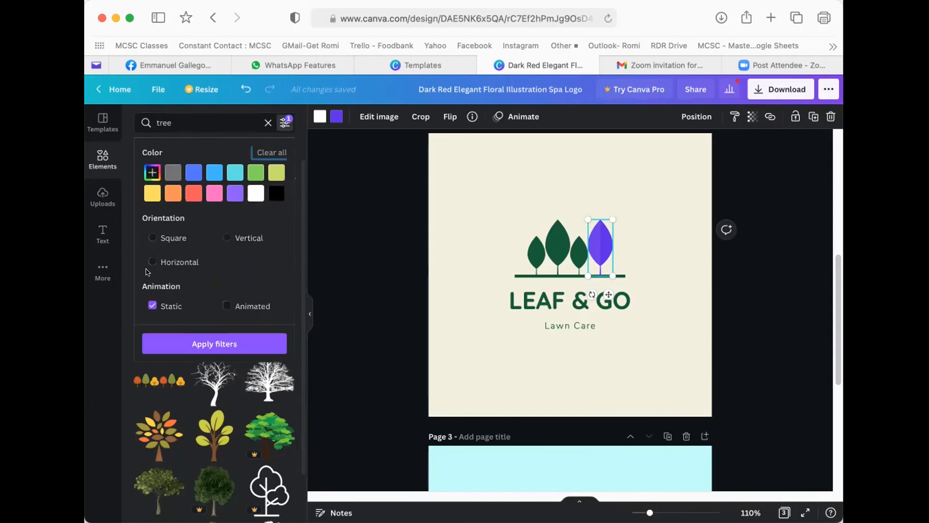
{"action": "left_click", "coordinate": [203, 342]}
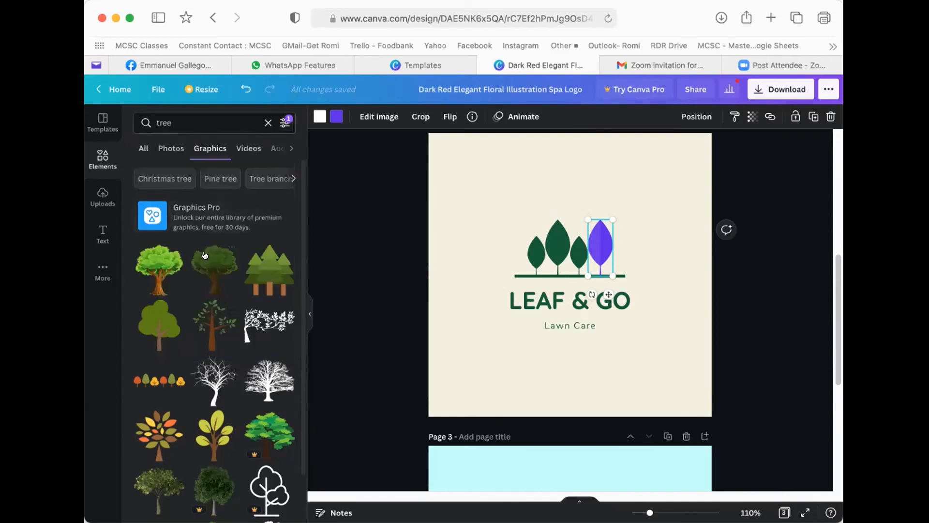
{"action": "scroll", "coordinate": [203, 315], "scroll_direction": "down", "scroll_amount": 3}
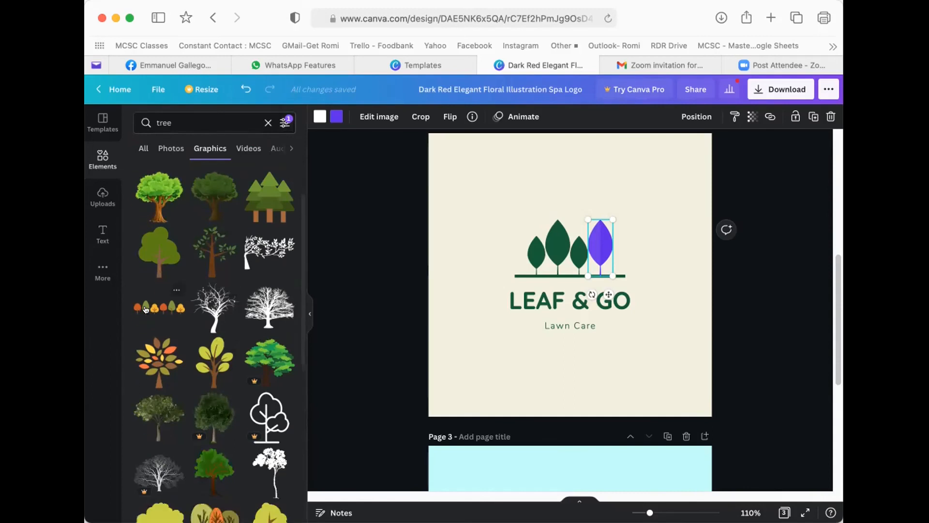
- Add a row of autumn trees above, a green leaf left and three trees right of the logo
{"action": "left_click", "coordinate": [145, 307]}
{"action": "left_click_drag", "start_coordinate": [554, 251], "coordinate": [547, 176]}
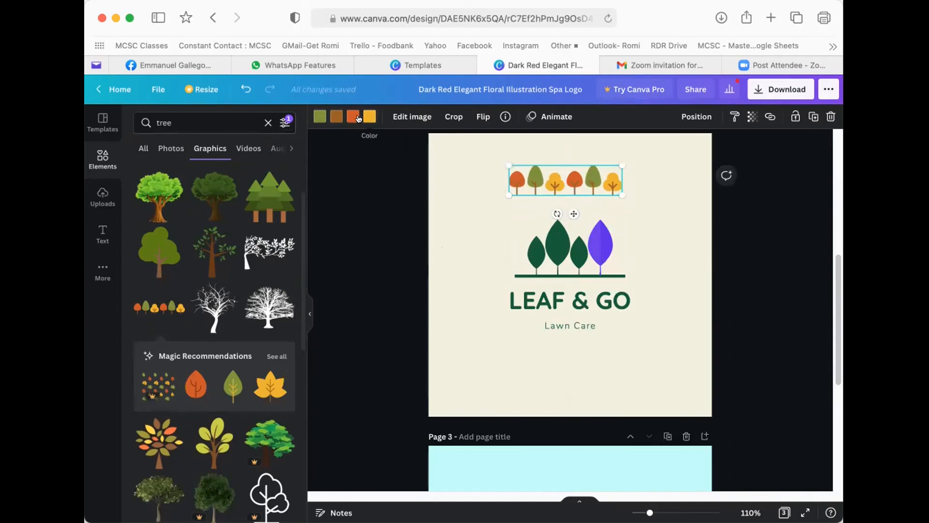
{"action": "left_click", "coordinate": [224, 383]}
{"action": "left_click_drag", "start_coordinate": [585, 252], "coordinate": [486, 221]}
{"action": "scroll", "coordinate": [267, 382], "scroll_direction": "down", "scroll_amount": 2}
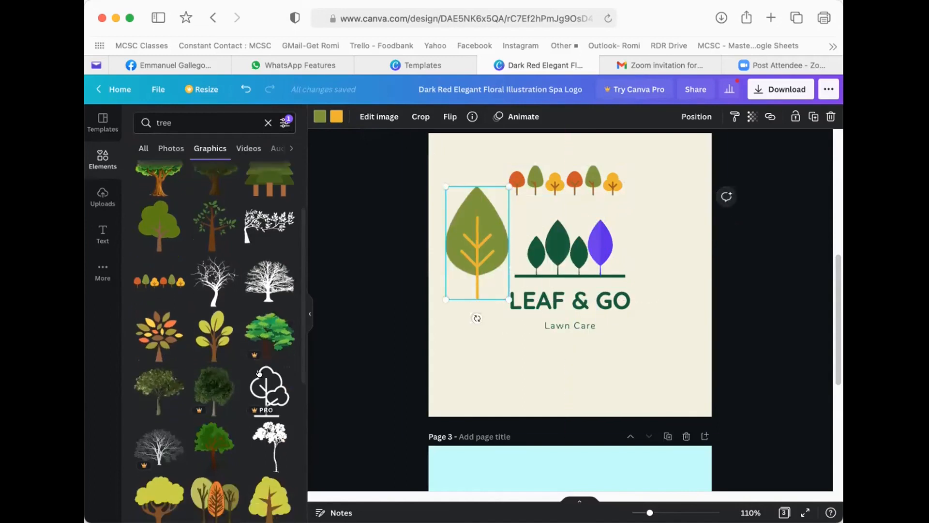
{"action": "scroll", "coordinate": [213, 339], "scroll_direction": "down", "scroll_amount": 5}
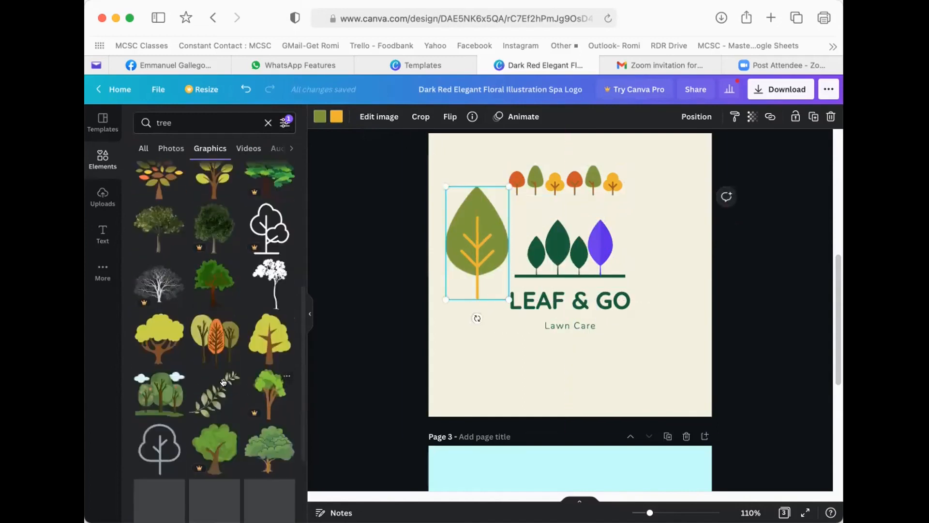
{"action": "left_click", "coordinate": [212, 343]}
{"action": "left_click_drag", "start_coordinate": [571, 276], "coordinate": [659, 244]}
- Discard an added pine tree and place a eucalyptus wreath around the logo
{"action": "scroll", "coordinate": [219, 385], "scroll_direction": "down", "scroll_amount": 10}
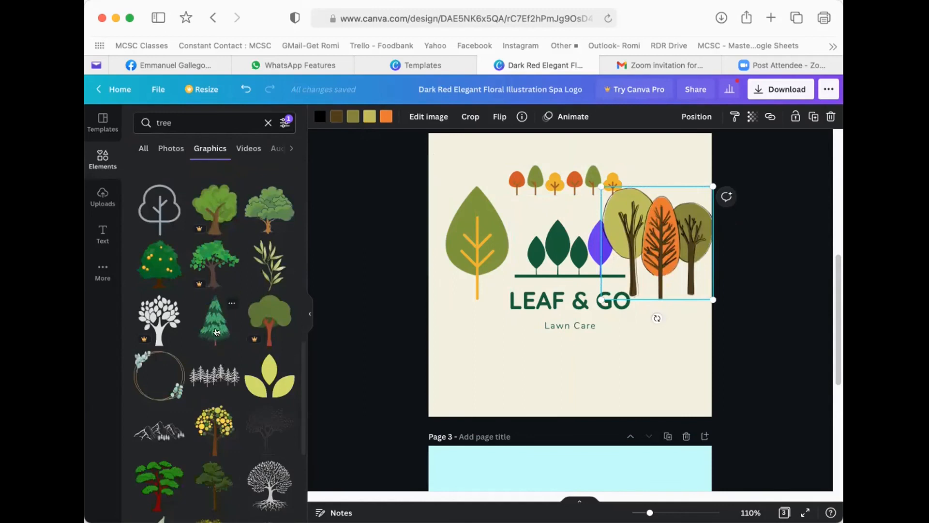
{"action": "left_click", "coordinate": [216, 332]}
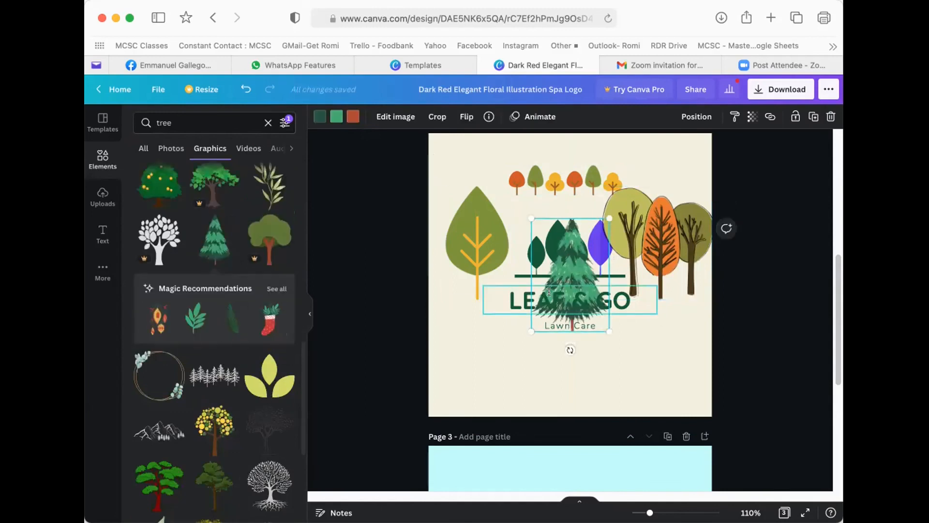
{"action": "key", "text": "Delete"}
{"action": "left_click", "coordinate": [161, 383]}
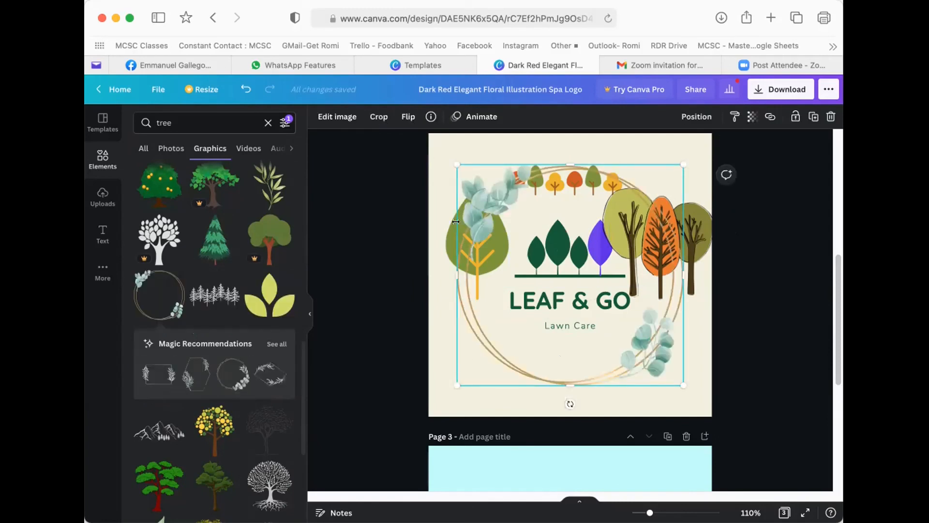
{"action": "left_click_drag", "start_coordinate": [507, 348], "coordinate": [483, 369]}
{"action": "left_click", "coordinate": [676, 218]}
- Delete the right-hand tree group, the small tree row and the olive leaf graphic
{"action": "key", "text": "Delete"}
{"action": "left_click", "coordinate": [566, 180]}
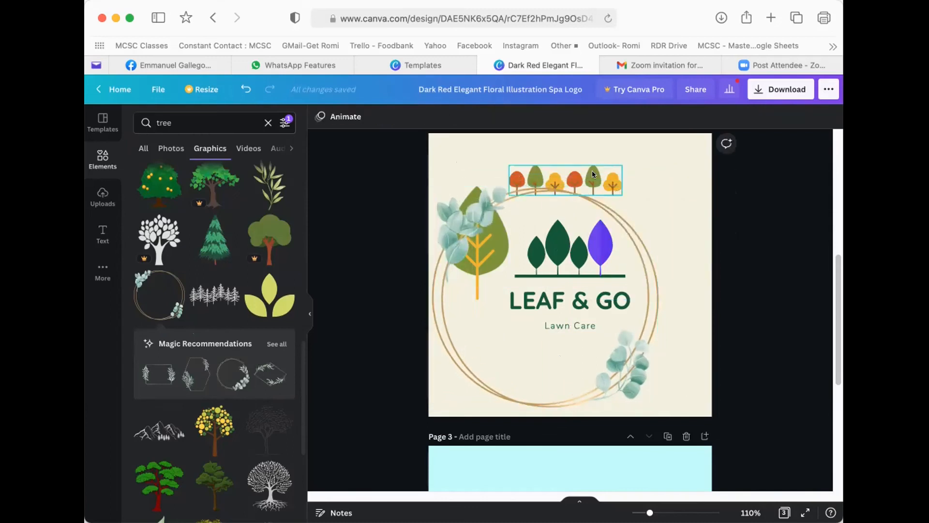
{"action": "key", "text": "Delete"}
{"action": "left_click", "coordinate": [455, 191]}
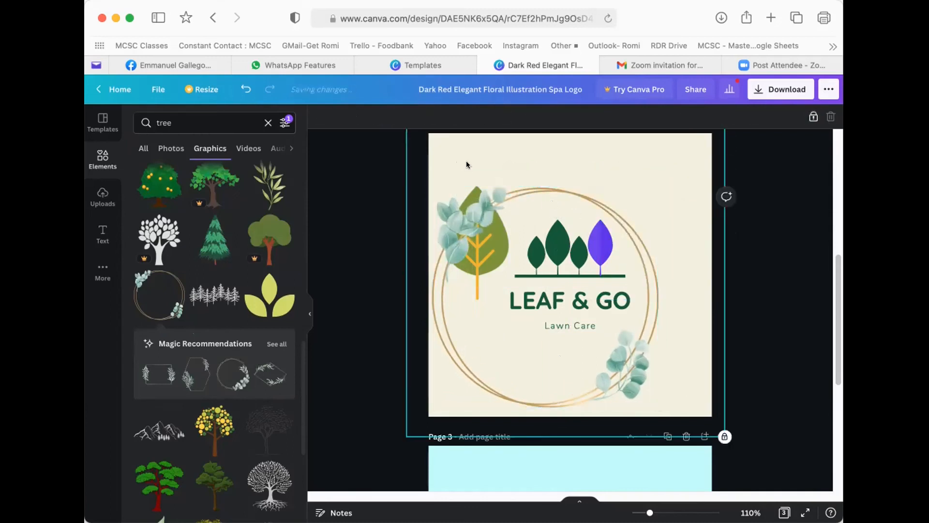
{"action": "left_click_drag", "start_coordinate": [452, 234], "coordinate": [482, 192]}
{"action": "left_click", "coordinate": [472, 208]}
{"action": "key", "text": "Delete"}
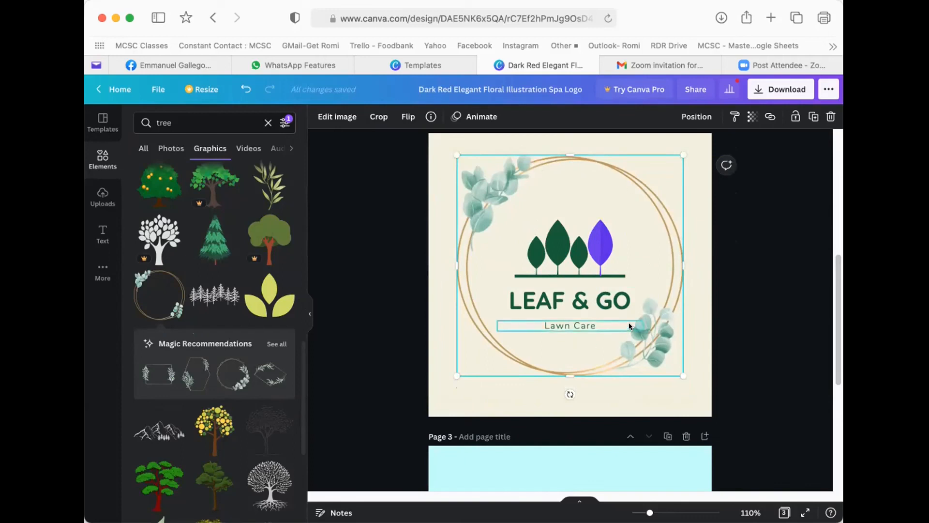
- Shrink the wreath from opposite corners and recentre it on the logo
{"action": "left_click_drag", "start_coordinate": [449, 152], "coordinate": [474, 174]}
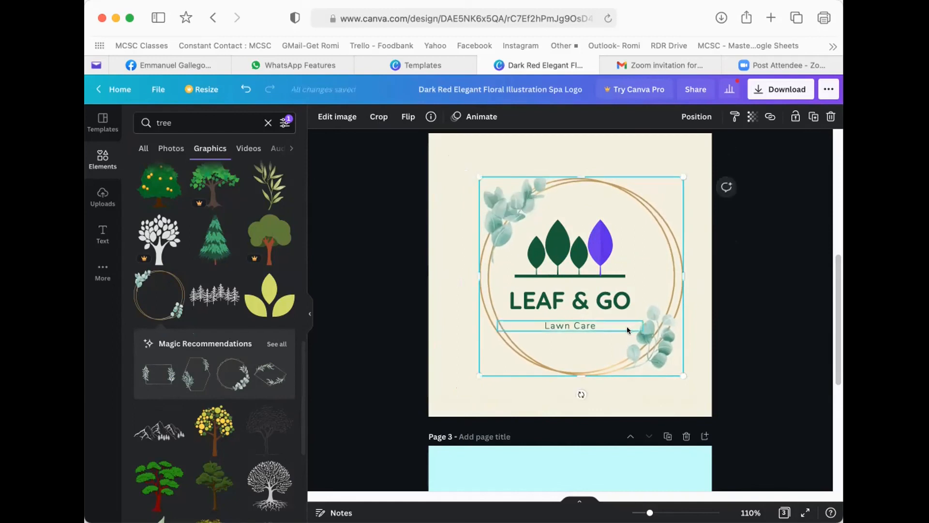
{"action": "left_click_drag", "start_coordinate": [683, 375], "coordinate": [664, 361]}
{"action": "left_click_drag", "start_coordinate": [652, 312], "coordinate": [646, 316]}
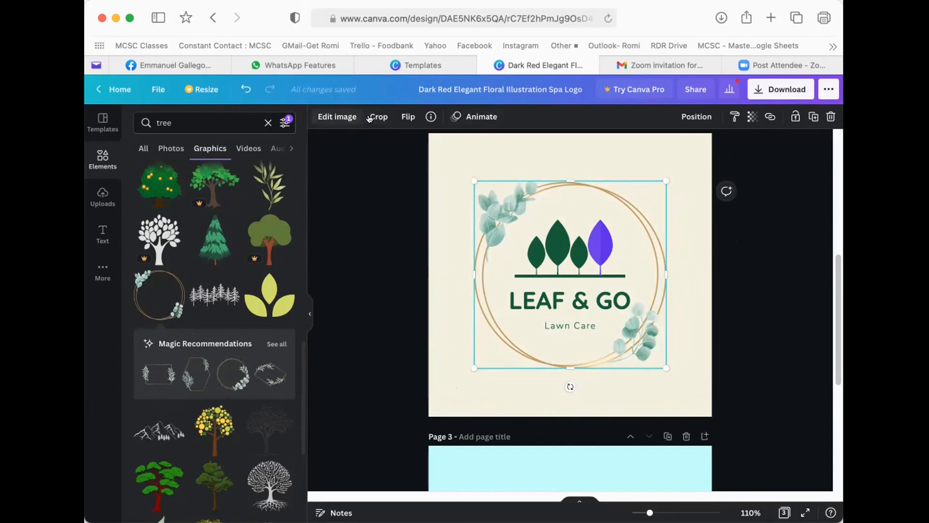
- Raise the wreath's brightness and contrast to 100, fading it to pale white
{"action": "left_click", "coordinate": [329, 117]}
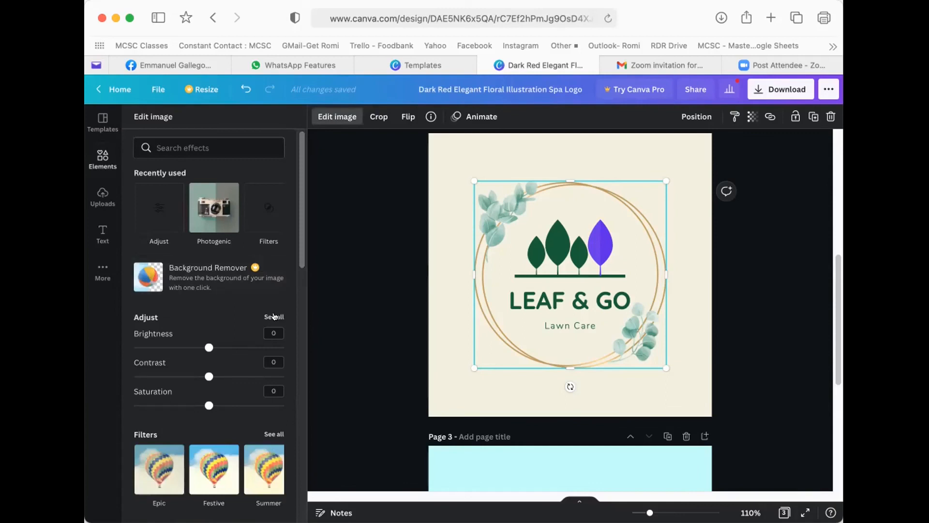
{"action": "left_click", "coordinate": [270, 316]}
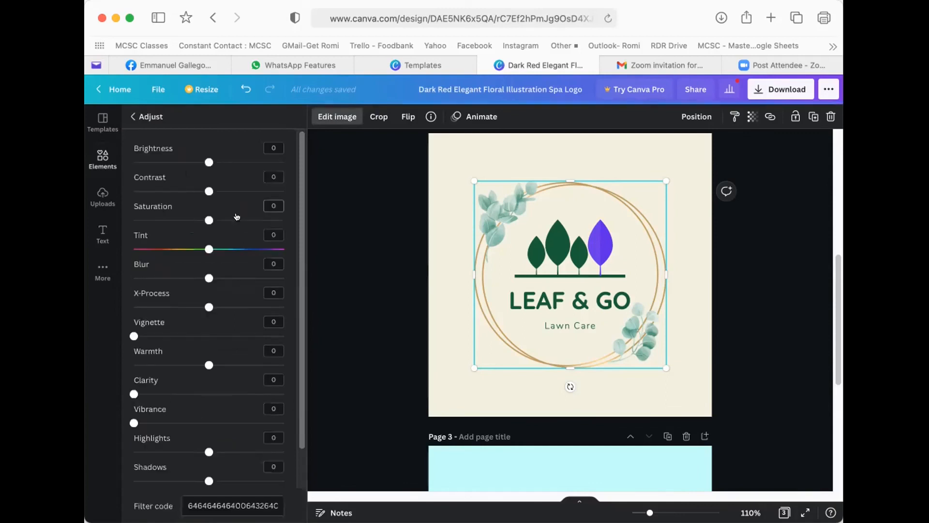
{"action": "left_click_drag", "start_coordinate": [208, 162], "coordinate": [301, 174]}
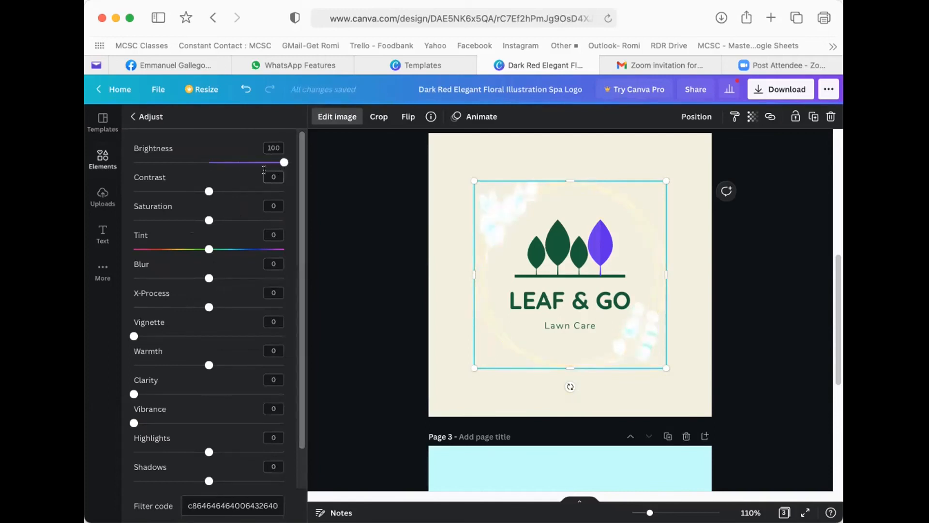
{"action": "left_click_drag", "start_coordinate": [223, 164], "coordinate": [296, 163]}
{"action": "left_click_drag", "start_coordinate": [209, 191], "coordinate": [289, 196]}
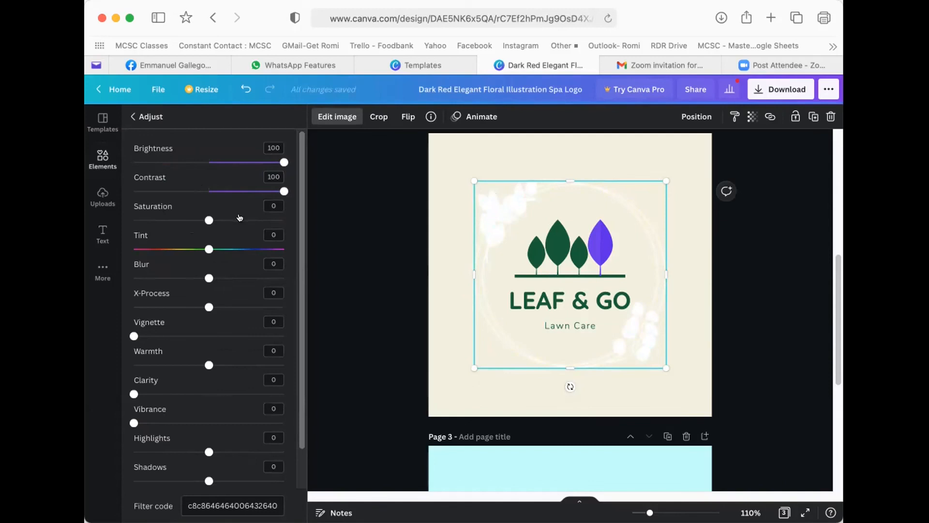
{"action": "left_click", "coordinate": [446, 170]}
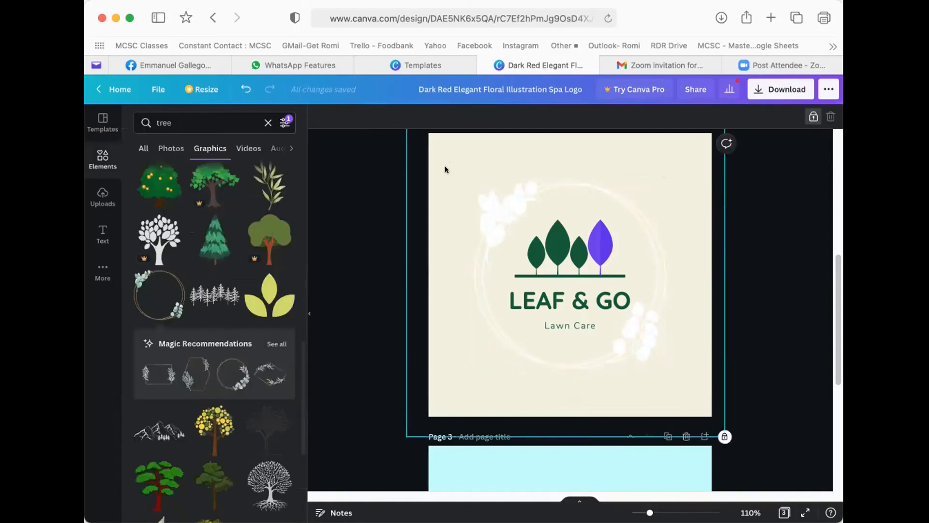
{"action": "left_click", "coordinate": [813, 117]}
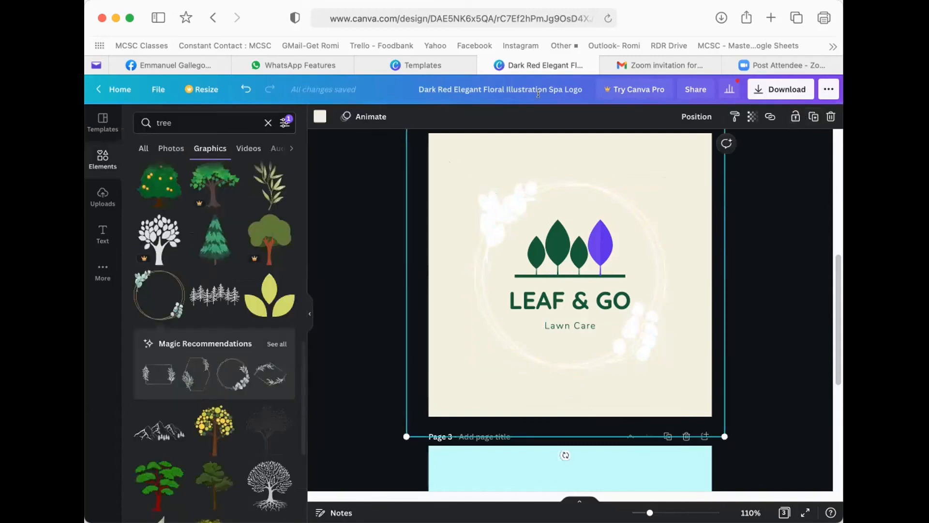
- Set the page background to the purple document colour and lock it
{"action": "left_click", "coordinate": [319, 116]}
{"action": "left_click", "coordinate": [247, 168]}
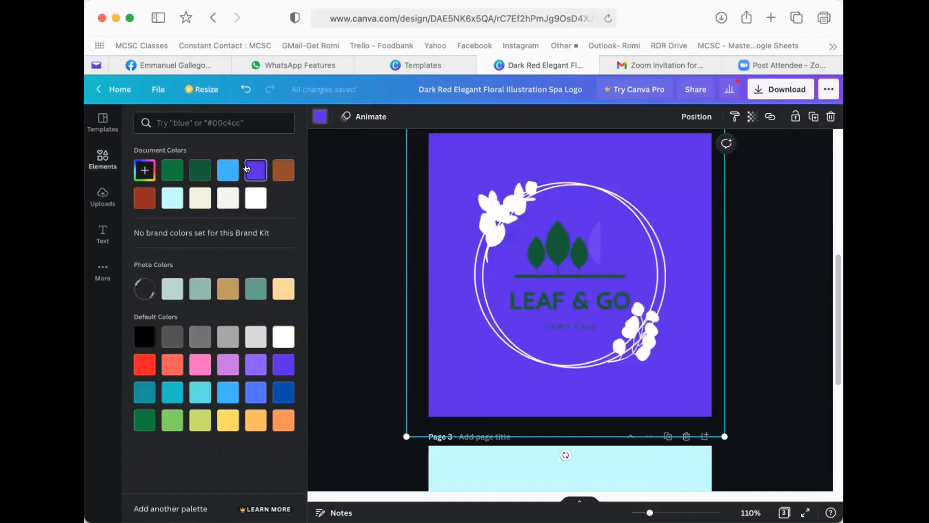
{"action": "left_click", "coordinate": [543, 241]}
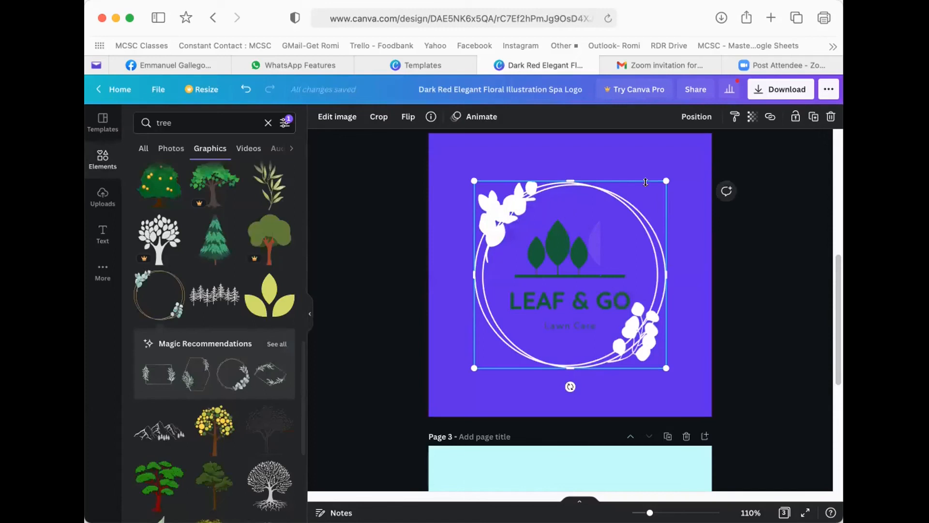
{"action": "left_click", "coordinate": [629, 228]}
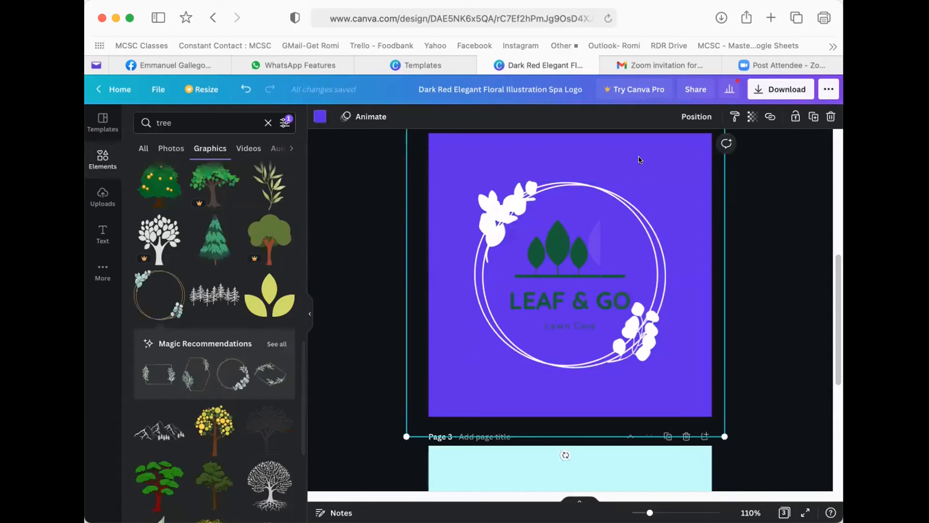
{"action": "left_click", "coordinate": [796, 116]}
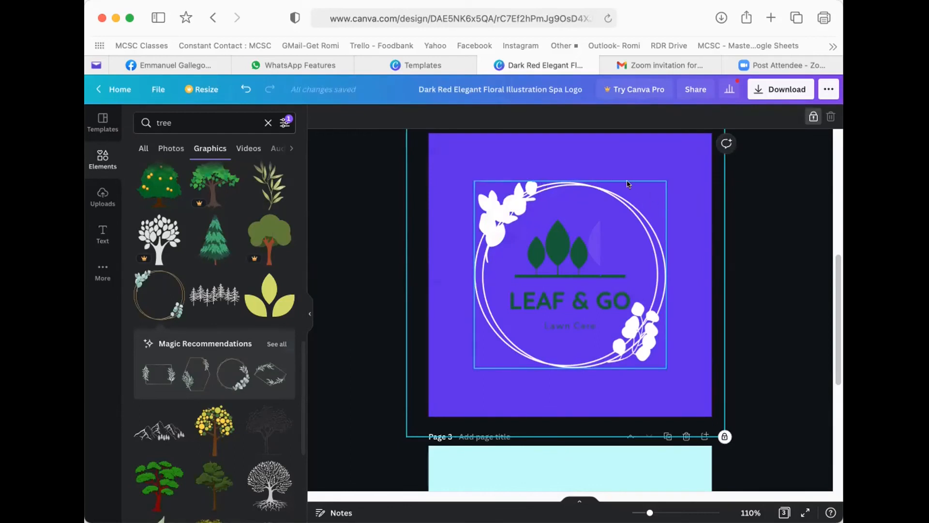
{"action": "left_click", "coordinate": [519, 201]}
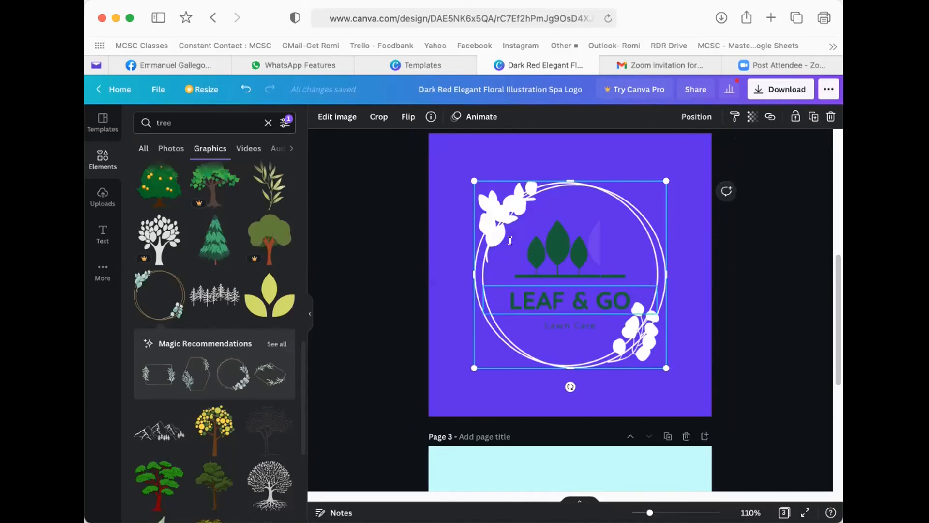
- Adjust the wreath's layer order so it shows above the purple background
{"action": "left_click", "coordinate": [538, 304]}
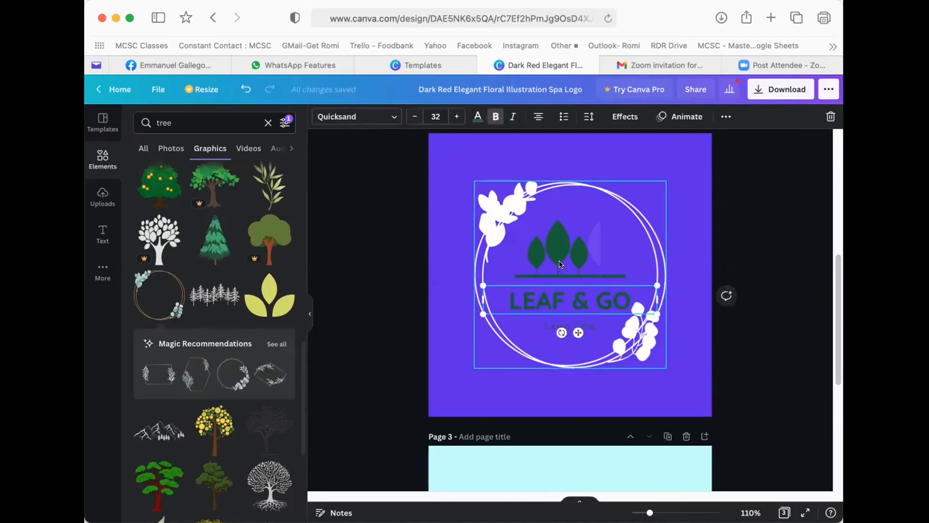
{"action": "left_click", "coordinate": [554, 241]}
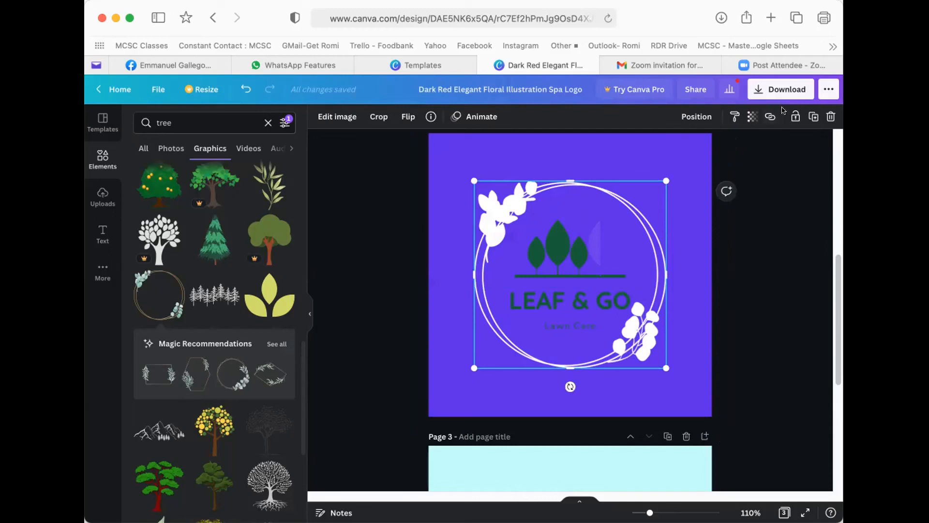
{"action": "left_click", "coordinate": [695, 116]}
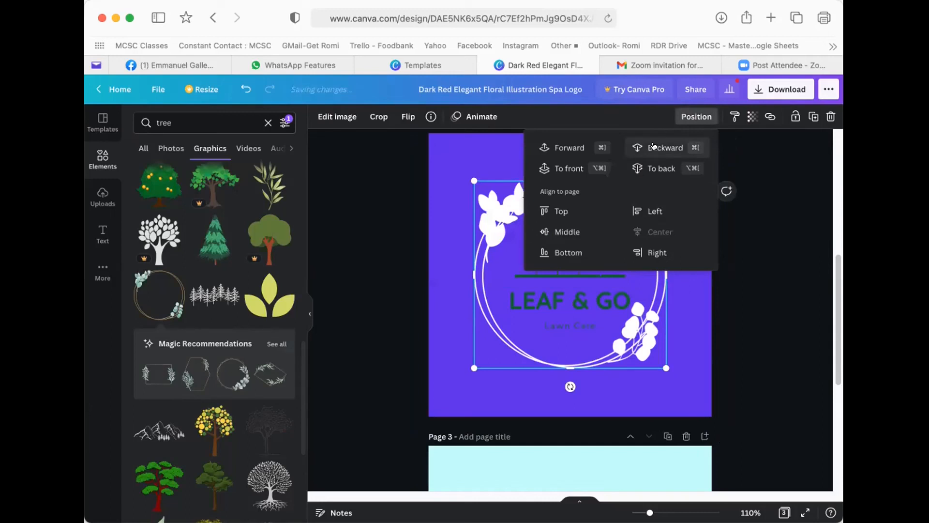
{"action": "left_click", "coordinate": [646, 168]}
{"action": "left_click", "coordinate": [589, 148]}
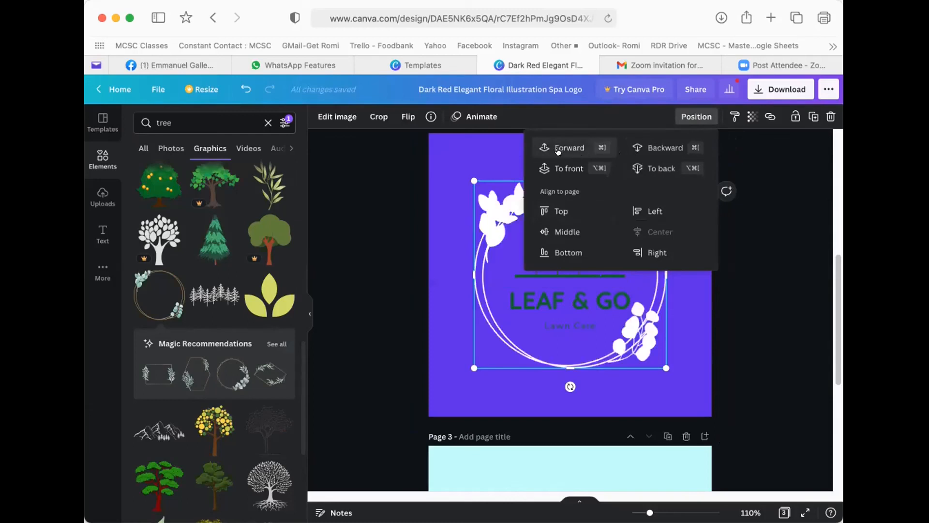
{"action": "left_click", "coordinate": [434, 210]}
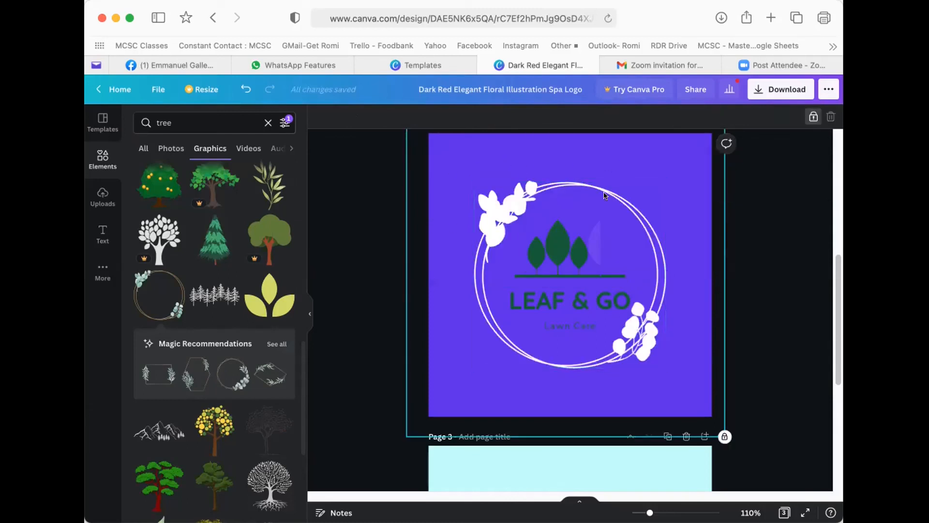
{"action": "left_click", "coordinate": [541, 254]}
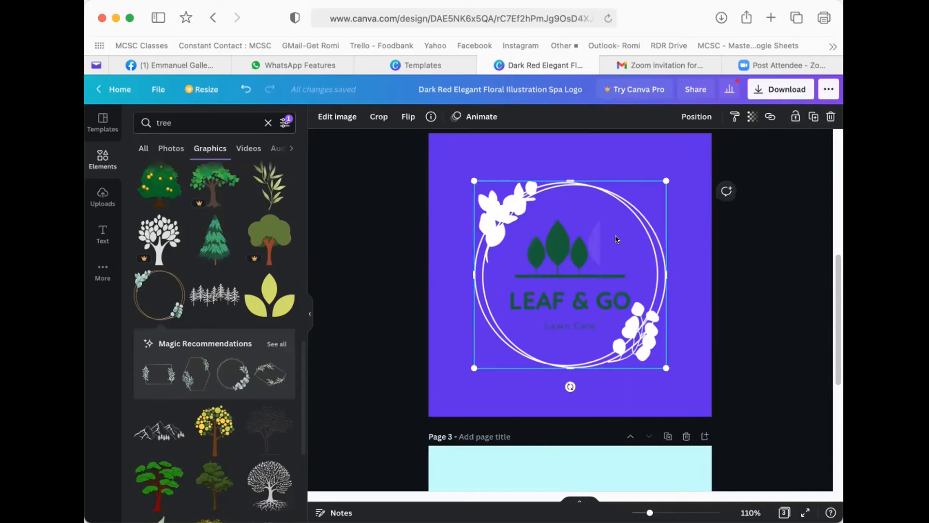
- Make the LEAF & GO text white
{"action": "left_click", "coordinate": [556, 249]}
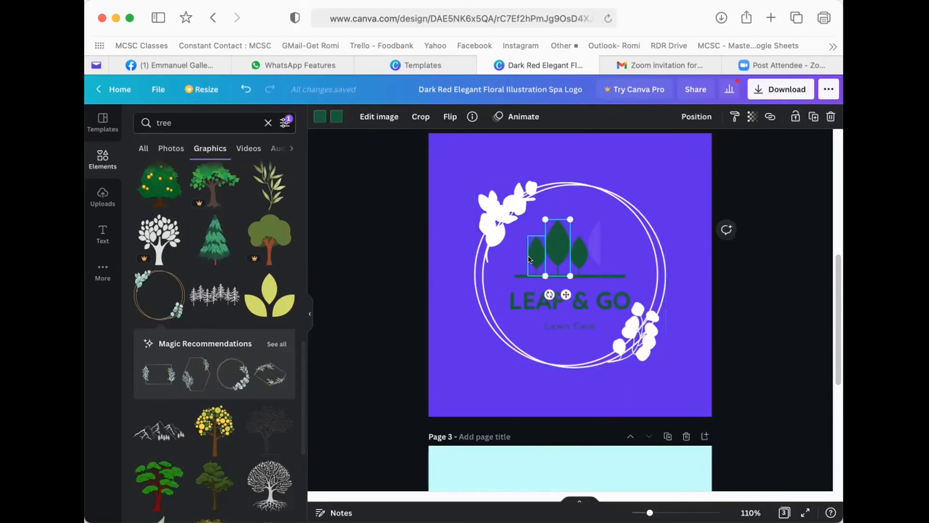
{"action": "left_click", "coordinate": [532, 250]}
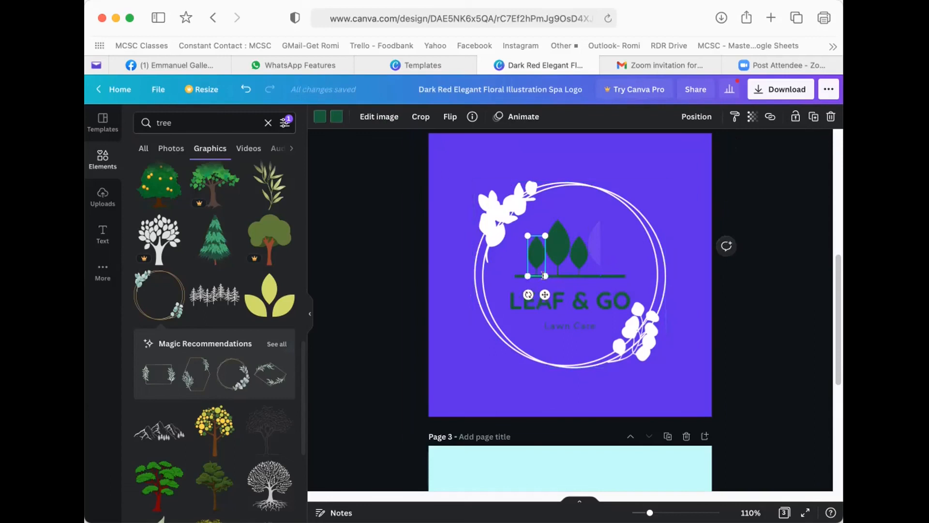
{"action": "left_click", "coordinate": [543, 297]}
{"action": "left_click", "coordinate": [477, 117]}
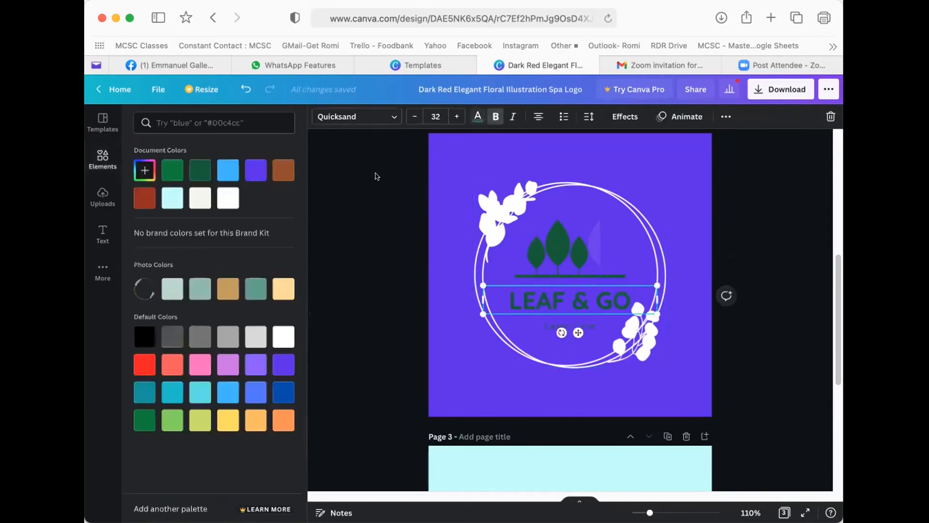
{"action": "left_click", "coordinate": [225, 198]}
{"action": "left_click", "coordinate": [436, 208]}
- Lock the wreath, then select the tree logo with its text and shift it left
{"action": "left_click", "coordinate": [485, 209]}
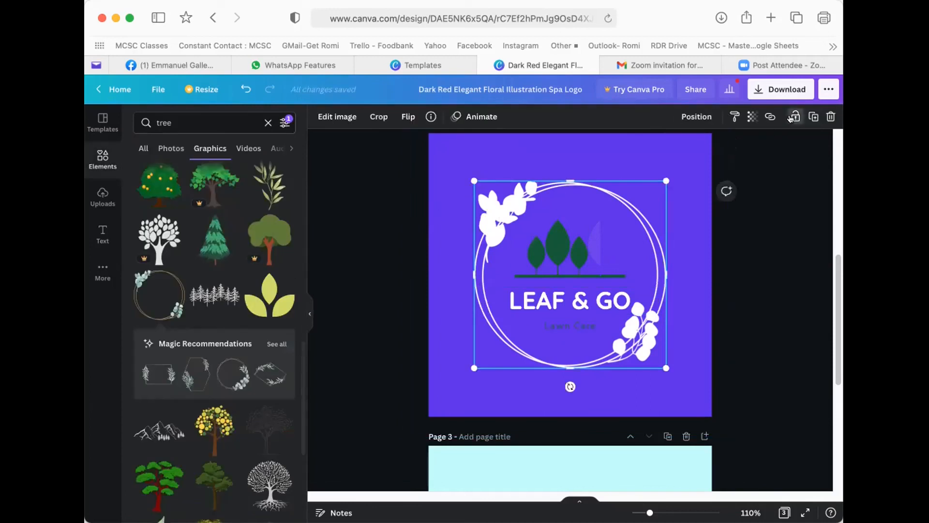
{"action": "left_click", "coordinate": [796, 116]}
{"action": "left_click_drag", "start_coordinate": [516, 158], "coordinate": [666, 287]}
{"action": "left_click_drag", "start_coordinate": [453, 175], "coordinate": [671, 352]}
{"action": "left_click_drag", "start_coordinate": [544, 216], "coordinate": [517, 217]}
{"action": "left_click", "coordinate": [485, 193]}
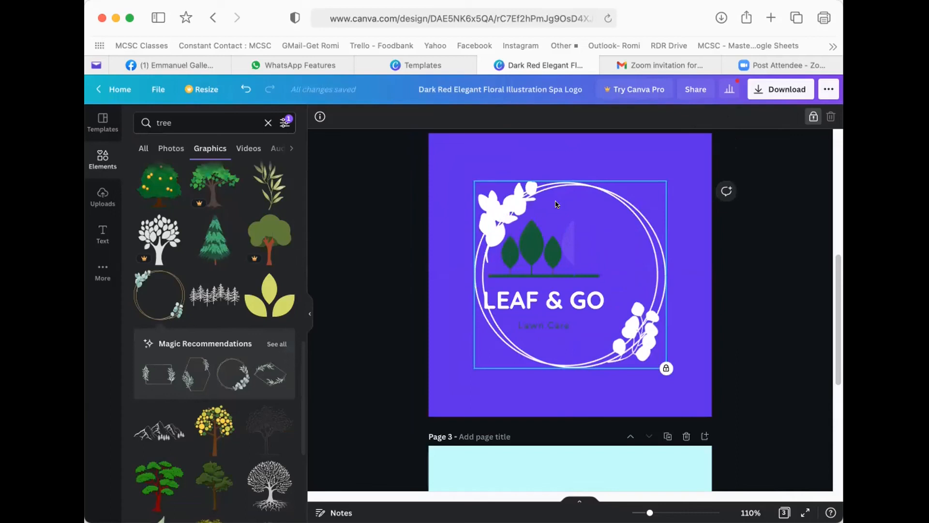
{"action": "scroll", "coordinate": [639, 274], "scroll_direction": "down", "scroll_amount": 5}
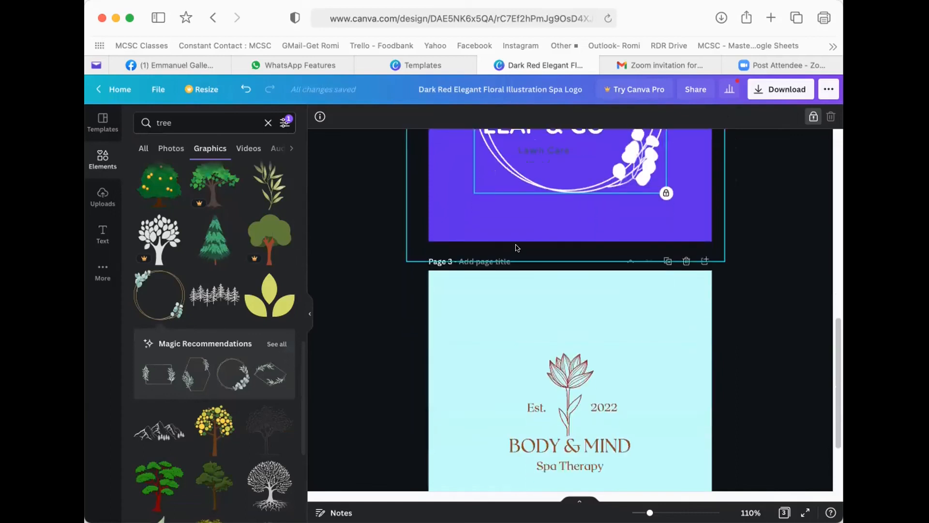
- On page 1, nudge the green lotus graphic slightly higher above the Body & Mind text
{"action": "left_click", "coordinate": [516, 246]}
{"action": "scroll", "coordinate": [516, 237], "scroll_direction": "up", "scroll_amount": 9}
{"action": "scroll", "coordinate": [516, 232], "scroll_direction": "up", "scroll_amount": 5}
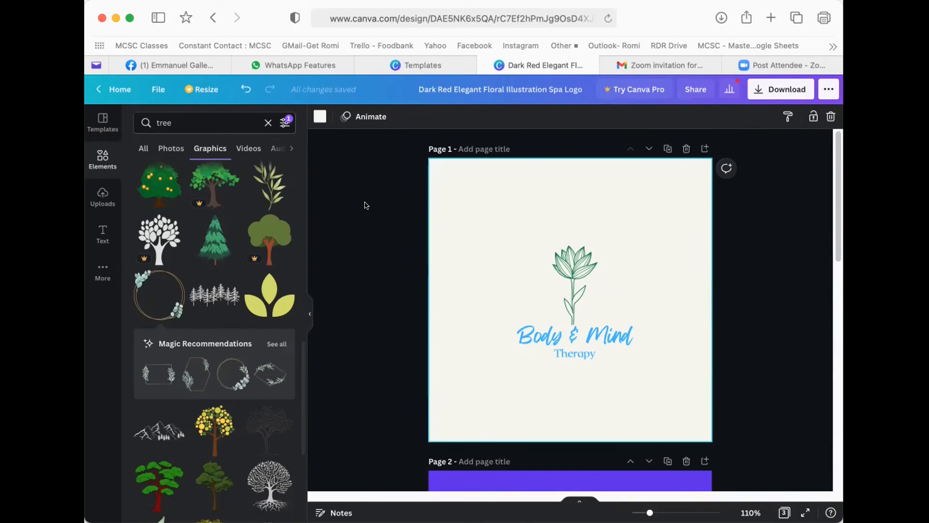
{"action": "left_click", "coordinate": [585, 255]}
{"action": "left_click_drag", "start_coordinate": [585, 249], "coordinate": [580, 230]}
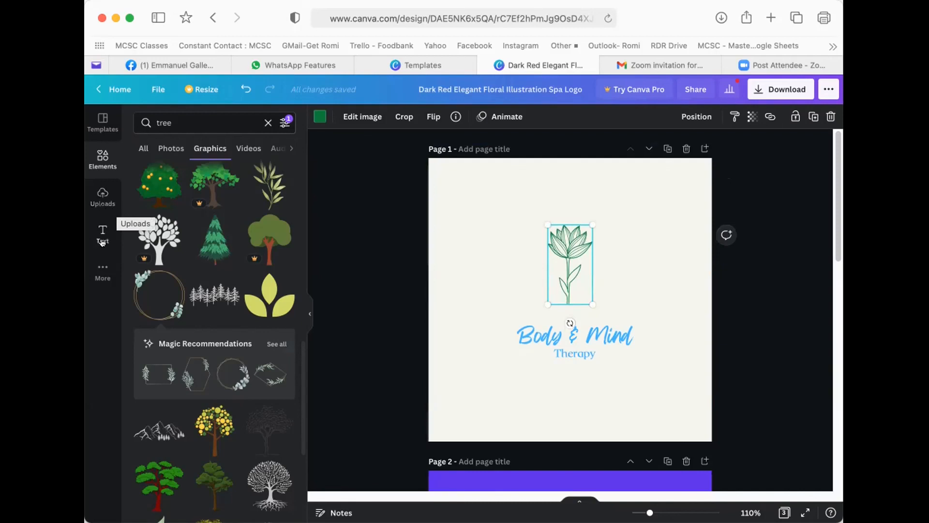
{"action": "left_click", "coordinate": [504, 331]}
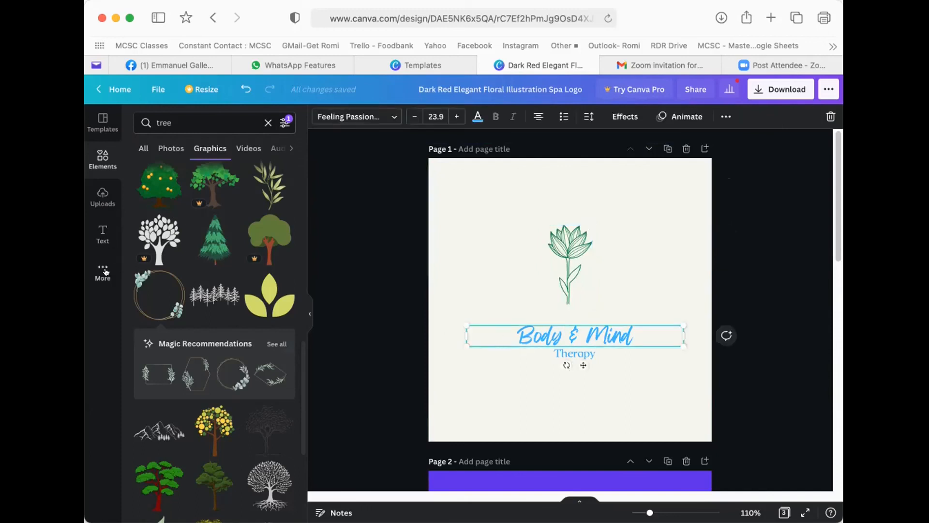
{"action": "left_click", "coordinate": [102, 234]}
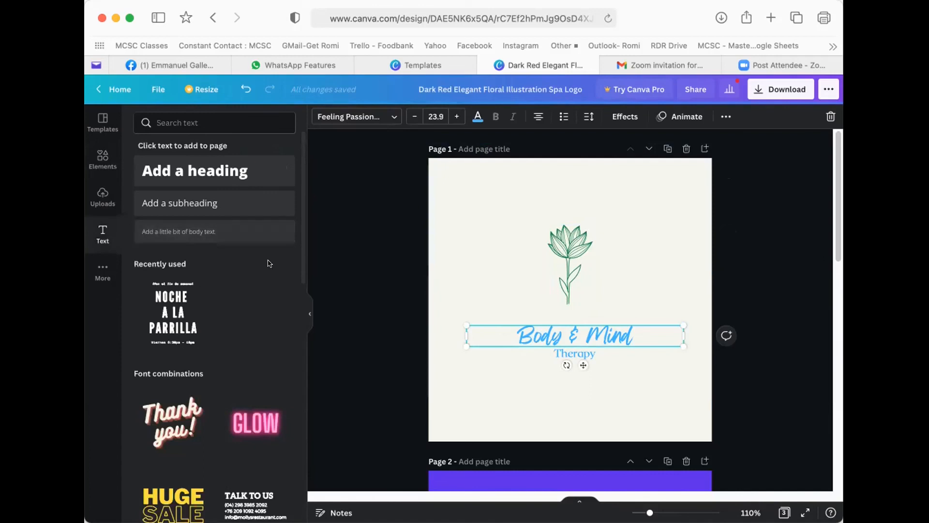
{"action": "scroll", "coordinate": [206, 375], "scroll_direction": "down", "scroll_amount": 1}
{"action": "scroll", "coordinate": [207, 374], "scroll_direction": "down", "scroll_amount": 2}
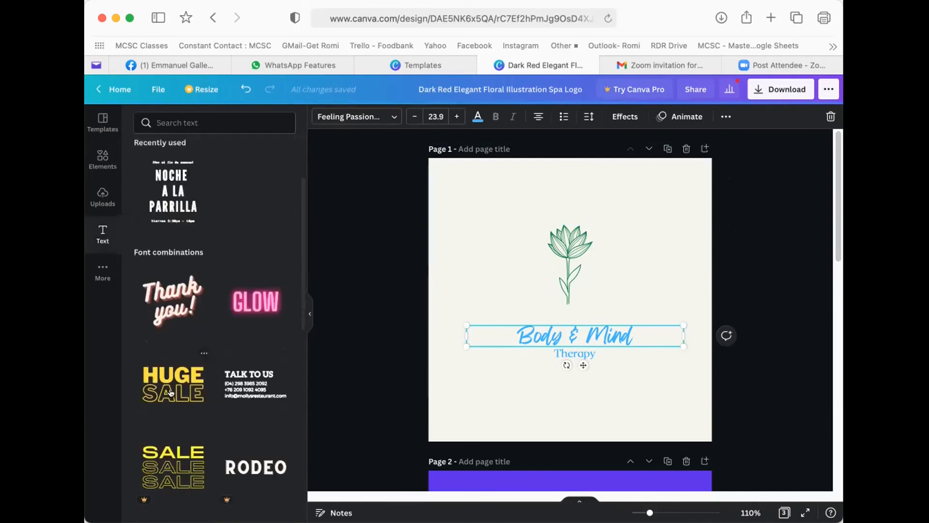
{"action": "scroll", "coordinate": [170, 389], "scroll_direction": "down", "scroll_amount": 1}
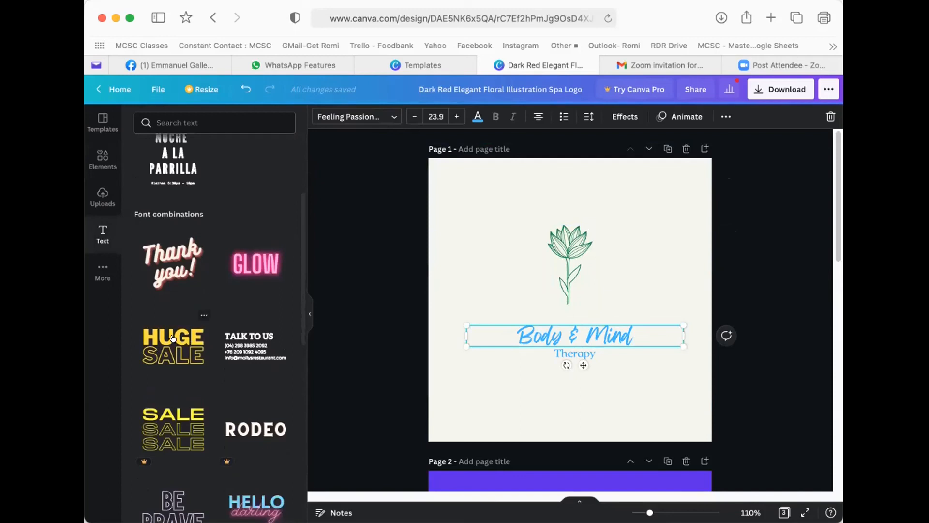
{"action": "left_click", "coordinate": [237, 261]}
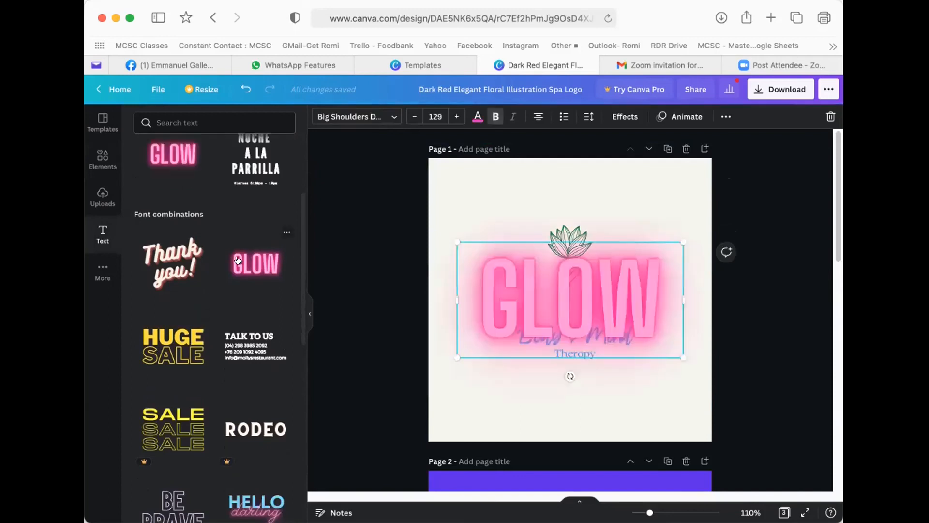
{"action": "scroll", "coordinate": [281, 383], "scroll_direction": "down", "scroll_amount": 3}
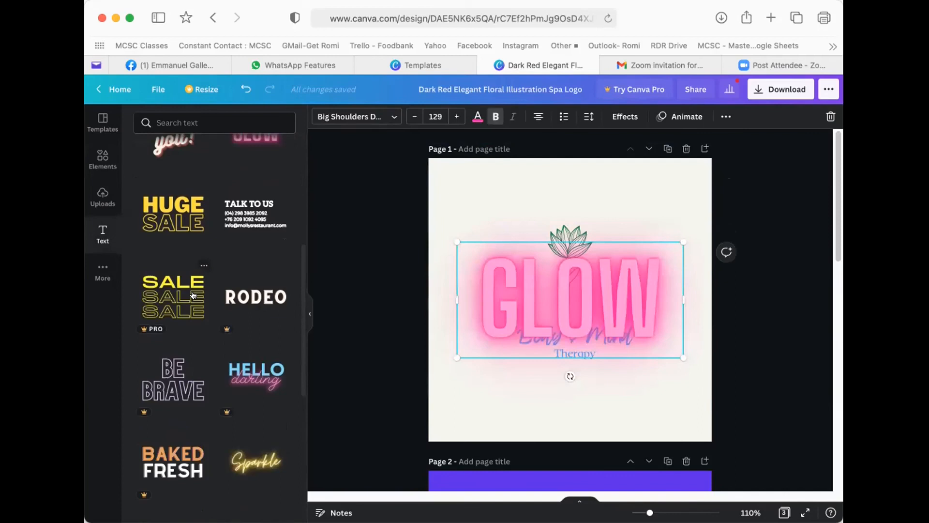
{"action": "left_click", "coordinate": [190, 294]}
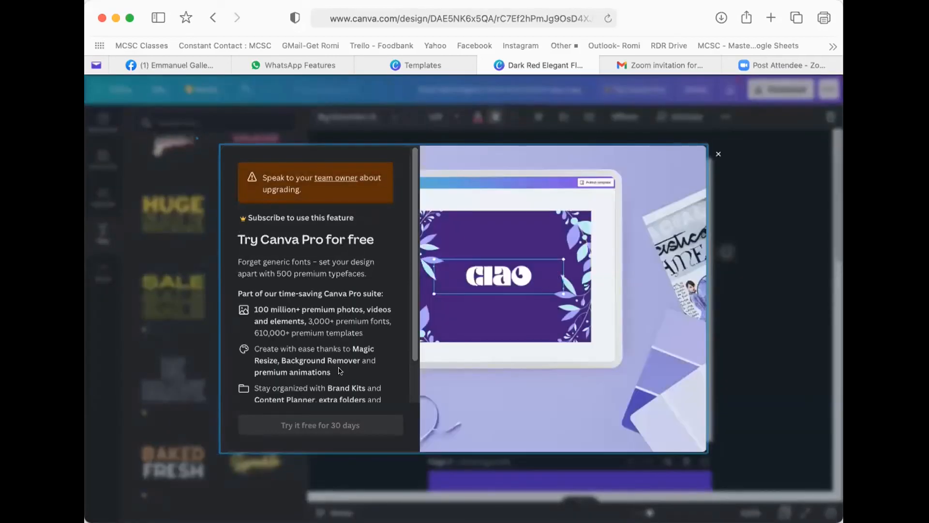
{"action": "scroll", "coordinate": [297, 346], "scroll_direction": "down", "scroll_amount": 1}
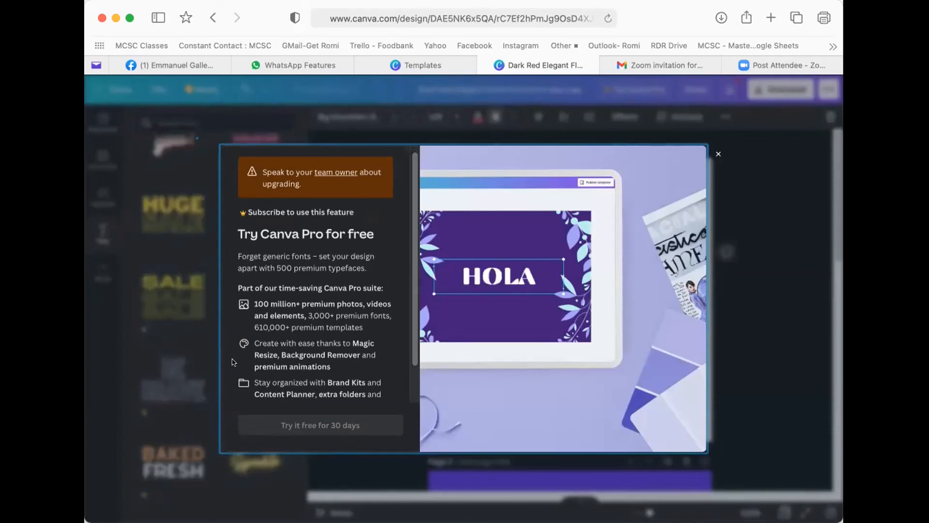
{"action": "left_click", "coordinate": [708, 151]}
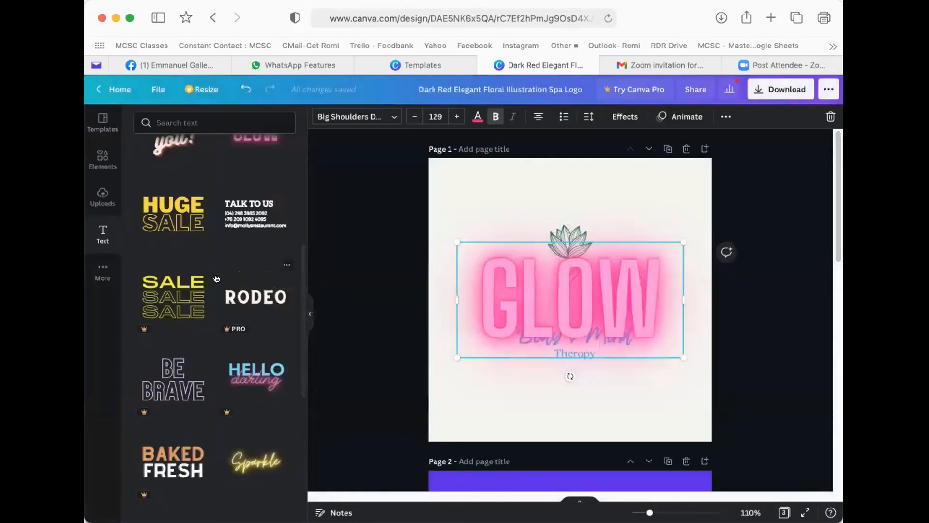
{"action": "scroll", "coordinate": [202, 277], "scroll_direction": "down", "scroll_amount": 2}
{"action": "scroll", "coordinate": [202, 278], "scroll_direction": "up", "scroll_amount": 4}
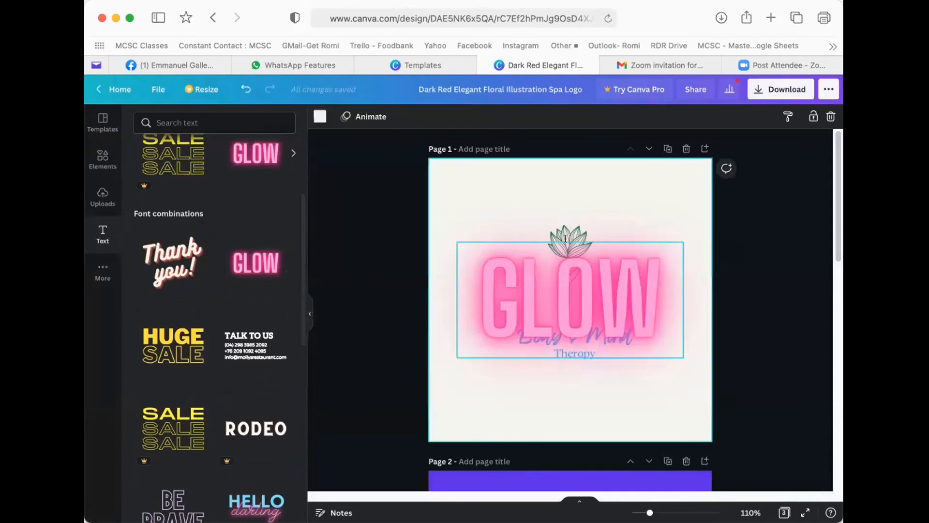
{"action": "key", "text": "Delete"}
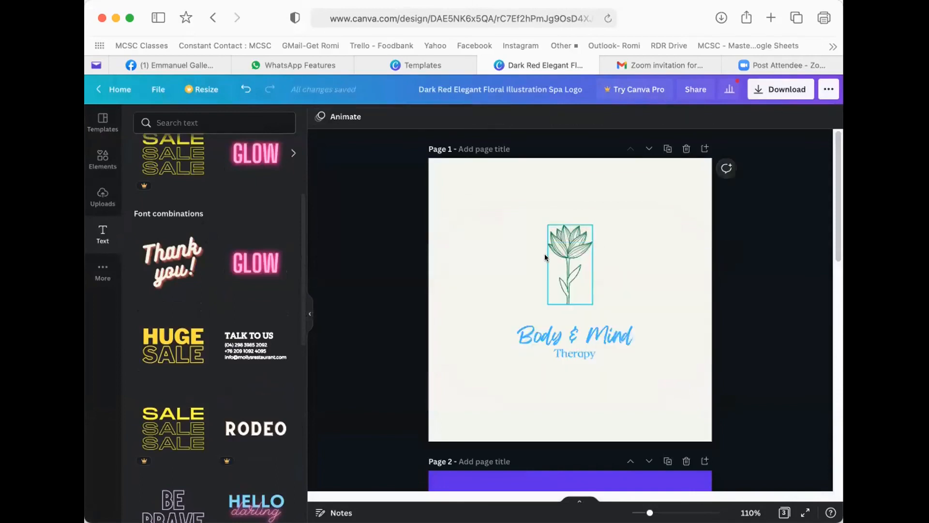
- On page 3, delete the 'Est.' and '2022' labels beside the lotus
{"action": "left_click", "coordinate": [493, 246]}
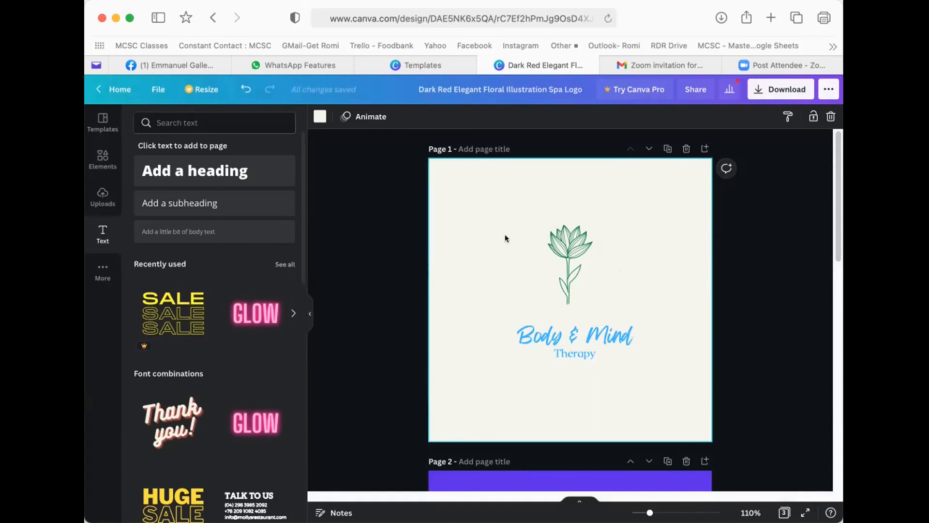
{"action": "scroll", "coordinate": [507, 264], "scroll_direction": "down", "scroll_amount": 1}
{"action": "scroll", "coordinate": [507, 262], "scroll_direction": "down", "scroll_amount": 10}
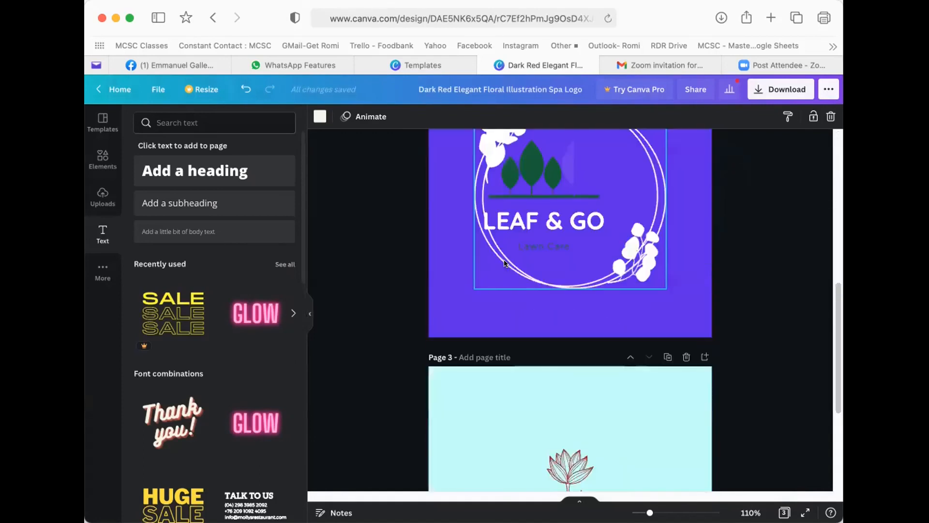
{"action": "scroll", "coordinate": [500, 262], "scroll_direction": "down", "scroll_amount": 2}
{"action": "left_click", "coordinate": [530, 298]}
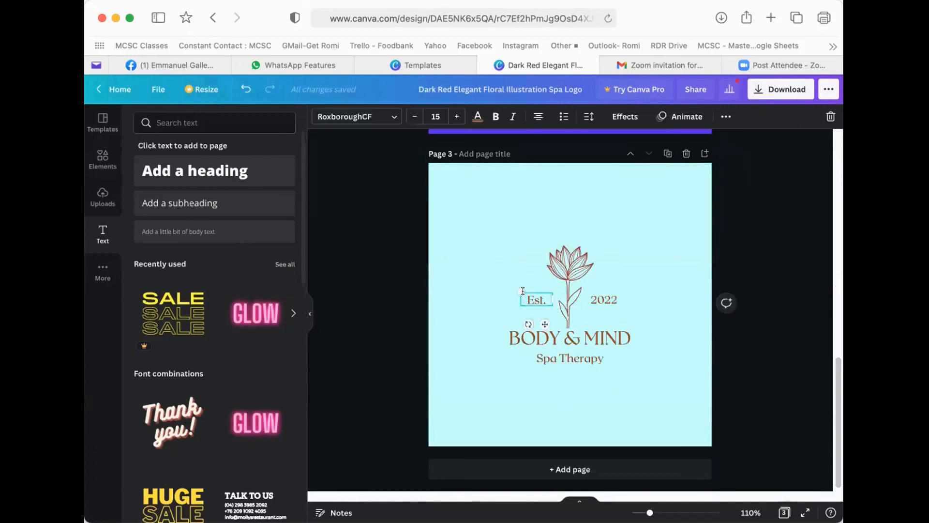
{"action": "key", "text": "Delete"}
{"action": "left_click", "coordinate": [604, 299]}
{"action": "key", "text": "Delete"}
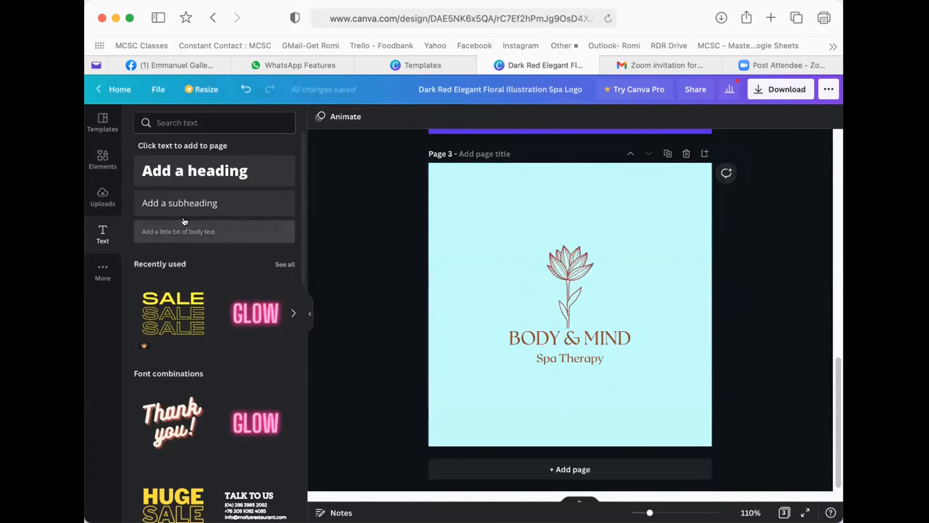
- Upload the Spanish-language 'Beneficia tu negocio' flyer and add it to page 3
{"action": "left_click", "coordinate": [99, 196]}
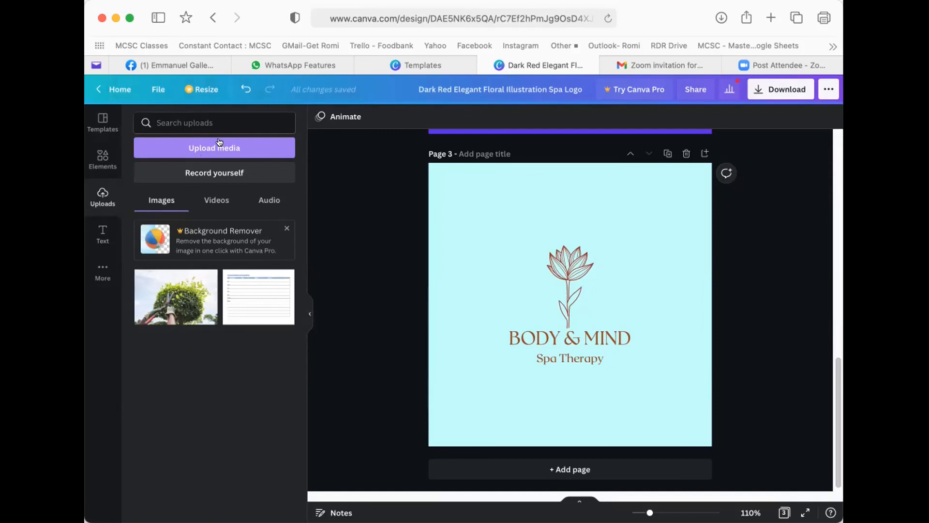
{"action": "left_click", "coordinate": [217, 143]}
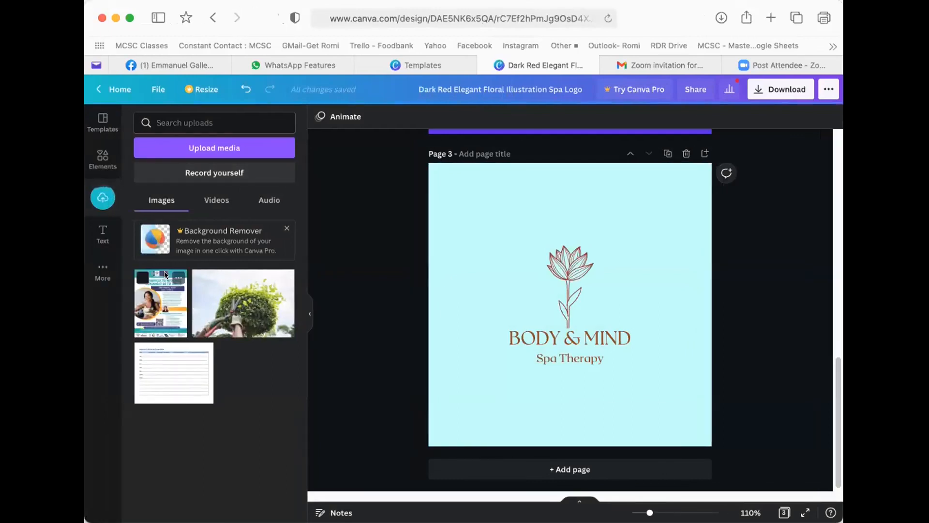
{"action": "left_click", "coordinate": [149, 310]}
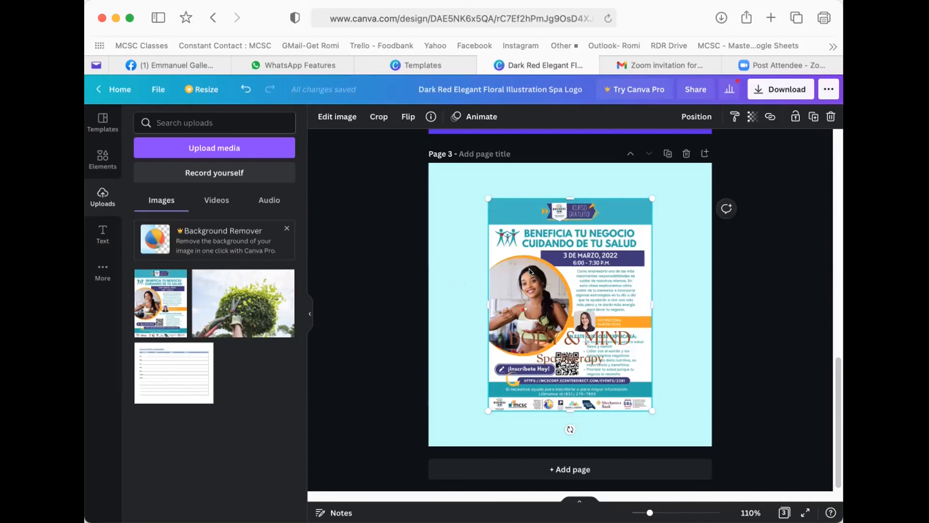
- Move the flyer up-left and crop it to a narrow top banner strip above the flower logo
{"action": "left_click_drag", "start_coordinate": [539, 242], "coordinate": [501, 215]}
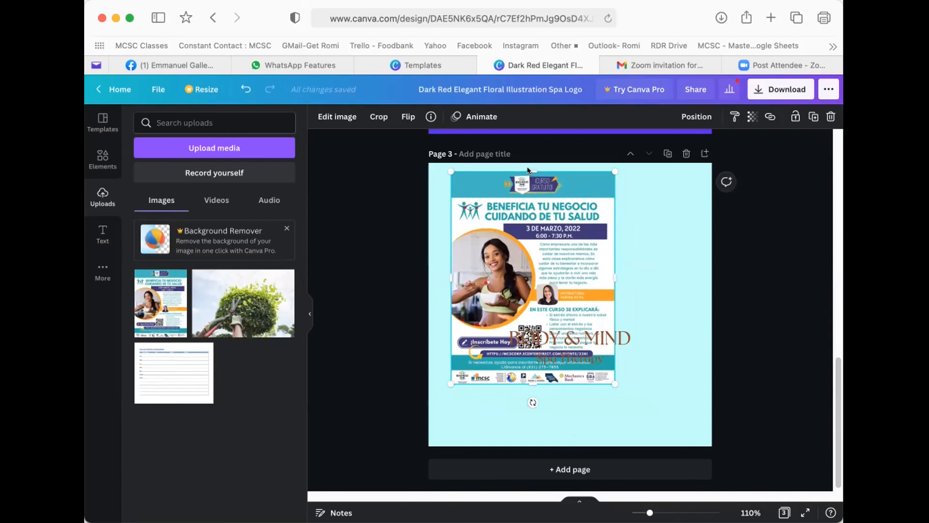
{"action": "mouse_move", "coordinate": [528, 168]}
{"action": "left_mouse_down"}
{"action": "mouse_move", "coordinate": [529, 183]}
{"action": "mouse_move", "coordinate": [529, 166]}
{"action": "left_mouse_up"}
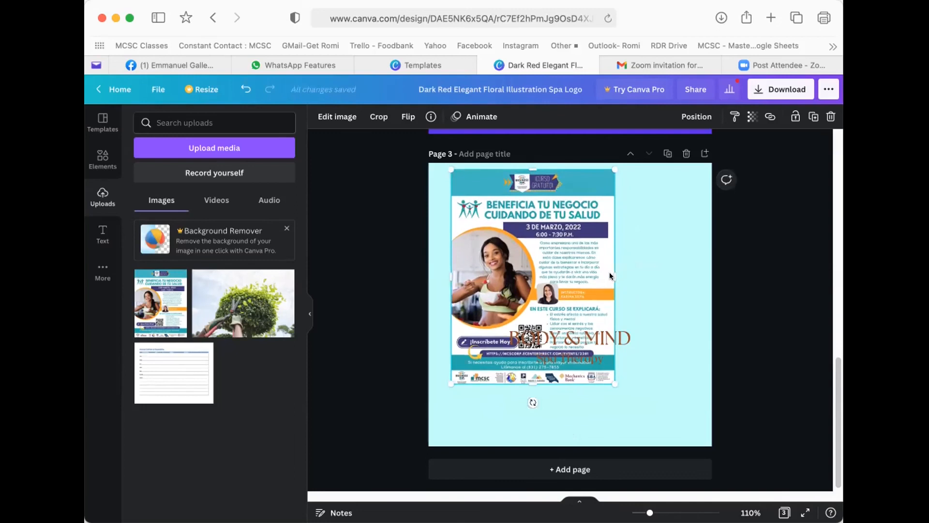
{"action": "mouse_move", "coordinate": [611, 271]}
{"action": "left_mouse_down"}
{"action": "mouse_move", "coordinate": [594, 272]}
{"action": "mouse_move", "coordinate": [652, 271]}
{"action": "mouse_move", "coordinate": [539, 271]}
{"action": "mouse_move", "coordinate": [632, 276]}
{"action": "mouse_move", "coordinate": [607, 269]}
{"action": "left_mouse_up"}
{"action": "left_click_drag", "start_coordinate": [527, 379], "coordinate": [553, 191]}
{"action": "left_click_drag", "start_coordinate": [454, 182], "coordinate": [488, 185]}
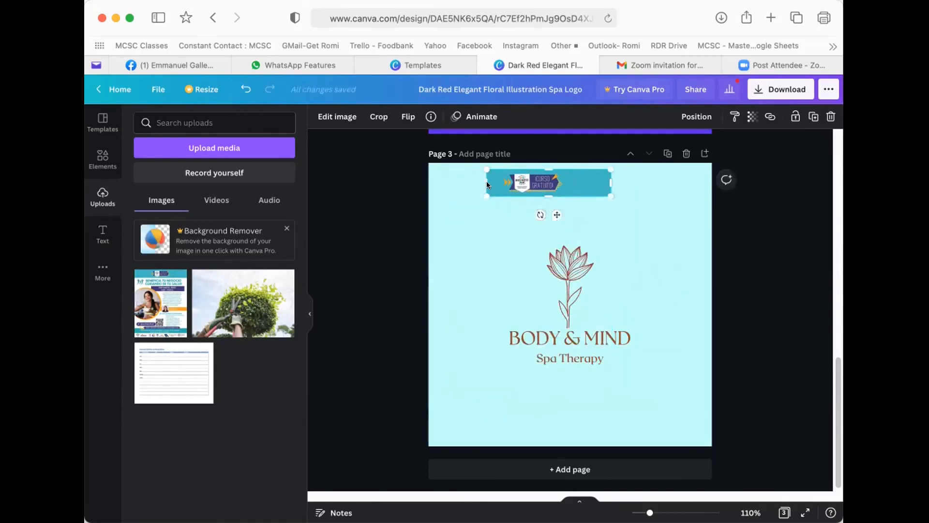
{"action": "left_click_drag", "start_coordinate": [608, 184], "coordinate": [562, 181]}
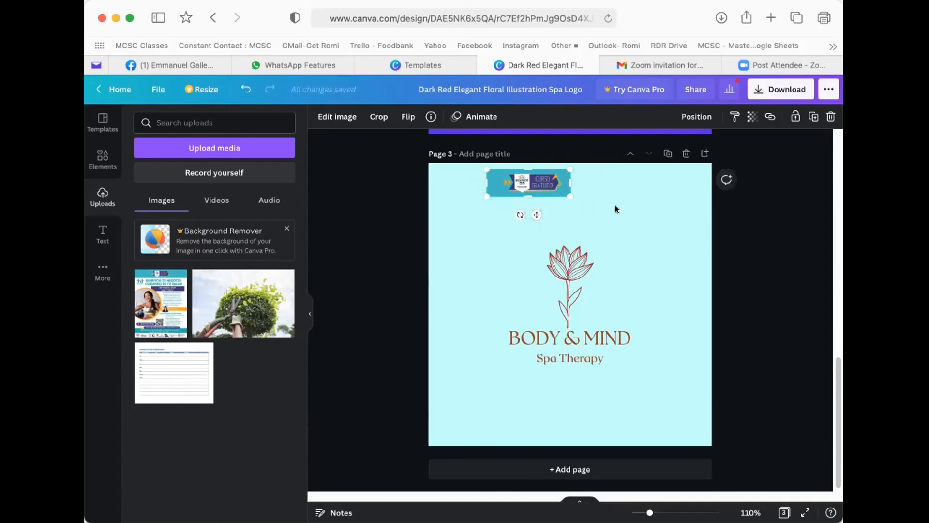
{"action": "left_click", "coordinate": [614, 207]}
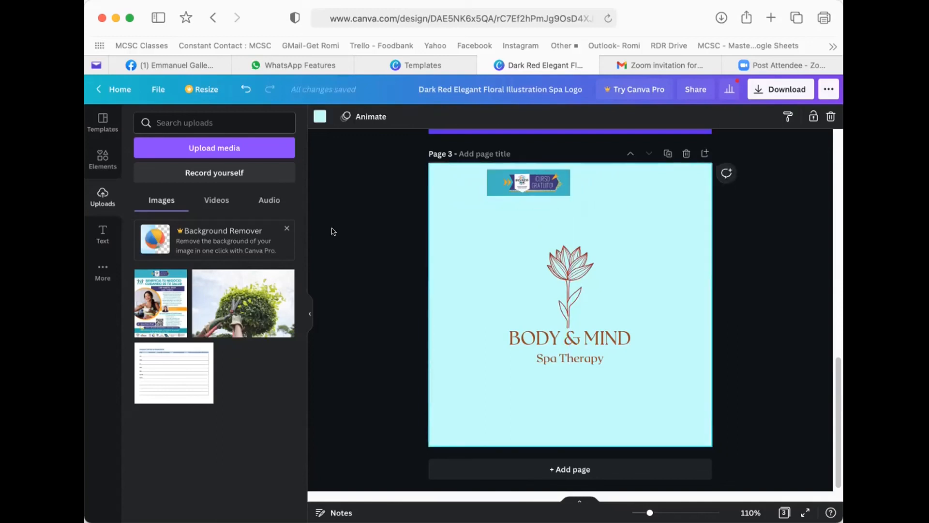
- Add a circle photo frame from Elements and drop the Curso Gratuito banner image into it
{"action": "left_click", "coordinate": [101, 156]}
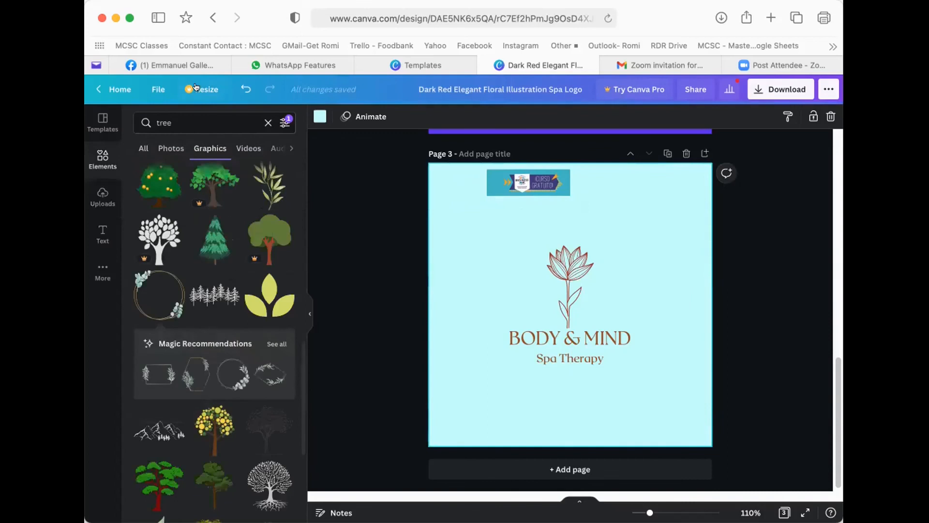
{"action": "left_click", "coordinate": [268, 123]}
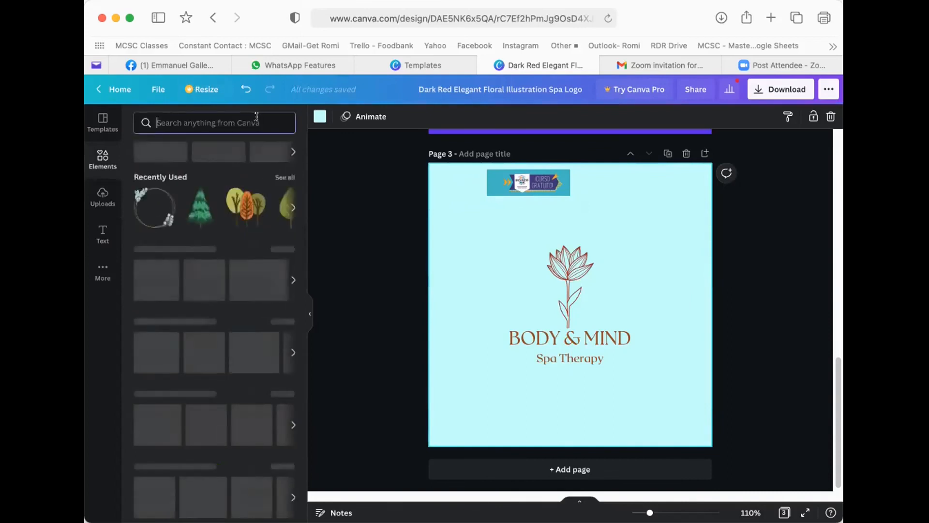
{"action": "scroll", "coordinate": [203, 307], "scroll_direction": "down", "scroll_amount": 1}
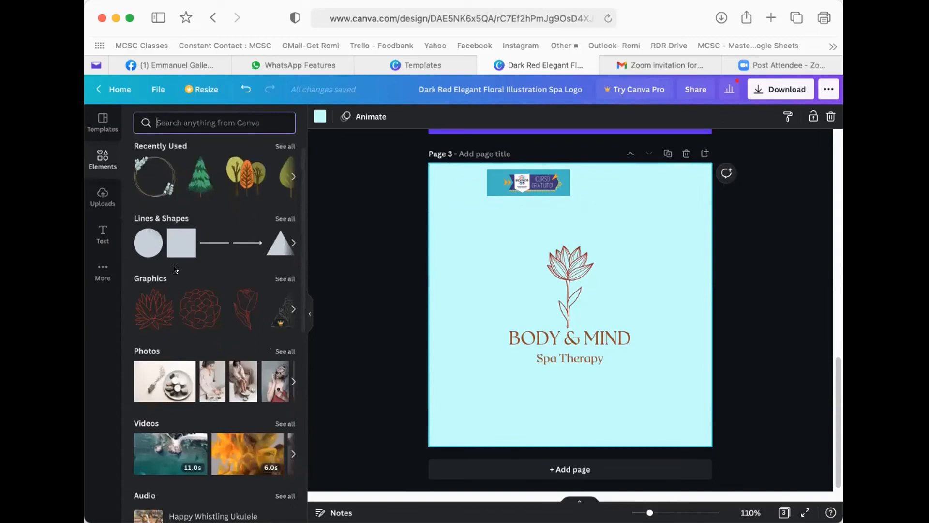
{"action": "scroll", "coordinate": [144, 275], "scroll_direction": "down", "scroll_amount": 1}
{"action": "scroll", "coordinate": [165, 319], "scroll_direction": "down", "scroll_amount": 3}
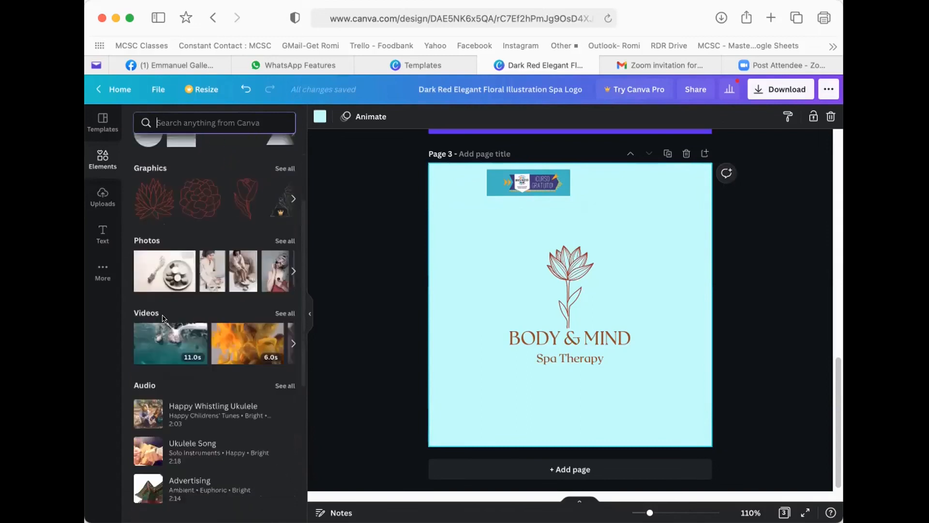
{"action": "scroll", "coordinate": [160, 300], "scroll_direction": "down", "scroll_amount": 5}
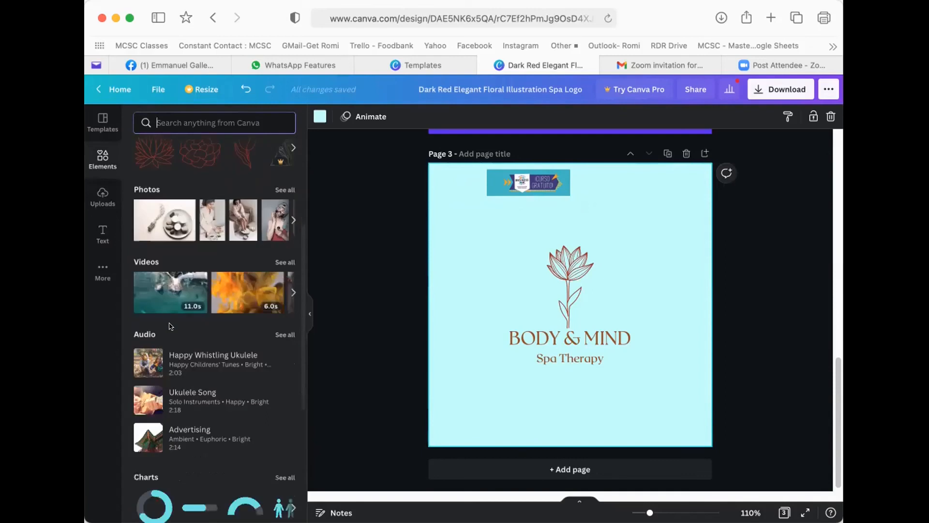
{"action": "scroll", "coordinate": [171, 317], "scroll_direction": "down", "scroll_amount": 3}
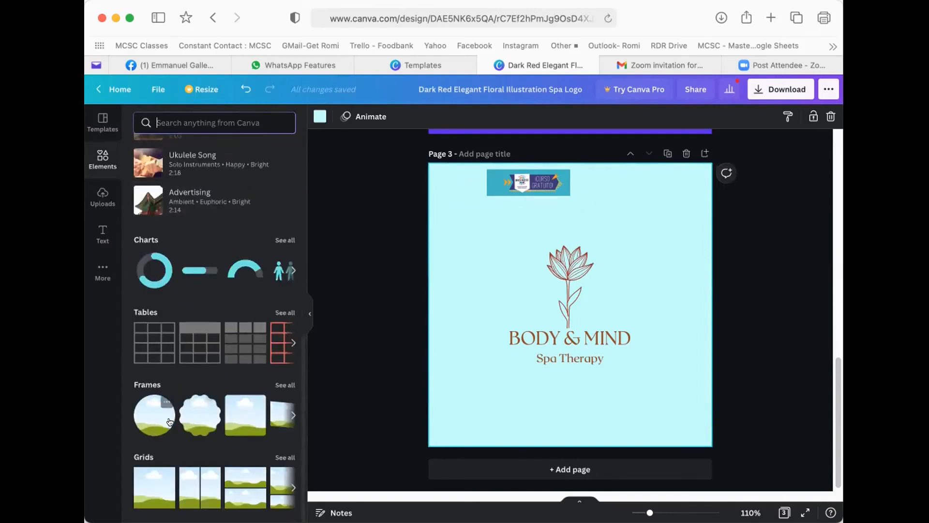
{"action": "left_click", "coordinate": [140, 415]}
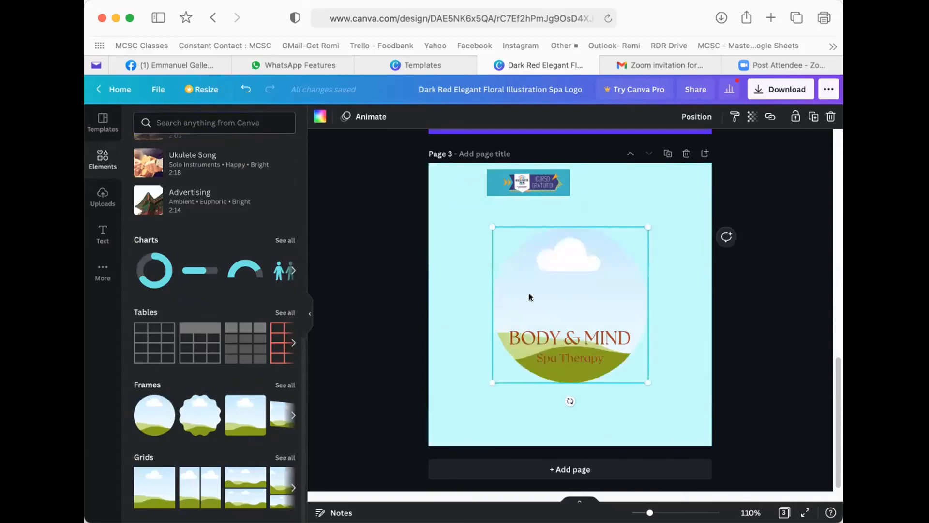
{"action": "left_click_drag", "start_coordinate": [547, 281], "coordinate": [511, 285]}
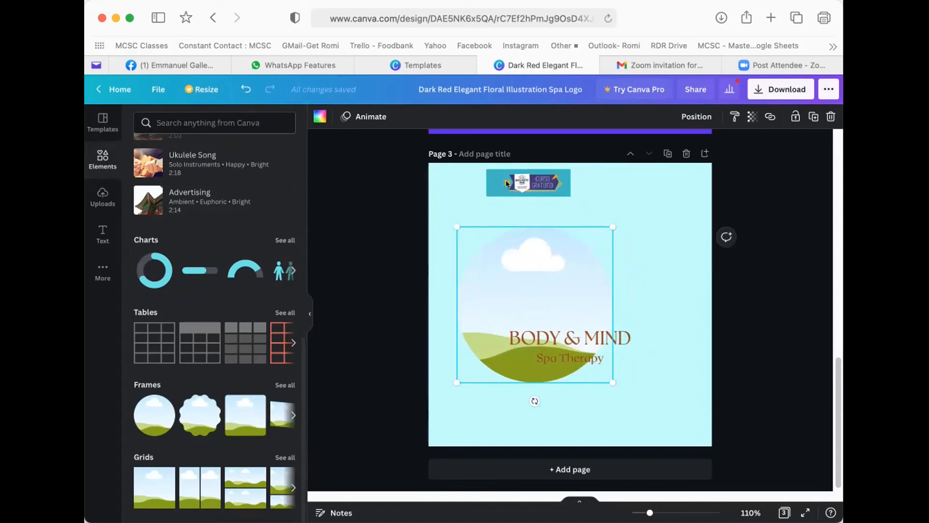
{"action": "left_click_drag", "start_coordinate": [518, 180], "coordinate": [540, 275]}
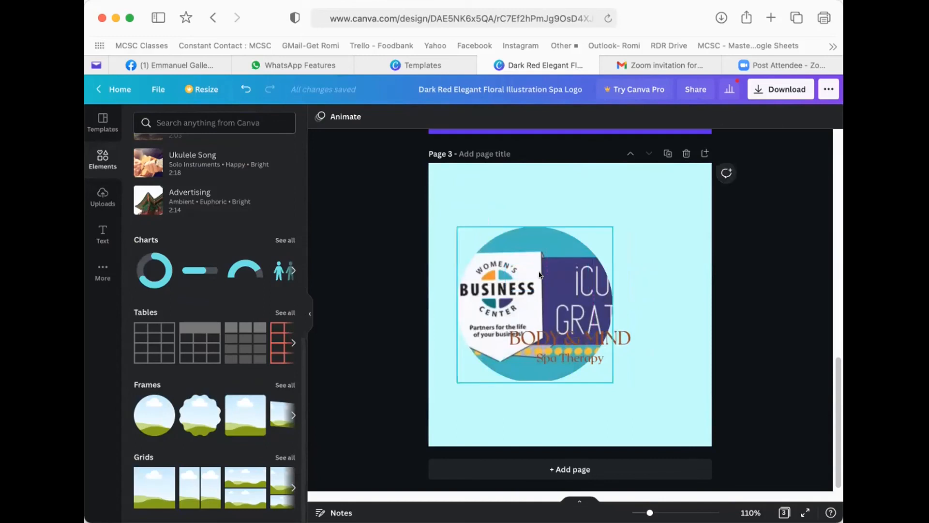
- Shrink and reposition the flyer image inside the circle until the woman's photo is centered
{"action": "double_click", "coordinate": [521, 261]}
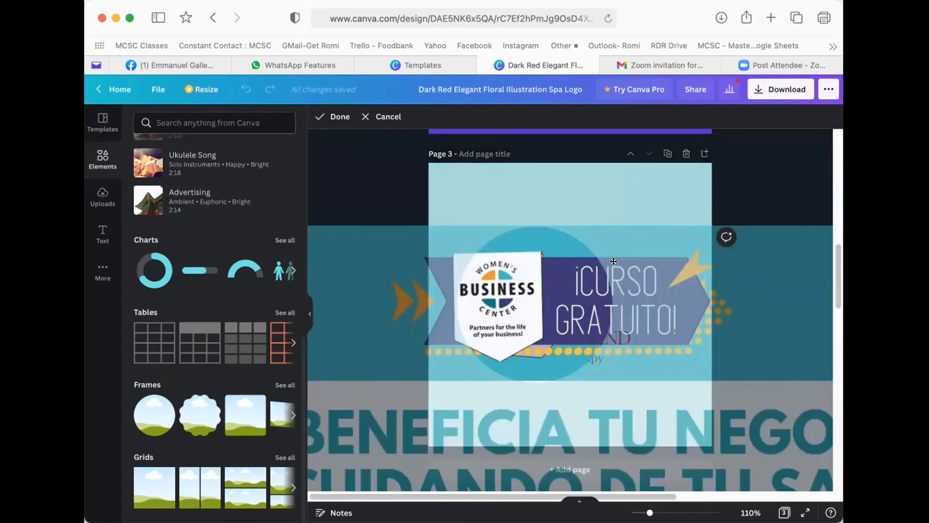
{"action": "scroll", "coordinate": [614, 261], "scroll_direction": "down", "scroll_amount": 10}
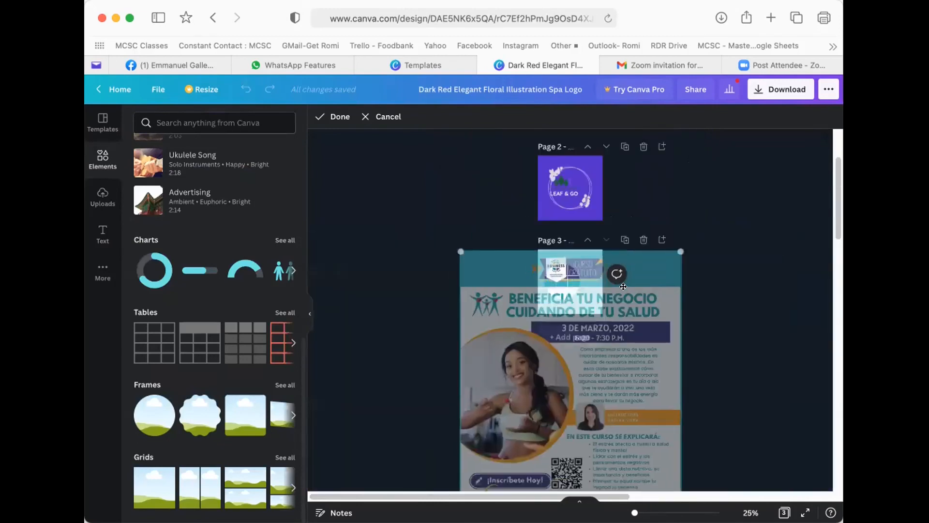
{"action": "left_click_drag", "start_coordinate": [623, 287], "coordinate": [642, 218]}
{"action": "left_click_drag", "start_coordinate": [696, 462], "coordinate": [608, 350]}
{"action": "left_click_drag", "start_coordinate": [475, 182], "coordinate": [520, 234]}
{"action": "left_click_drag", "start_coordinate": [554, 320], "coordinate": [570, 309]}
{"action": "left_click_drag", "start_coordinate": [624, 338], "coordinate": [609, 327]}
{"action": "left_click_drag", "start_coordinate": [578, 296], "coordinate": [581, 305]}
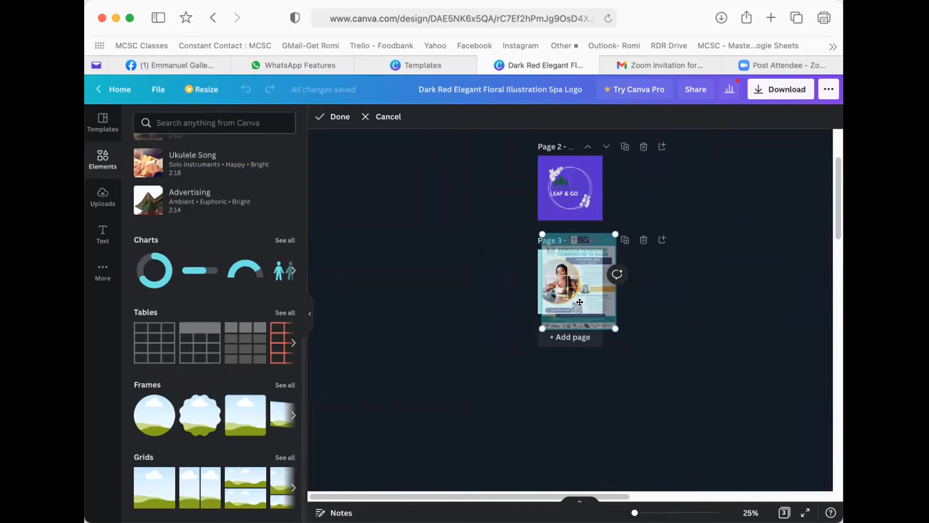
{"action": "scroll", "coordinate": [579, 302], "scroll_direction": "up", "scroll_amount": 5}
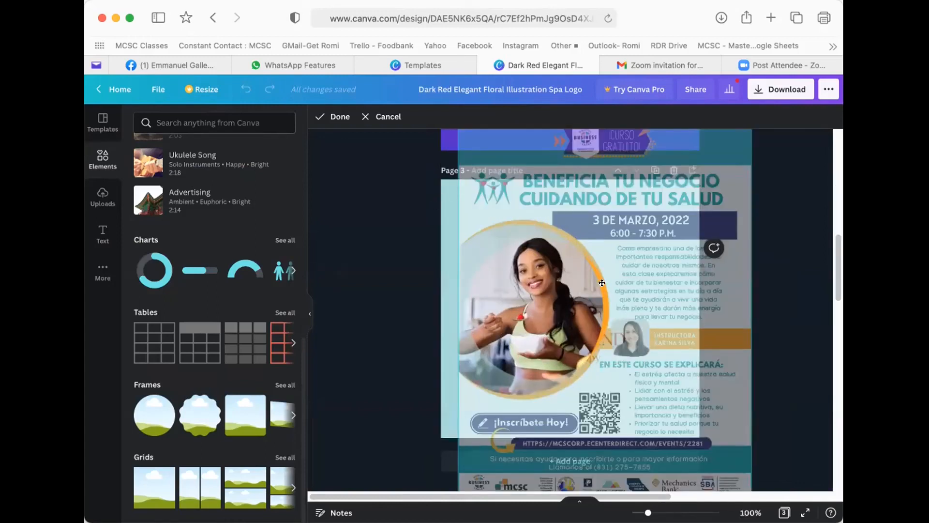
{"action": "key", "text": "Return"}
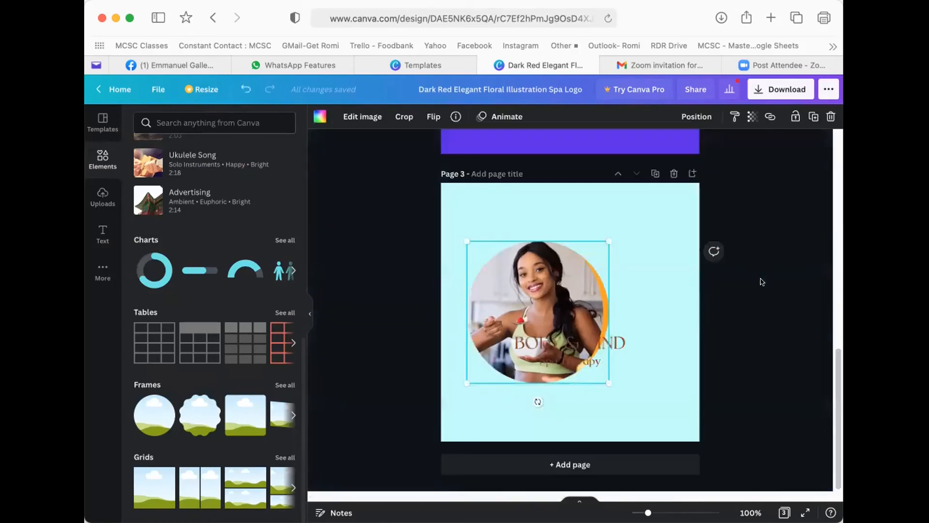
- Place the circular photo shifted left above the BODY & MIND Spa Therapy text
{"action": "left_click_drag", "start_coordinate": [567, 291], "coordinate": [542, 240]}
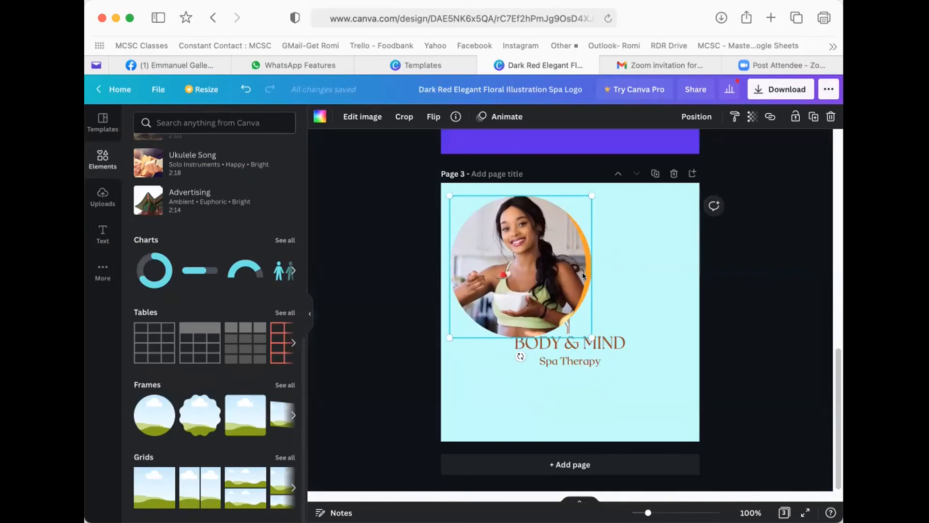
{"action": "left_click_drag", "start_coordinate": [554, 274], "coordinate": [597, 270]}
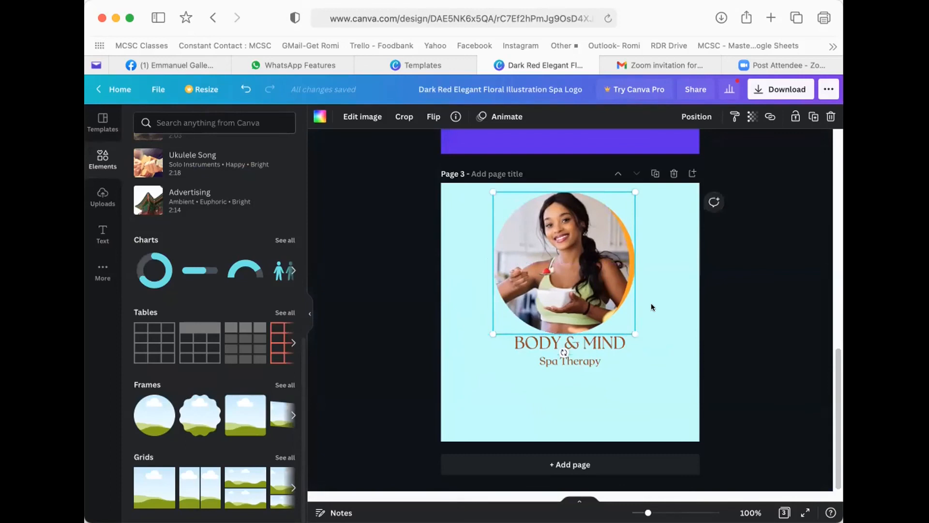
{"action": "left_click", "coordinate": [649, 308]}
{"action": "left_click_drag", "start_coordinate": [565, 258], "coordinate": [522, 258]}
{"action": "left_click", "coordinate": [622, 250]}
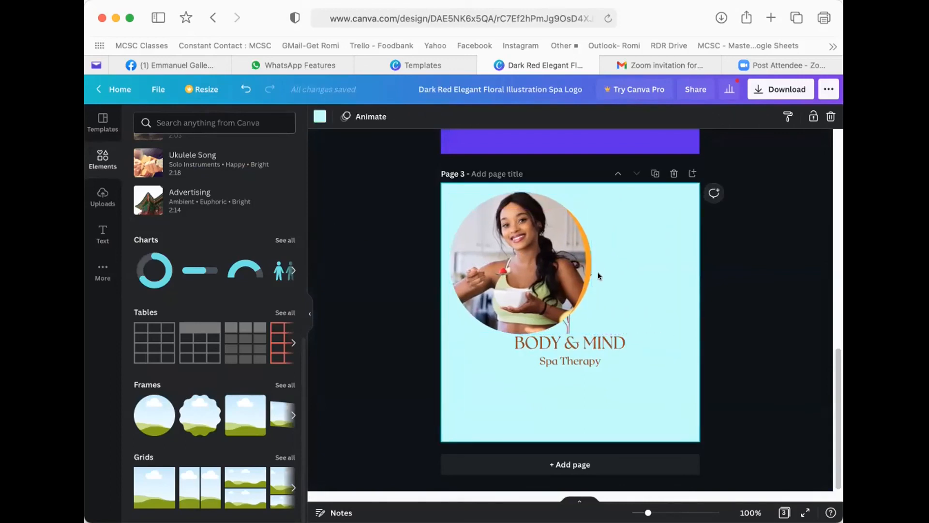
{"action": "left_click_drag", "start_coordinate": [645, 295], "coordinate": [633, 338]}
{"action": "left_click", "coordinate": [641, 272]}
- Search Elements for 'flower' and add the black outlined flower graphic to page 1
{"action": "scroll", "coordinate": [565, 225], "scroll_direction": "up", "scroll_amount": 5}
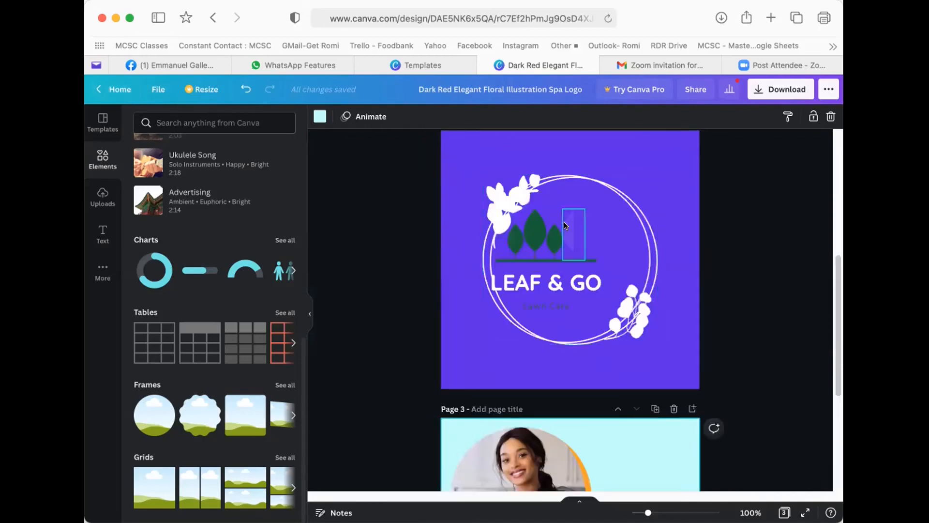
{"action": "scroll", "coordinate": [565, 226], "scroll_direction": "up", "scroll_amount": 5}
{"action": "left_click", "coordinate": [561, 226]}
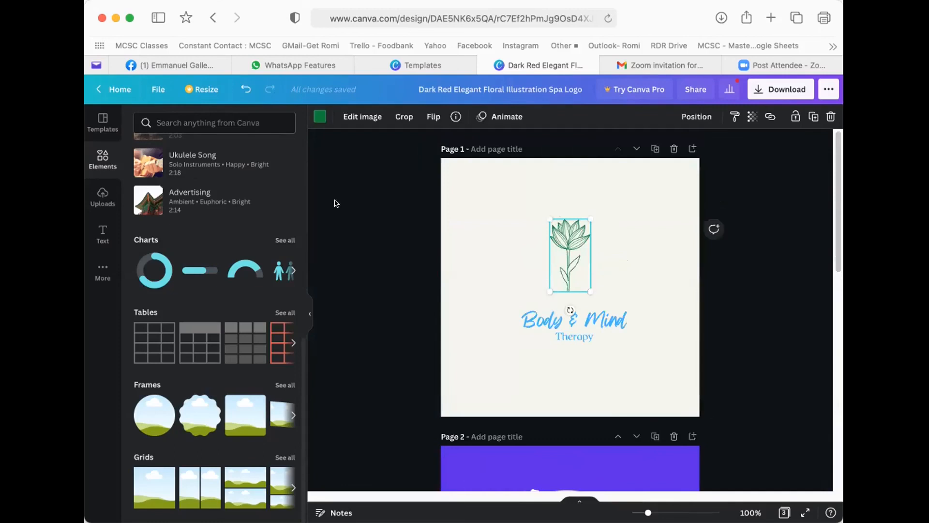
{"action": "left_click", "coordinate": [95, 154]}
{"action": "left_click", "coordinate": [187, 121]}
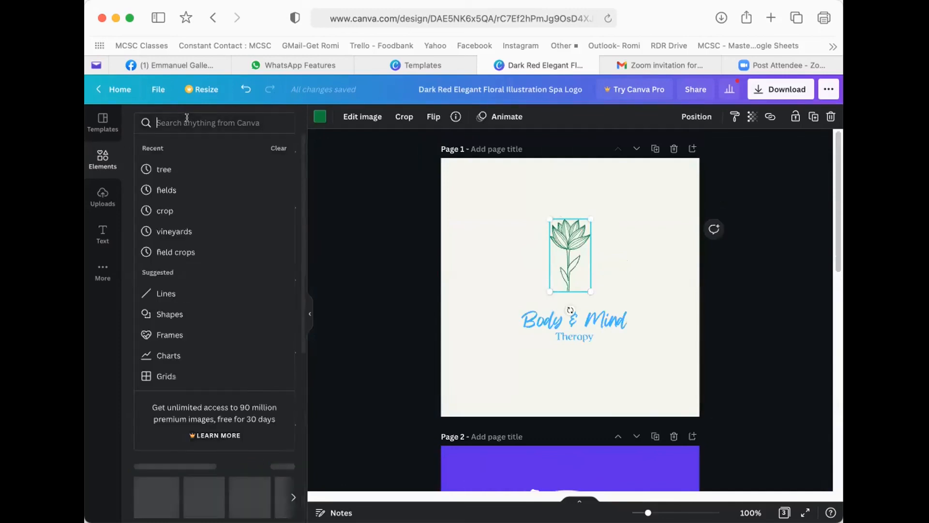
{"action": "type", "text": "flower"}
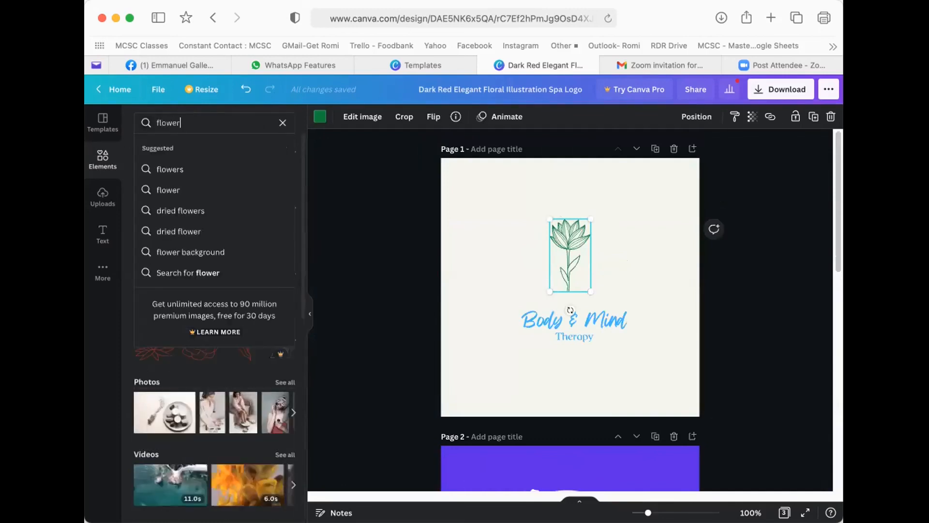
{"action": "key", "text": "Return"}
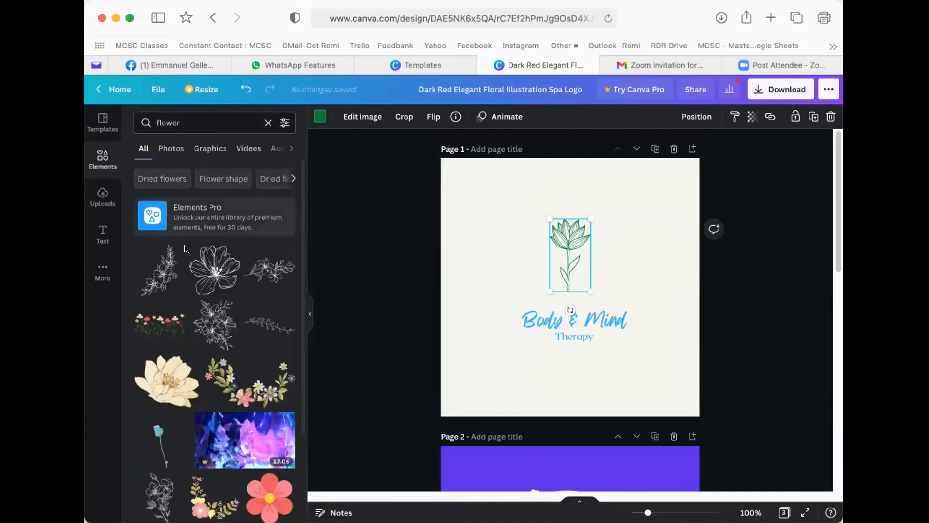
{"action": "left_click", "coordinate": [223, 277]}
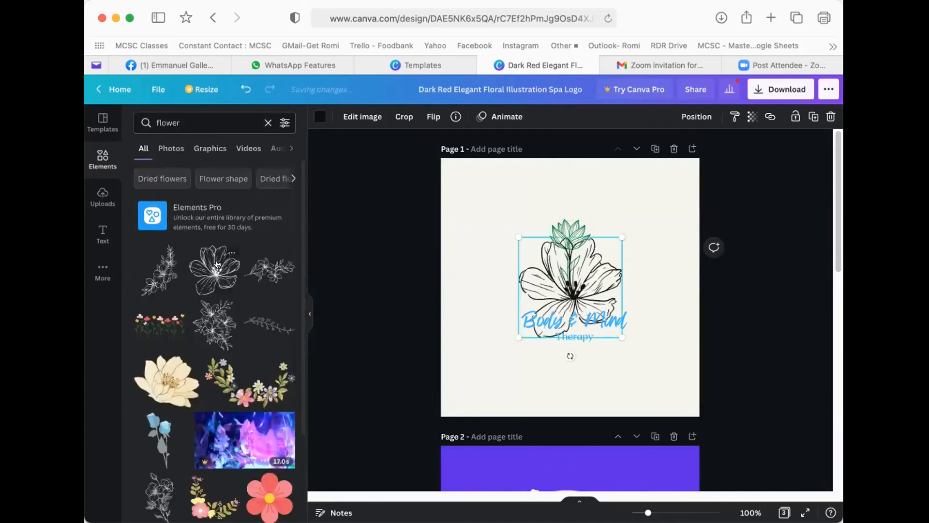
- Delete the green lotus and move the outline flower above the Body & Mind Therapy text
{"action": "left_click", "coordinate": [566, 251]}
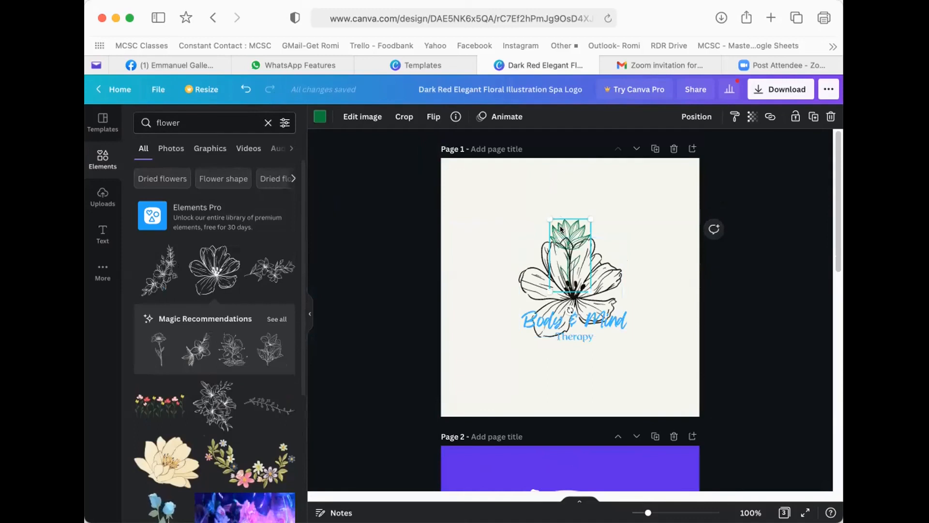
{"action": "key", "text": "Delete"}
{"action": "left_click_drag", "start_coordinate": [565, 271], "coordinate": [571, 247]}
{"action": "left_click", "coordinate": [320, 116]}
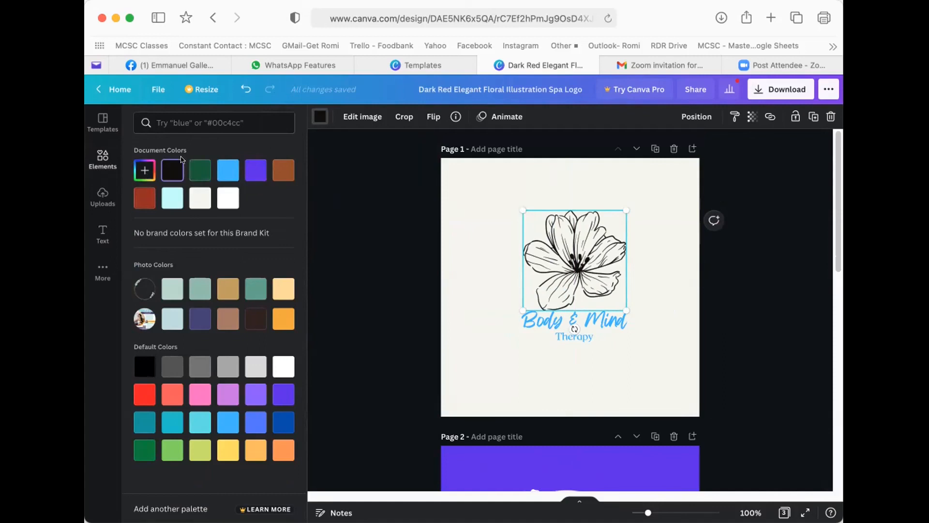
- Color the page 1 flower light blue and nudge it slightly upward
{"action": "scroll", "coordinate": [577, 315], "scroll_direction": "down", "scroll_amount": 10}
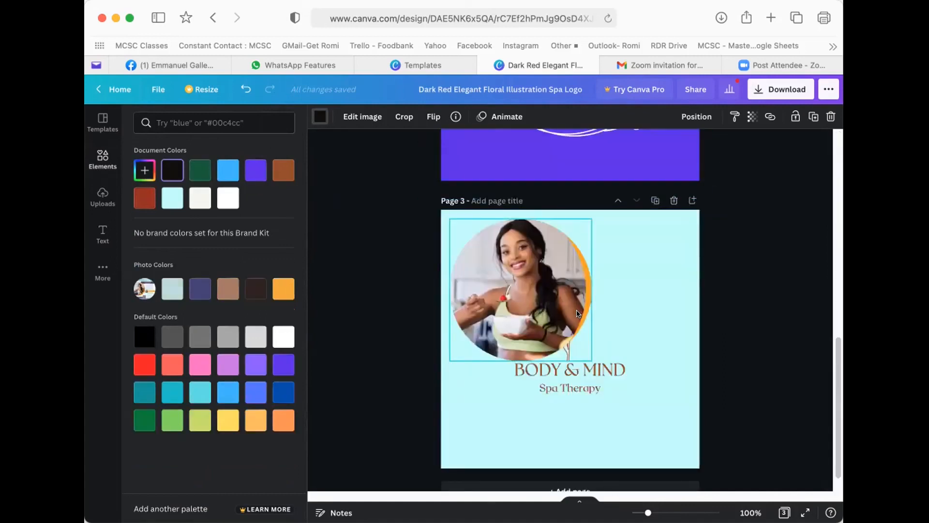
{"action": "scroll", "coordinate": [576, 312], "scroll_direction": "up", "scroll_amount": 10}
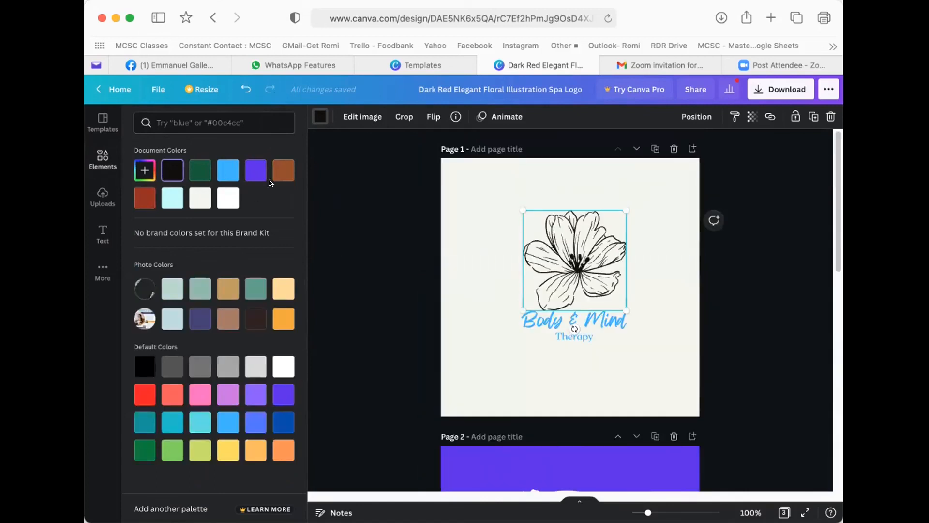
{"action": "left_click", "coordinate": [225, 168]}
{"action": "left_click_drag", "start_coordinate": [558, 241], "coordinate": [556, 229]}
- Delete page 2 with the Leaf & Go logo and reselect the page 1 flower
{"action": "scroll", "coordinate": [556, 233], "scroll_direction": "down", "scroll_amount": 10}
{"action": "scroll", "coordinate": [583, 282], "scroll_direction": "up", "scroll_amount": 5}
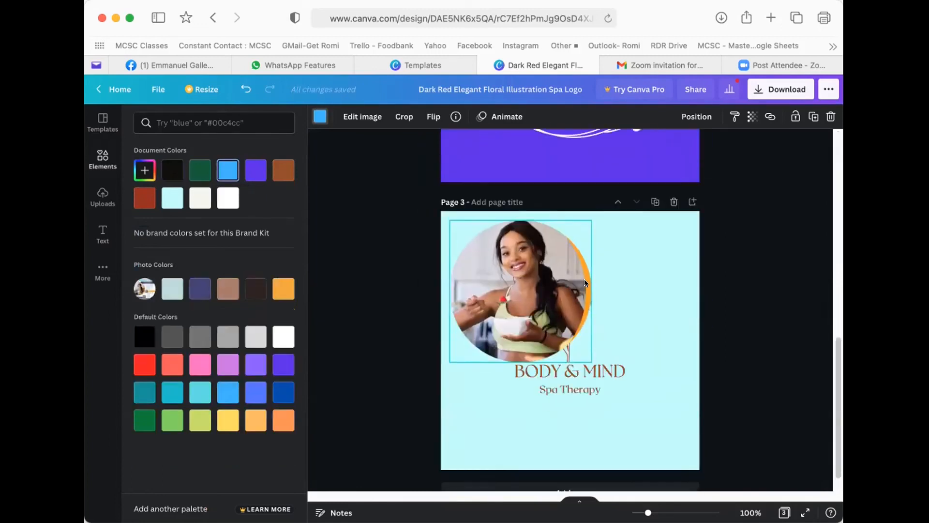
{"action": "scroll", "coordinate": [583, 282], "scroll_direction": "up", "scroll_amount": 3}
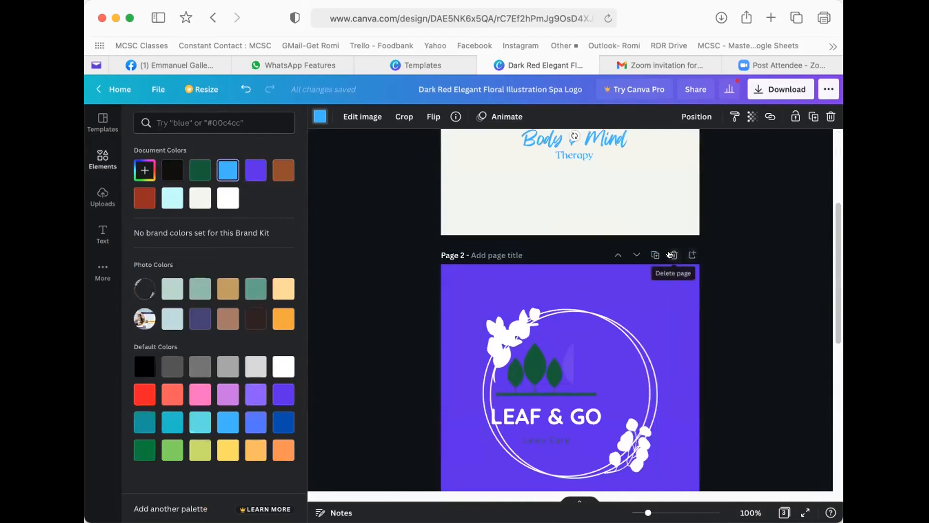
{"action": "left_click", "coordinate": [672, 255]}
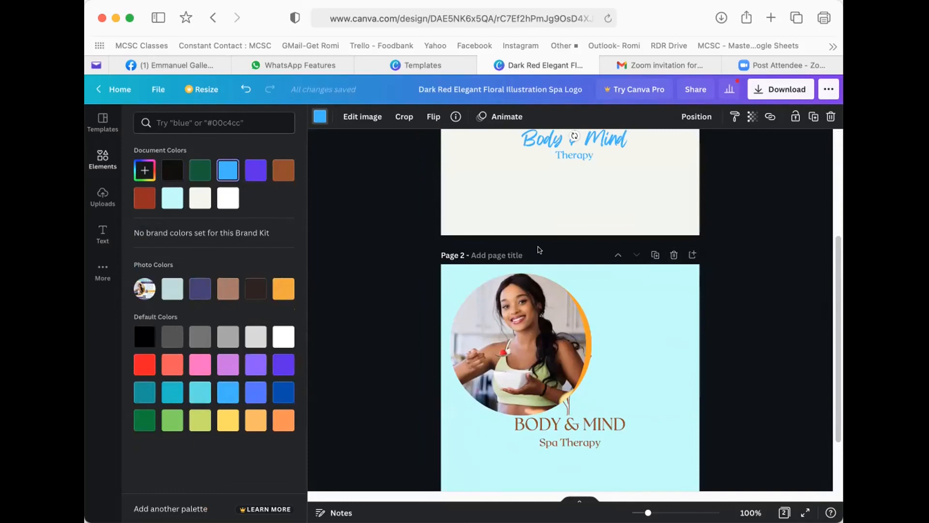
{"action": "left_click", "coordinate": [243, 88]}
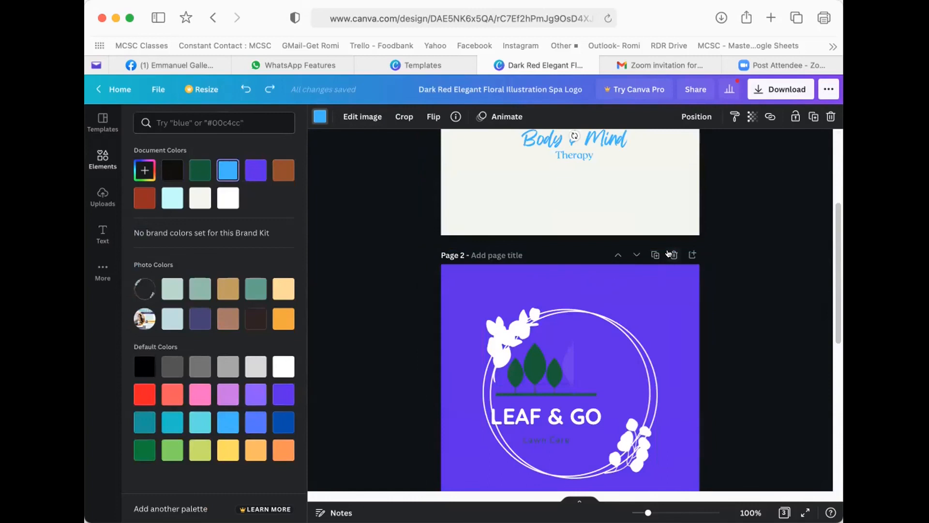
{"action": "key", "text": "super+shift+z"}
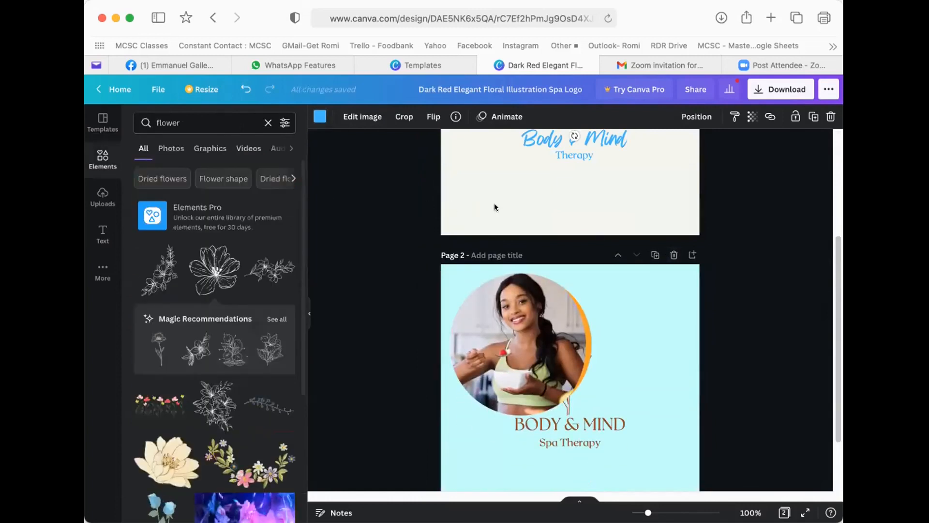
{"action": "left_click", "coordinate": [494, 203]}
{"action": "left_click", "coordinate": [265, 123]}
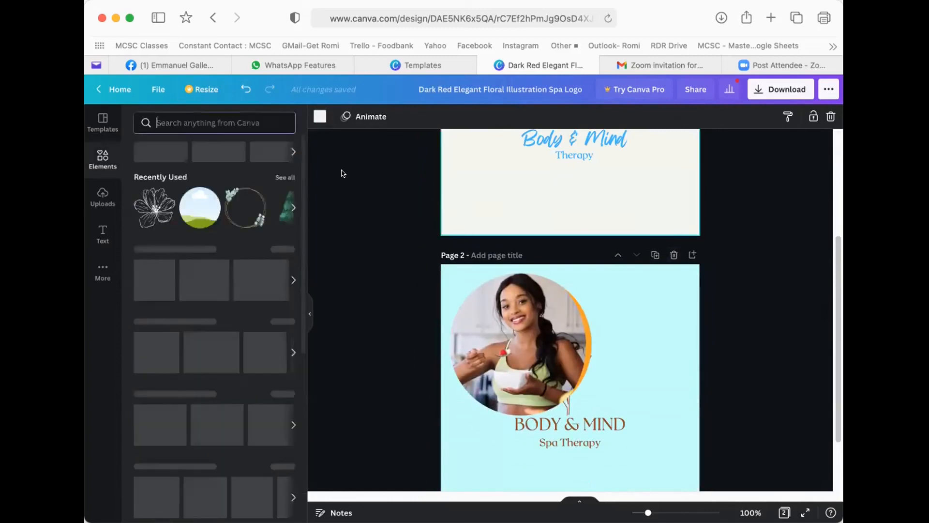
{"action": "scroll", "coordinate": [550, 173], "scroll_direction": "up", "scroll_amount": 3}
{"action": "left_click", "coordinate": [551, 173]}
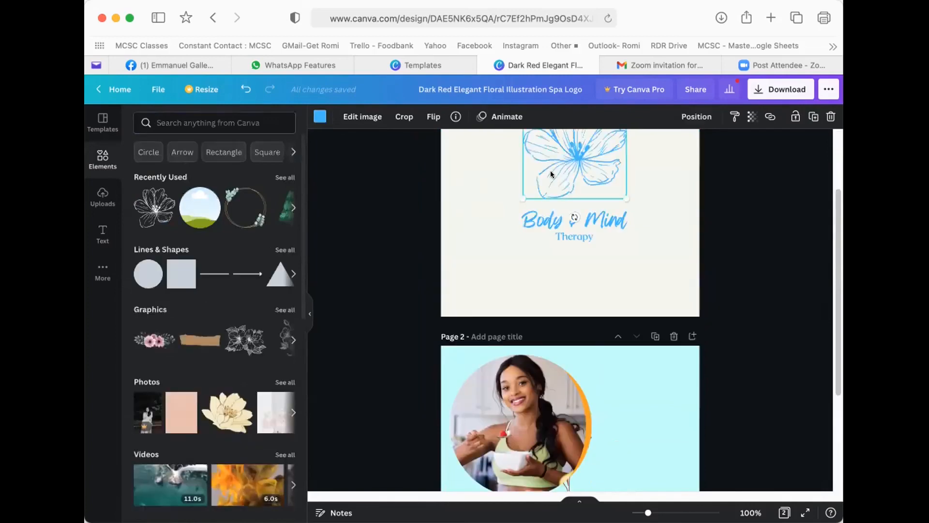
{"action": "left_click", "coordinate": [319, 116]}
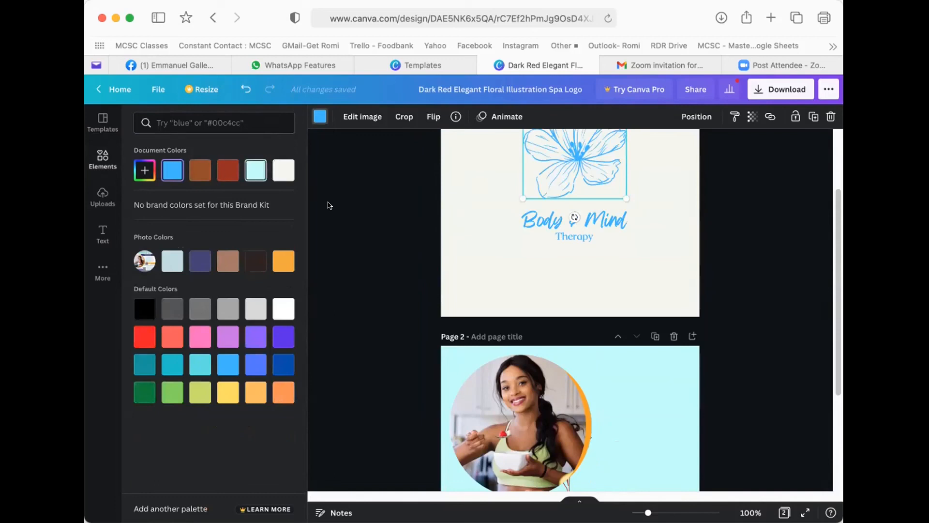
- After an undo restores it, delete the purple second page again, leaving two pages
{"action": "left_click", "coordinate": [242, 89]}
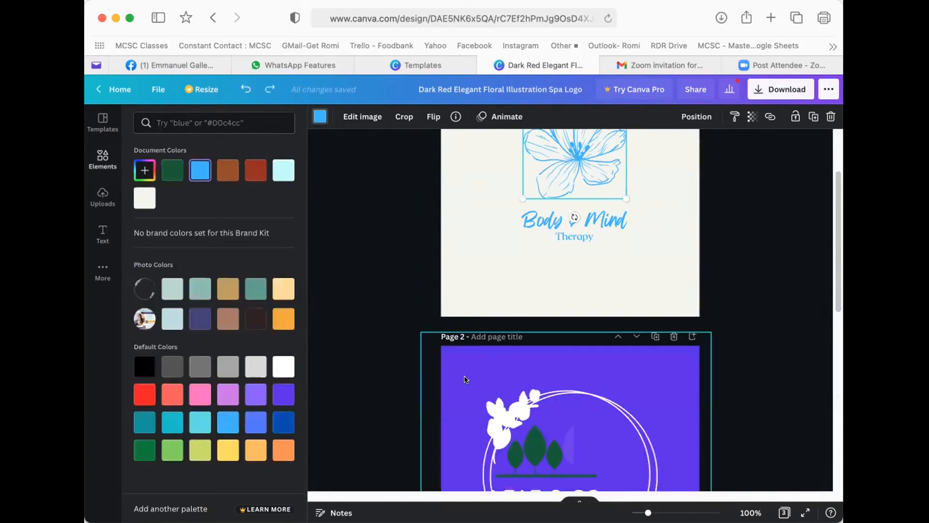
{"action": "left_click", "coordinate": [465, 380]}
{"action": "left_click", "coordinate": [573, 181]}
{"action": "left_click", "coordinate": [316, 113]}
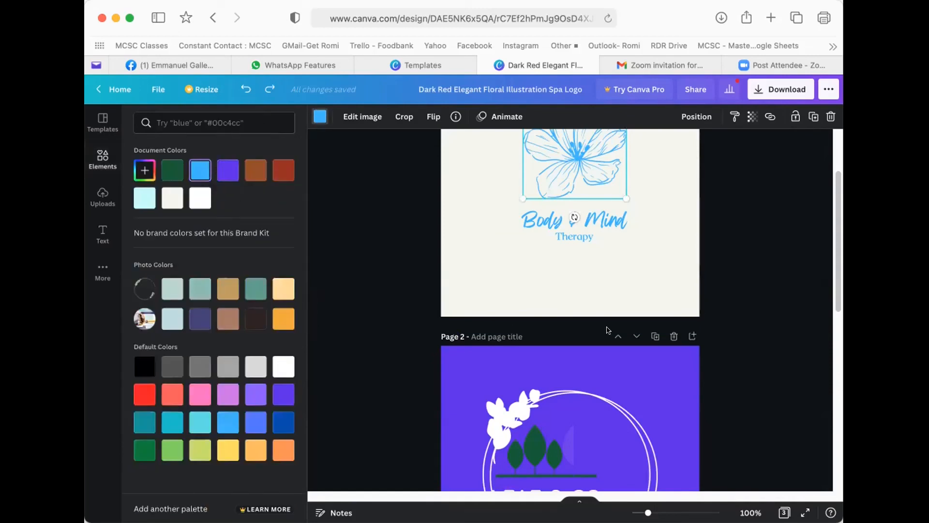
{"action": "left_click", "coordinate": [674, 337]}
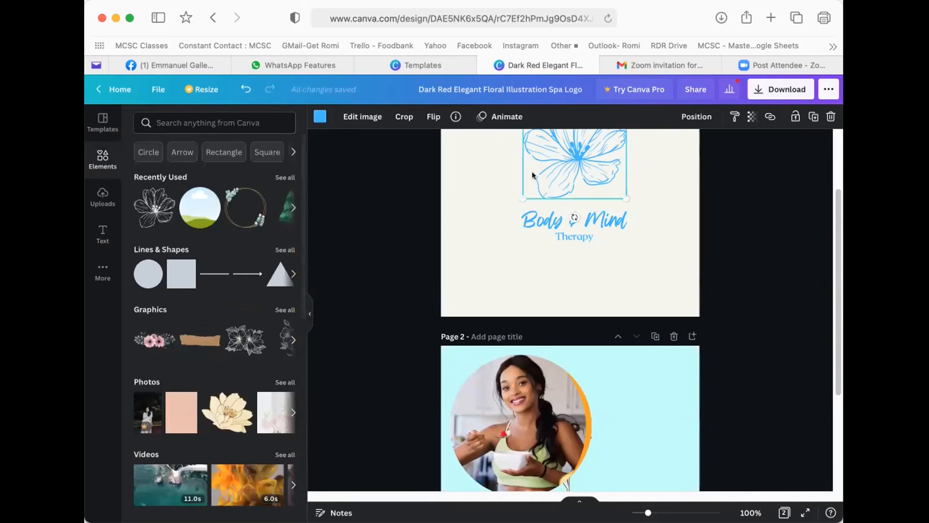
{"action": "left_click", "coordinate": [319, 116]}
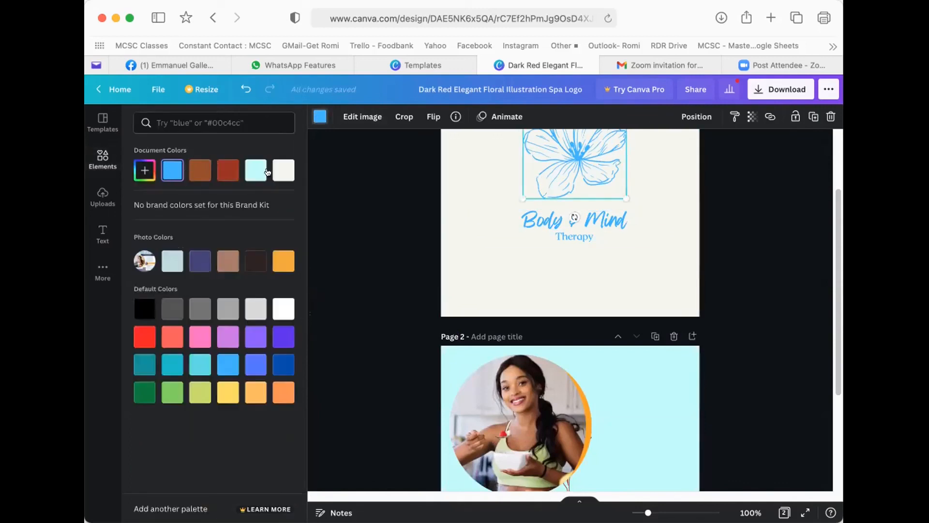
{"action": "scroll", "coordinate": [541, 263], "scroll_direction": "up", "scroll_amount": 3}
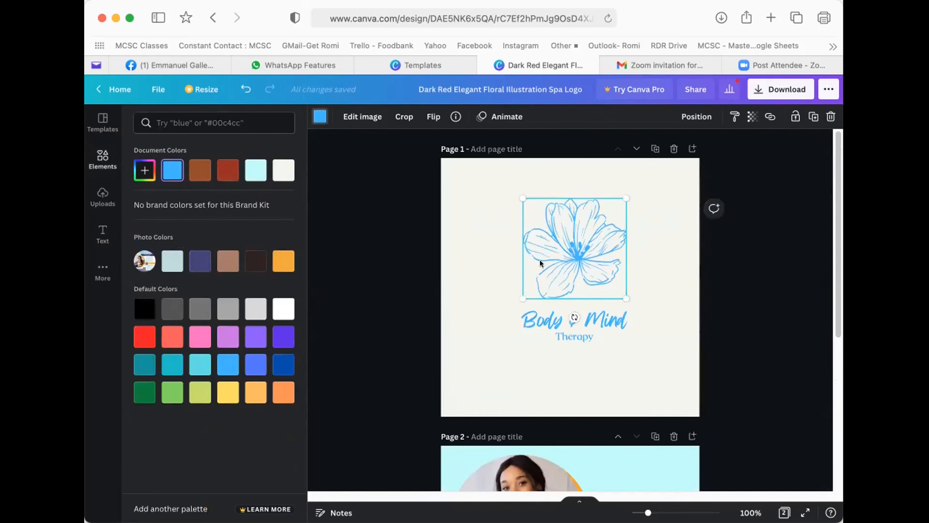
- Expand Elements' full Lines & Shapes collection and scroll through the available shapes
{"action": "left_click", "coordinate": [100, 158]}
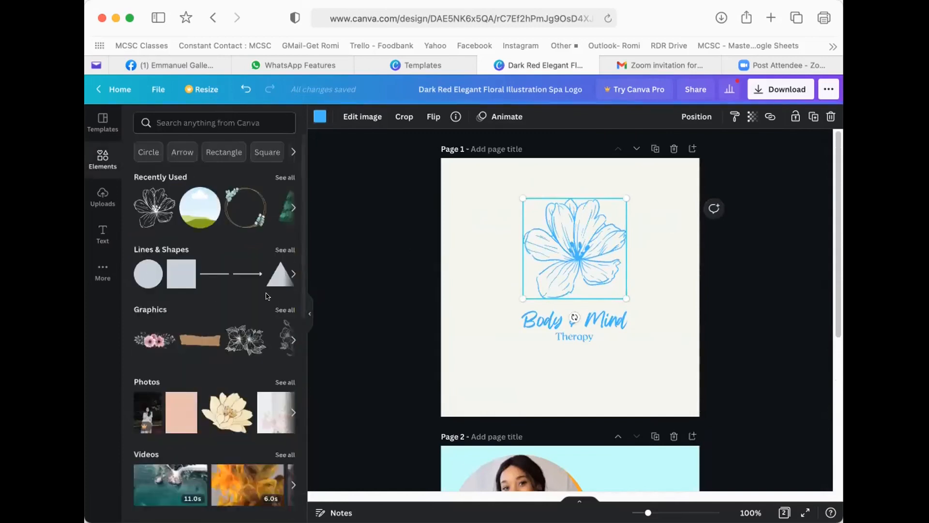
{"action": "left_click", "coordinate": [282, 250]}
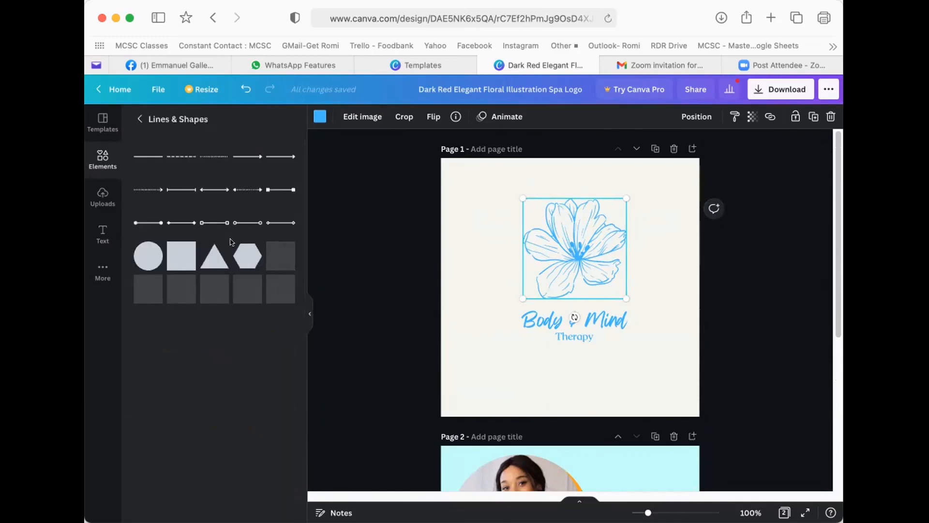
{"action": "scroll", "coordinate": [223, 296], "scroll_direction": "down", "scroll_amount": 5}
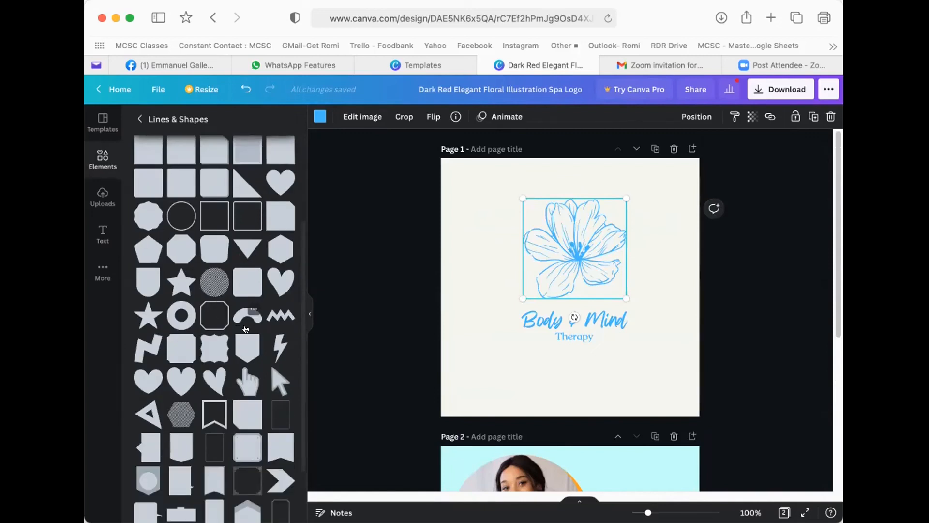
{"action": "scroll", "coordinate": [237, 328], "scroll_direction": "down", "scroll_amount": 2}
{"action": "scroll", "coordinate": [230, 323], "scroll_direction": "down", "scroll_amount": 1}
{"action": "scroll", "coordinate": [225, 327], "scroll_direction": "down", "scroll_amount": 5}
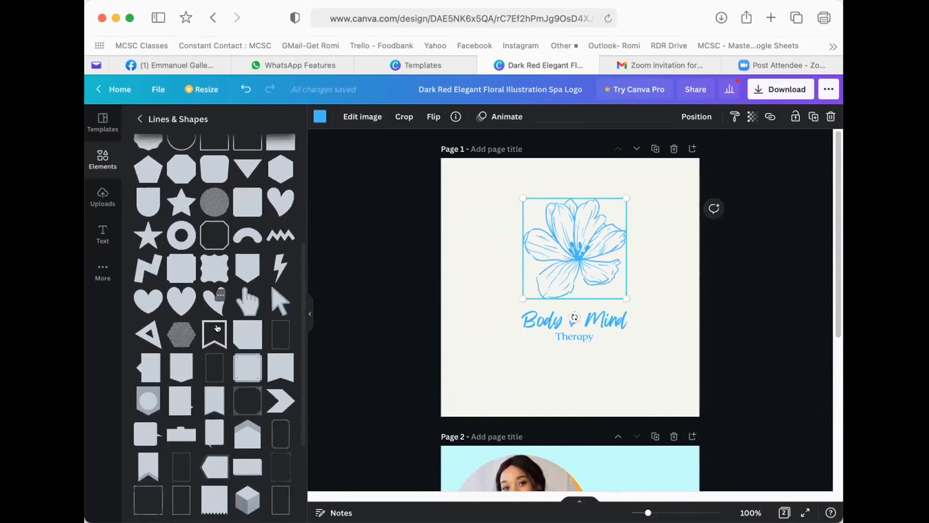
{"action": "scroll", "coordinate": [216, 320], "scroll_direction": "down", "scroll_amount": 1}
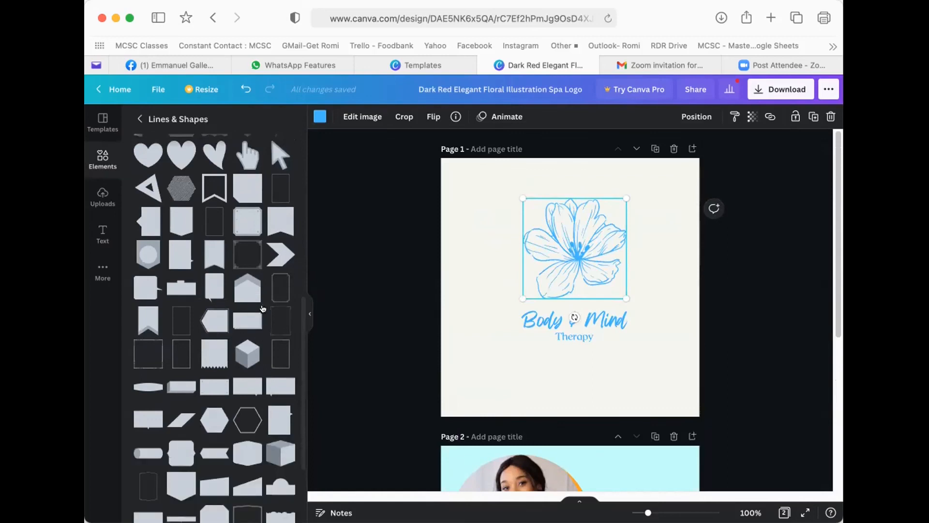
{"action": "scroll", "coordinate": [215, 331], "scroll_direction": "up", "scroll_amount": 5}
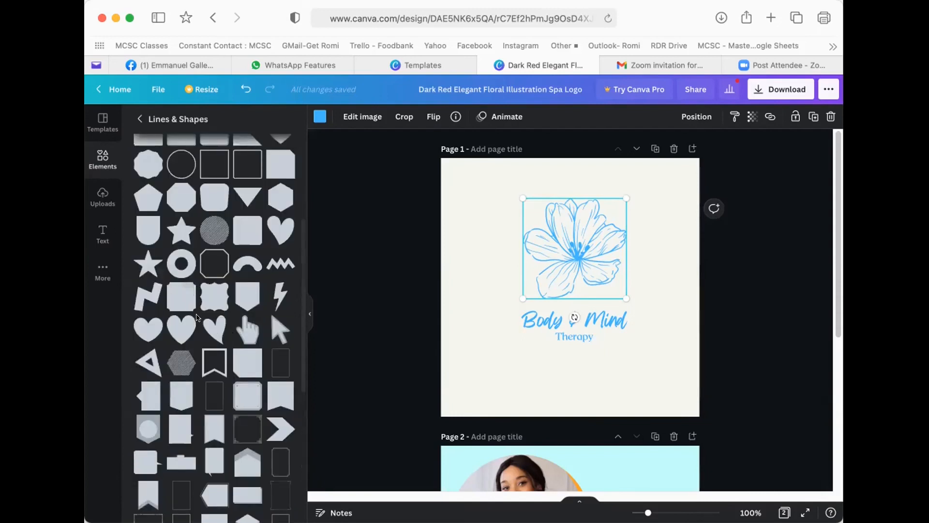
{"action": "scroll", "coordinate": [220, 327], "scroll_direction": "down", "scroll_amount": 6}
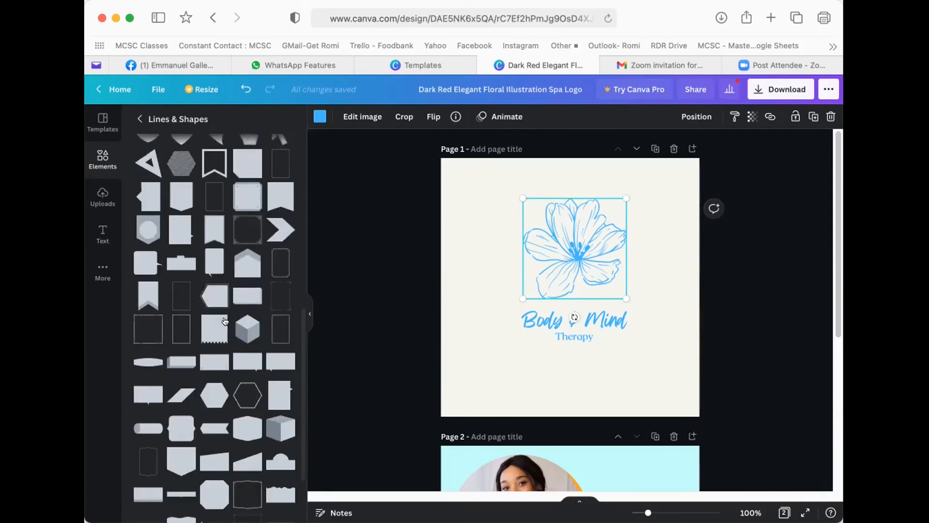
{"action": "scroll", "coordinate": [232, 366], "scroll_direction": "down", "scroll_amount": 5}
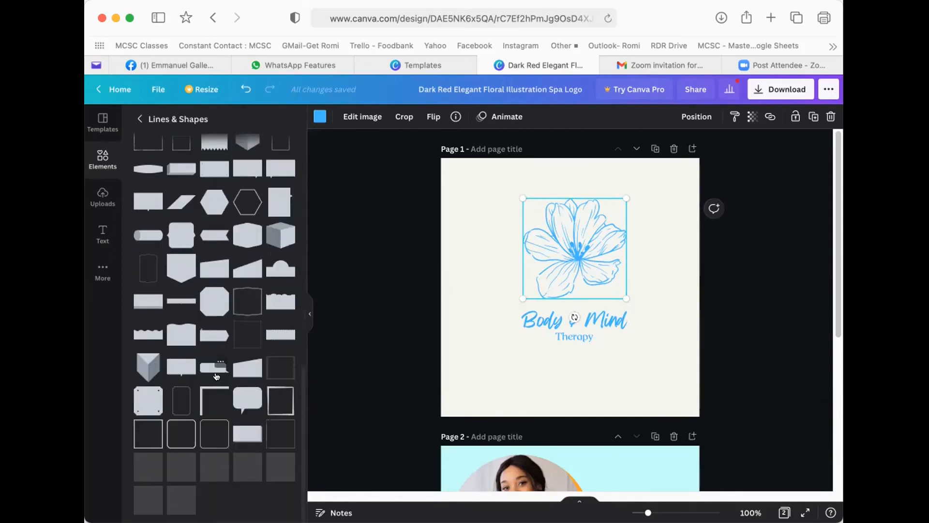
{"action": "scroll", "coordinate": [216, 376], "scroll_direction": "up", "scroll_amount": 8}
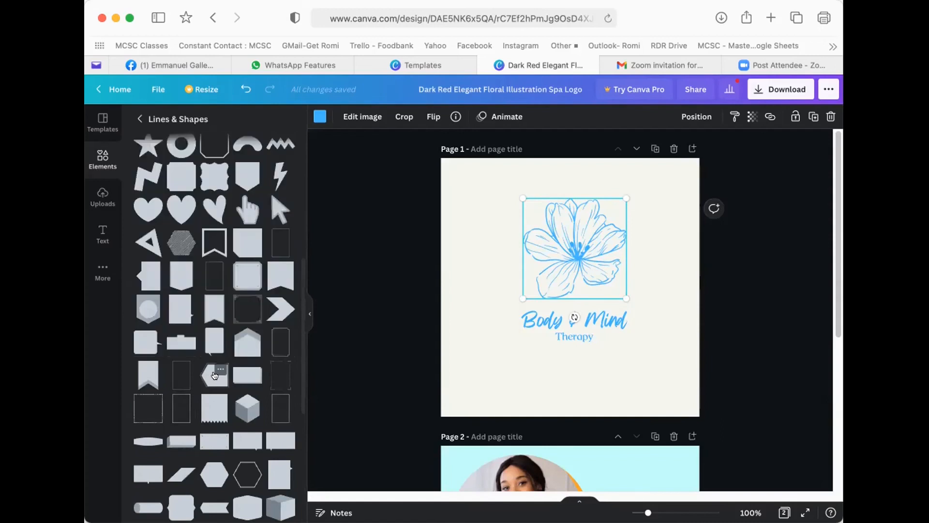
{"action": "scroll", "coordinate": [215, 371], "scroll_direction": "up", "scroll_amount": 2}
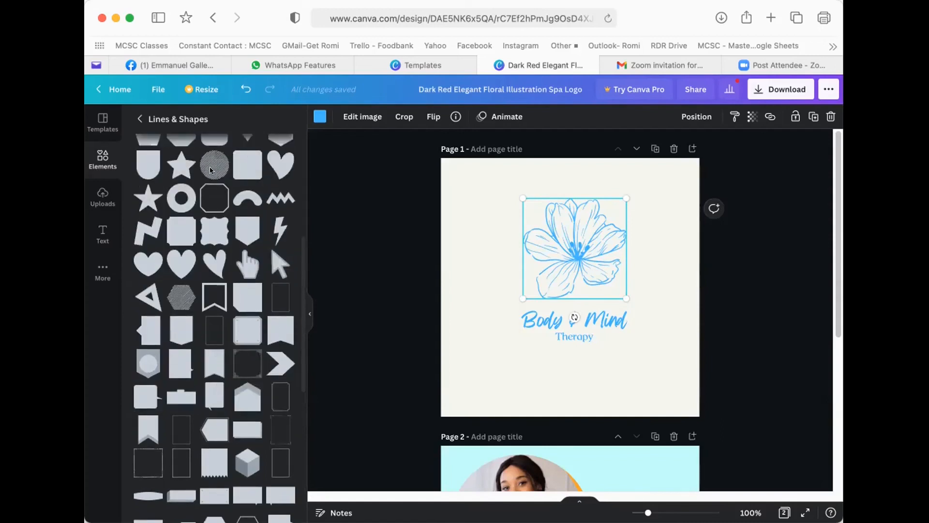
- Add an octagon frame and resize it to fit around the Body & Mind Therapy logo
{"action": "left_click", "coordinate": [207, 185]}
{"action": "left_click_drag", "start_coordinate": [496, 214], "coordinate": [469, 184]}
{"action": "left_click_drag", "start_coordinate": [472, 243], "coordinate": [464, 261]}
{"action": "left_click", "coordinate": [430, 247]}
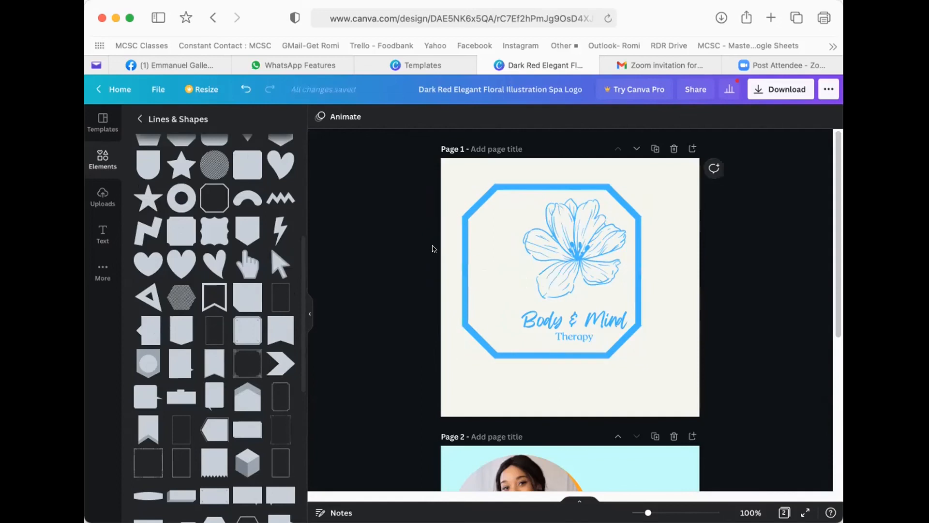
{"action": "left_click", "coordinate": [469, 240]}
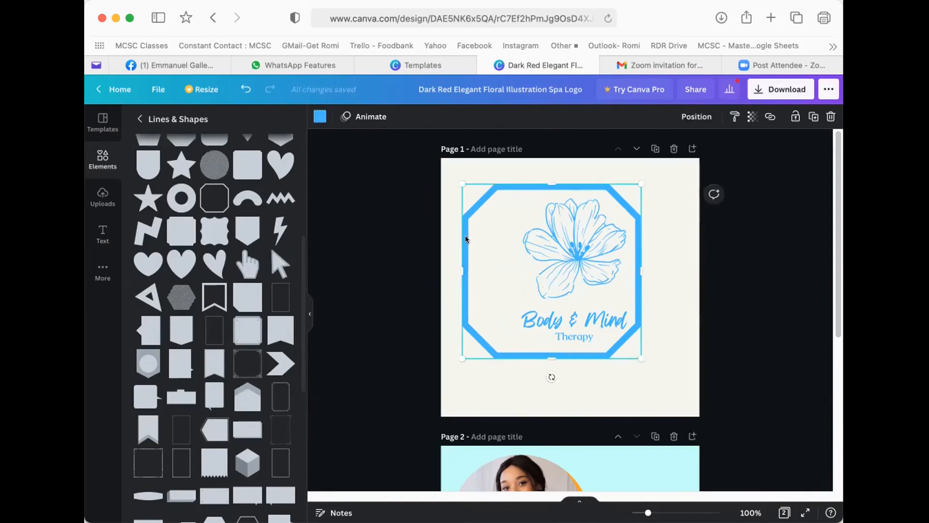
{"action": "left_click", "coordinate": [441, 246]}
{"action": "left_click", "coordinate": [463, 251]}
{"action": "left_click_drag", "start_coordinate": [461, 266], "coordinate": [497, 265]}
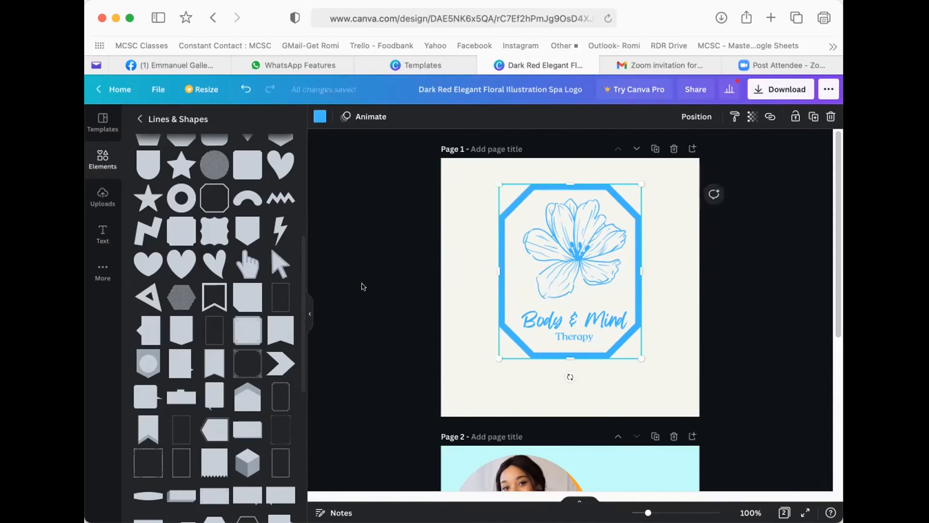
- Try a shield shape, delete it, then add and enlarge a blue ring over the text
{"action": "left_click", "coordinate": [248, 231]}
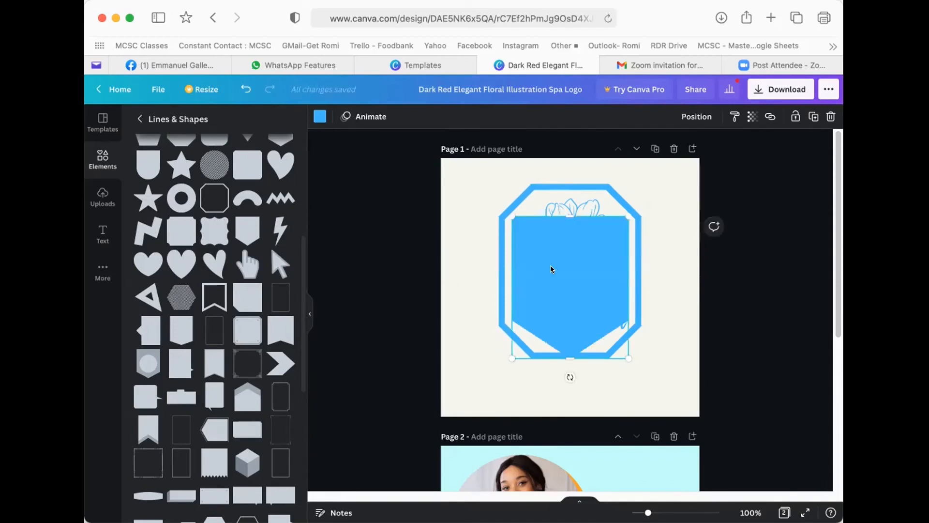
{"action": "left_click_drag", "start_coordinate": [562, 211], "coordinate": [565, 290]}
{"action": "key", "text": "Delete"}
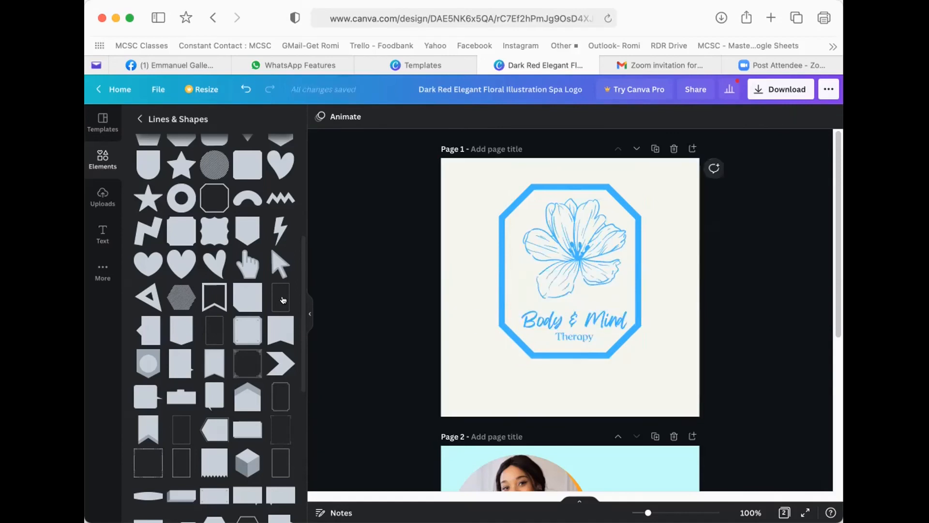
{"action": "left_click", "coordinate": [175, 205]}
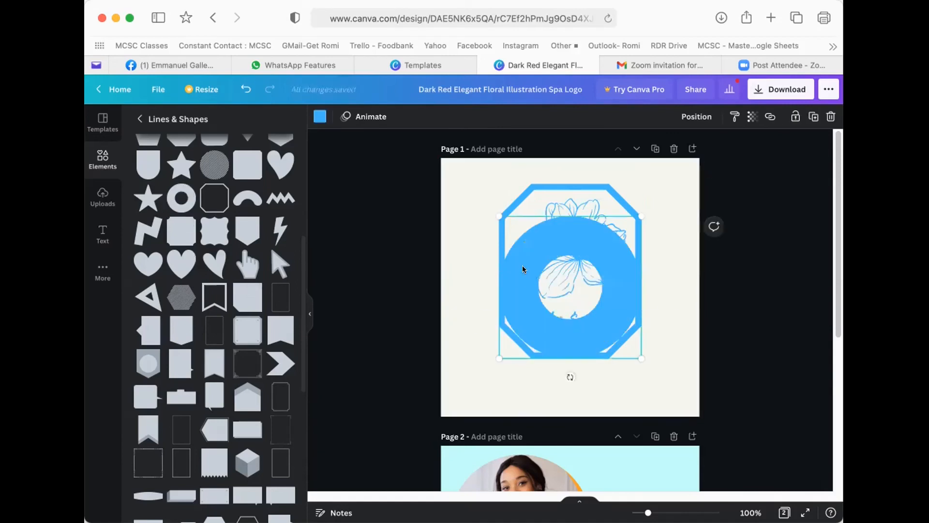
{"action": "left_click_drag", "start_coordinate": [508, 285], "coordinate": [523, 317]}
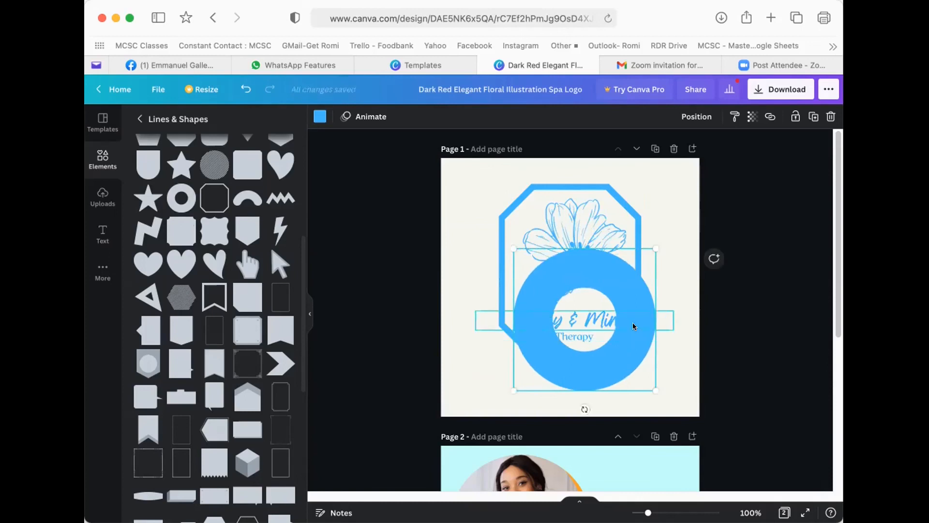
{"action": "left_click_drag", "start_coordinate": [615, 276], "coordinate": [636, 267]}
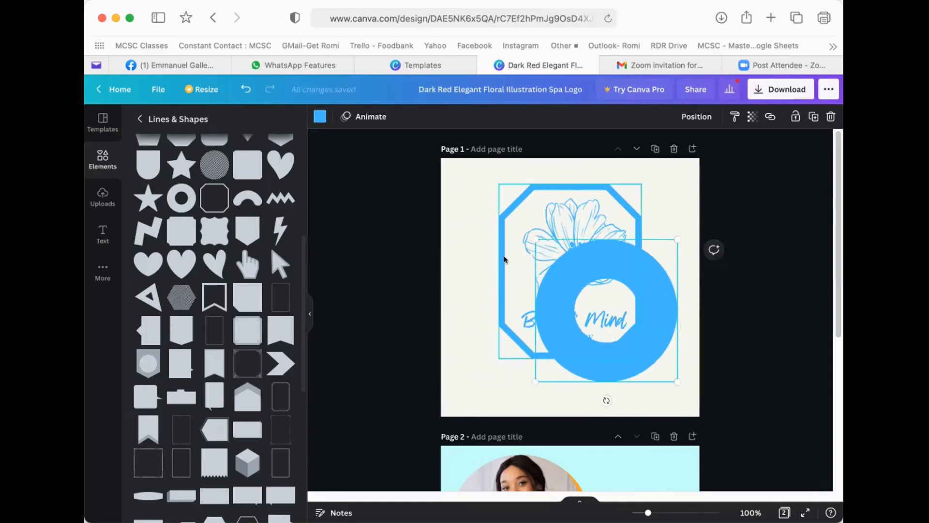
{"action": "left_click", "coordinate": [500, 275]}
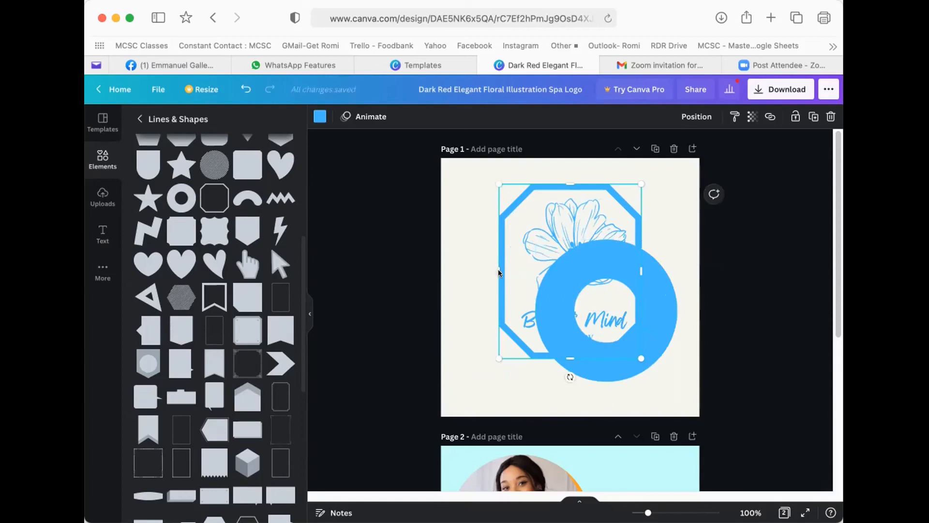
{"action": "left_click", "coordinate": [659, 300]}
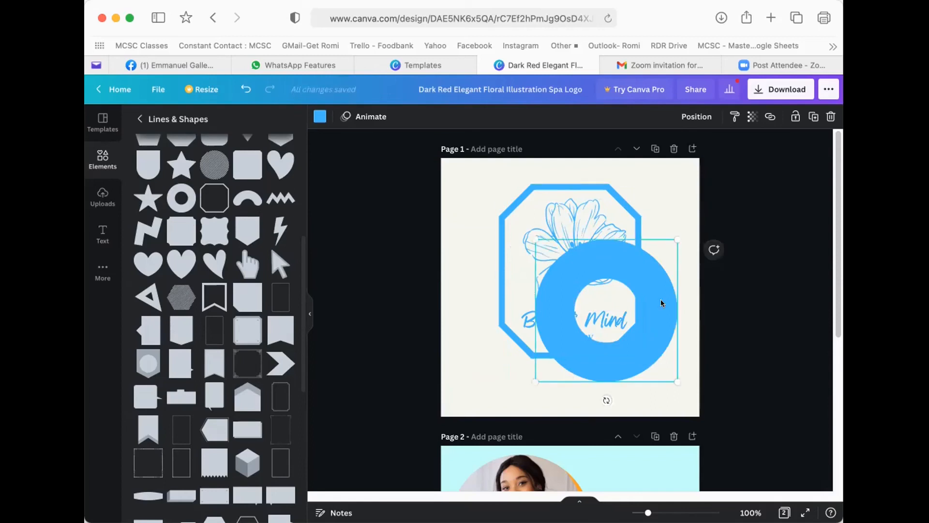
{"action": "left_click", "coordinate": [455, 278]}
{"action": "left_click", "coordinate": [633, 305]}
{"action": "left_click_drag", "start_coordinate": [672, 239], "coordinate": [690, 228]}
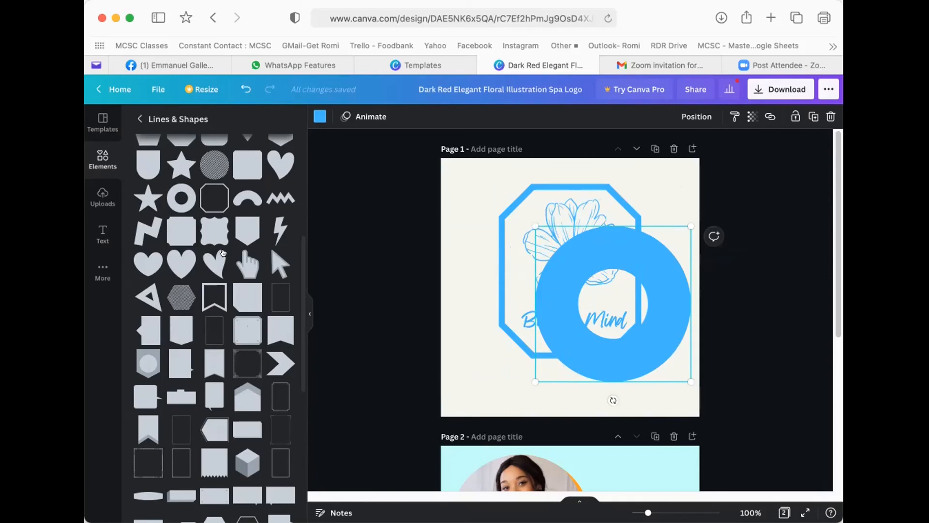
- Add a circle outline, then undo both the circle and the blue ring
{"action": "scroll", "coordinate": [224, 254], "scroll_direction": "up", "scroll_amount": 3}
{"action": "scroll", "coordinate": [223, 254], "scroll_direction": "up", "scroll_amount": 1}
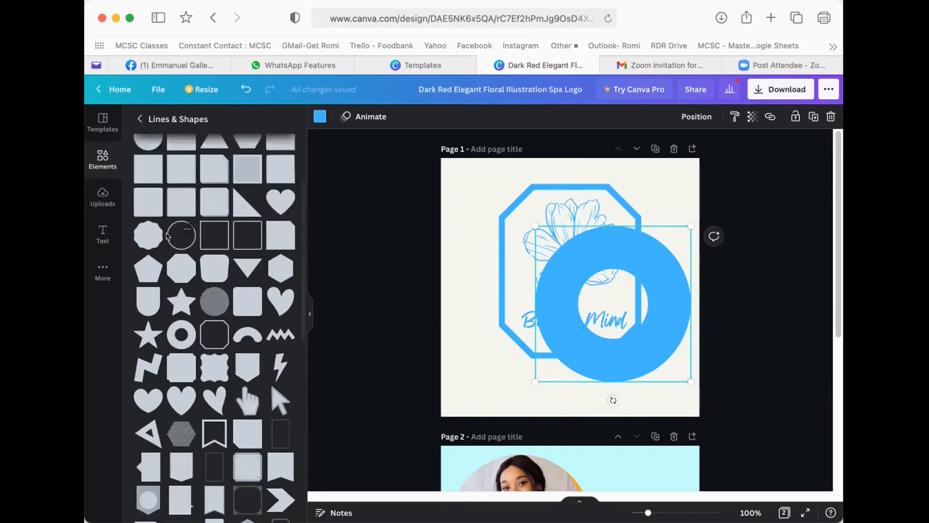
{"action": "left_click", "coordinate": [175, 240]}
{"action": "left_click_drag", "start_coordinate": [519, 272], "coordinate": [464, 263]}
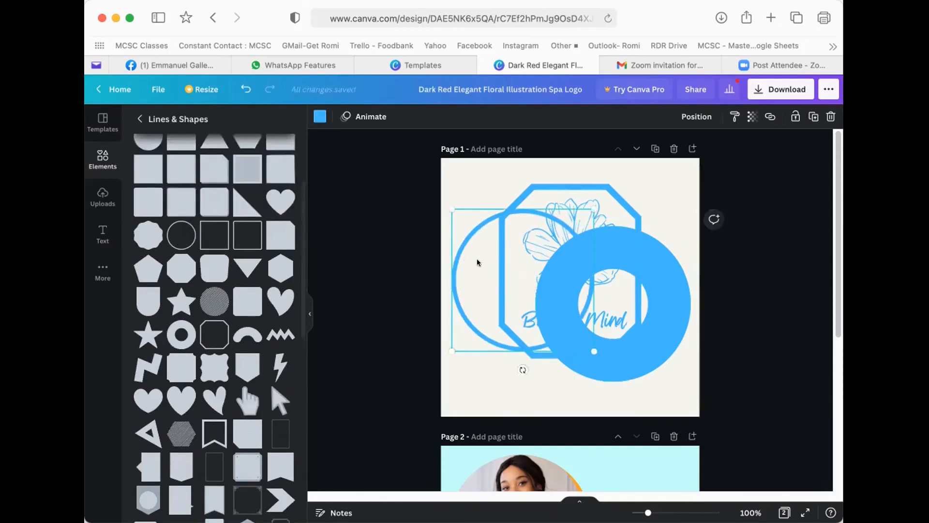
{"action": "key", "text": "super+z"}
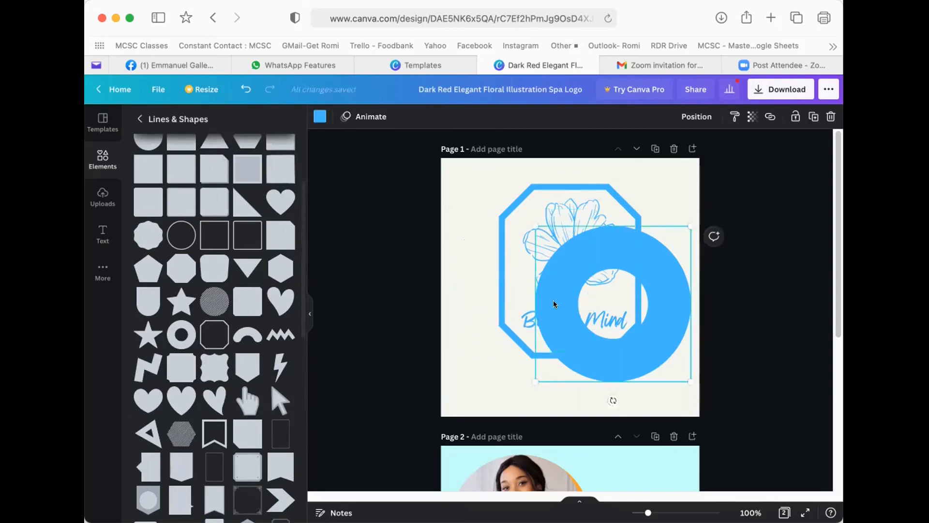
{"action": "key", "text": "super+z"}
- Shift the octagon slightly right and drag-select it together with all logo parts
{"action": "left_click", "coordinate": [474, 246]}
{"action": "left_click_drag", "start_coordinate": [496, 256], "coordinate": [505, 254]}
{"action": "left_click", "coordinate": [505, 254]}
{"action": "left_click_drag", "start_coordinate": [456, 188], "coordinate": [665, 359]}
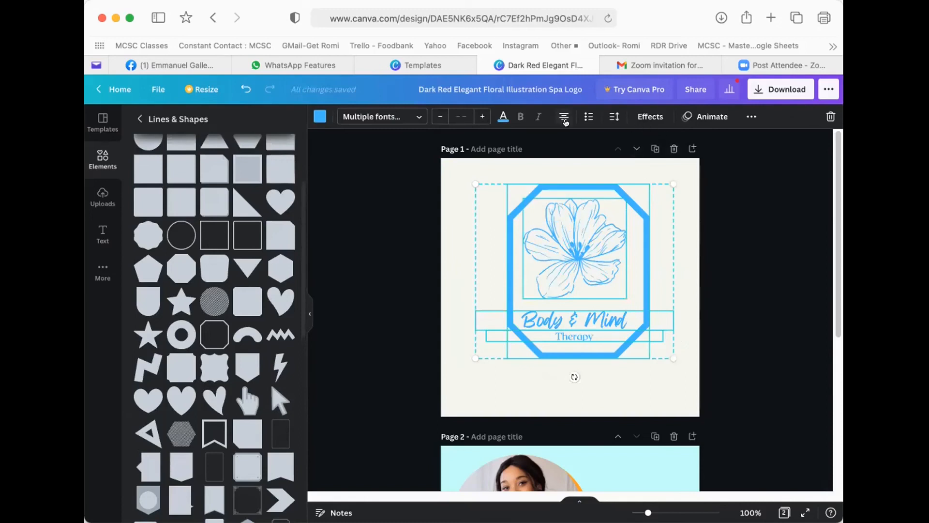
- Group the octagon frame with the selected logo pieces
{"action": "left_click", "coordinate": [748, 118]}
{"action": "left_click", "coordinate": [611, 141]}
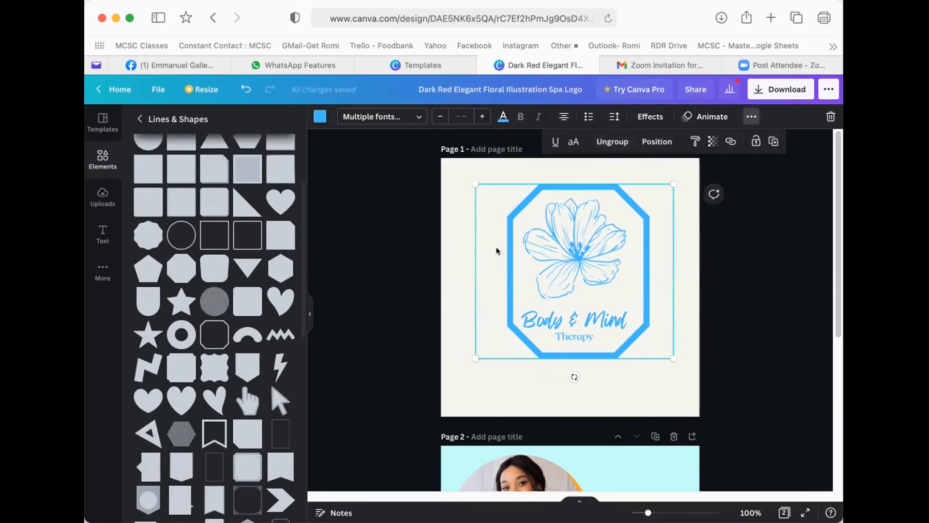
{"action": "left_click", "coordinate": [449, 238]}
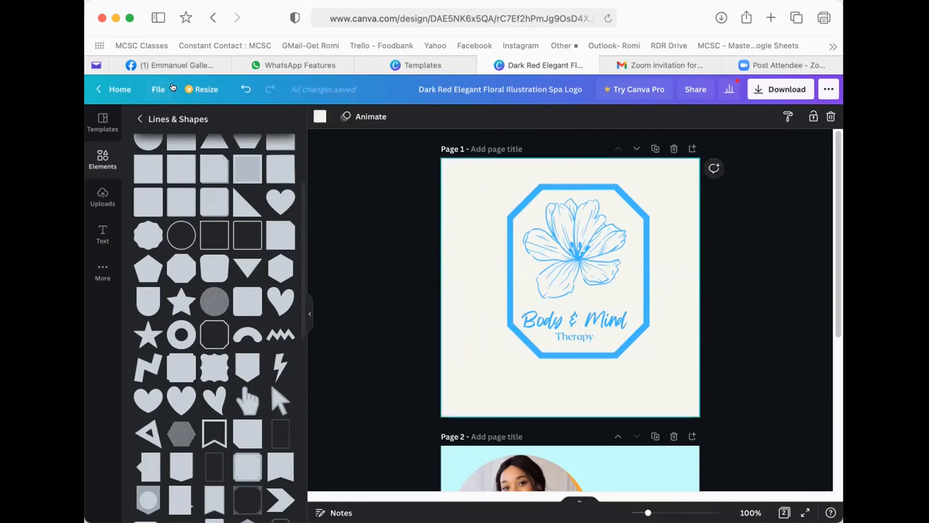
- Return from the editor to the Canva home page
{"action": "left_click", "coordinate": [157, 88]}
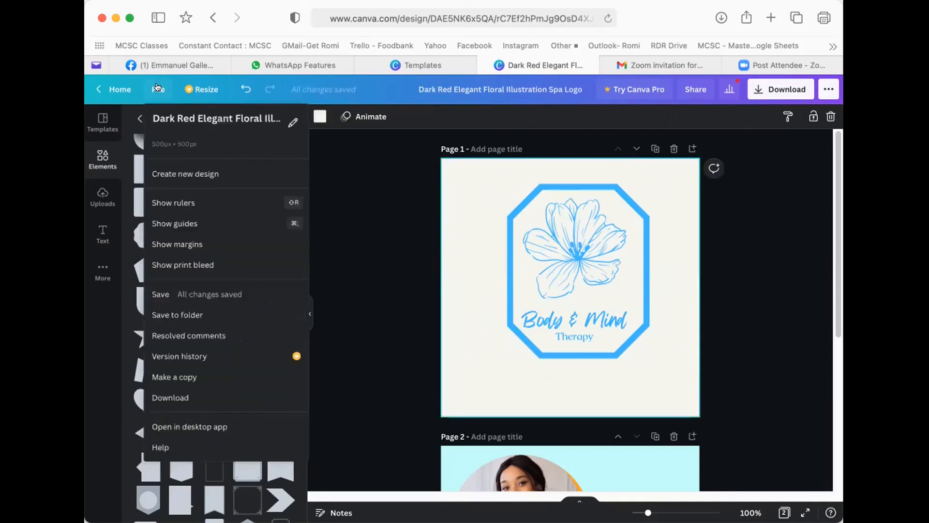
{"action": "left_click", "coordinate": [443, 209]}
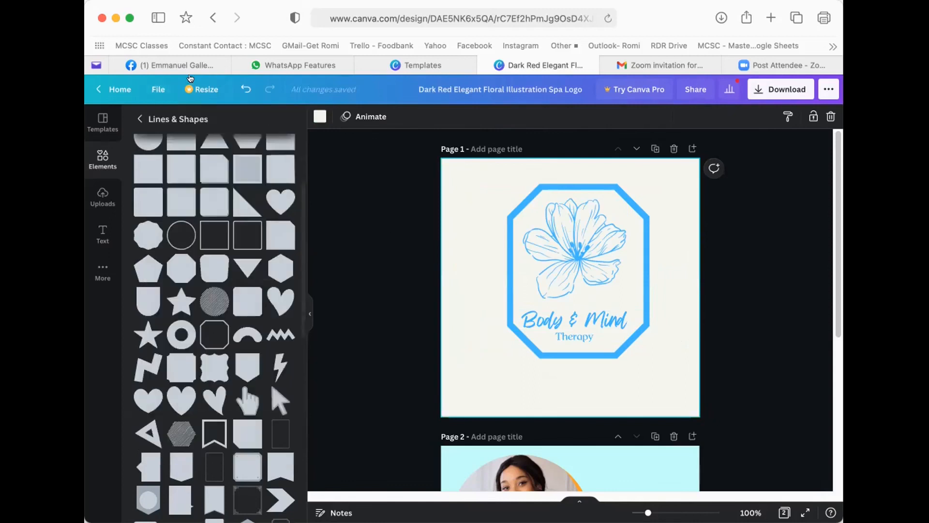
{"action": "left_click", "coordinate": [125, 89]}
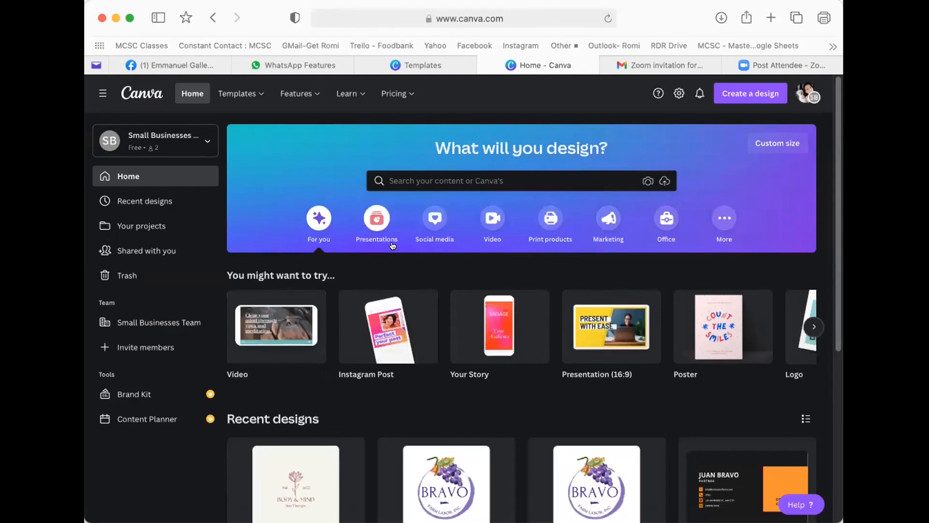
- Choose Business Cards from the Templates menu to open the template gallery
{"action": "scroll", "coordinate": [436, 309], "scroll_direction": "down", "scroll_amount": 2}
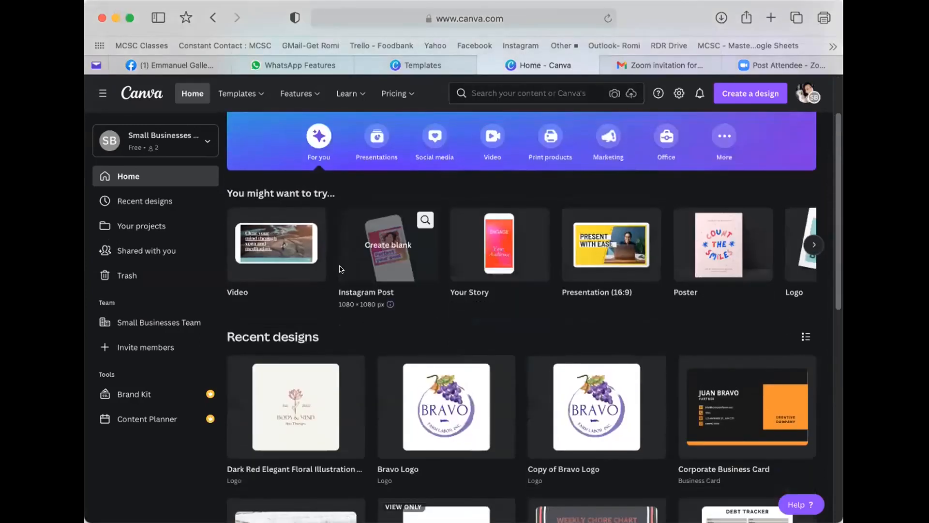
{"action": "scroll", "coordinate": [341, 265], "scroll_direction": "up", "scroll_amount": 2}
{"action": "mouse_move", "coordinate": [227, 95]}
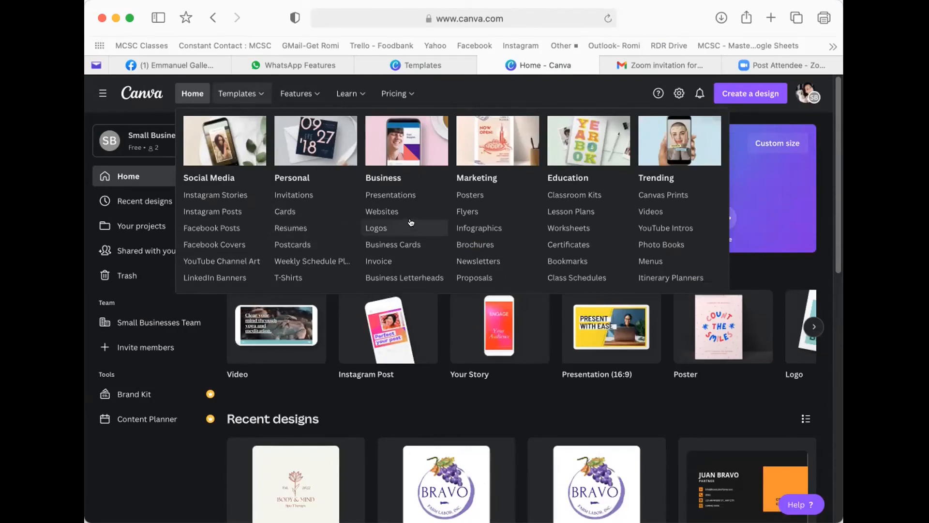
{"action": "left_click", "coordinate": [408, 242]}
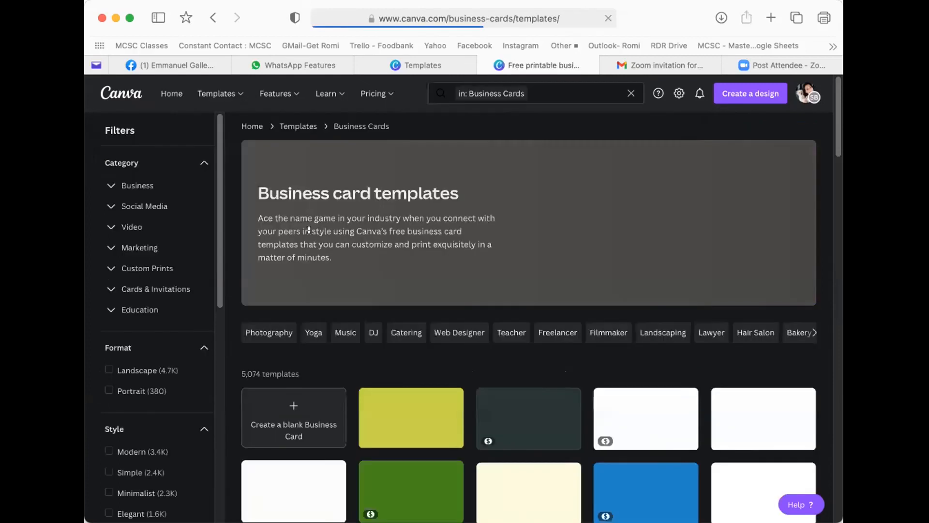
- Browse the business card templates and open the Nature card, Gray And Brown Modern Business Card
{"action": "scroll", "coordinate": [537, 280], "scroll_direction": "down", "scroll_amount": 3}
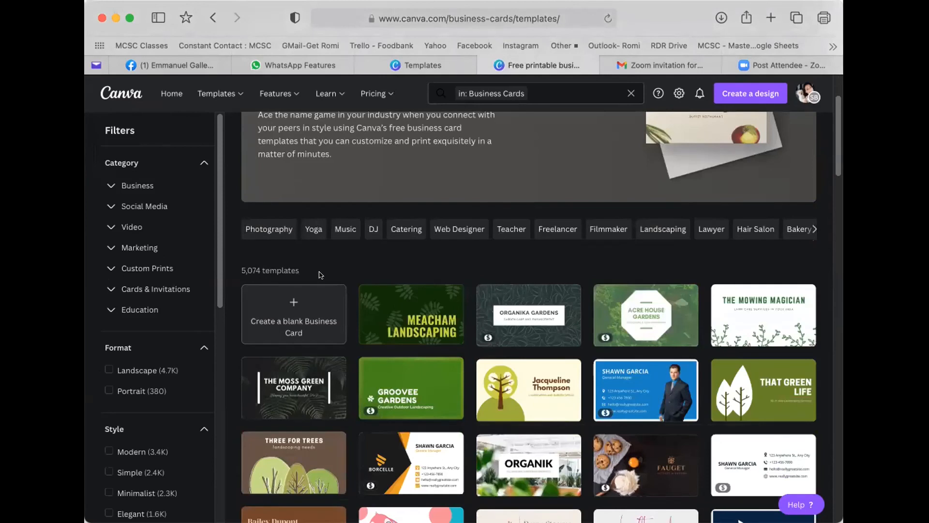
{"action": "scroll", "coordinate": [343, 276], "scroll_direction": "down", "scroll_amount": 4}
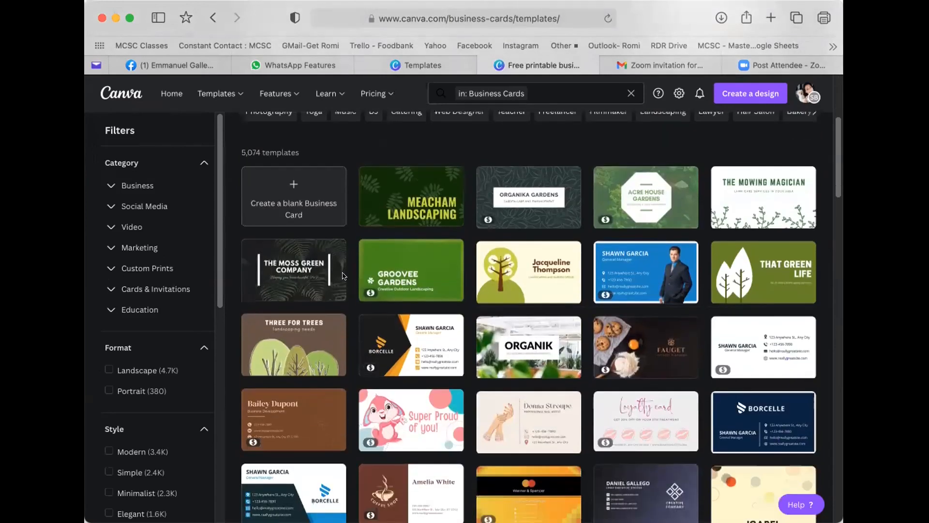
{"action": "scroll", "coordinate": [411, 286], "scroll_direction": "down", "scroll_amount": 3}
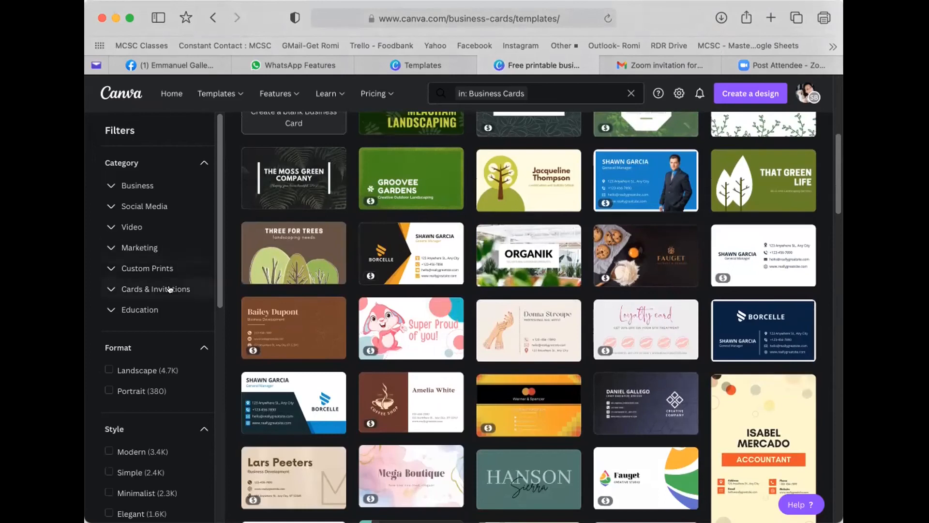
{"action": "scroll", "coordinate": [164, 274], "scroll_direction": "up", "scroll_amount": 5}
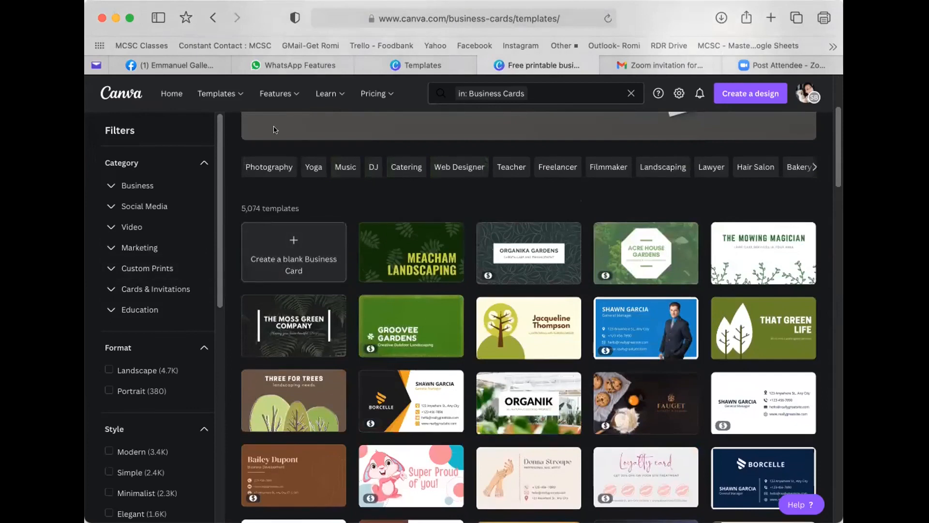
{"action": "scroll", "coordinate": [484, 120], "scroll_direction": "up", "scroll_amount": 4}
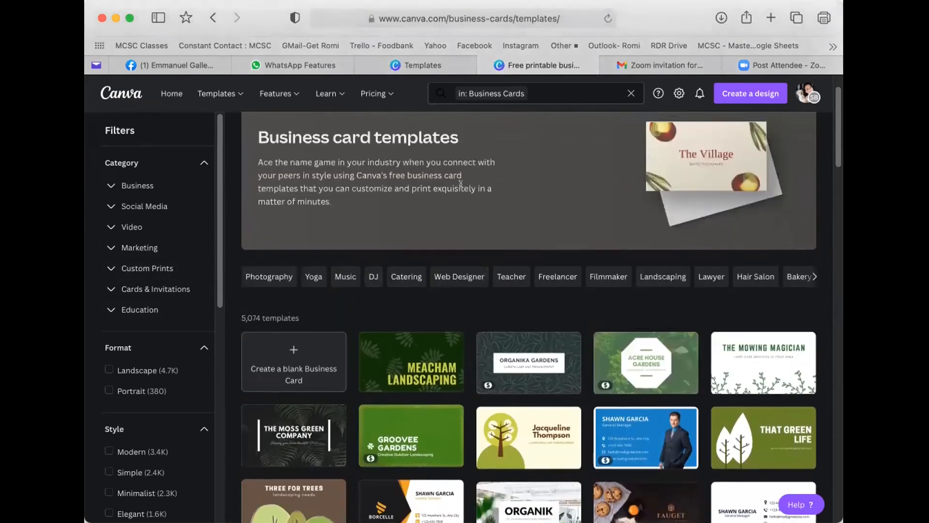
{"action": "scroll", "coordinate": [456, 187], "scroll_direction": "down", "scroll_amount": 5}
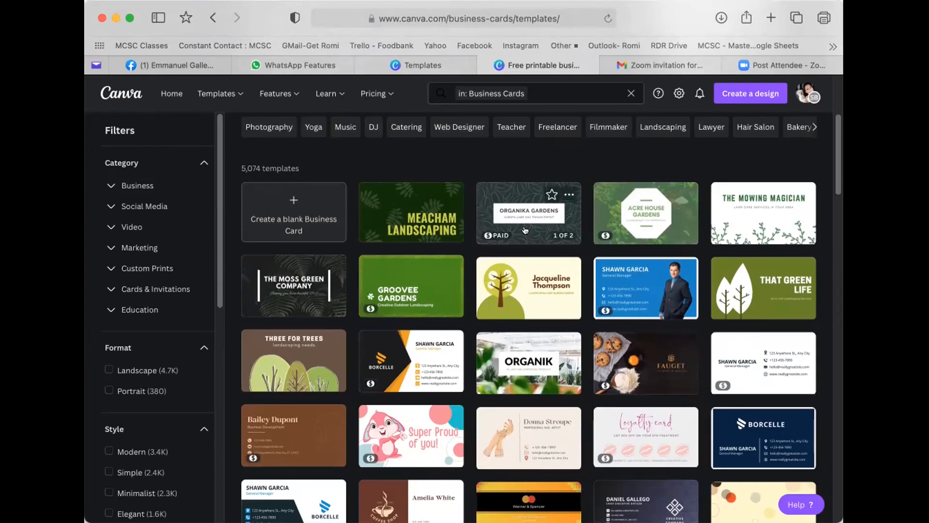
{"action": "scroll", "coordinate": [527, 237], "scroll_direction": "down", "scroll_amount": 1}
{"action": "scroll", "coordinate": [526, 231], "scroll_direction": "down", "scroll_amount": 2}
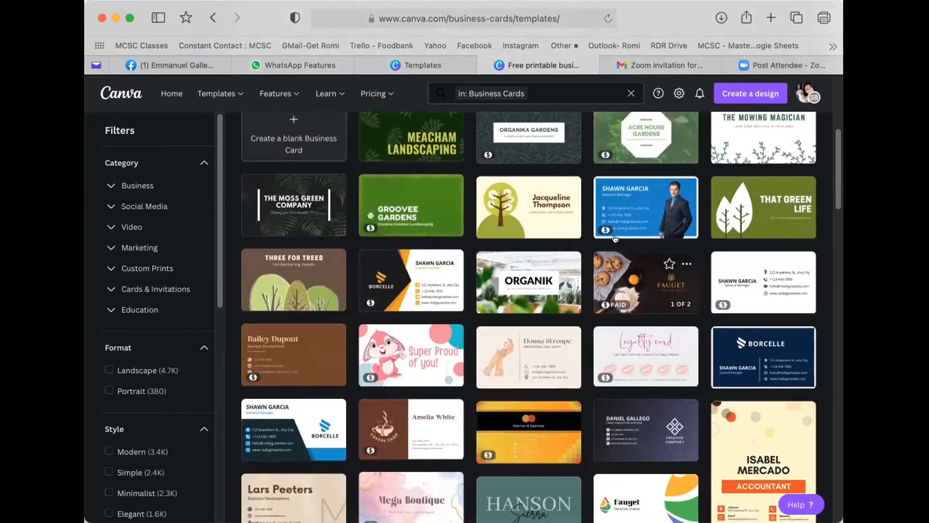
{"action": "scroll", "coordinate": [590, 213], "scroll_direction": "up", "scroll_amount": 2}
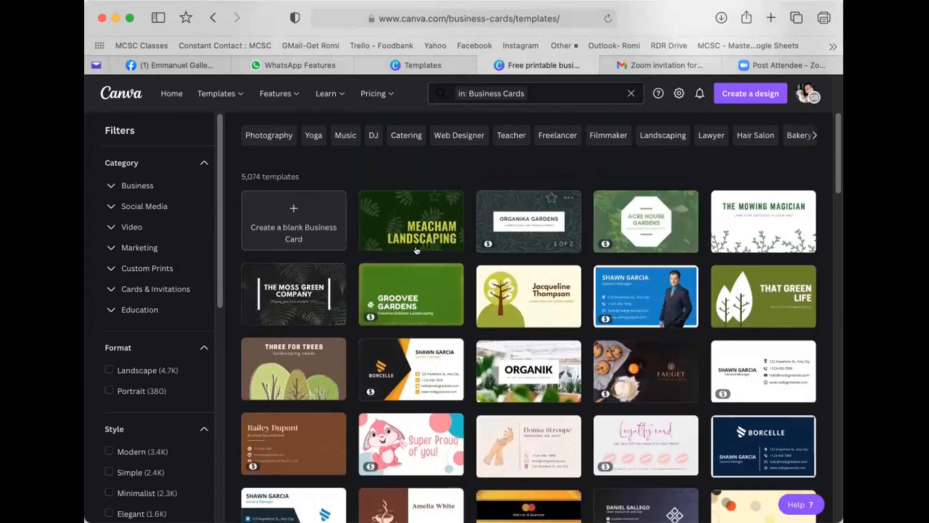
{"action": "scroll", "coordinate": [347, 260], "scroll_direction": "down", "scroll_amount": 3}
{"action": "scroll", "coordinate": [378, 262], "scroll_direction": "down", "scroll_amount": 3}
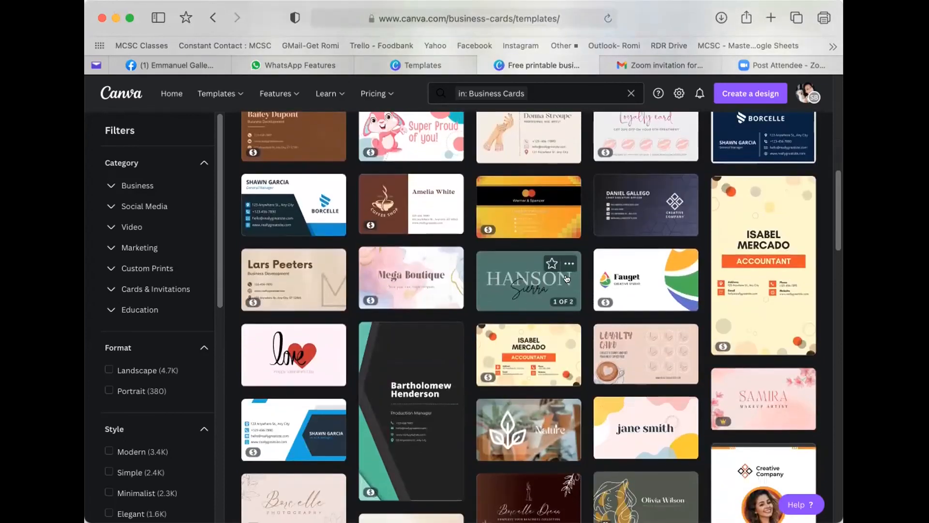
{"action": "scroll", "coordinate": [561, 279], "scroll_direction": "down", "scroll_amount": 1}
{"action": "scroll", "coordinate": [560, 279], "scroll_direction": "down", "scroll_amount": 3}
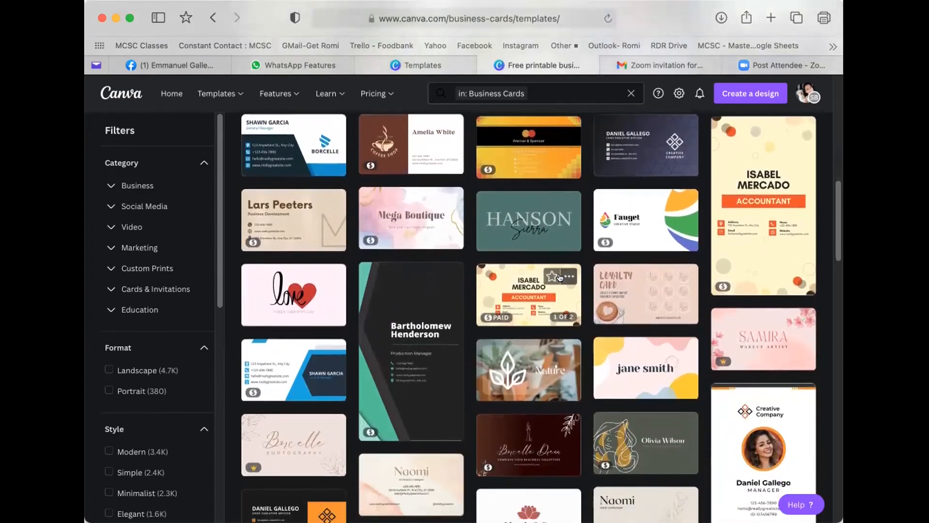
{"action": "scroll", "coordinate": [514, 276], "scroll_direction": "down", "scroll_amount": 2}
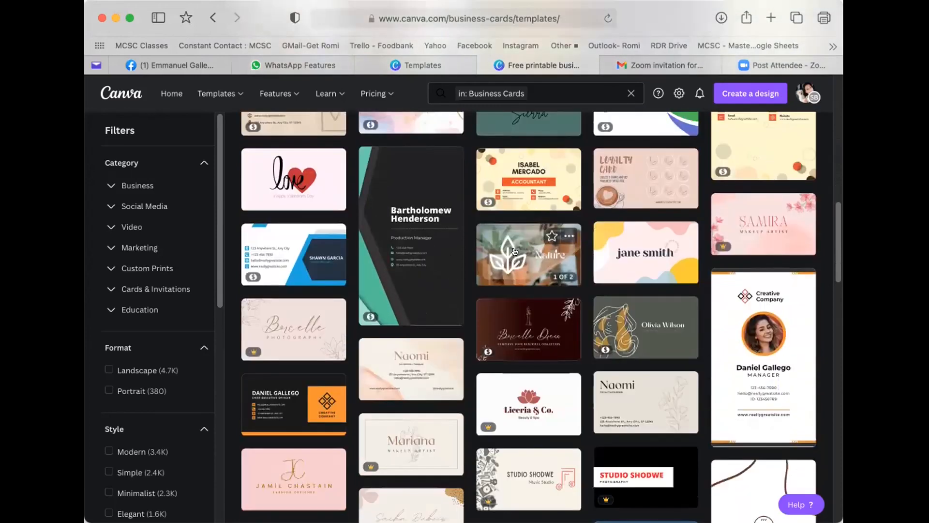
{"action": "left_click", "coordinate": [514, 251]}
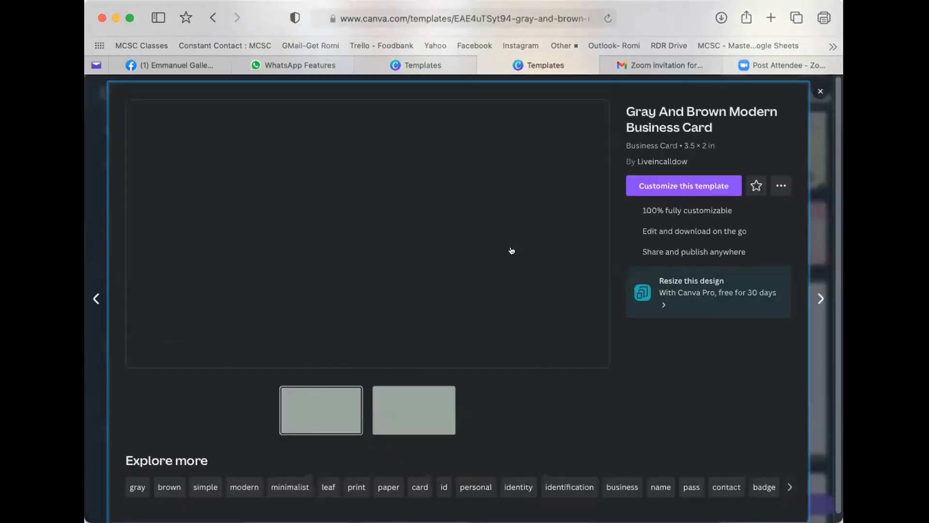
- Open an editable copy of the Gray And Brown Modern Business Card template
{"action": "scroll", "coordinate": [492, 306], "scroll_direction": "down", "scroll_amount": 1}
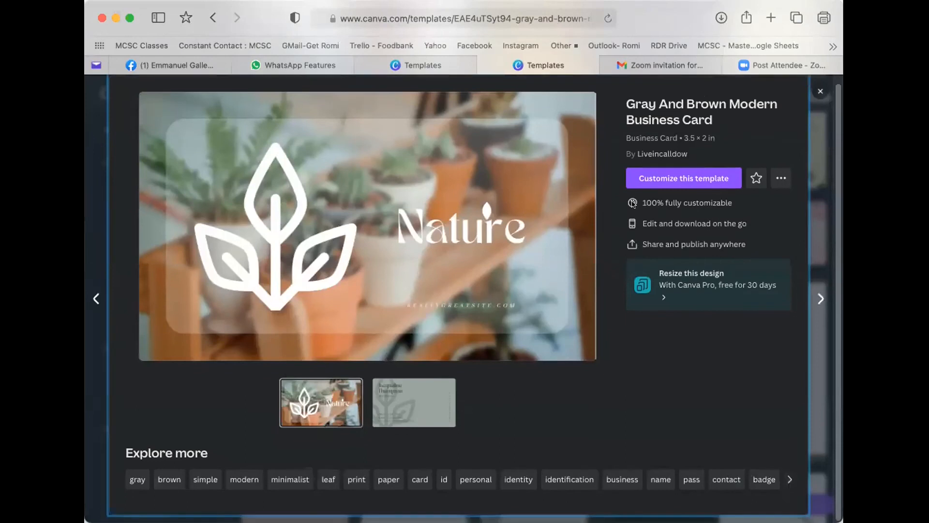
{"action": "left_click", "coordinate": [691, 178]}
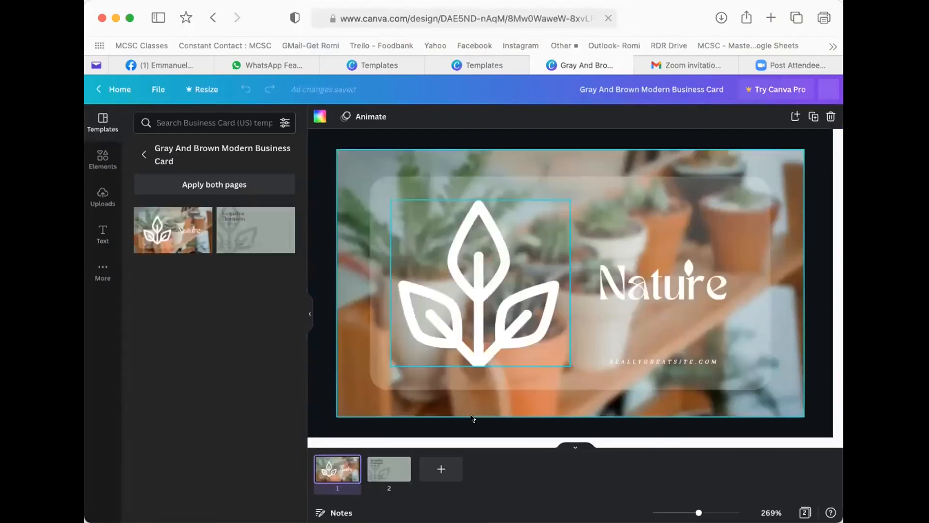
{"action": "left_click", "coordinate": [385, 472]}
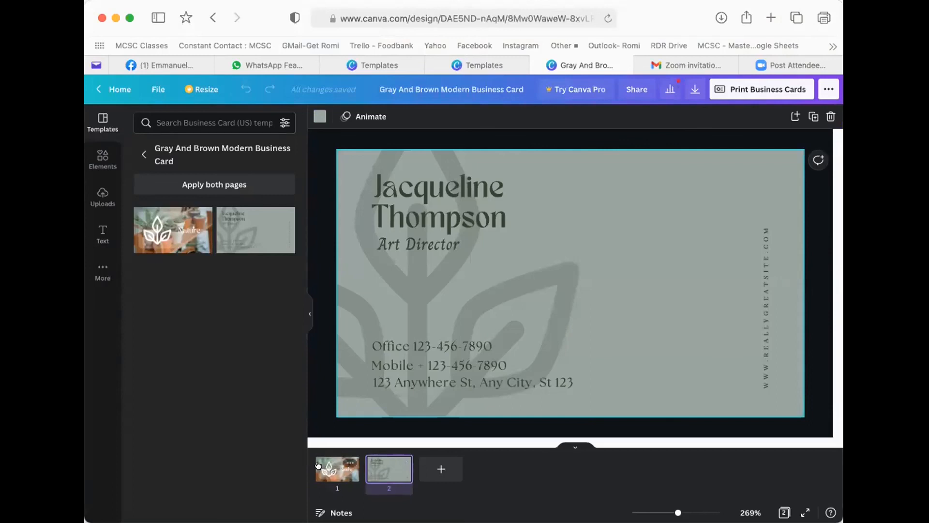
{"action": "left_click", "coordinate": [432, 216]}
{"action": "left_click", "coordinate": [344, 477]}
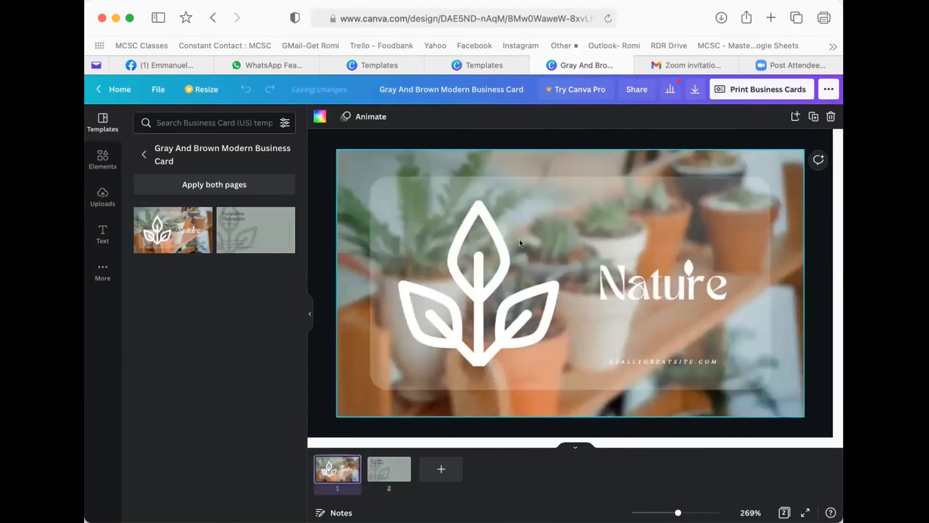
{"action": "left_click", "coordinate": [356, 153]}
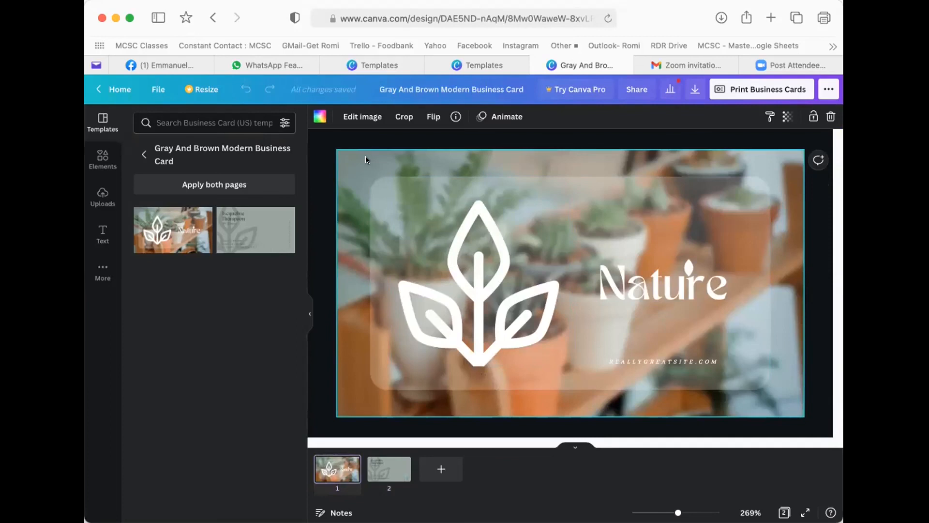
{"action": "left_click", "coordinate": [222, 117]}
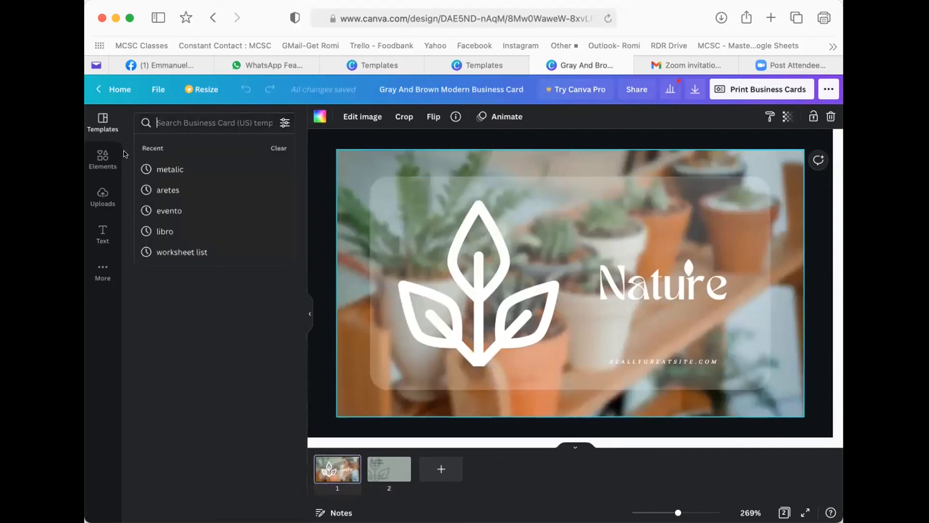
- Search the Elements library for 'wind spinner' and scroll through the results
{"action": "left_click", "coordinate": [102, 158]}
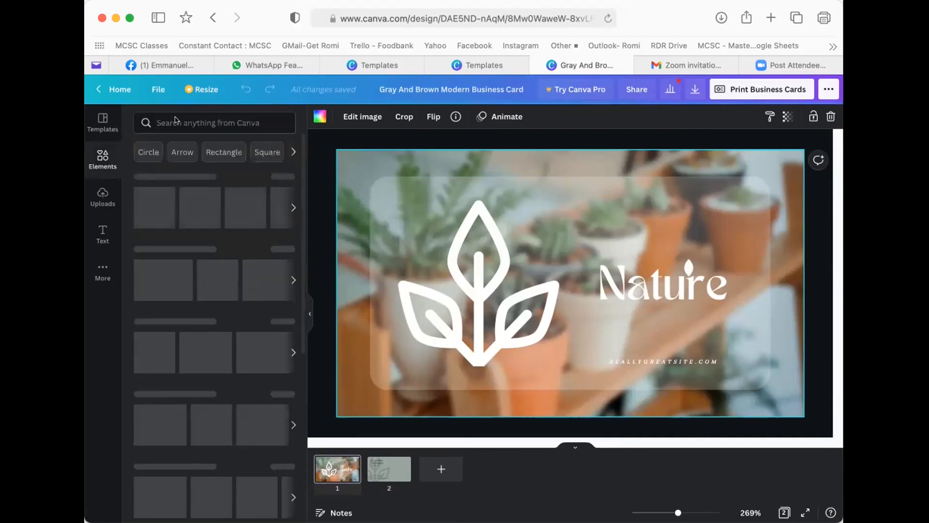
{"action": "left_click", "coordinate": [176, 121]}
{"action": "type", "text": "s"}
{"action": "key", "text": "BackSpace"}
{"action": "type", "text": "wind"}
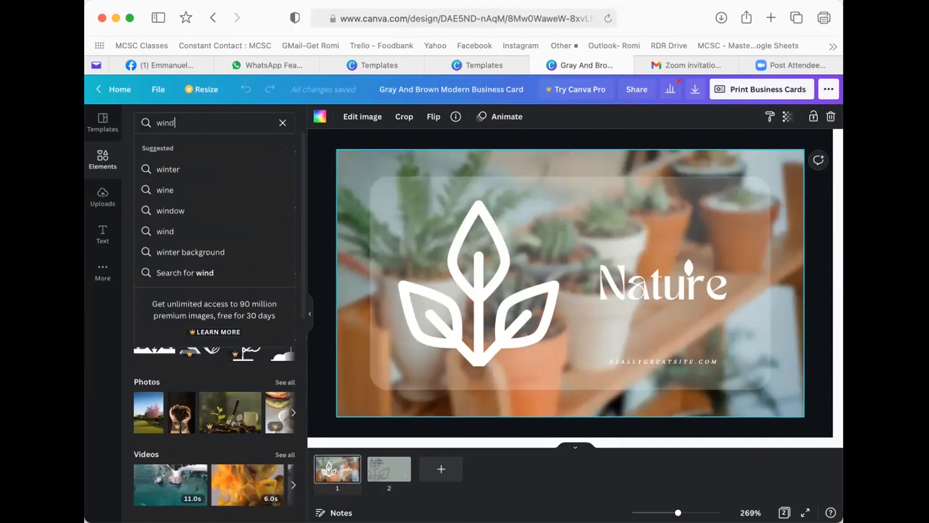
{"action": "type", "text": " spinner"}
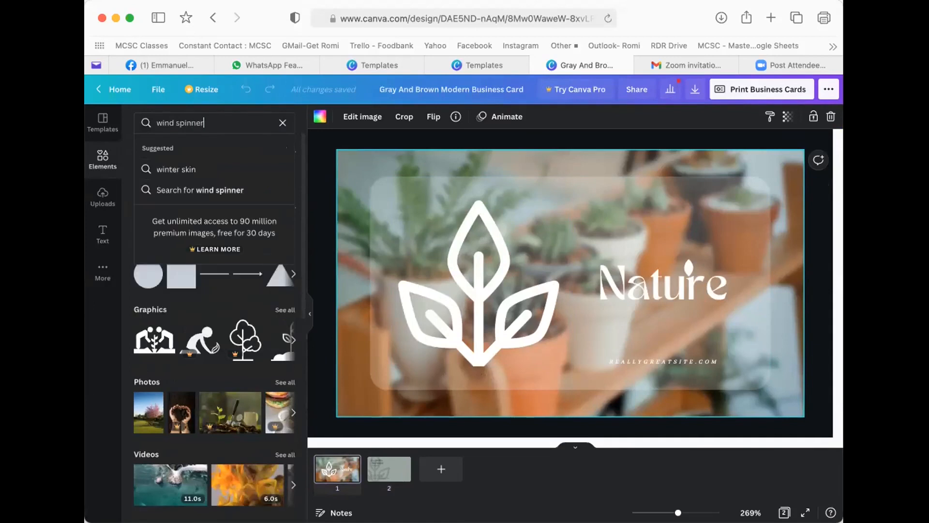
{"action": "key", "text": "Return"}
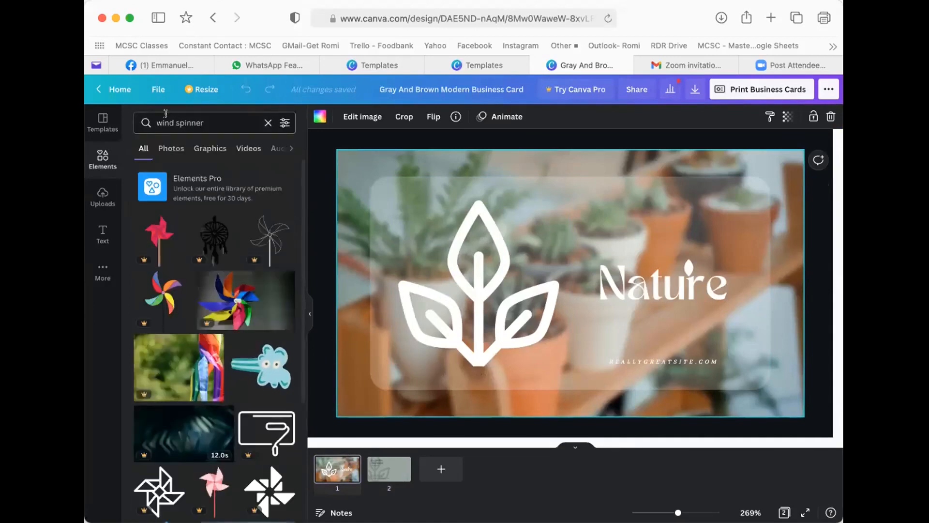
{"action": "scroll", "coordinate": [192, 311], "scroll_direction": "down", "scroll_amount": 1}
{"action": "scroll", "coordinate": [193, 310], "scroll_direction": "down", "scroll_amount": 1}
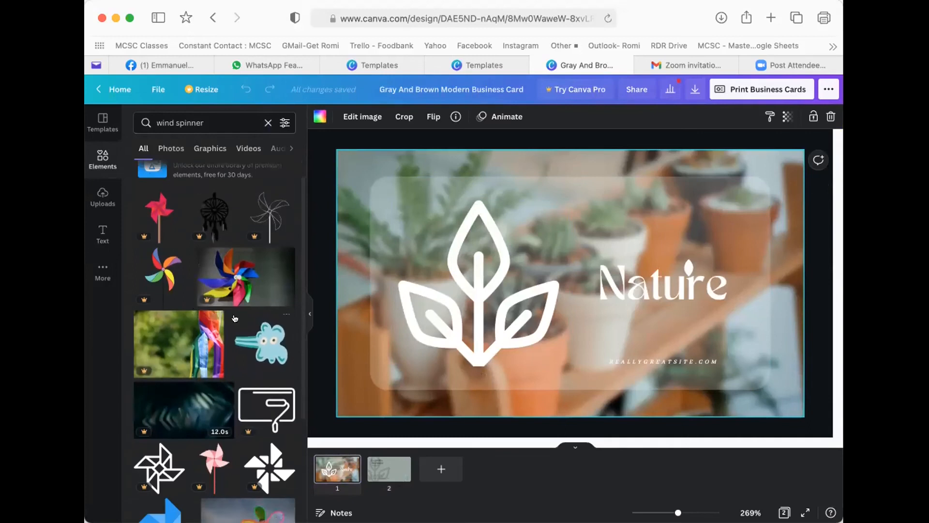
{"action": "scroll", "coordinate": [215, 315], "scroll_direction": "down", "scroll_amount": 1}
{"action": "scroll", "coordinate": [213, 329], "scroll_direction": "down", "scroll_amount": 5}
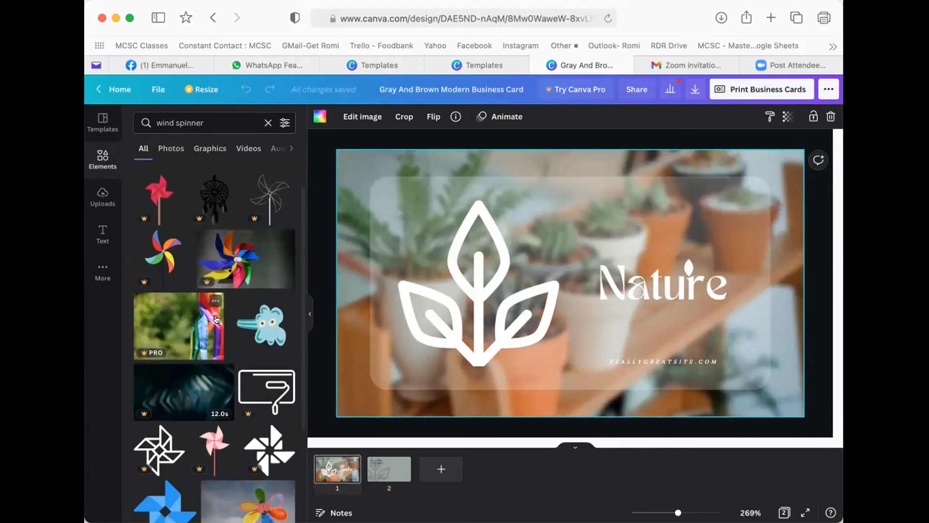
{"action": "scroll", "coordinate": [206, 353], "scroll_direction": "down", "scroll_amount": 10}
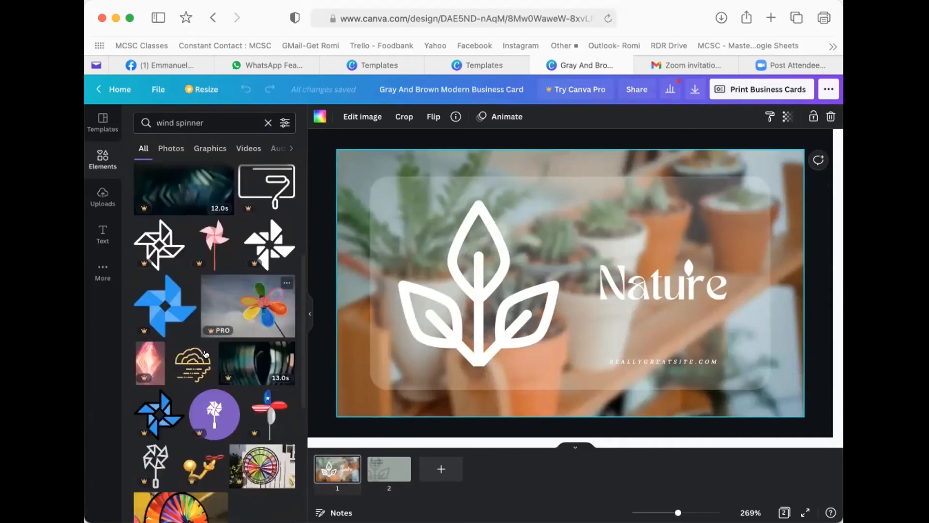
{"action": "scroll", "coordinate": [206, 350], "scroll_direction": "down", "scroll_amount": 1}
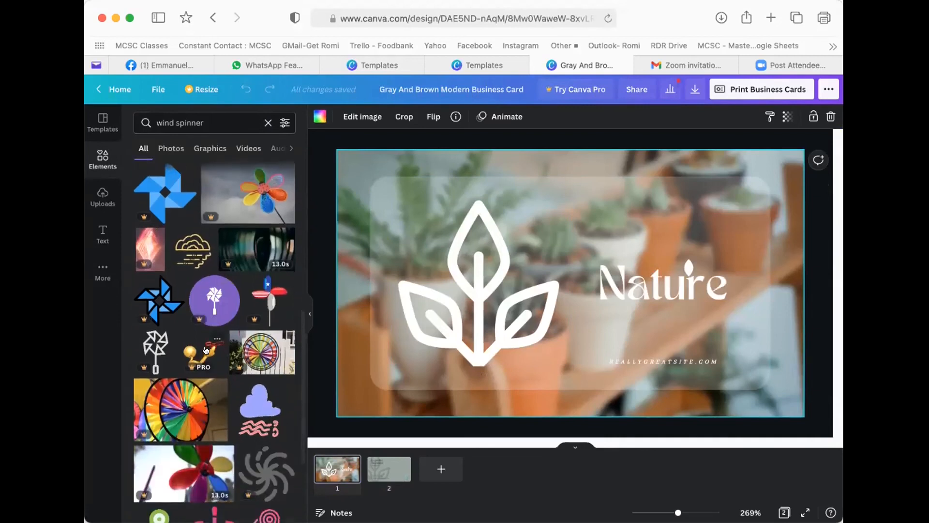
{"action": "scroll", "coordinate": [205, 348], "scroll_direction": "down", "scroll_amount": 10}
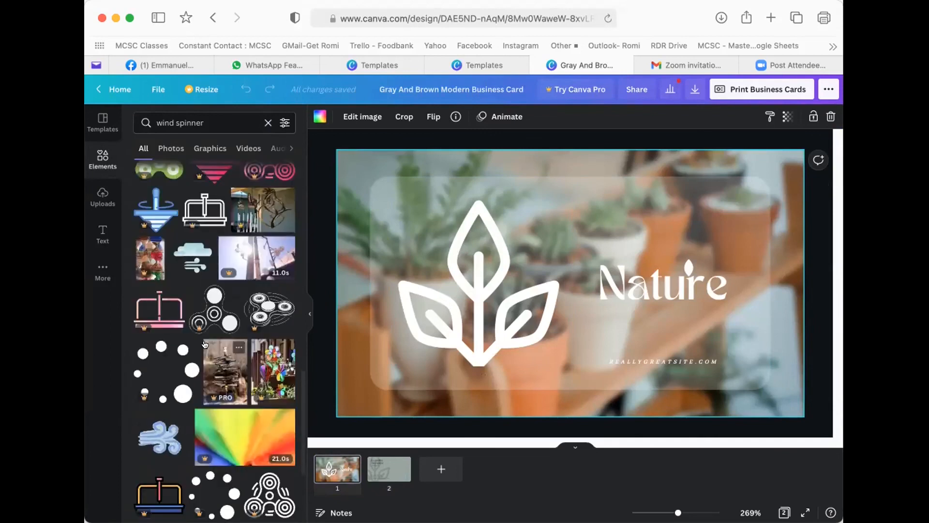
{"action": "scroll", "coordinate": [205, 344], "scroll_direction": "down", "scroll_amount": 3}
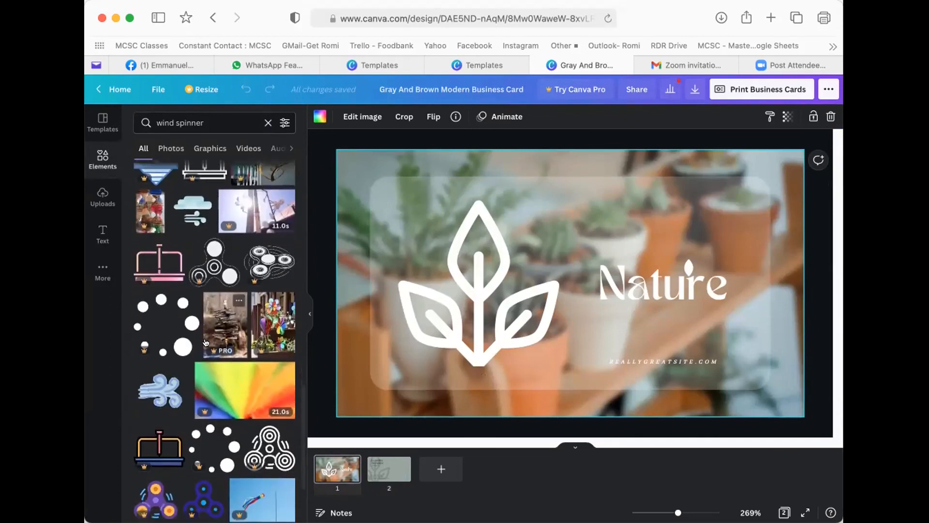
{"action": "scroll", "coordinate": [206, 344], "scroll_direction": "up", "scroll_amount": 20}
- Filter the results to Graphics and browse the pinwheel and spinner icons
{"action": "left_click", "coordinate": [217, 147]}
{"action": "scroll", "coordinate": [228, 333], "scroll_direction": "down", "scroll_amount": 3}
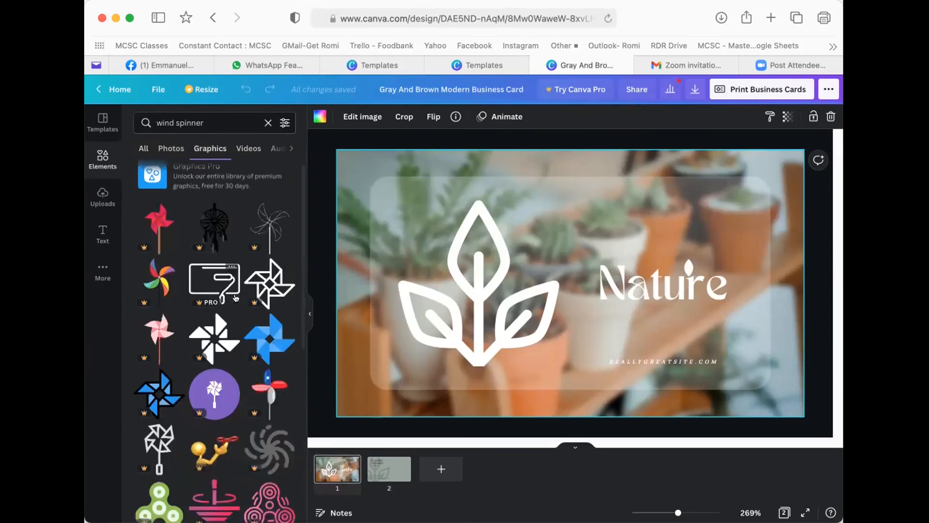
{"action": "scroll", "coordinate": [228, 334], "scroll_direction": "down", "scroll_amount": 9}
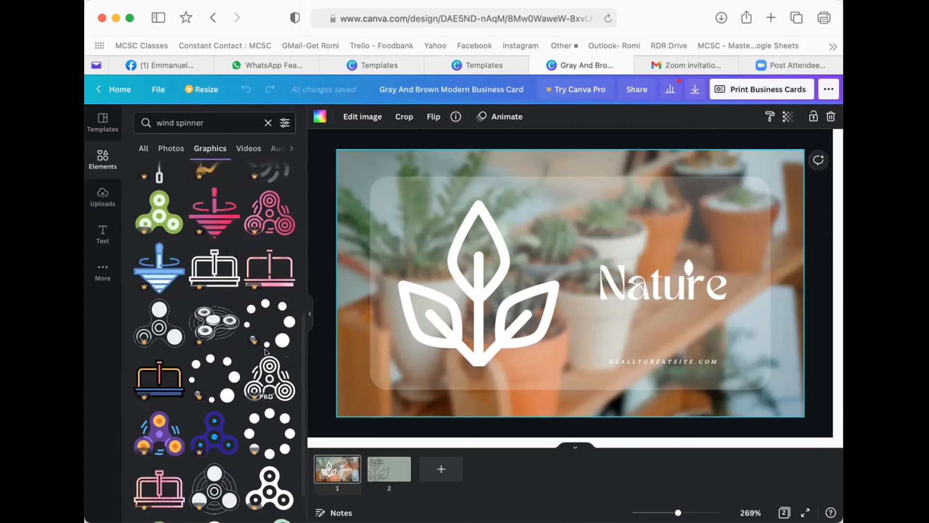
{"action": "scroll", "coordinate": [193, 387], "scroll_direction": "down", "scroll_amount": 10}
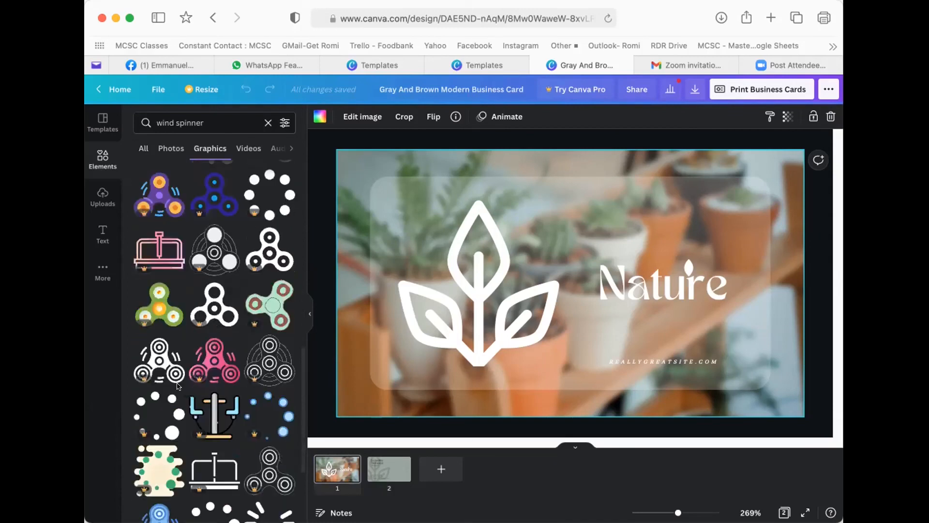
{"action": "scroll", "coordinate": [187, 394], "scroll_direction": "down", "scroll_amount": 6}
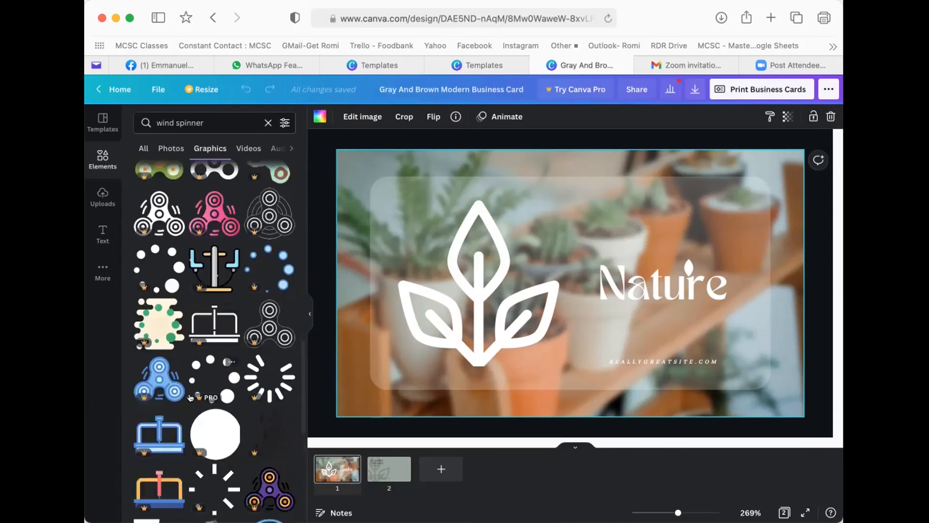
{"action": "scroll", "coordinate": [262, 377], "scroll_direction": "down", "scroll_amount": 8}
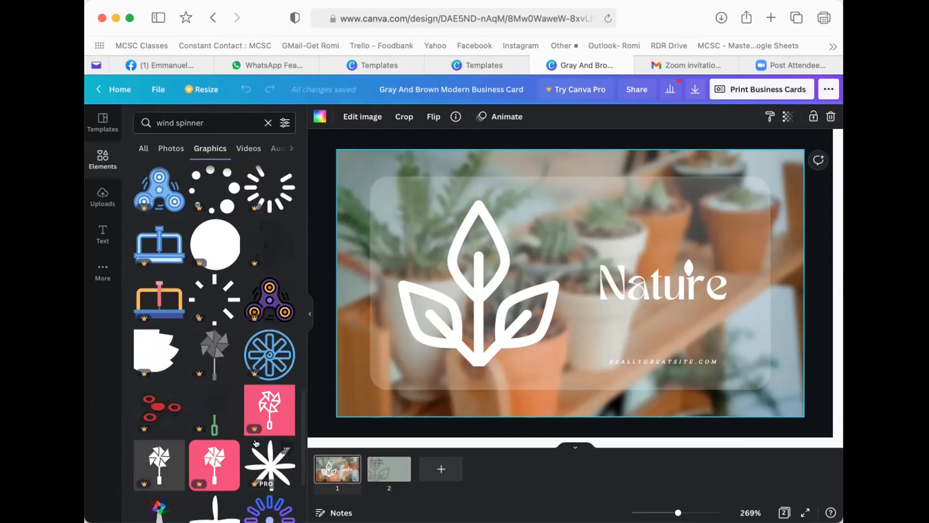
{"action": "scroll", "coordinate": [255, 387], "scroll_direction": "up", "scroll_amount": 12}
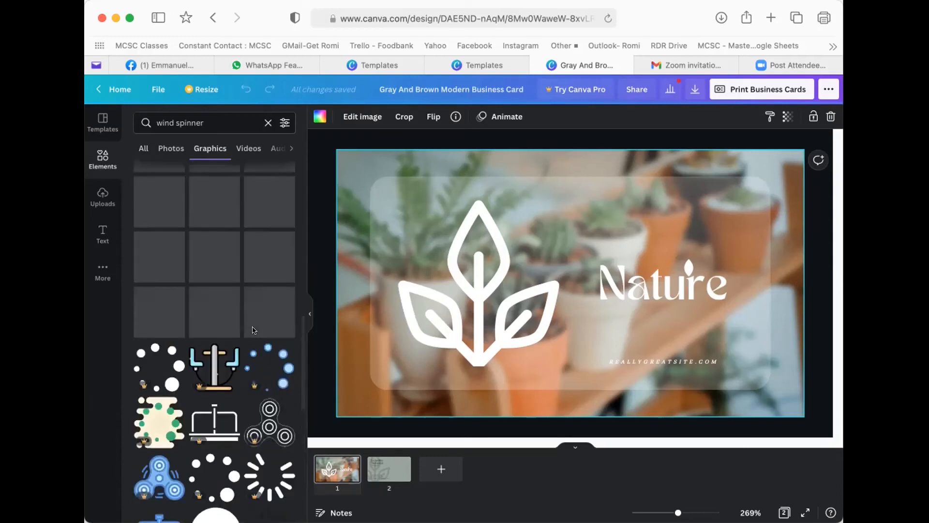
{"action": "scroll", "coordinate": [252, 330], "scroll_direction": "up", "scroll_amount": 6}
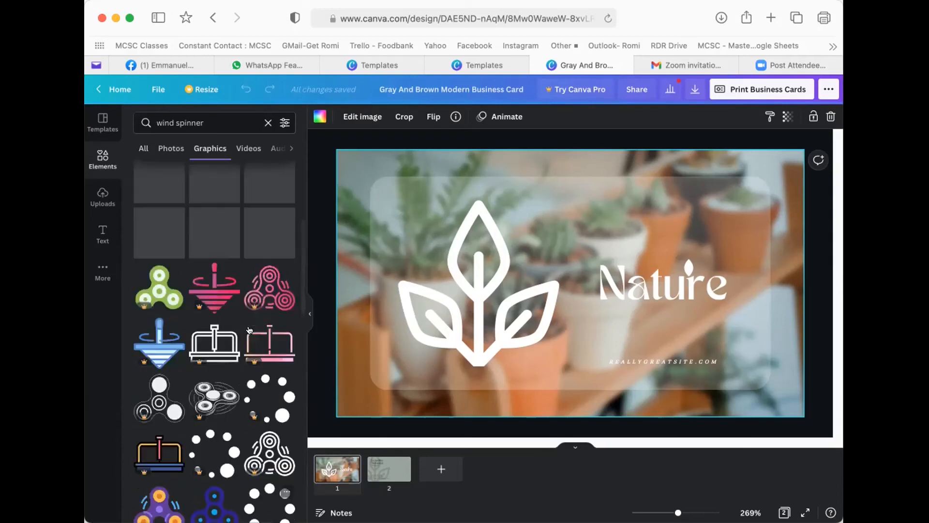
{"action": "scroll", "coordinate": [249, 330], "scroll_direction": "up", "scroll_amount": 5}
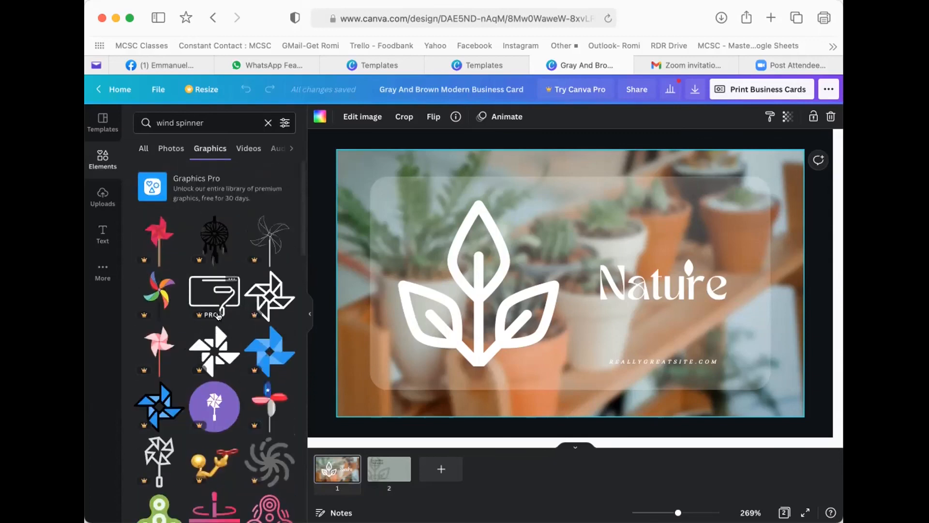
- Replace the wind spinner search with a search for 'triangle'
{"action": "left_click", "coordinate": [267, 123]}
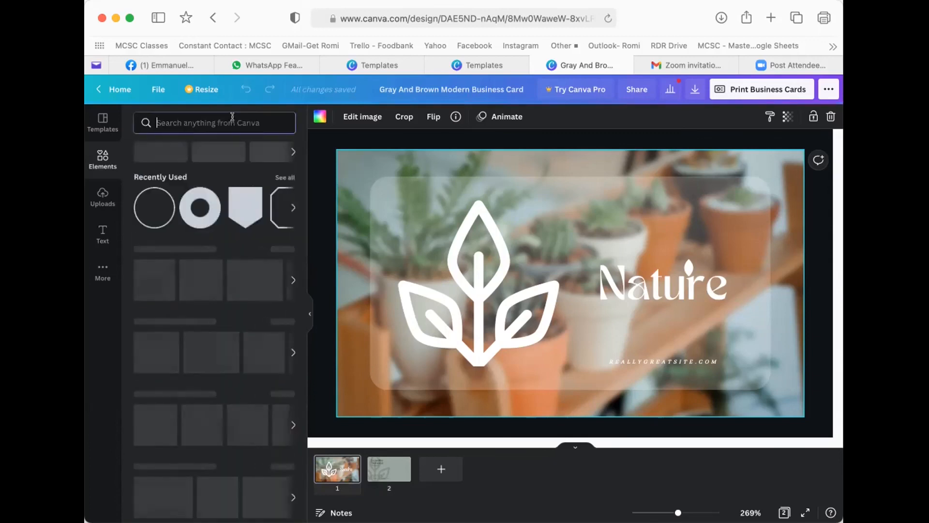
{"action": "left_click", "coordinate": [195, 123]}
{"action": "type", "text": "triangle;"}
{"action": "key", "text": "BackSpace"}
{"action": "key", "text": "Return"}
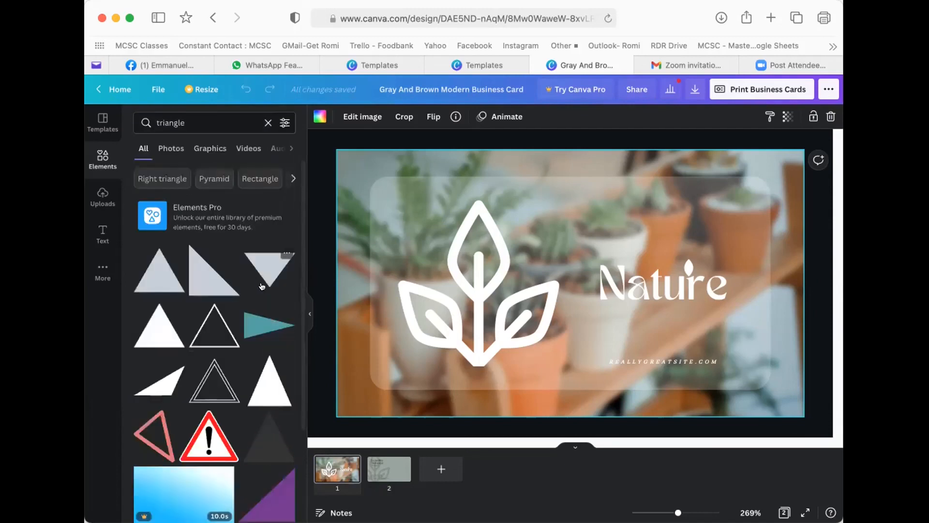
- Delete the leaf logo and place a right triangle left of the Nature title
{"action": "left_click", "coordinate": [463, 292]}
{"action": "key", "text": "Delete"}
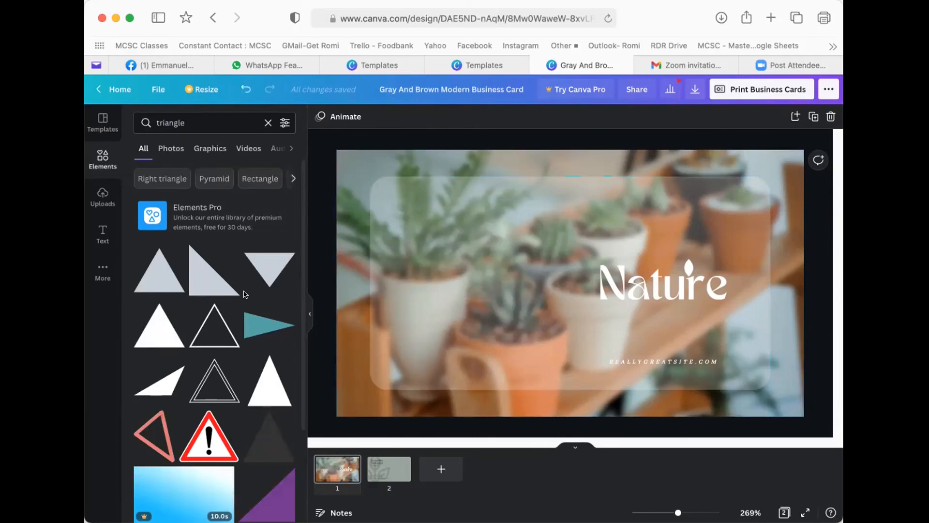
{"action": "left_click", "coordinate": [197, 274]}
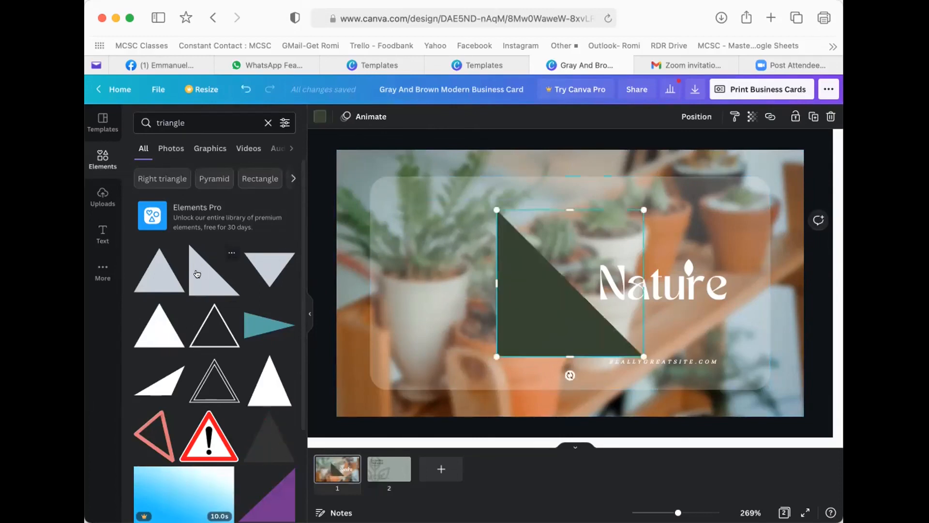
{"action": "left_click_drag", "start_coordinate": [522, 271], "coordinate": [458, 238]}
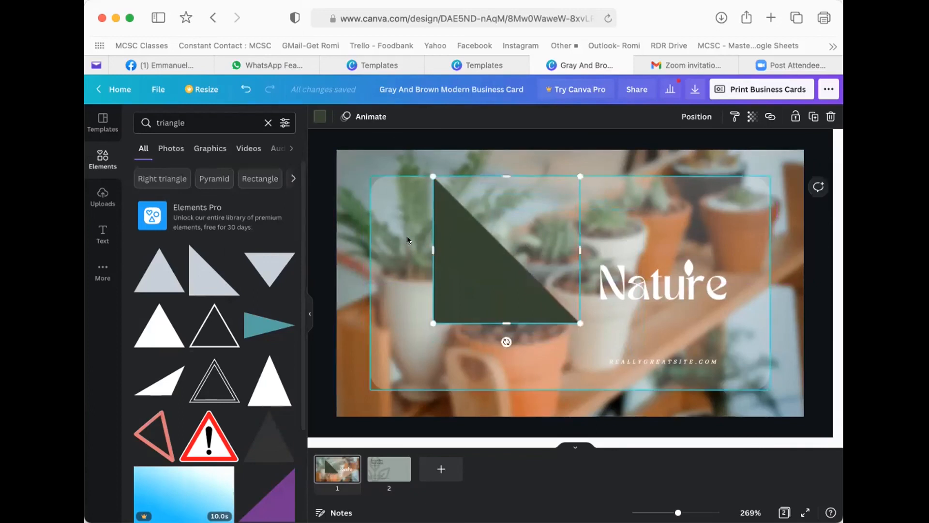
{"action": "left_click", "coordinate": [320, 116]}
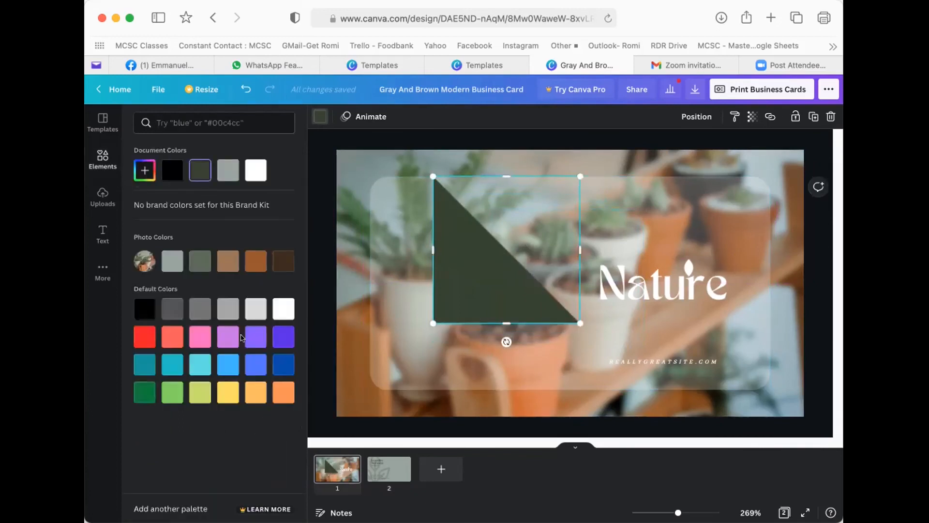
- Make the triangle pink at half size, then add a rotated purple copy below it
{"action": "left_click", "coordinate": [200, 337]}
{"action": "left_click_drag", "start_coordinate": [579, 322], "coordinate": [460, 250]}
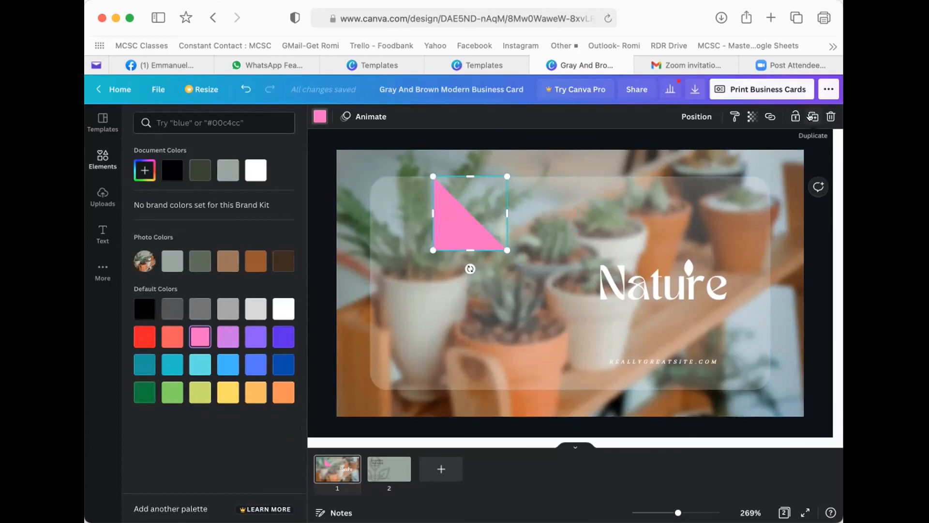
{"action": "left_click", "coordinate": [813, 117]}
{"action": "left_click_drag", "start_coordinate": [500, 294], "coordinate": [404, 293]}
{"action": "left_click_drag", "start_coordinate": [472, 237], "coordinate": [446, 275]}
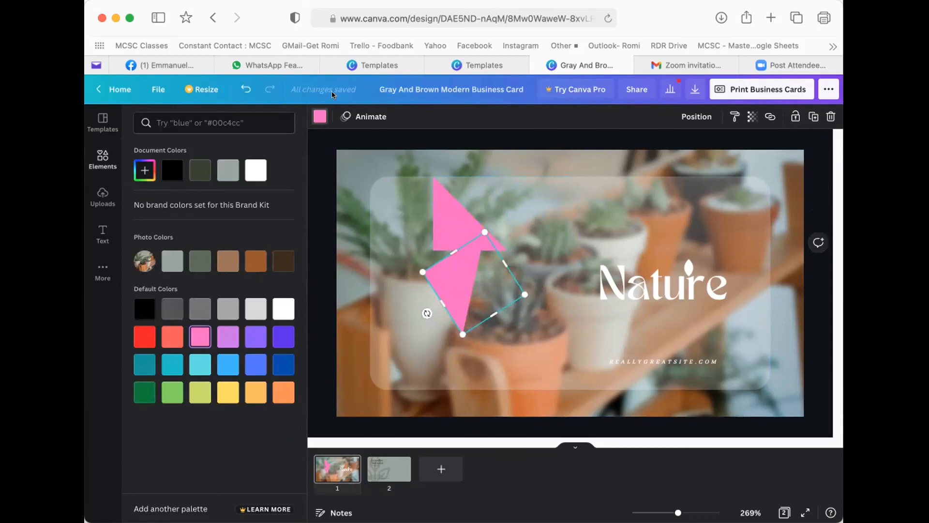
{"action": "left_click", "coordinate": [314, 113]}
{"action": "left_click", "coordinate": [316, 117]}
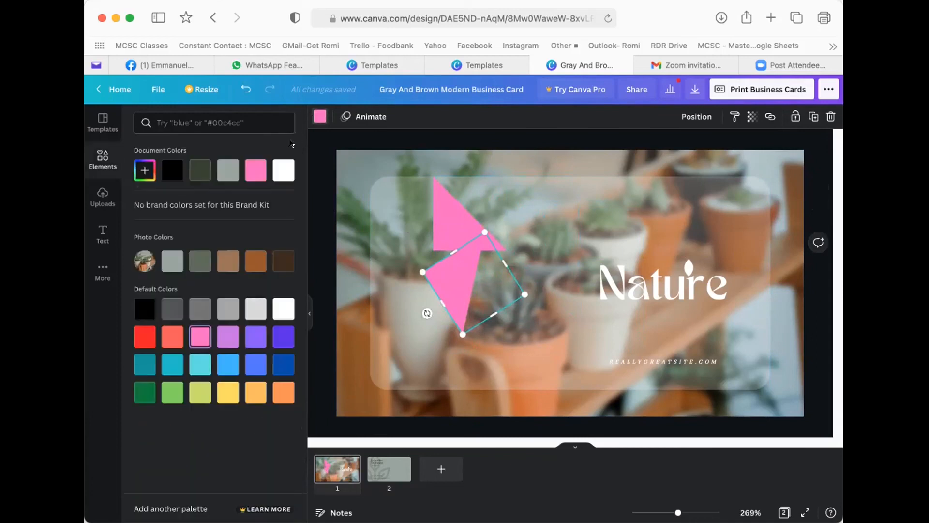
{"action": "left_click", "coordinate": [256, 333]}
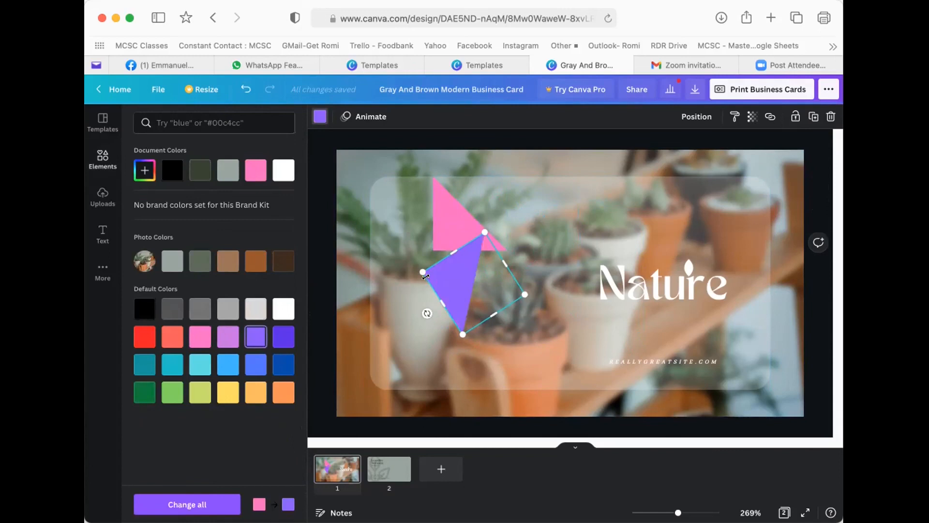
- Add another purple copy rotated to about 169° beside the other triangles
{"action": "left_click", "coordinate": [813, 116]}
{"action": "left_click_drag", "start_coordinate": [452, 335], "coordinate": [402, 261]}
{"action": "left_click_drag", "start_coordinate": [376, 300], "coordinate": [400, 219]}
{"action": "left_click_drag", "start_coordinate": [425, 250], "coordinate": [402, 281]}
{"action": "left_click_drag", "start_coordinate": [371, 242], "coordinate": [389, 237]}
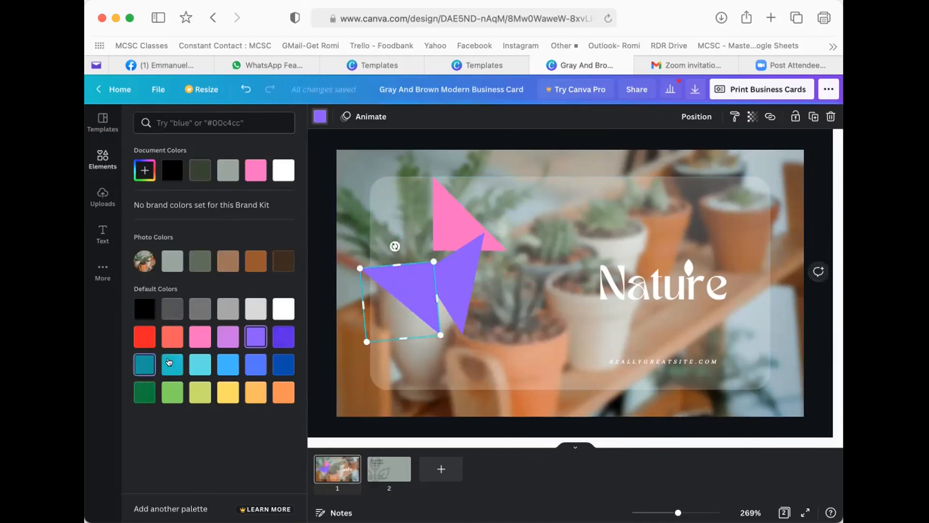
- Recolour the second purple copy teal and nudge it slightly up and right
{"action": "left_click", "coordinate": [145, 364]}
{"action": "left_click_drag", "start_coordinate": [408, 283], "coordinate": [412, 280]}
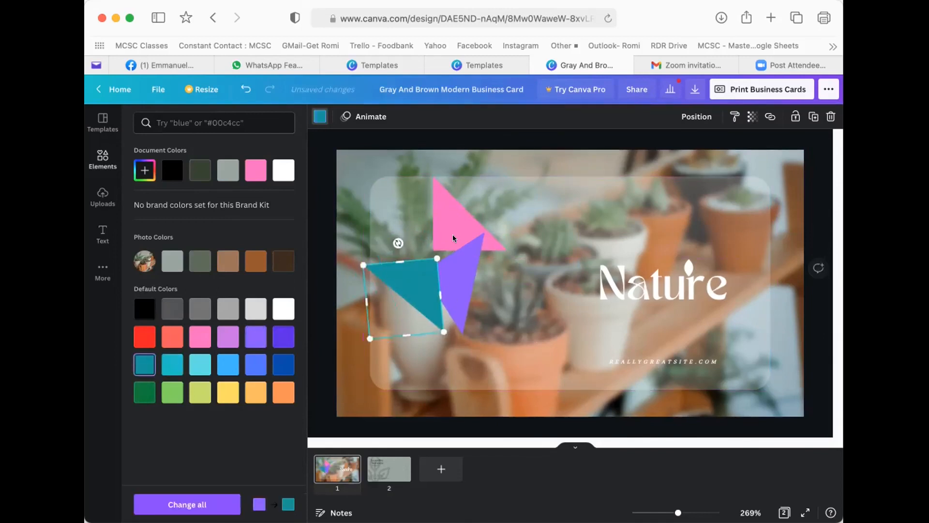
{"action": "left_click", "coordinate": [453, 237]}
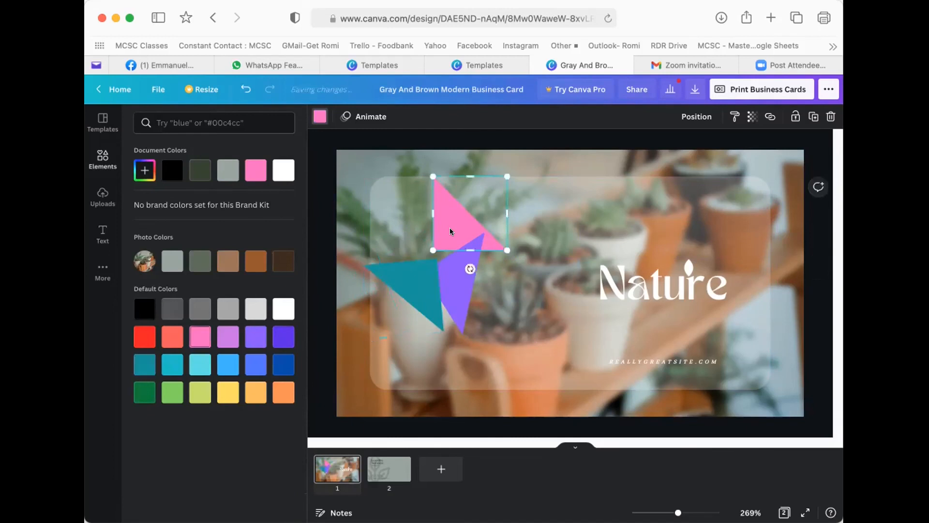
{"action": "left_click", "coordinate": [407, 282]}
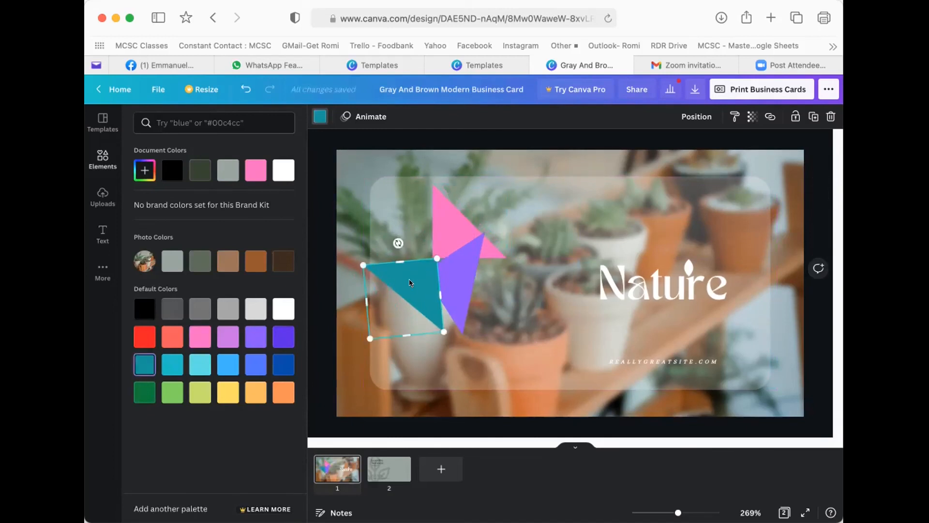
- Duplicate the teal triangle, move the copy up-left, and make it red
{"action": "left_click", "coordinate": [814, 117]}
{"action": "left_click_drag", "start_coordinate": [431, 280], "coordinate": [412, 237]}
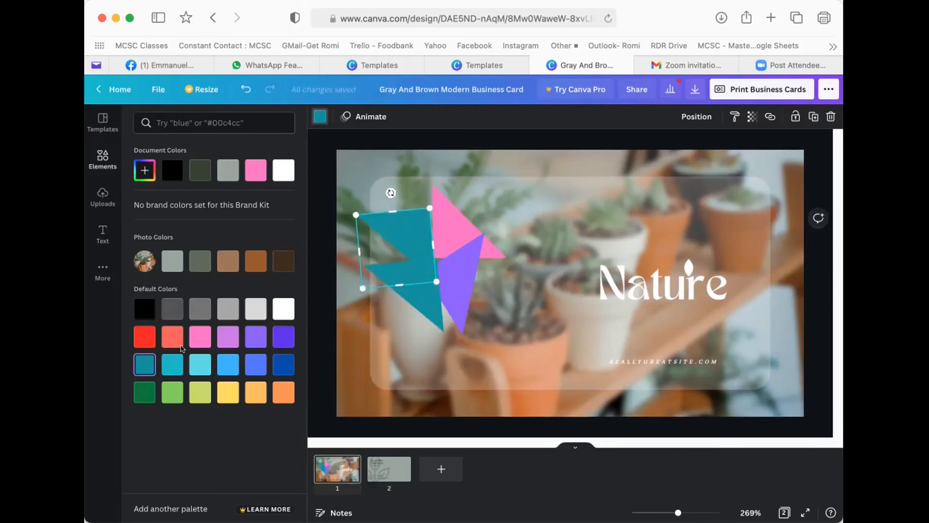
{"action": "left_click", "coordinate": [144, 337]}
{"action": "left_click", "coordinate": [510, 274]}
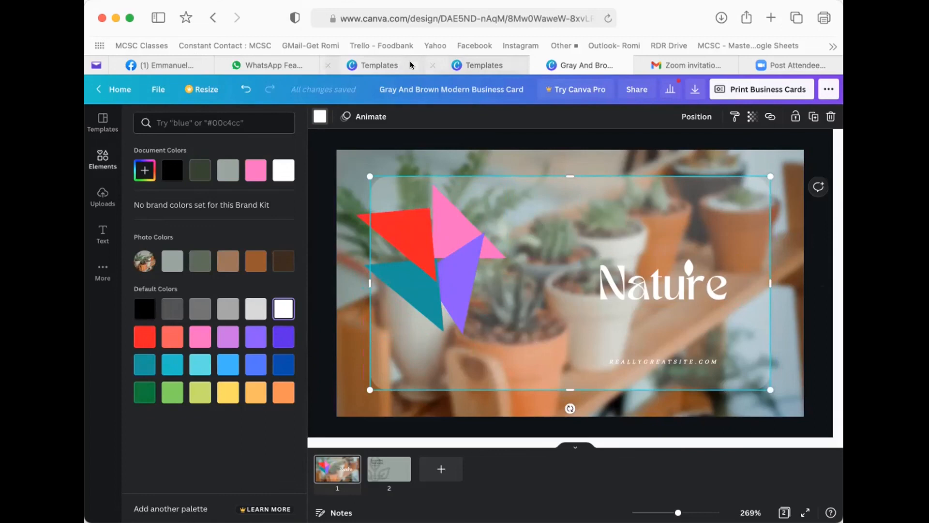
{"action": "mouse_move", "coordinate": [383, 65]}
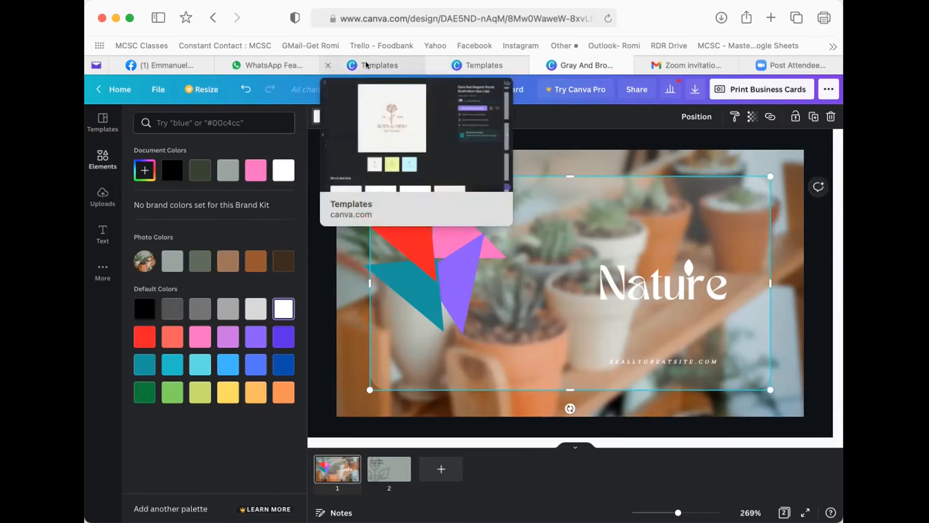
- Close the template preview, check the card's Elements and More panels, then go to Canva home
{"action": "left_click", "coordinate": [366, 63]}
{"action": "left_click", "coordinate": [820, 91]}
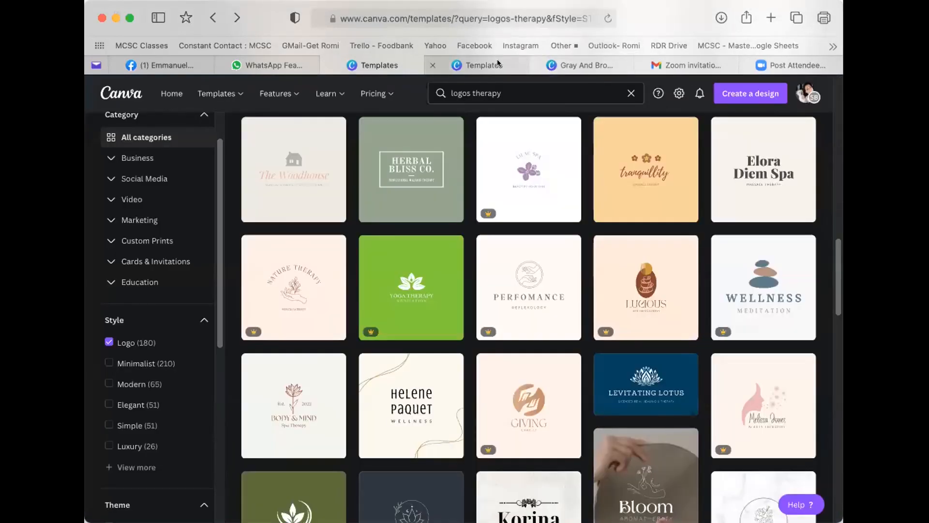
{"action": "left_click", "coordinate": [577, 60]}
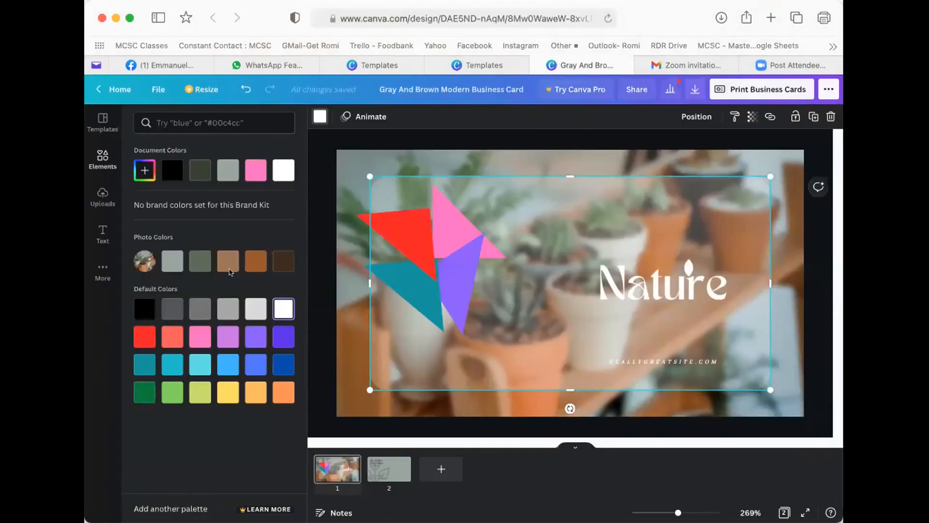
{"action": "left_click", "coordinate": [103, 159]}
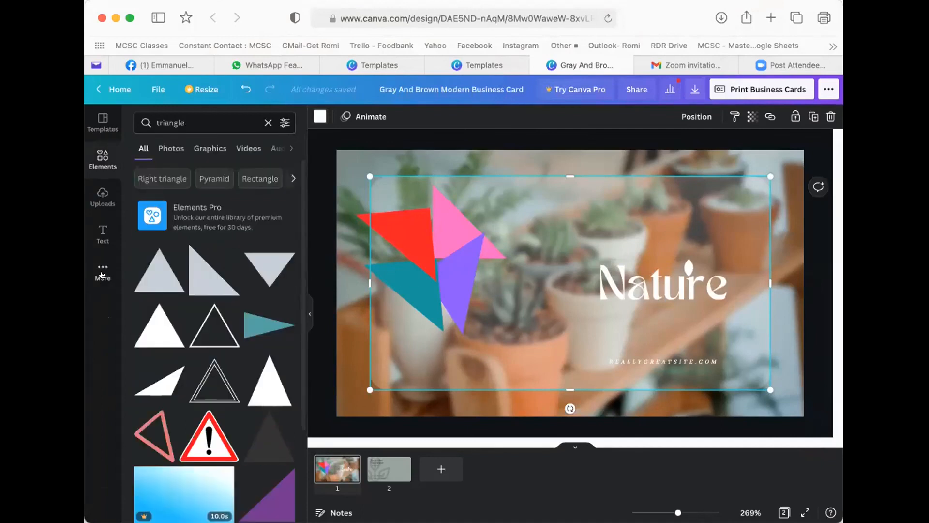
{"action": "left_click", "coordinate": [102, 273]}
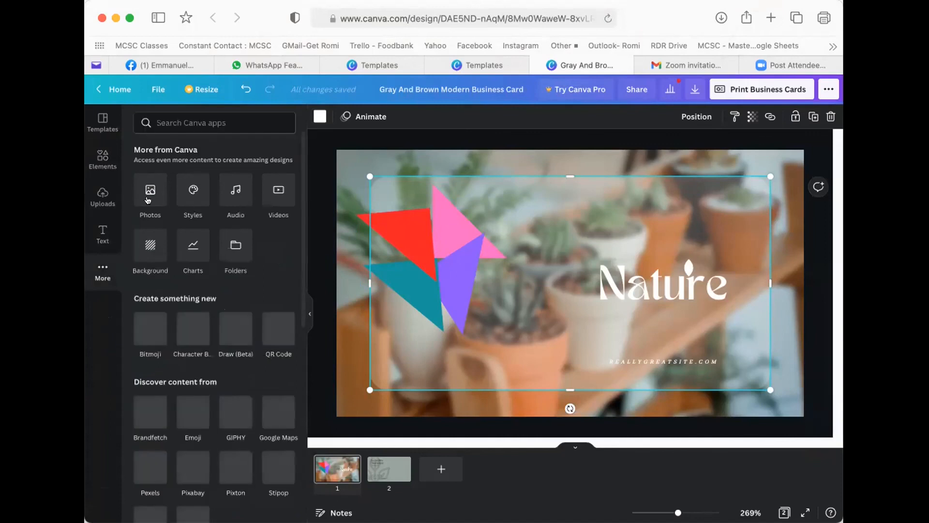
{"action": "scroll", "coordinate": [190, 409], "scroll_direction": "down", "scroll_amount": 3}
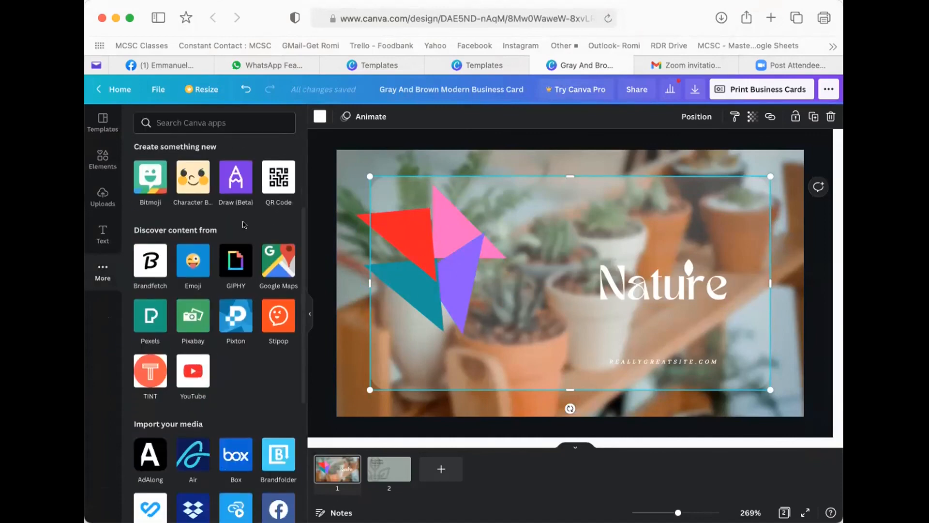
{"action": "left_click", "coordinate": [383, 62]}
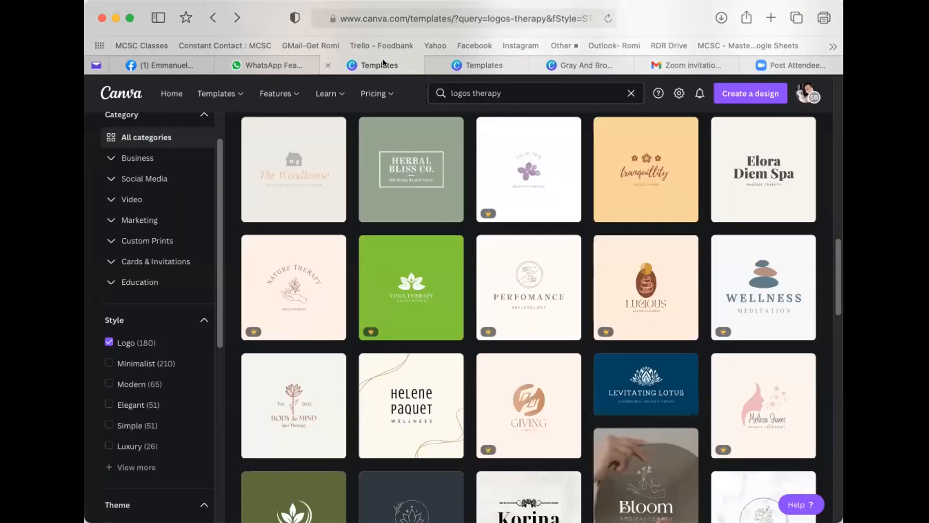
{"action": "left_click", "coordinate": [174, 90]}
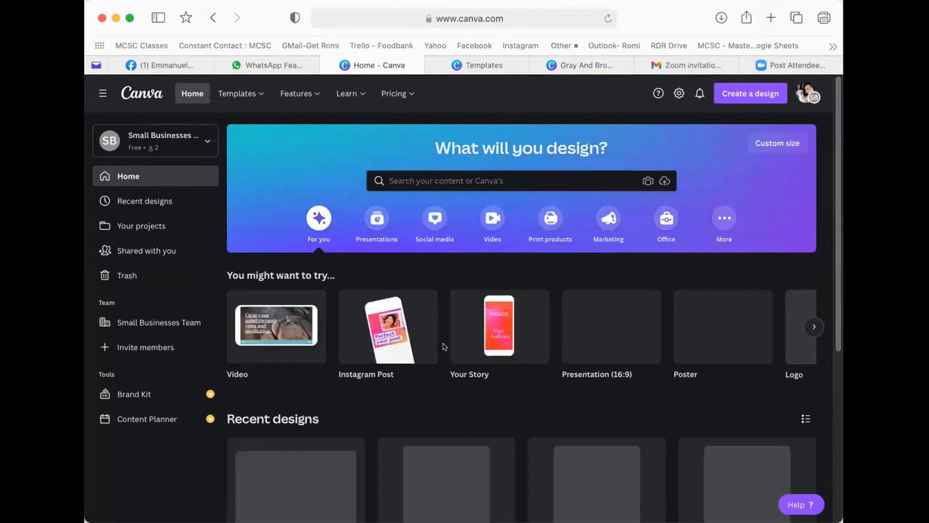
- Copy the Body & Mind Therapy logo from the Dark Red Elegant Floral Spa Logo design
{"action": "scroll", "coordinate": [455, 380], "scroll_direction": "down", "scroll_amount": 5}
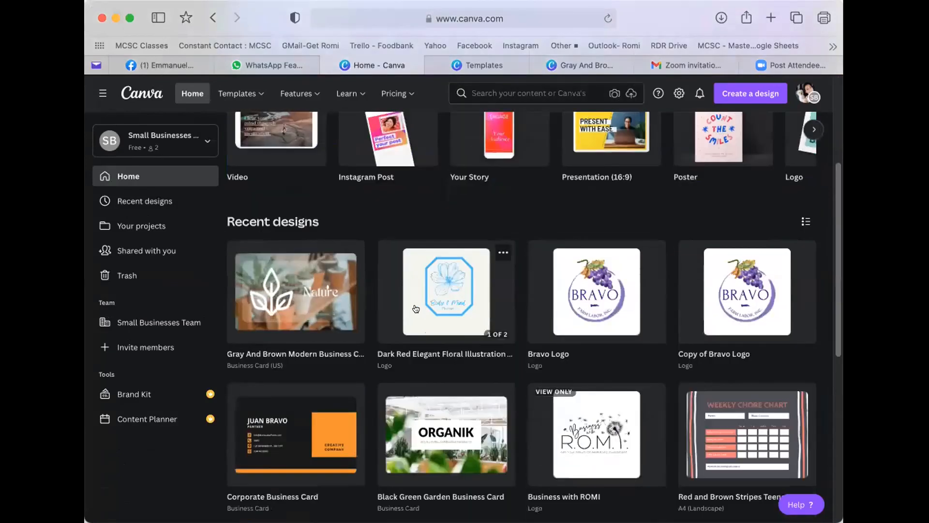
{"action": "left_click", "coordinate": [415, 309]}
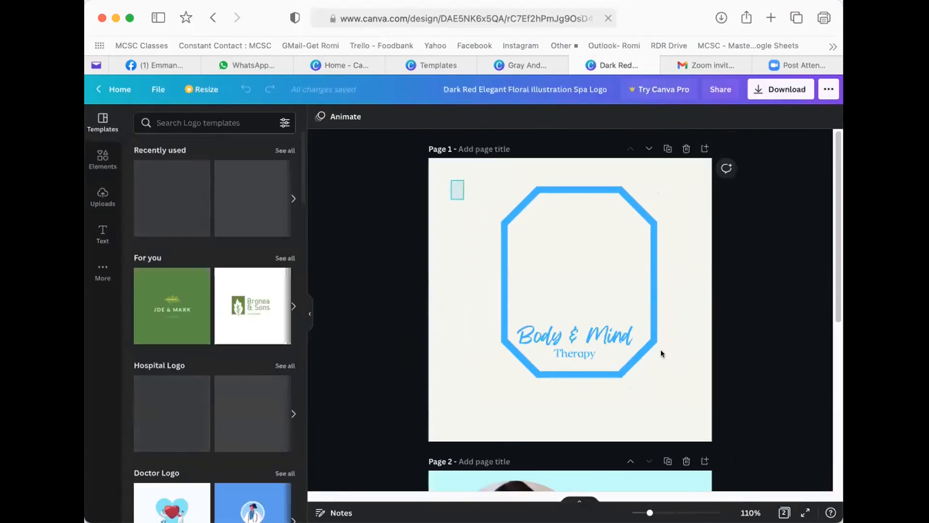
{"action": "left_click", "coordinate": [596, 337]}
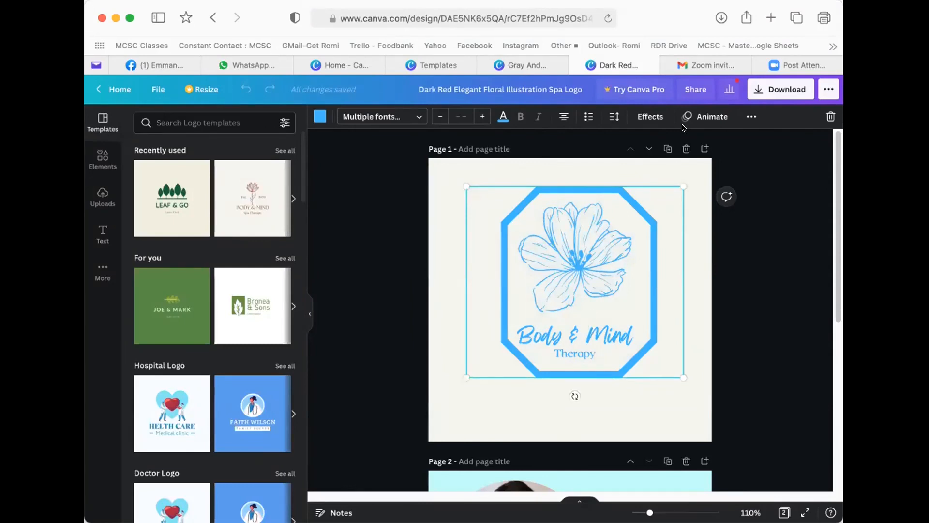
{"action": "left_click", "coordinate": [518, 60]}
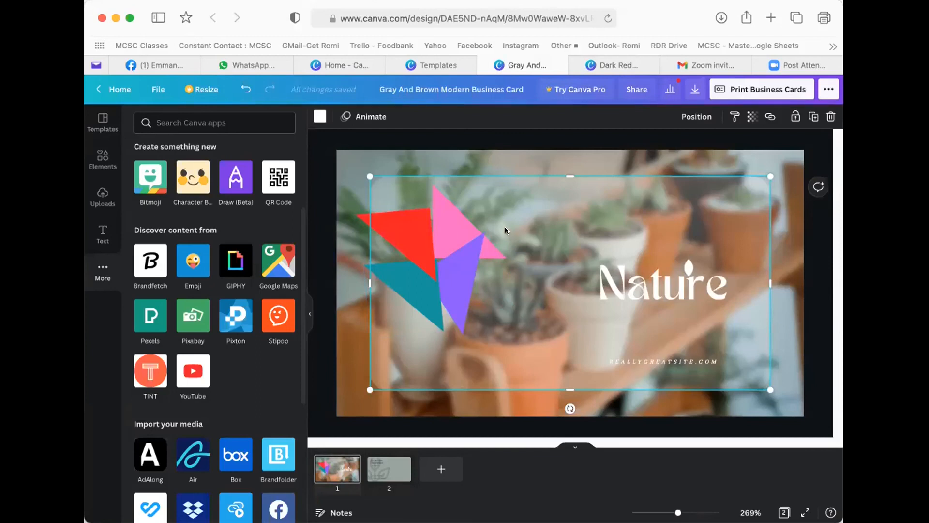
- Paste the Body & Mind Therapy logo onto the card, shrink it and centre it
{"action": "key", "text": "super+v"}
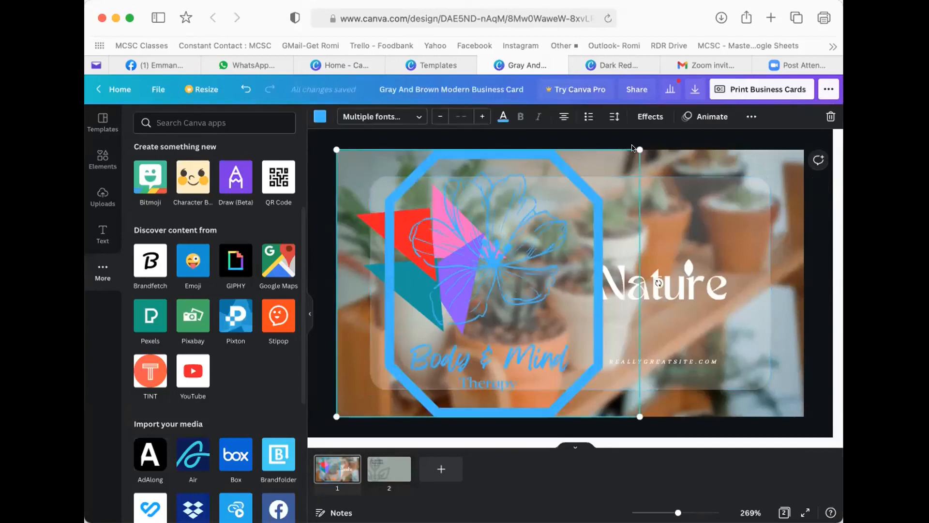
{"action": "left_click_drag", "start_coordinate": [640, 150], "coordinate": [497, 273]}
{"action": "left_click_drag", "start_coordinate": [416, 329], "coordinate": [563, 266]}
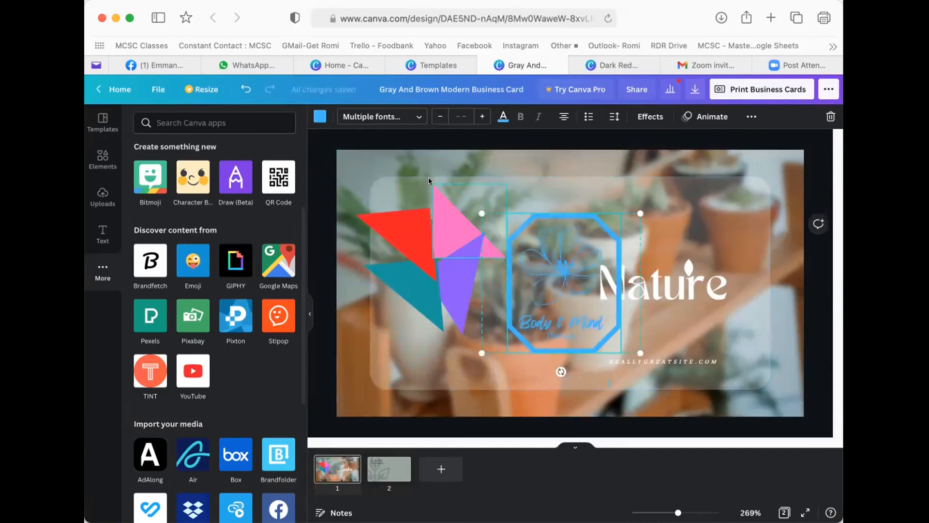
- Delete the red, pink, teal and purple pinwheel triangles
{"action": "left_click", "coordinate": [408, 242]}
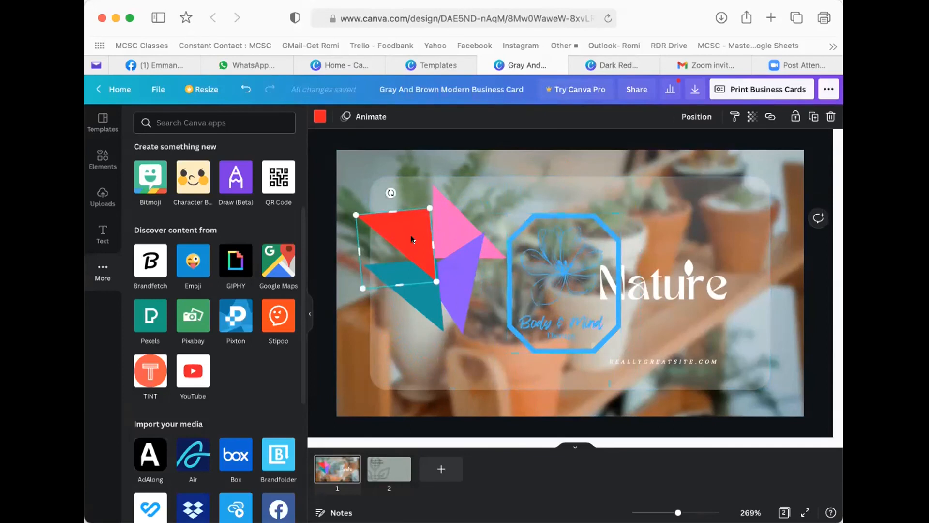
{"action": "key", "text": "Delete"}
{"action": "left_click", "coordinate": [440, 232]}
{"action": "key", "text": "Delete"}
{"action": "left_click", "coordinate": [413, 295]}
{"action": "key", "text": "Delete"}
{"action": "left_click", "coordinate": [464, 283]}
{"action": "key", "text": "Delete"}
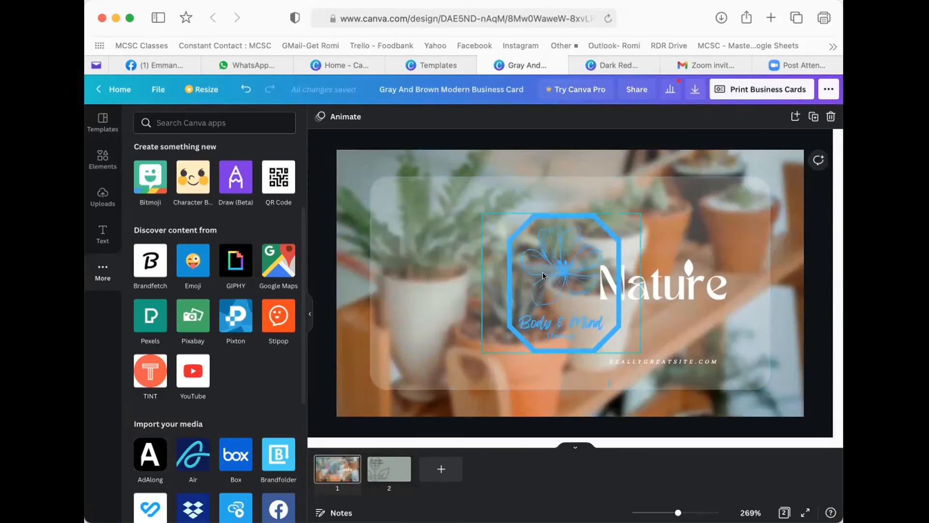
- Move the logo into the pinwheel's spot and turn its text and octagon frame white
{"action": "left_click_drag", "start_coordinate": [542, 272], "coordinate": [466, 262]}
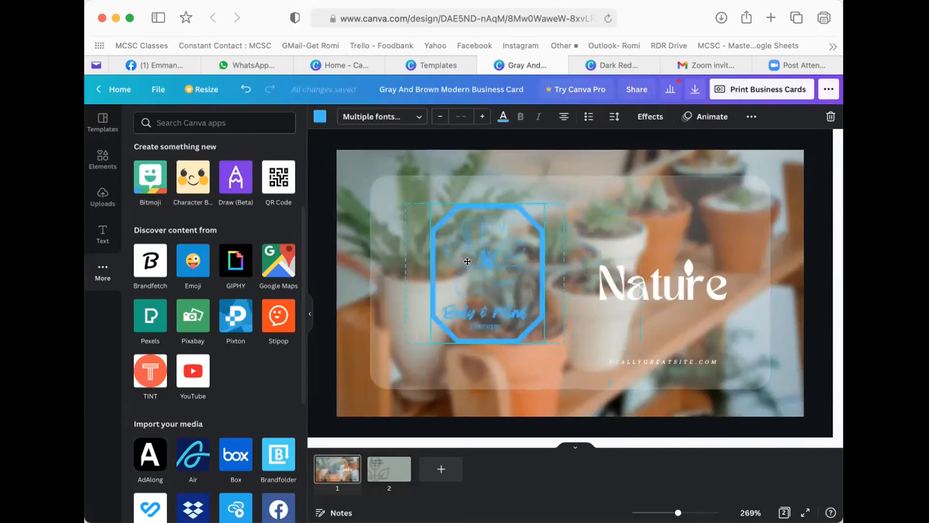
{"action": "left_click", "coordinate": [503, 117]}
{"action": "left_click", "coordinate": [283, 167]}
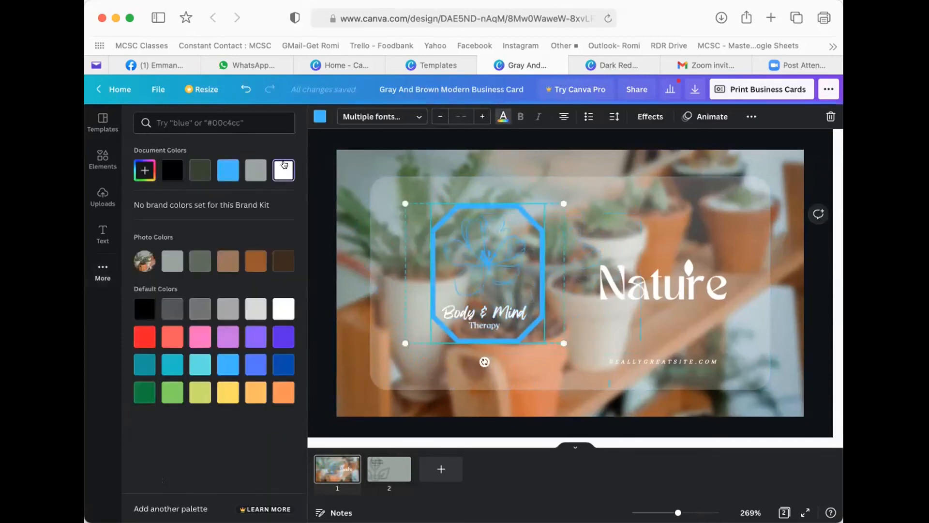
{"action": "left_click", "coordinate": [315, 116]}
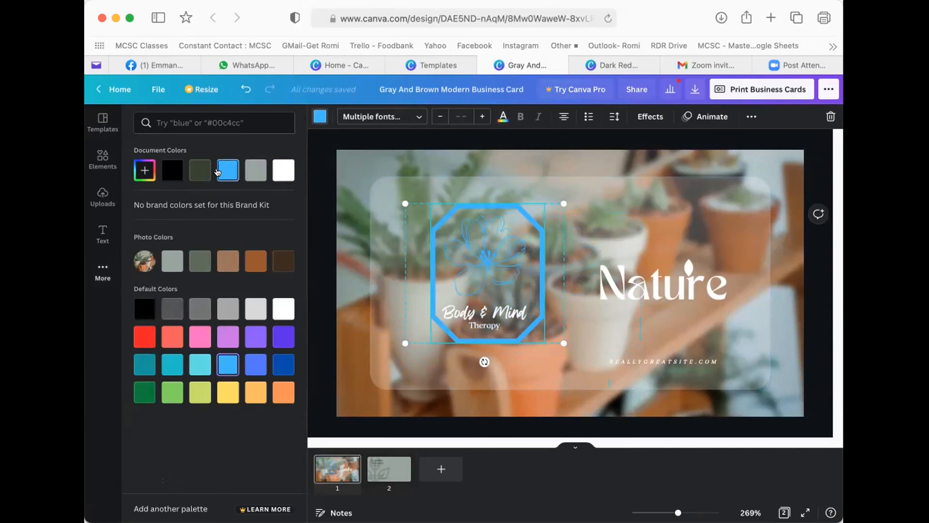
{"action": "left_click", "coordinate": [275, 174]}
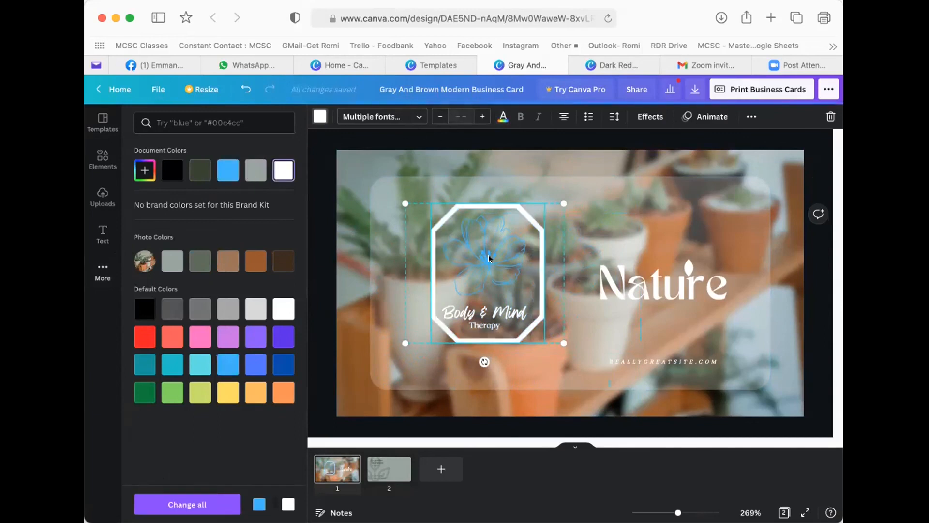
{"action": "left_click", "coordinate": [584, 187]}
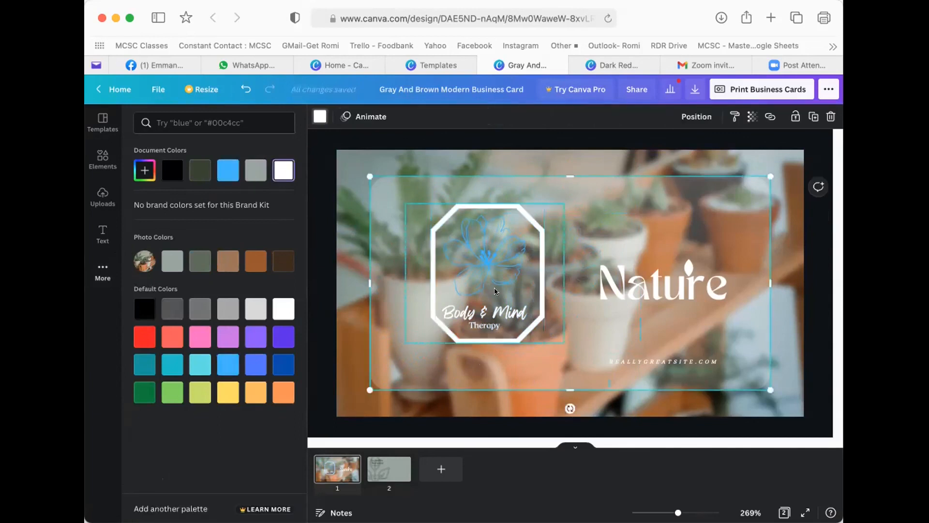
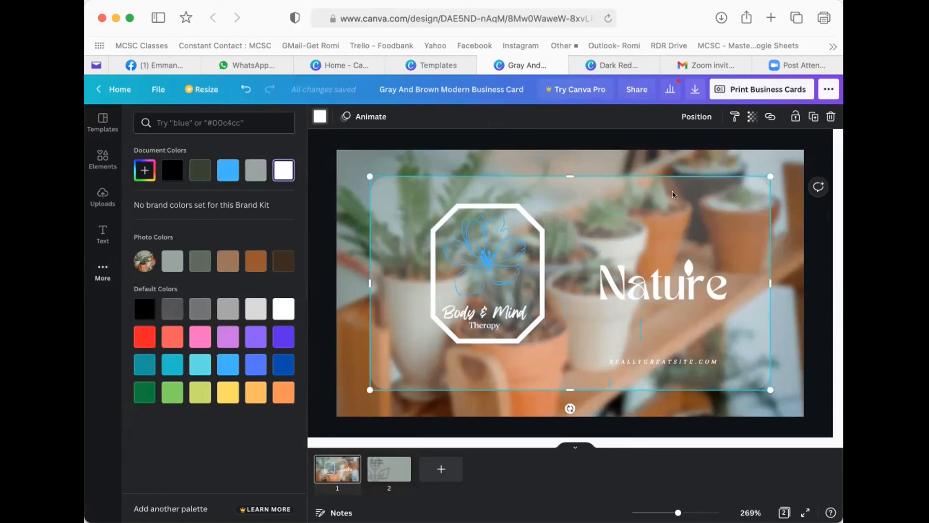
- Make the card's backdrop panel black and set its transparency to 46
{"action": "left_click", "coordinate": [430, 188]}
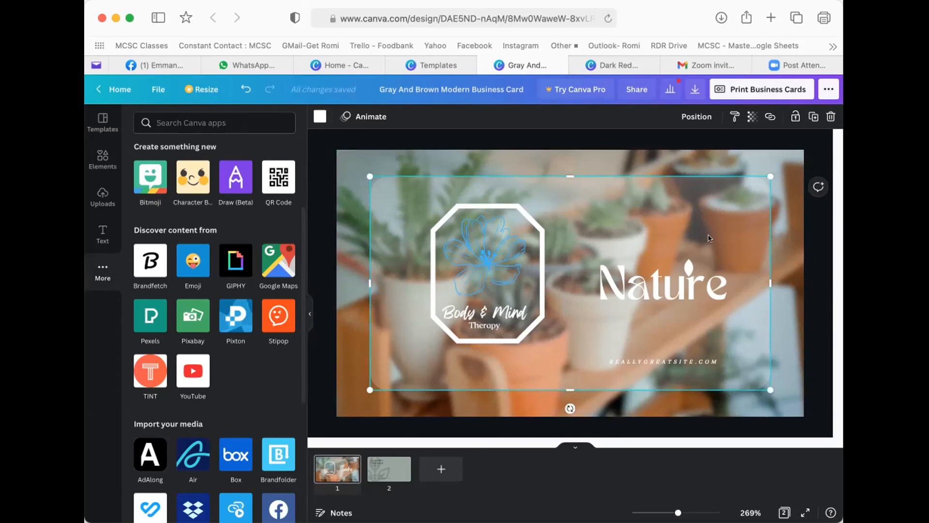
{"action": "left_click", "coordinate": [320, 116]}
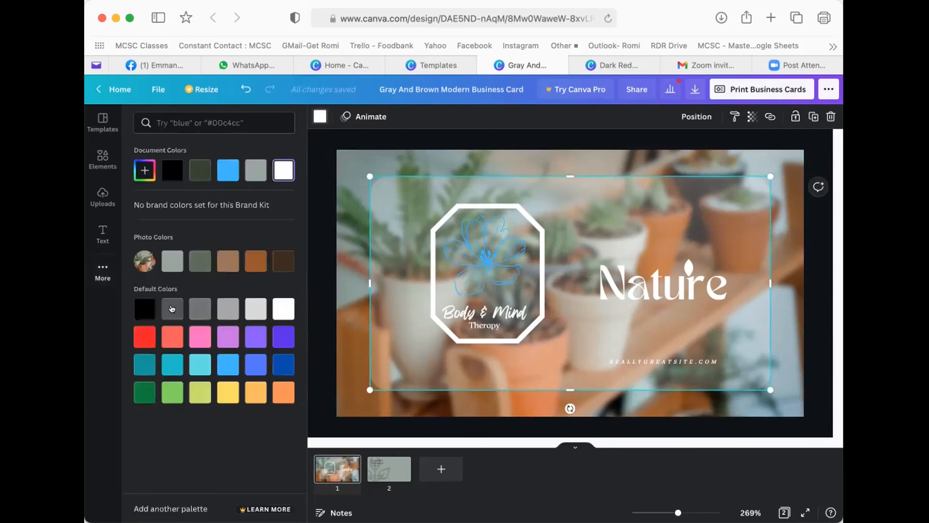
{"action": "left_click", "coordinate": [166, 306]}
{"action": "left_click", "coordinate": [148, 309]}
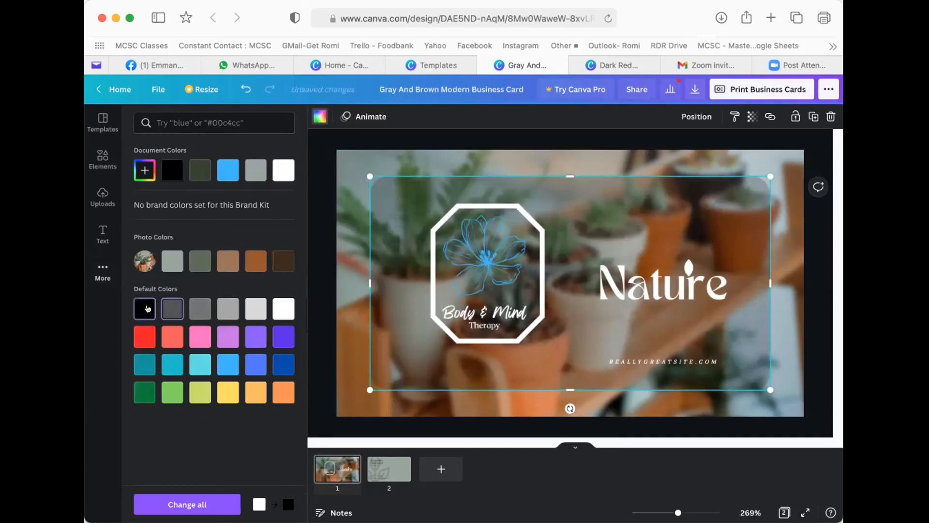
{"action": "left_click", "coordinate": [747, 116]}
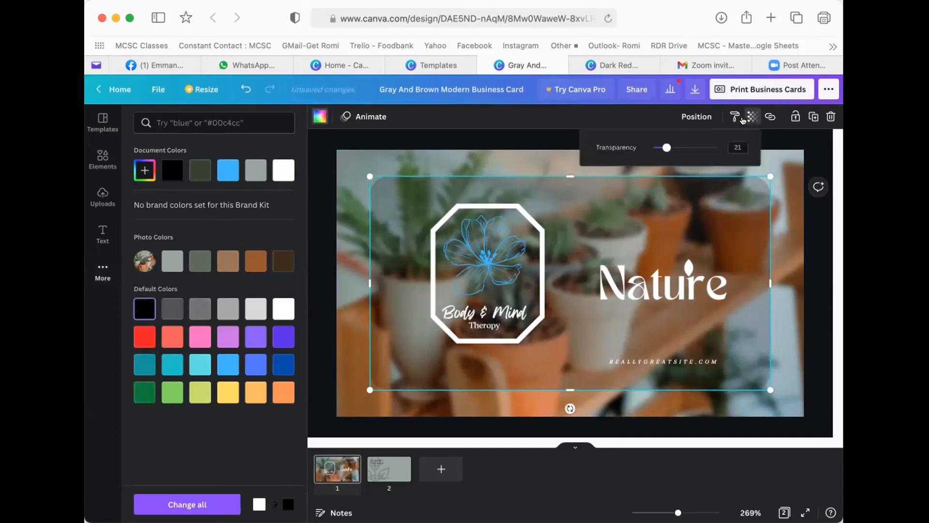
{"action": "mouse_move", "coordinate": [676, 146]}
{"action": "left_mouse_down"}
{"action": "mouse_move", "coordinate": [702, 146]}
{"action": "mouse_move", "coordinate": [644, 145]}
{"action": "mouse_move", "coordinate": [681, 146]}
{"action": "left_mouse_up"}
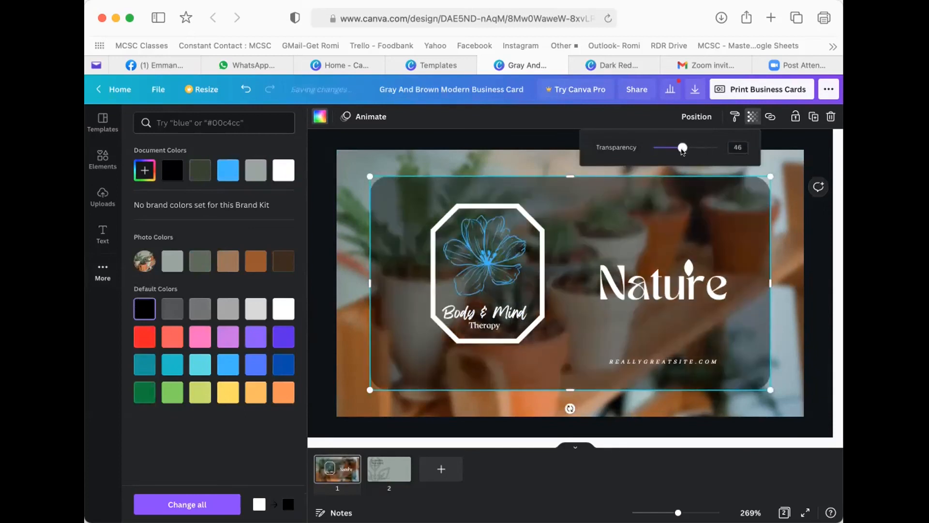
{"action": "left_click", "coordinate": [504, 171]}
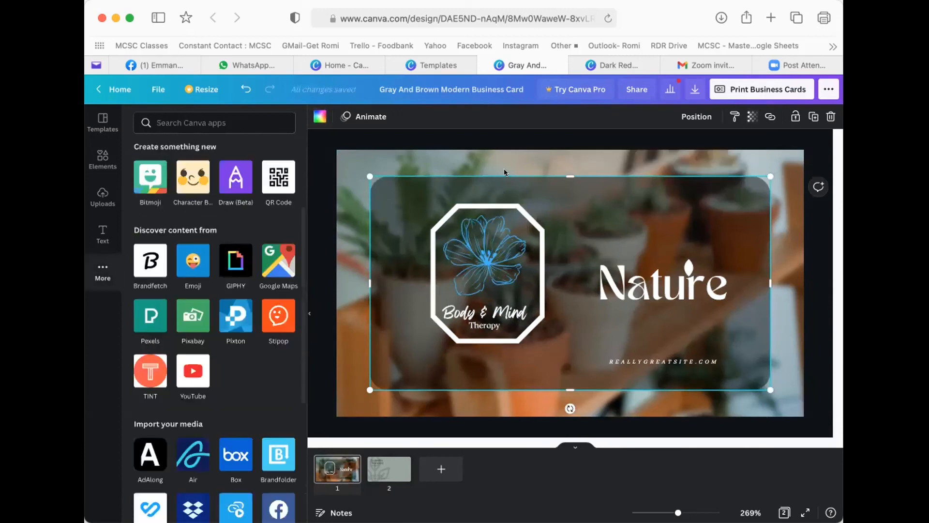
{"action": "left_click", "coordinate": [781, 209]}
- Drag the Nature heading higher on the black panel, then select the background plant photo
{"action": "left_click", "coordinate": [670, 286]}
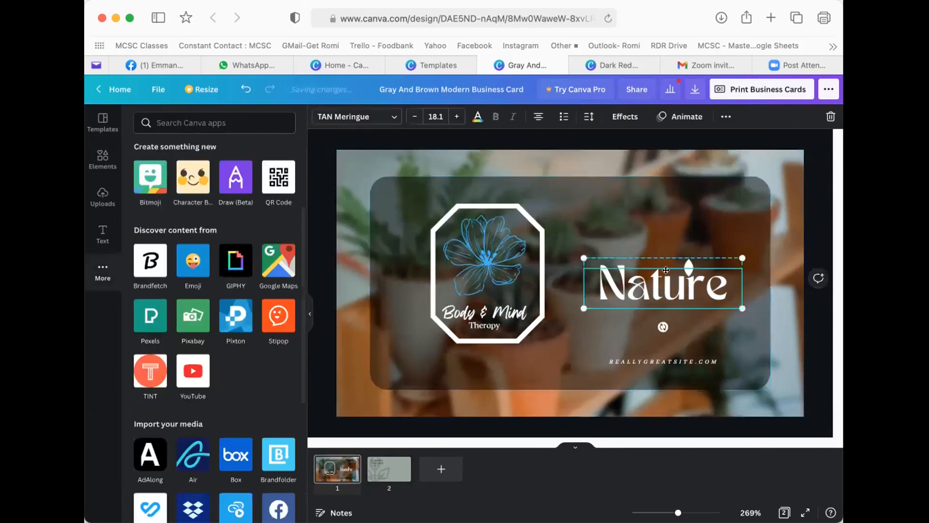
{"action": "left_click_drag", "start_coordinate": [671, 286], "coordinate": [666, 228]}
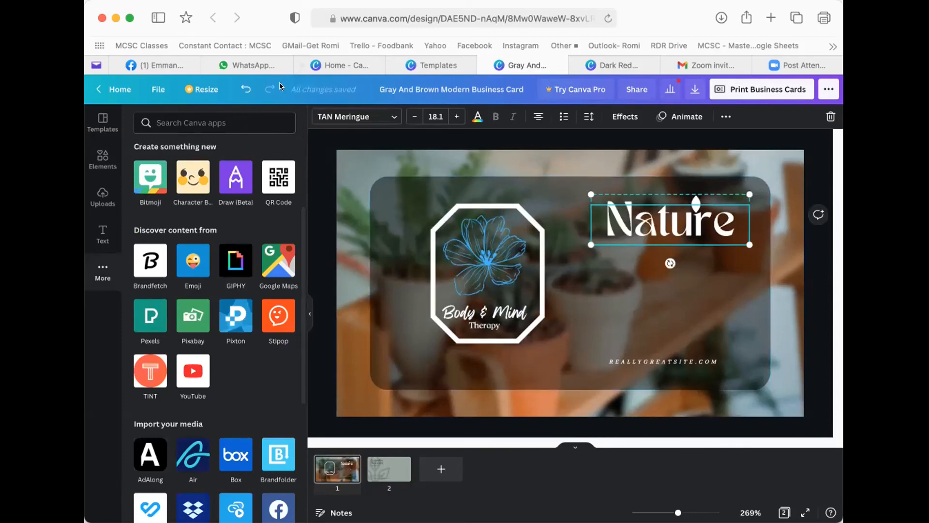
{"action": "left_click", "coordinate": [429, 64]}
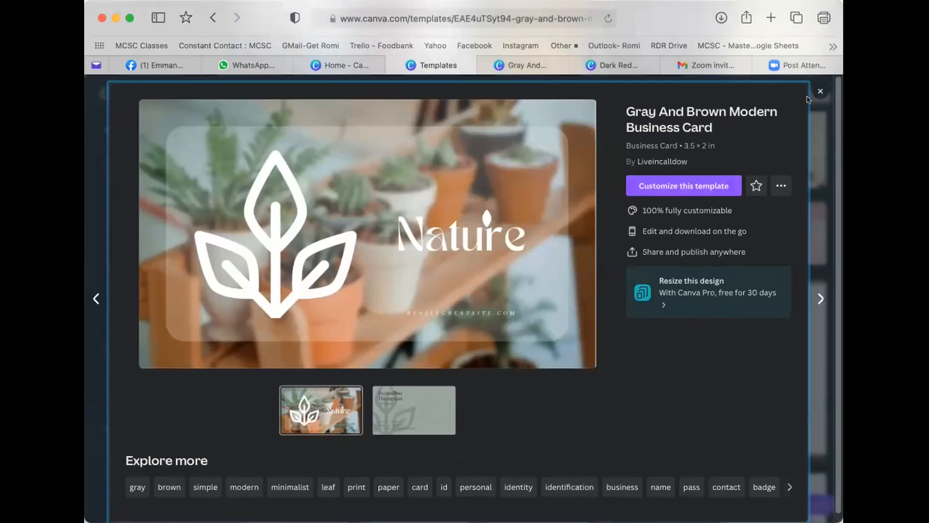
{"action": "left_click", "coordinate": [523, 65]}
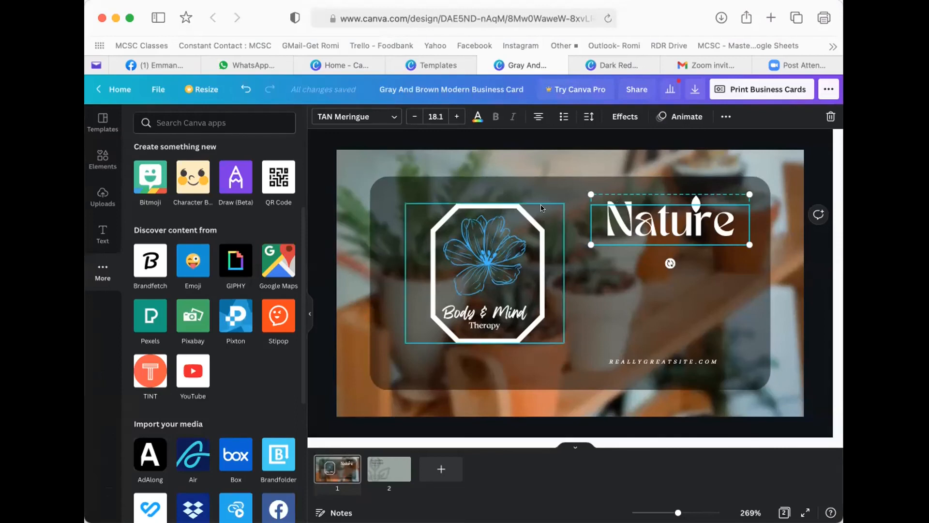
{"action": "left_click", "coordinate": [391, 155]}
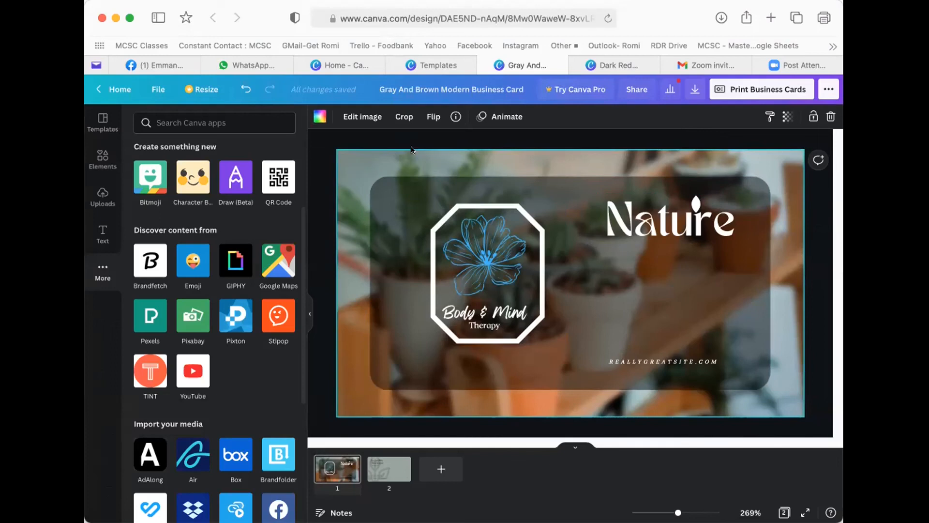
- Detach the plant photo from the background and move it over the card's right side
{"action": "right_click", "coordinate": [354, 161]}
{"action": "left_click", "coordinate": [353, 158]}
{"action": "right_click", "coordinate": [401, 155]}
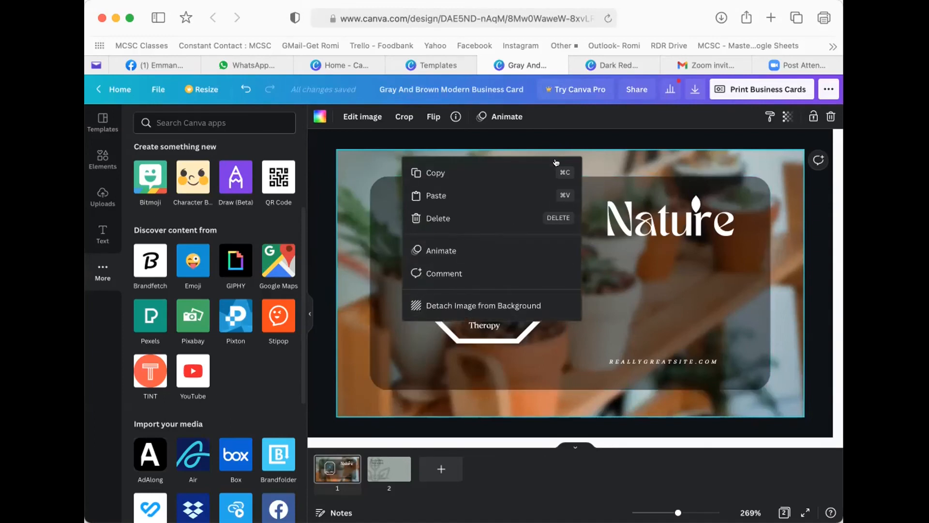
{"action": "left_click", "coordinate": [463, 305]}
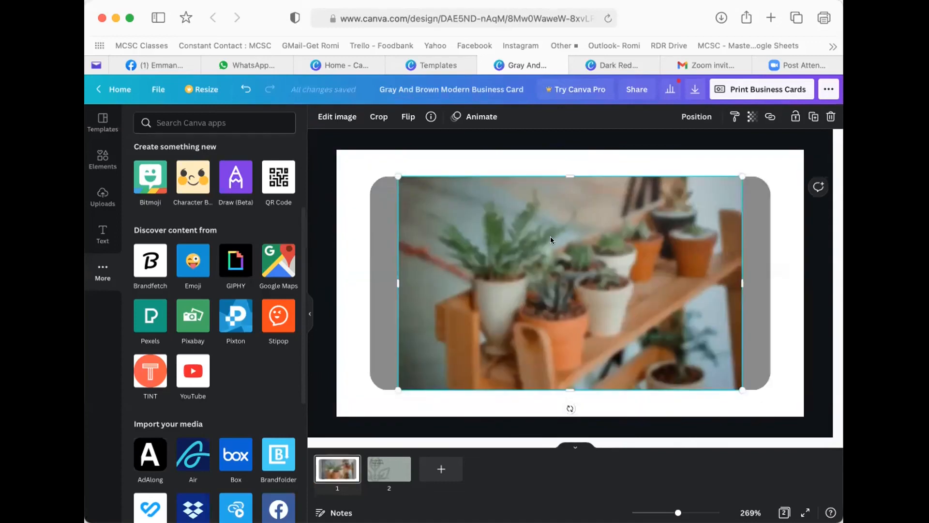
{"action": "left_click_drag", "start_coordinate": [608, 226], "coordinate": [670, 209]}
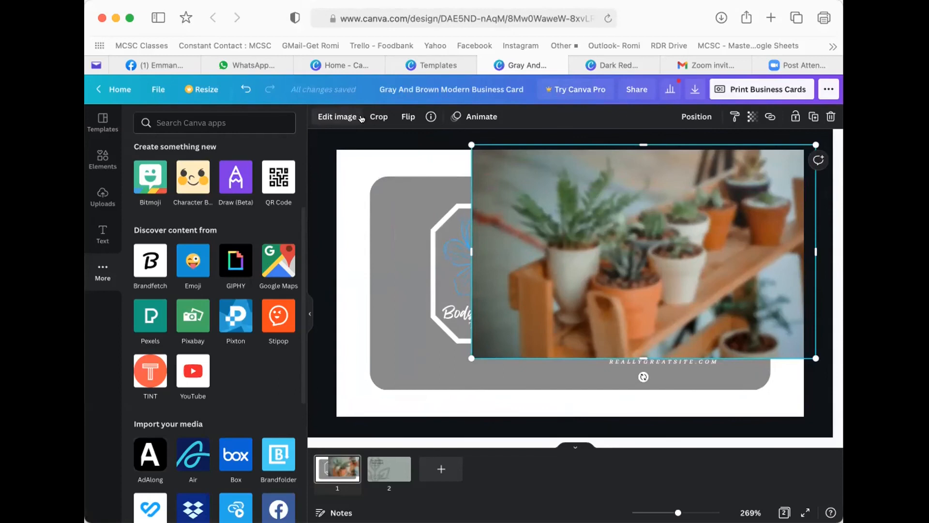
- Reset the plant photo's blur adjustment from 8 to 0
{"action": "left_click", "coordinate": [334, 116]}
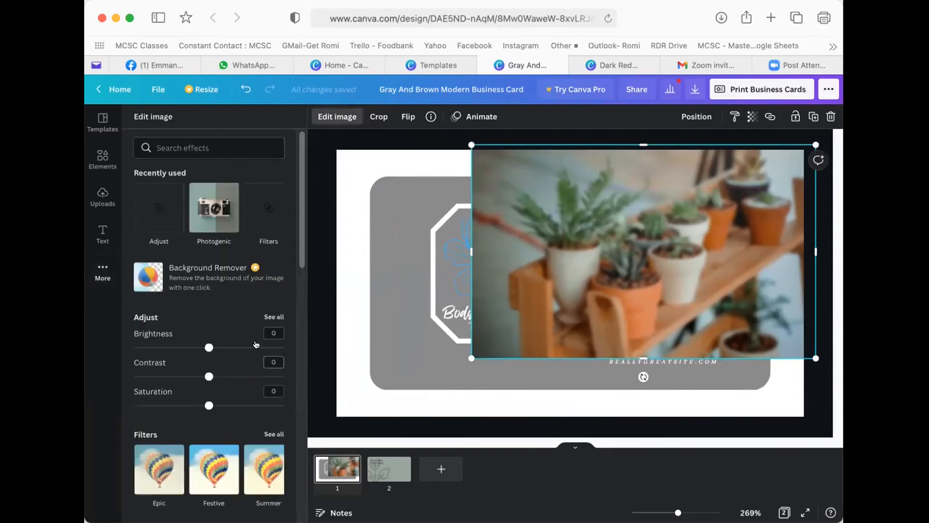
{"action": "left_click", "coordinate": [274, 316]}
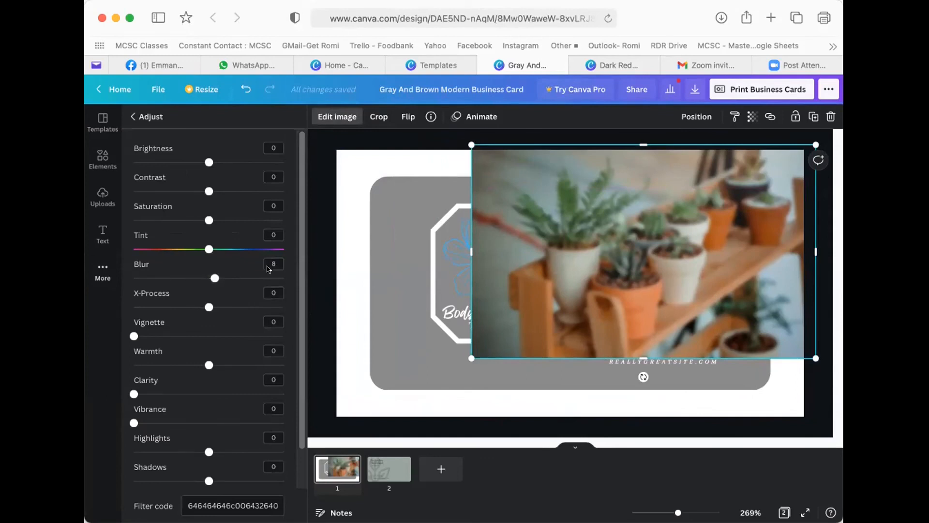
{"action": "left_click_drag", "start_coordinate": [207, 277], "coordinate": [204, 277]}
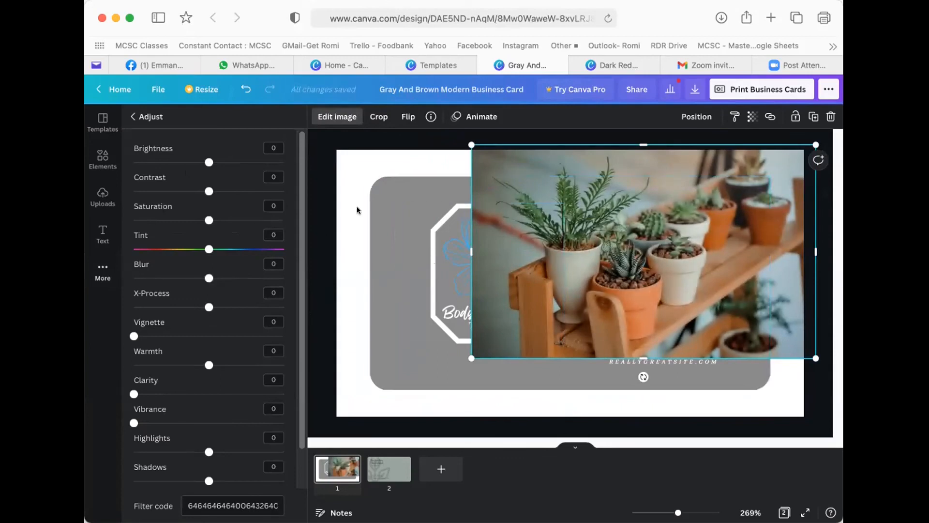
- Move the Body & Mind logo group left and ungroup its parts
{"action": "left_click", "coordinate": [368, 152]}
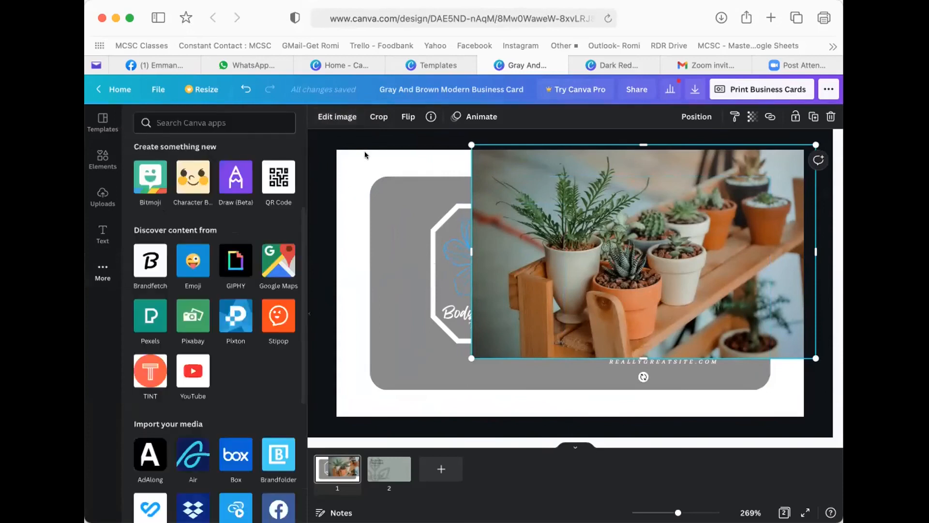
{"action": "left_click", "coordinate": [430, 253]}
{"action": "left_click_drag", "start_coordinate": [441, 254], "coordinate": [386, 248]}
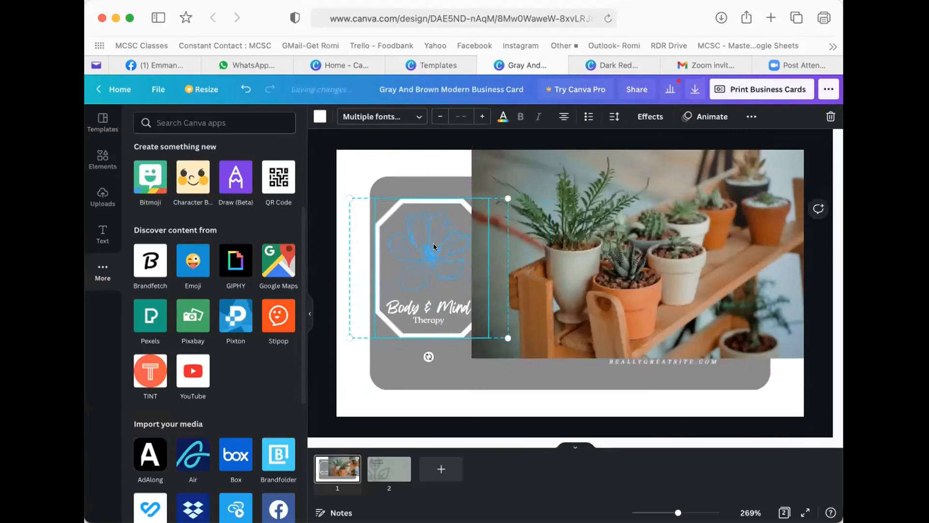
{"action": "left_click", "coordinate": [751, 116]}
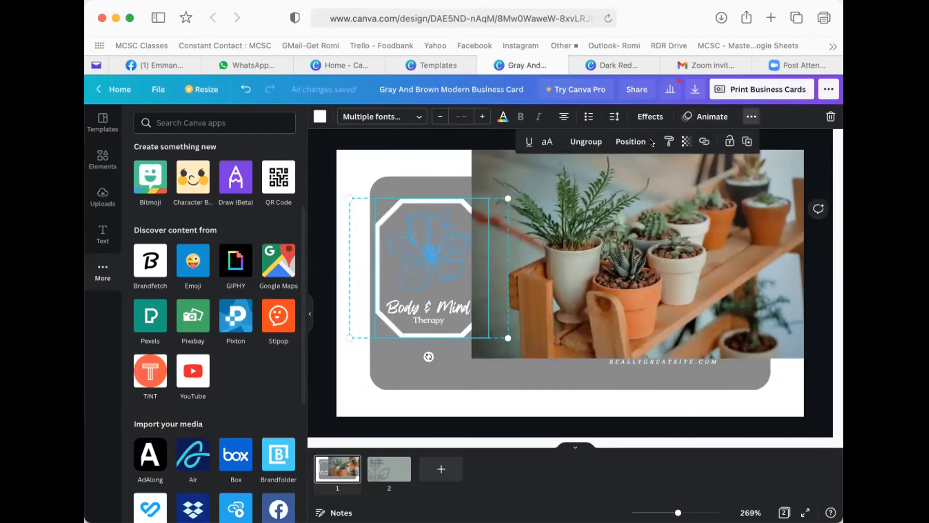
{"action": "left_click", "coordinate": [586, 141]}
- Delete the blue flower from inside the logo's octagon frame
{"action": "left_click", "coordinate": [442, 247]}
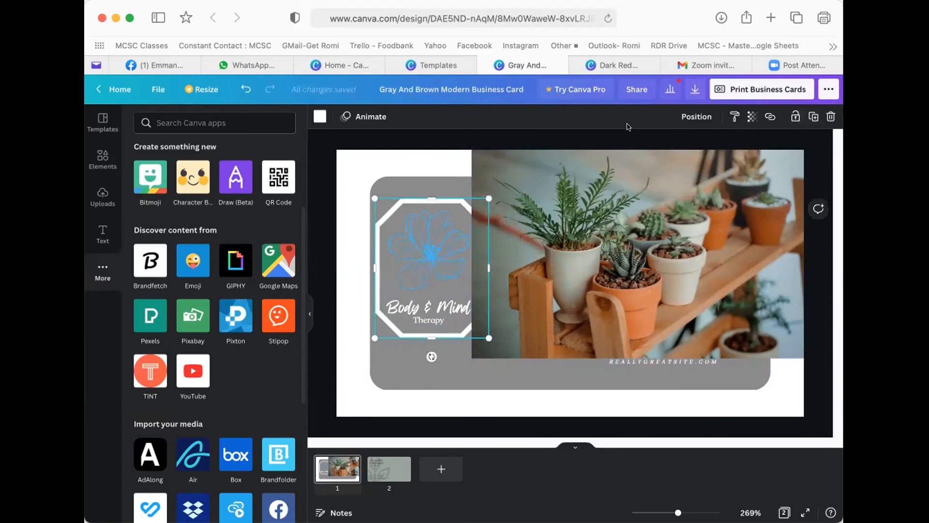
{"action": "left_click", "coordinate": [702, 117]}
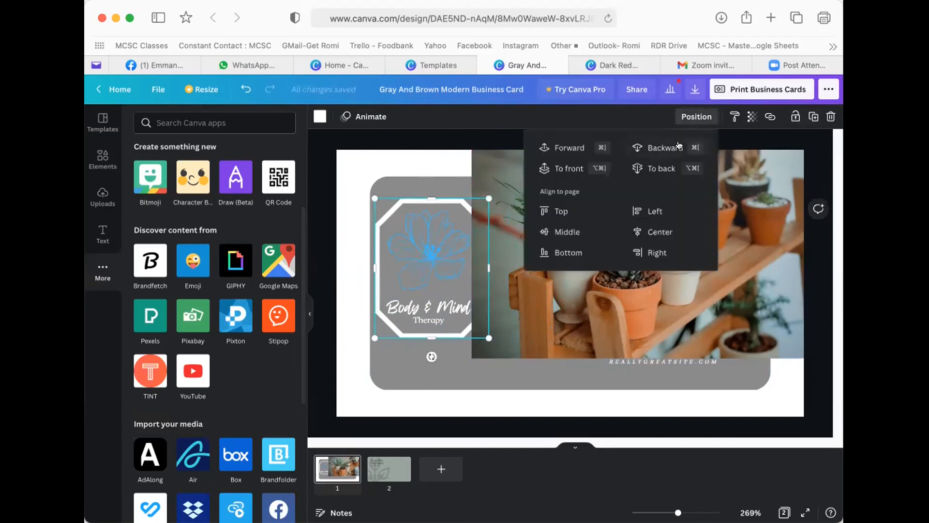
{"action": "left_click", "coordinate": [654, 146]}
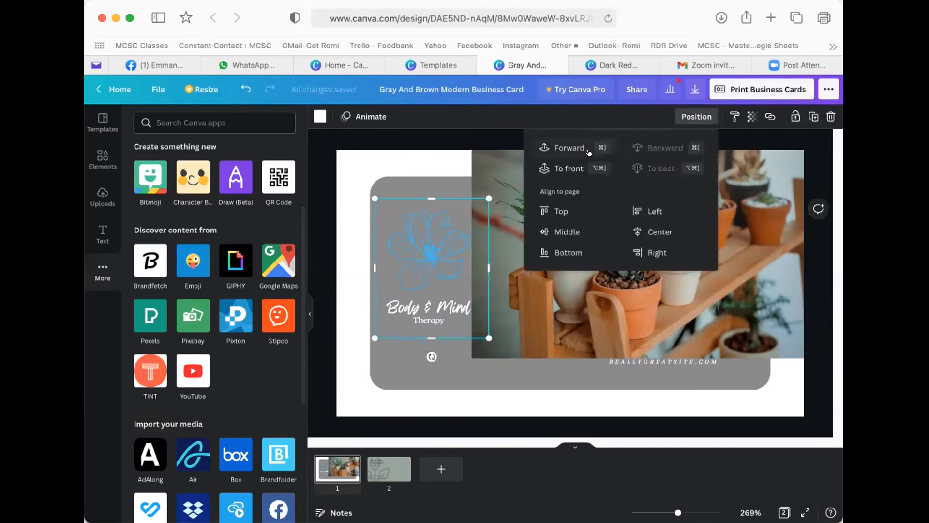
{"action": "left_click", "coordinate": [562, 147]}
{"action": "left_click", "coordinate": [444, 240]}
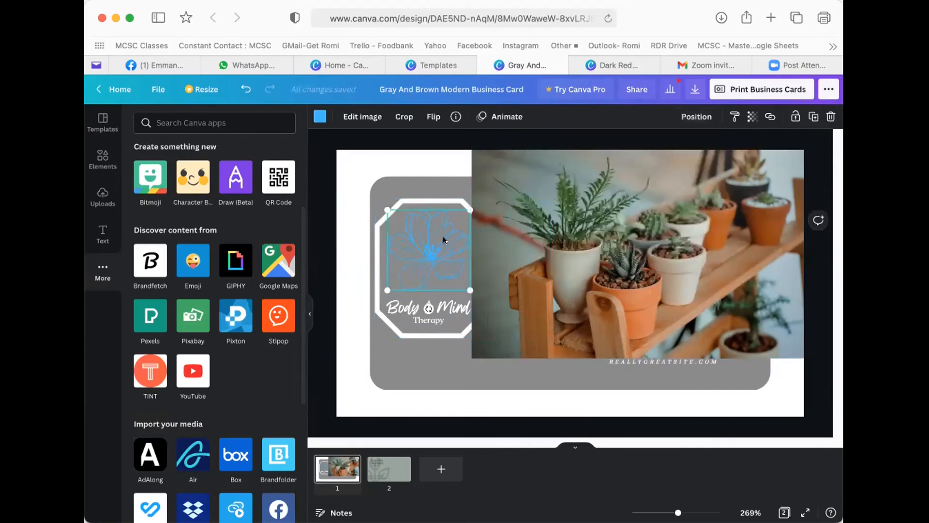
{"action": "key", "text": "Delete"}
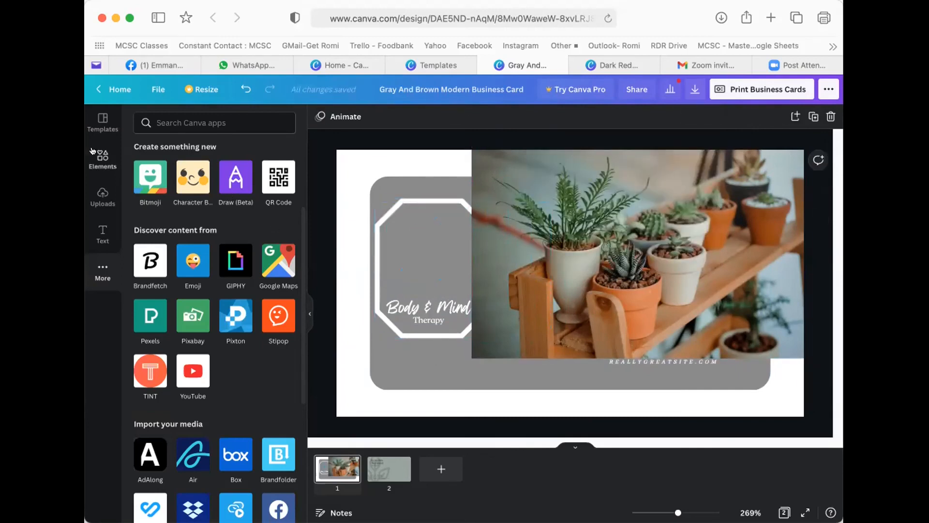
- Browse the full set of frame shapes in the Elements library
{"action": "left_click", "coordinate": [99, 157]}
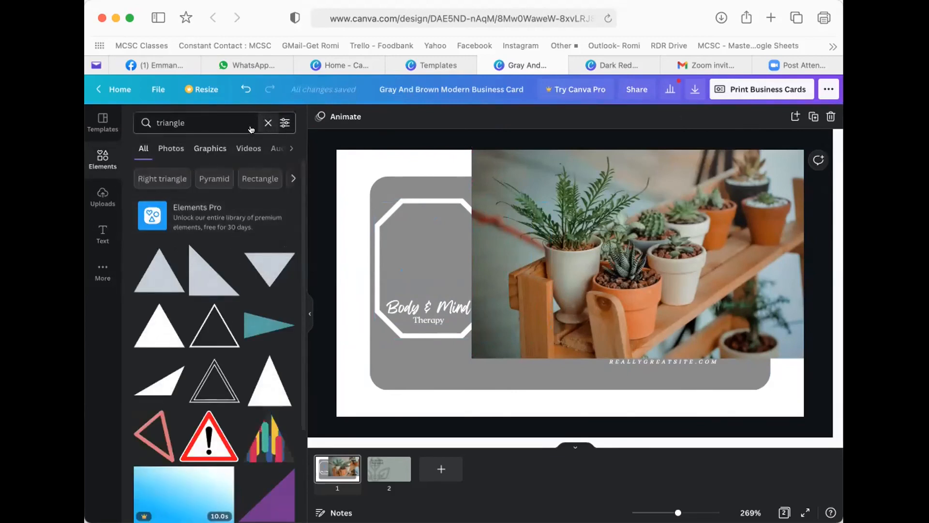
{"action": "left_click", "coordinate": [267, 122]}
{"action": "scroll", "coordinate": [215, 327], "scroll_direction": "down", "scroll_amount": 5}
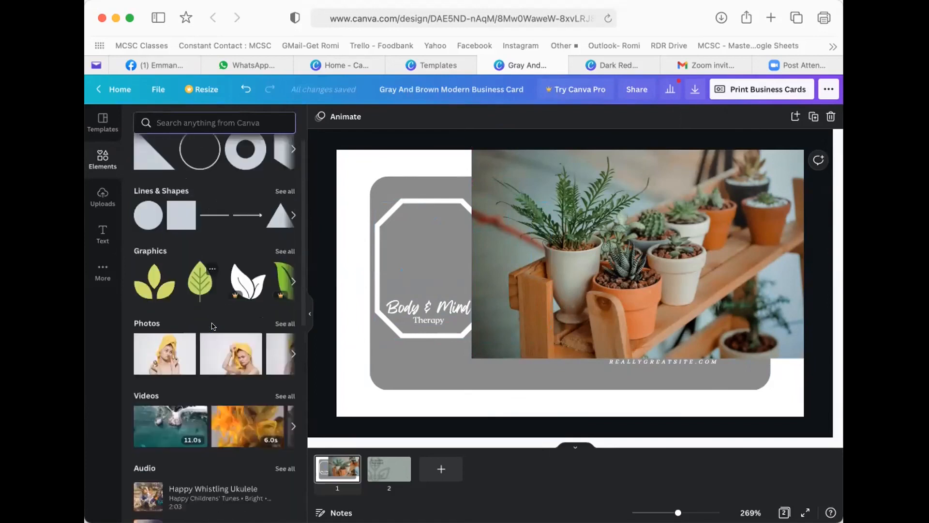
{"action": "scroll", "coordinate": [215, 327], "scroll_direction": "down", "scroll_amount": 5}
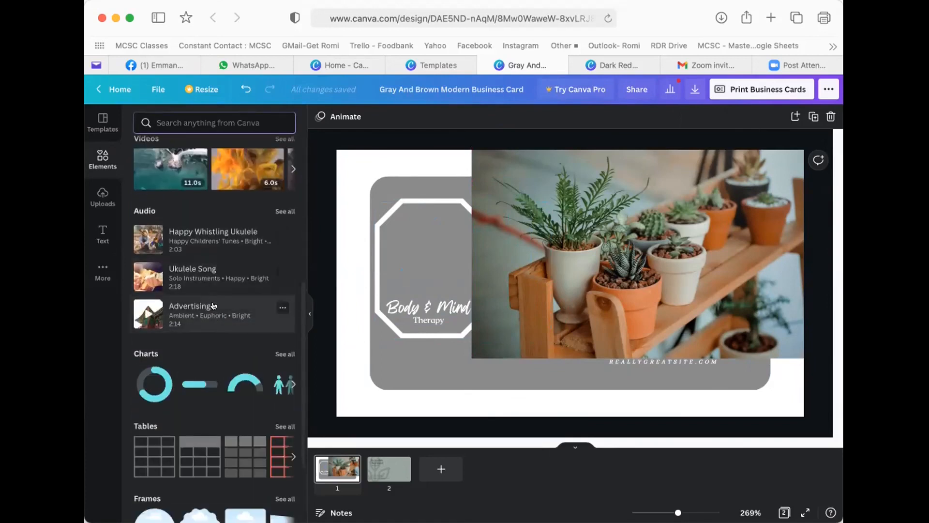
{"action": "left_click", "coordinate": [285, 385]}
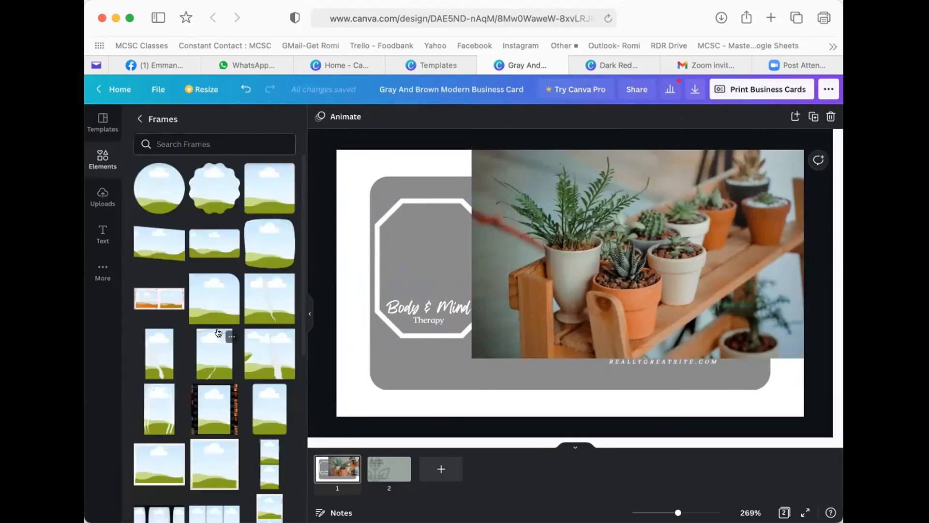
{"action": "scroll", "coordinate": [218, 333], "scroll_direction": "down", "scroll_amount": 2}
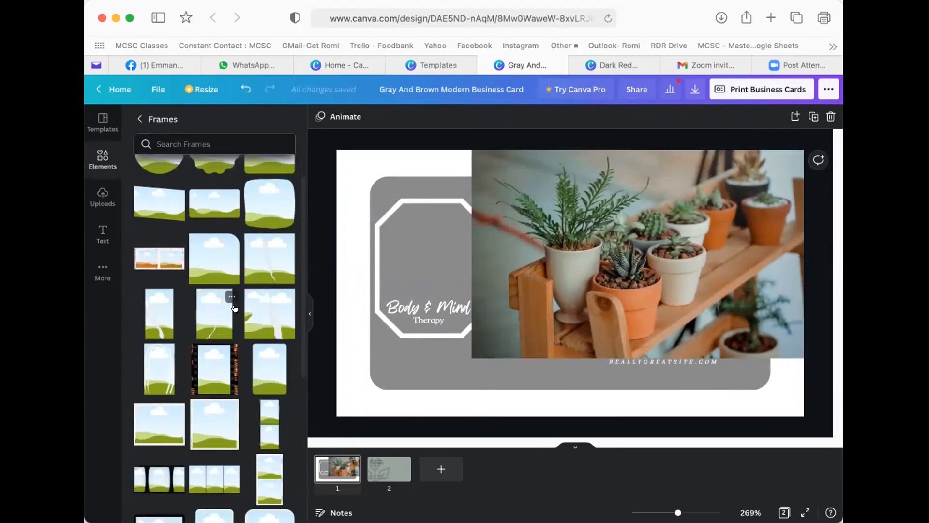
{"action": "scroll", "coordinate": [227, 310], "scroll_direction": "down", "scroll_amount": 2}
{"action": "scroll", "coordinate": [229, 310], "scroll_direction": "down", "scroll_amount": 1}
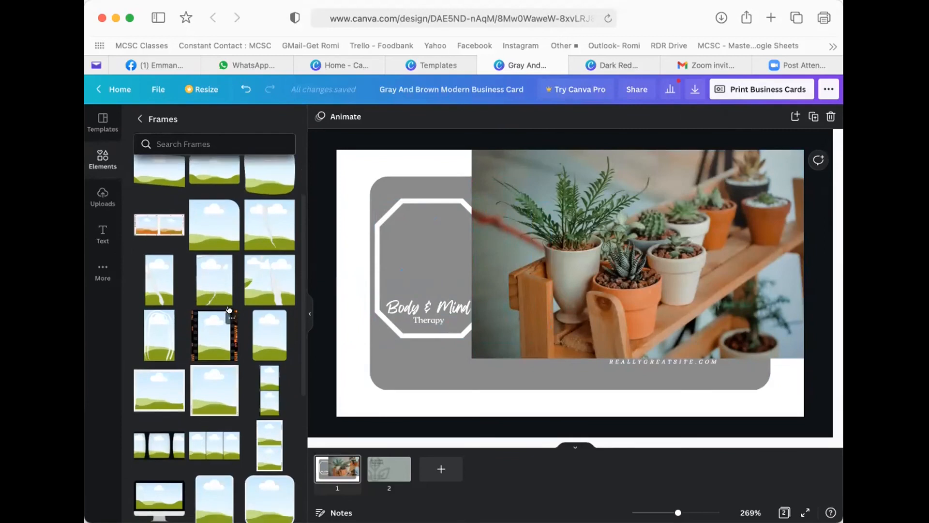
{"action": "scroll", "coordinate": [229, 310], "scroll_direction": "down", "scroll_amount": 1}
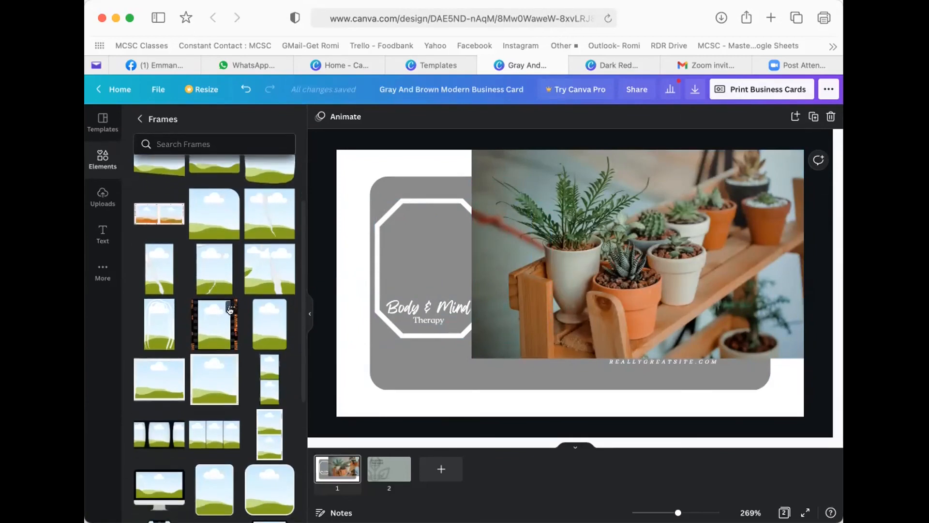
{"action": "scroll", "coordinate": [253, 321], "scroll_direction": "up", "scroll_amount": 5}
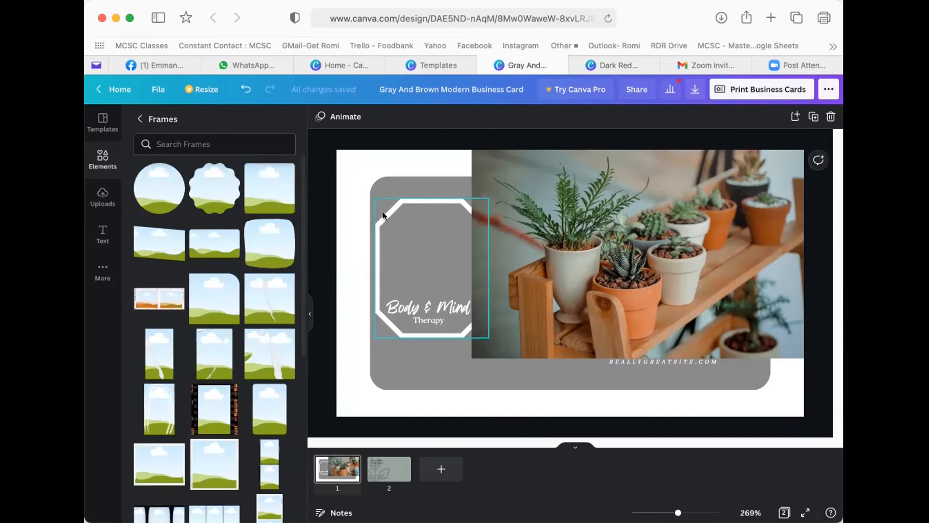
- Delete the octagon outline from the logo
{"action": "left_click", "coordinate": [409, 204]}
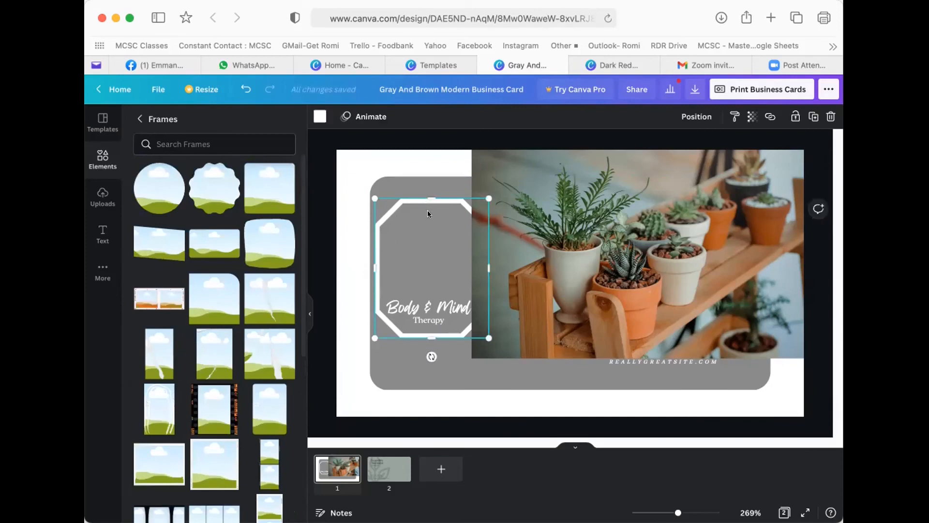
{"action": "key", "text": "Delete"}
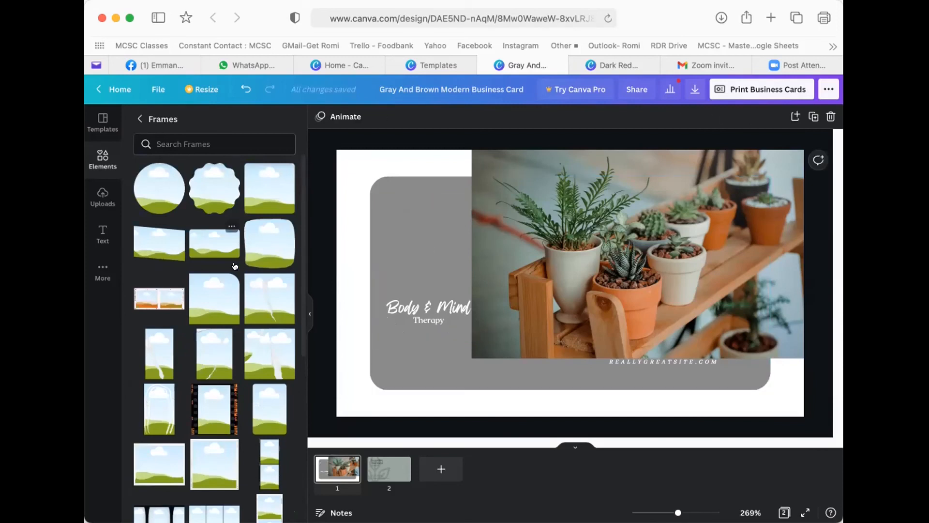
{"action": "scroll", "coordinate": [218, 301], "scroll_direction": "down", "scroll_amount": 3}
{"action": "scroll", "coordinate": [216, 242], "scroll_direction": "up", "scroll_amount": 3}
- Add a scalloped badge frame and fit the plant photo inside it
{"action": "left_click", "coordinate": [213, 187]}
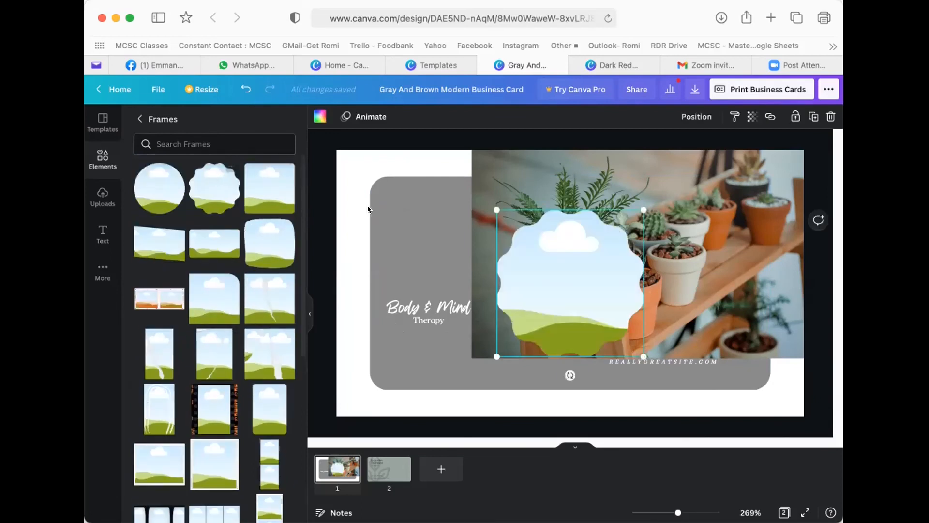
{"action": "left_click_drag", "start_coordinate": [665, 193], "coordinate": [576, 275]}
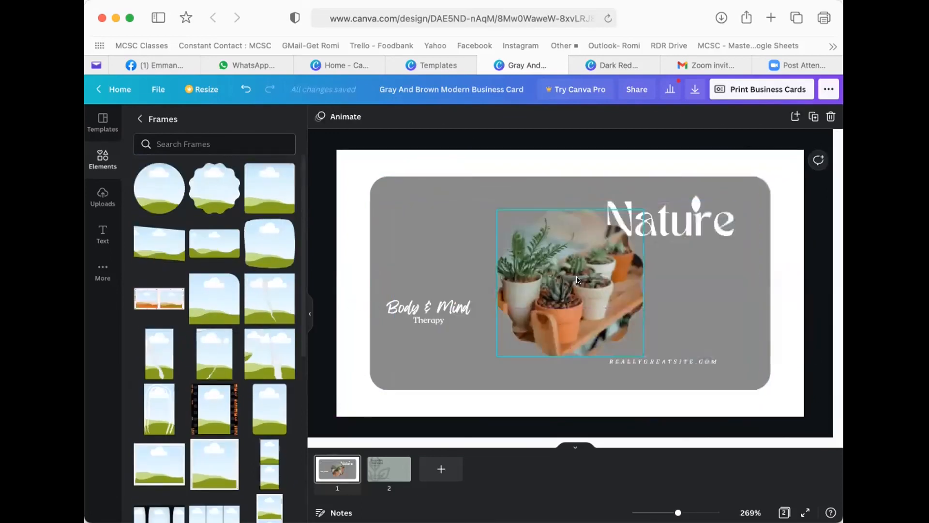
{"action": "double_click", "coordinate": [576, 275]}
{"action": "left_click_drag", "start_coordinate": [686, 353], "coordinate": [709, 336]}
{"action": "left_click_drag", "start_coordinate": [722, 373], "coordinate": [841, 450]}
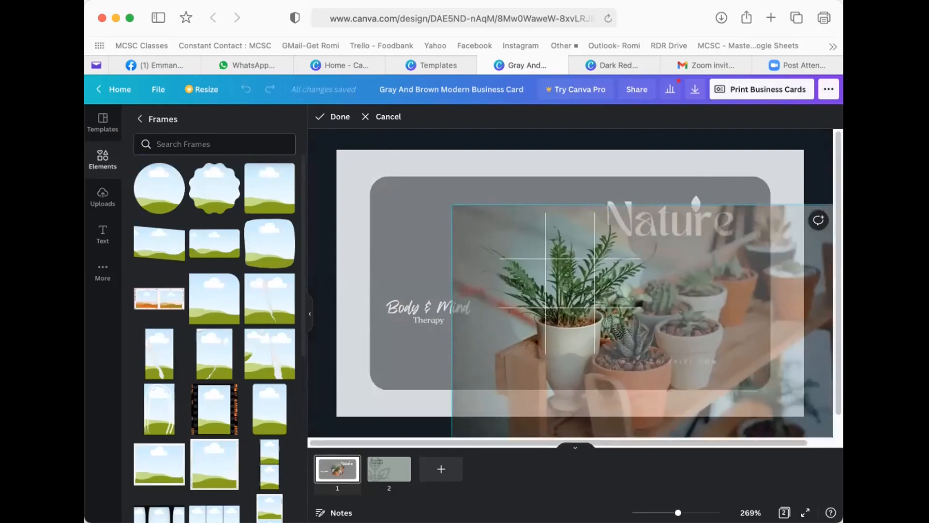
{"action": "left_click_drag", "start_coordinate": [670, 360], "coordinate": [604, 274]}
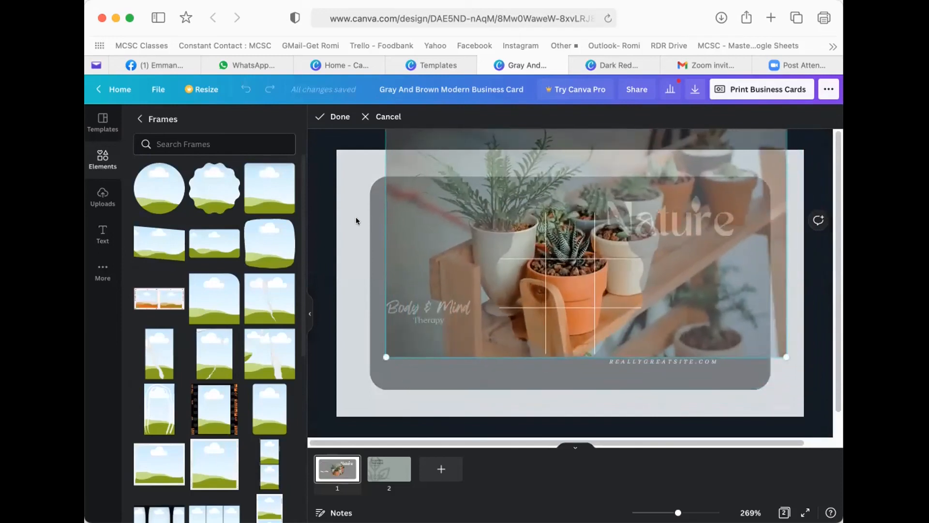
{"action": "left_click", "coordinate": [356, 221]}
- Move the framed photo toward the upper left and place a duplicate beside it
{"action": "left_click_drag", "start_coordinate": [533, 269], "coordinate": [472, 231]}
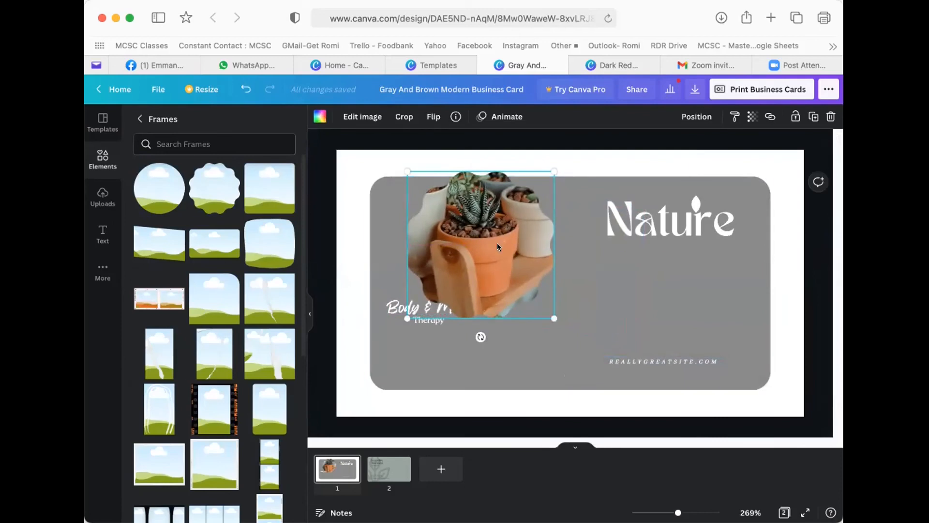
{"action": "left_click", "coordinate": [814, 117]}
{"action": "left_click_drag", "start_coordinate": [553, 243], "coordinate": [638, 243]}
{"action": "left_click", "coordinate": [320, 116]}
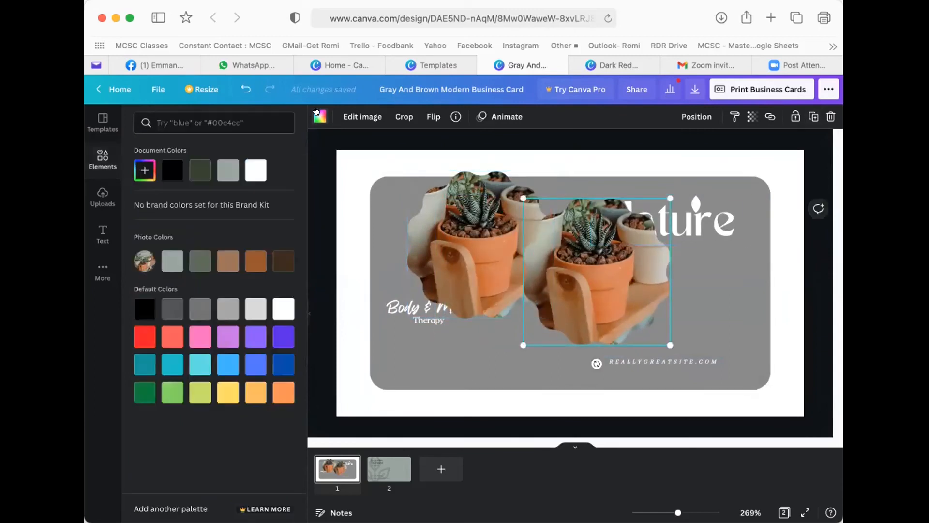
- Colour the copy light blue, send it behind the photo and enlarge it slightly
{"action": "left_click", "coordinate": [229, 364]}
{"action": "left_click_drag", "start_coordinate": [560, 240], "coordinate": [481, 213]}
{"action": "left_click", "coordinate": [697, 117]}
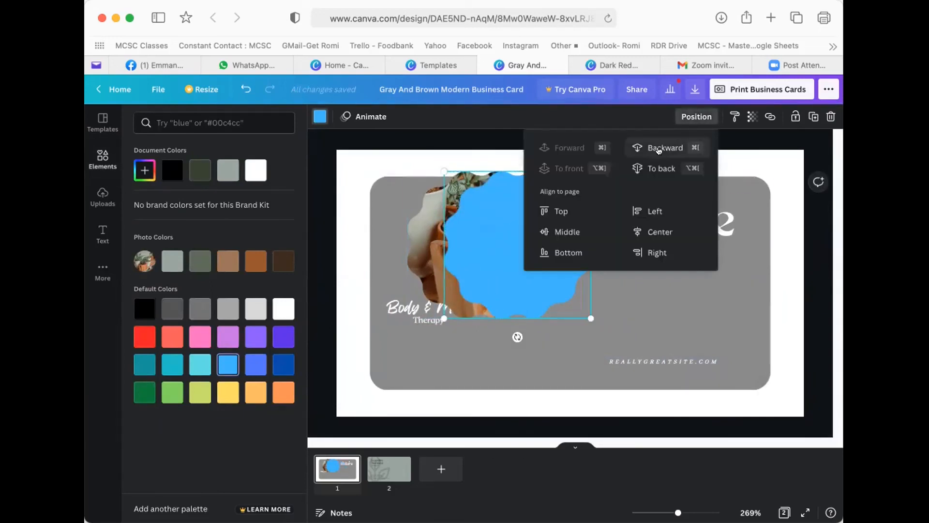
{"action": "left_click", "coordinate": [639, 148]}
{"action": "left_click", "coordinate": [518, 297]}
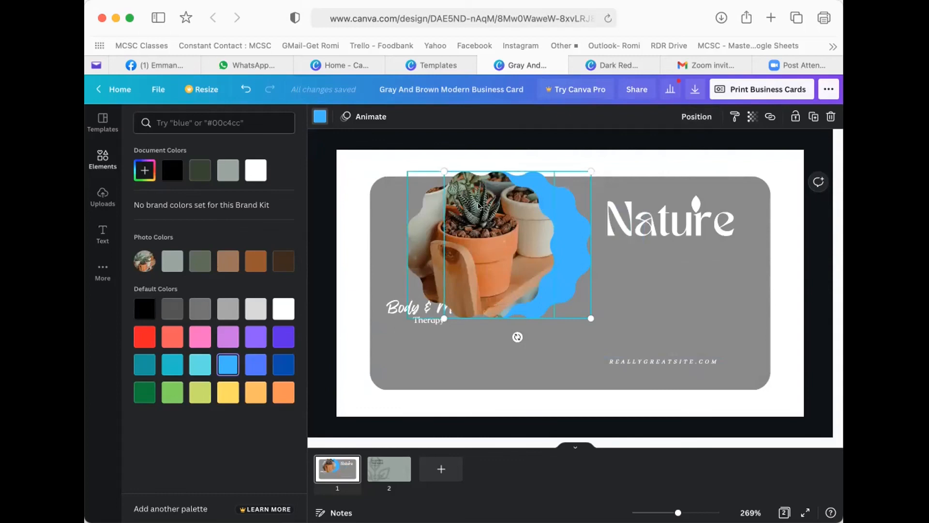
{"action": "left_click_drag", "start_coordinate": [440, 169], "coordinate": [432, 166]}
{"action": "left_click_drag", "start_coordinate": [559, 224], "coordinate": [526, 226]}
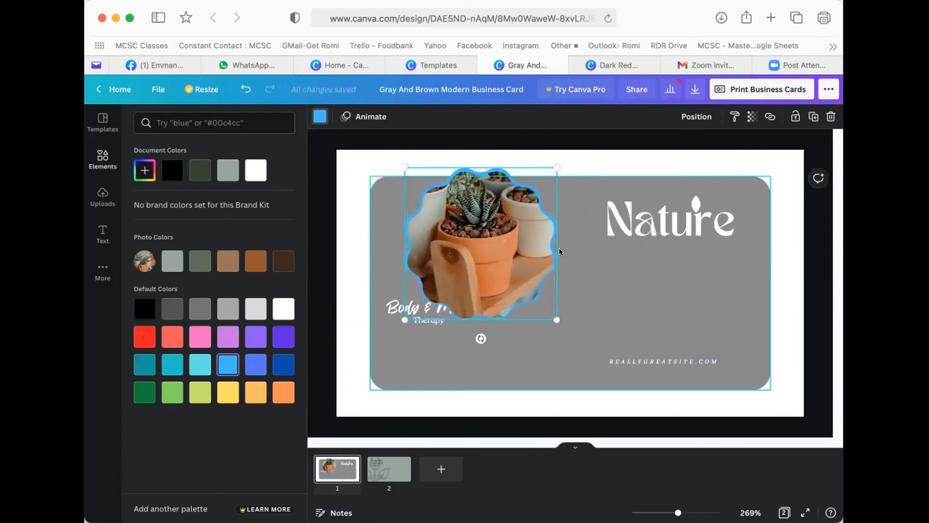
- Zoom in and slide the plant photo across the blue backing to align it
{"action": "key", "text": "super+plus"}
{"action": "key", "text": "super+plus"}
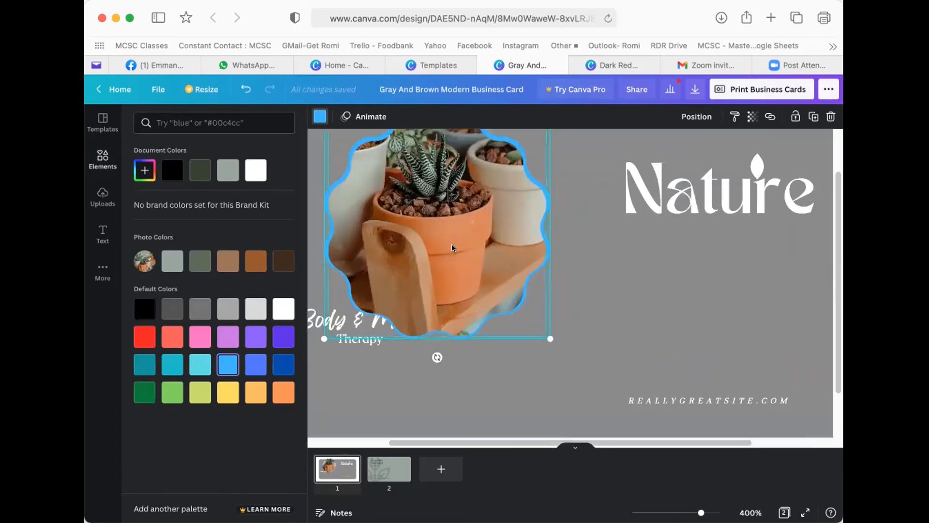
{"action": "left_click", "coordinate": [551, 273]}
{"action": "left_click", "coordinate": [498, 257]}
{"action": "left_click_drag", "start_coordinate": [459, 241], "coordinate": [487, 240]}
{"action": "left_click_drag", "start_coordinate": [505, 442], "coordinate": [444, 441]}
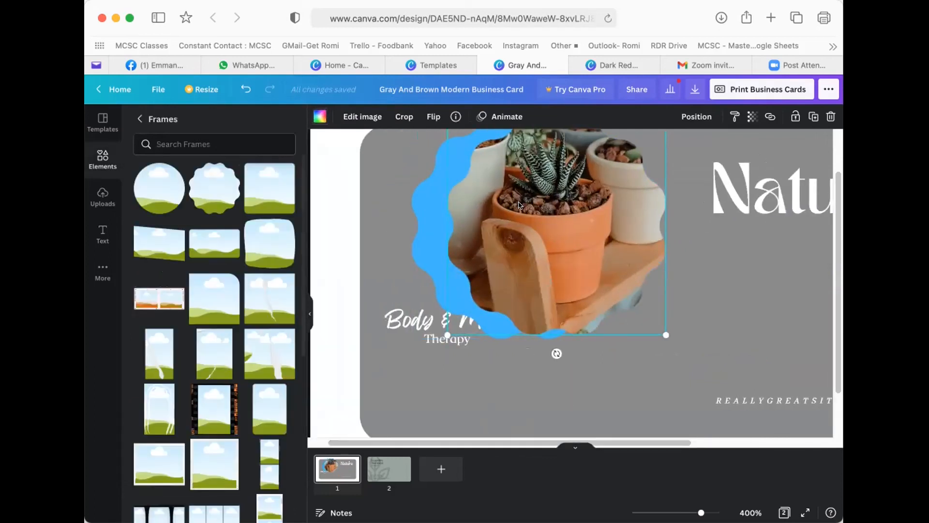
{"action": "mouse_move", "coordinate": [519, 199]}
{"action": "left_mouse_down"}
{"action": "mouse_move", "coordinate": [489, 201]}
{"action": "mouse_move", "coordinate": [506, 200]}
{"action": "left_mouse_up"}
{"action": "left_click_drag", "start_coordinate": [680, 442], "coordinate": [721, 439]}
{"action": "left_click_drag", "start_coordinate": [443, 248], "coordinate": [442, 298]}
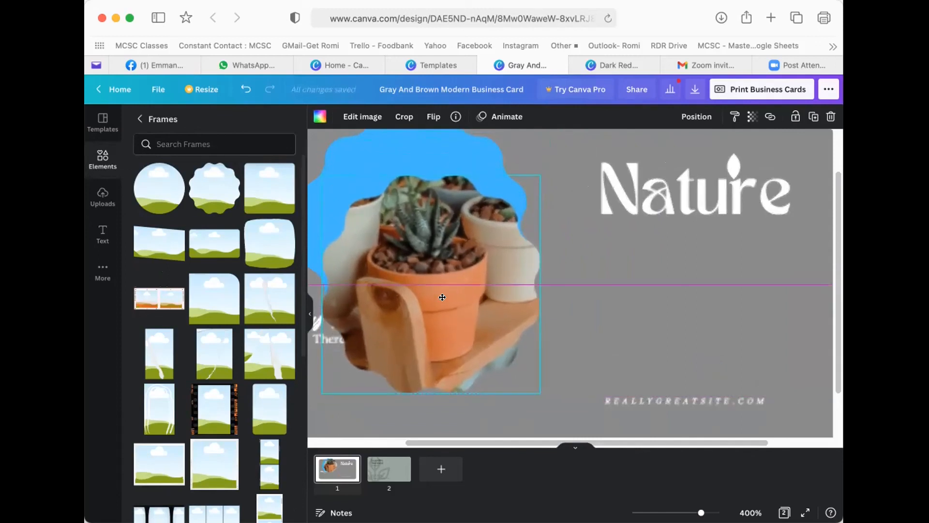
{"action": "left_click_drag", "start_coordinate": [443, 297], "coordinate": [558, 299]}
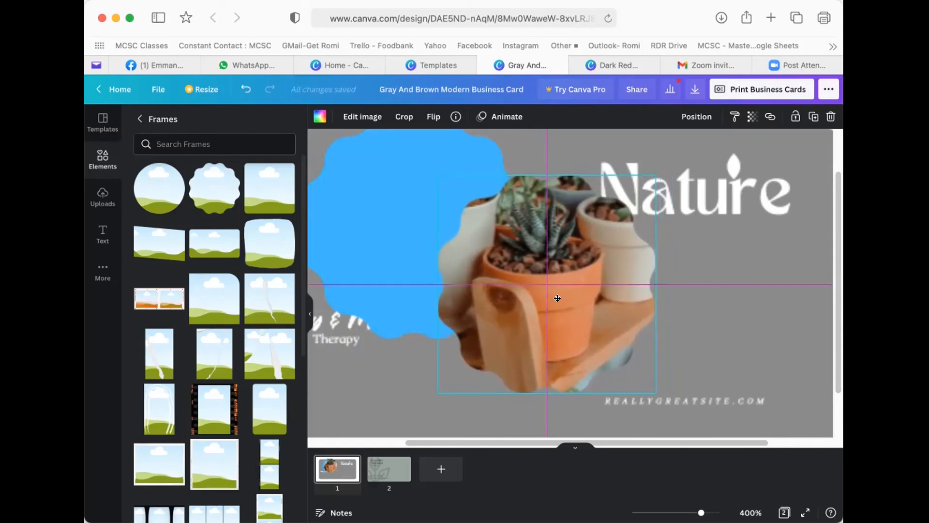
- Centre the blue backing behind the photo so an even blue border shows
{"action": "left_click_drag", "start_coordinate": [552, 297], "coordinate": [552, 296]}
{"action": "left_click_drag", "start_coordinate": [373, 214], "coordinate": [502, 261]}
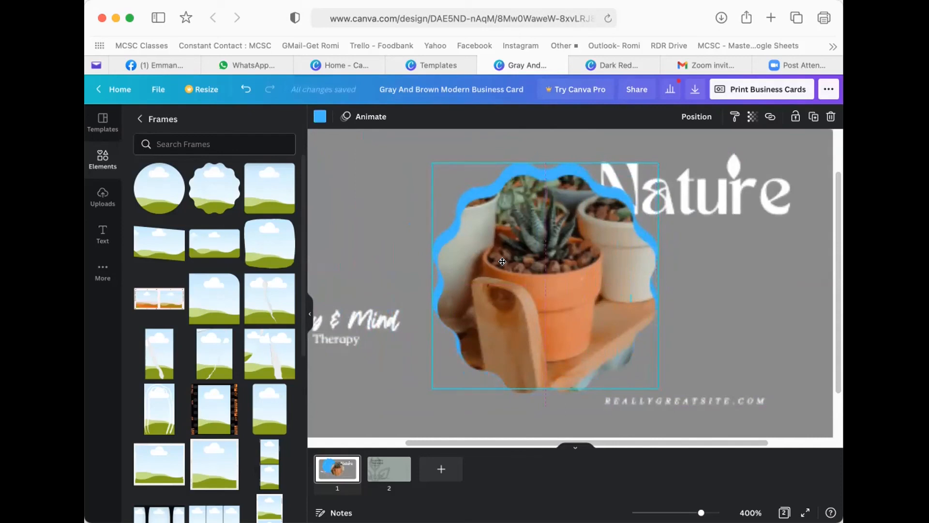
{"action": "left_click_drag", "start_coordinate": [502, 262], "coordinate": [505, 263]}
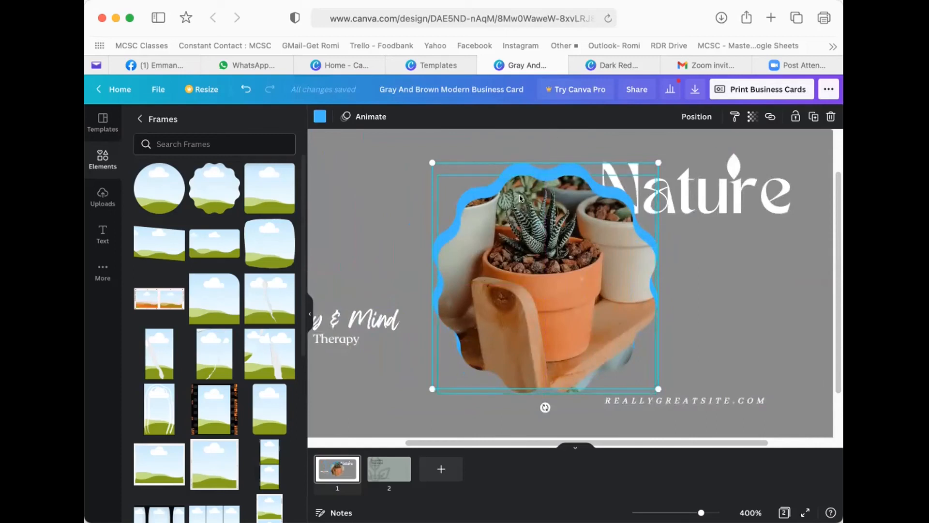
{"action": "left_click_drag", "start_coordinate": [521, 250], "coordinate": [520, 239]}
{"action": "left_click", "coordinate": [376, 195]}
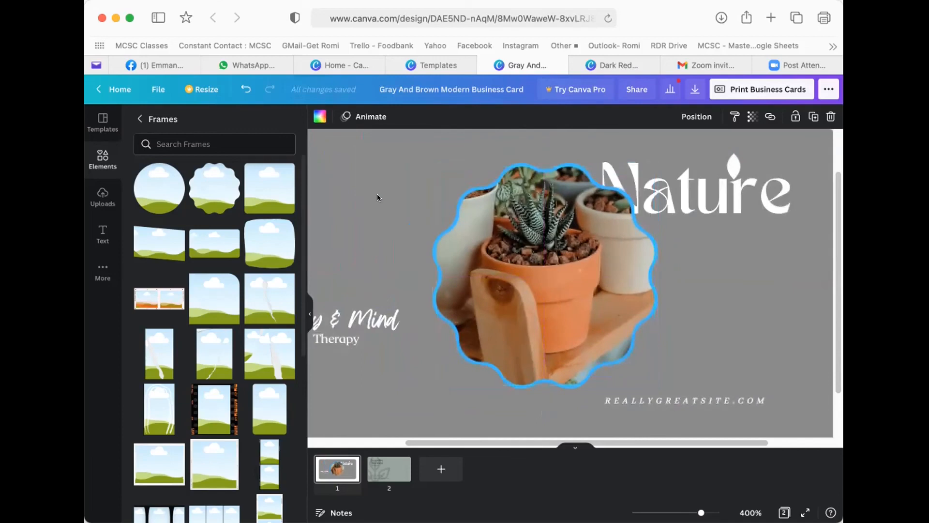
{"action": "key", "text": "super+minus"}
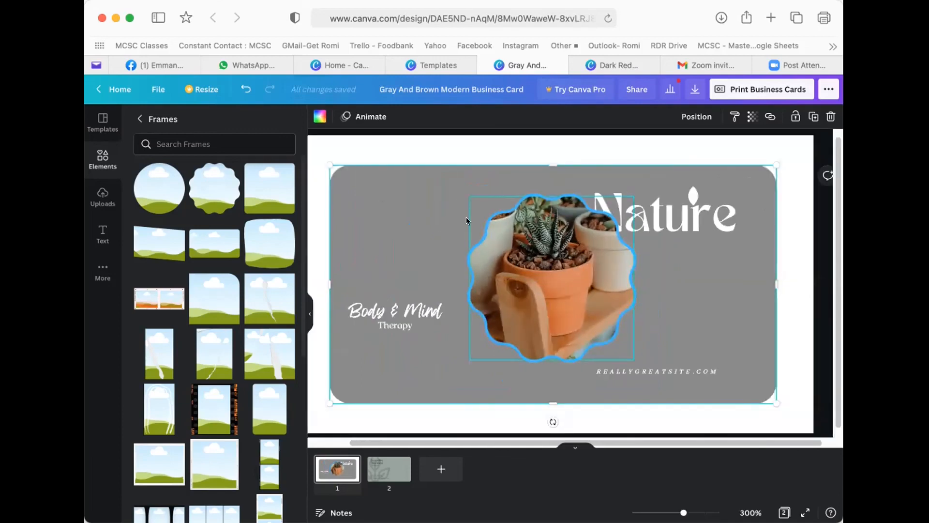
- Move the outlined photo to the card's upper left and shrink it slightly
{"action": "left_click", "coordinate": [520, 253]}
{"action": "mouse_move", "coordinate": [533, 245]}
{"action": "left_mouse_down"}
{"action": "mouse_move", "coordinate": [472, 212]}
{"action": "mouse_move", "coordinate": [410, 208]}
{"action": "left_mouse_up"}
{"action": "left_click_drag", "start_coordinate": [506, 324], "coordinate": [460, 294]}
{"action": "left_click_drag", "start_coordinate": [420, 233], "coordinate": [430, 241]}
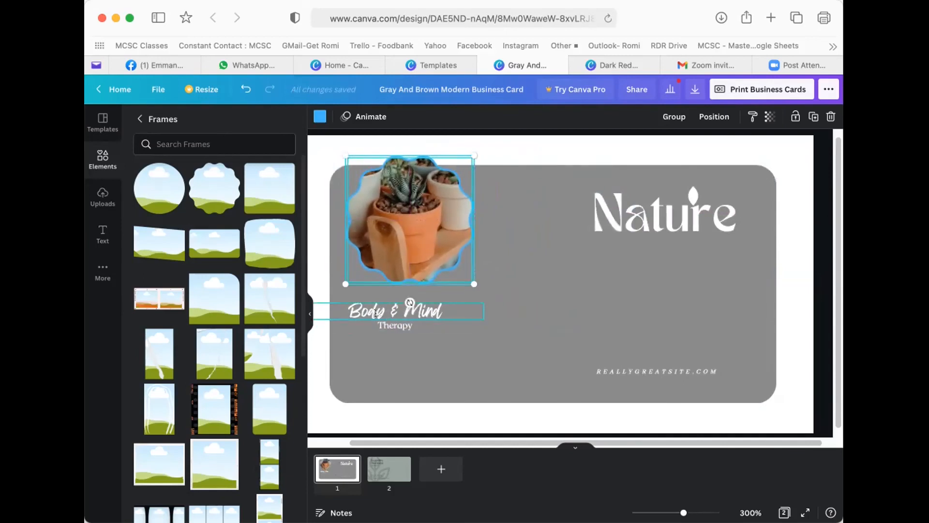
- Centre Body & Mind and Therapy beneath the photo and add a blank third page
{"action": "left_click", "coordinate": [445, 324]}
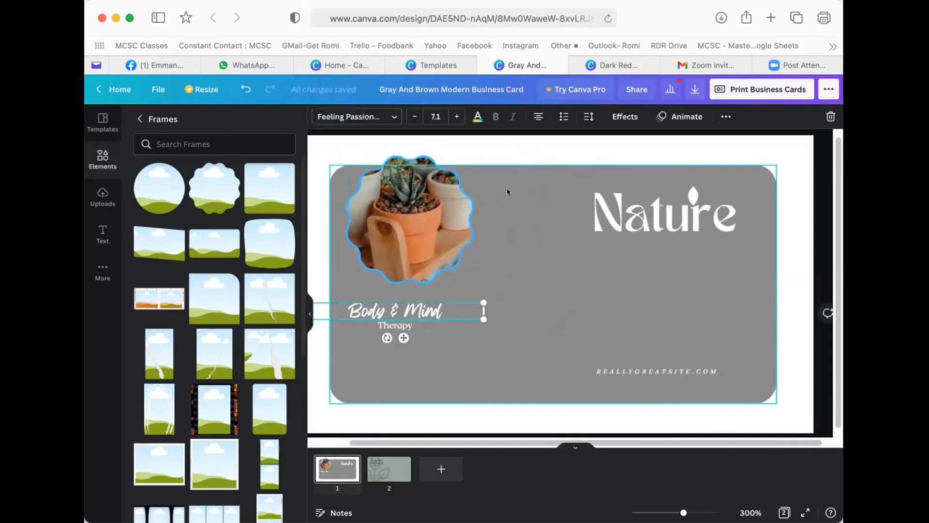
{"action": "left_click", "coordinate": [454, 151]}
{"action": "left_click_drag", "start_coordinate": [419, 305], "coordinate": [441, 294]}
{"action": "left_click", "coordinate": [391, 319]}
{"action": "left_click_drag", "start_coordinate": [390, 318], "coordinate": [413, 311]}
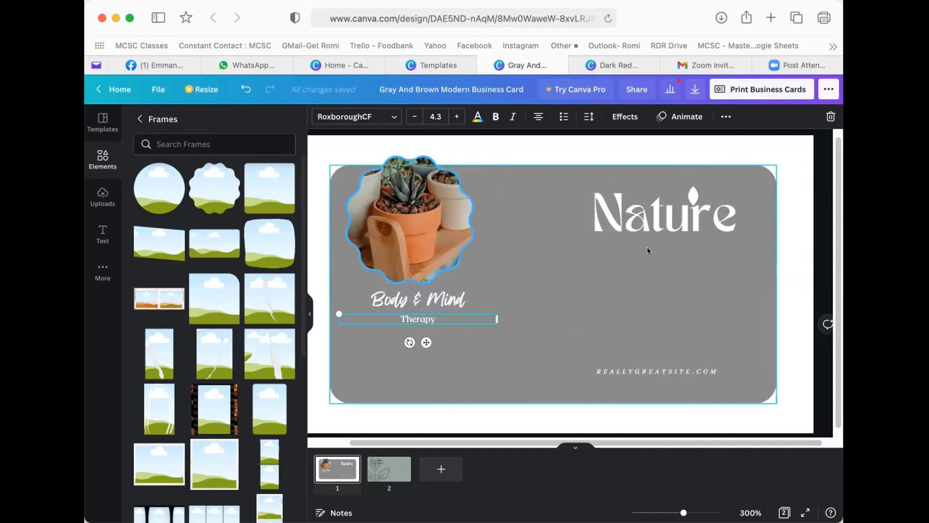
{"action": "left_click", "coordinate": [428, 472]}
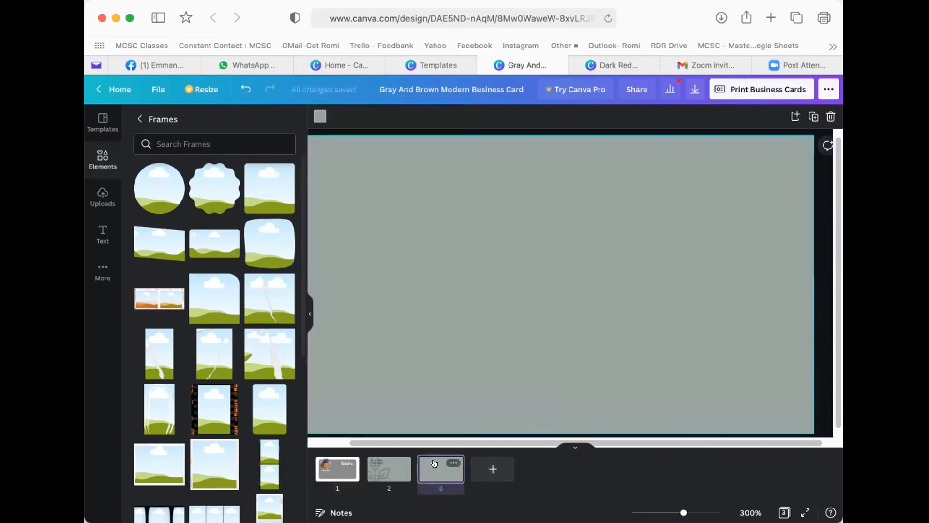
- Apply the White Modern Gourmet Food Photo Catering card's front to blank page 3
{"action": "left_click", "coordinate": [574, 445]}
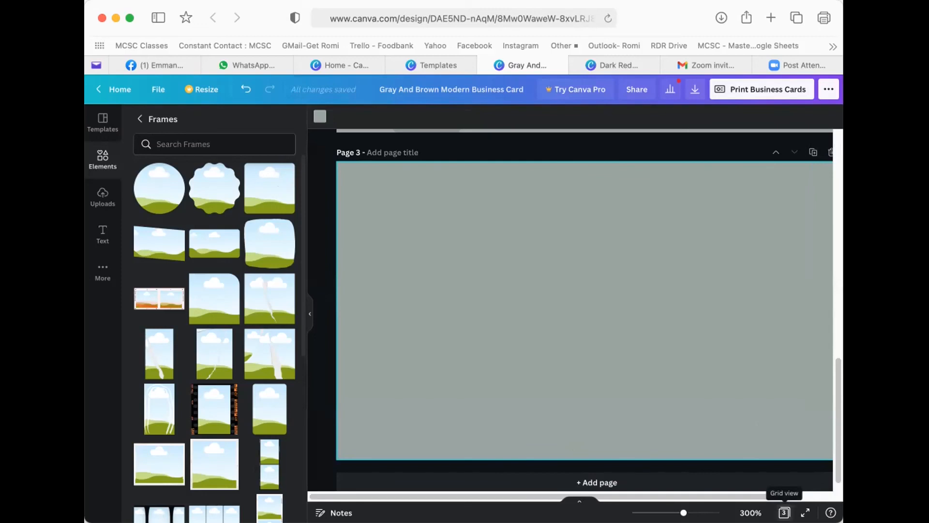
{"action": "left_click", "coordinate": [784, 513]}
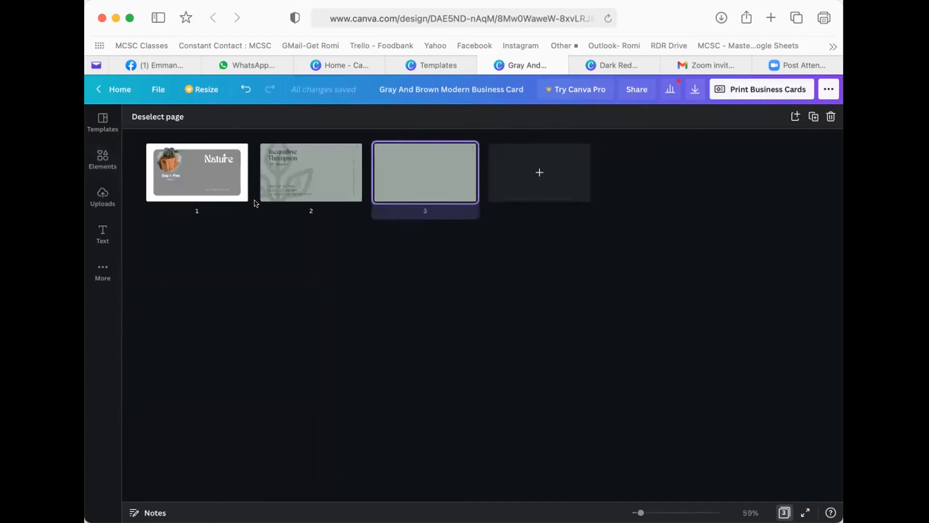
{"action": "double_click", "coordinate": [406, 173]}
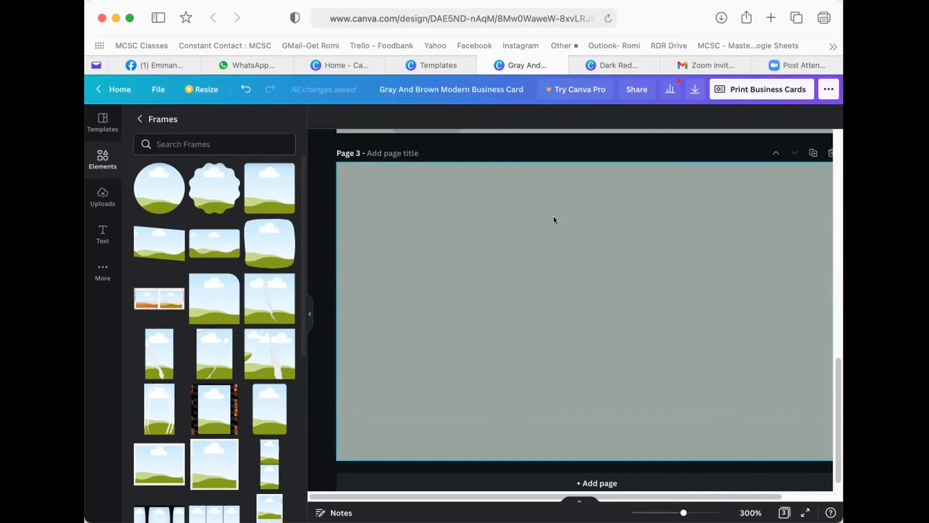
{"action": "left_click", "coordinate": [95, 121]}
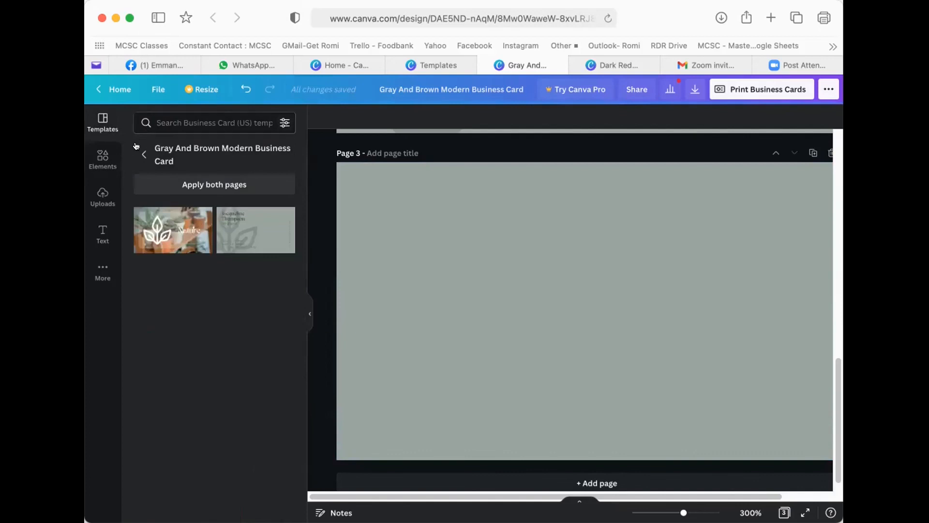
{"action": "left_click", "coordinate": [137, 148]}
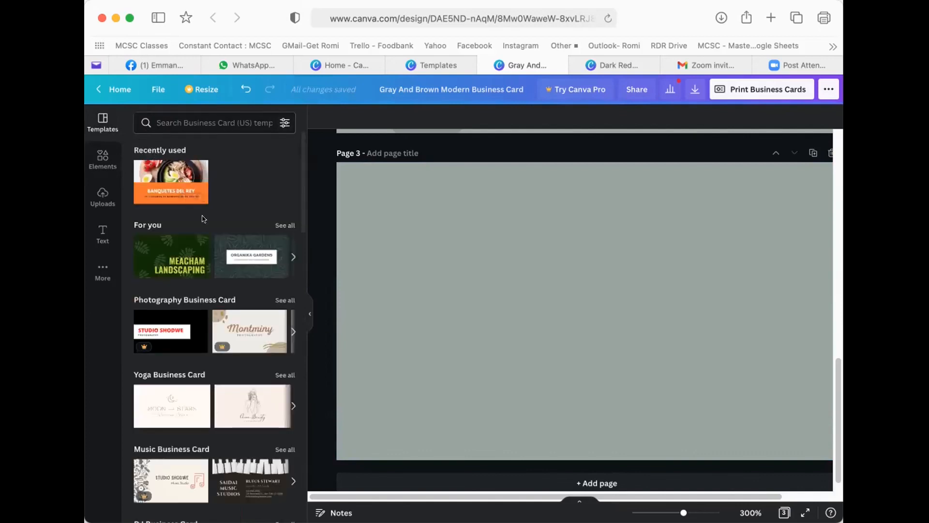
{"action": "scroll", "coordinate": [208, 247], "scroll_direction": "down", "scroll_amount": 4}
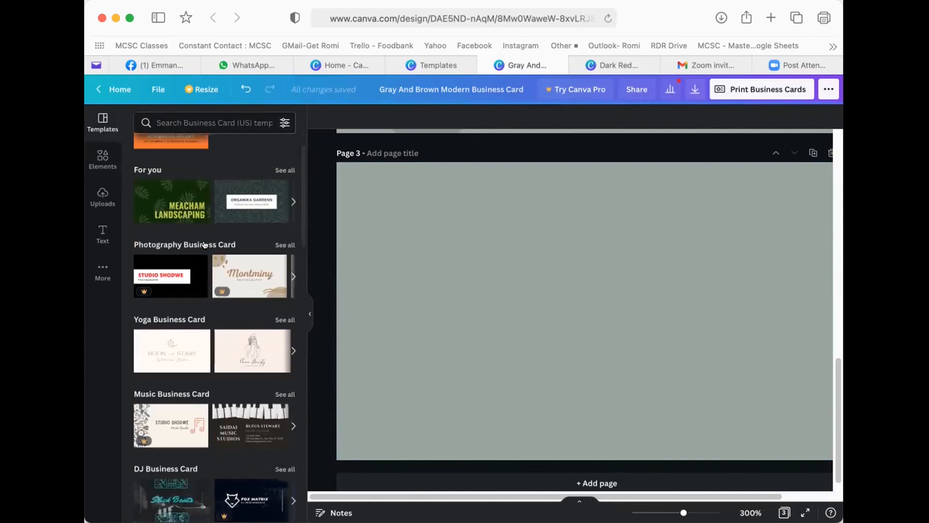
{"action": "scroll", "coordinate": [215, 243], "scroll_direction": "down", "scroll_amount": 3}
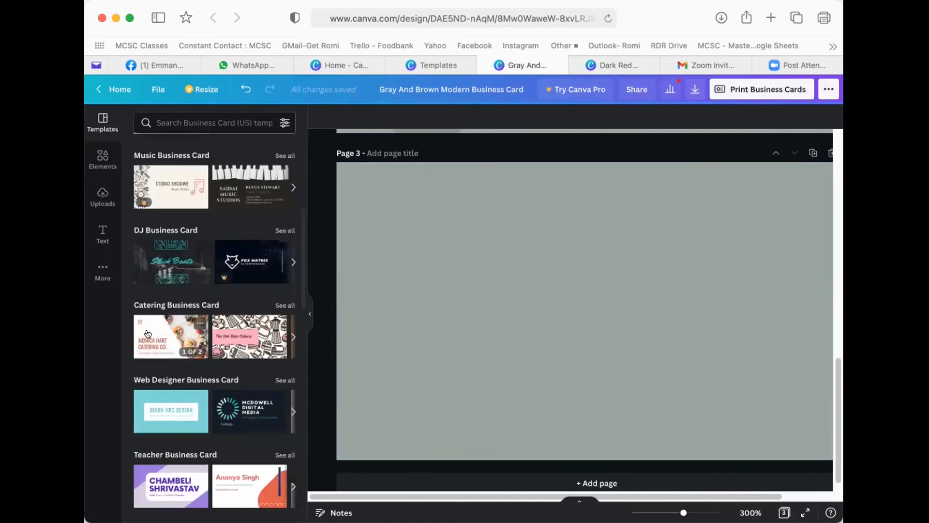
{"action": "left_click", "coordinate": [149, 332]}
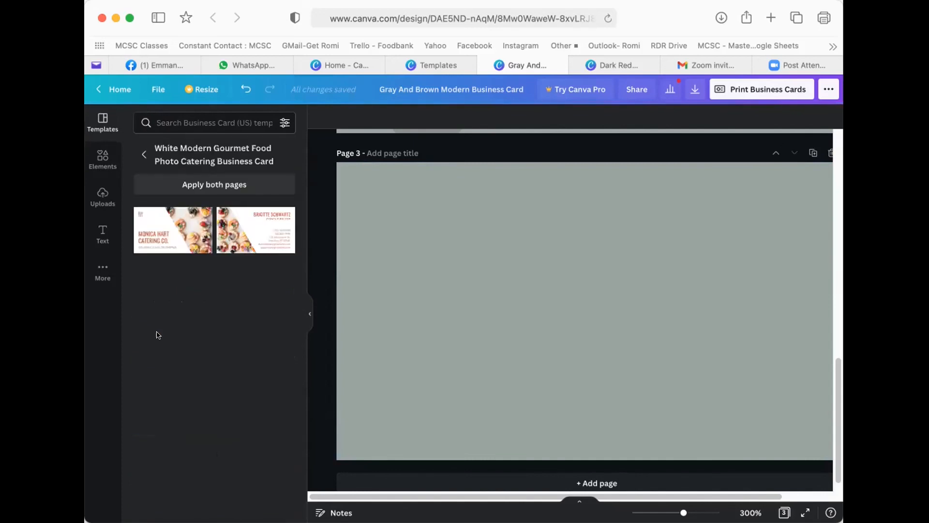
{"action": "left_click", "coordinate": [162, 239]}
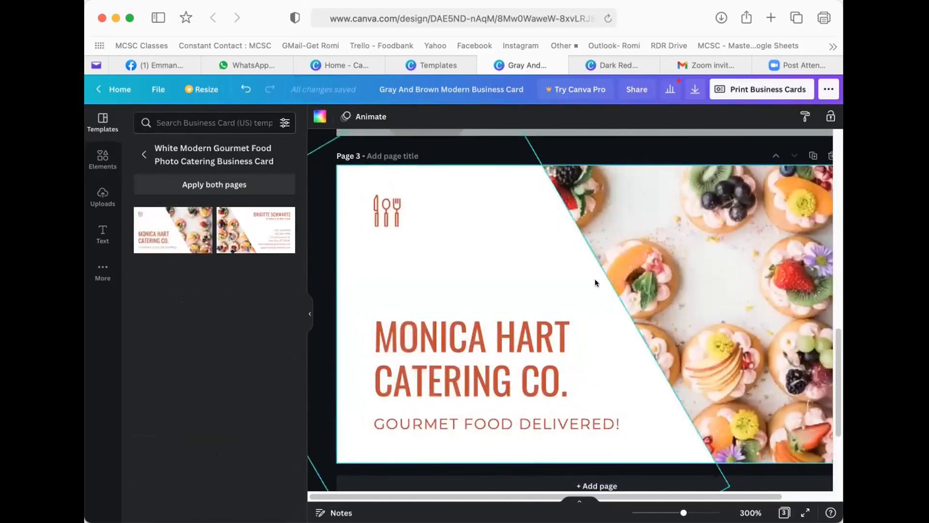
- Undo the catering design accidentally applied to page 1, restoring the Nature card
{"action": "scroll", "coordinate": [594, 279], "scroll_direction": "up", "scroll_amount": 10}
{"action": "scroll", "coordinate": [594, 278], "scroll_direction": "up", "scroll_amount": 2}
{"action": "left_click", "coordinate": [516, 180]}
{"action": "left_click", "coordinate": [586, 170]}
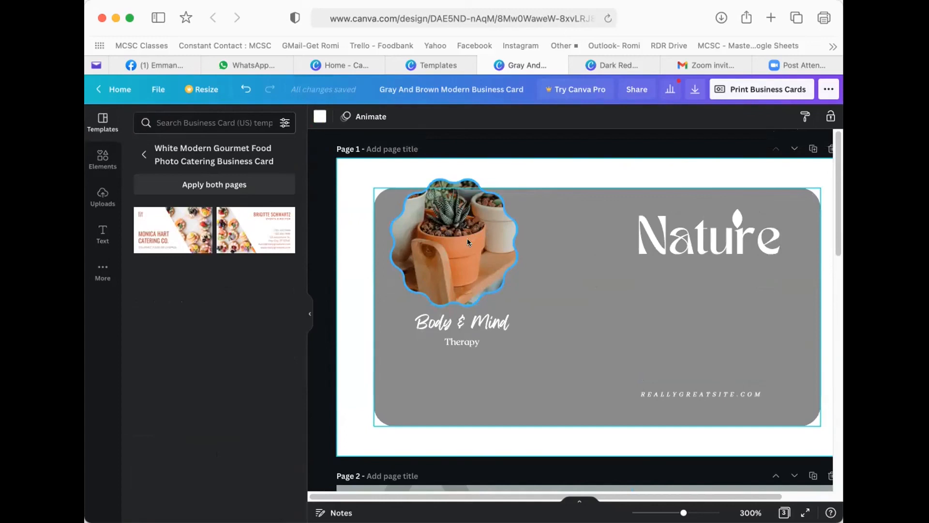
{"action": "left_click", "coordinate": [195, 221]}
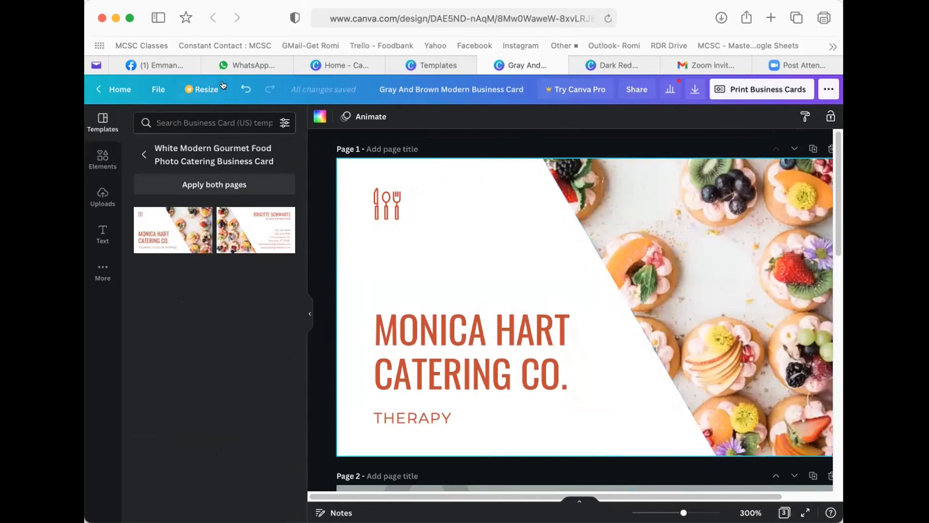
{"action": "left_click", "coordinate": [246, 89]}
{"action": "scroll", "coordinate": [564, 249], "scroll_direction": "down", "scroll_amount": 5}
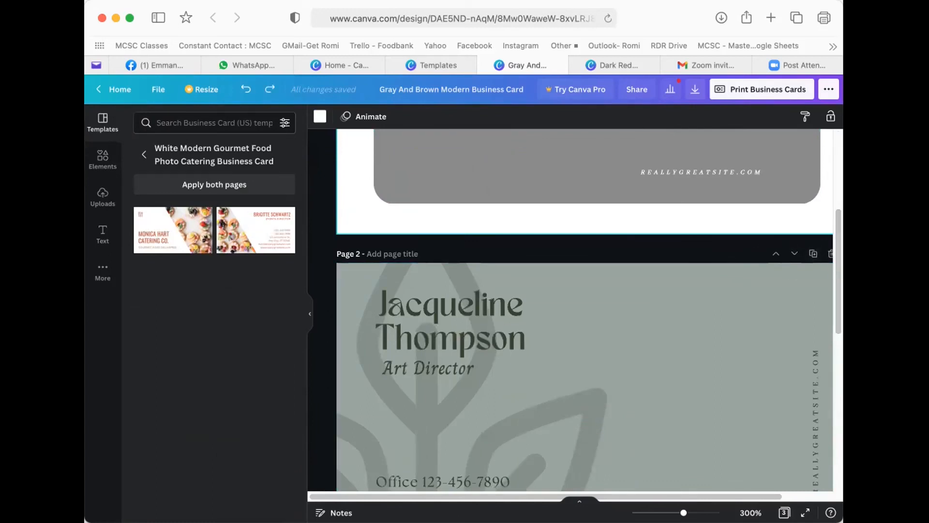
- Delete the grey name-card page 2, then undo to restore it
{"action": "left_click_drag", "start_coordinate": [843, 219], "coordinate": [861, 219]}
{"action": "key", "text": "super+plus"}
{"action": "key", "text": "super+minus"}
{"action": "key", "text": "super+minus"}
{"action": "key", "text": "super+minus"}
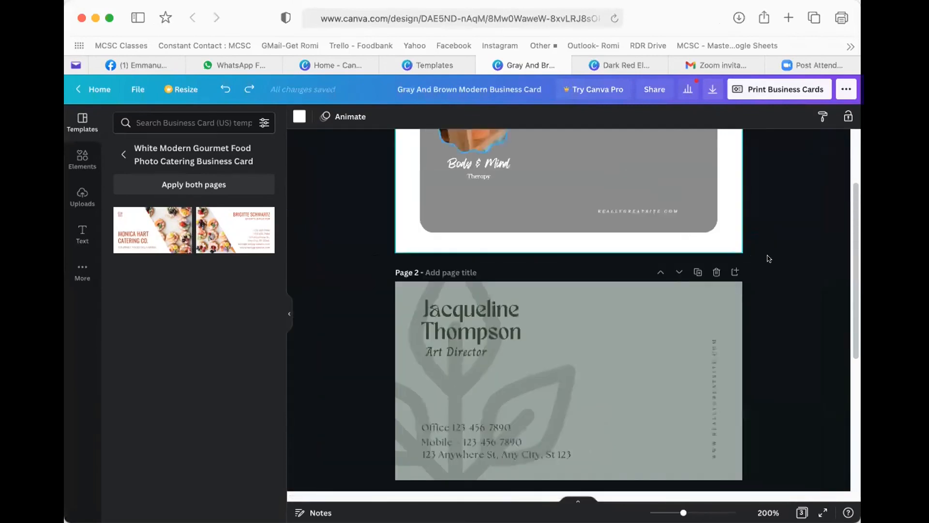
{"action": "left_click", "coordinate": [716, 273]}
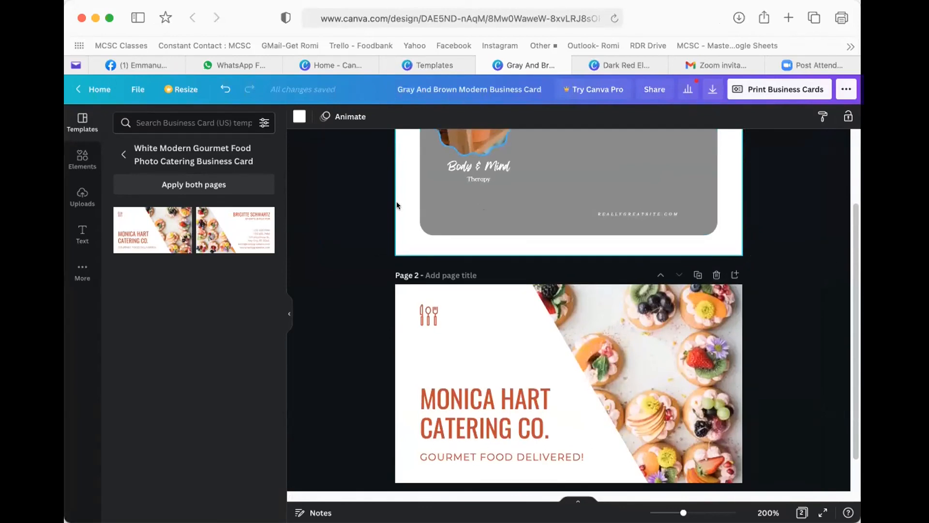
{"action": "scroll", "coordinate": [397, 201], "scroll_direction": "up", "scroll_amount": 3}
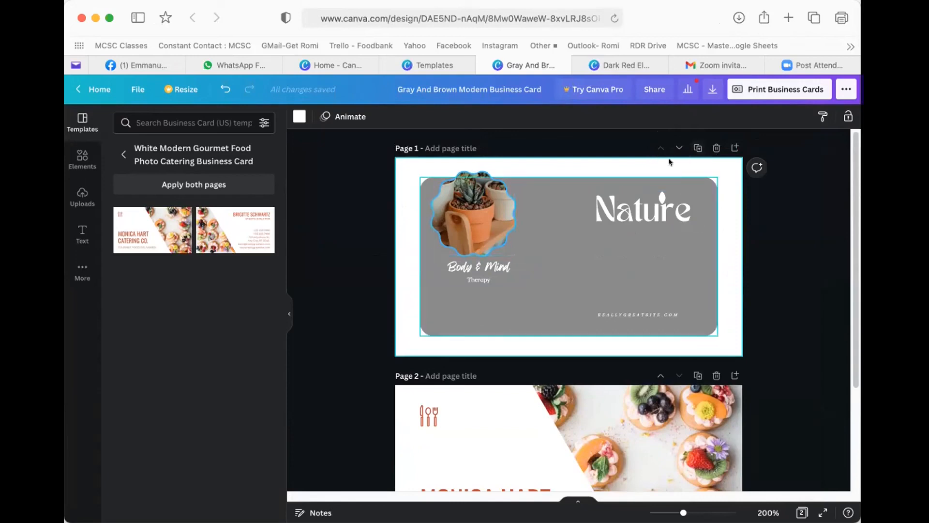
{"action": "scroll", "coordinate": [542, 320], "scroll_direction": "down", "scroll_amount": 3}
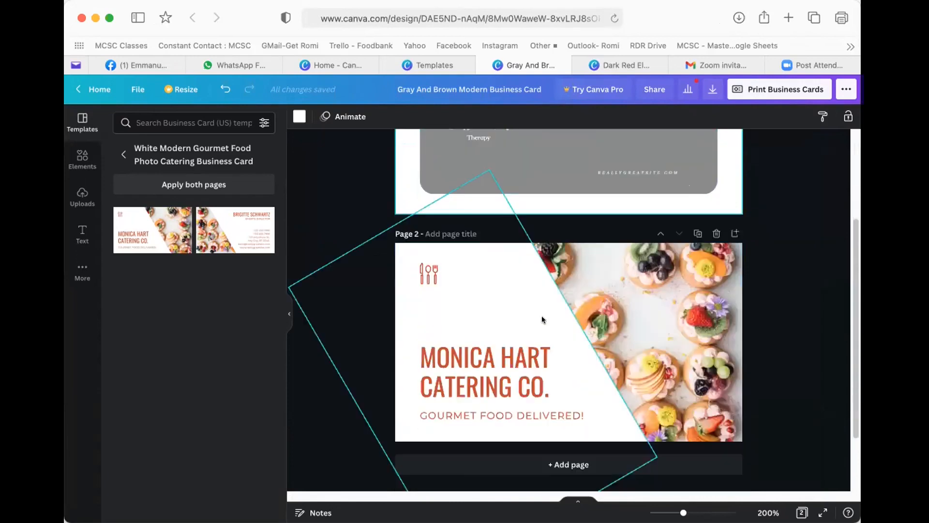
{"action": "scroll", "coordinate": [490, 352], "scroll_direction": "up", "scroll_amount": 3}
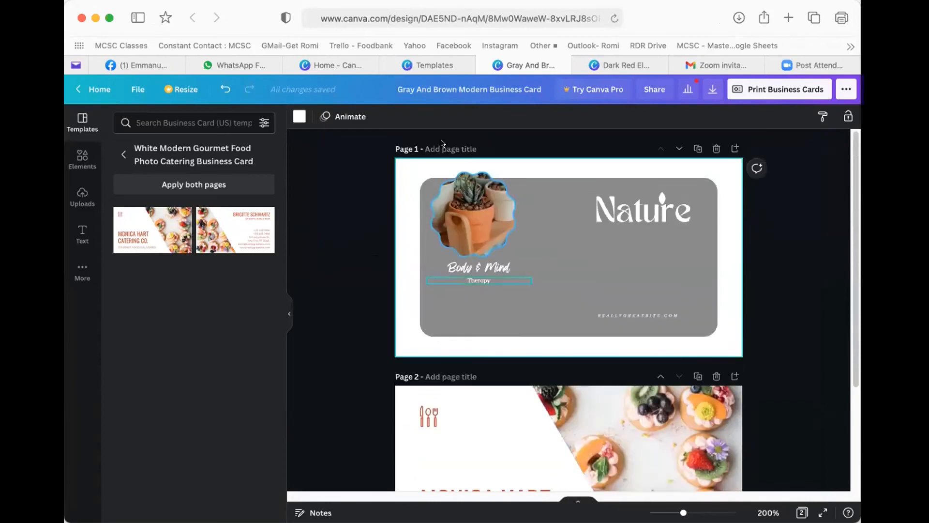
{"action": "left_click", "coordinate": [225, 89]}
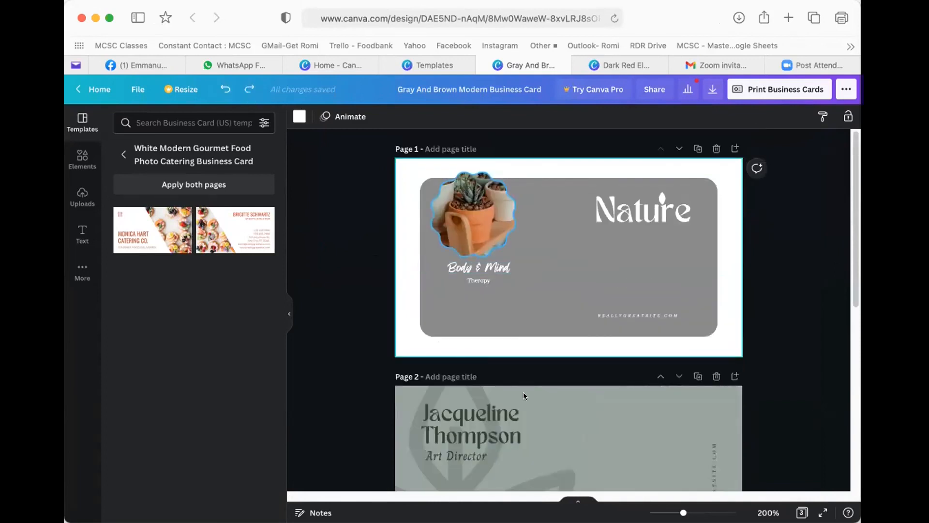
- Select page 2's name and Art Director lines without the leaf graphic
{"action": "scroll", "coordinate": [425, 262], "scroll_direction": "down", "scroll_amount": 4}
{"action": "left_click_drag", "start_coordinate": [387, 266], "coordinate": [469, 276]}
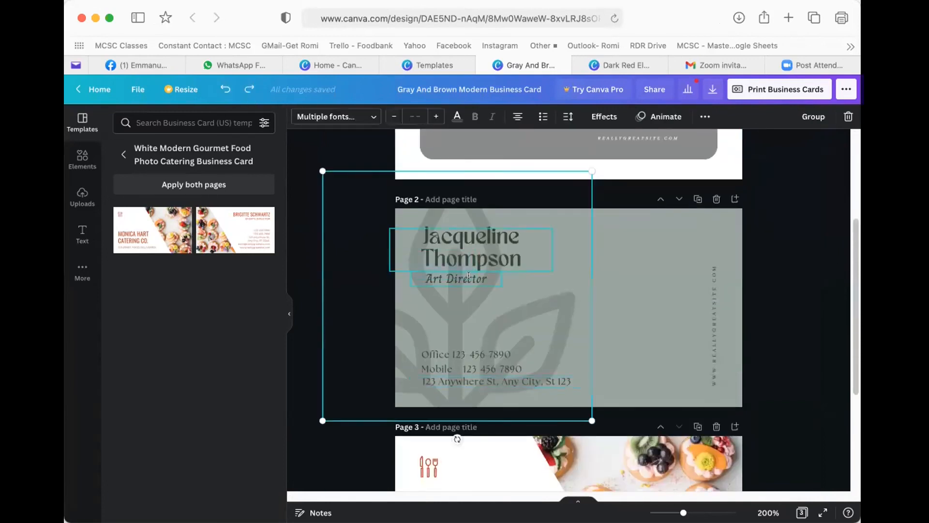
{"action": "left_click", "coordinate": [524, 300], "text": "shift"}
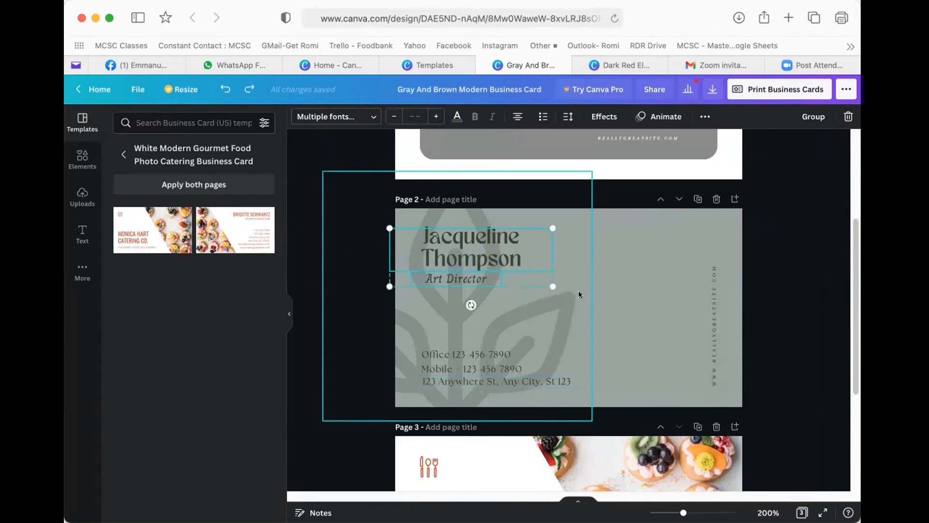
{"action": "scroll", "coordinate": [498, 249], "scroll_direction": "up", "scroll_amount": 5}
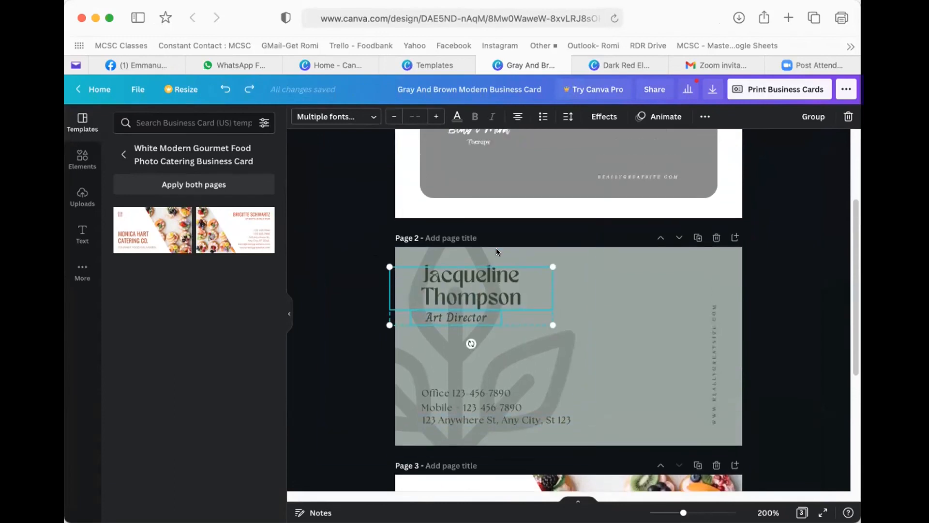
{"action": "left_click", "coordinate": [499, 254]}
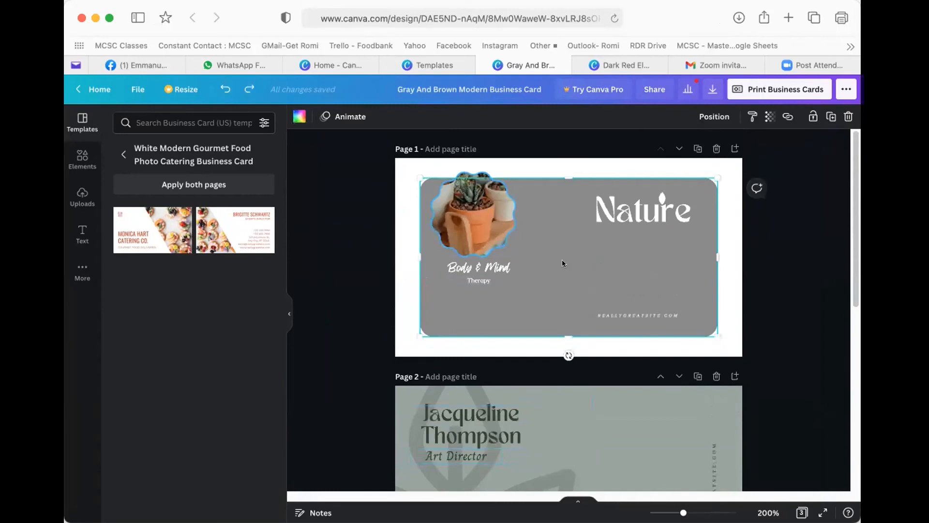
- Paste the copied name and job title onto the Nature card under Nature, colored white
{"action": "key", "text": "ctrl+v"}
{"action": "left_click_drag", "start_coordinate": [453, 198], "coordinate": [618, 274]}
{"action": "left_click", "coordinate": [563, 230]}
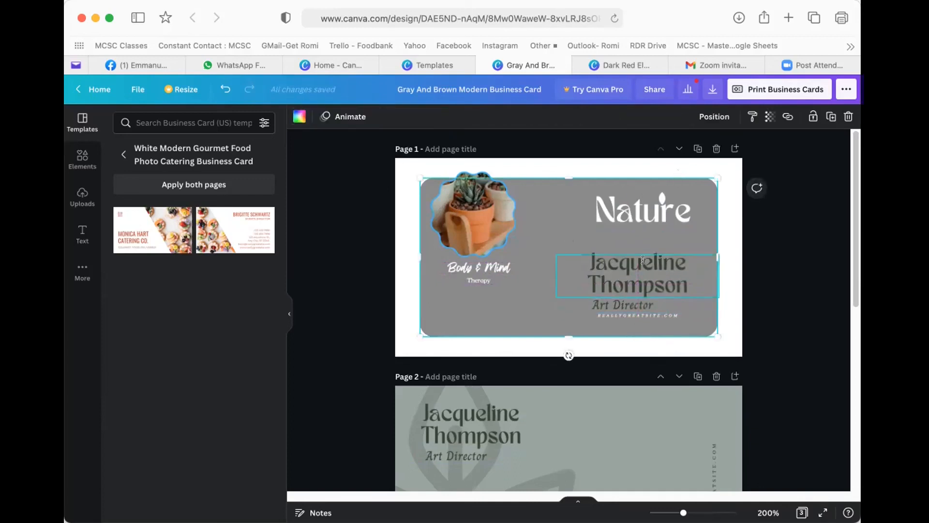
{"action": "left_click", "coordinate": [629, 281]}
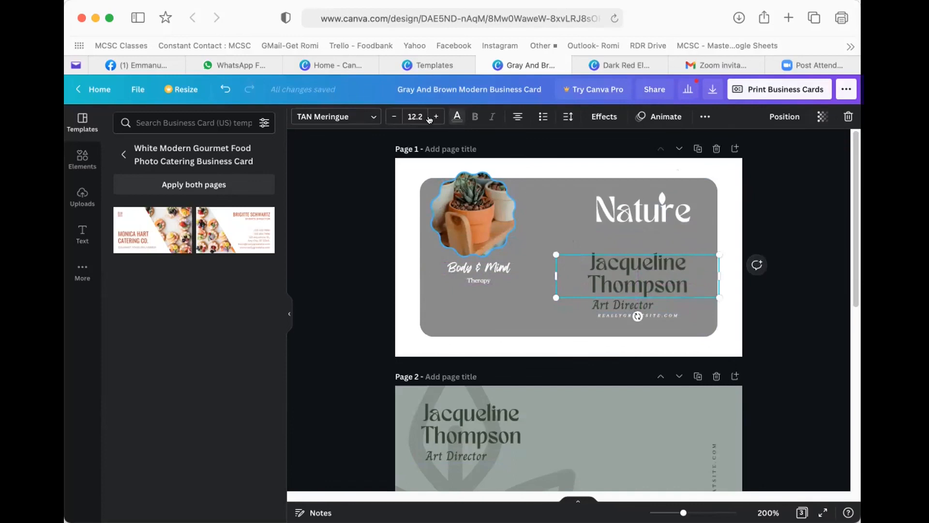
{"action": "left_click", "coordinate": [455, 116]}
{"action": "left_click", "coordinate": [124, 198]}
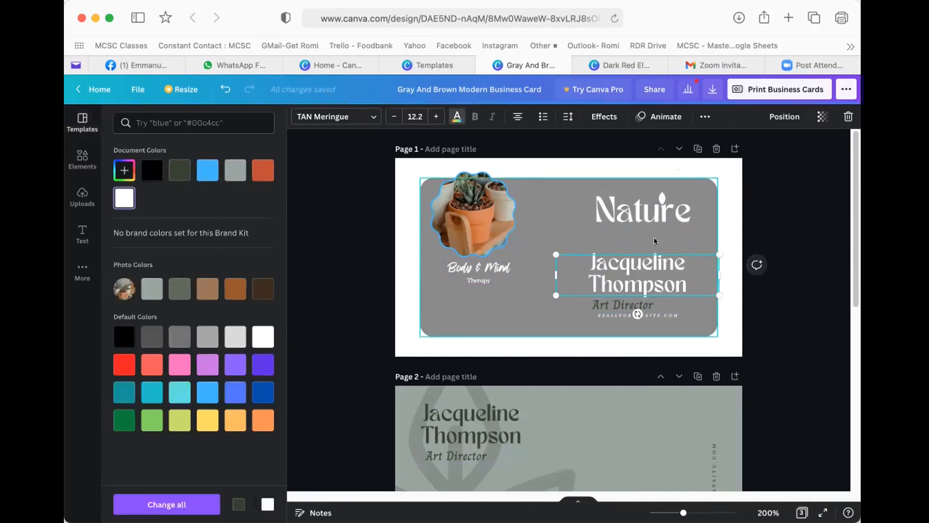
{"action": "left_click", "coordinate": [722, 218]}
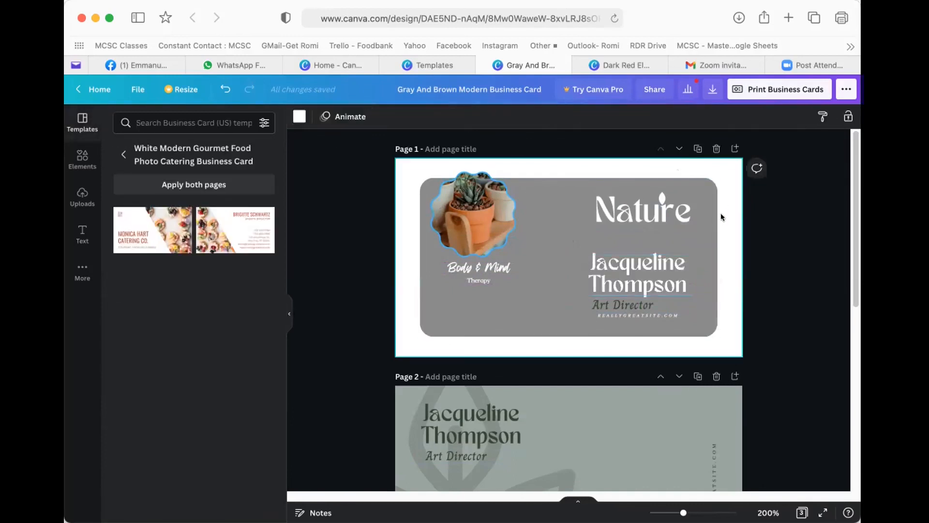
- Duplicate the Nature card, replace the copy's name with a new person's full name, then duplicate again
{"action": "left_click", "coordinate": [697, 149]}
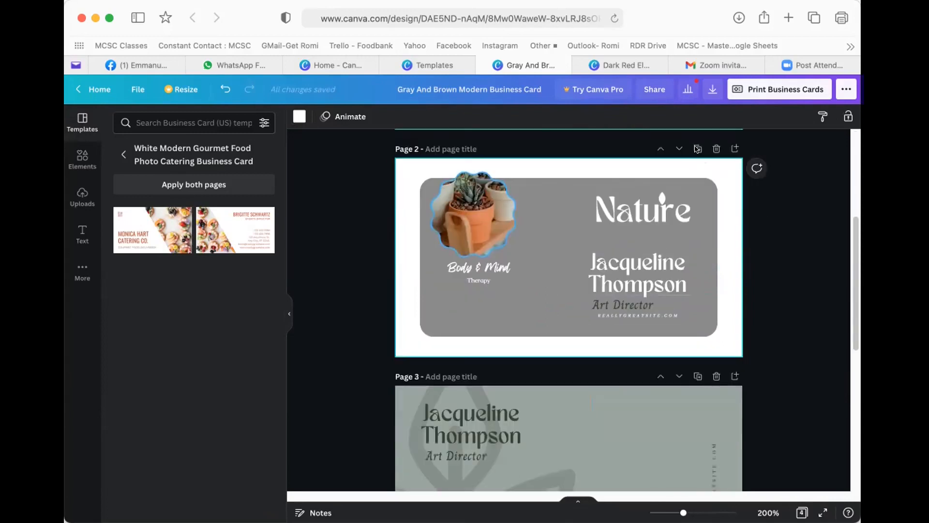
{"action": "double_click", "coordinate": [623, 257]}
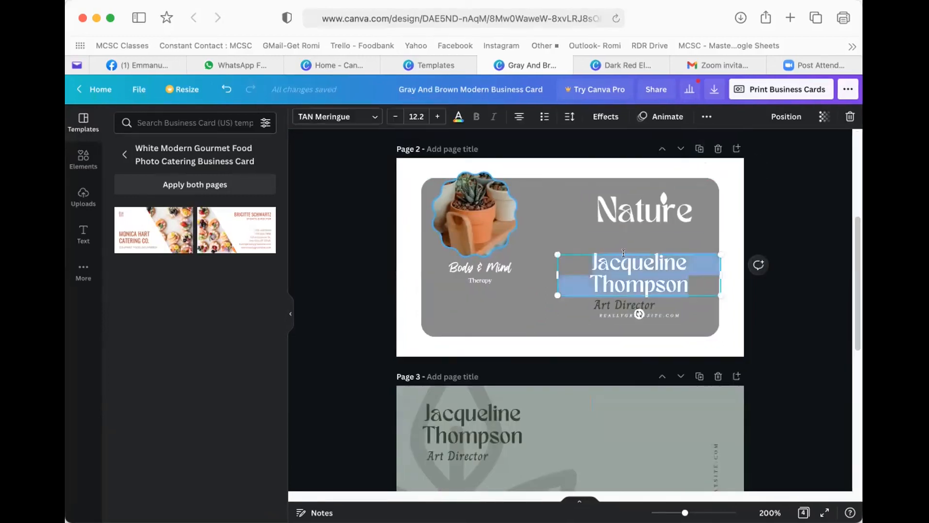
{"action": "key", "text": "Return"}
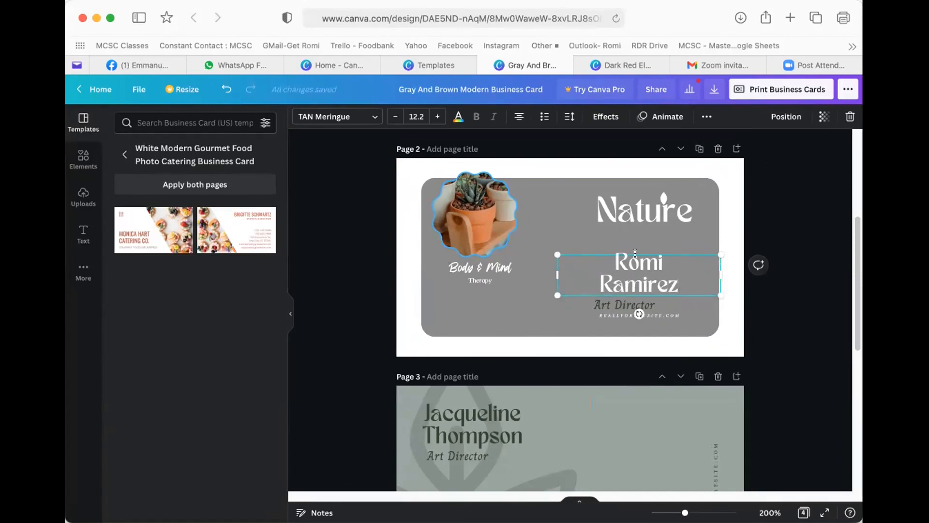
{"action": "left_click", "coordinate": [732, 206]}
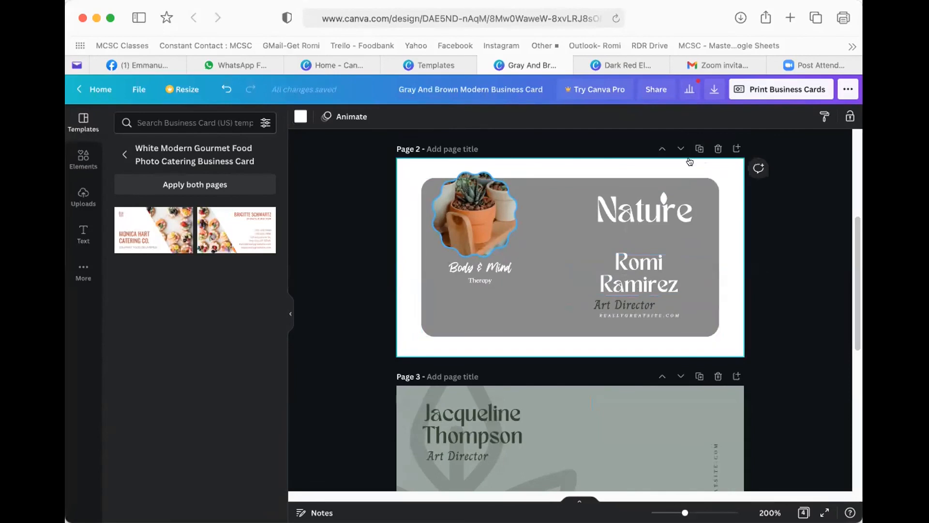
{"action": "left_click", "coordinate": [700, 148]}
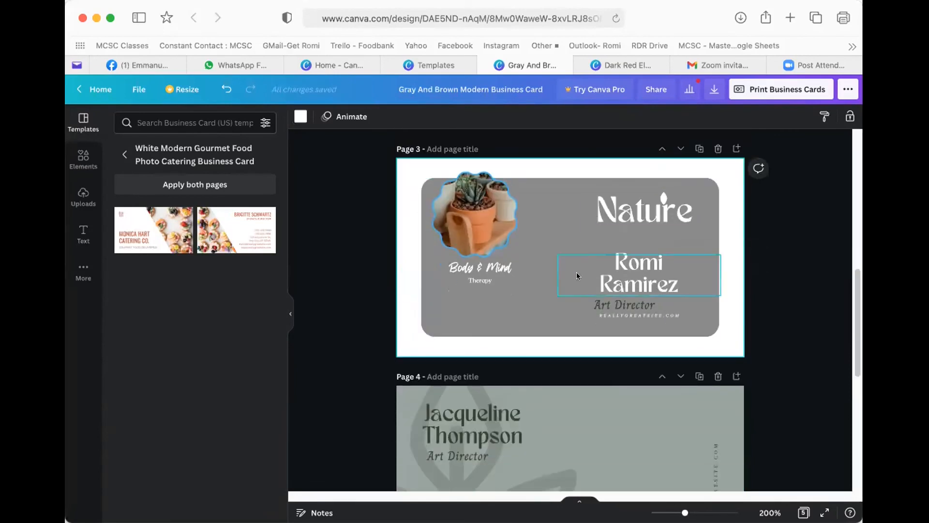
{"action": "scroll", "coordinate": [640, 259], "scroll_direction": "up", "scroll_amount": 3}
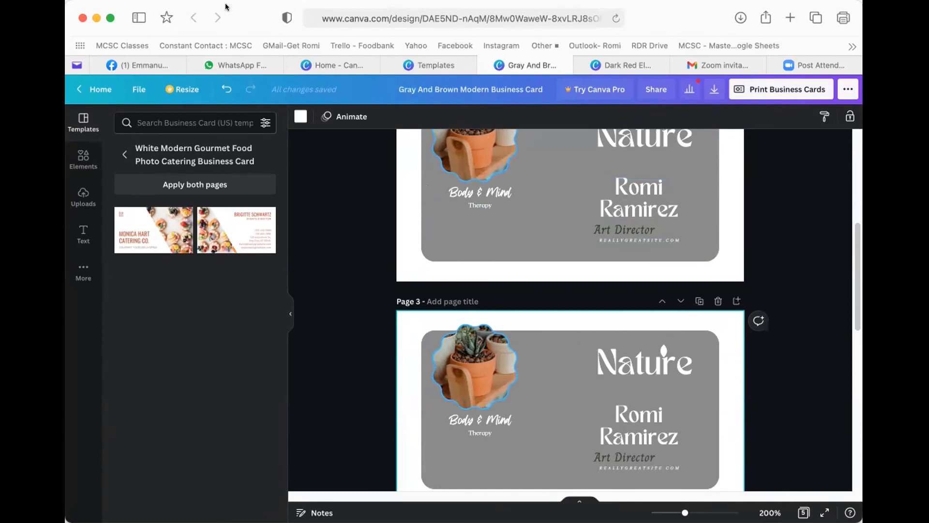
{"action": "left_click", "coordinate": [679, 89]}
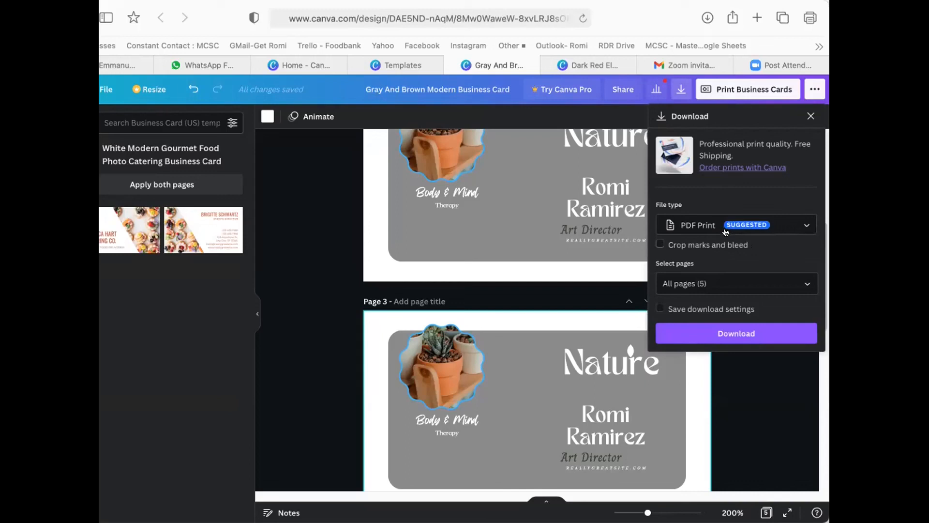
{"action": "left_click", "coordinate": [695, 227]}
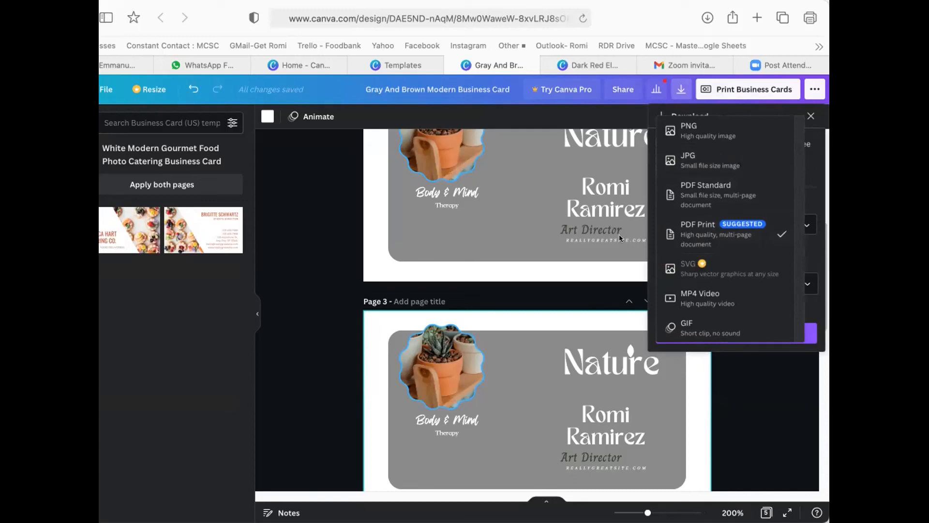
{"action": "left_click", "coordinate": [596, 201]}
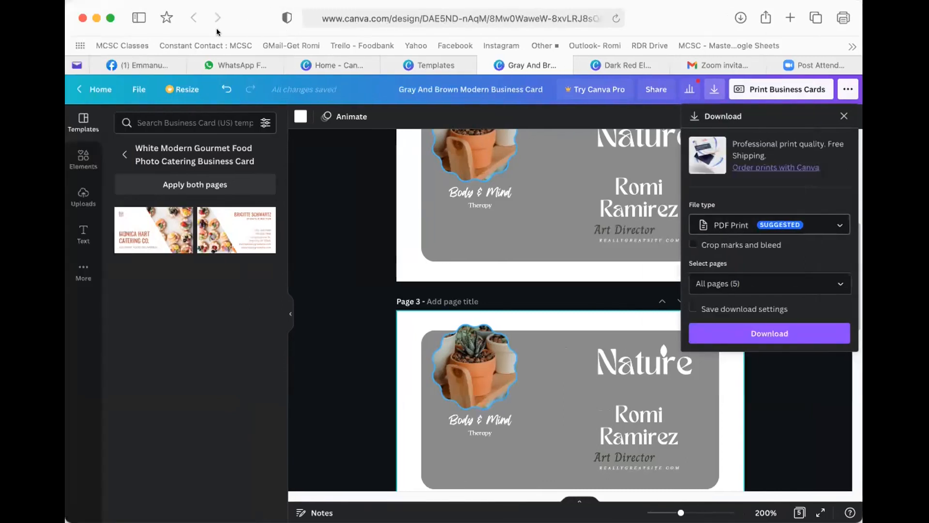
{"action": "left_click", "coordinate": [355, 169]}
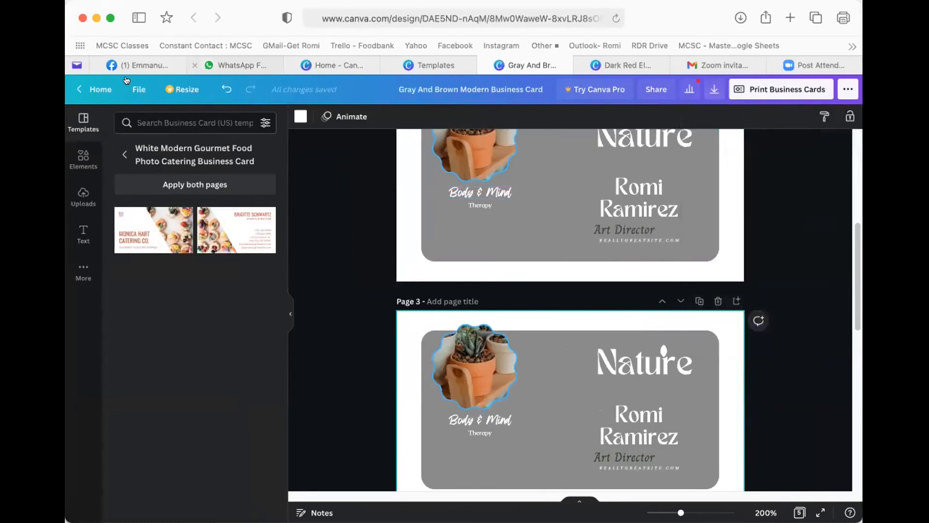
- Return to the Canva home page and click into the search box to find templates
{"action": "left_click", "coordinate": [110, 87]}
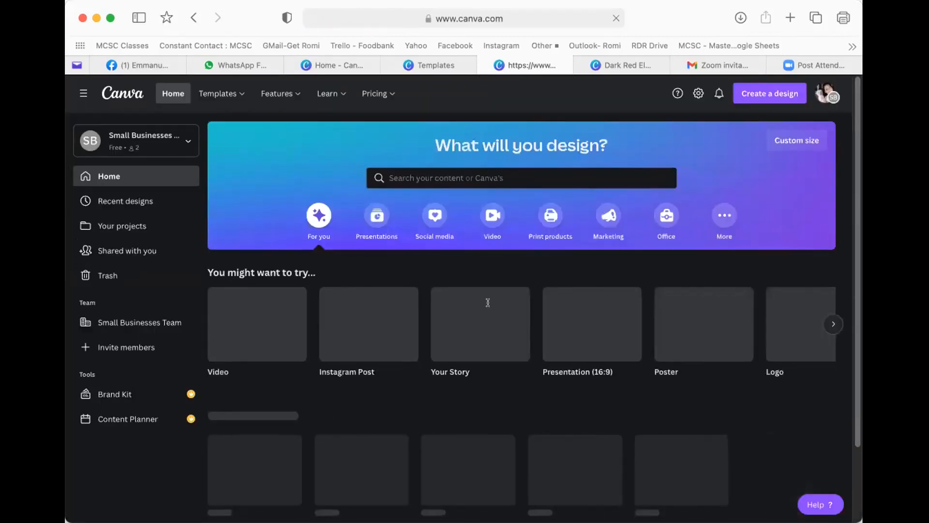
{"action": "scroll", "coordinate": [488, 304], "scroll_direction": "down", "scroll_amount": 3}
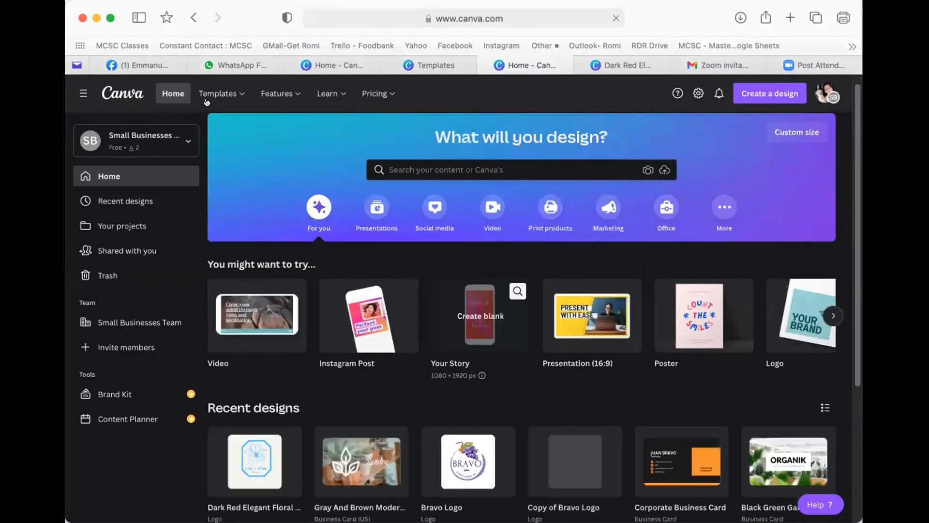
{"action": "mouse_move", "coordinate": [217, 90]}
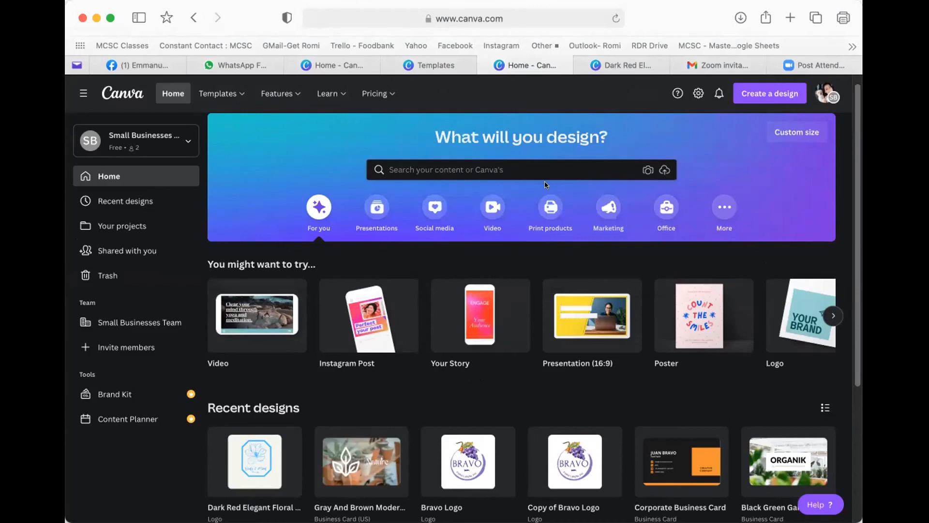
{"action": "left_click", "coordinate": [462, 169]}
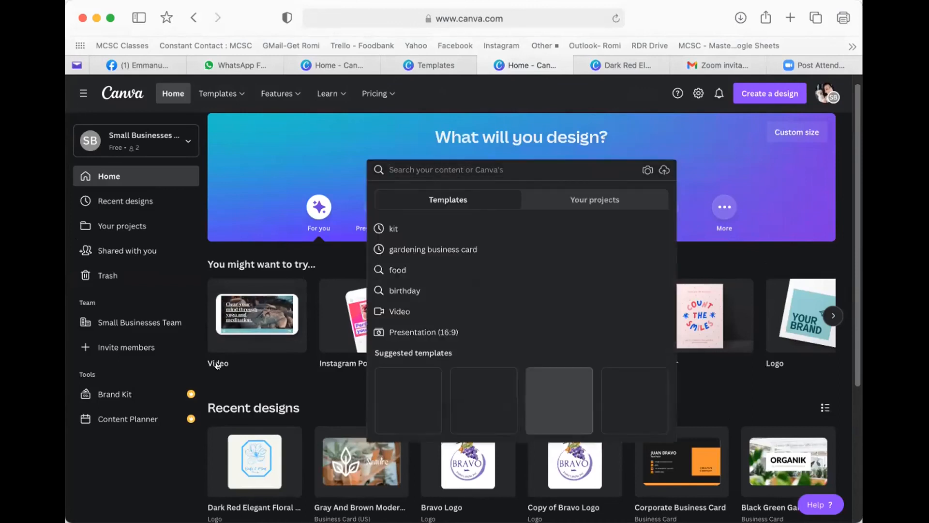
- Close the search suggestions and open the Facebook Posts template category
{"action": "scroll", "coordinate": [245, 356], "scroll_direction": "down", "scroll_amount": 1}
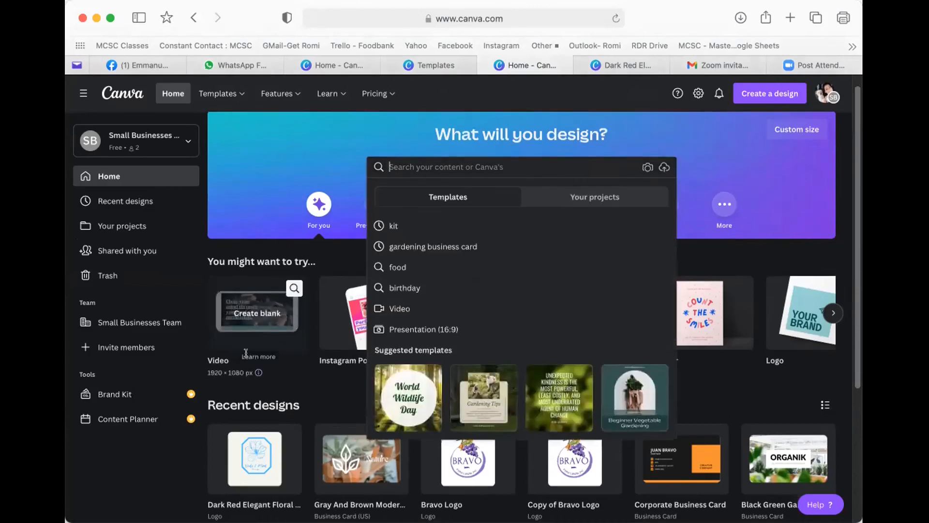
{"action": "left_click", "coordinate": [289, 374]}
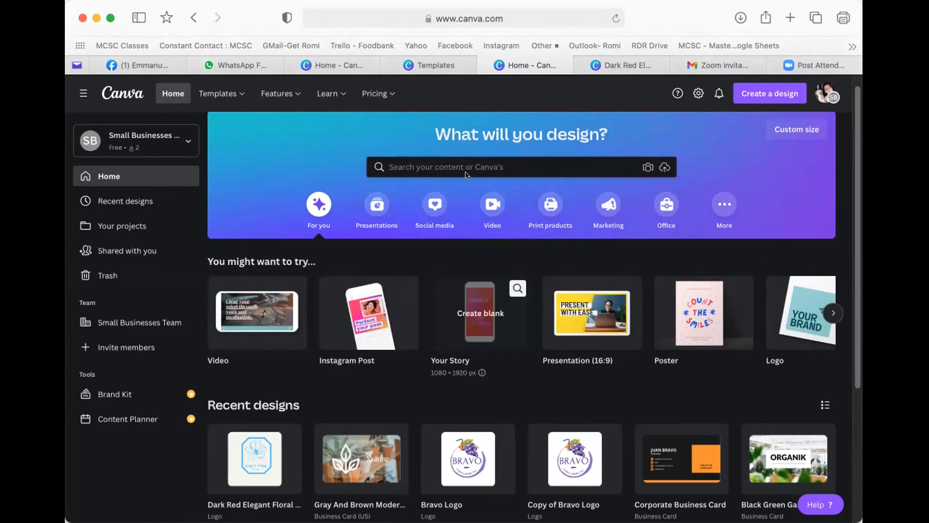
{"action": "scroll", "coordinate": [426, 200], "scroll_direction": "down", "scroll_amount": 1}
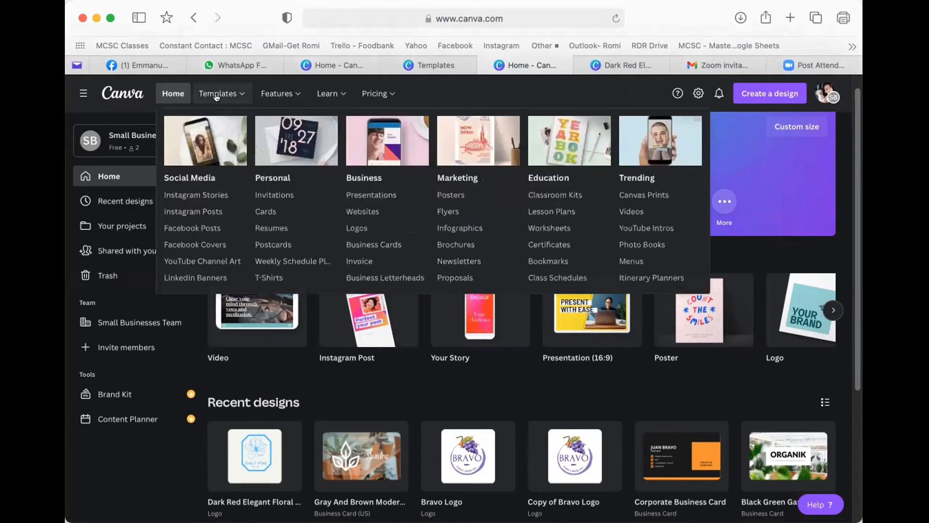
{"action": "left_click", "coordinate": [195, 227]}
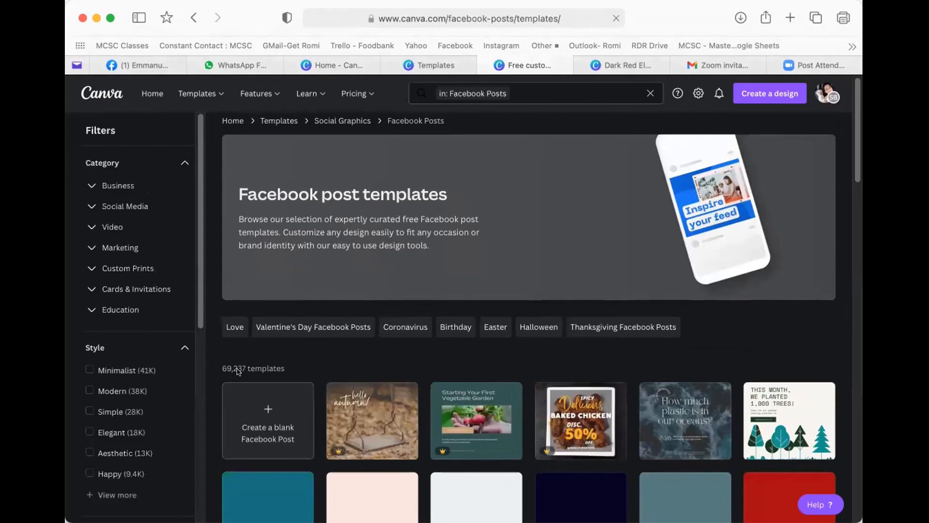
- Scroll through the Facebook post templates grid and back up to the top
{"action": "scroll", "coordinate": [358, 362], "scroll_direction": "down", "scroll_amount": 3}
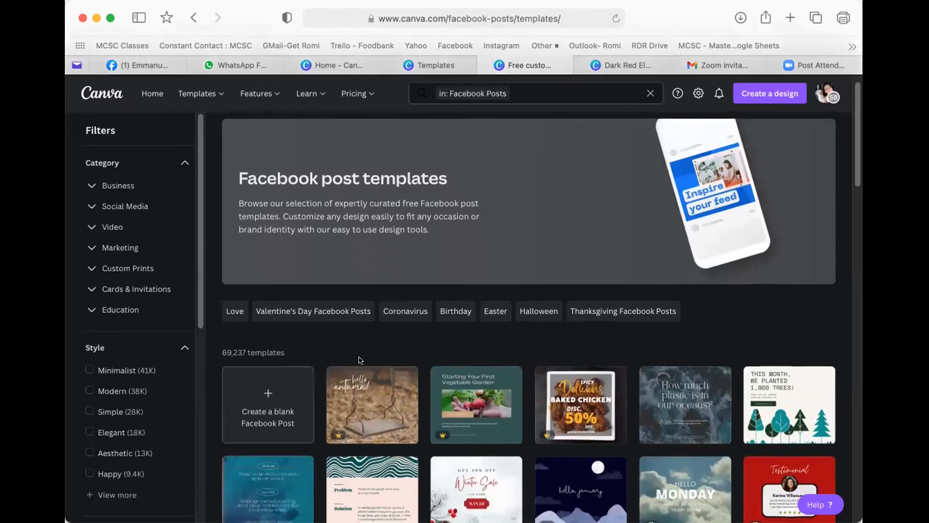
{"action": "scroll", "coordinate": [352, 362], "scroll_direction": "down", "scroll_amount": 4}
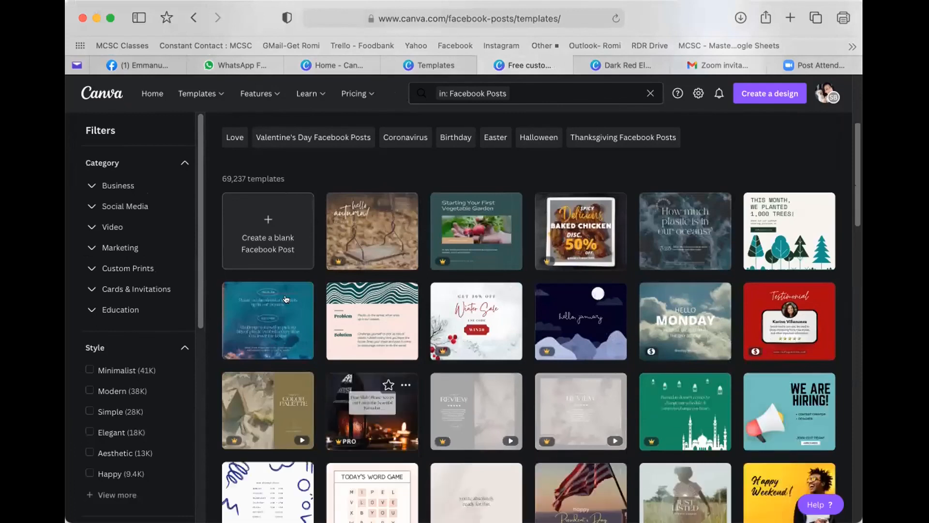
{"action": "scroll", "coordinate": [202, 359], "scroll_direction": "down", "scroll_amount": 1}
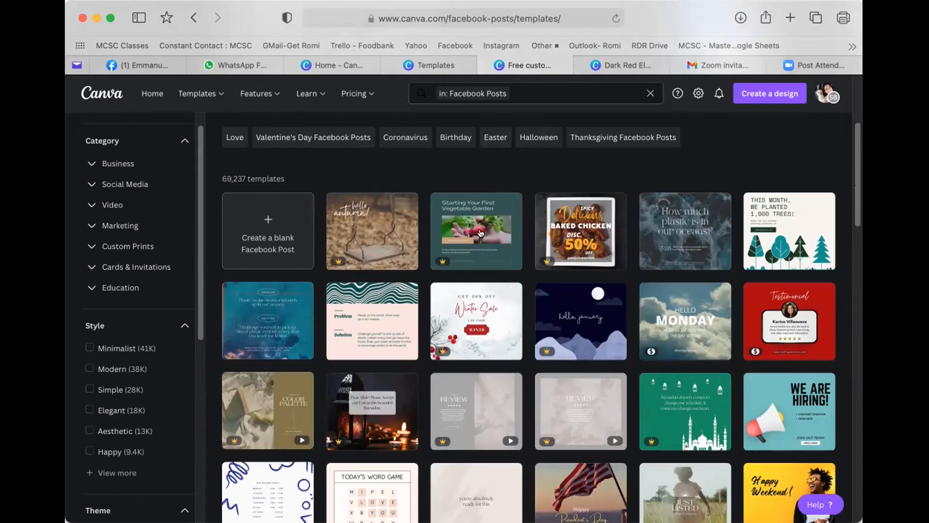
{"action": "scroll", "coordinate": [476, 243], "scroll_direction": "down", "scroll_amount": 1}
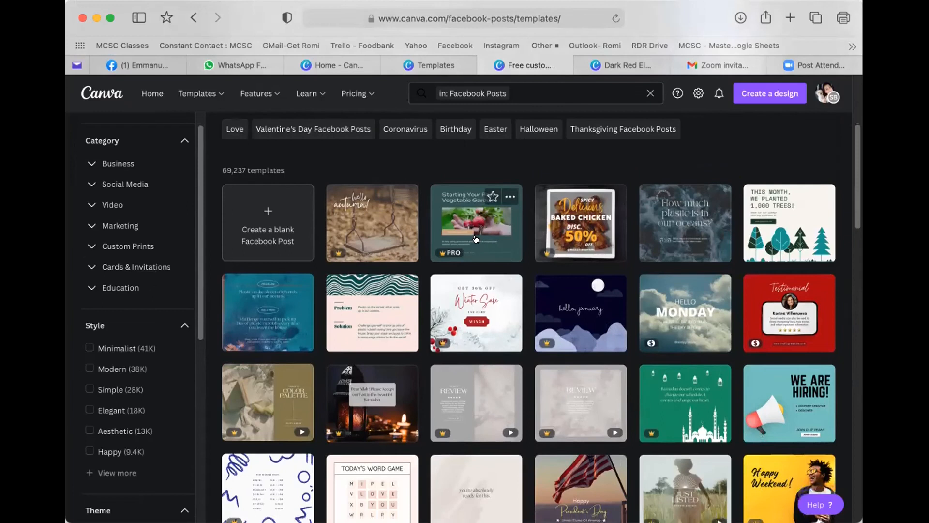
{"action": "scroll", "coordinate": [464, 237], "scroll_direction": "up", "scroll_amount": 3}
{"action": "scroll", "coordinate": [436, 242], "scroll_direction": "up", "scroll_amount": 3}
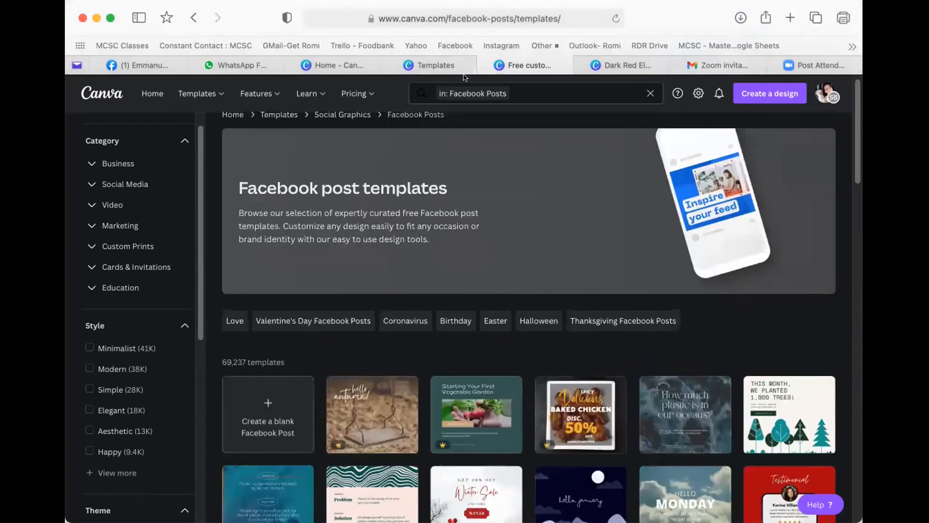
{"action": "left_click", "coordinate": [532, 87]}
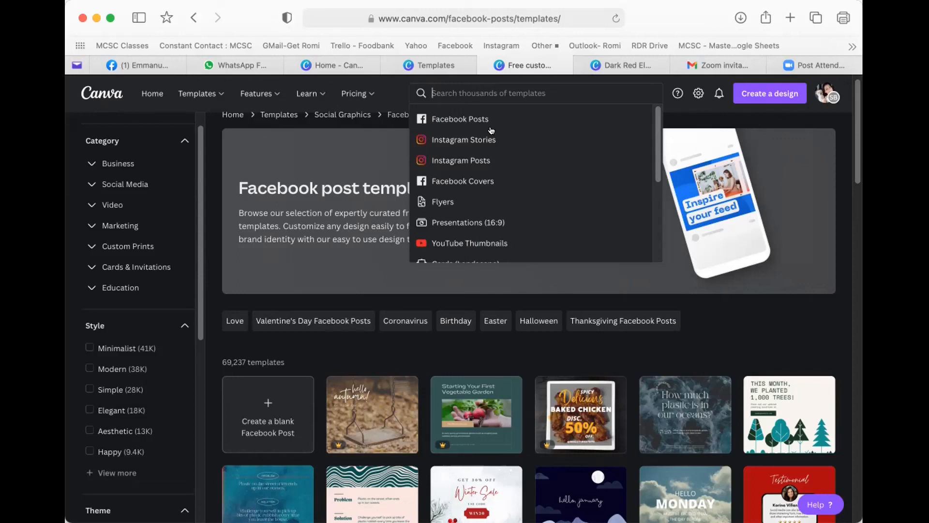
{"action": "type", "text": "face"}
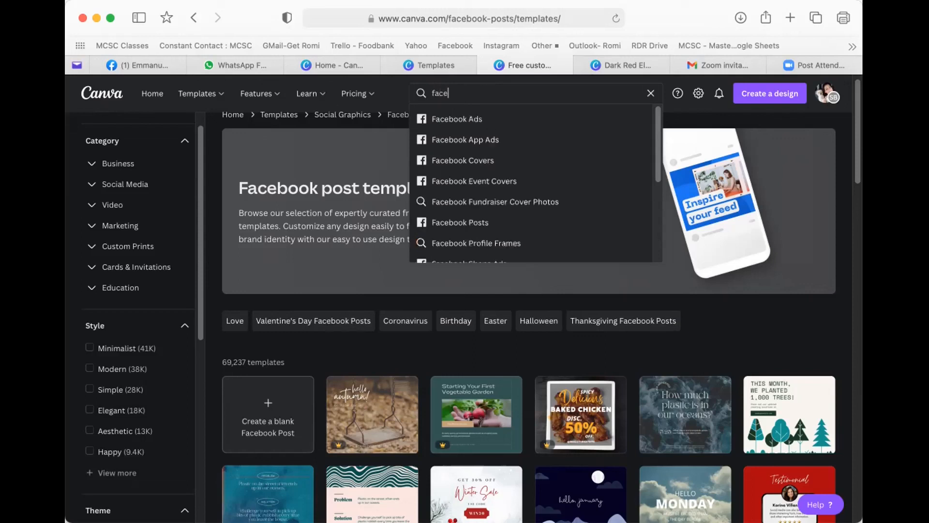
{"action": "type", "text": "book posts children"}
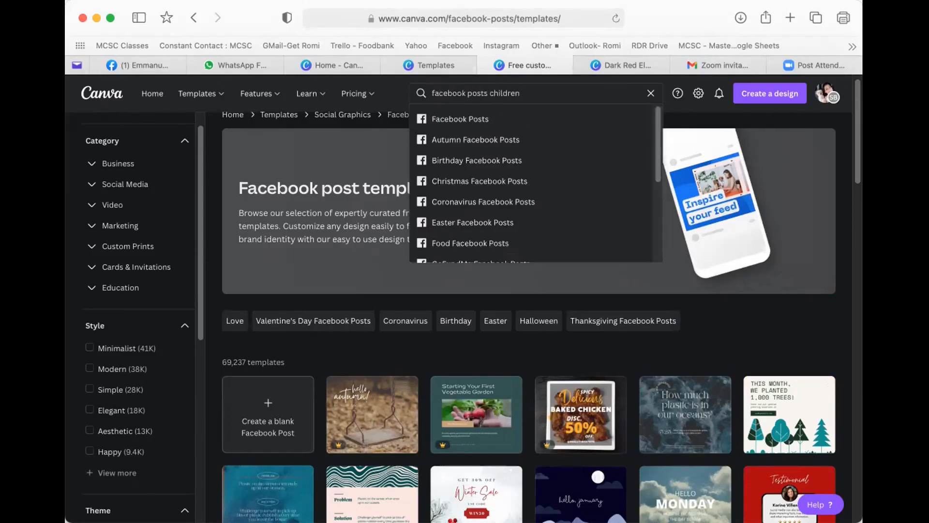
{"action": "key", "text": "Return"}
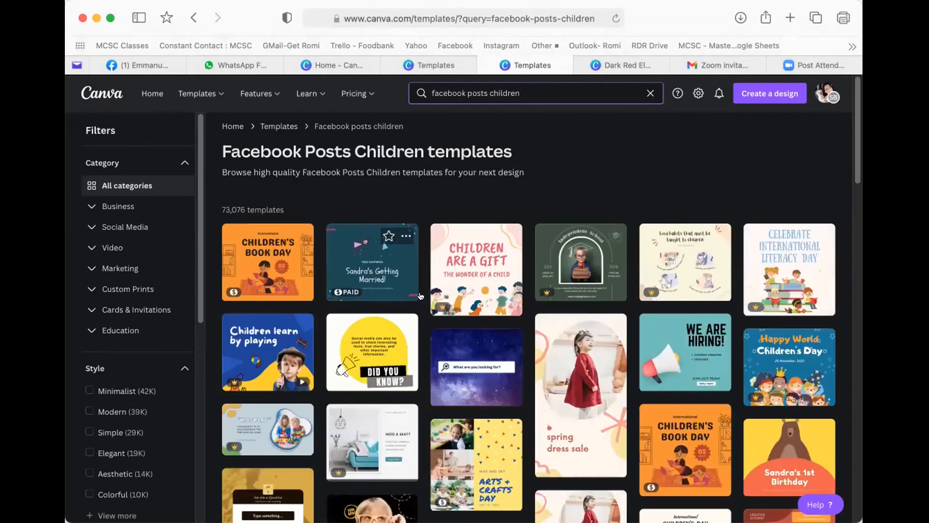
{"action": "scroll", "coordinate": [475, 294], "scroll_direction": "down", "scroll_amount": 1}
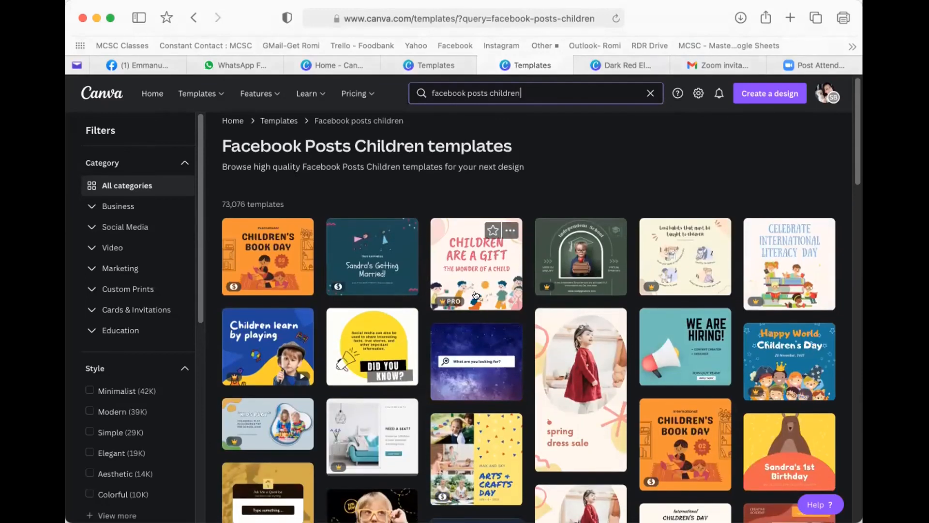
{"action": "scroll", "coordinate": [411, 314], "scroll_direction": "down", "scroll_amount": 3}
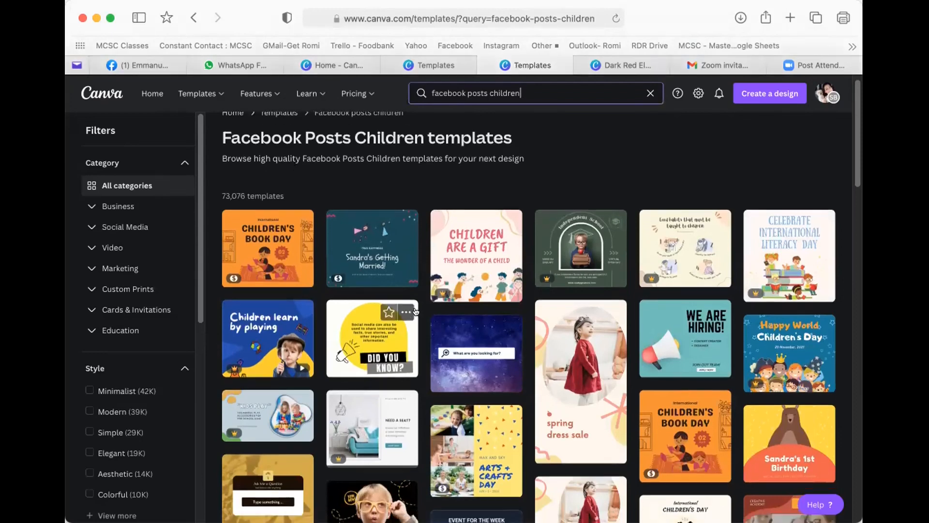
{"action": "scroll", "coordinate": [421, 313], "scroll_direction": "down", "scroll_amount": 2}
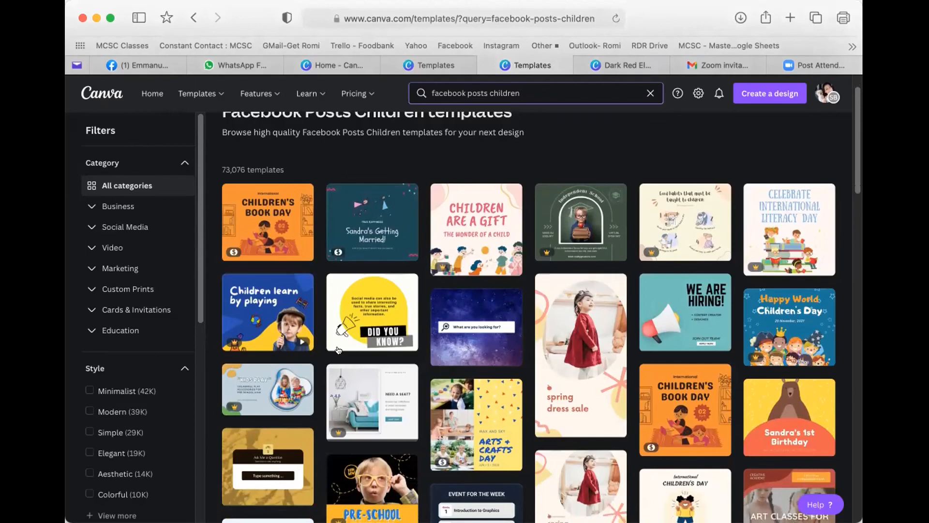
{"action": "mouse_move", "coordinate": [296, 342]}
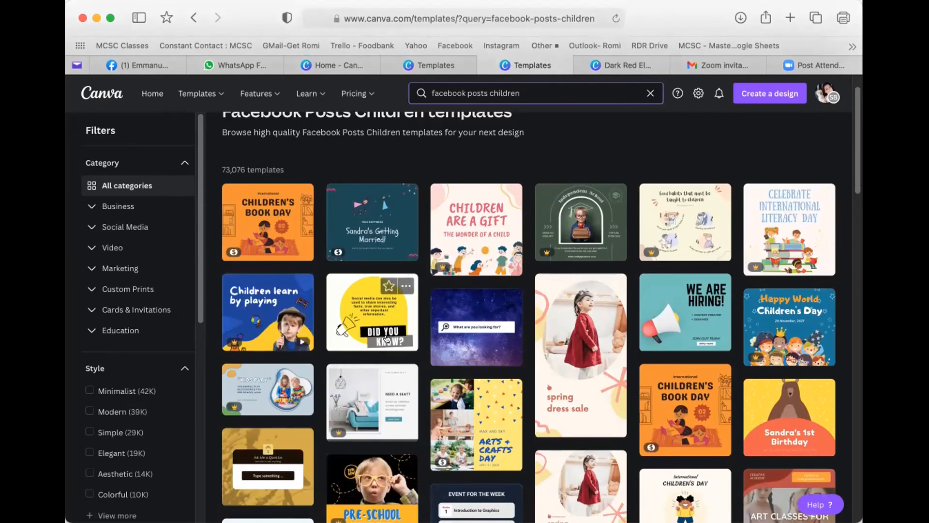
{"action": "scroll", "coordinate": [386, 338], "scroll_direction": "down", "scroll_amount": 2}
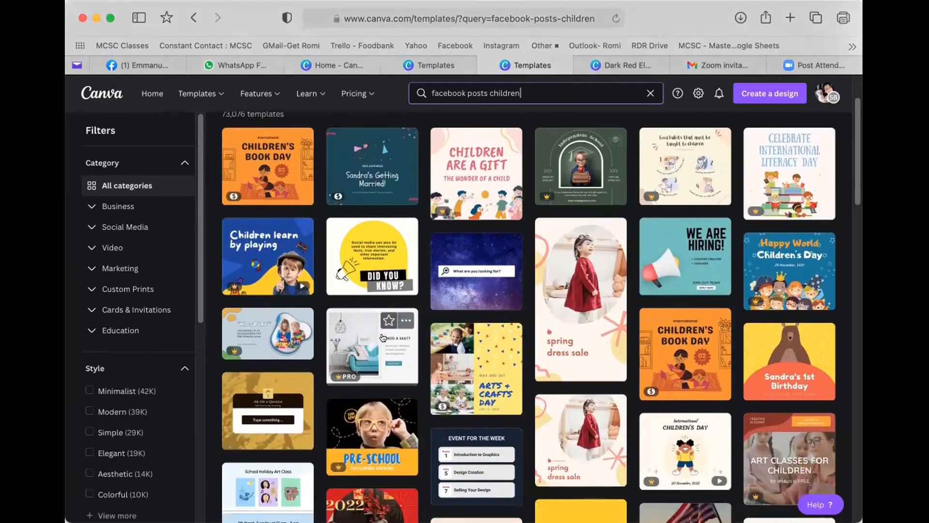
{"action": "scroll", "coordinate": [383, 337], "scroll_direction": "down", "scroll_amount": 1}
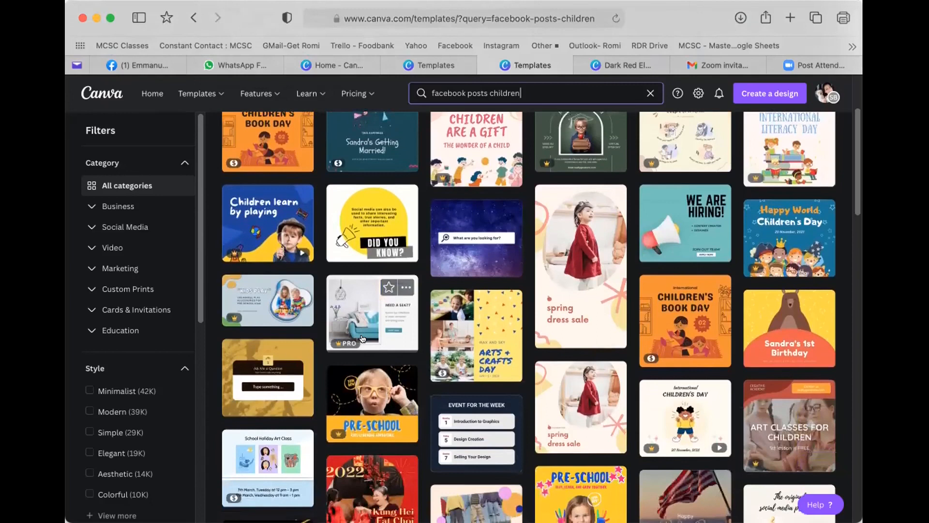
{"action": "scroll", "coordinate": [363, 339], "scroll_direction": "down", "scroll_amount": 3}
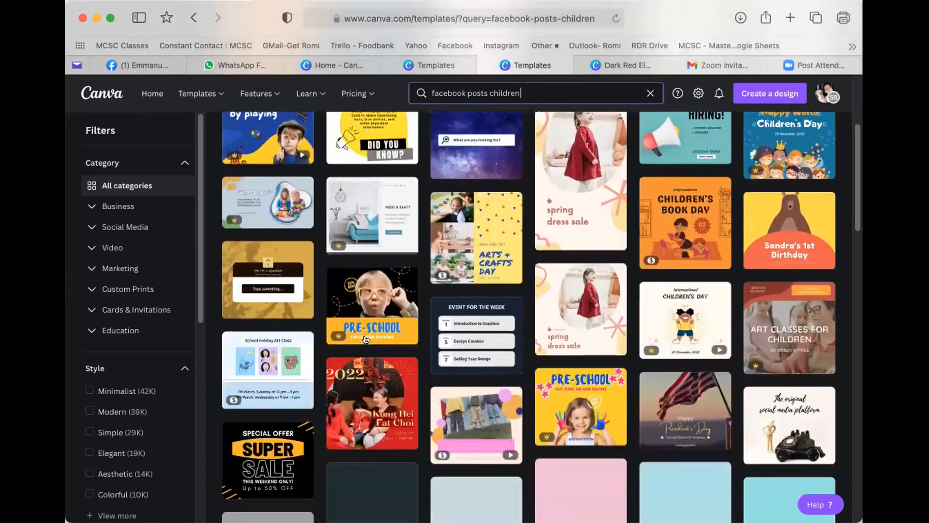
{"action": "scroll", "coordinate": [366, 339], "scroll_direction": "down", "scroll_amount": 3}
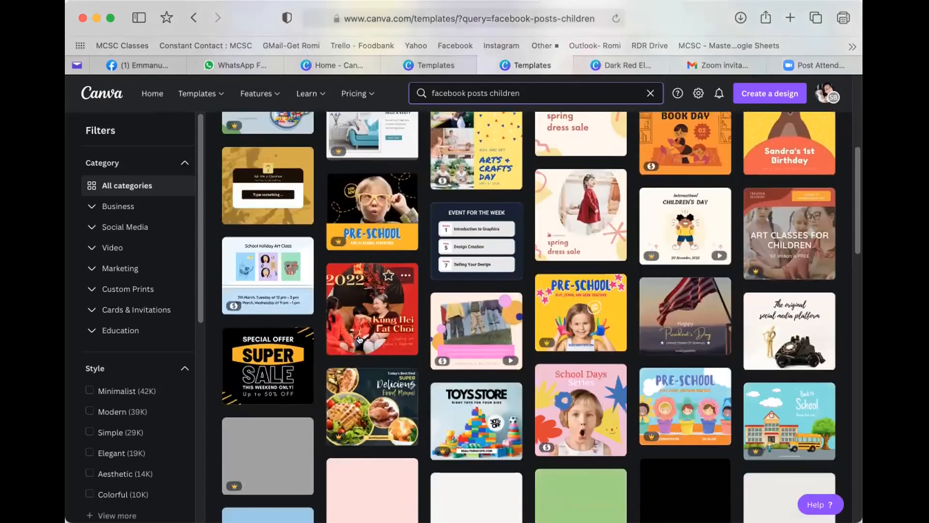
{"action": "scroll", "coordinate": [360, 340], "scroll_direction": "down", "scroll_amount": 2}
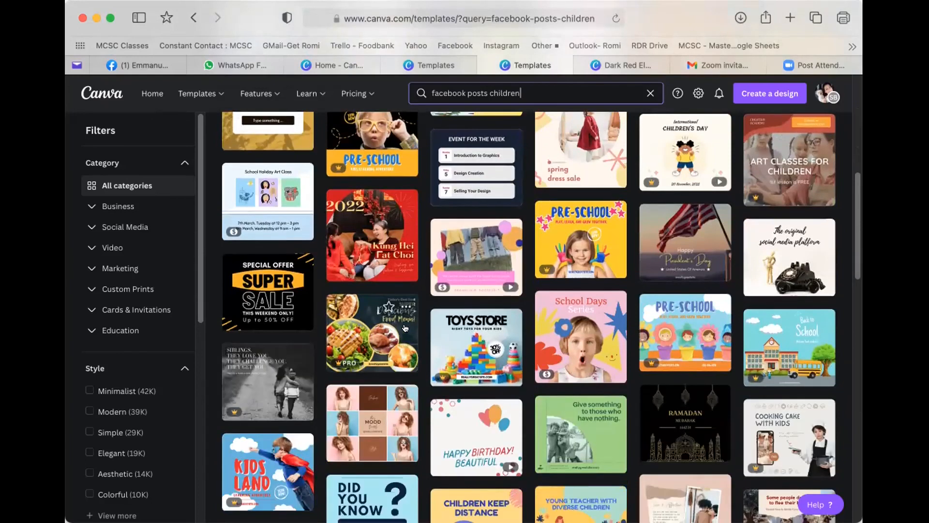
{"action": "scroll", "coordinate": [458, 328], "scroll_direction": "down", "scroll_amount": 2}
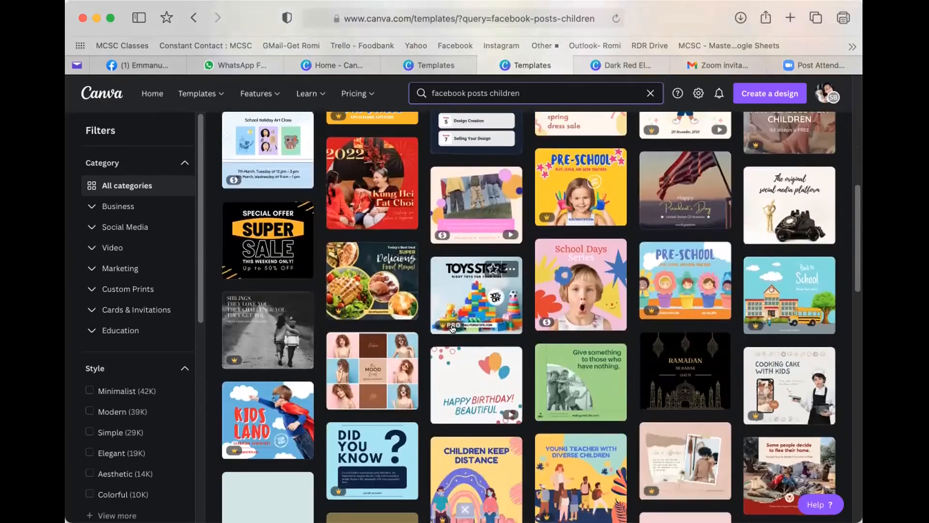
{"action": "scroll", "coordinate": [458, 328], "scroll_direction": "down", "scroll_amount": 6}
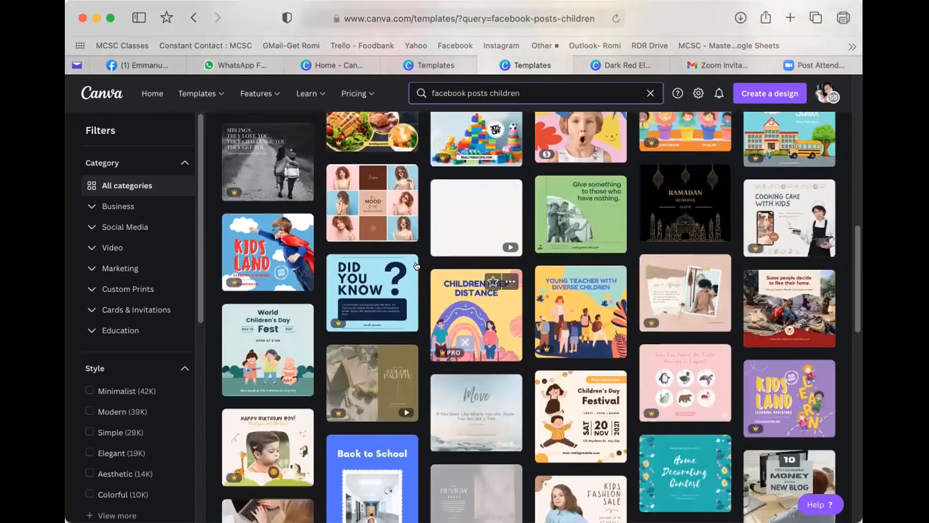
{"action": "scroll", "coordinate": [121, 352], "scroll_direction": "down", "scroll_amount": 2}
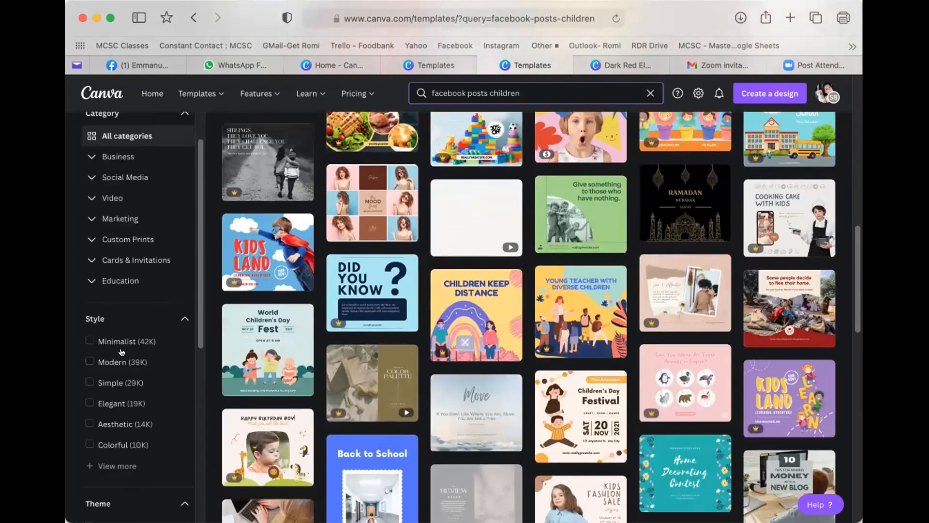
{"action": "scroll", "coordinate": [121, 352], "scroll_direction": "down", "scroll_amount": 10}
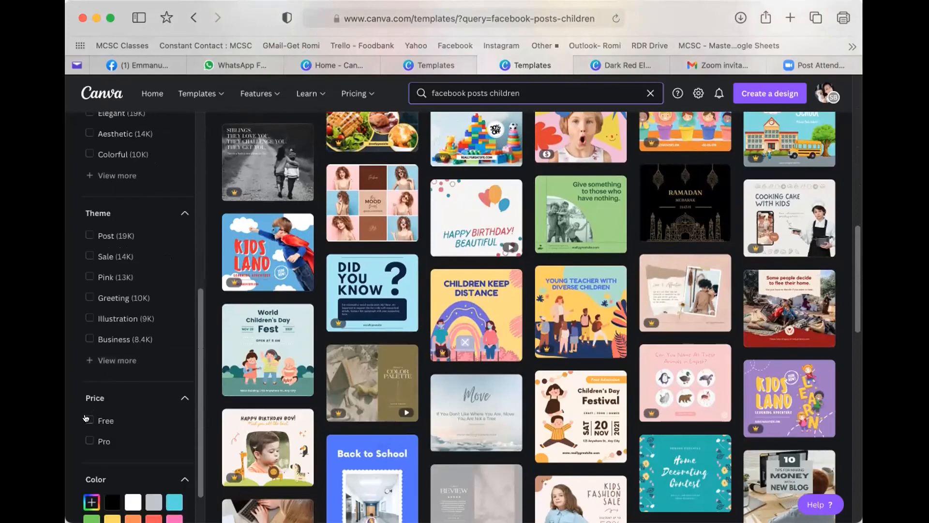
- Apply the Free price filter and scroll the results down to the Children's Day Festival card
{"action": "left_click", "coordinate": [88, 419]}
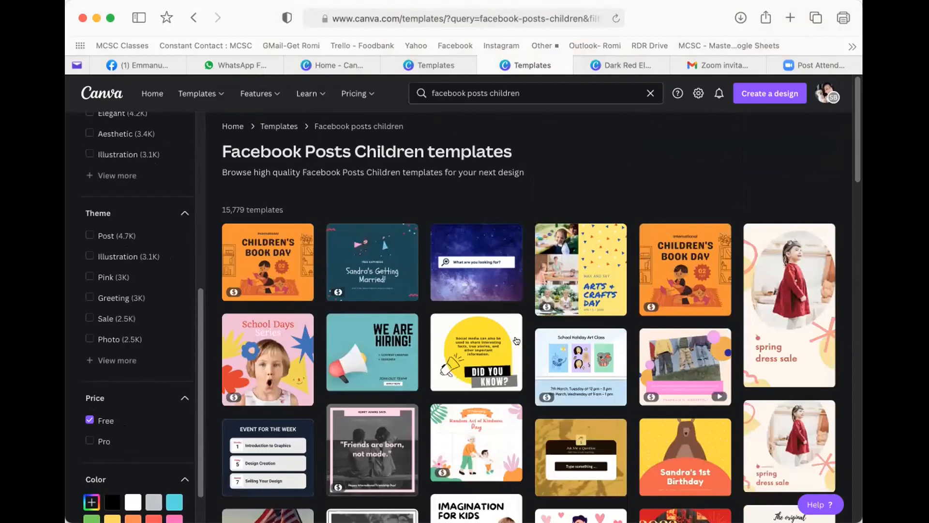
{"action": "scroll", "coordinate": [516, 338], "scroll_direction": "down", "scroll_amount": 3}
{"action": "scroll", "coordinate": [517, 339], "scroll_direction": "down", "scroll_amount": 2}
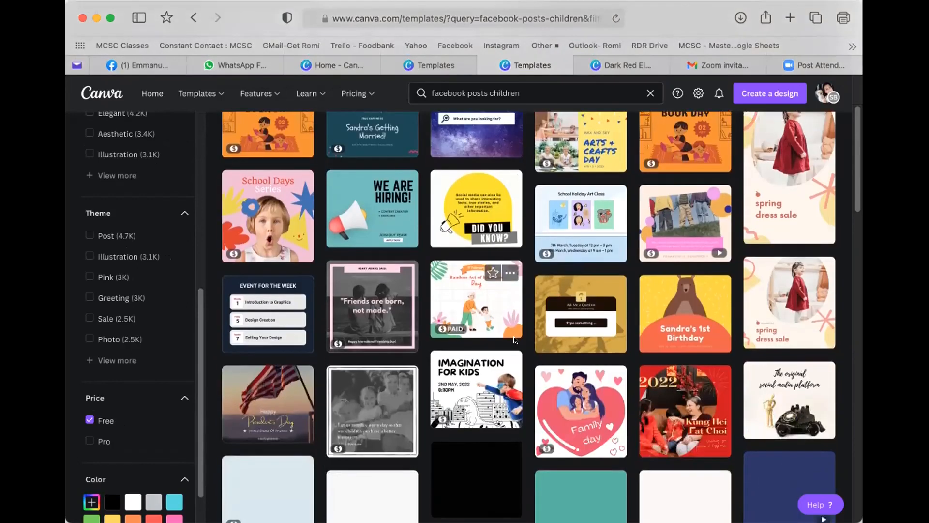
{"action": "scroll", "coordinate": [514, 340], "scroll_direction": "down", "scroll_amount": 4}
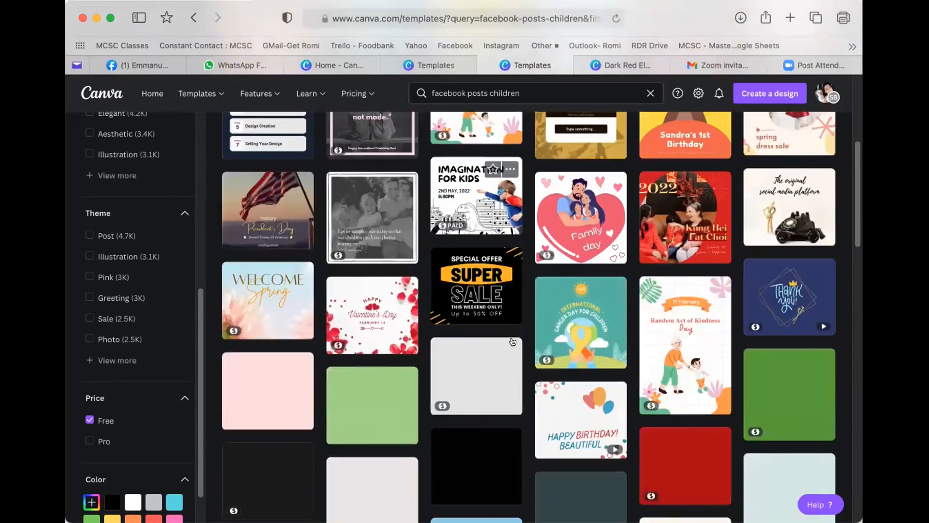
{"action": "scroll", "coordinate": [492, 361], "scroll_direction": "down", "scroll_amount": 4}
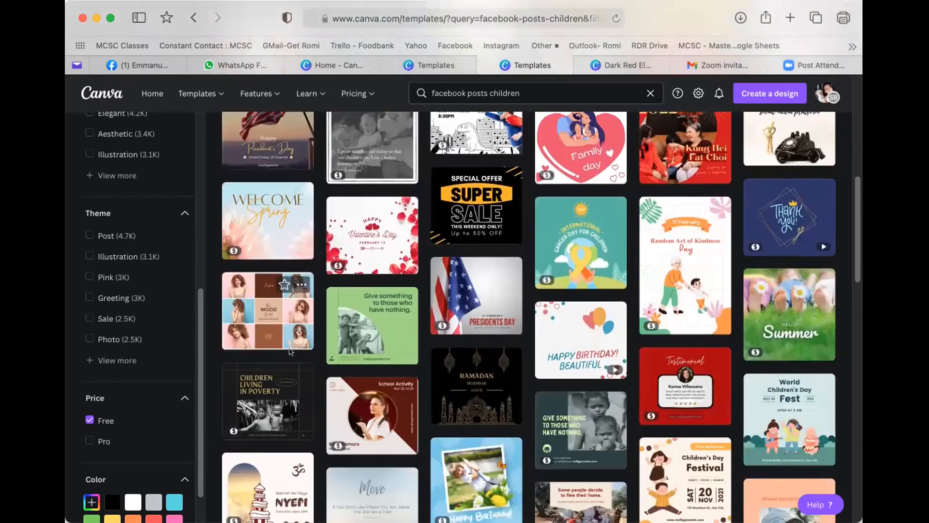
{"action": "scroll", "coordinate": [310, 360], "scroll_direction": "down", "scroll_amount": 1}
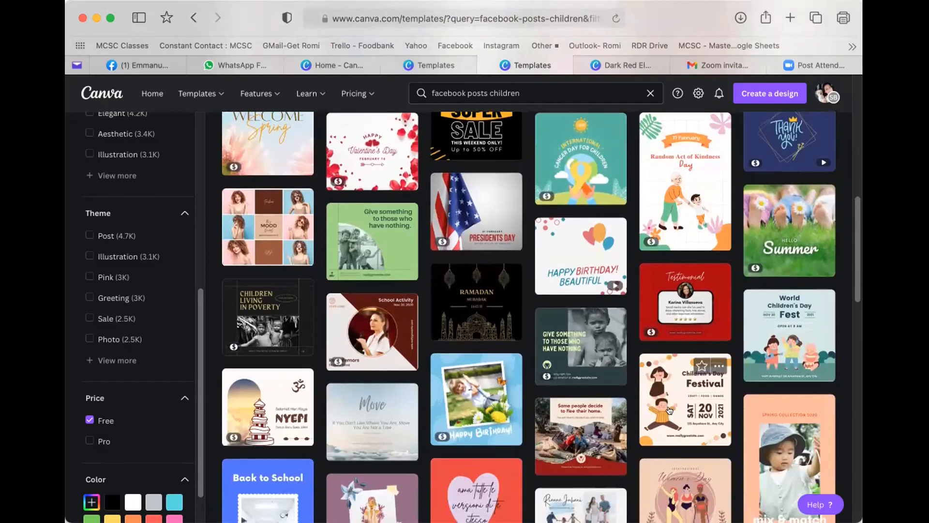
{"action": "scroll", "coordinate": [672, 407], "scroll_direction": "down", "scroll_amount": 1}
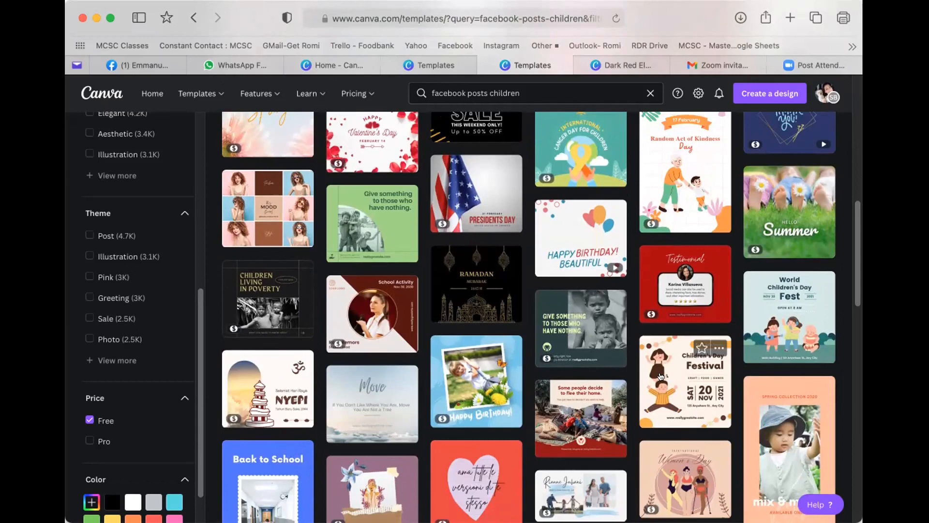
{"action": "scroll", "coordinate": [664, 376], "scroll_direction": "down", "scroll_amount": 1}
{"action": "scroll", "coordinate": [663, 376], "scroll_direction": "down", "scroll_amount": 1}
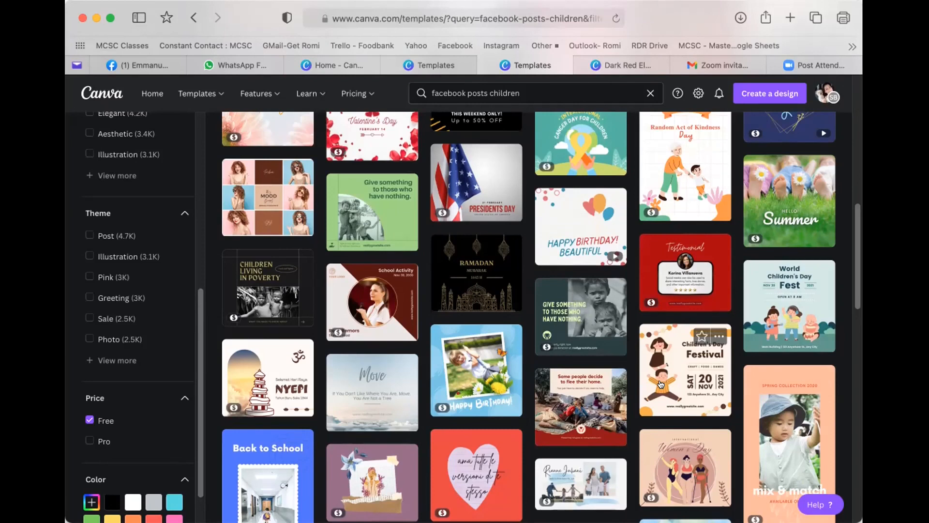
{"action": "scroll", "coordinate": [671, 384], "scroll_direction": "down", "scroll_amount": 1}
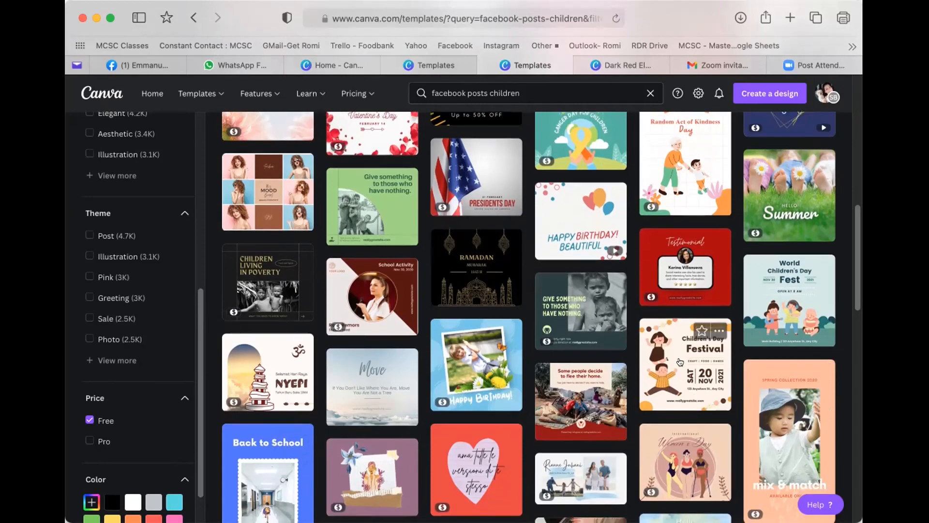
- Open the Children's Day Festival template preview and browse its 'More like this' designs
{"action": "left_click", "coordinate": [685, 363]}
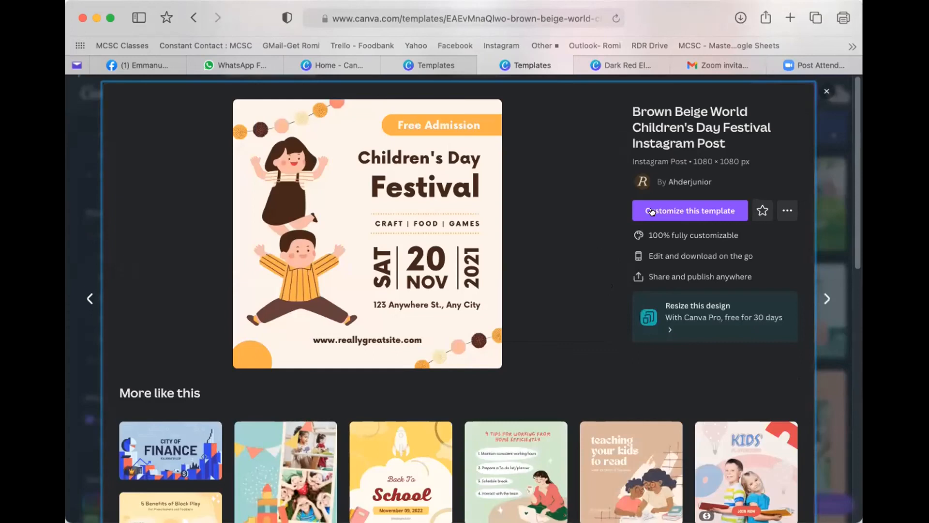
{"action": "scroll", "coordinate": [553, 286], "scroll_direction": "down", "scroll_amount": 2}
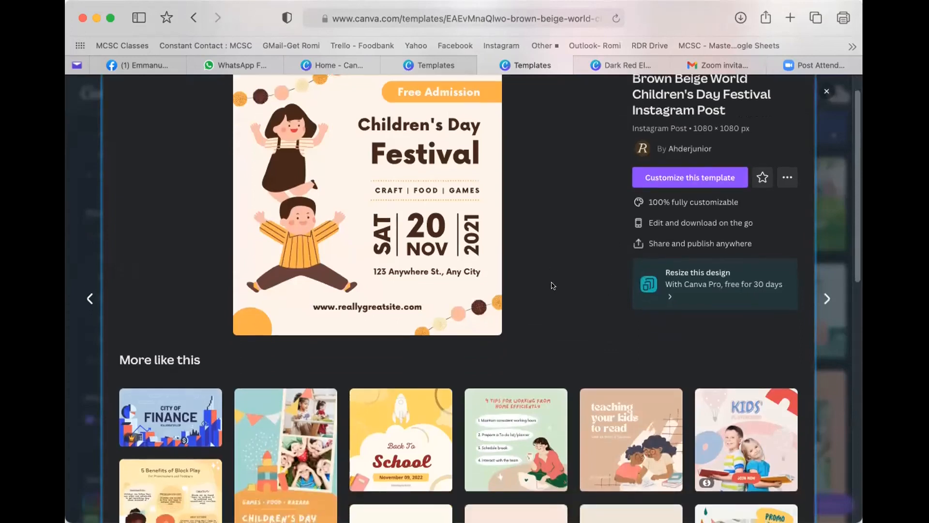
{"action": "scroll", "coordinate": [553, 285], "scroll_direction": "down", "scroll_amount": 1}
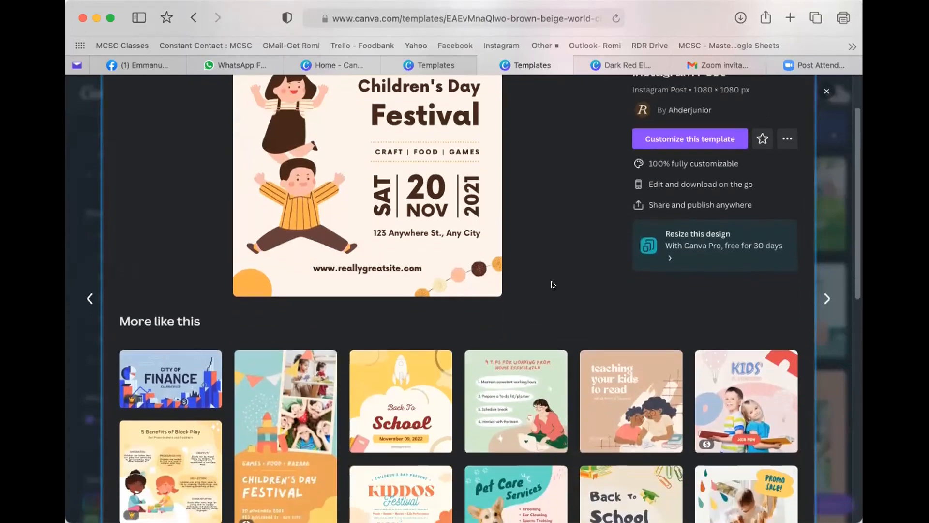
{"action": "scroll", "coordinate": [552, 284], "scroll_direction": "down", "scroll_amount": 1}
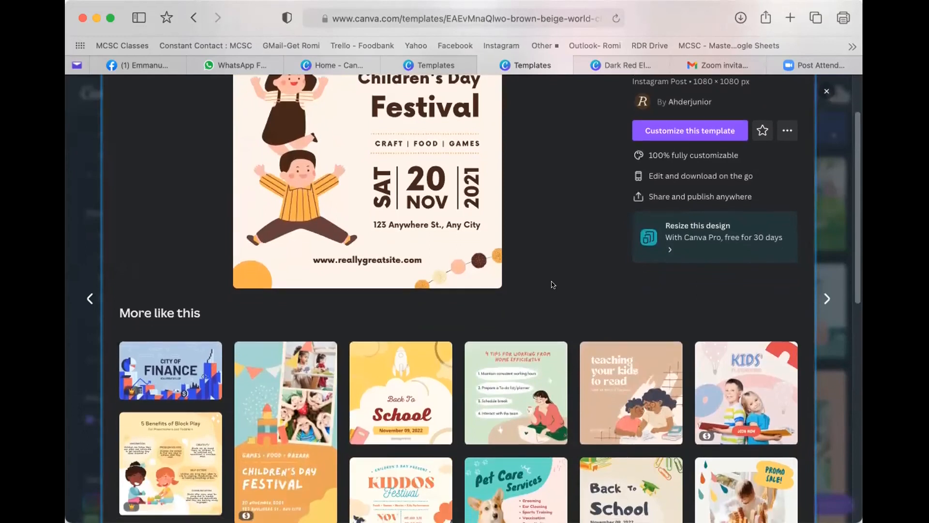
{"action": "scroll", "coordinate": [549, 285], "scroll_direction": "down", "scroll_amount": 1}
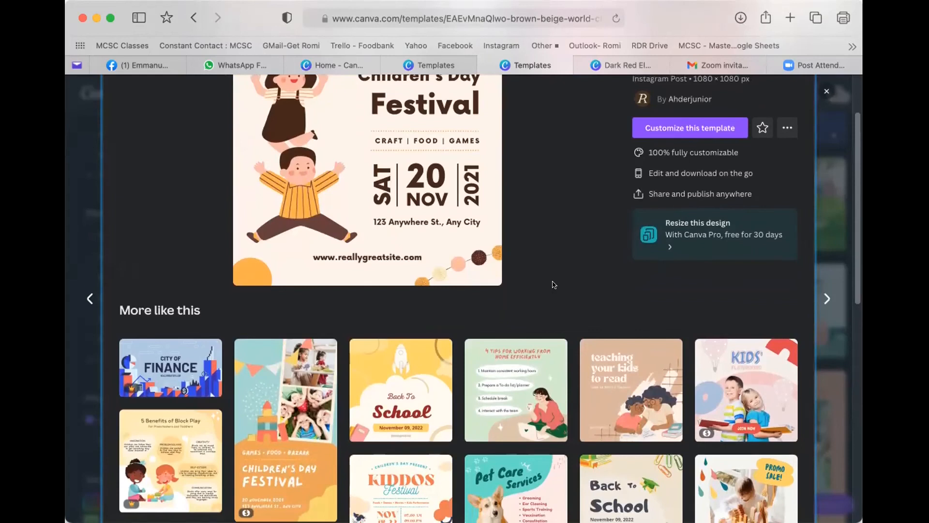
{"action": "scroll", "coordinate": [554, 284], "scroll_direction": "down", "scroll_amount": 3}
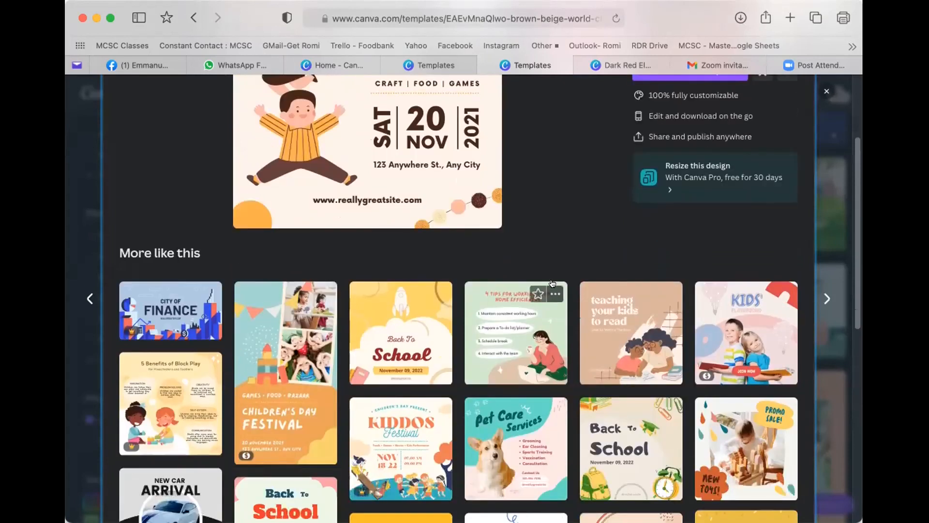
{"action": "scroll", "coordinate": [552, 283], "scroll_direction": "down", "scroll_amount": 2}
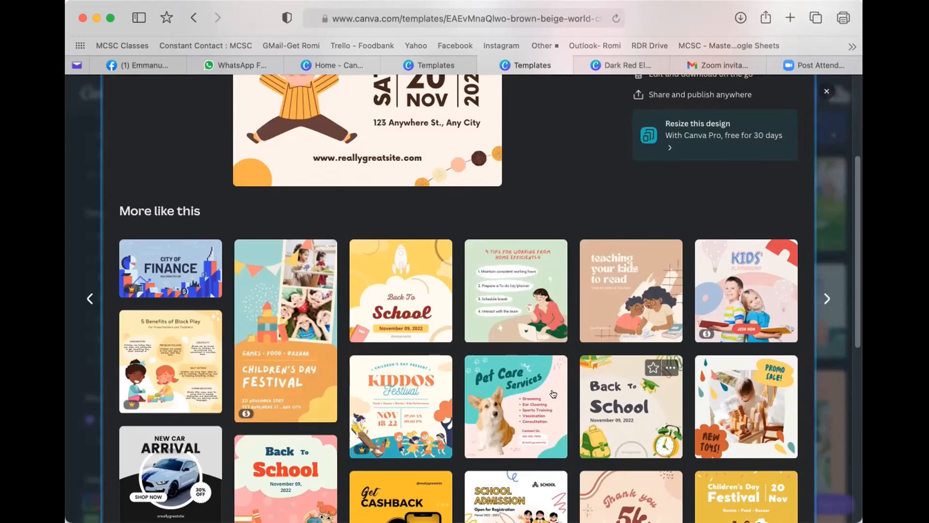
{"action": "scroll", "coordinate": [571, 391], "scroll_direction": "down", "scroll_amount": 1}
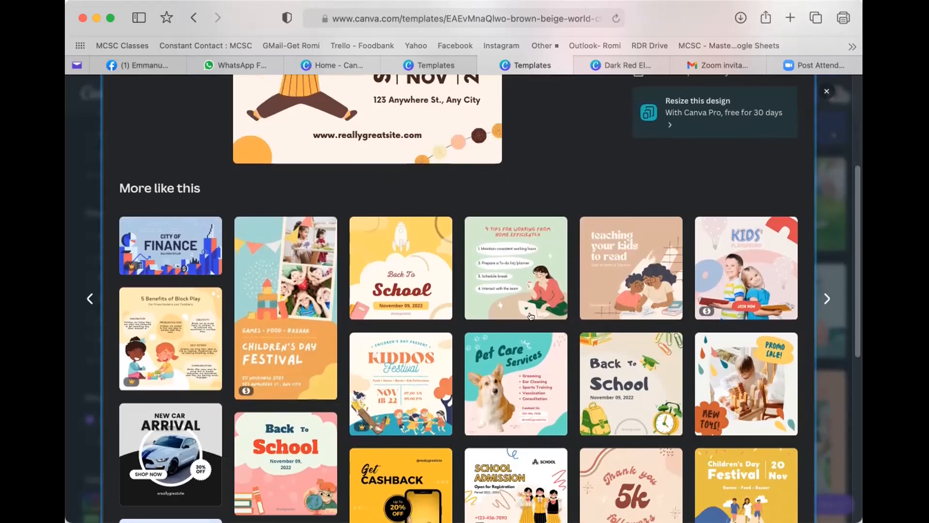
{"action": "scroll", "coordinate": [396, 240], "scroll_direction": "up", "scroll_amount": 5}
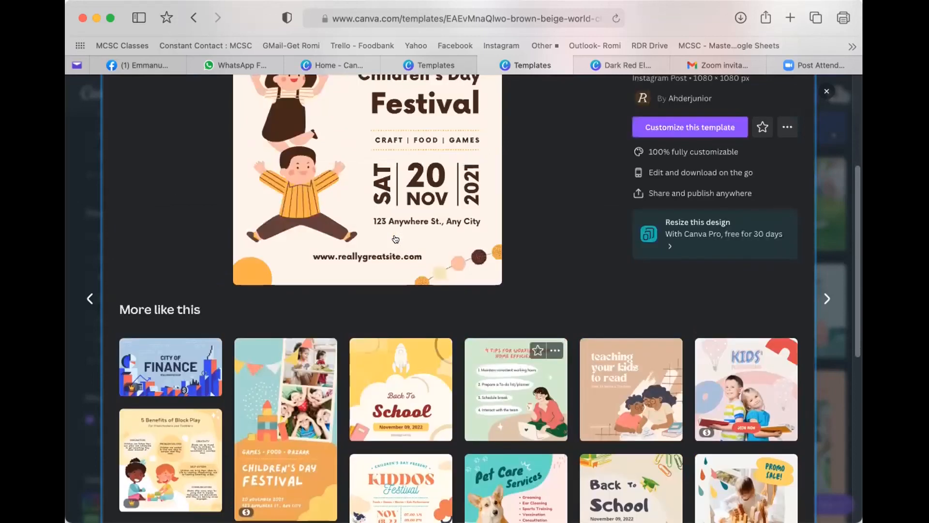
- Open the Children's Day Festival template as a new design and start an Elements search
{"action": "left_click", "coordinate": [702, 125]}
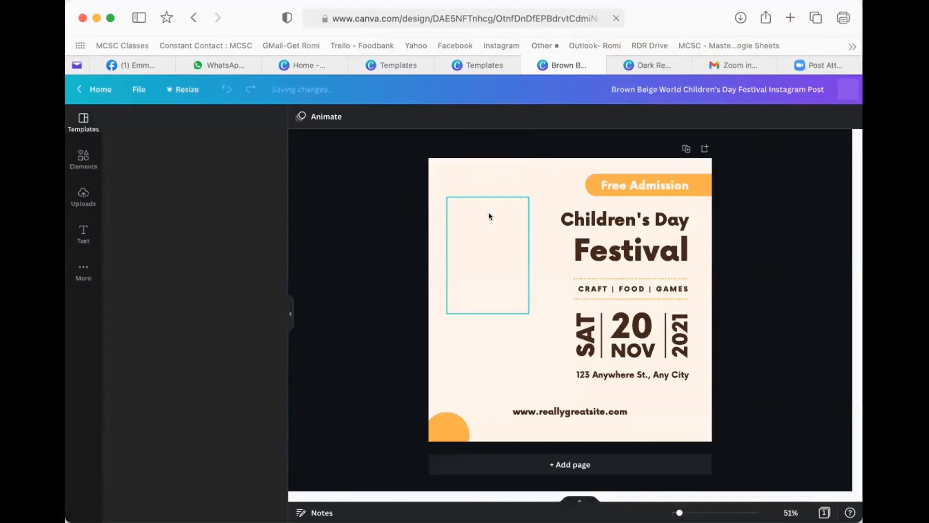
{"action": "left_click", "coordinate": [83, 157]}
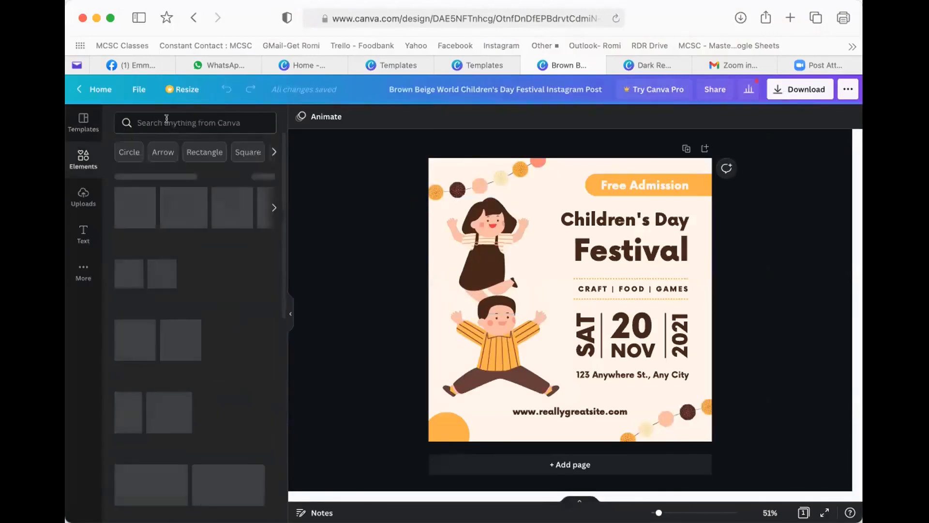
{"action": "left_click", "coordinate": [166, 120]}
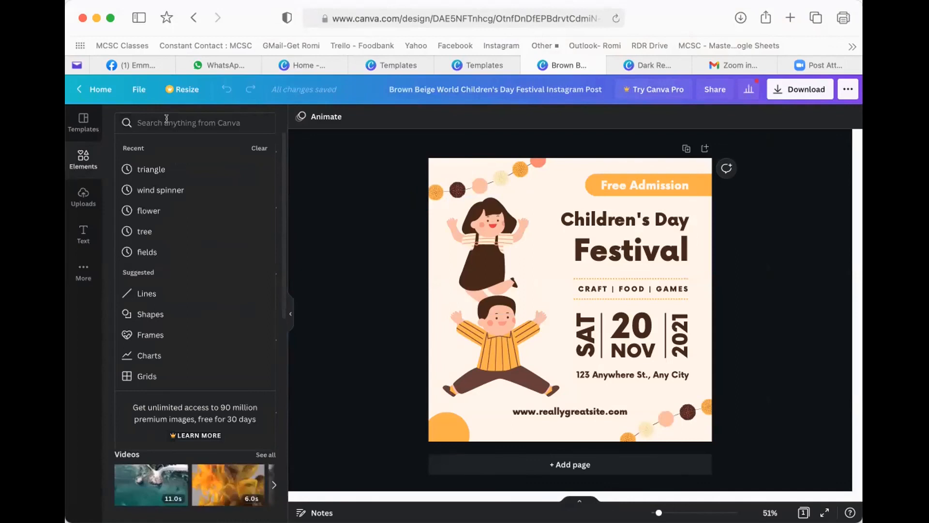
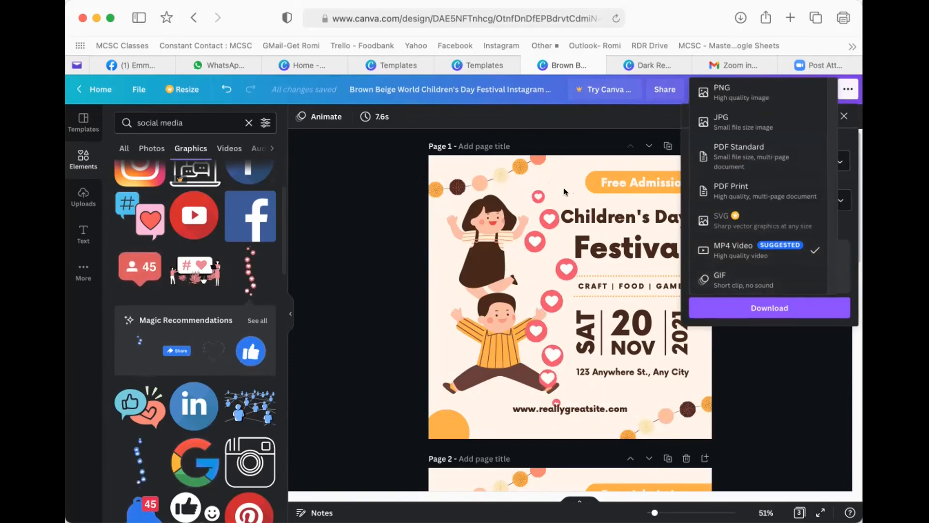
- Dismiss the download options and delete the column of heart graphics from the page
{"action": "left_click", "coordinate": [544, 253]}
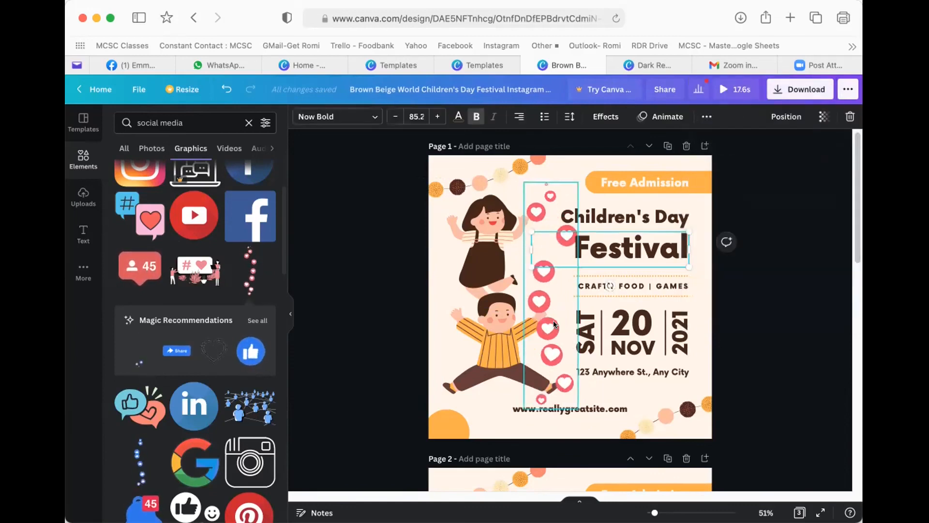
{"action": "left_click", "coordinate": [553, 321]}
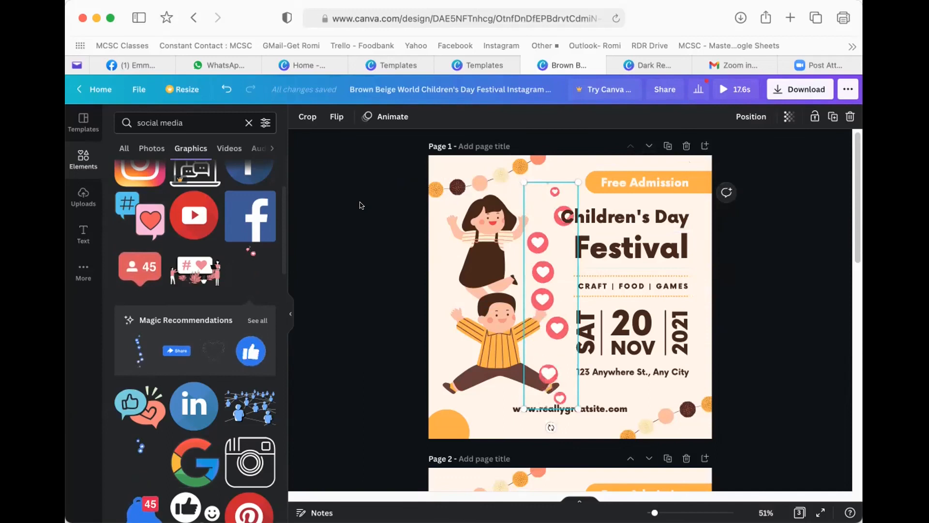
{"action": "left_click", "coordinate": [359, 217]}
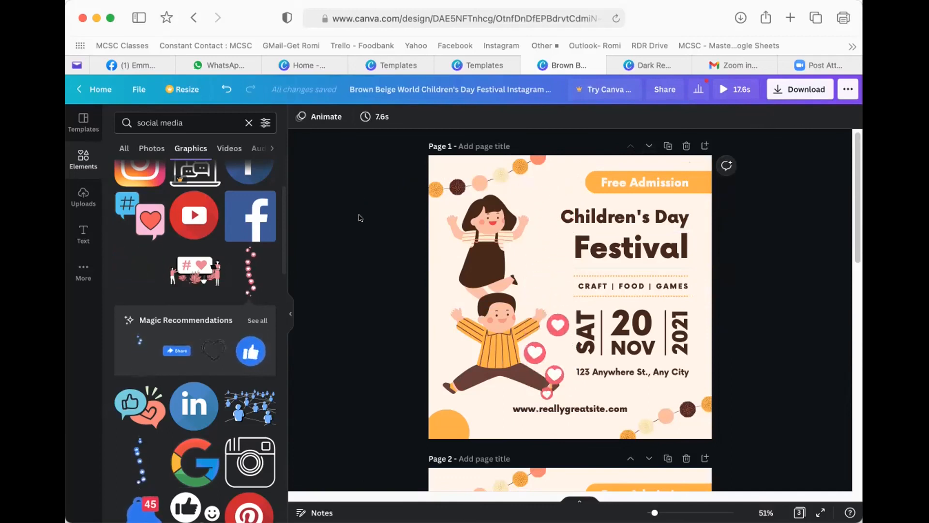
{"action": "left_click", "coordinate": [546, 286]}
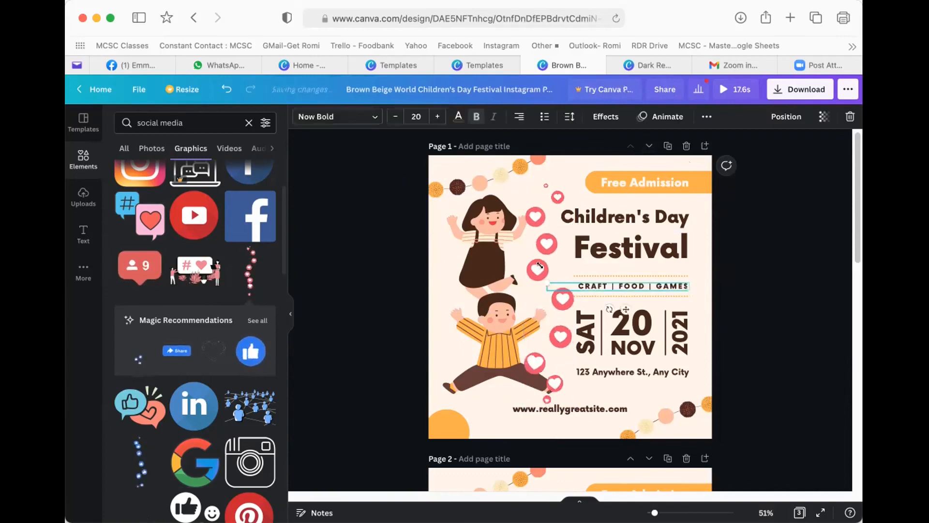
{"action": "left_click", "coordinate": [531, 202]}
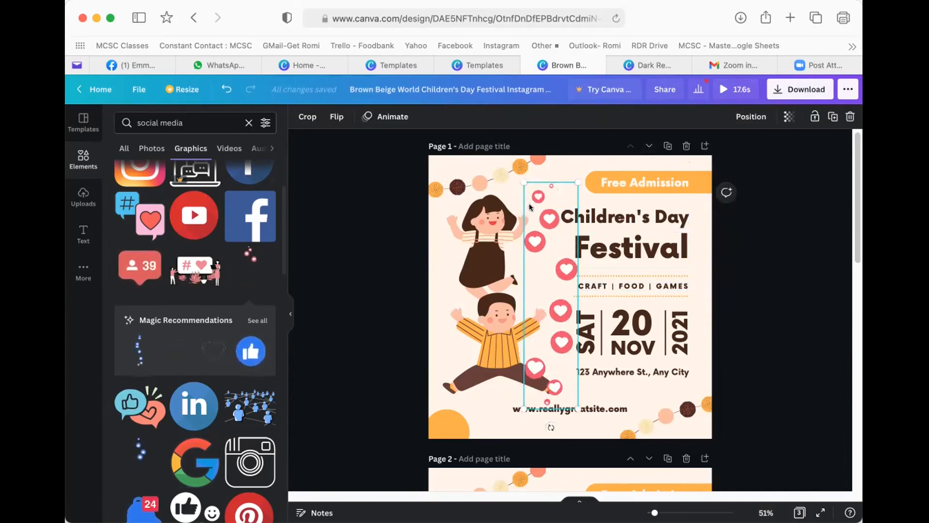
{"action": "key", "text": "Delete"}
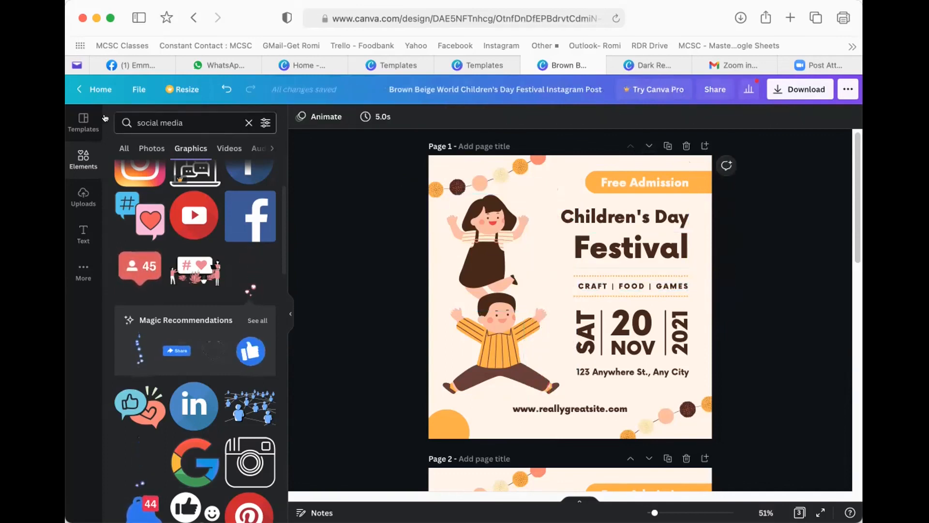
- Return to the Canva home page through the File menu and reveal the Templates menu
{"action": "left_click", "coordinate": [136, 91]}
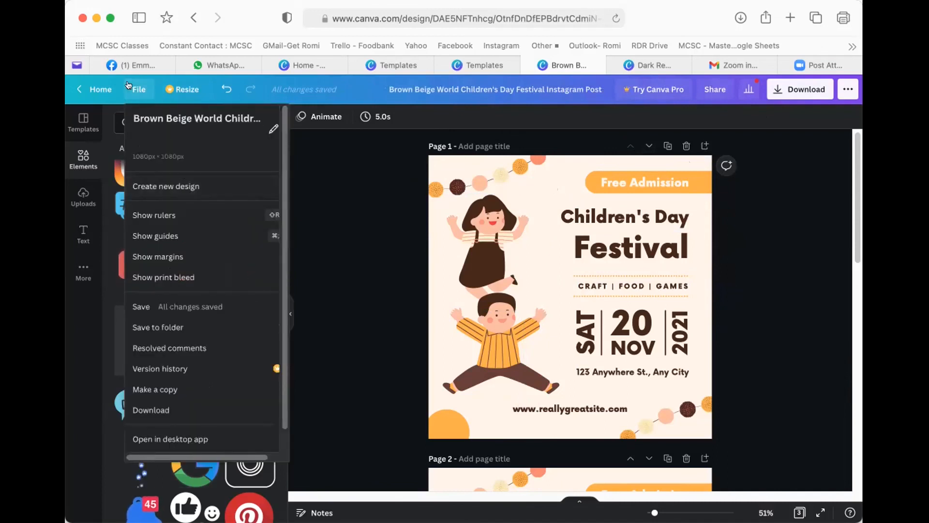
{"action": "left_click", "coordinate": [99, 87]}
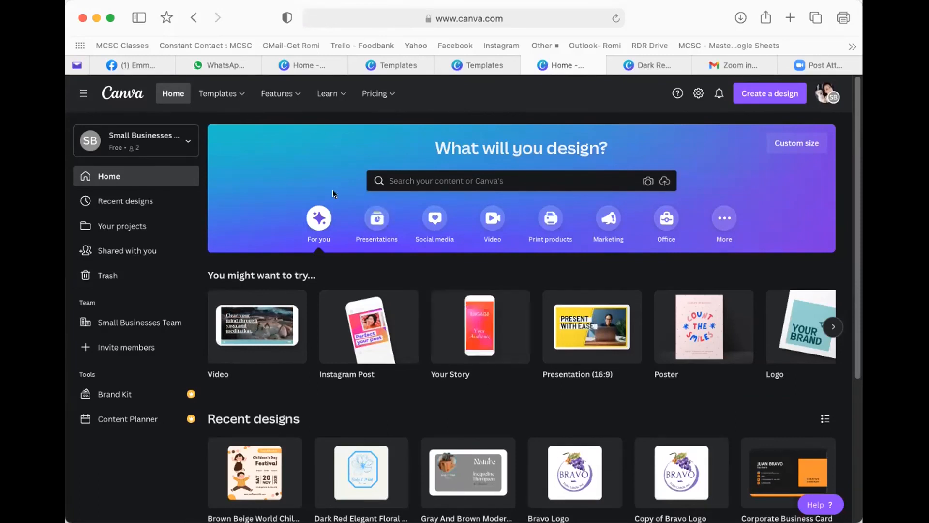
{"action": "mouse_move", "coordinate": [222, 86]}
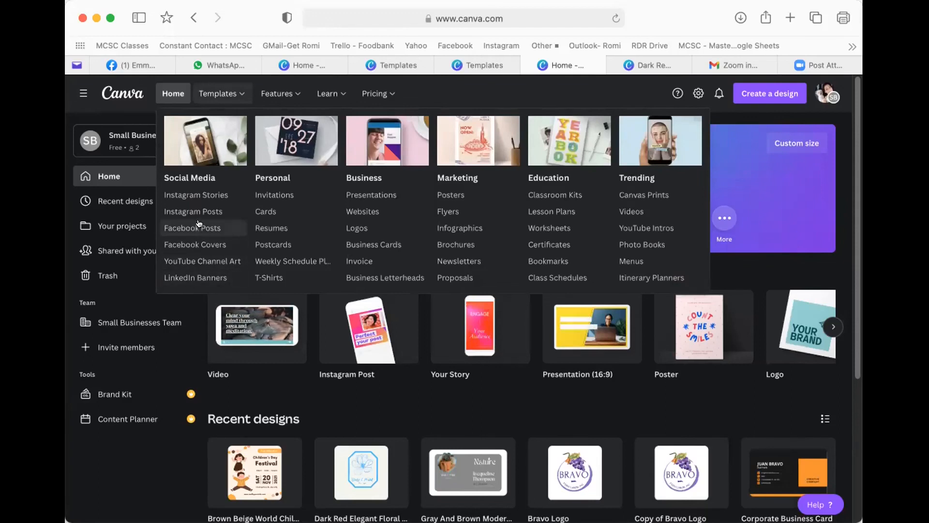
- Open the Instagram Stories template gallery and scroll through its story designs
{"action": "left_click", "coordinate": [193, 195]}
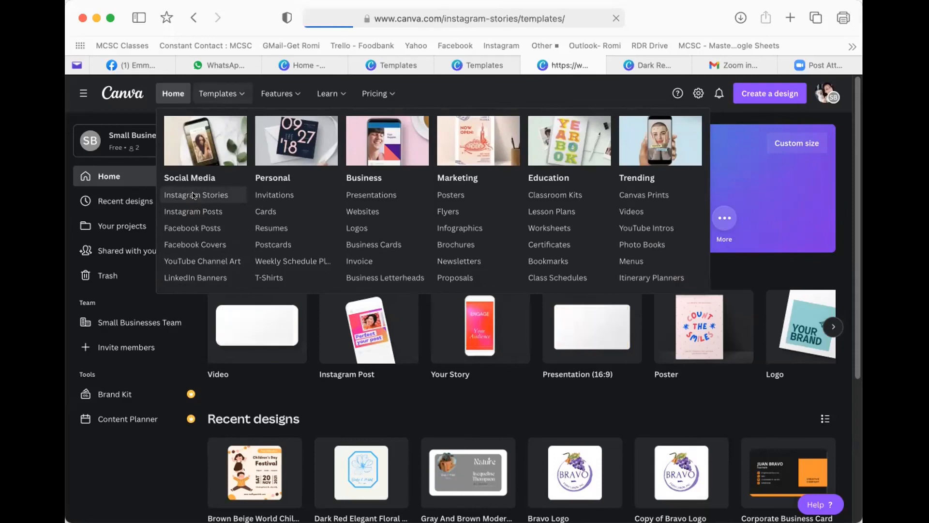
{"action": "scroll", "coordinate": [484, 240], "scroll_direction": "down", "scroll_amount": 2}
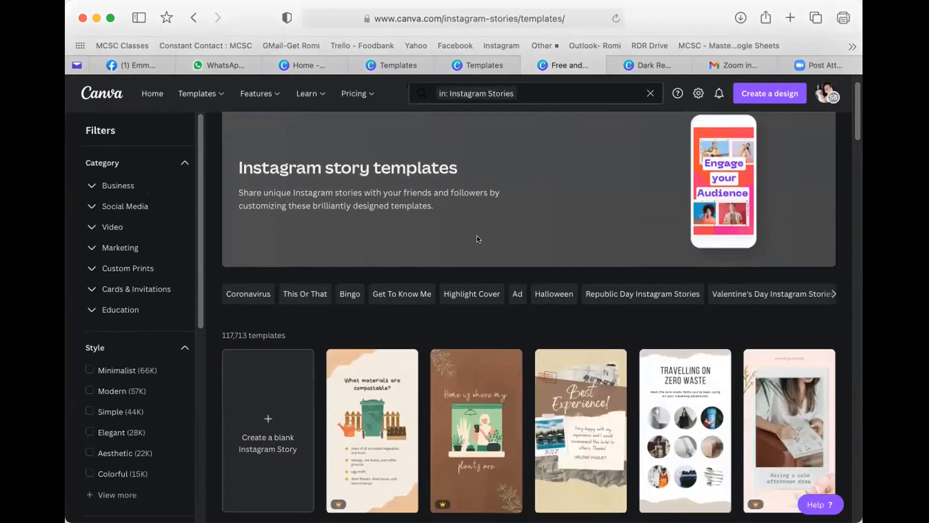
{"action": "scroll", "coordinate": [478, 239], "scroll_direction": "down", "scroll_amount": 5}
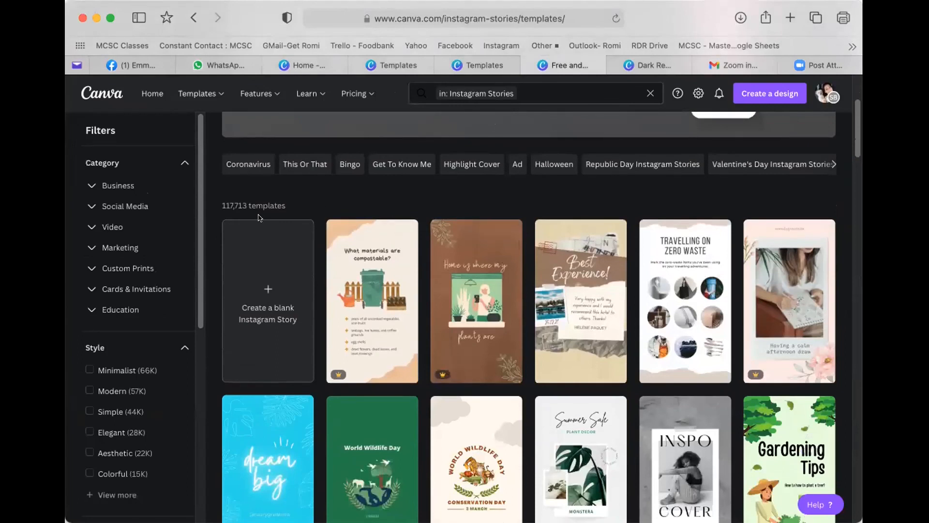
{"action": "scroll", "coordinate": [458, 260], "scroll_direction": "down", "scroll_amount": 1}
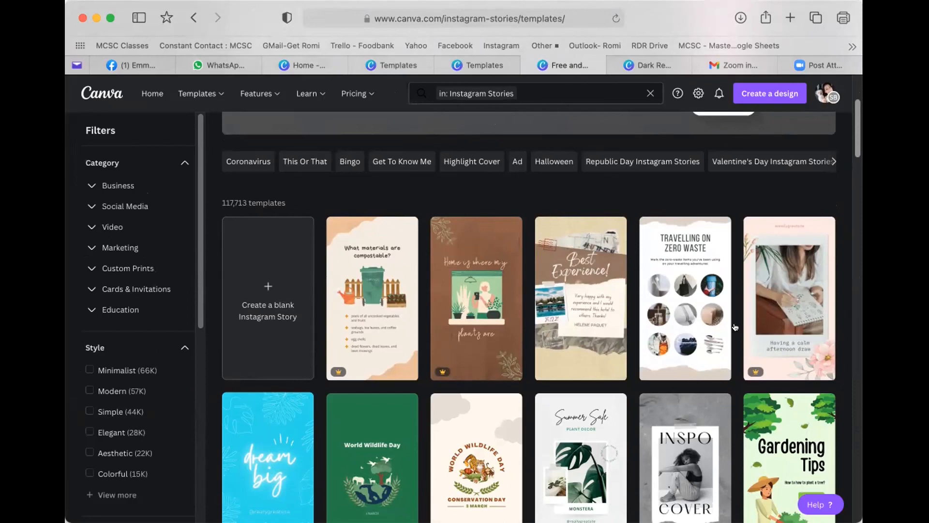
{"action": "scroll", "coordinate": [693, 319], "scroll_direction": "down", "scroll_amount": 3}
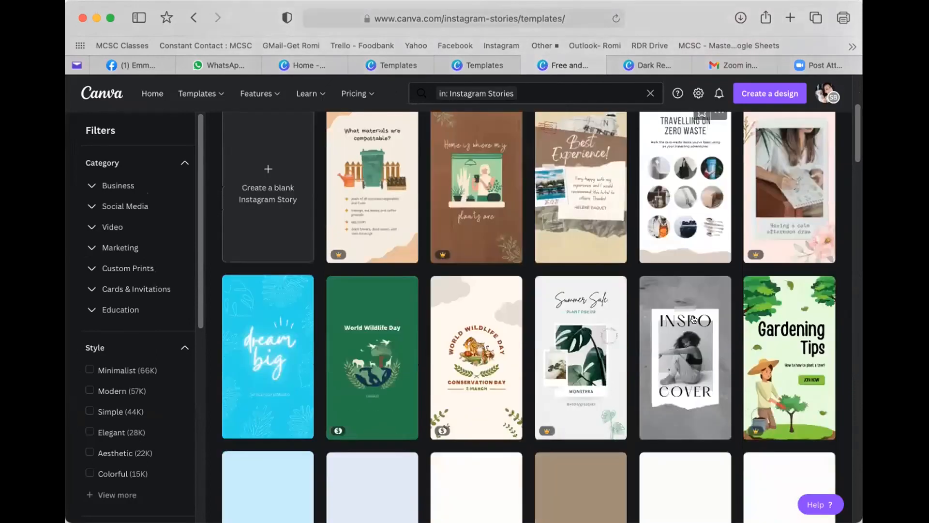
{"action": "scroll", "coordinate": [693, 319], "scroll_direction": "down", "scroll_amount": 2}
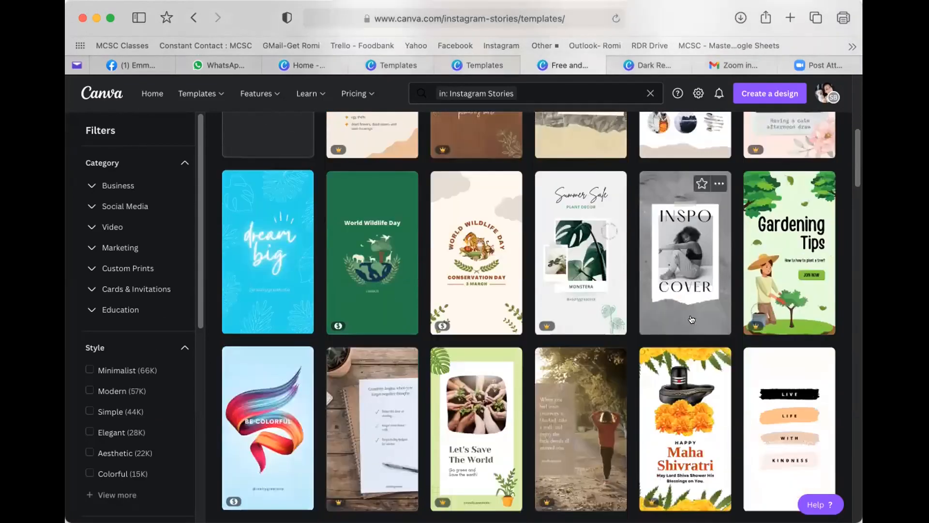
{"action": "scroll", "coordinate": [693, 318], "scroll_direction": "down", "scroll_amount": 1}
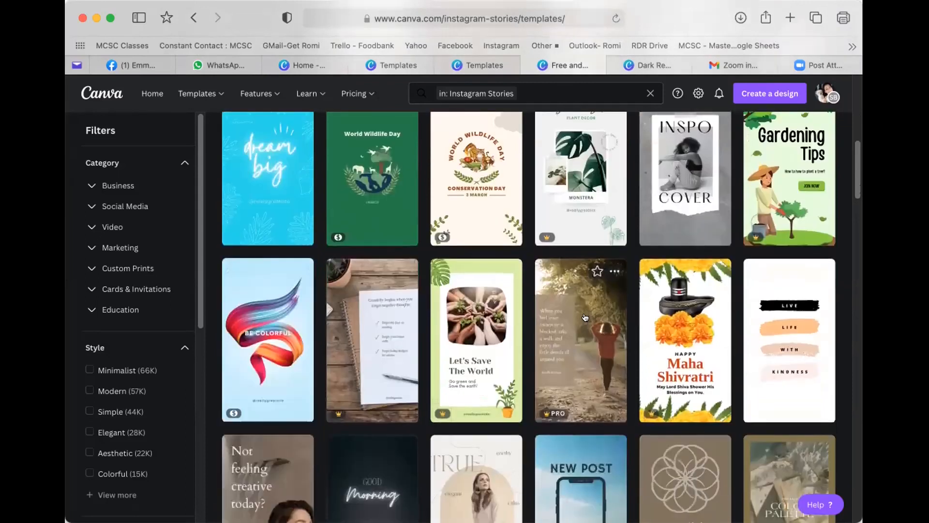
{"action": "scroll", "coordinate": [585, 319], "scroll_direction": "down", "scroll_amount": 3}
{"action": "scroll", "coordinate": [581, 316], "scroll_direction": "down", "scroll_amount": 1}
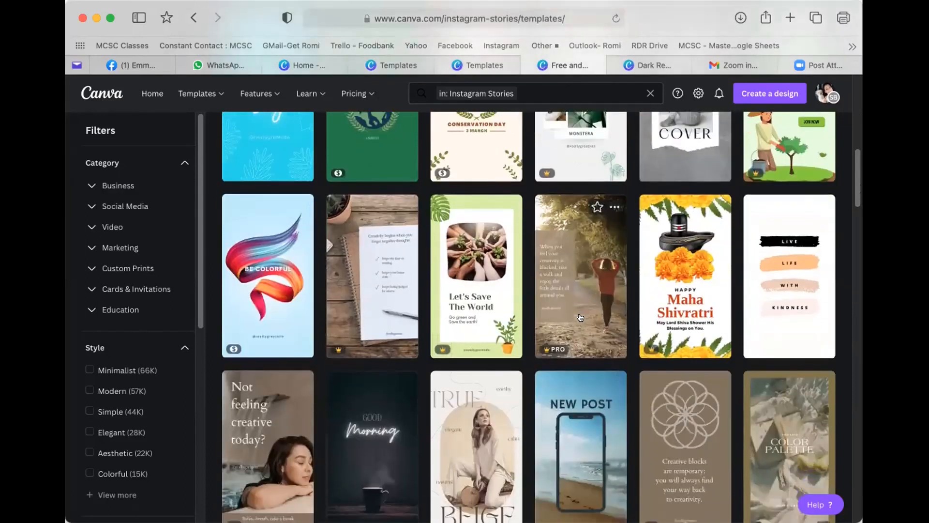
{"action": "scroll", "coordinate": [580, 317], "scroll_direction": "down", "scroll_amount": 2}
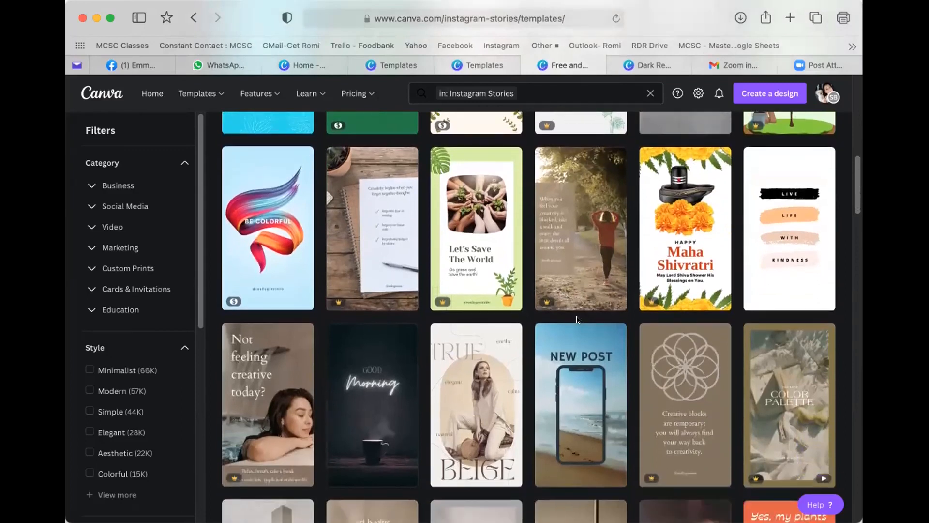
{"action": "scroll", "coordinate": [573, 328], "scroll_direction": "down", "scroll_amount": 1}
{"action": "scroll", "coordinate": [573, 325], "scroll_direction": "down", "scroll_amount": 2}
{"action": "scroll", "coordinate": [572, 327], "scroll_direction": "down", "scroll_amount": 1}
{"action": "scroll", "coordinate": [572, 327], "scroll_direction": "down", "scroll_amount": 3}
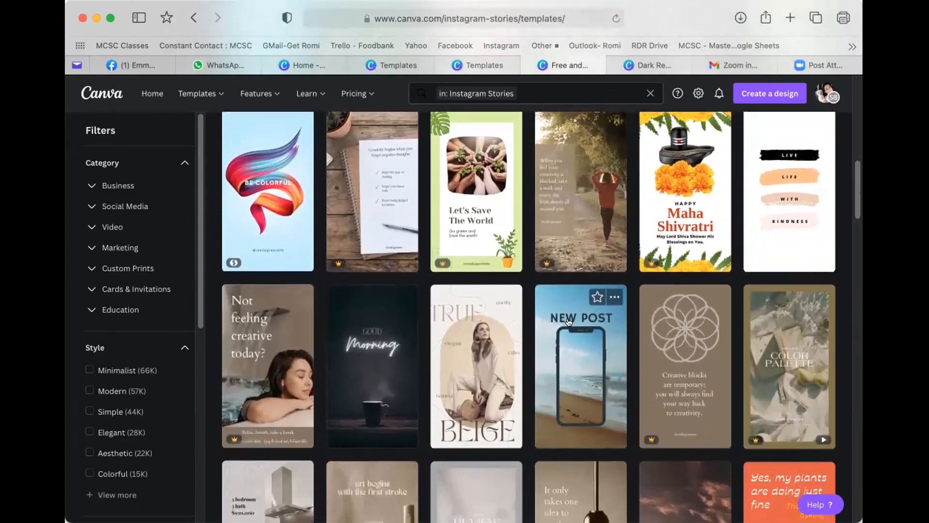
{"action": "scroll", "coordinate": [569, 327], "scroll_direction": "down", "scroll_amount": 3}
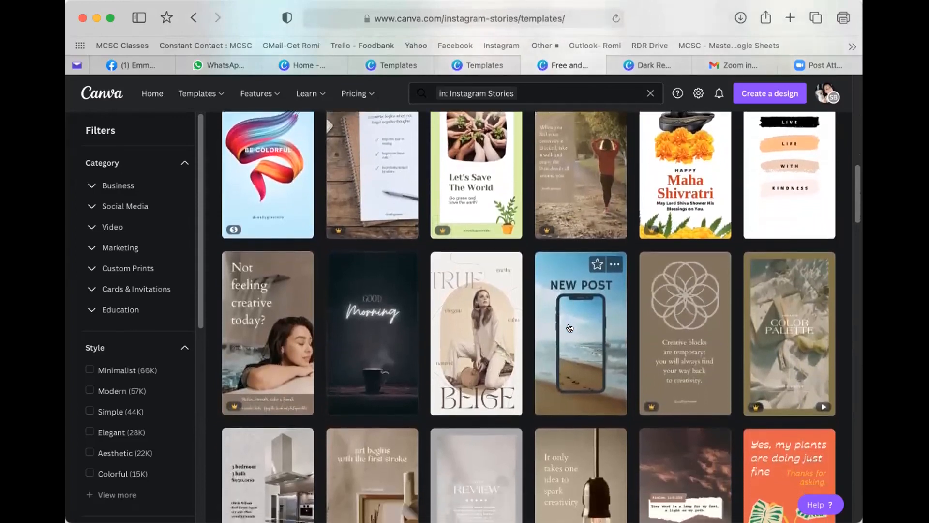
{"action": "scroll", "coordinate": [568, 329], "scroll_direction": "down", "scroll_amount": 1}
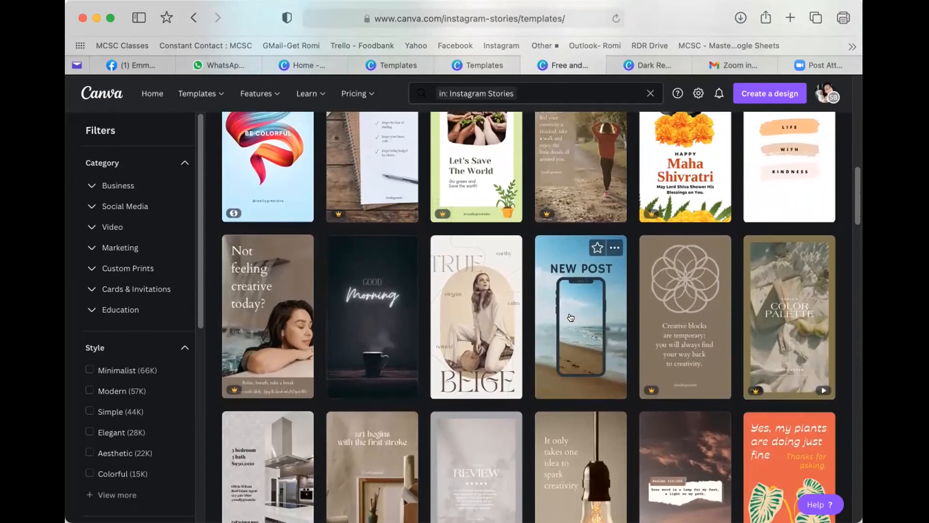
{"action": "scroll", "coordinate": [570, 317], "scroll_direction": "down", "scroll_amount": 5}
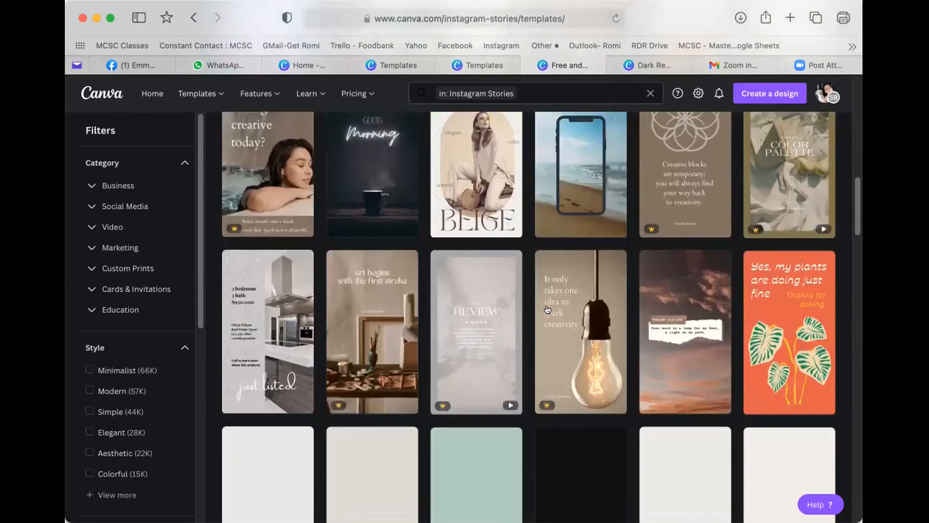
{"action": "scroll", "coordinate": [548, 310], "scroll_direction": "down", "scroll_amount": 1}
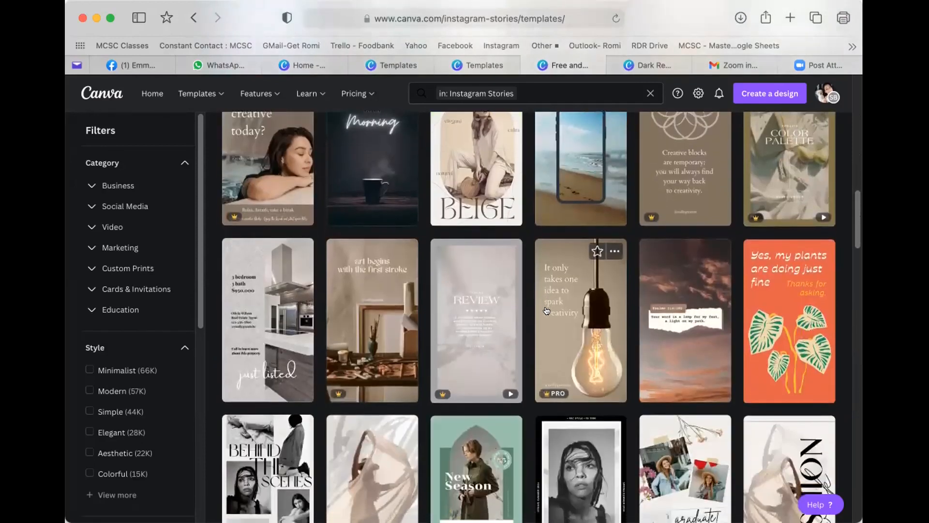
{"action": "scroll", "coordinate": [546, 310], "scroll_direction": "down", "scroll_amount": 7}
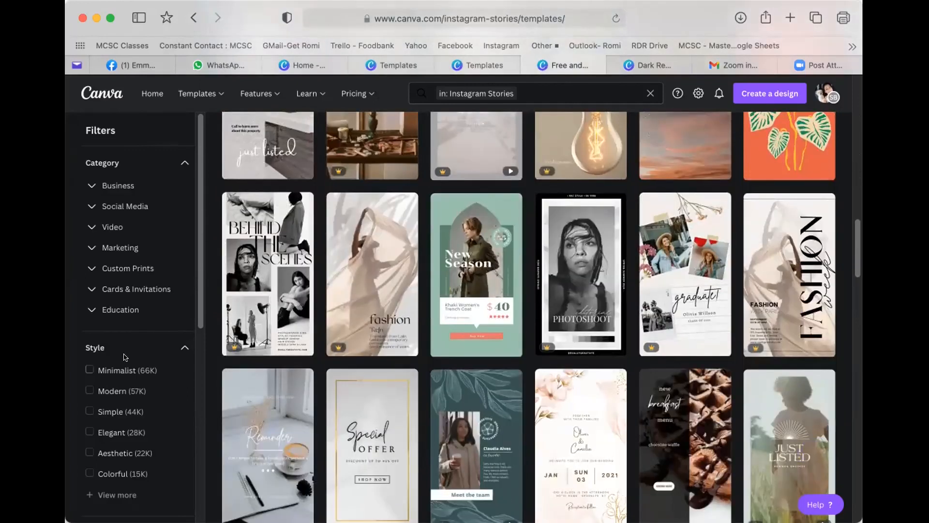
{"action": "scroll", "coordinate": [124, 358], "scroll_direction": "down", "scroll_amount": 5}
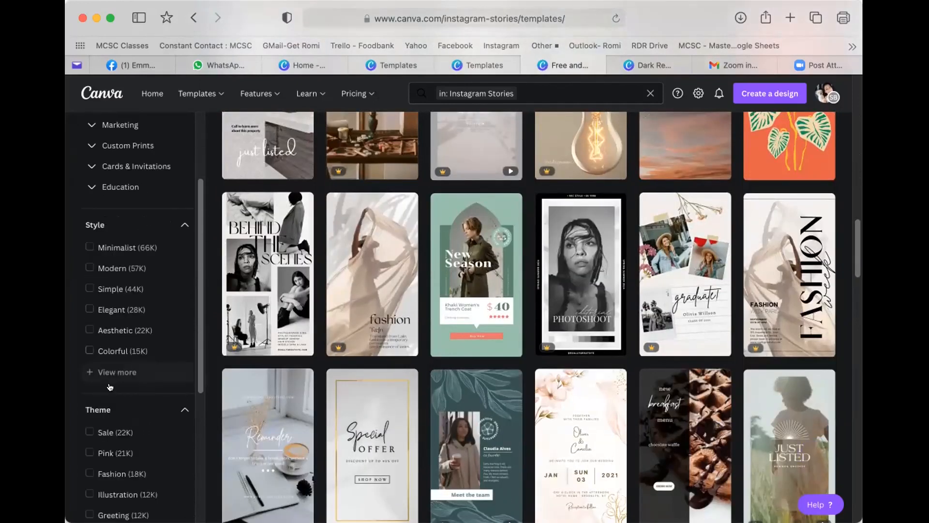
{"action": "scroll", "coordinate": [109, 387], "scroll_direction": "down", "scroll_amount": 3}
{"action": "scroll", "coordinate": [337, 229], "scroll_direction": "up", "scroll_amount": 1}
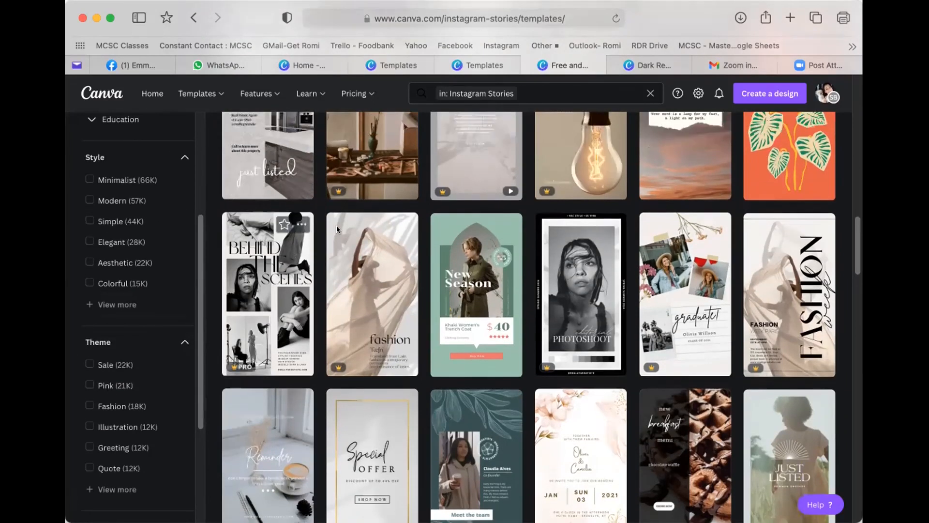
- Search templates for 'instagram stories wood' and scroll through the results
{"action": "left_click", "coordinate": [542, 89]}
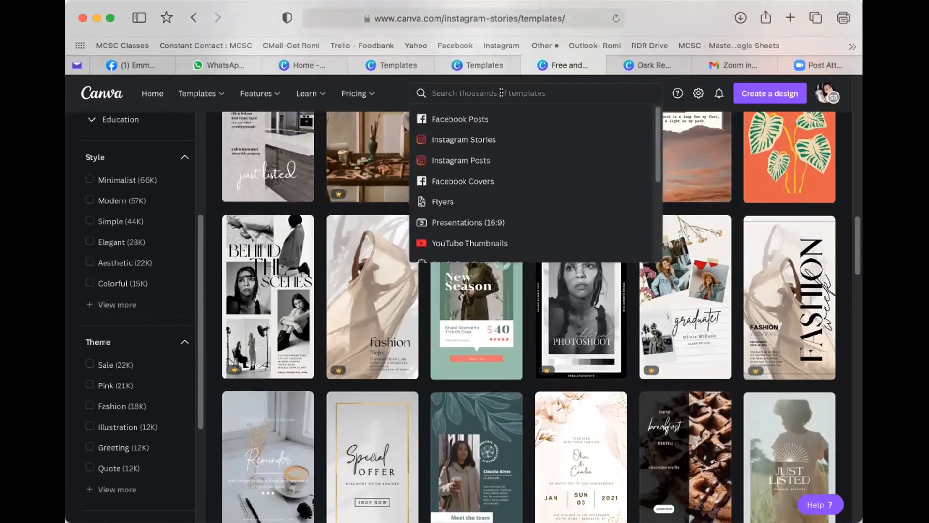
{"action": "type", "text": "instagram sto"}
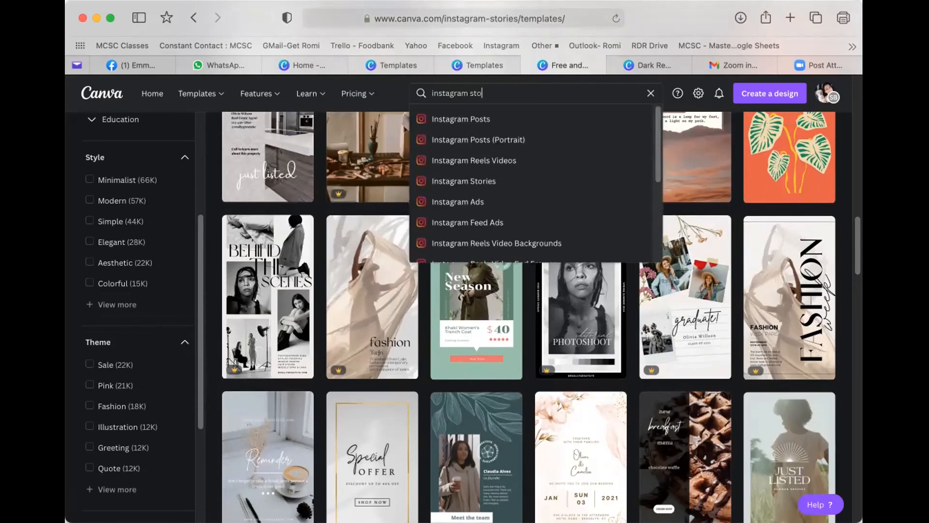
{"action": "type", "text": "ries"}
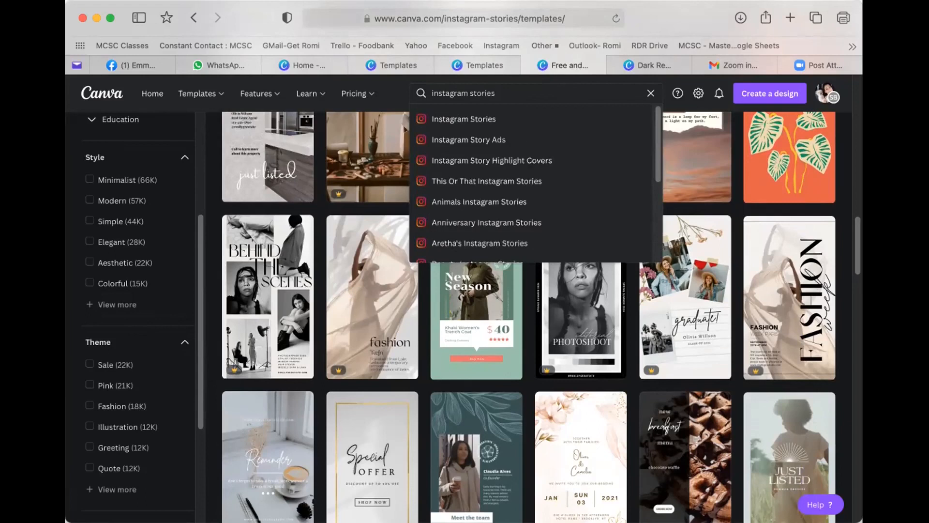
{"action": "type", "text": " wood"}
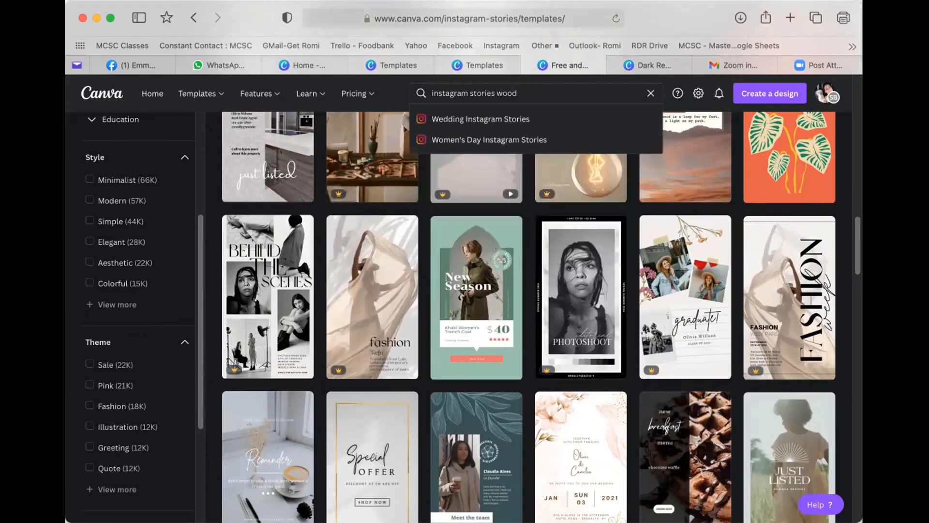
{"action": "key", "text": "Return"}
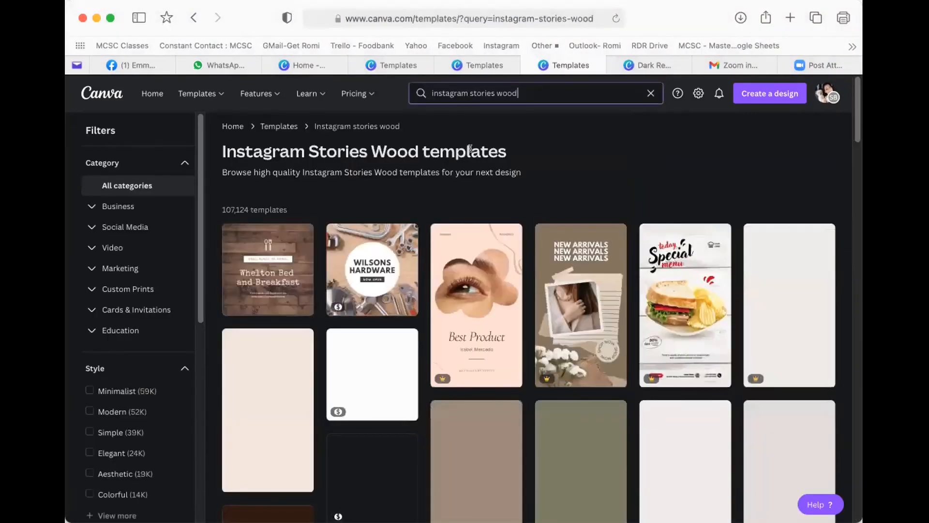
{"action": "scroll", "coordinate": [643, 249], "scroll_direction": "down", "scroll_amount": 3}
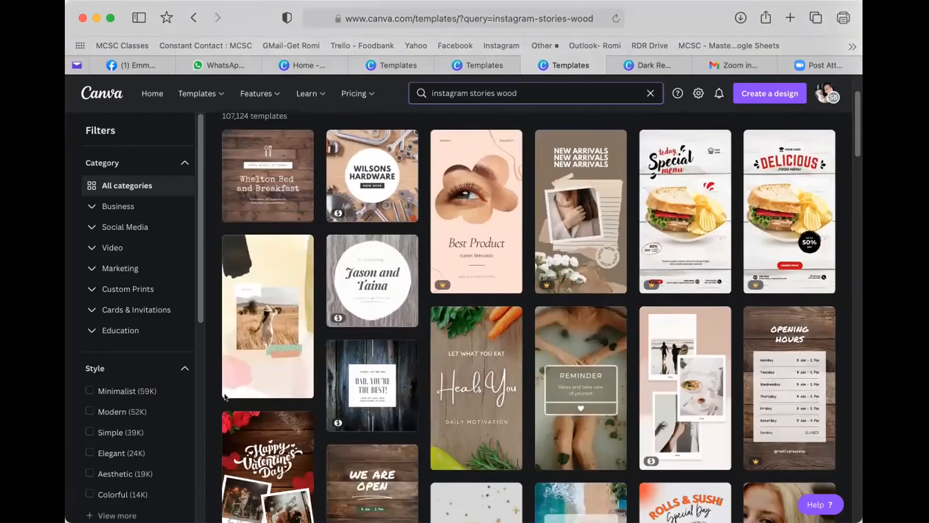
{"action": "scroll", "coordinate": [117, 410], "scroll_direction": "down", "scroll_amount": 10}
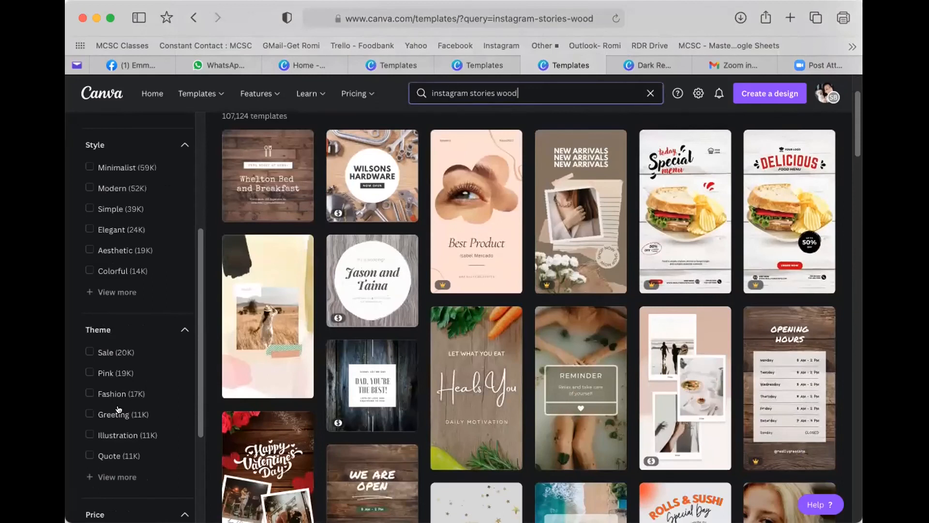
- Filter the wood story template results to Free templates only
{"action": "left_click", "coordinate": [89, 377]}
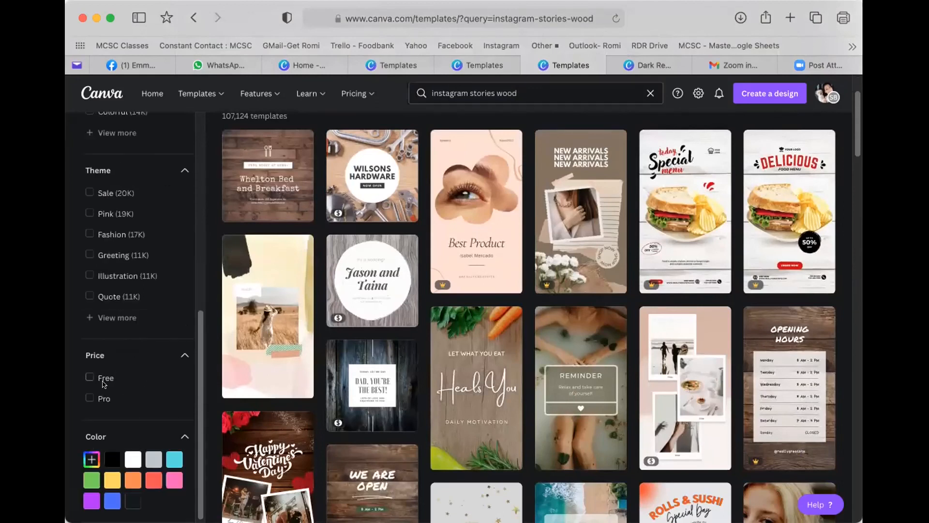
{"action": "left_click", "coordinate": [87, 379]}
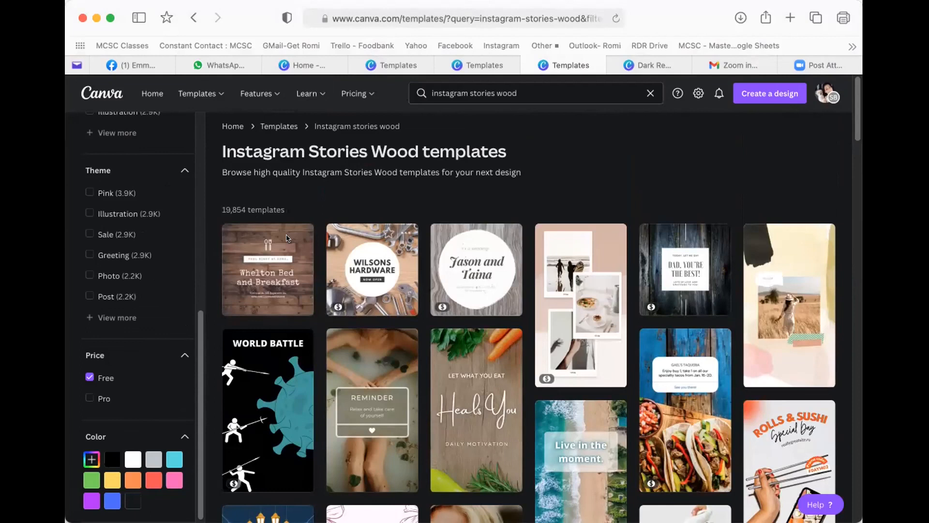
{"action": "scroll", "coordinate": [326, 243], "scroll_direction": "down", "scroll_amount": 1}
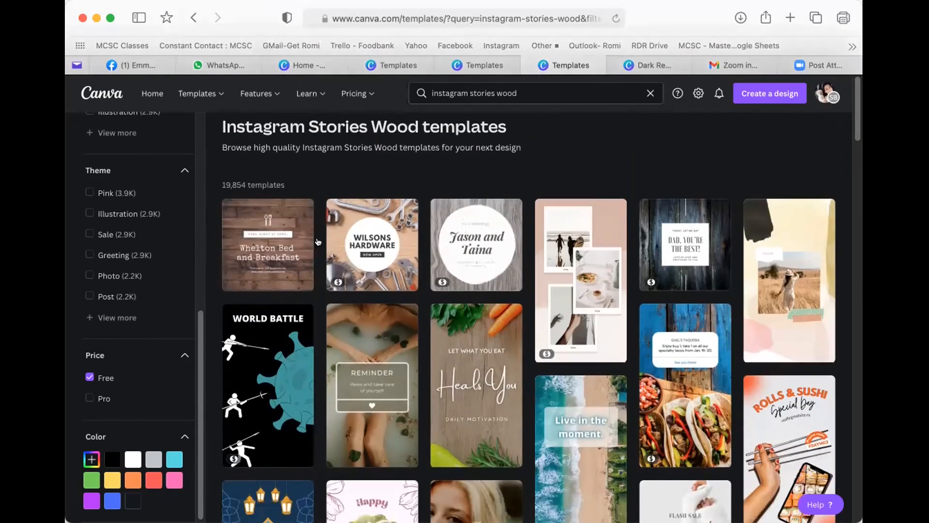
{"action": "scroll", "coordinate": [327, 242], "scroll_direction": "down", "scroll_amount": 5}
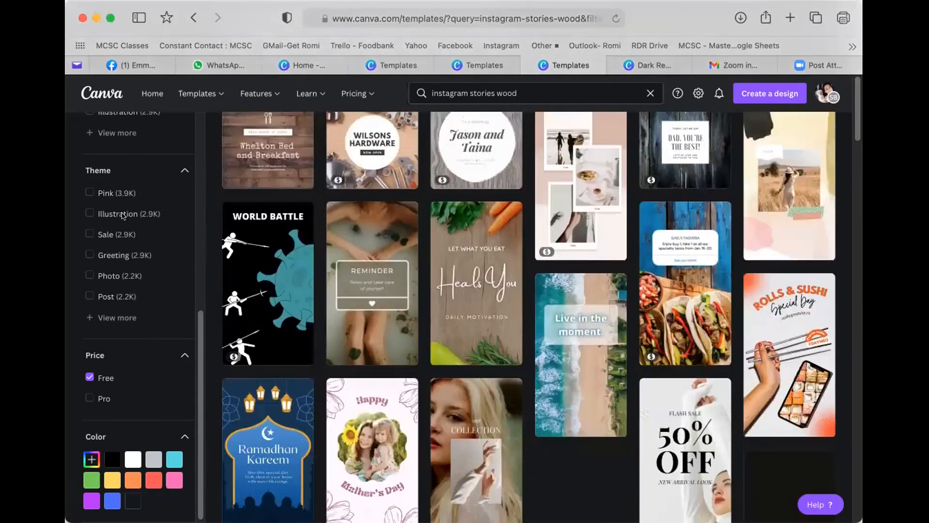
{"action": "scroll", "coordinate": [116, 213], "scroll_direction": "up", "scroll_amount": 8}
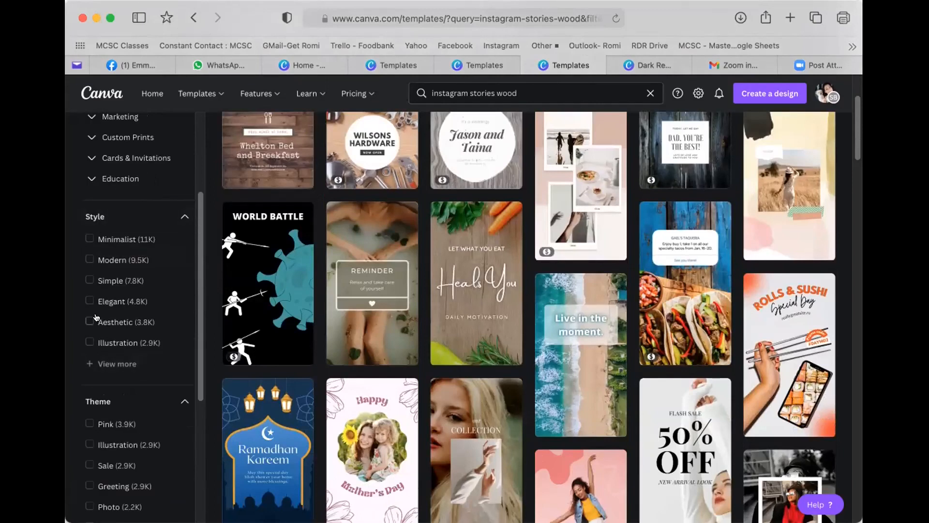
- Add the Minimalist style filter and browse the filtered template grid
{"action": "left_click", "coordinate": [109, 363]}
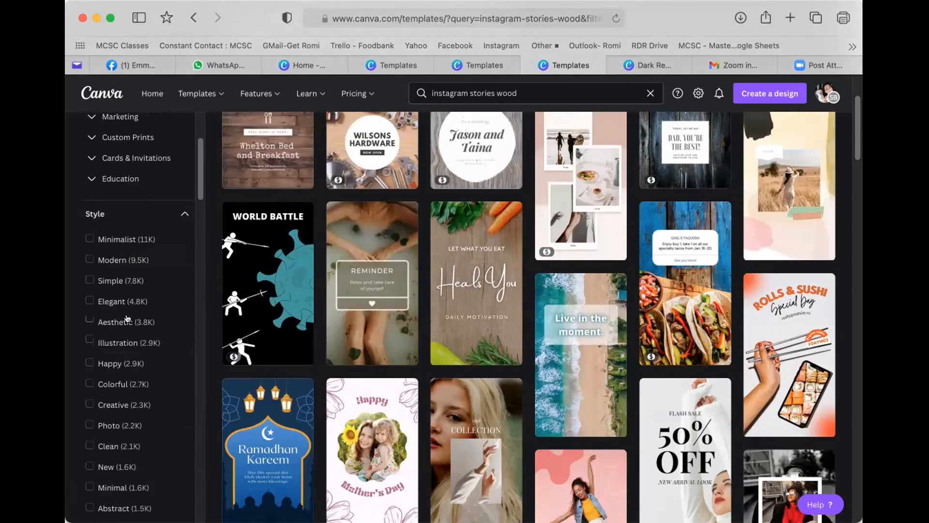
{"action": "scroll", "coordinate": [140, 339], "scroll_direction": "down", "scroll_amount": 1}
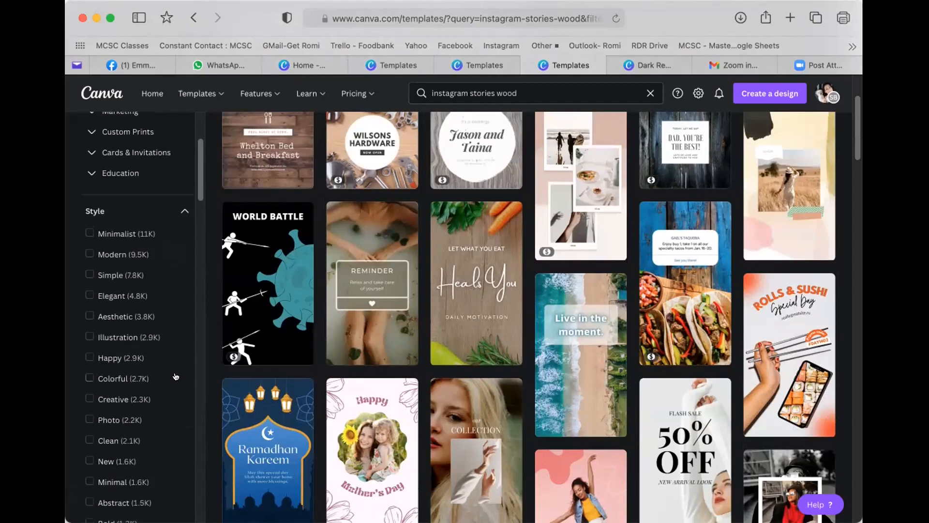
{"action": "left_click", "coordinate": [88, 232]}
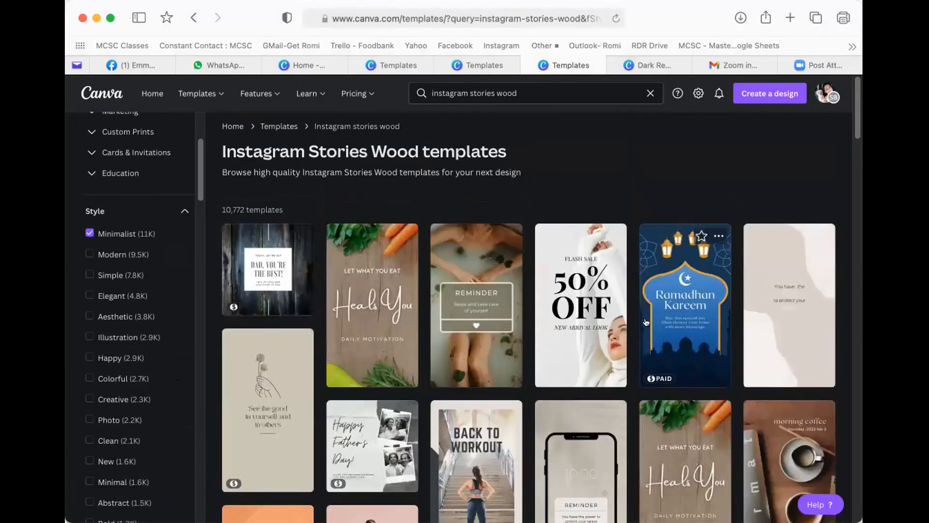
{"action": "scroll", "coordinate": [638, 320], "scroll_direction": "down", "scroll_amount": 2}
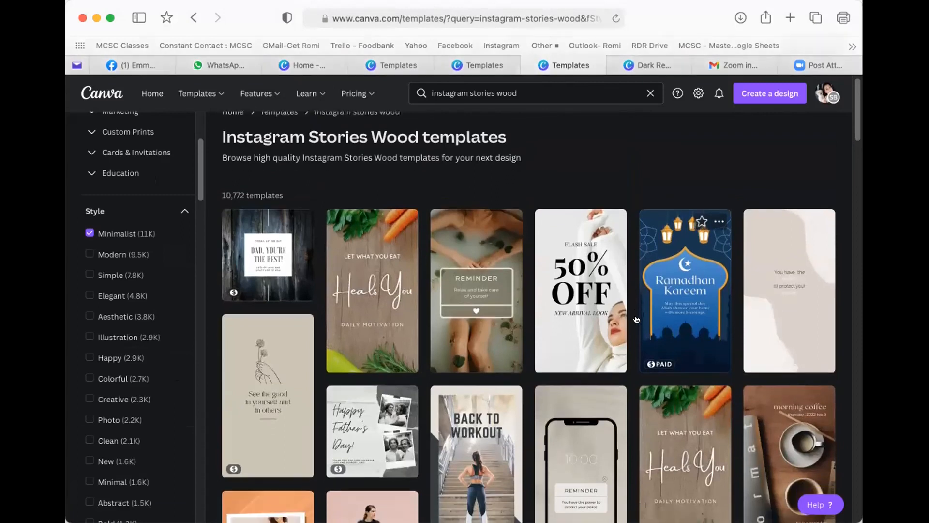
{"action": "scroll", "coordinate": [637, 318], "scroll_direction": "down", "scroll_amount": 6}
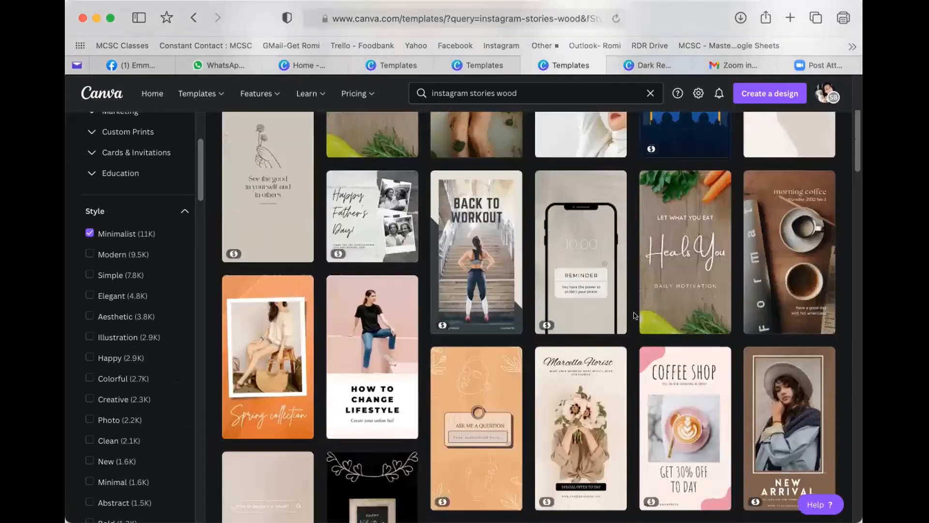
{"action": "scroll", "coordinate": [635, 315], "scroll_direction": "down", "scroll_amount": 3}
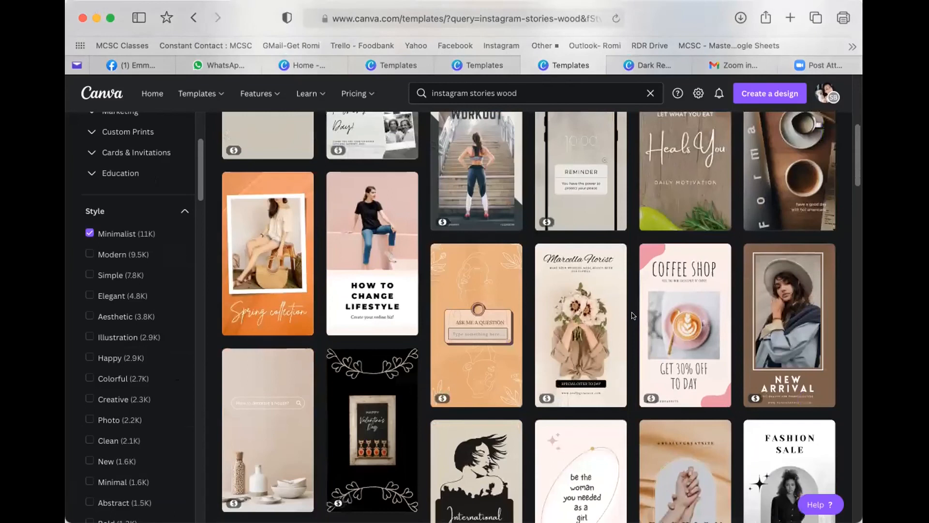
{"action": "scroll", "coordinate": [634, 315], "scroll_direction": "down", "scroll_amount": 4}
{"action": "scroll", "coordinate": [633, 315], "scroll_direction": "down", "scroll_amount": 3}
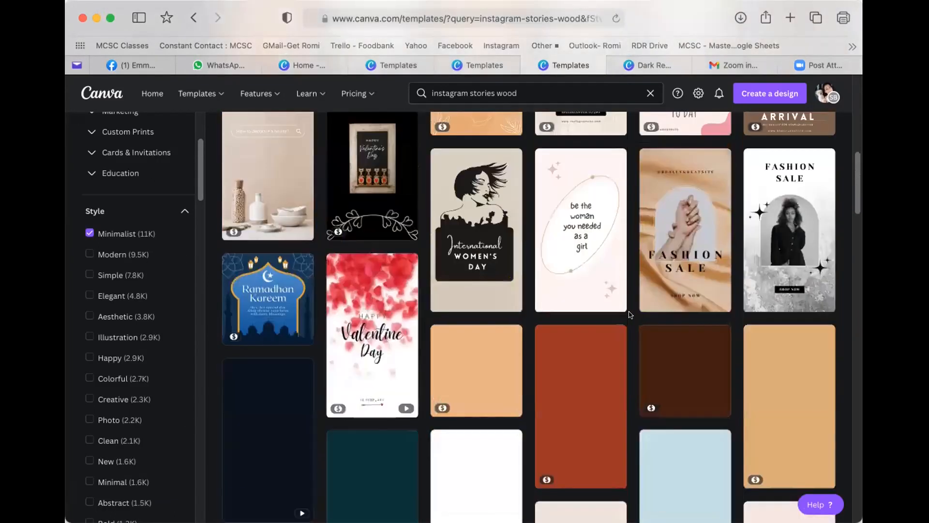
{"action": "scroll", "coordinate": [624, 316], "scroll_direction": "down", "scroll_amount": 10}
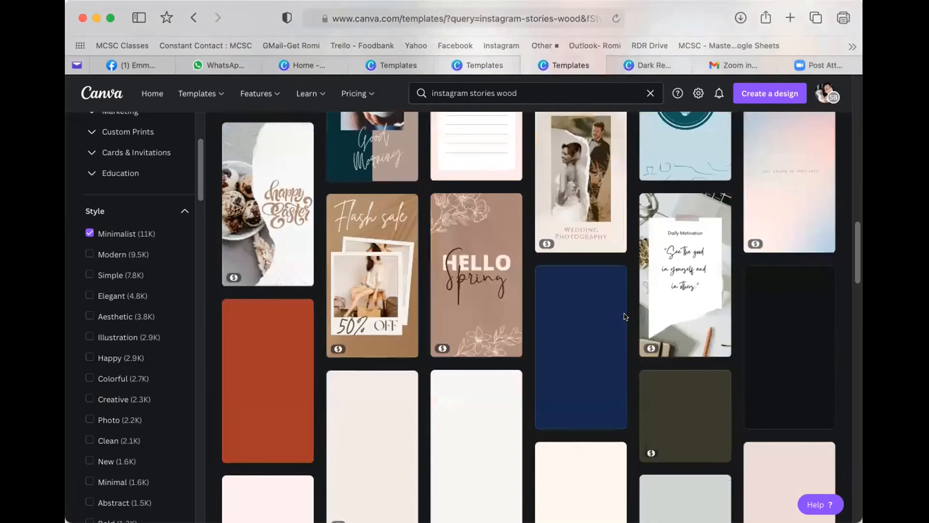
{"action": "scroll", "coordinate": [624, 317], "scroll_direction": "down", "scroll_amount": 3}
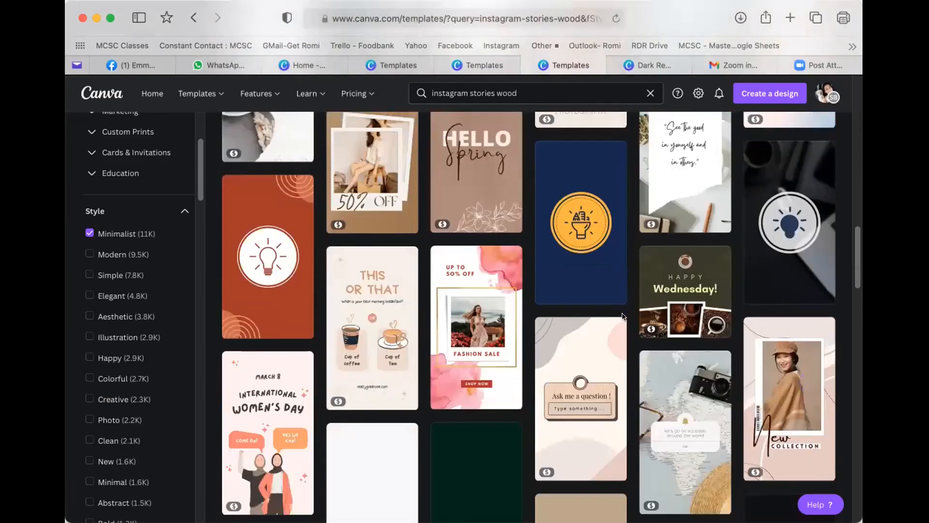
{"action": "scroll", "coordinate": [623, 316], "scroll_direction": "down", "scroll_amount": 2}
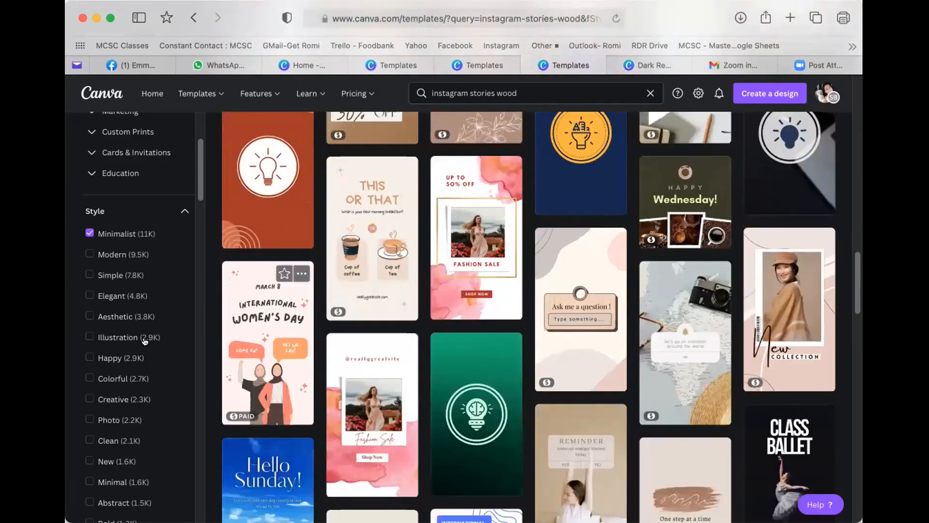
{"action": "scroll", "coordinate": [144, 341], "scroll_direction": "down", "scroll_amount": 15}
{"action": "scroll", "coordinate": [149, 340], "scroll_direction": "down", "scroll_amount": 10}
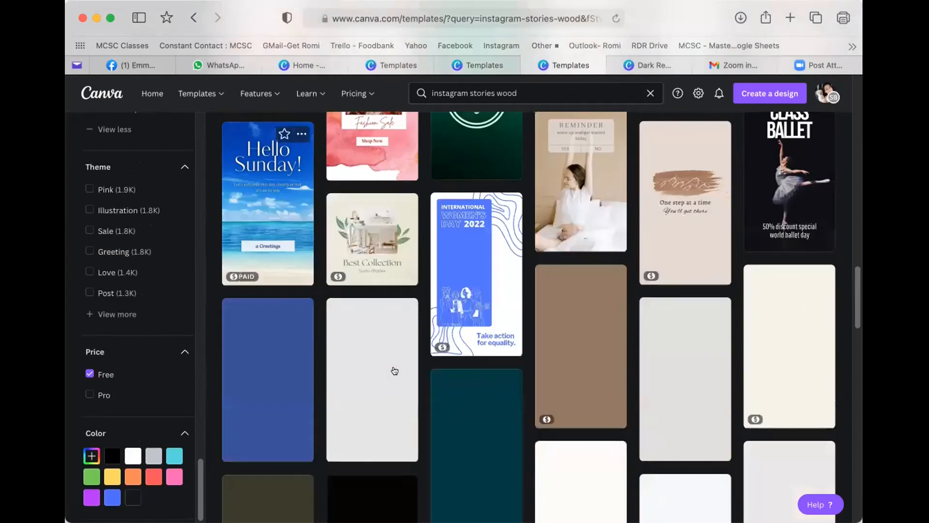
{"action": "scroll", "coordinate": [395, 370], "scroll_direction": "up", "scroll_amount": 3}
{"action": "scroll", "coordinate": [395, 365], "scroll_direction": "up", "scroll_amount": 15}
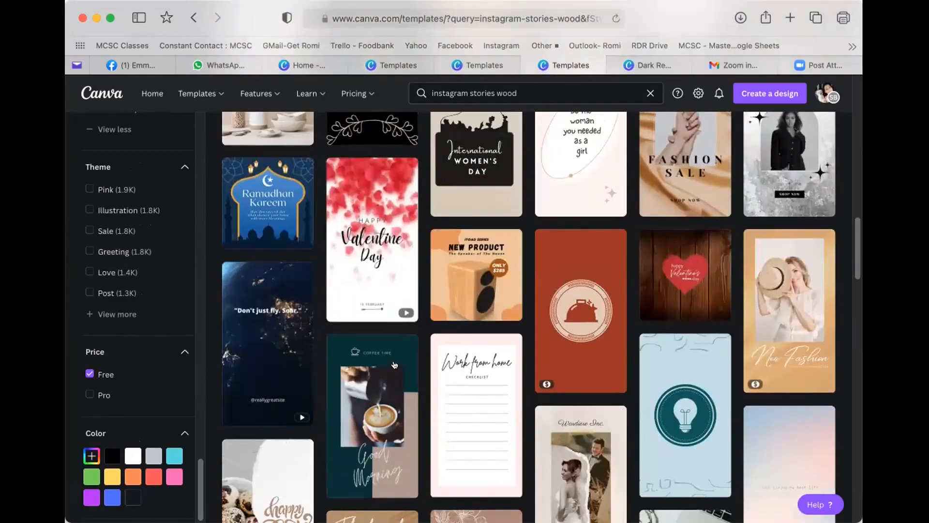
{"action": "scroll", "coordinate": [624, 349], "scroll_direction": "up", "scroll_amount": 4}
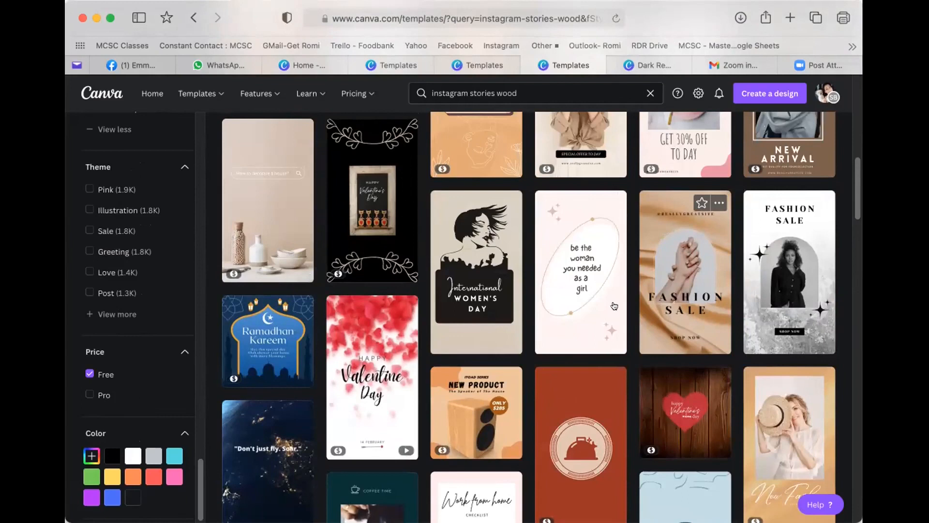
- Open the Fashion Sale template and customize it as a new design
{"action": "left_click", "coordinate": [667, 304]}
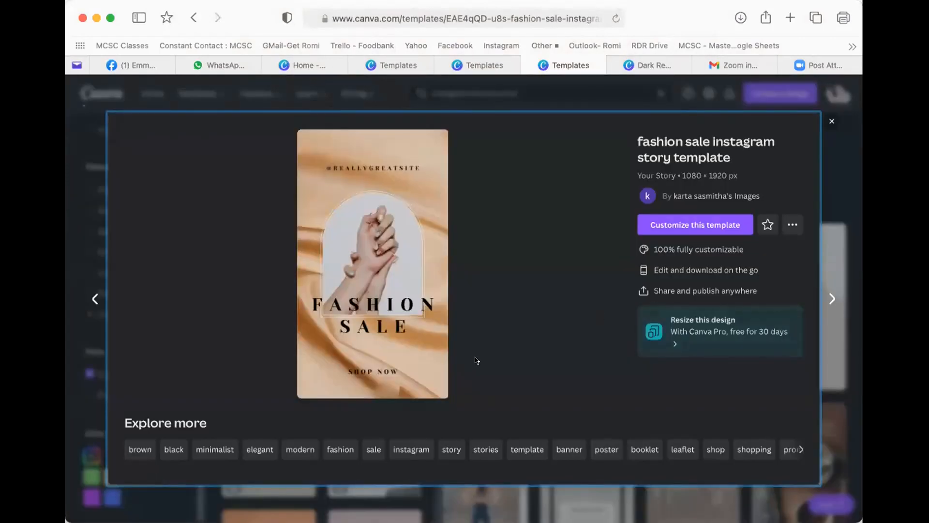
{"action": "left_click", "coordinate": [681, 226]}
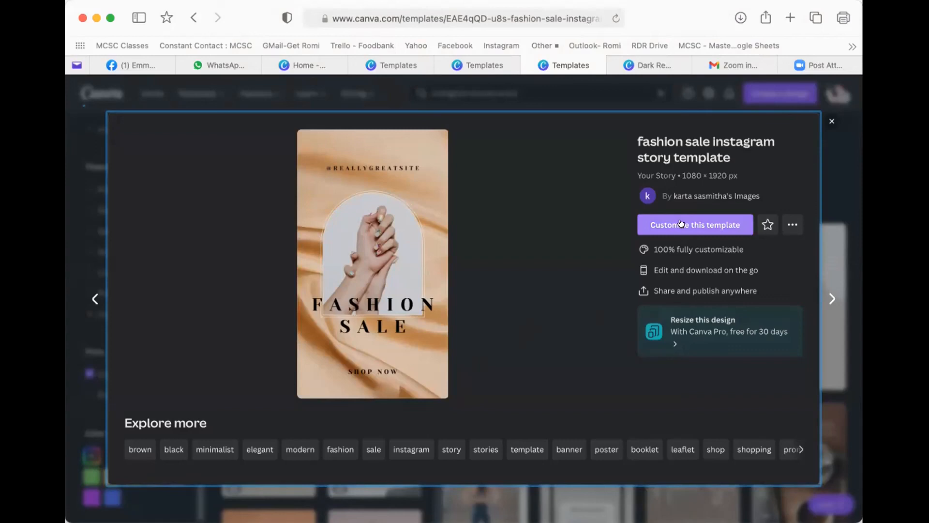
{"action": "left_click", "coordinate": [680, 224]}
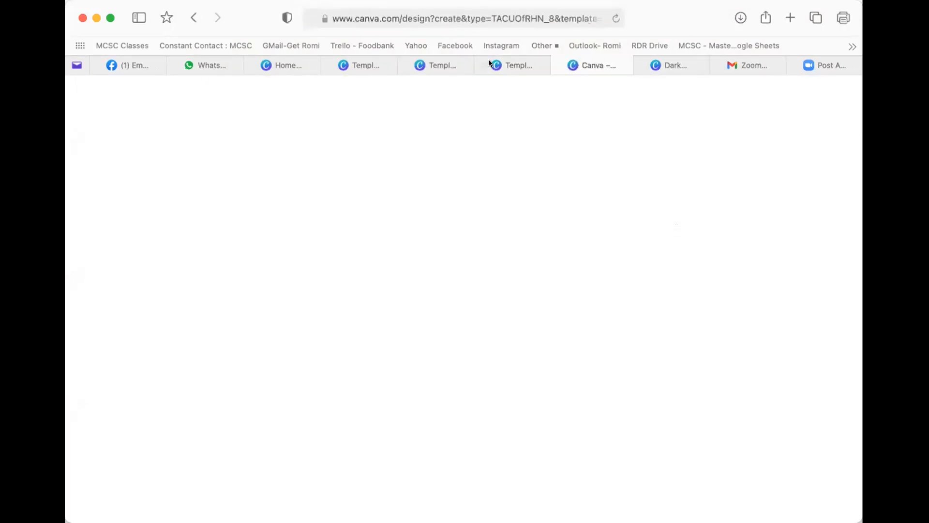
- Close the four leftover templates and design browser tabs
{"action": "left_click", "coordinate": [404, 65]}
{"action": "left_click", "coordinate": [328, 65]}
{"action": "left_click", "coordinate": [388, 65]}
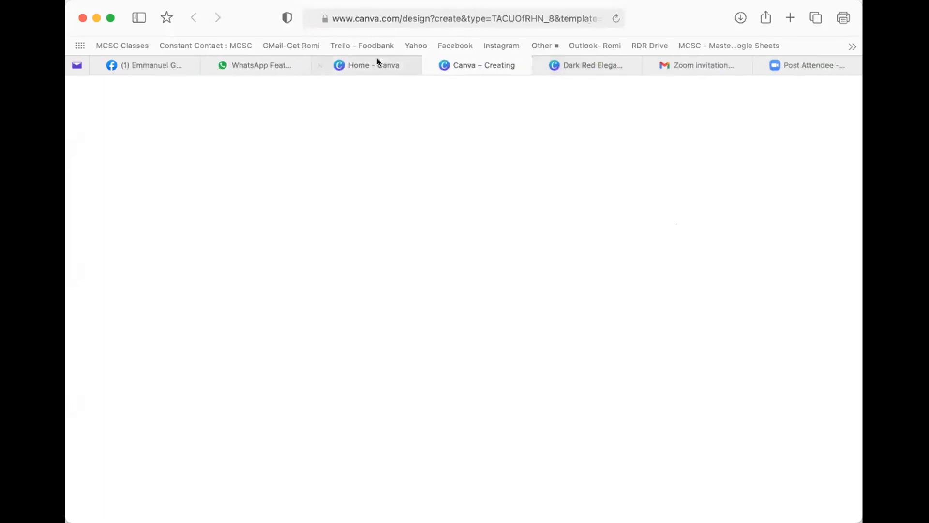
{"action": "left_click", "coordinate": [536, 67]}
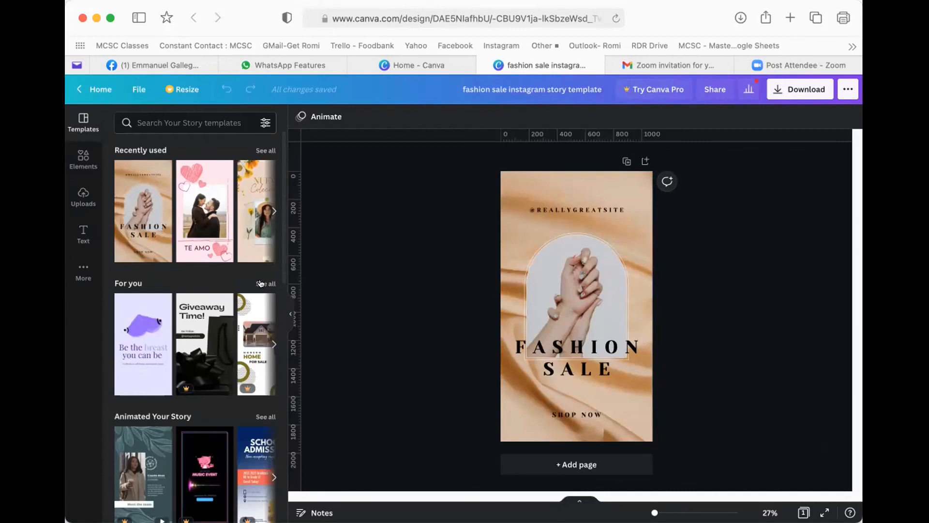
- Replace the 'For you' template search with 'wood' and choose the wood background suggestion
{"action": "left_click", "coordinate": [261, 284]}
{"action": "scroll", "coordinate": [205, 286], "scroll_direction": "down", "scroll_amount": 2}
{"action": "scroll", "coordinate": [205, 285], "scroll_direction": "up", "scroll_amount": 2}
{"action": "double_click", "coordinate": [166, 115]}
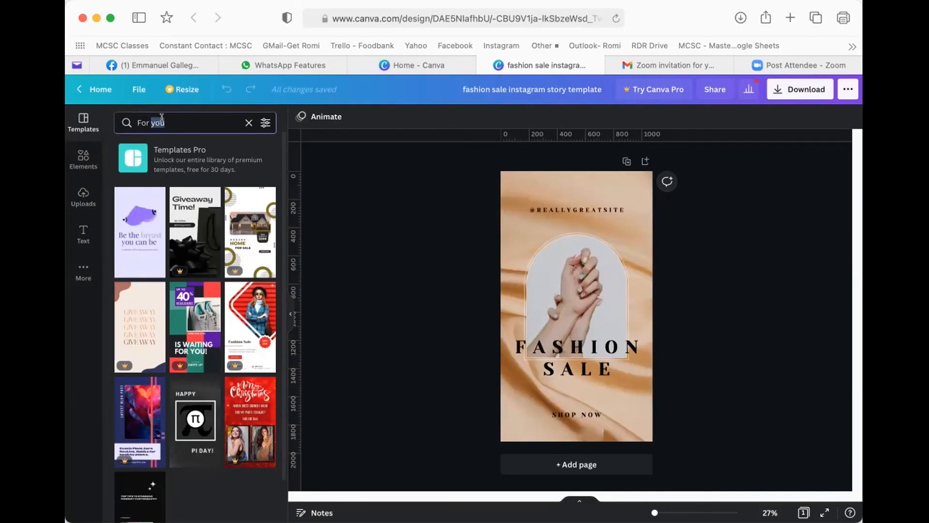
{"action": "left_click", "coordinate": [178, 119]}
{"action": "triple_click", "coordinate": [160, 117]}
{"action": "type", "text": "wood"}
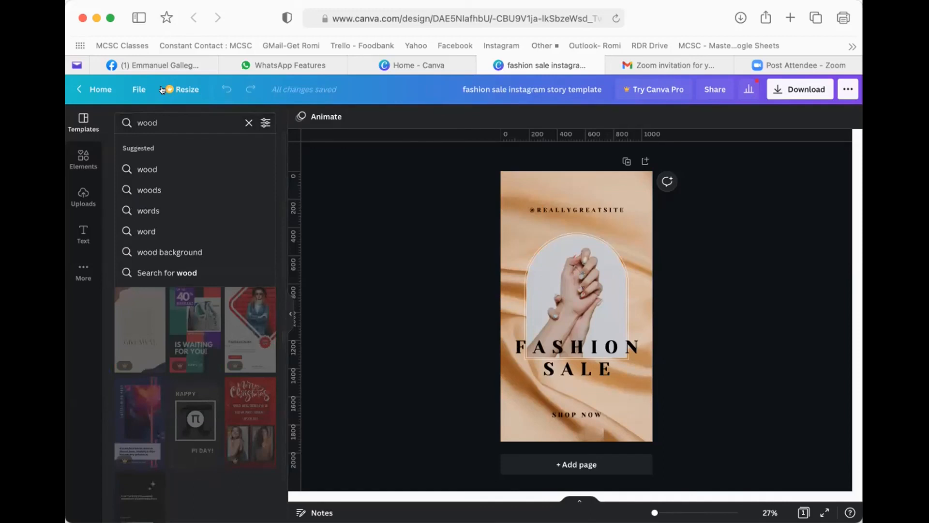
{"action": "left_click", "coordinate": [151, 251]}
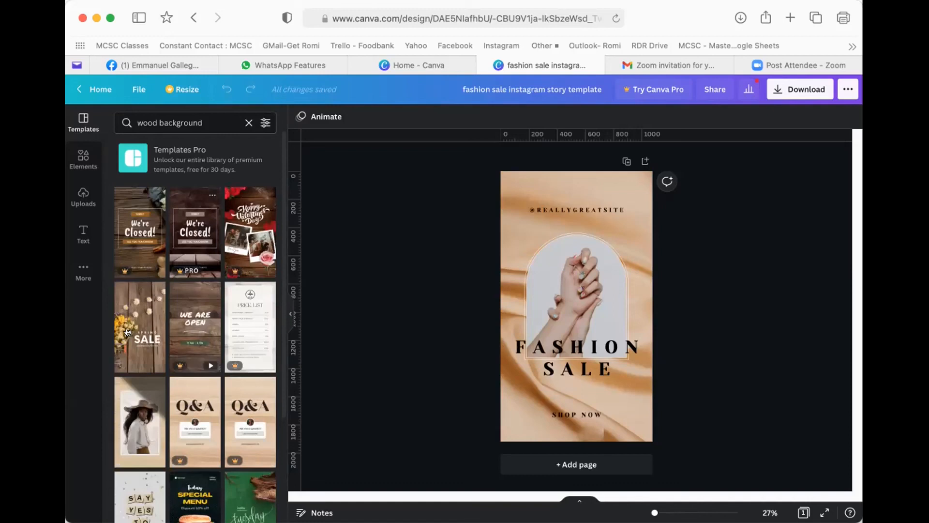
{"action": "scroll", "coordinate": [130, 310], "scroll_direction": "down", "scroll_amount": 3}
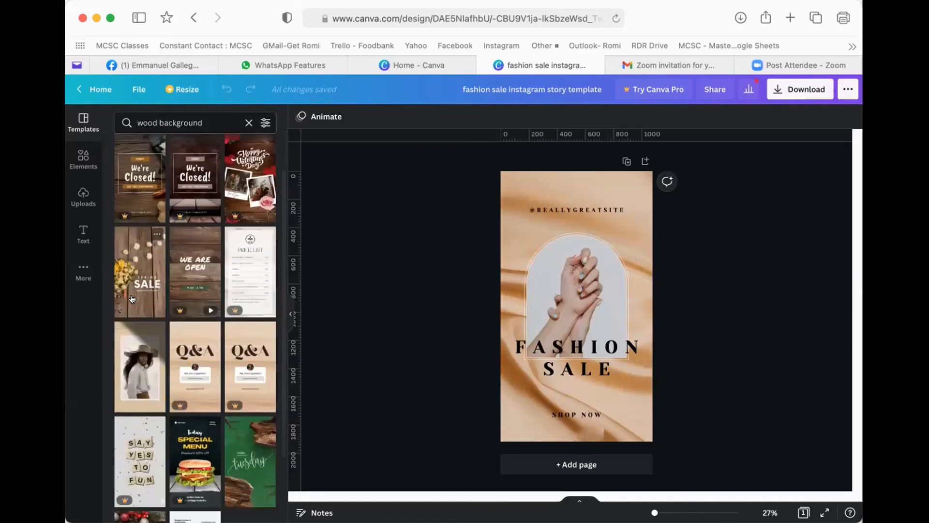
- Apply the Spring Sale wood template, then delete its wood background photo
{"action": "left_click", "coordinate": [129, 252]}
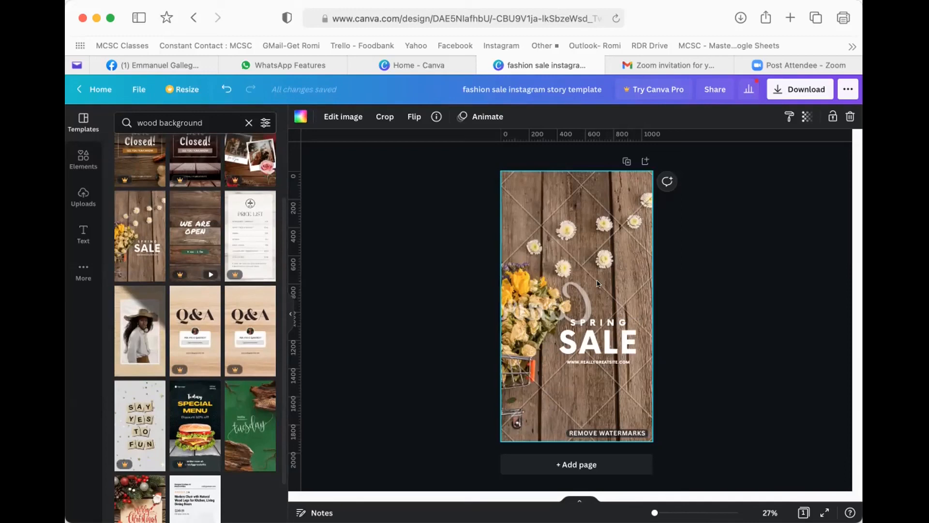
{"action": "left_click_drag", "start_coordinate": [568, 280], "coordinate": [617, 276]}
{"action": "left_click", "coordinate": [689, 232]}
{"action": "left_click", "coordinate": [608, 250]}
{"action": "scroll", "coordinate": [188, 356], "scroll_direction": "down", "scroll_amount": 2}
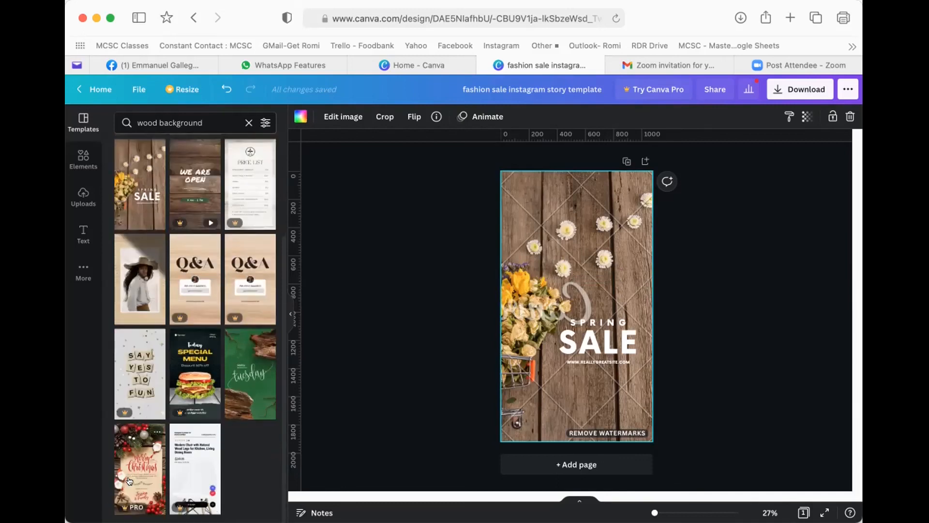
{"action": "scroll", "coordinate": [171, 393], "scroll_direction": "up", "scroll_amount": 5}
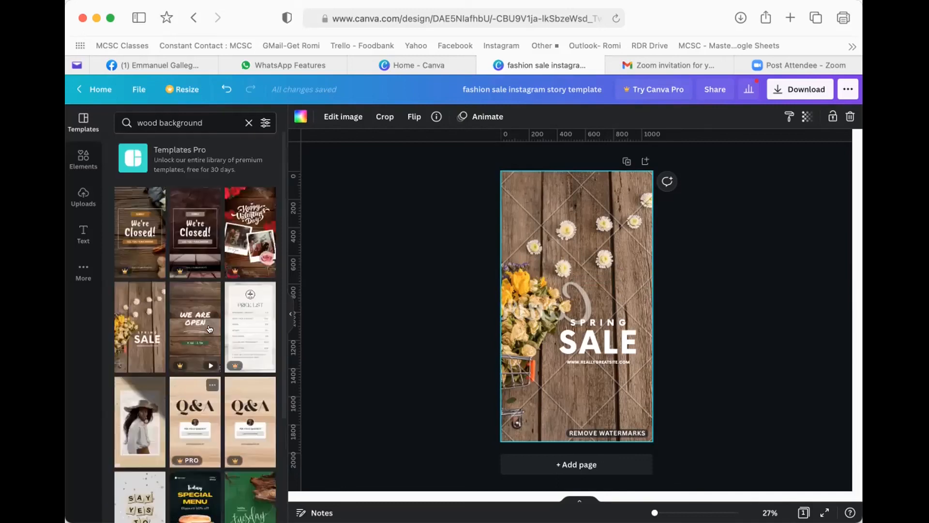
{"action": "key", "text": "Delete"}
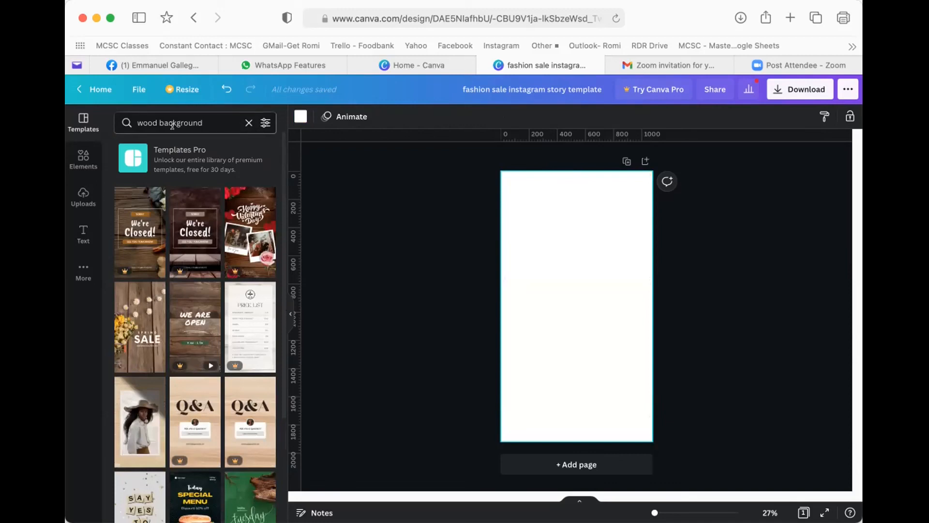
- Search Elements for 'wood background' and filter the results to Photos
{"action": "left_click", "coordinate": [82, 158]}
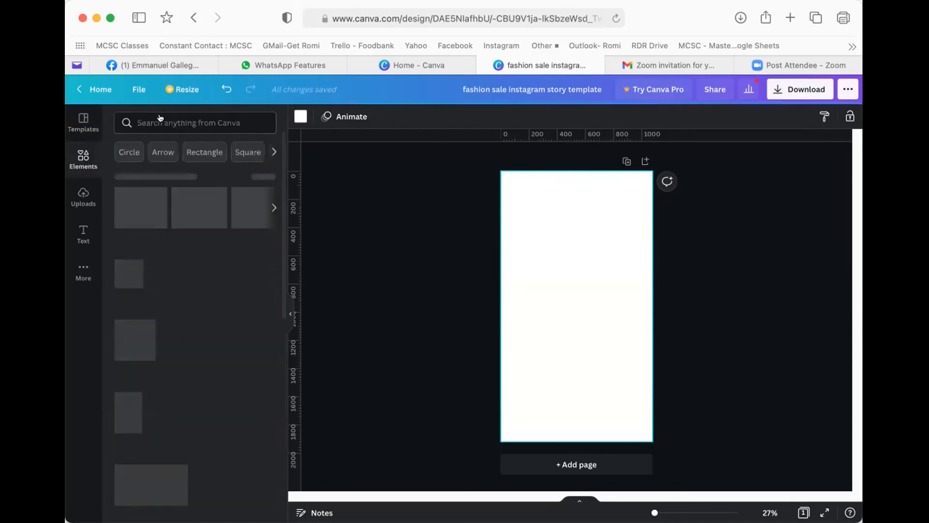
{"action": "left_click", "coordinate": [160, 118]}
{"action": "type", "text": "wood ba"}
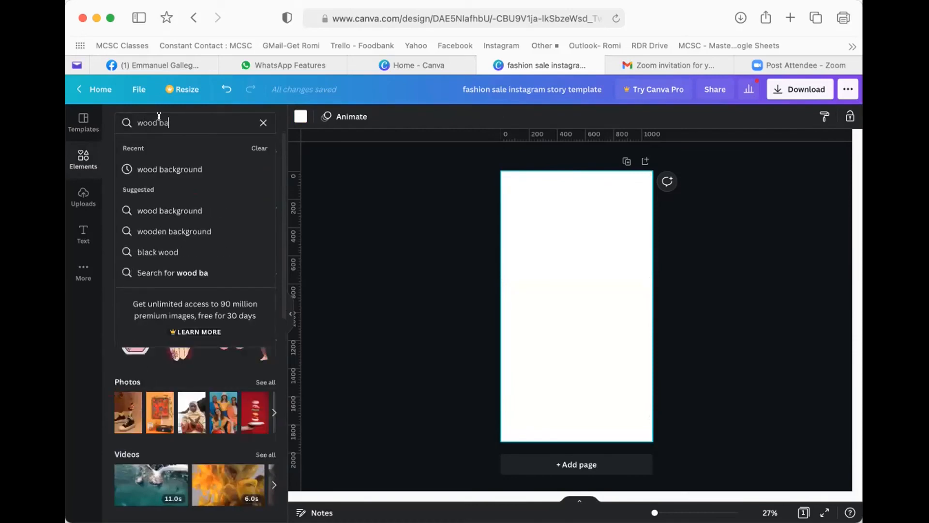
{"action": "left_click", "coordinate": [151, 170]}
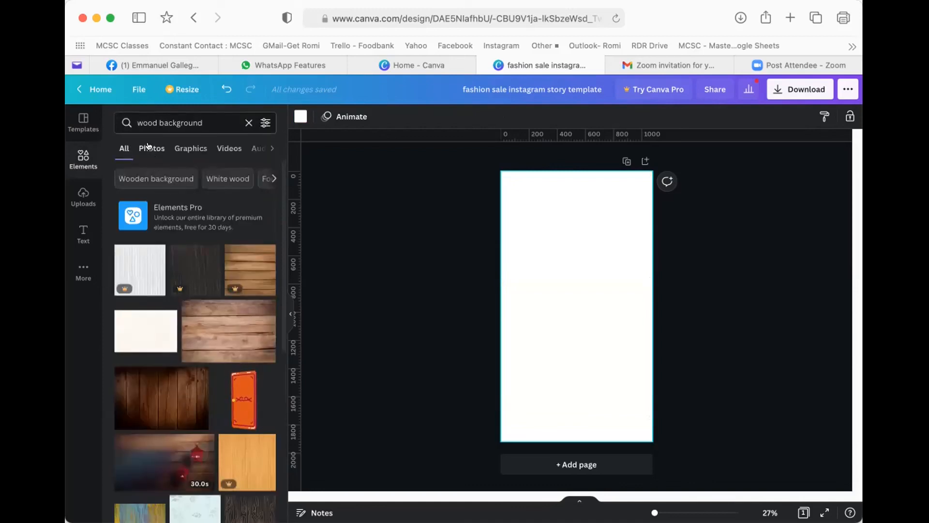
{"action": "left_click", "coordinate": [148, 146]}
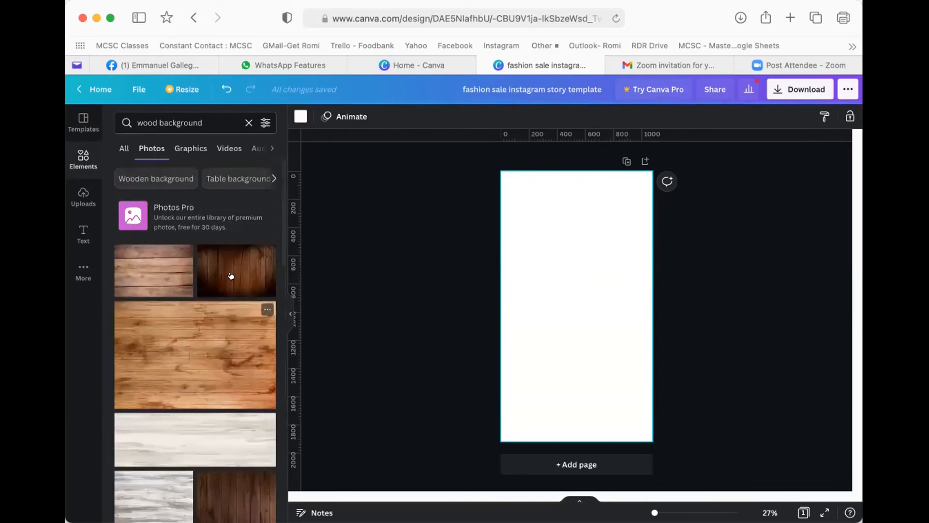
{"action": "scroll", "coordinate": [182, 354], "scroll_direction": "down", "scroll_amount": 5}
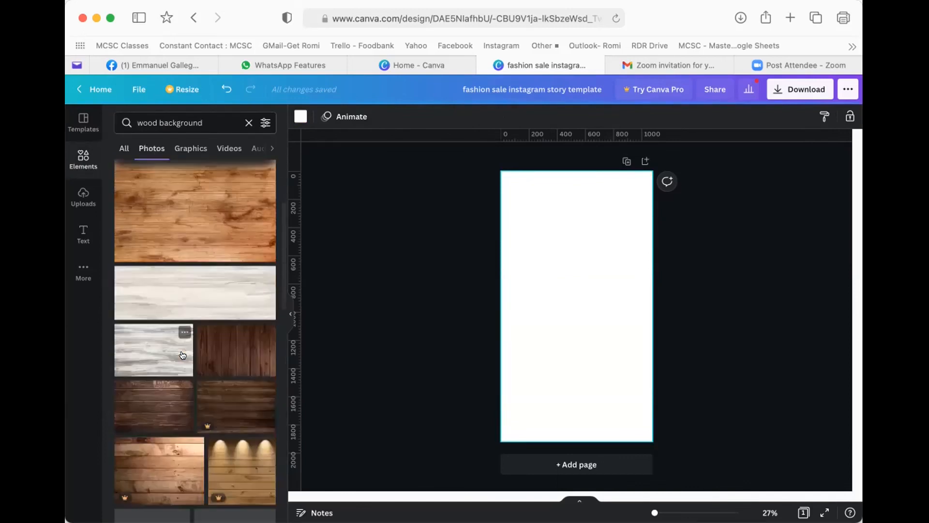
{"action": "scroll", "coordinate": [158, 356], "scroll_direction": "down", "scroll_amount": 1}
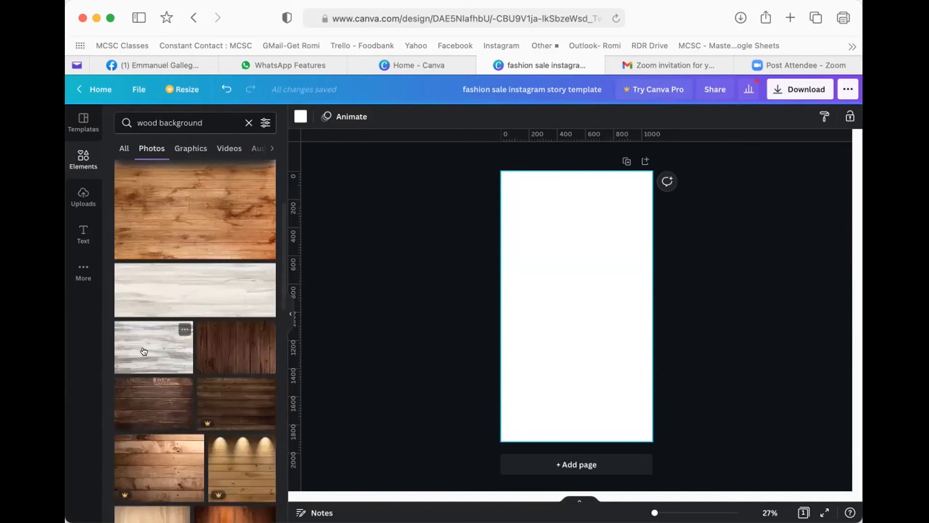
{"action": "scroll", "coordinate": [137, 333], "scroll_direction": "down", "scroll_amount": 2}
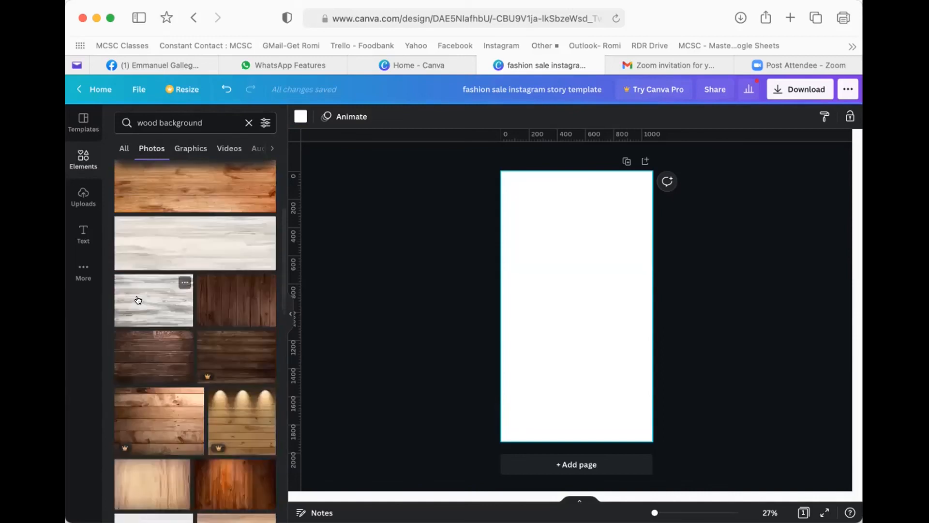
- Add the light grey wood photo, rotate it to -90° and stretch it over the page
{"action": "left_click", "coordinate": [153, 300]}
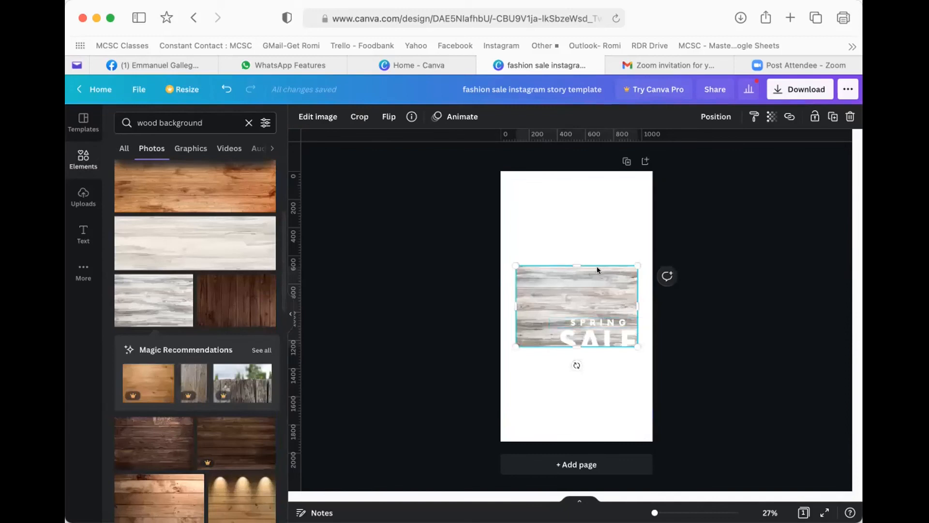
{"action": "left_click_drag", "start_coordinate": [574, 364], "coordinate": [608, 301]}
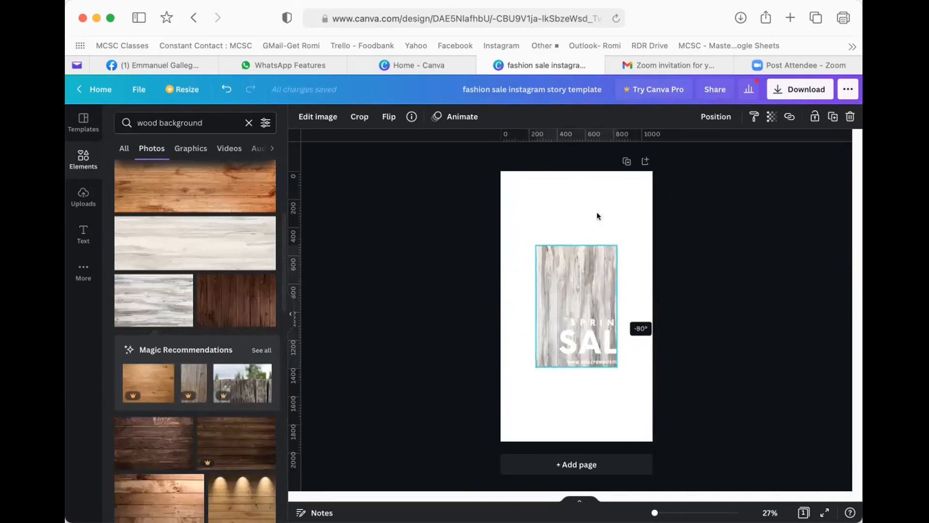
{"action": "left_click_drag", "start_coordinate": [690, 142], "coordinate": [676, 155]}
{"action": "left_click_drag", "start_coordinate": [532, 368], "coordinate": [490, 445]}
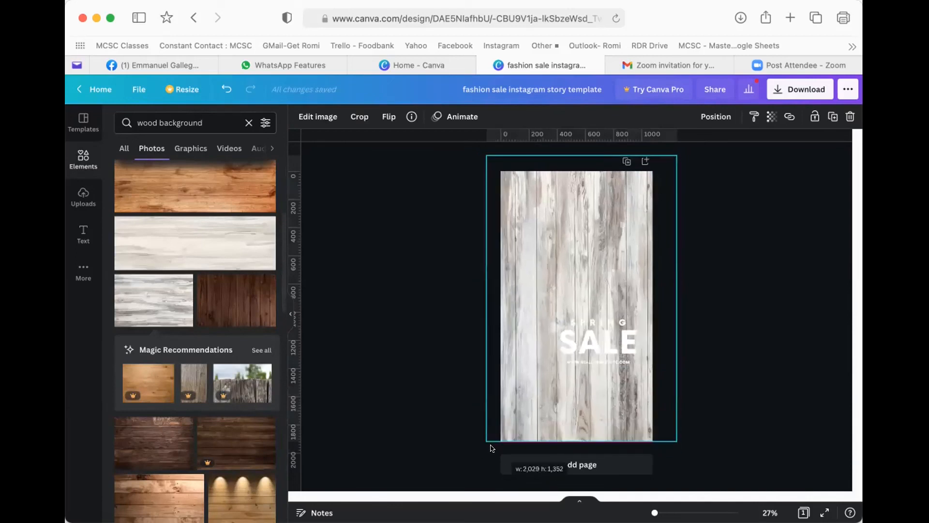
{"action": "left_click", "coordinate": [600, 323]}
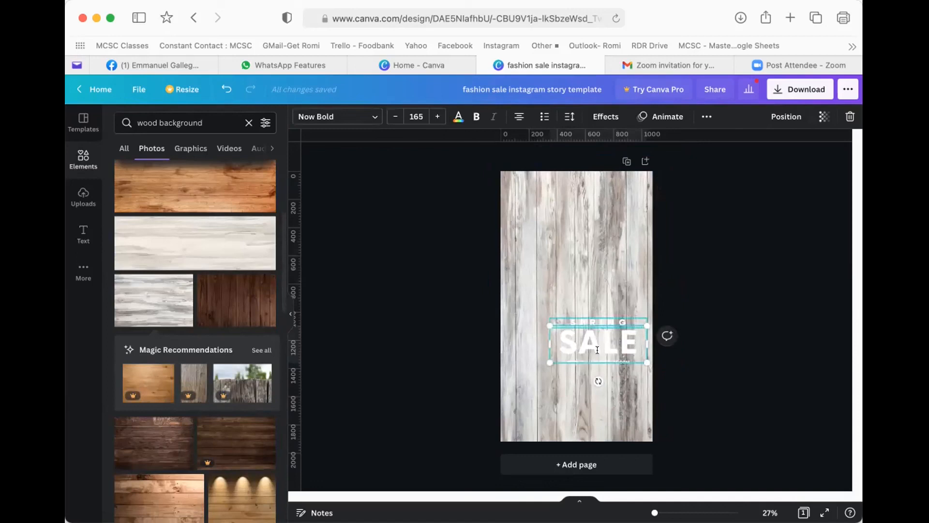
- Make the SPRING, SALE and website line text black from the Default Colors
{"action": "left_click", "coordinate": [598, 323], "text": "shift"}
{"action": "left_click", "coordinate": [590, 361], "text": "shift"}
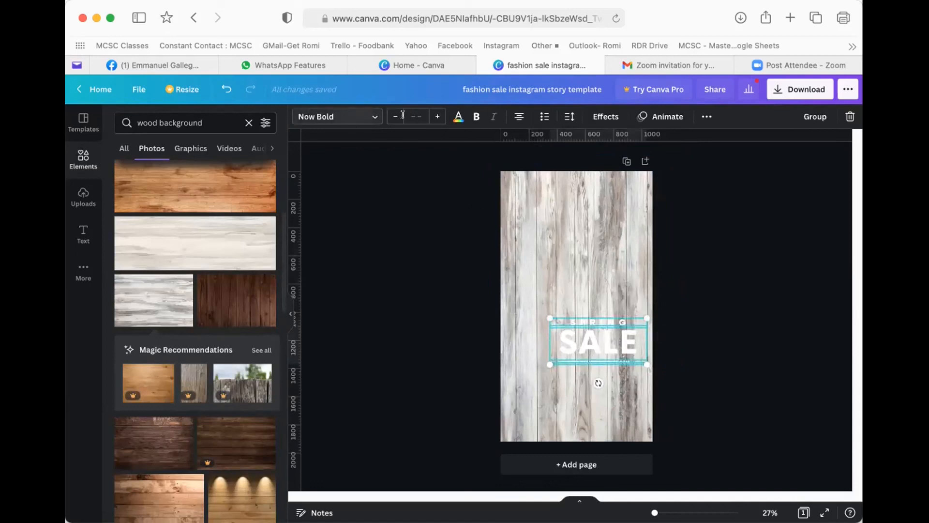
{"action": "left_click", "coordinate": [458, 117]}
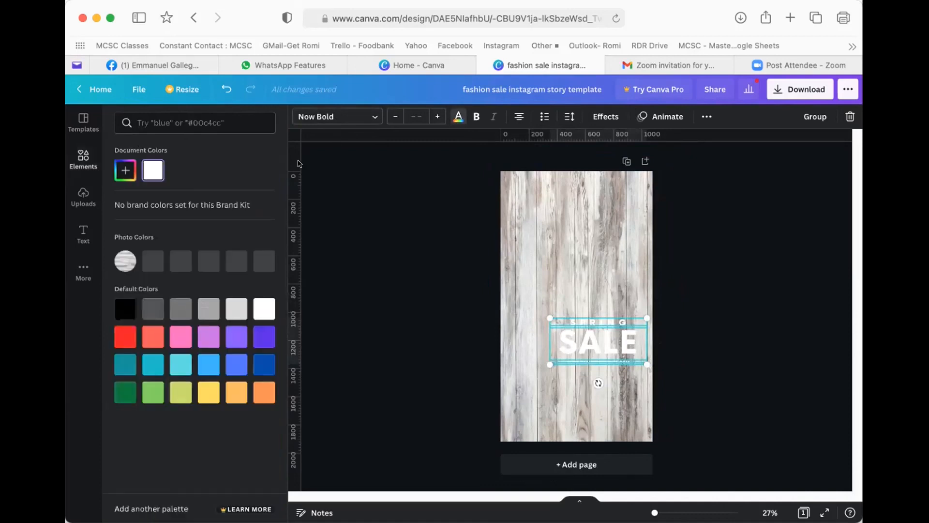
{"action": "left_click", "coordinate": [128, 315]}
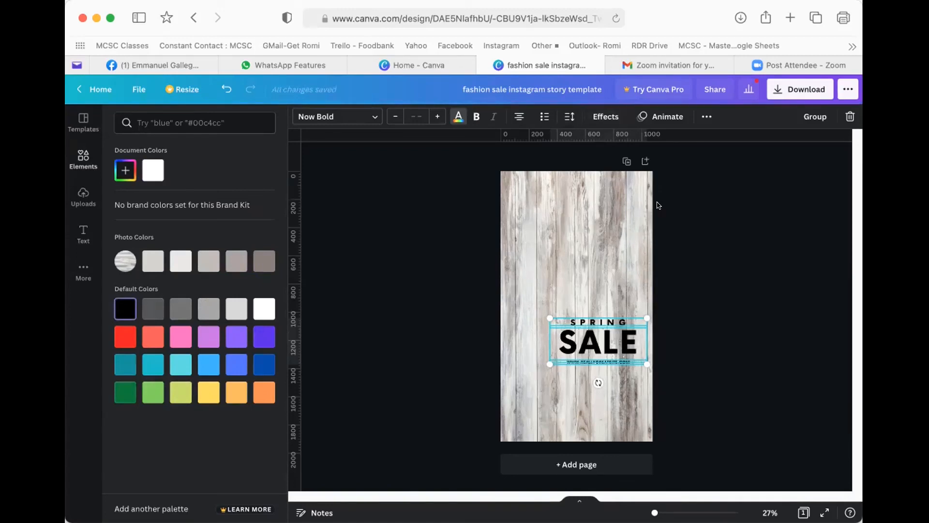
{"action": "left_click", "coordinate": [596, 113]}
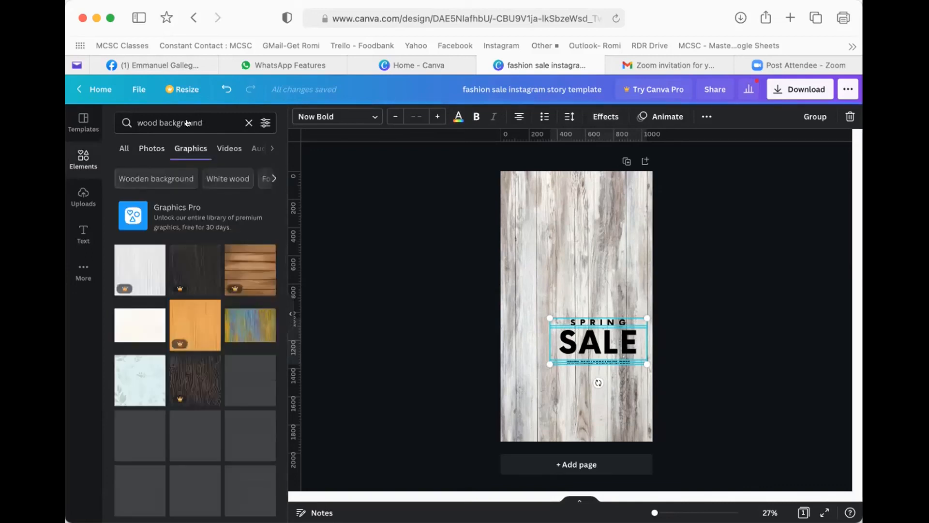
- Replace the wood search with 'welcome' and filter the Elements results to Graphics
{"action": "left_click", "coordinate": [248, 122]}
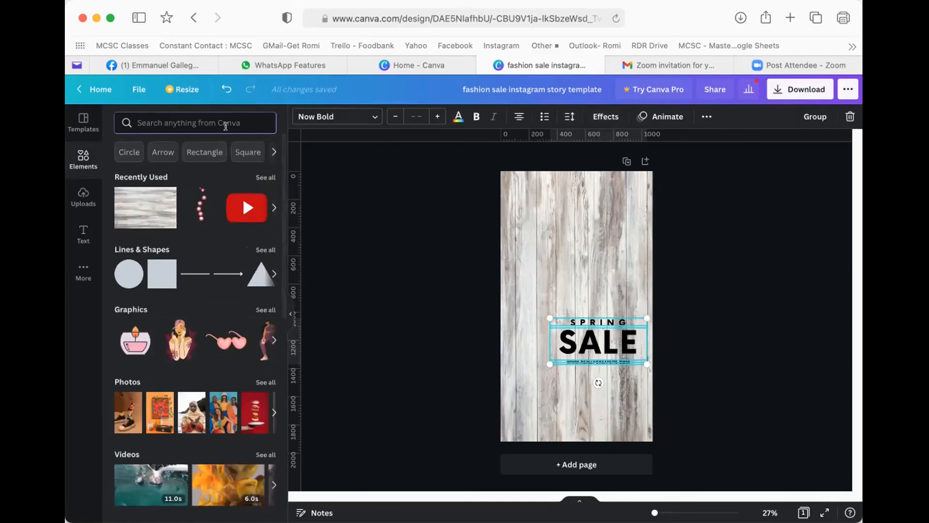
{"action": "type", "text": "welcome"}
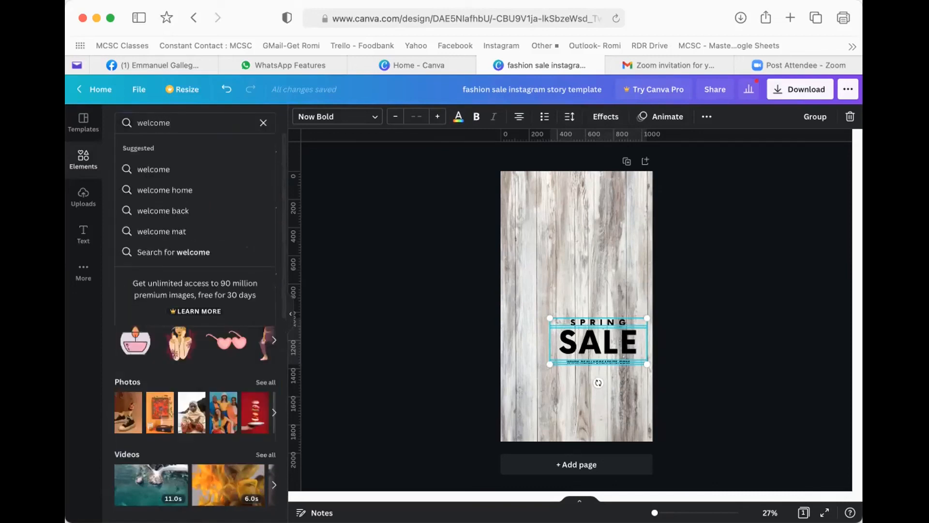
{"action": "key", "text": "Return"}
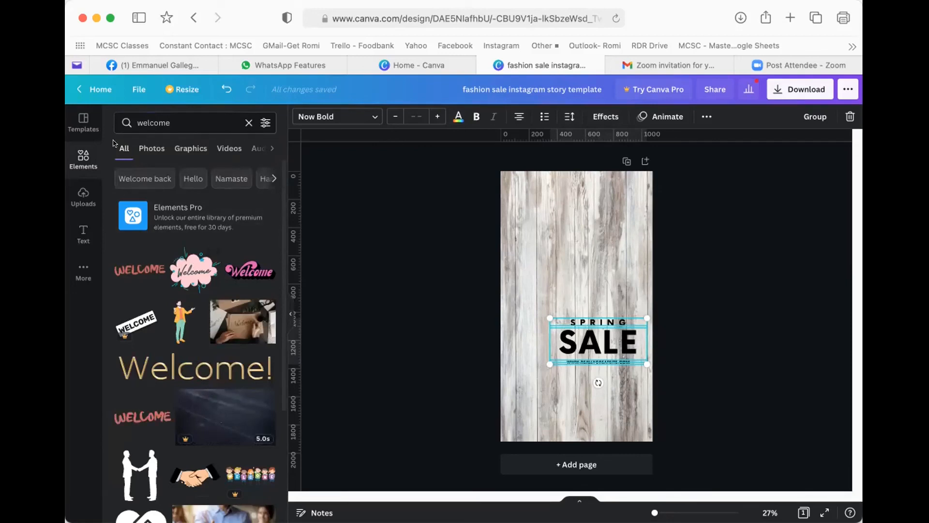
{"action": "left_click", "coordinate": [191, 148]}
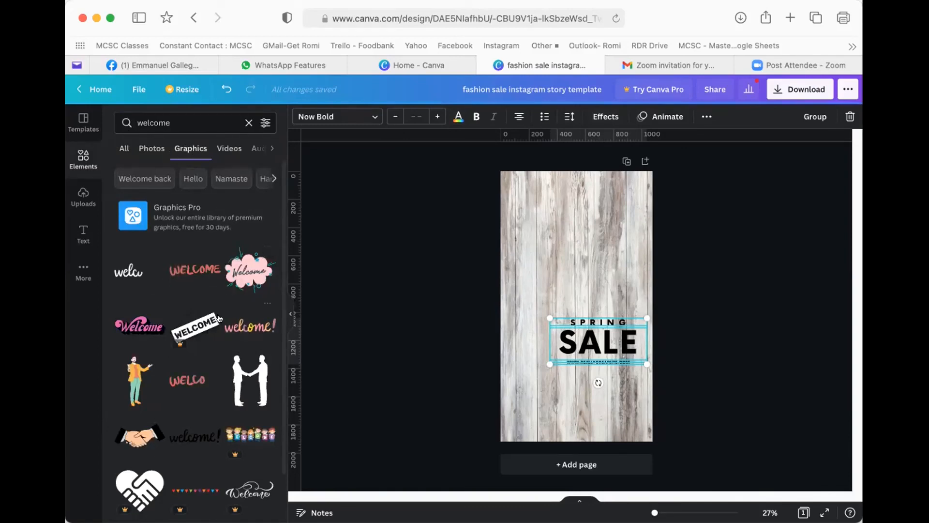
{"action": "scroll", "coordinate": [203, 358], "scroll_direction": "down", "scroll_amount": 3}
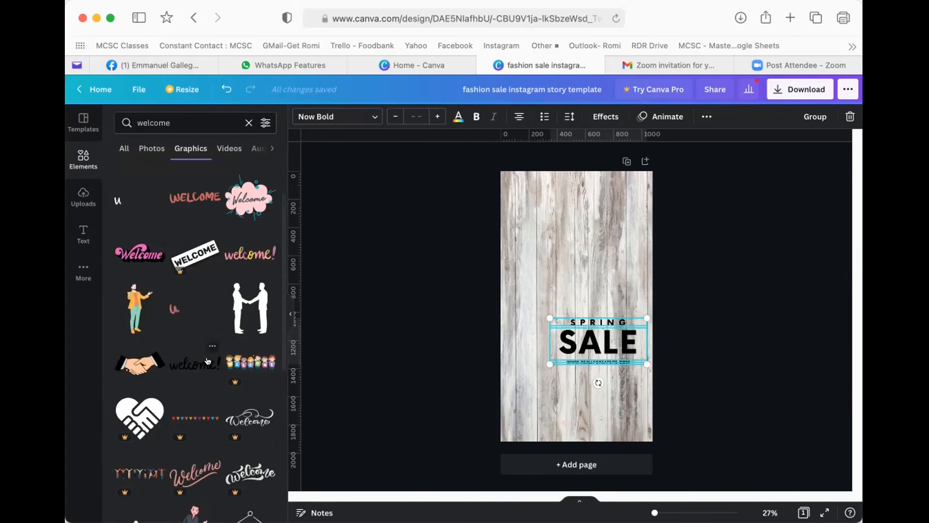
{"action": "scroll", "coordinate": [206, 359], "scroll_direction": "down", "scroll_amount": 1}
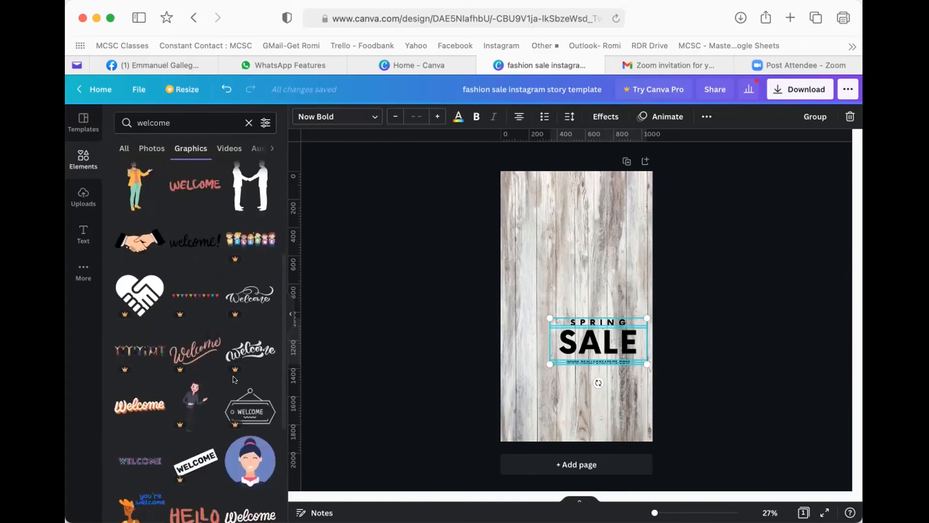
{"action": "scroll", "coordinate": [217, 367], "scroll_direction": "down", "scroll_amount": 3}
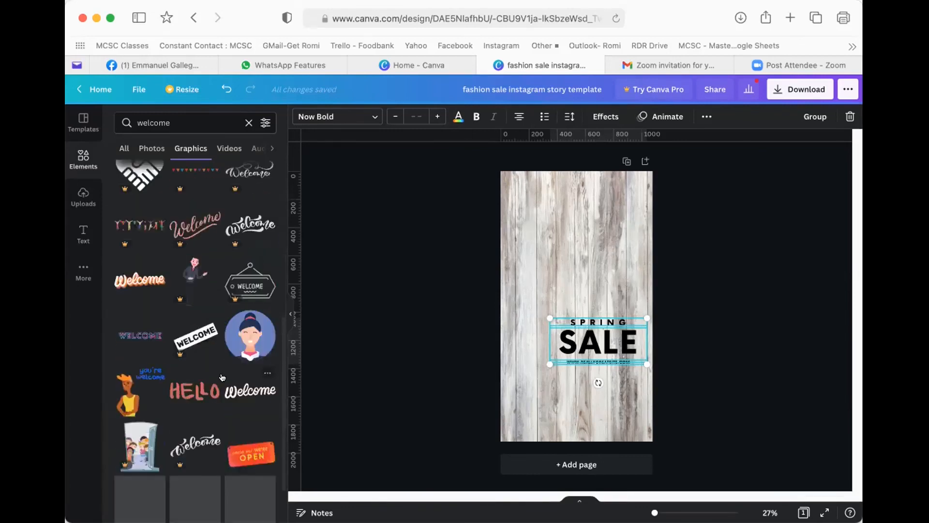
{"action": "scroll", "coordinate": [193, 290], "scroll_direction": "up", "scroll_amount": 7}
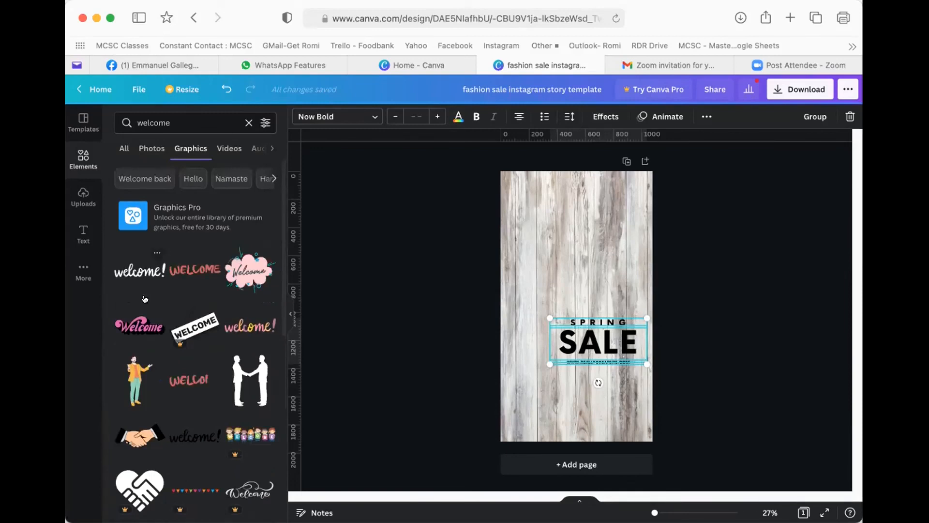
- Add the red WELCOME graphic above SPRING SALE tilted to -13°, then browse Magic Recommendations
{"action": "left_click", "coordinate": [187, 375]}
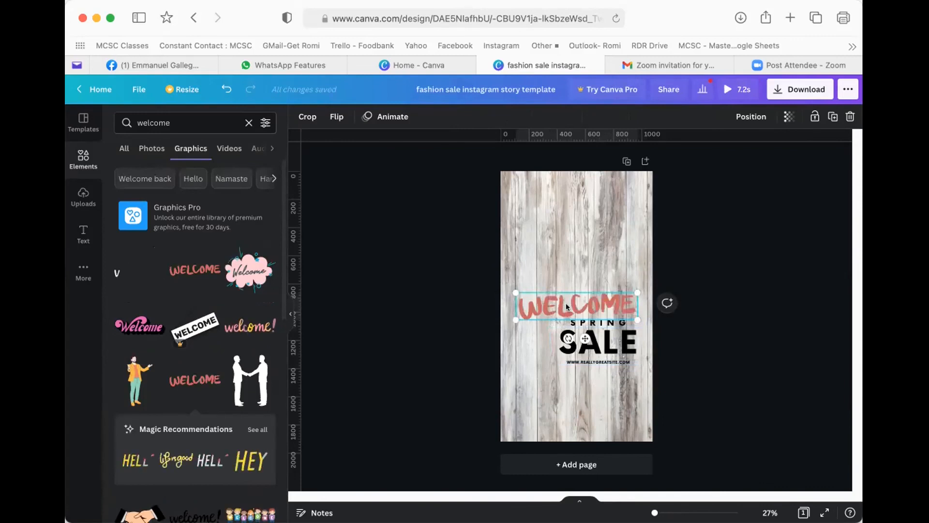
{"action": "left_click_drag", "start_coordinate": [566, 303], "coordinate": [551, 242]}
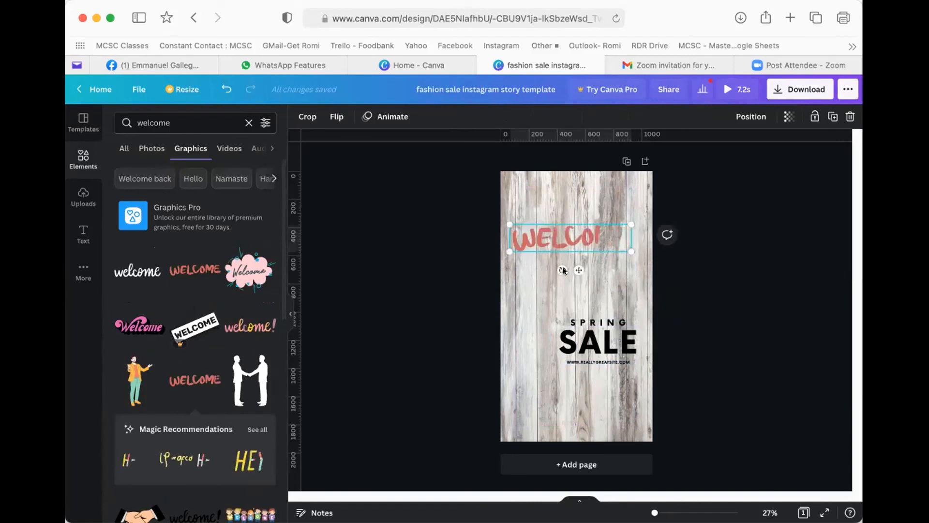
{"action": "left_click_drag", "start_coordinate": [562, 270], "coordinate": [578, 269]}
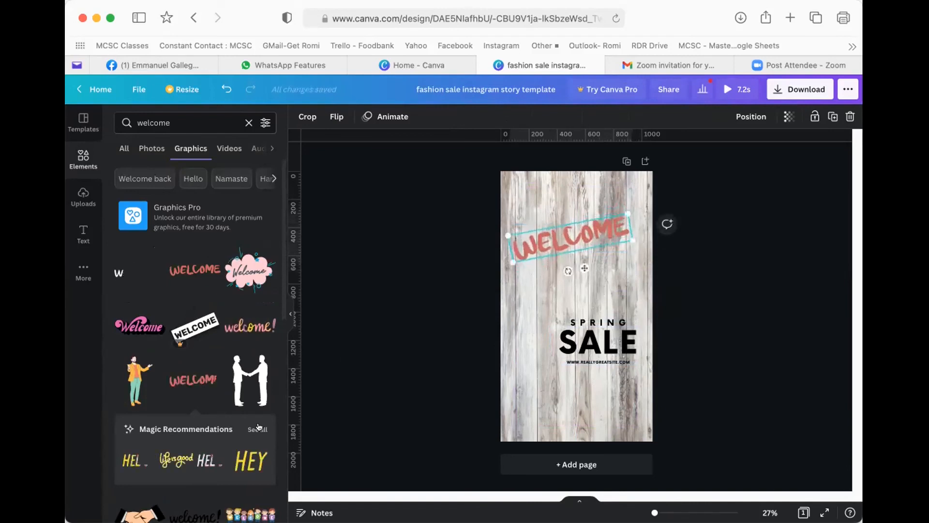
{"action": "left_click", "coordinate": [119, 426]}
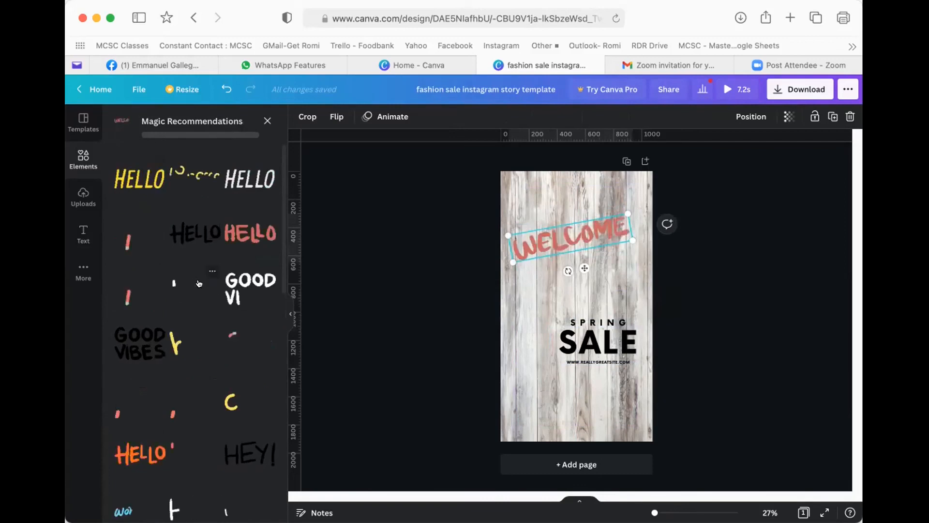
{"action": "scroll", "coordinate": [184, 314], "scroll_direction": "down", "scroll_amount": 3}
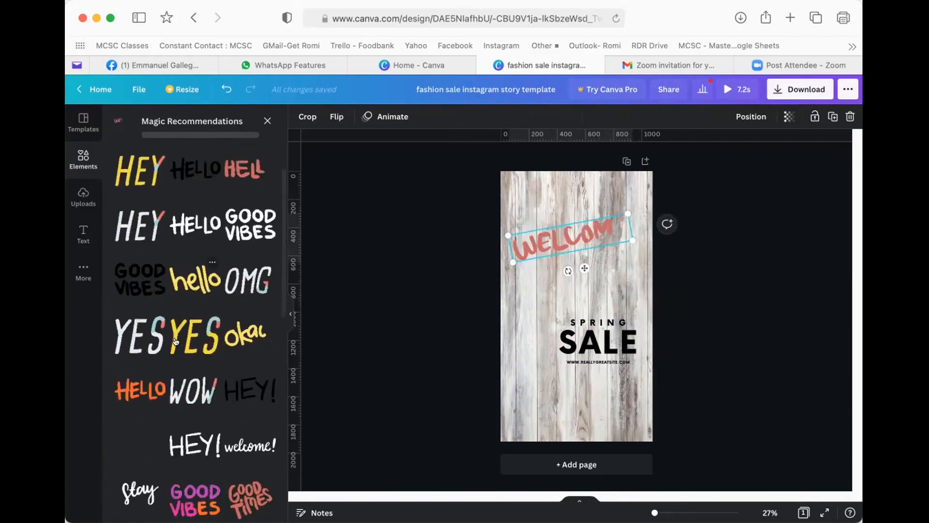
- Add the 'life is too short' sticker, shrink it, and place it above SALE
{"action": "scroll", "coordinate": [189, 397], "scroll_direction": "down", "scroll_amount": 3}
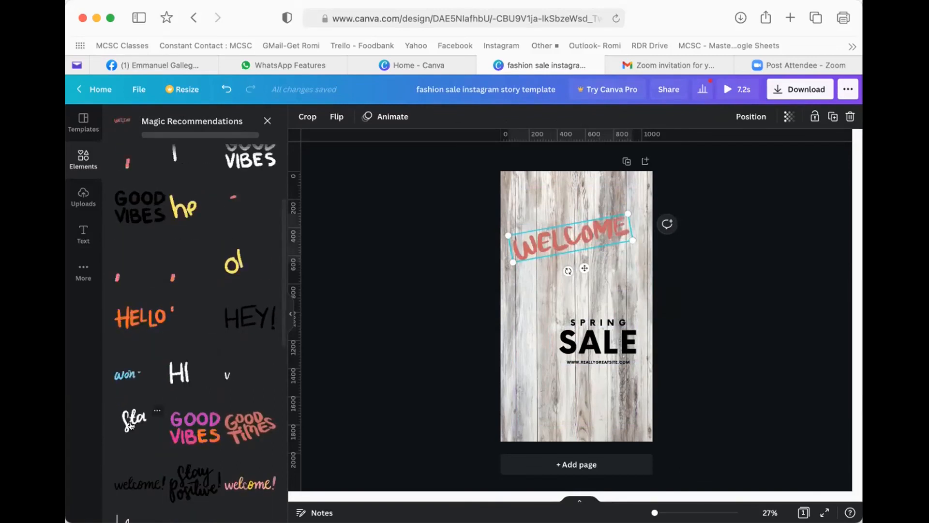
{"action": "scroll", "coordinate": [138, 416], "scroll_direction": "down", "scroll_amount": 4}
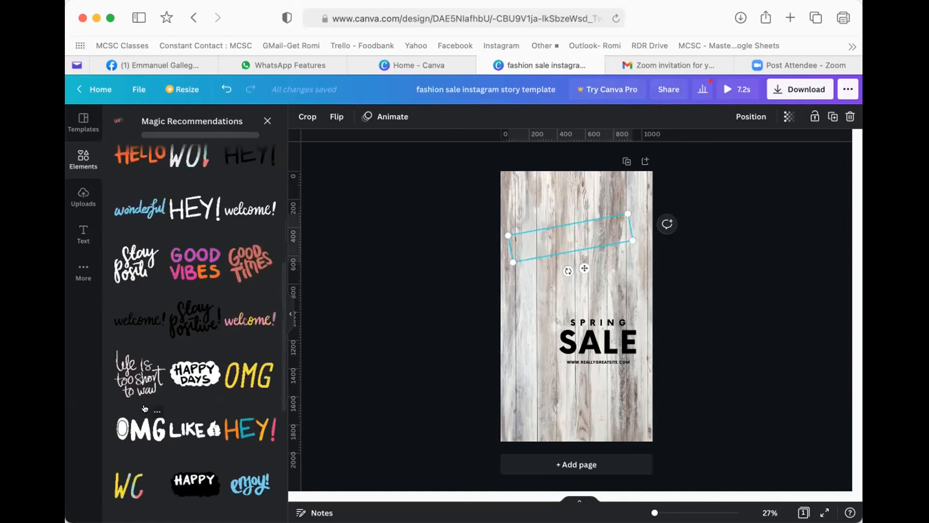
{"action": "left_click", "coordinate": [126, 371]}
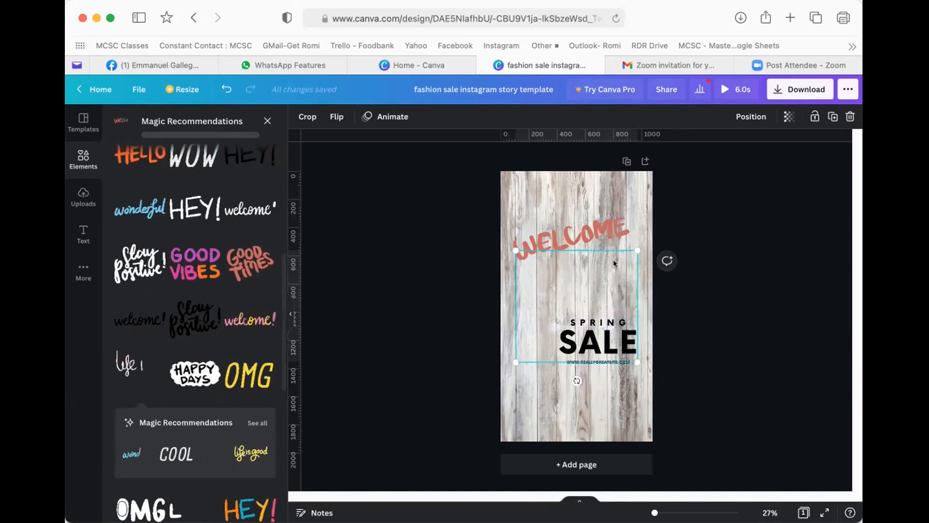
{"action": "left_click_drag", "start_coordinate": [632, 245], "coordinate": [605, 280]}
{"action": "left_click_drag", "start_coordinate": [531, 304], "coordinate": [559, 273]}
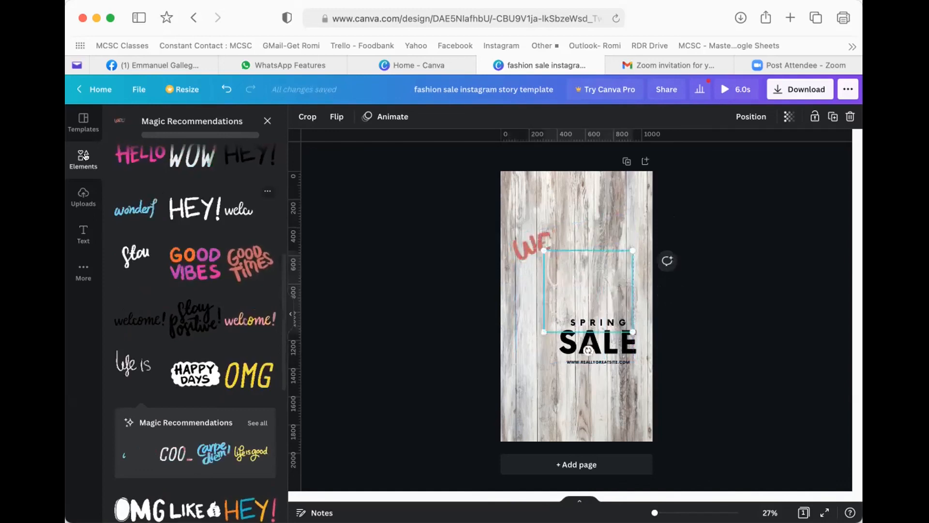
{"action": "left_click", "coordinate": [265, 120]}
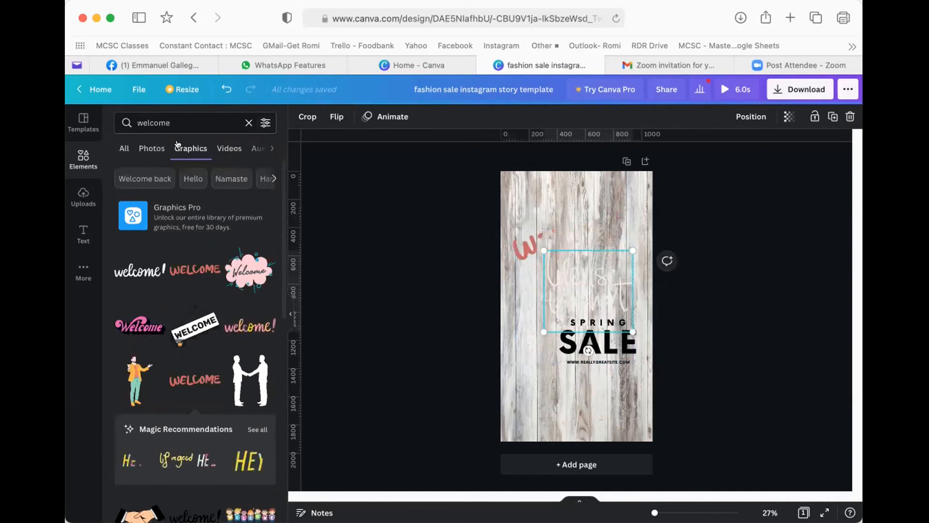
- Add a black circle shape just above SALE
{"action": "left_click", "coordinate": [244, 125]}
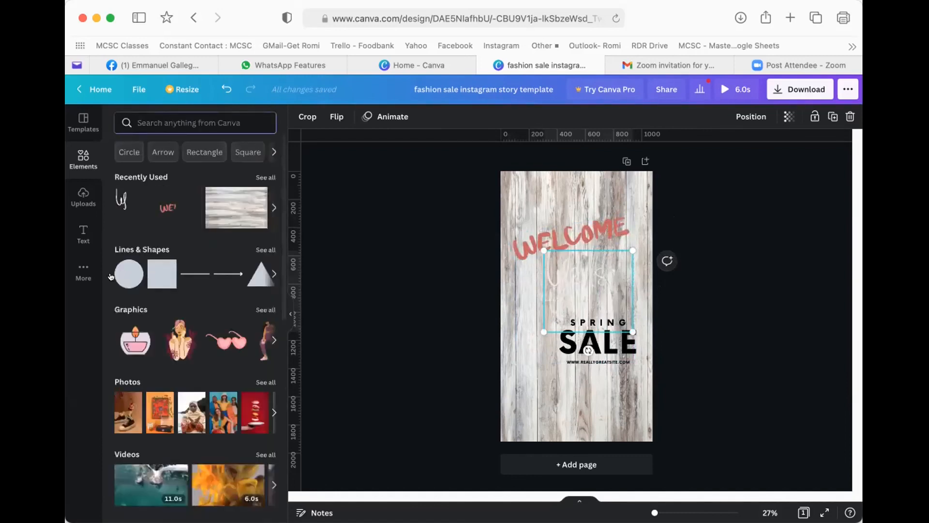
{"action": "left_click", "coordinate": [116, 274]}
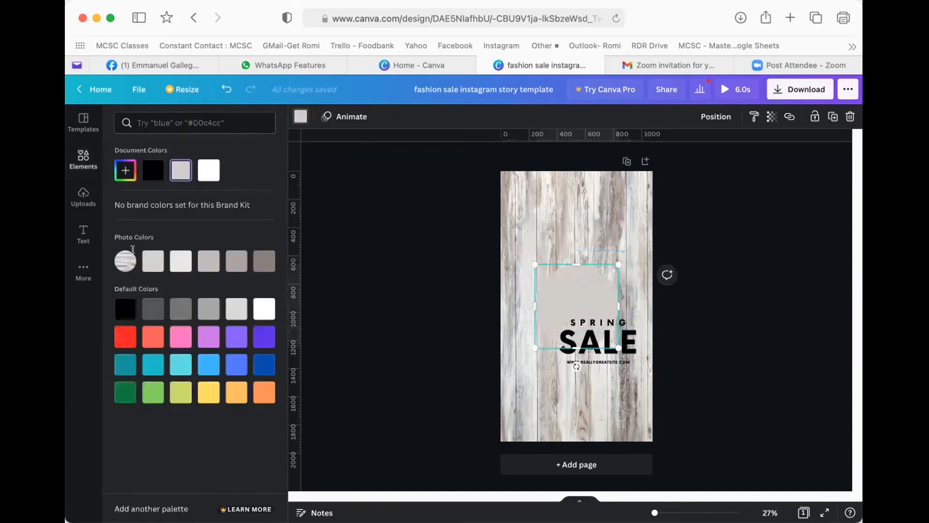
{"action": "left_click", "coordinate": [120, 308]}
{"action": "left_click_drag", "start_coordinate": [580, 293], "coordinate": [599, 277]}
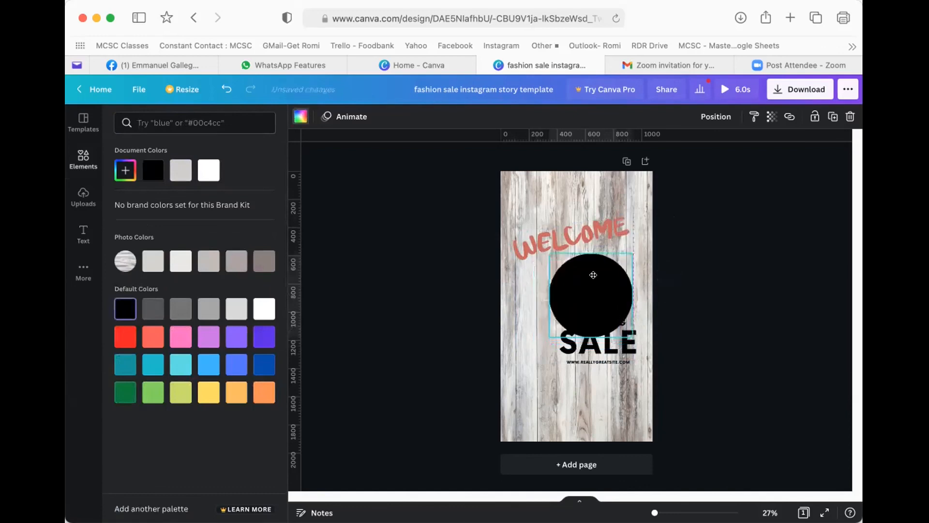
- Send the circle behind the 'life is too short' sticker and center the sticker over it
{"action": "left_click", "coordinate": [716, 116]}
{"action": "left_click", "coordinate": [679, 151]}
{"action": "left_click", "coordinate": [620, 270]}
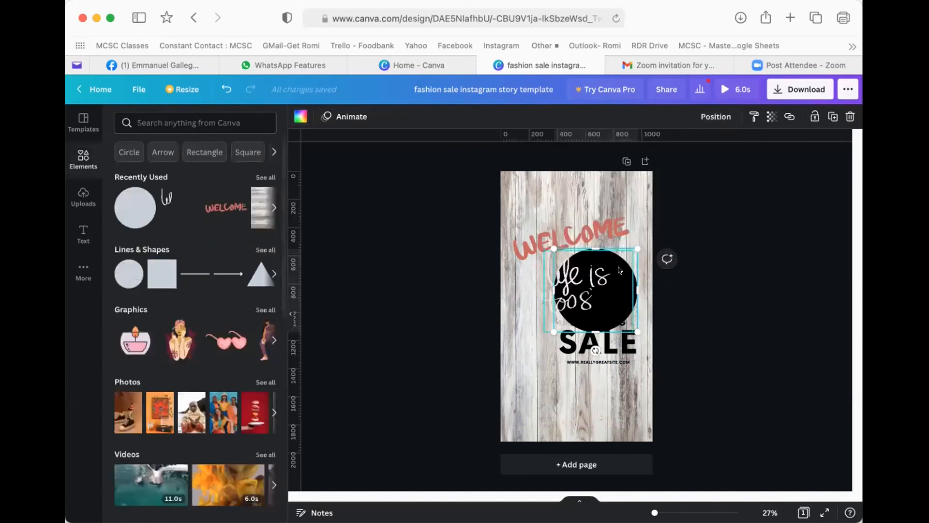
{"action": "left_click_drag", "start_coordinate": [620, 269], "coordinate": [623, 293]}
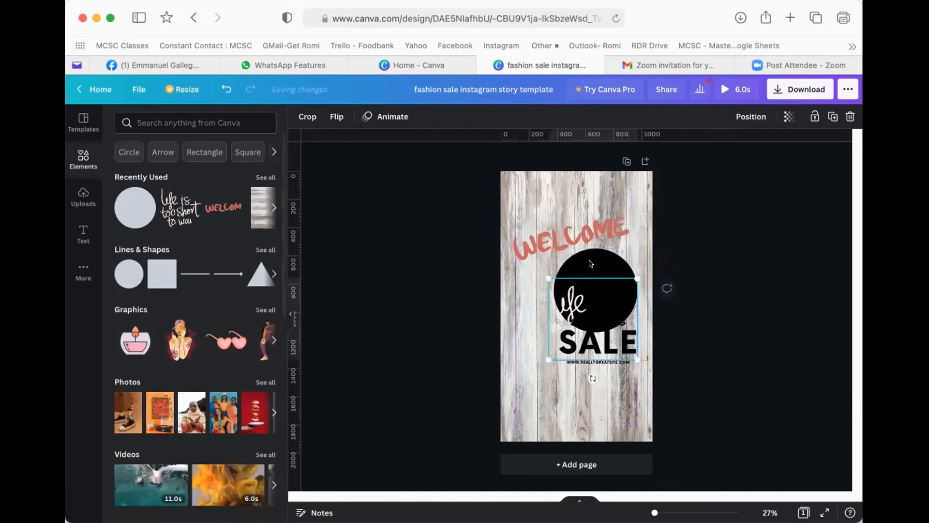
- Set the black circle's transparency to 56
{"action": "left_click", "coordinate": [590, 263]}
{"action": "left_click", "coordinate": [772, 117]}
{"action": "left_click_drag", "start_coordinate": [701, 145], "coordinate": [709, 147]}
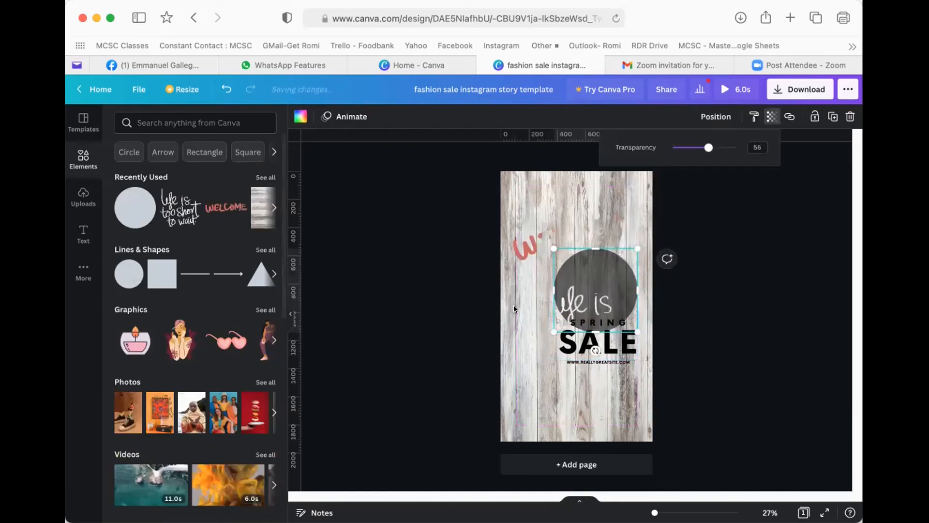
- Nudge the quote sticker and move the WELCOME graphic higher toward the page top
{"action": "left_click", "coordinate": [565, 306]}
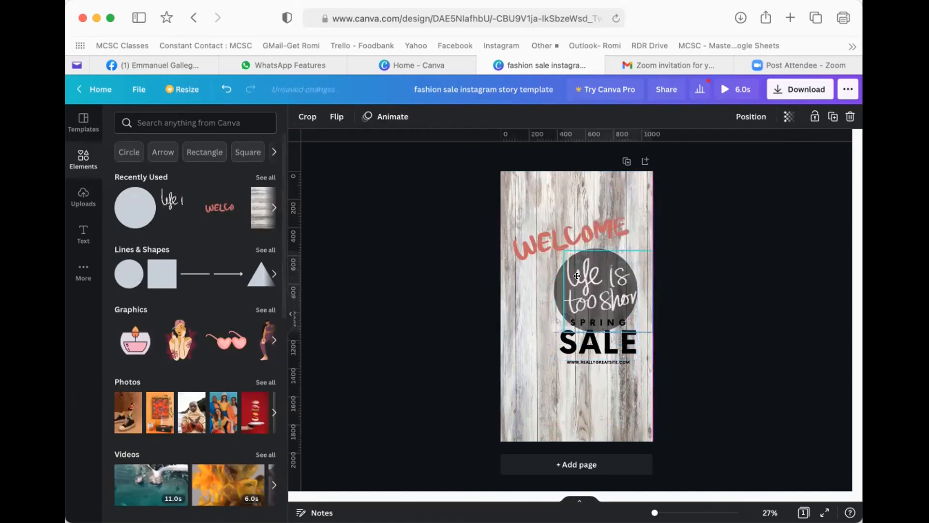
{"action": "left_click_drag", "start_coordinate": [571, 270], "coordinate": [571, 270]}
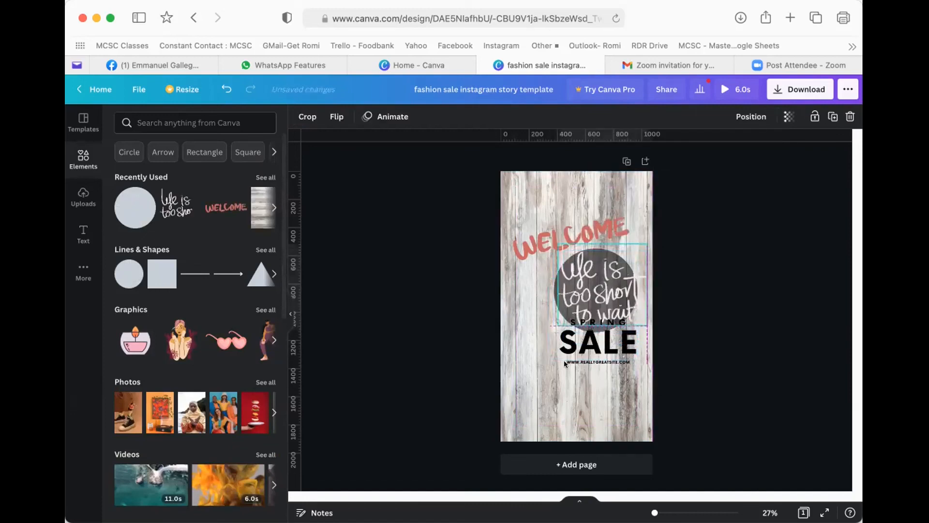
{"action": "left_click", "coordinate": [533, 227]}
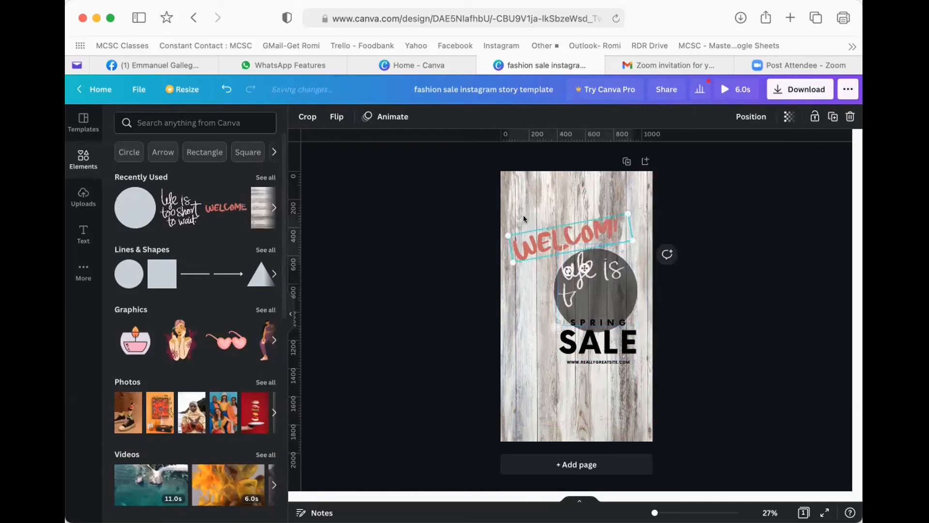
{"action": "left_click_drag", "start_coordinate": [533, 227], "coordinate": [528, 197]}
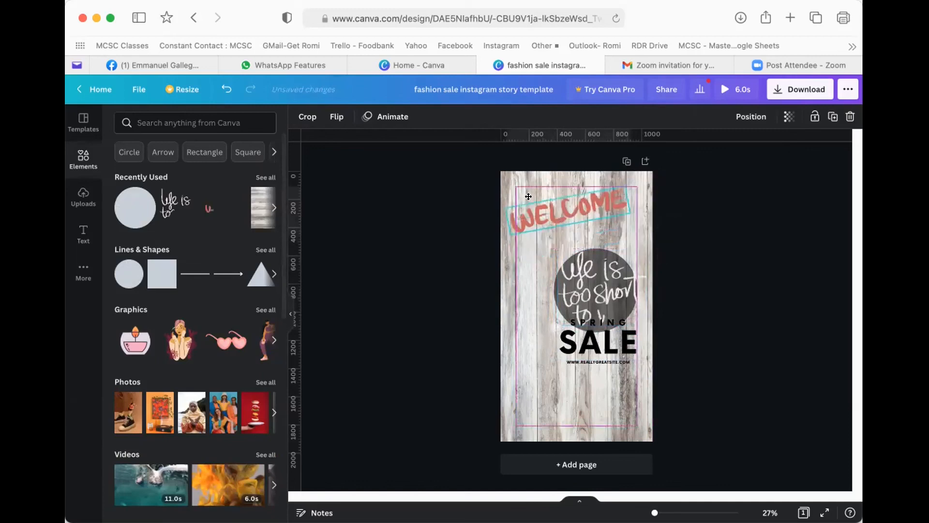
{"action": "left_click", "coordinate": [161, 124]}
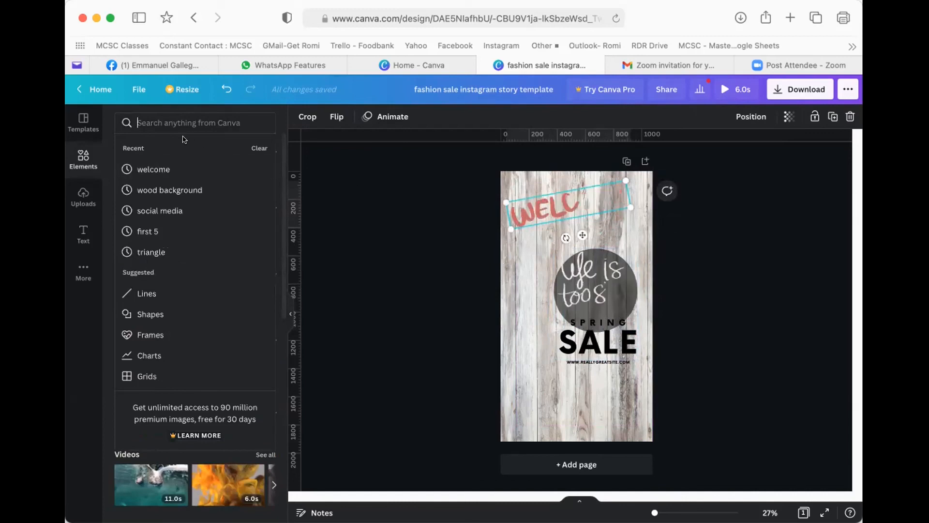
- Delete the WELCOME graphic and move the grey circle with its quote to the top-left
{"action": "left_click", "coordinate": [532, 260]}
{"action": "left_click", "coordinate": [532, 206]}
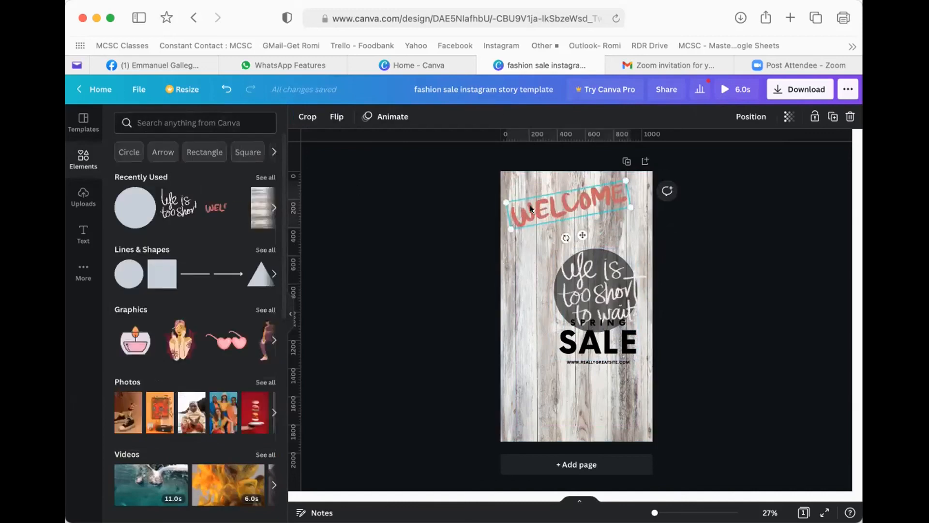
{"action": "left_click", "coordinate": [524, 246]}
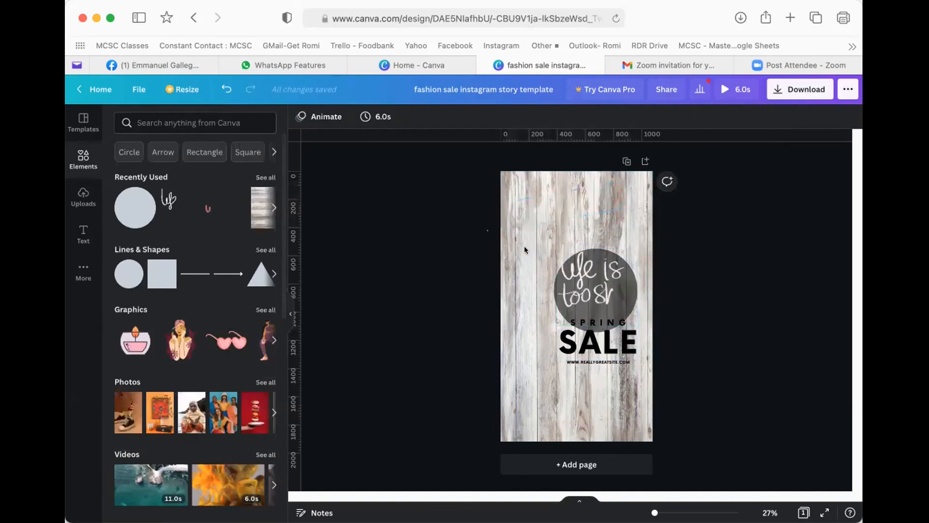
{"action": "left_click_drag", "start_coordinate": [584, 251], "coordinate": [547, 193]}
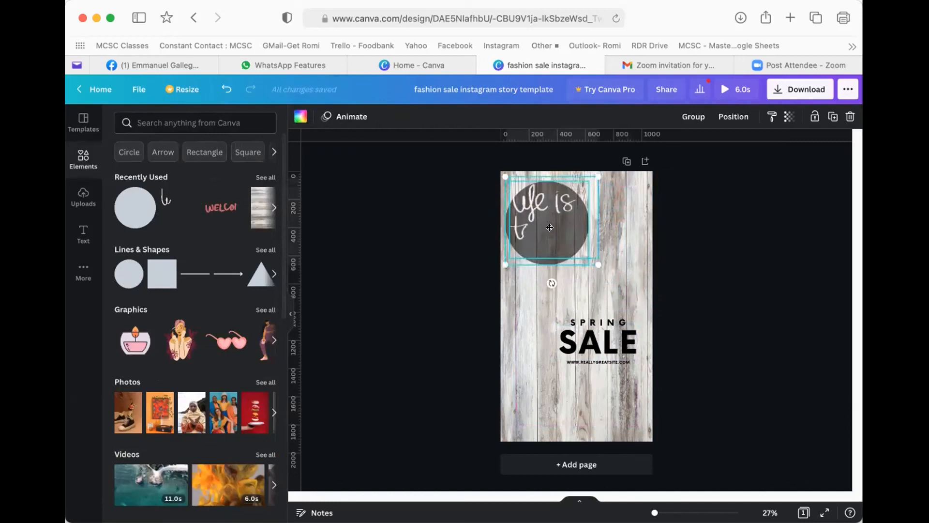
{"action": "left_click", "coordinate": [521, 354]}
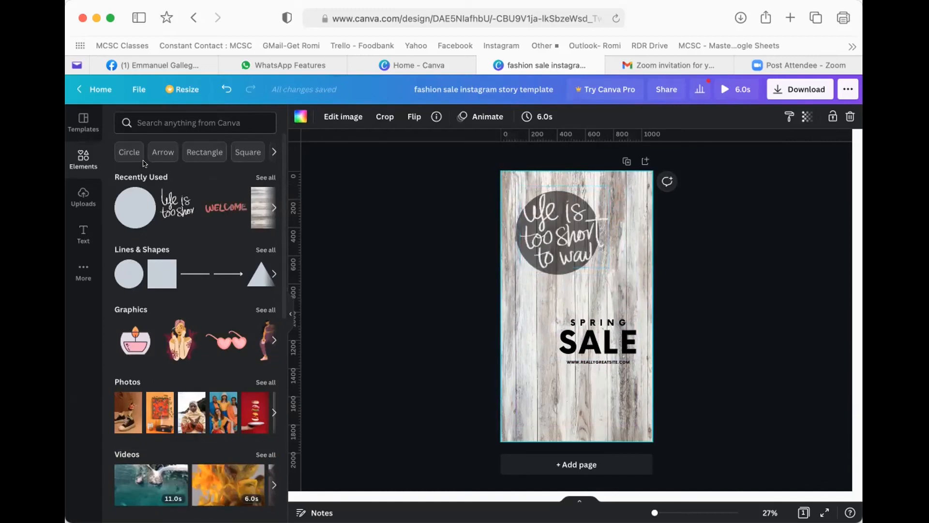
- Search Elements for 'show now' and filter the results to Graphics
{"action": "left_click", "coordinate": [168, 116]}
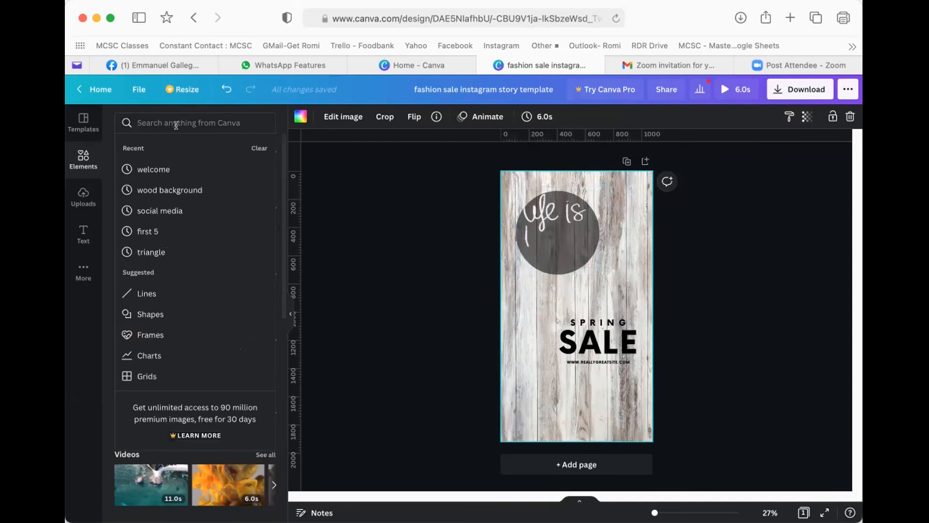
{"action": "type", "text": "show how"}
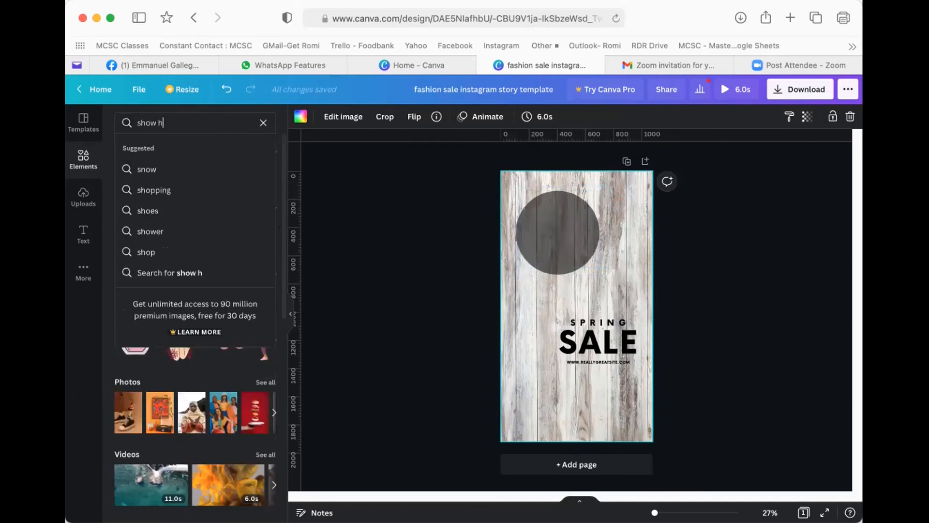
{"action": "key", "text": "BackSpace"}
{"action": "key", "text": "BackSpace"}
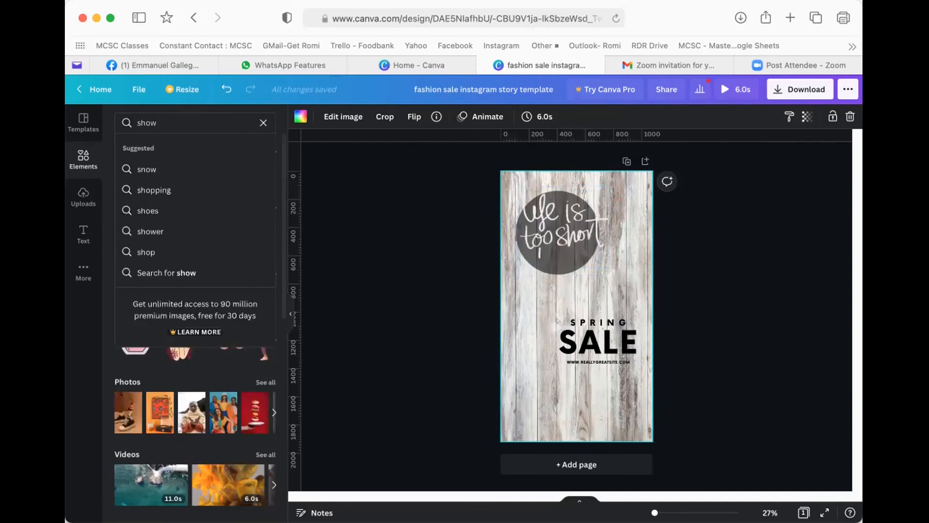
{"action": "type", "text": "now"}
{"action": "key", "text": "Return"}
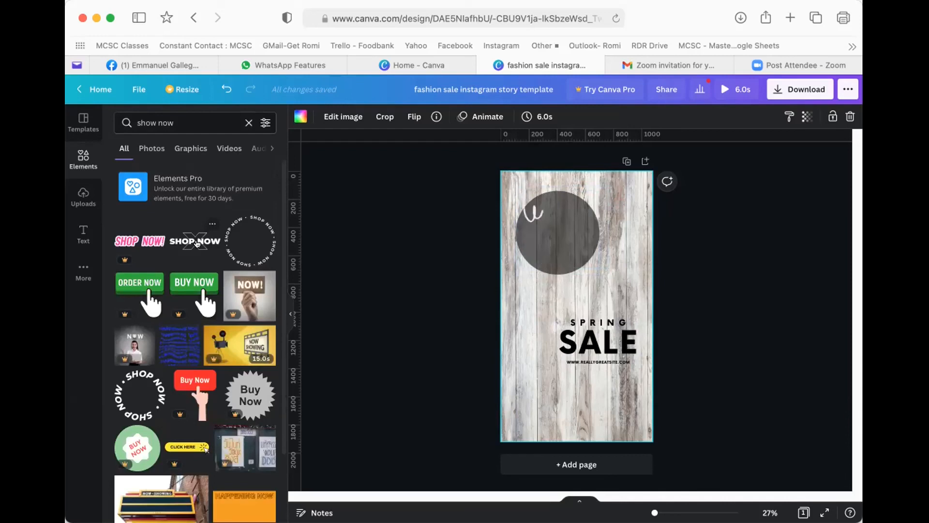
{"action": "scroll", "coordinate": [200, 339], "scroll_direction": "down", "scroll_amount": 2}
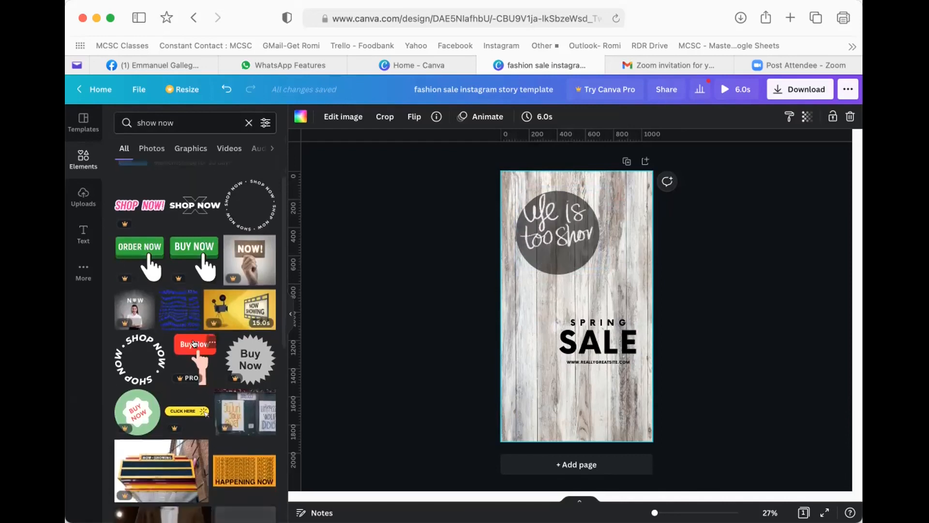
{"action": "scroll", "coordinate": [197, 329], "scroll_direction": "up", "scroll_amount": 2}
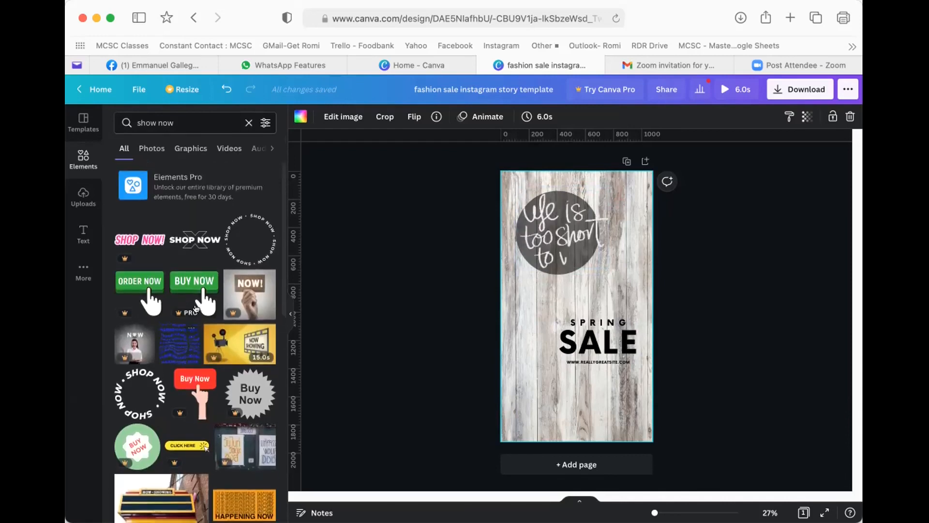
{"action": "left_click", "coordinate": [187, 146]}
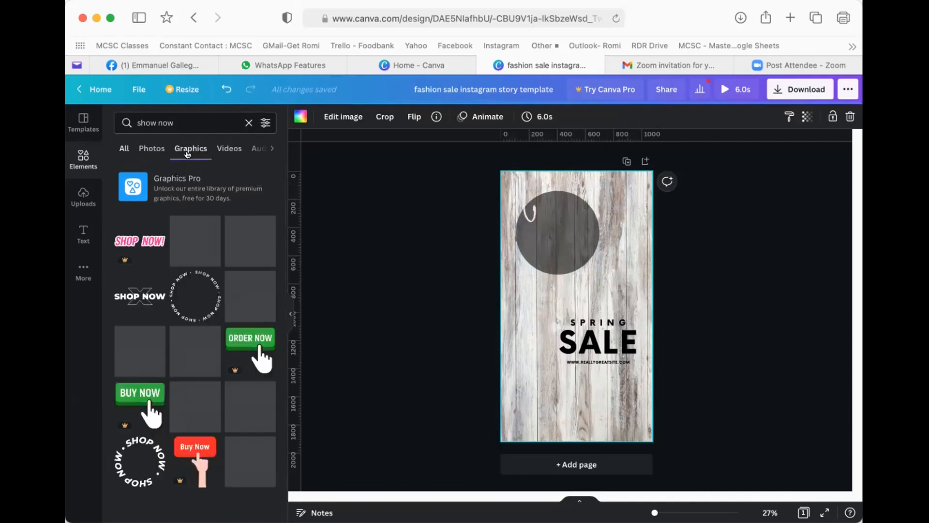
{"action": "scroll", "coordinate": [203, 315], "scroll_direction": "down", "scroll_amount": 5}
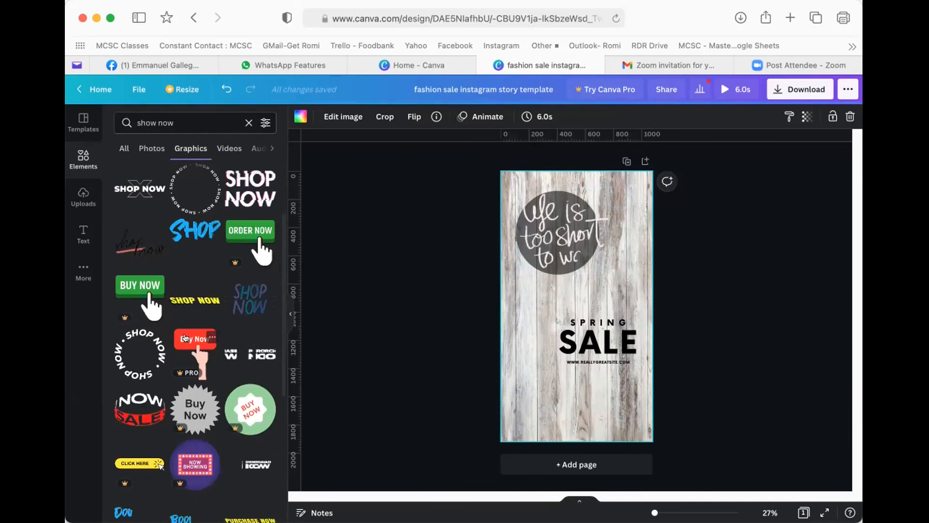
{"action": "scroll", "coordinate": [209, 332], "scroll_direction": "down", "scroll_amount": 1}
{"action": "scroll", "coordinate": [210, 333], "scroll_direction": "down", "scroll_amount": 10}
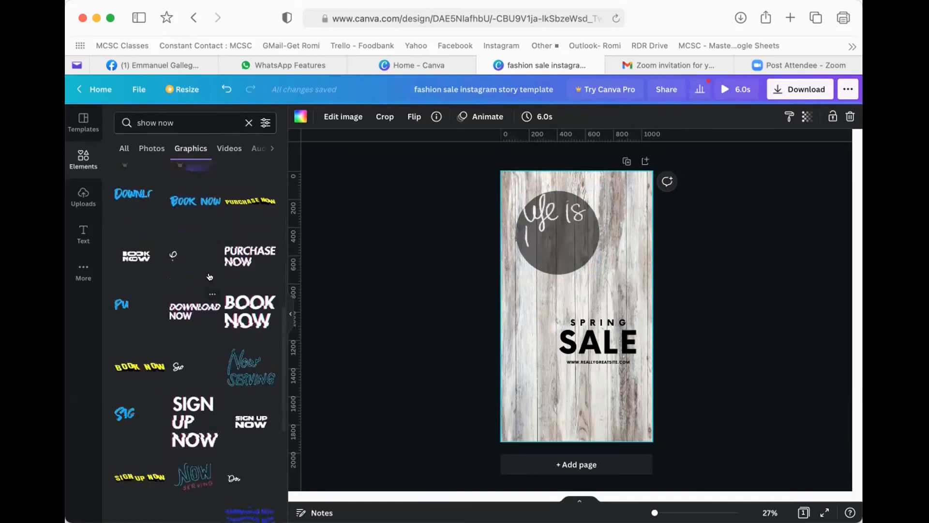
{"action": "left_click", "coordinate": [144, 123]}
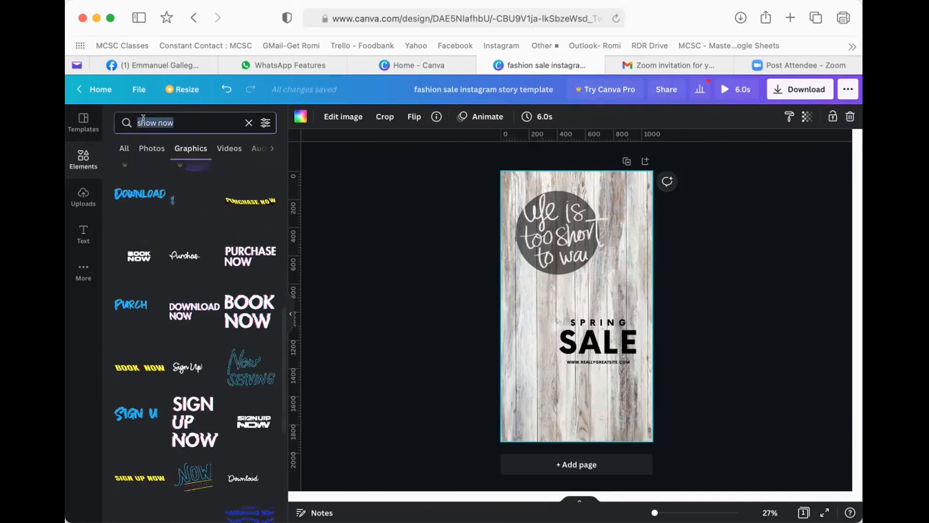
- Search 'shopping cart' and add the script Shop graphic with pink stroke, shrunk above SPRING SALE
{"action": "type", "text": "s"}
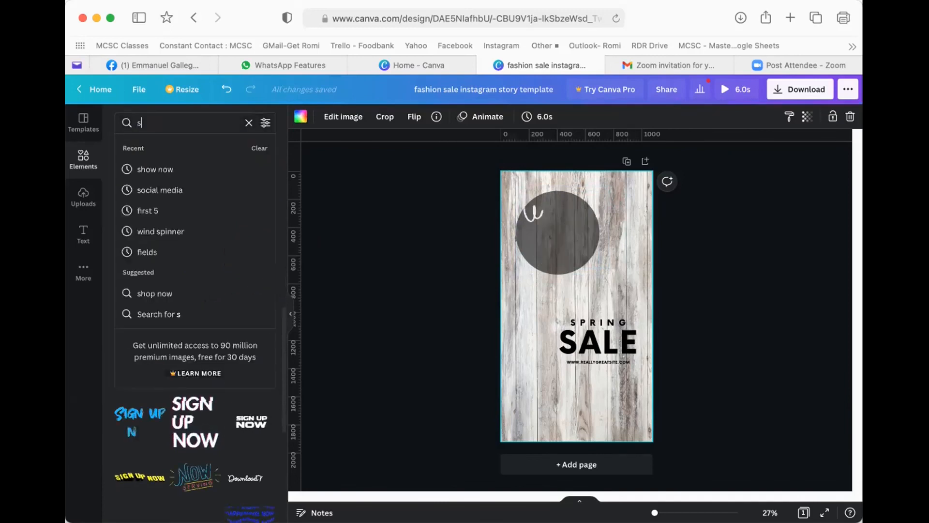
{"action": "type", "text": "hopping "}
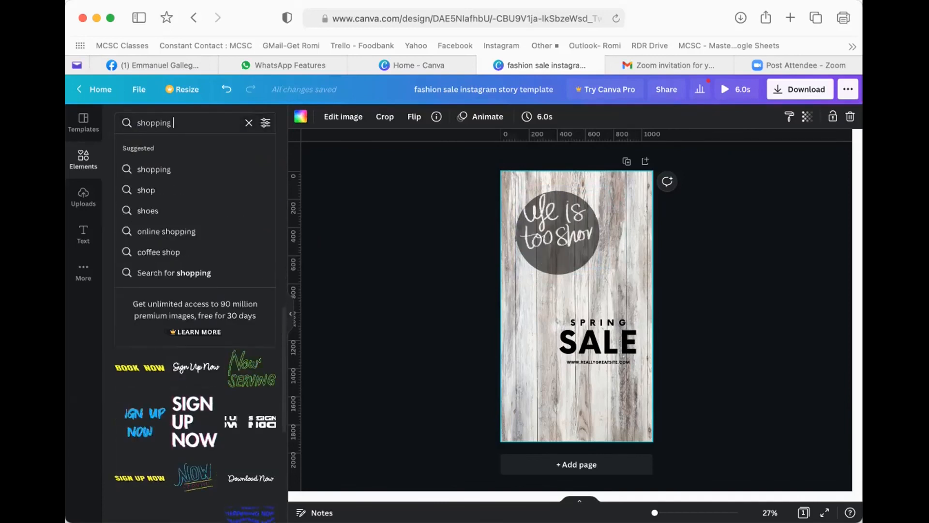
{"action": "type", "text": "cart"}
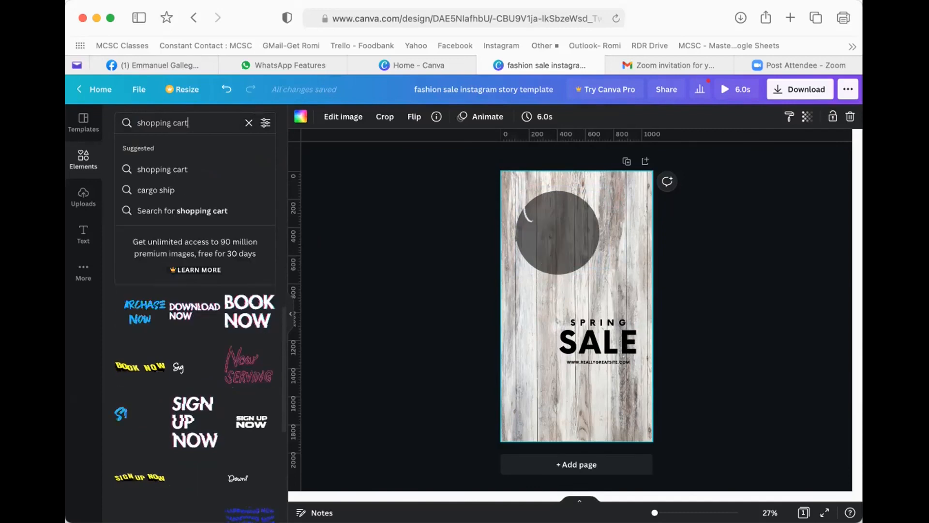
{"action": "key", "text": "Return"}
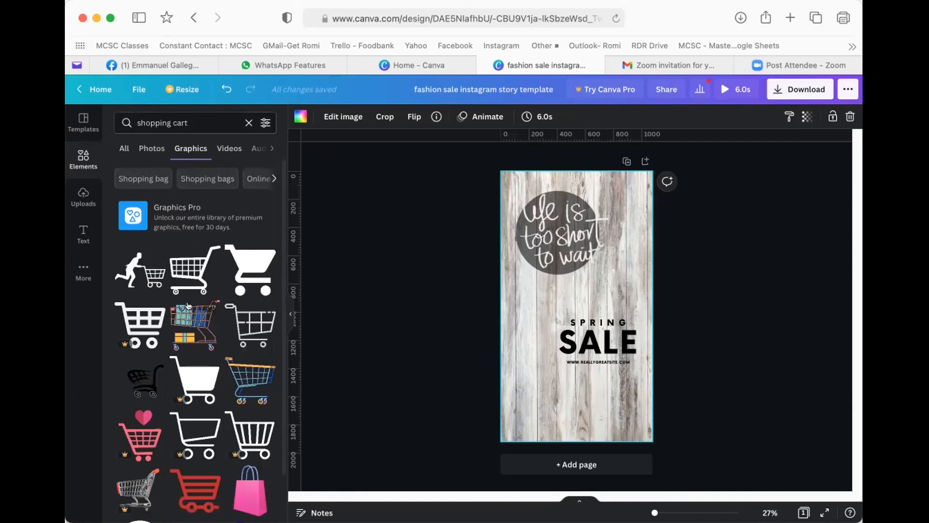
{"action": "scroll", "coordinate": [187, 302], "scroll_direction": "down", "scroll_amount": 5}
{"action": "scroll", "coordinate": [181, 298], "scroll_direction": "down", "scroll_amount": 3}
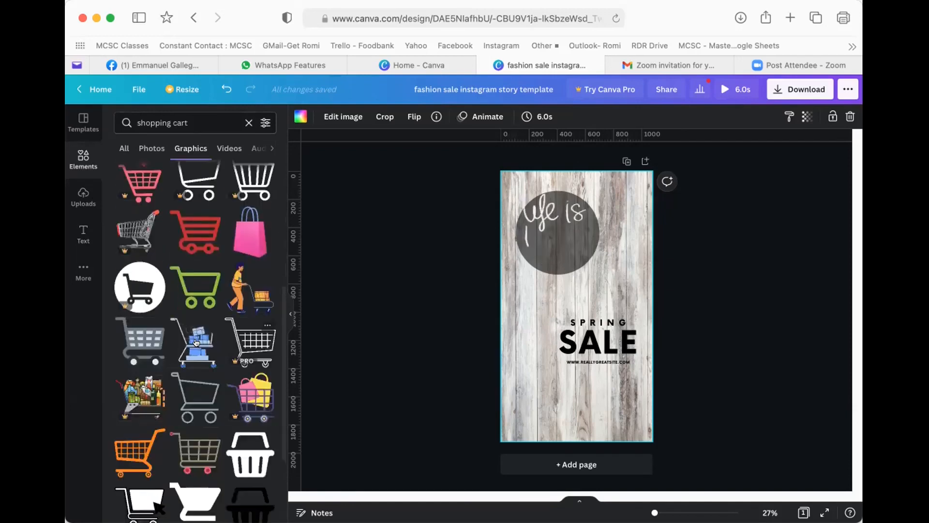
{"action": "scroll", "coordinate": [195, 382], "scroll_direction": "down", "scroll_amount": 4}
{"action": "scroll", "coordinate": [197, 340], "scroll_direction": "down", "scroll_amount": 3}
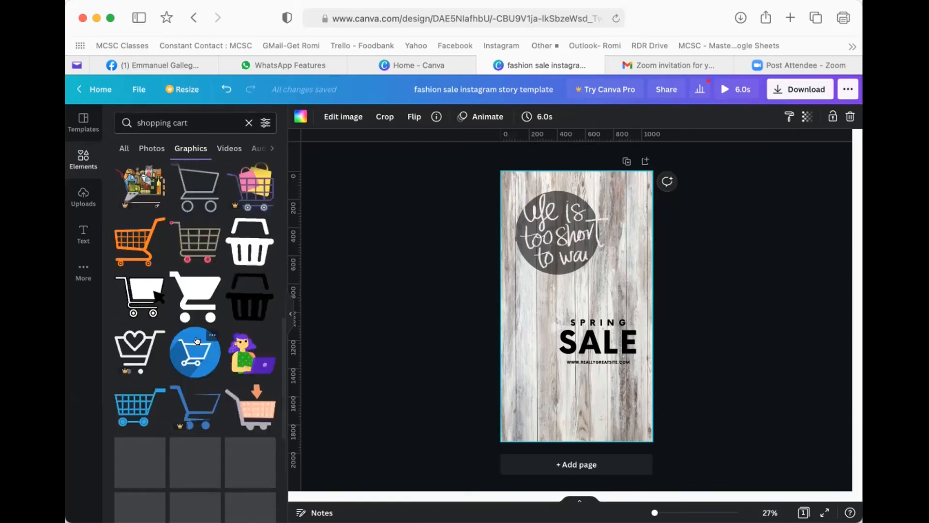
{"action": "scroll", "coordinate": [186, 340], "scroll_direction": "down", "scroll_amount": 2}
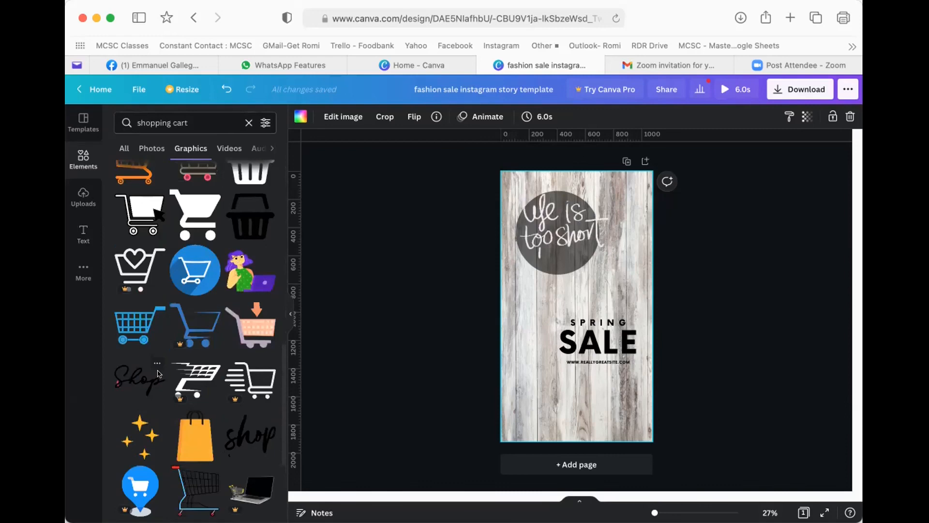
{"action": "left_click", "coordinate": [158, 373]}
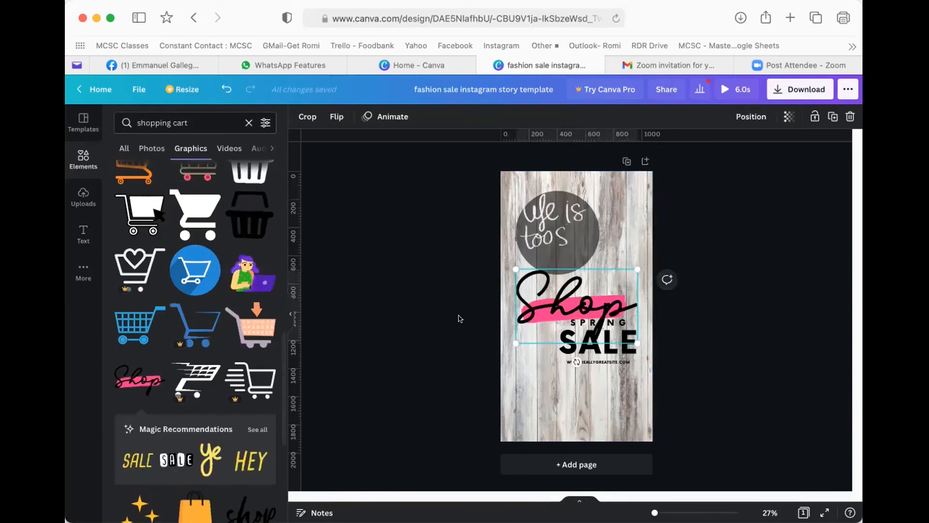
{"action": "left_click_drag", "start_coordinate": [515, 343], "coordinate": [591, 304]}
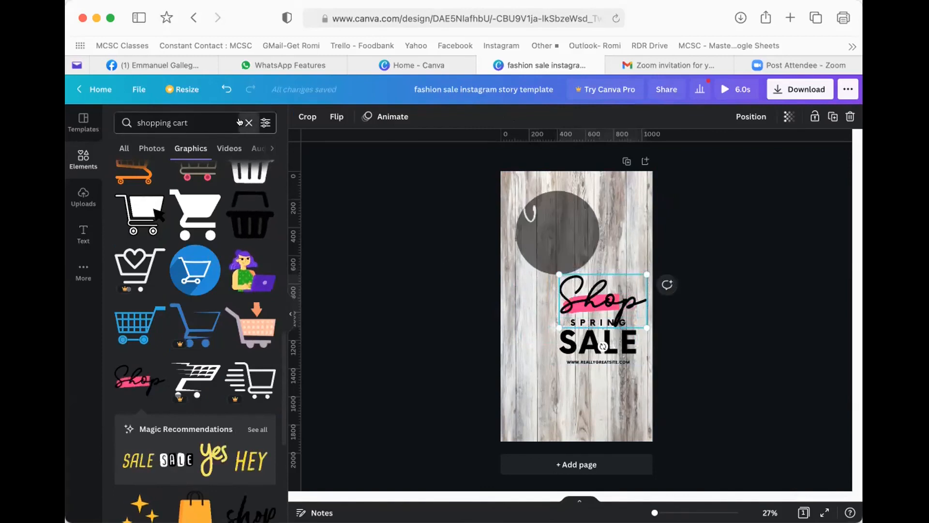
{"action": "left_click", "coordinate": [239, 121]}
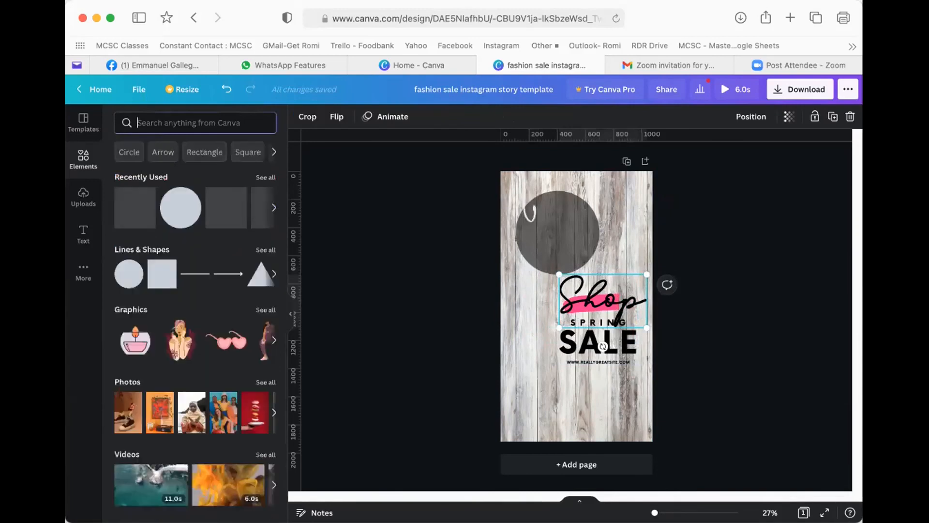
- Search 'venmo' and place a small blue Venmo V logo at the lower left below SALE
{"action": "type", "text": "venmo"}
{"action": "key", "text": "Return"}
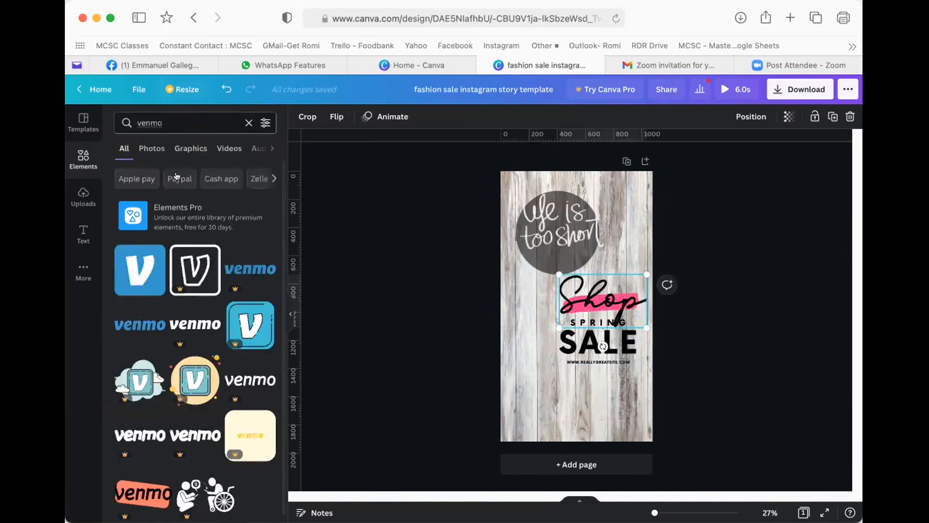
{"action": "left_click", "coordinate": [131, 266]}
{"action": "left_click_drag", "start_coordinate": [553, 291], "coordinate": [530, 380]}
{"action": "left_click_drag", "start_coordinate": [577, 361], "coordinate": [557, 383]}
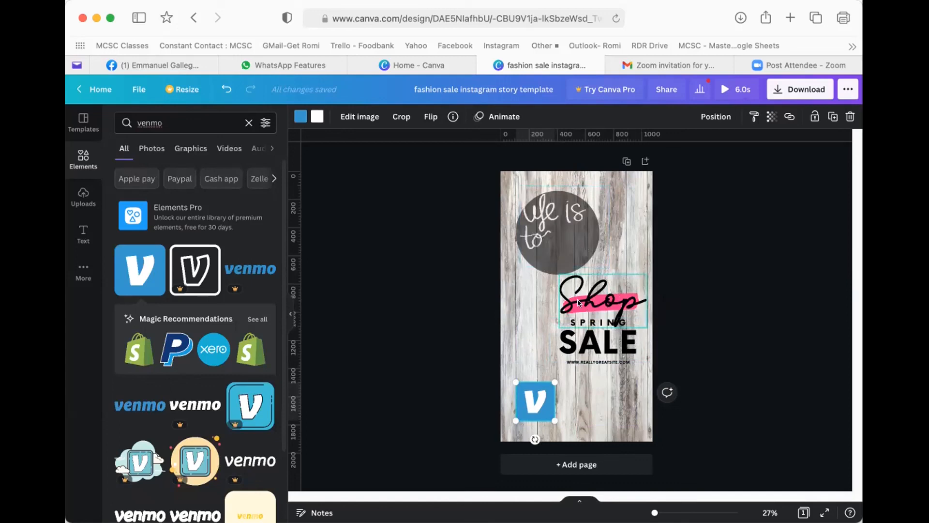
{"action": "left_click", "coordinate": [533, 298]}
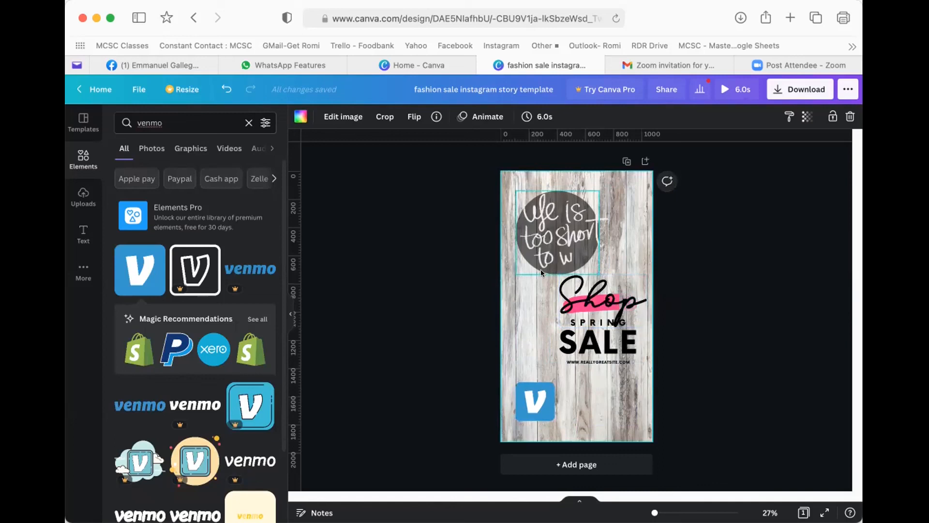
{"action": "left_click", "coordinate": [227, 147]}
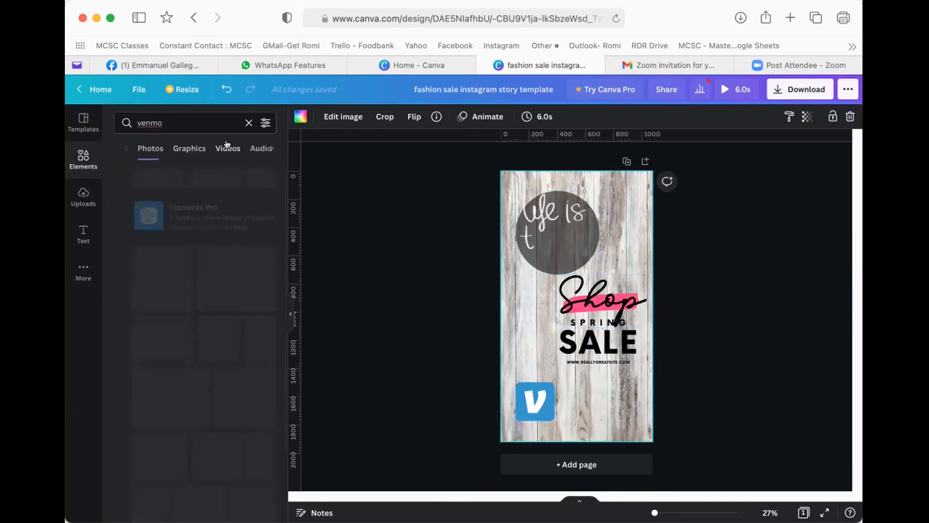
{"action": "left_click", "coordinate": [249, 123]}
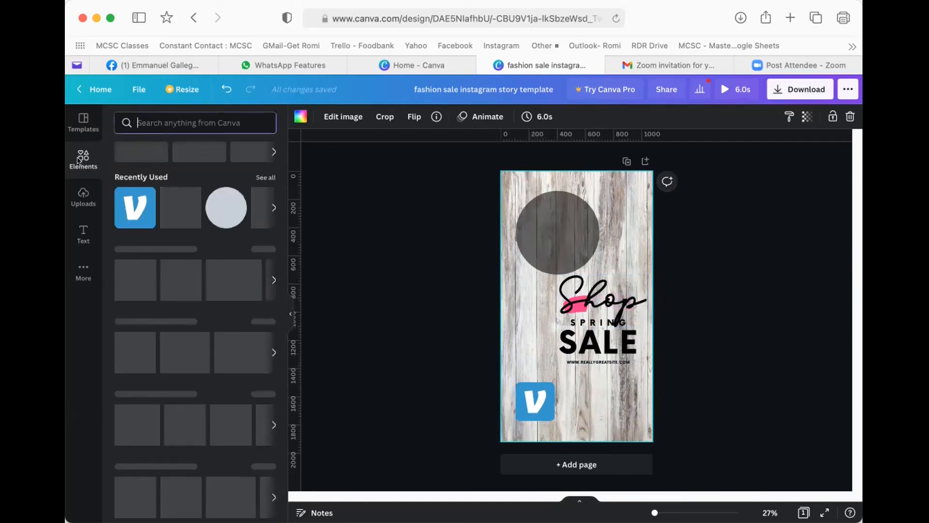
{"action": "left_click", "coordinate": [145, 121]}
- Search Elements for 'sign' and browse the video results
{"action": "type", "text": "si"}
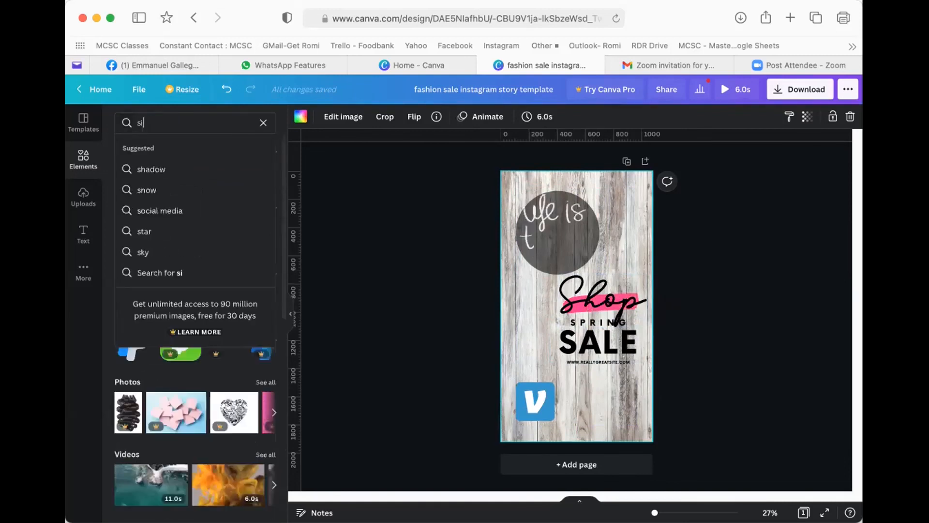
{"action": "type", "text": "gn"}
{"action": "key", "text": "Return"}
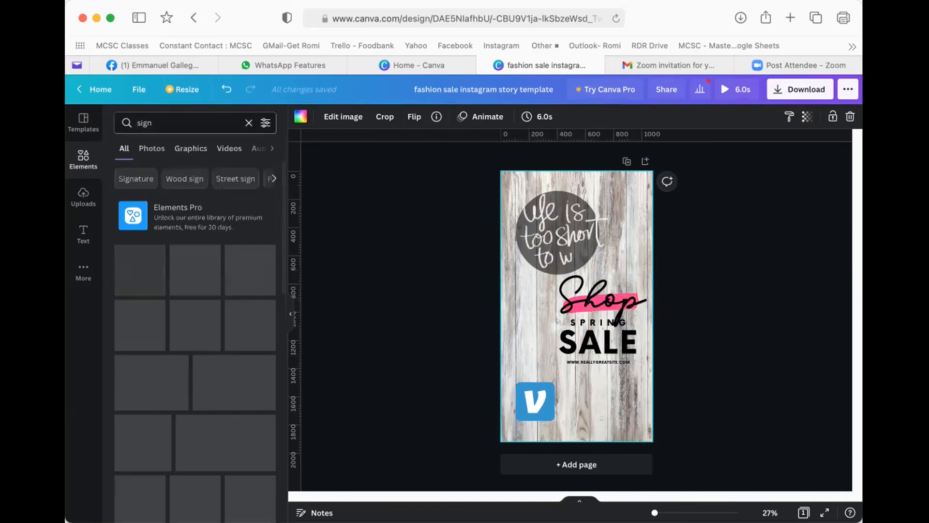
{"action": "left_click", "coordinate": [228, 148]}
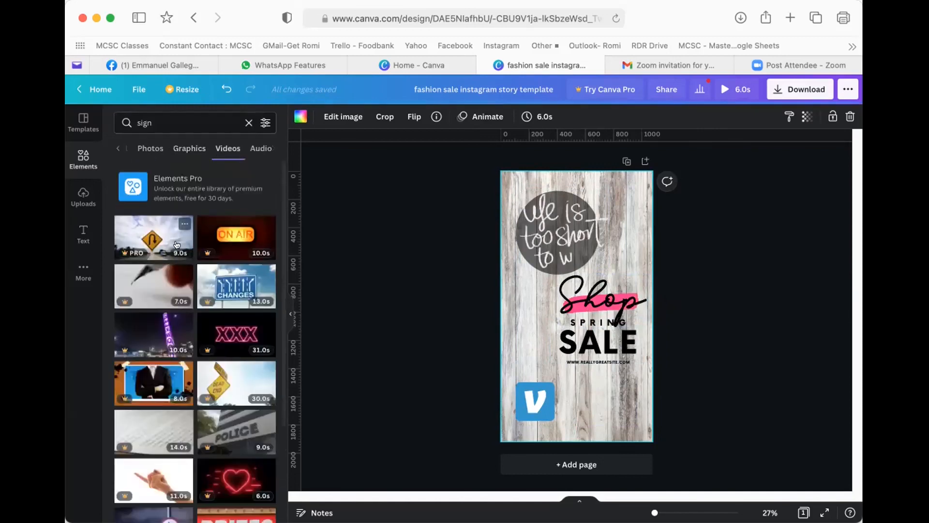
{"action": "scroll", "coordinate": [238, 382], "scroll_direction": "down", "scroll_amount": 2}
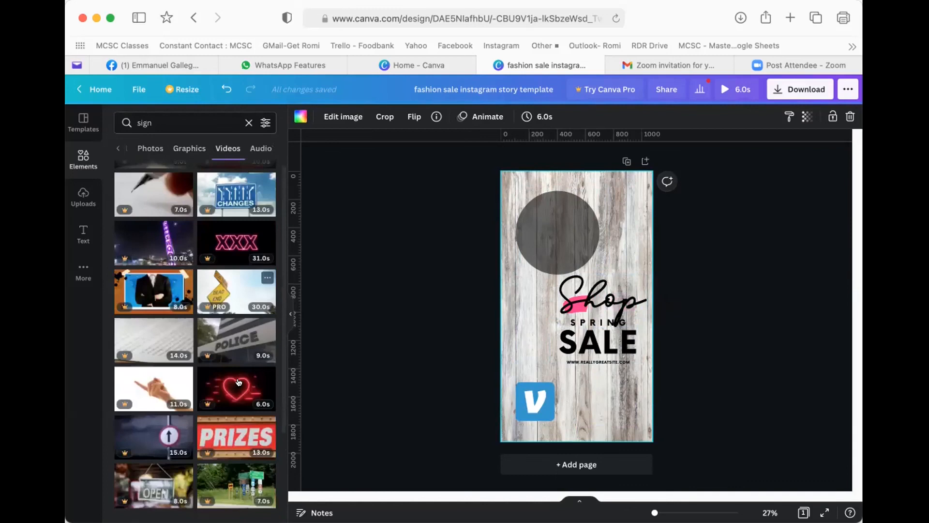
{"action": "scroll", "coordinate": [238, 382], "scroll_direction": "down", "scroll_amount": 1}
{"action": "scroll", "coordinate": [219, 464], "scroll_direction": "down", "scroll_amount": 5}
{"action": "scroll", "coordinate": [222, 460], "scroll_direction": "down", "scroll_amount": 1}
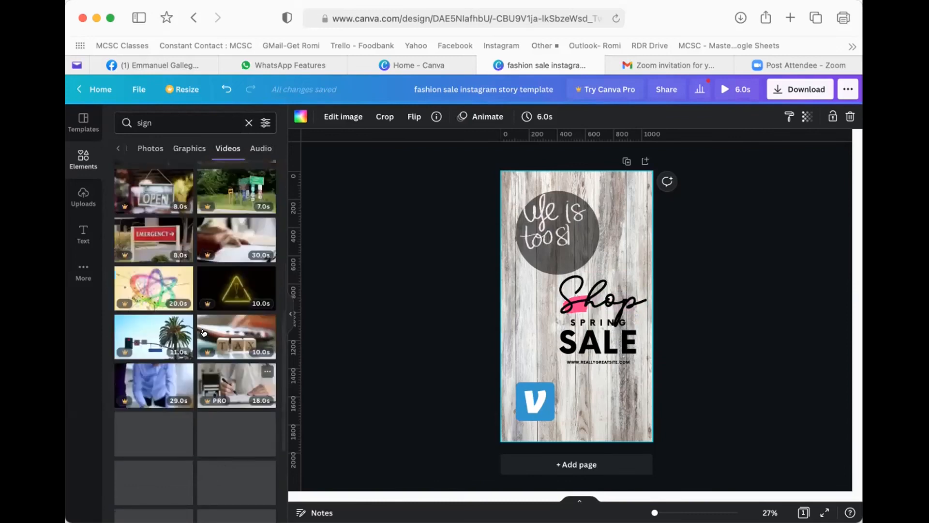
{"action": "scroll", "coordinate": [204, 333], "scroll_direction": "up", "scroll_amount": 5}
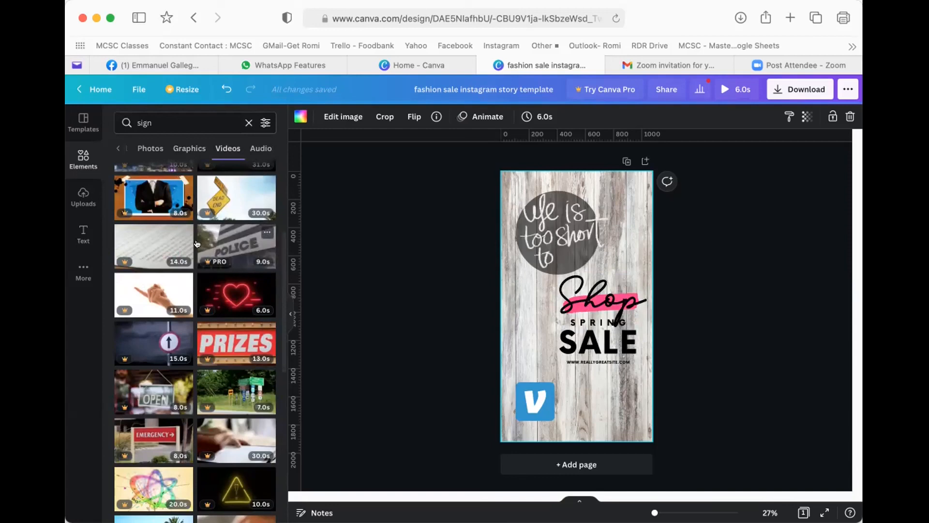
- Switch the 'sign' results to Photos and scroll through the signposts and blank boards
{"action": "scroll", "coordinate": [183, 274], "scroll_direction": "down", "scroll_amount": 1}
{"action": "scroll", "coordinate": [182, 274], "scroll_direction": "down", "scroll_amount": 3}
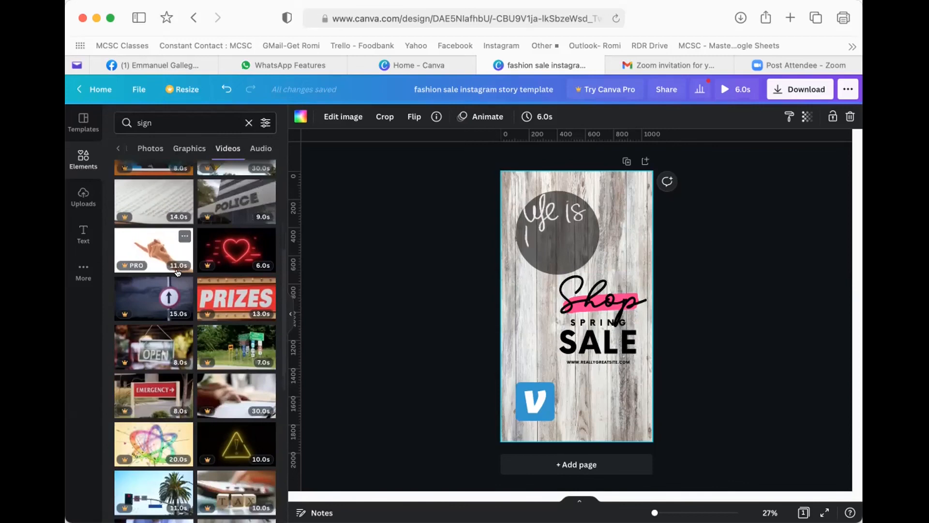
{"action": "scroll", "coordinate": [175, 285], "scroll_direction": "down", "scroll_amount": 6}
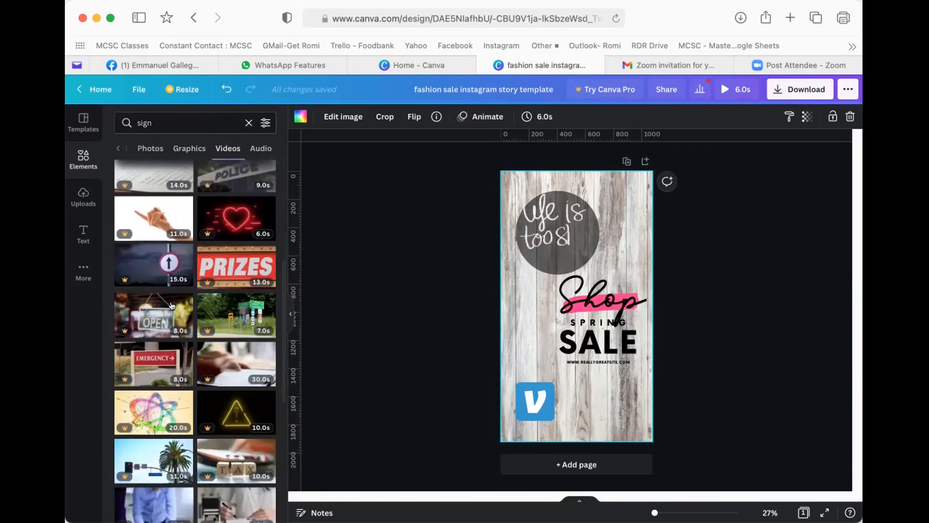
{"action": "scroll", "coordinate": [173, 304], "scroll_direction": "down", "scroll_amount": 3}
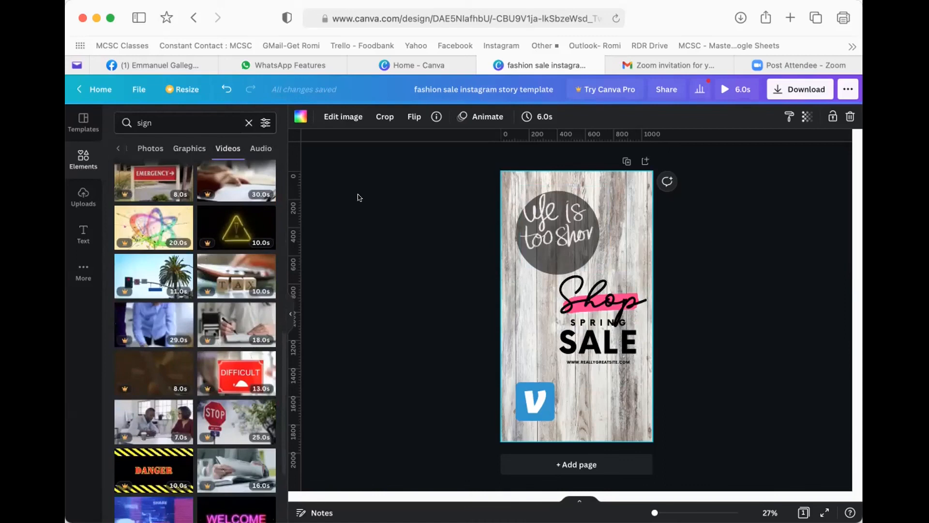
{"action": "left_click", "coordinate": [144, 147]}
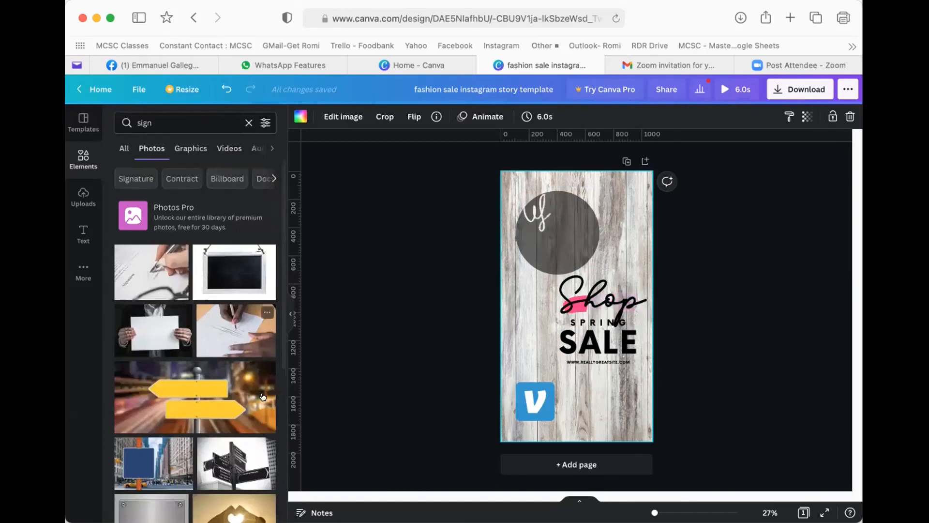
{"action": "scroll", "coordinate": [233, 329], "scroll_direction": "down", "scroll_amount": 5}
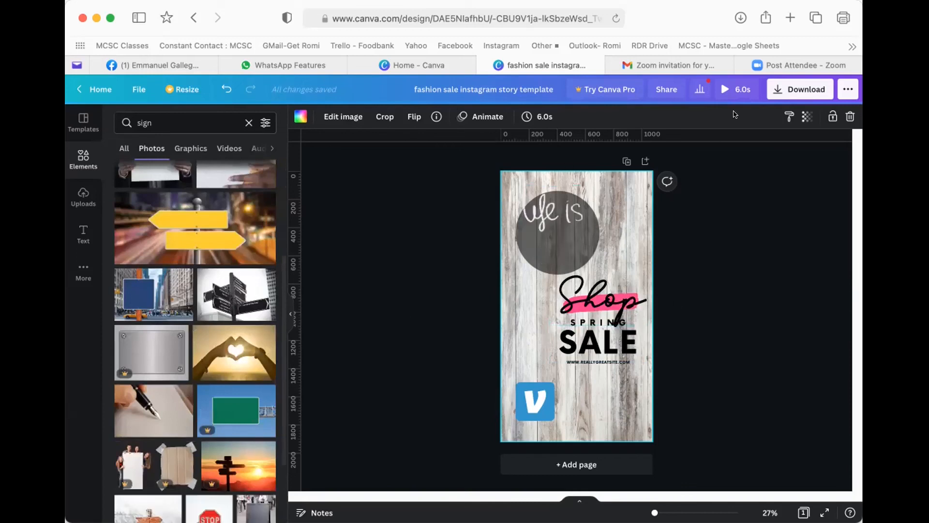
- Review the story's download file types, keeping MP4 Video, then close the Download panel
{"action": "left_click", "coordinate": [791, 88]}
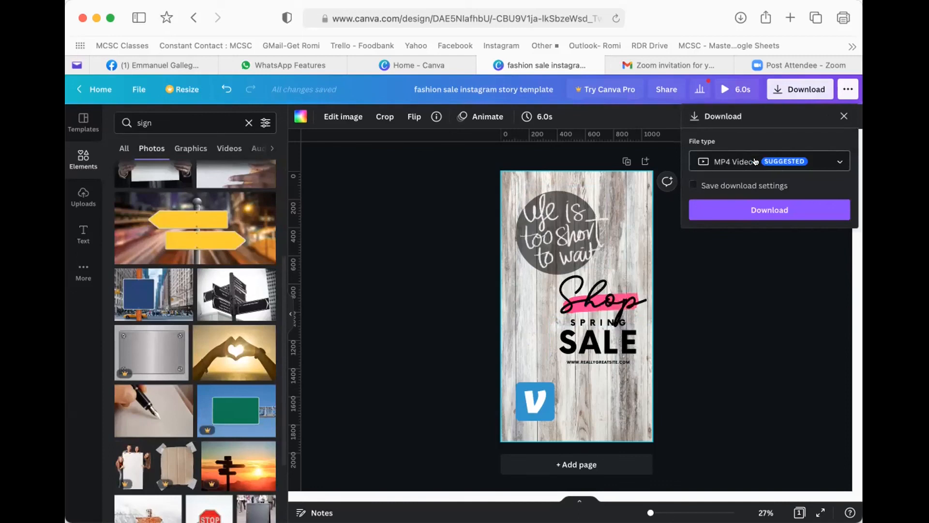
{"action": "left_click", "coordinate": [737, 160]}
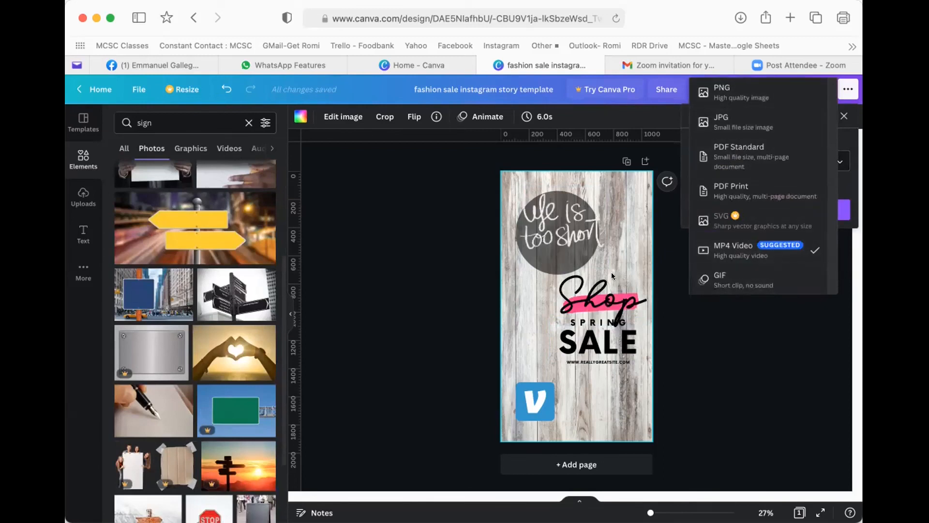
{"action": "left_click", "coordinate": [617, 252]}
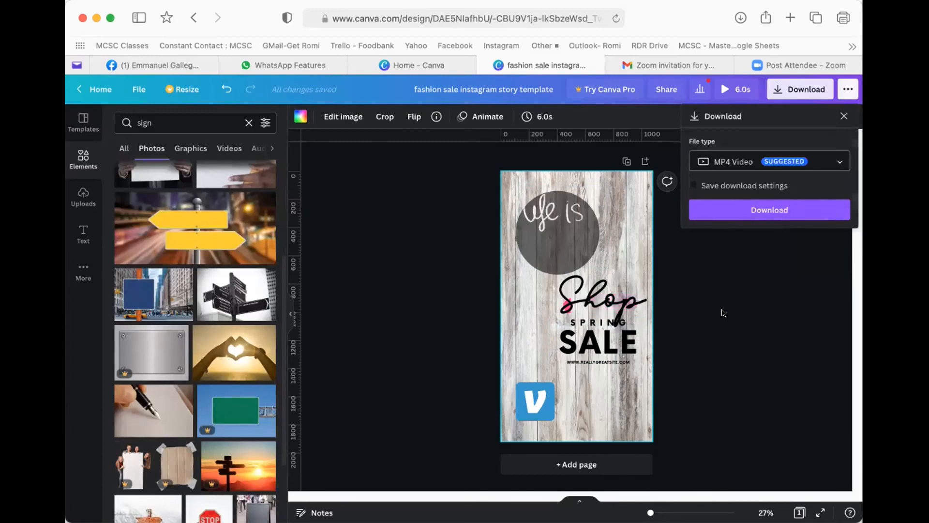
{"action": "left_click", "coordinate": [575, 204]}
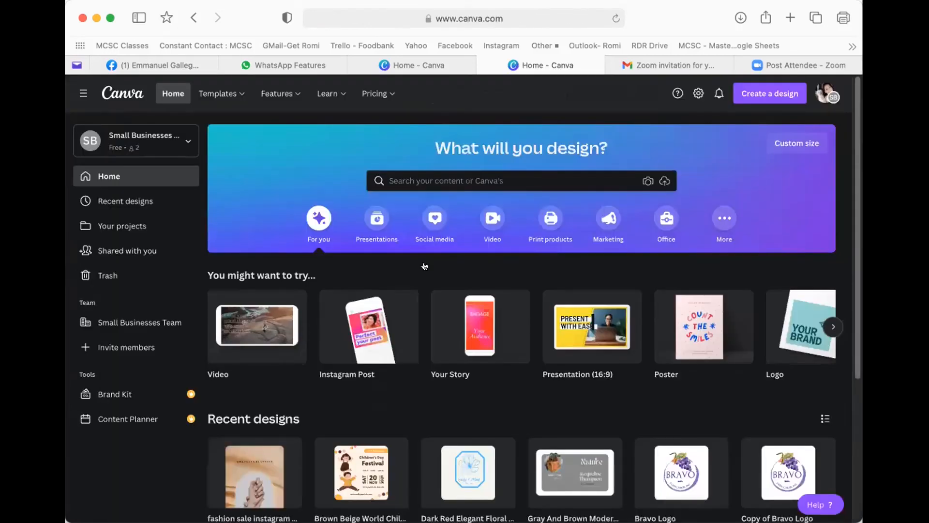
- Switch between the two Home tabs and open the fashion sale Instagram story from Recent designs
{"action": "scroll", "coordinate": [491, 284], "scroll_direction": "down", "scroll_amount": 1}
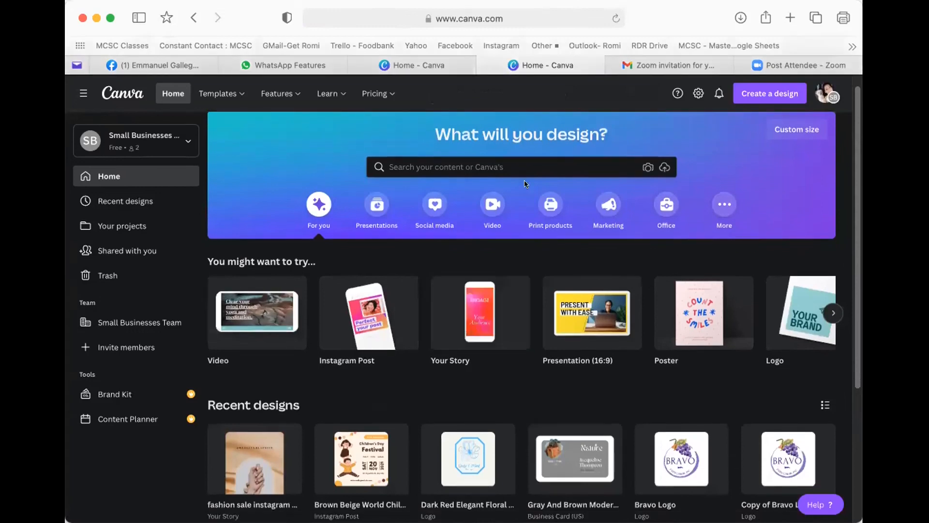
{"action": "left_click", "coordinate": [424, 64]}
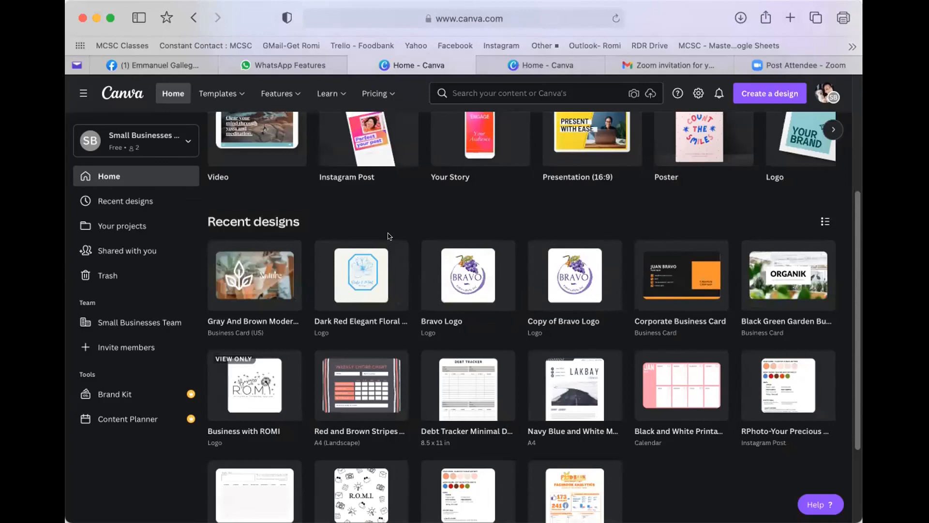
{"action": "scroll", "coordinate": [411, 327], "scroll_direction": "down", "scroll_amount": 1}
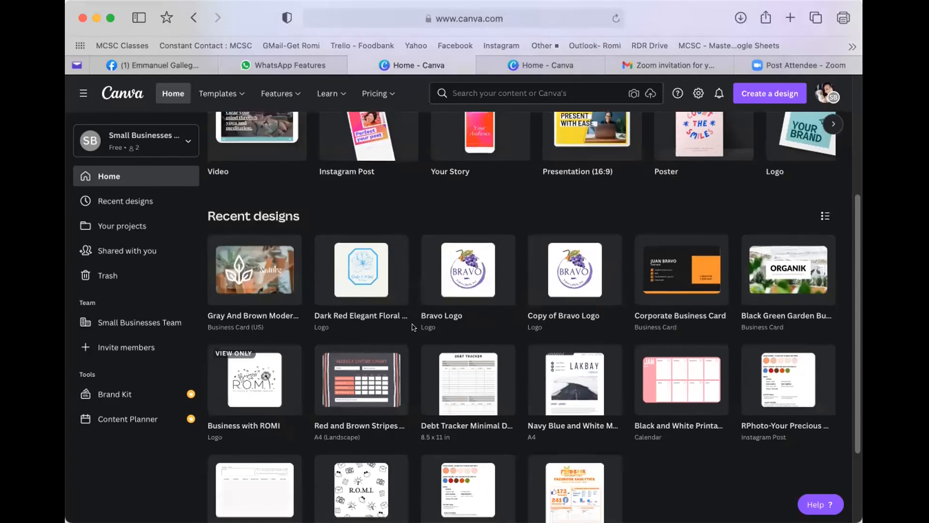
{"action": "scroll", "coordinate": [411, 327], "scroll_direction": "up", "scroll_amount": 1}
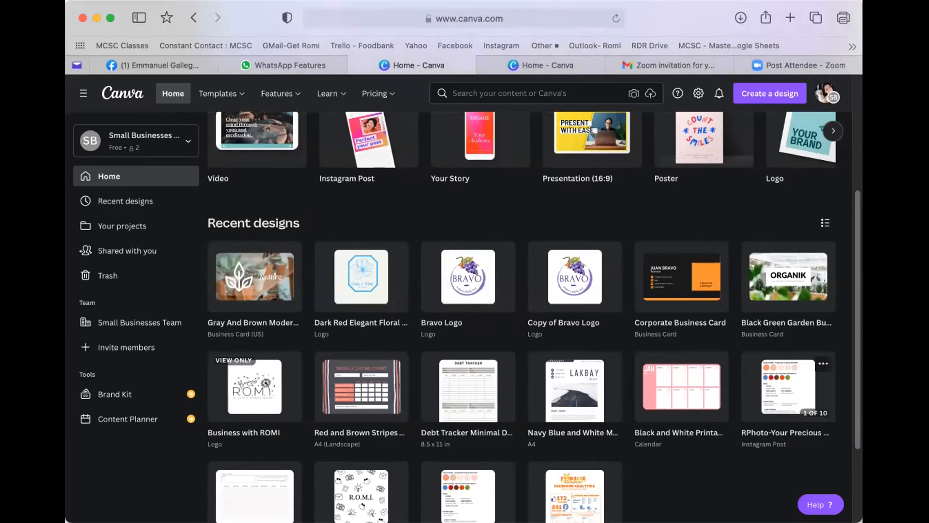
{"action": "left_click", "coordinate": [543, 63]}
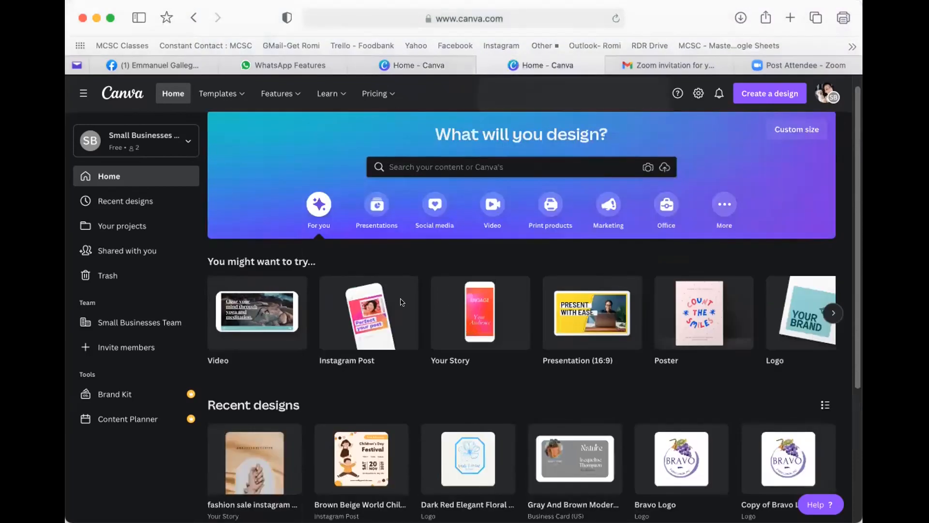
{"action": "left_click", "coordinate": [242, 445]}
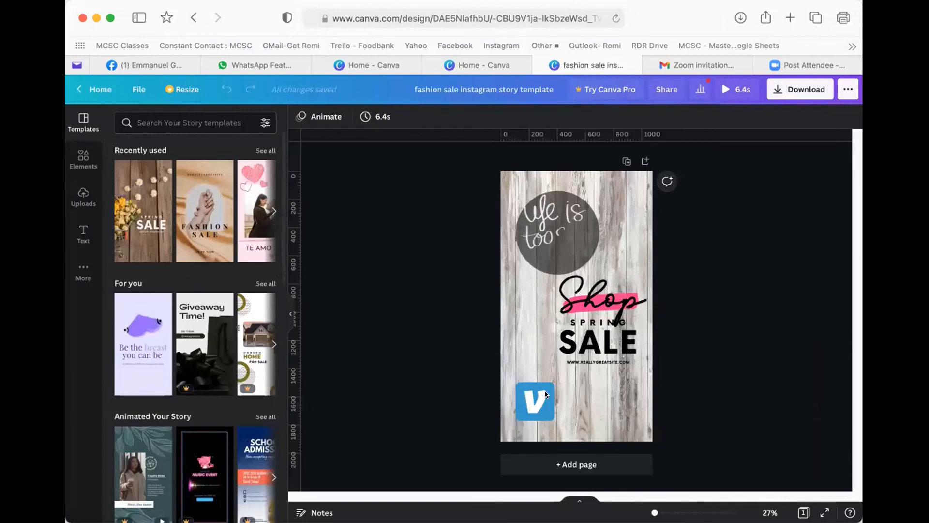
- Select the wooden background and review the Download file type list, then close it
{"action": "left_click", "coordinate": [606, 400]}
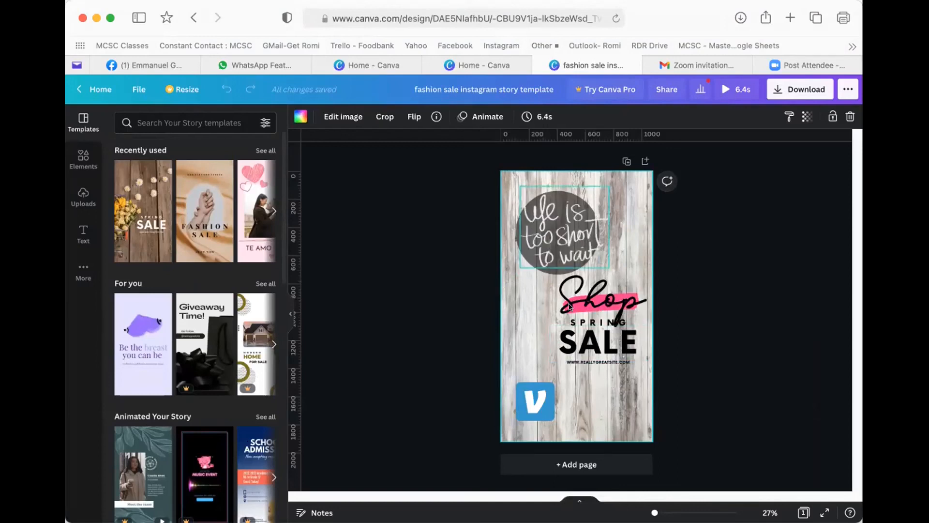
{"action": "left_click", "coordinate": [789, 88]}
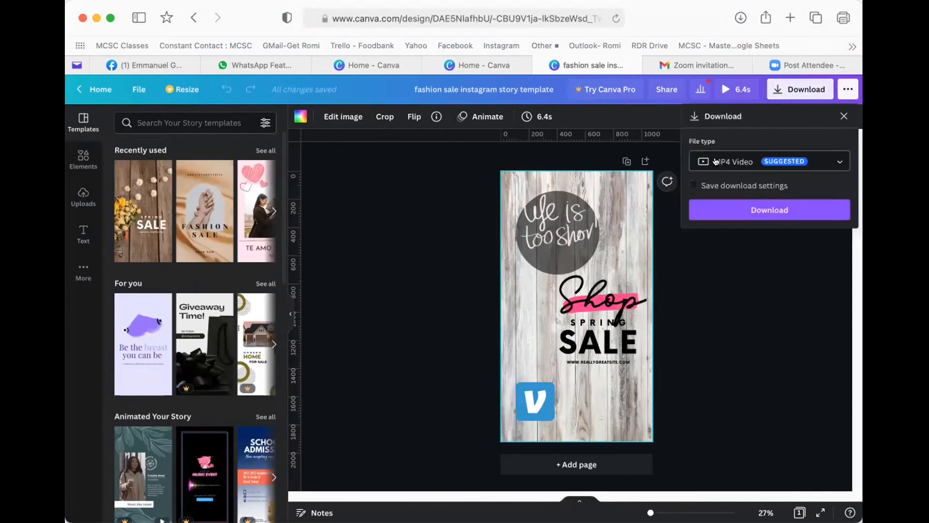
{"action": "left_click", "coordinate": [755, 161]}
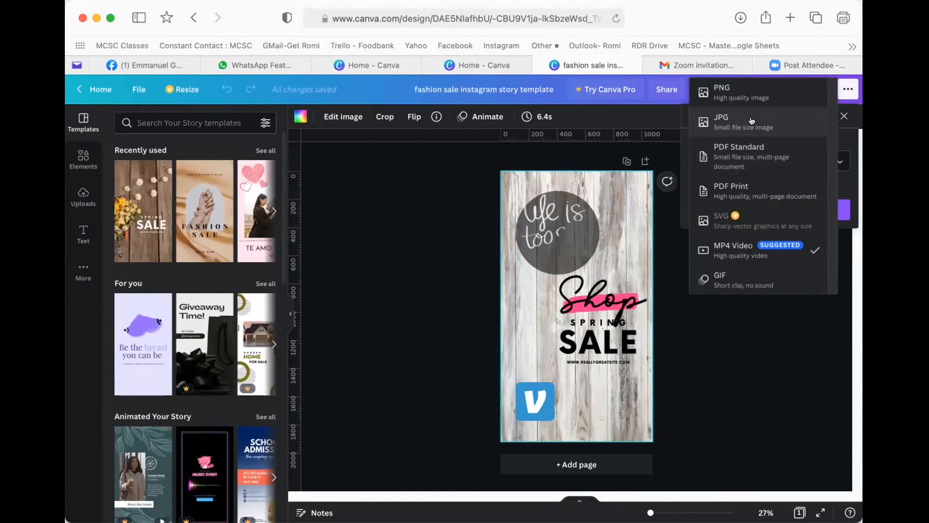
{"action": "left_click", "coordinate": [405, 261]}
{"action": "left_click", "coordinate": [423, 271]}
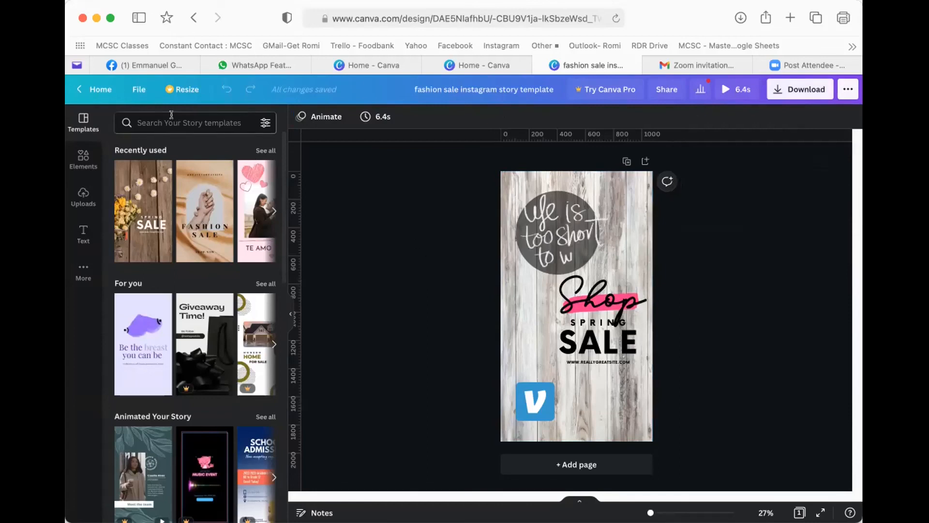
- Glance at the File menu, then return to the Home - Canva tab
{"action": "left_click", "coordinate": [131, 87]}
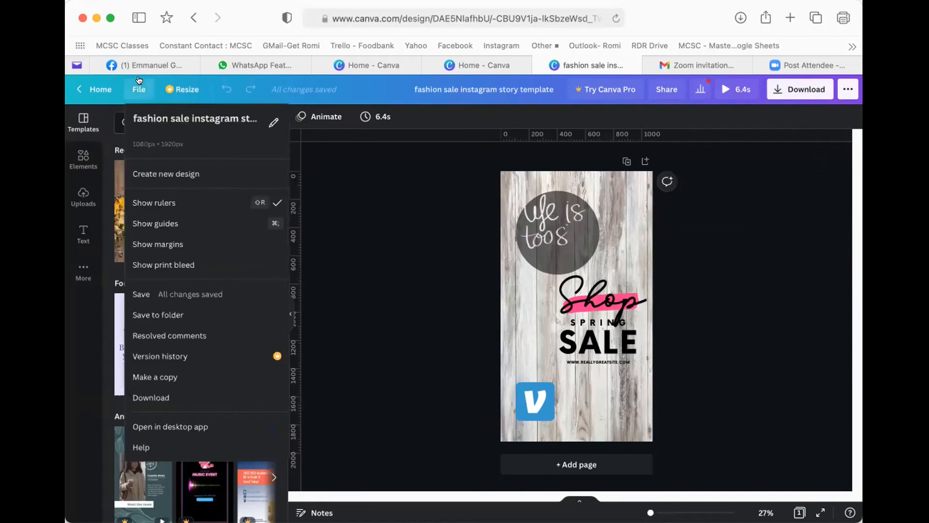
{"action": "left_click", "coordinate": [137, 85]}
{"action": "left_click", "coordinate": [472, 62]}
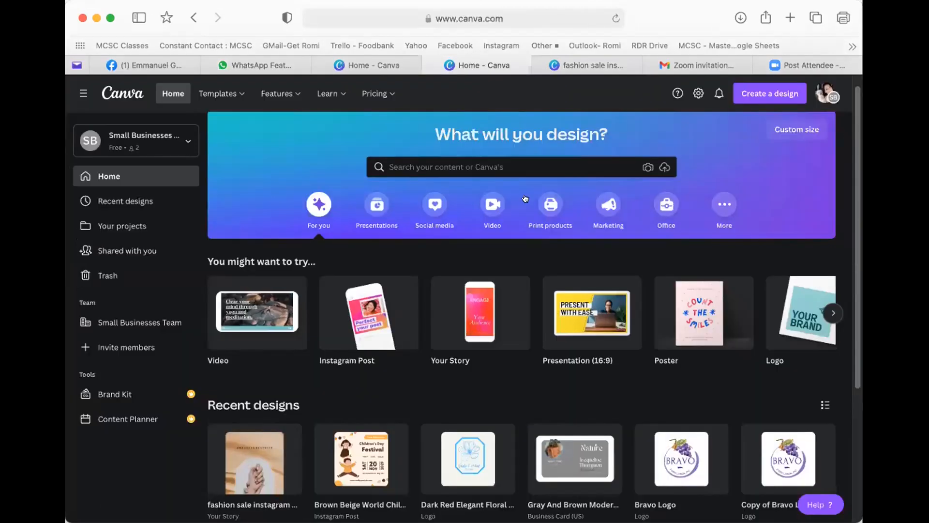
- Browse the Social media design types on the home banner, then go to the Templates catalogue
{"action": "scroll", "coordinate": [552, 276], "scroll_direction": "down", "scroll_amount": 3}
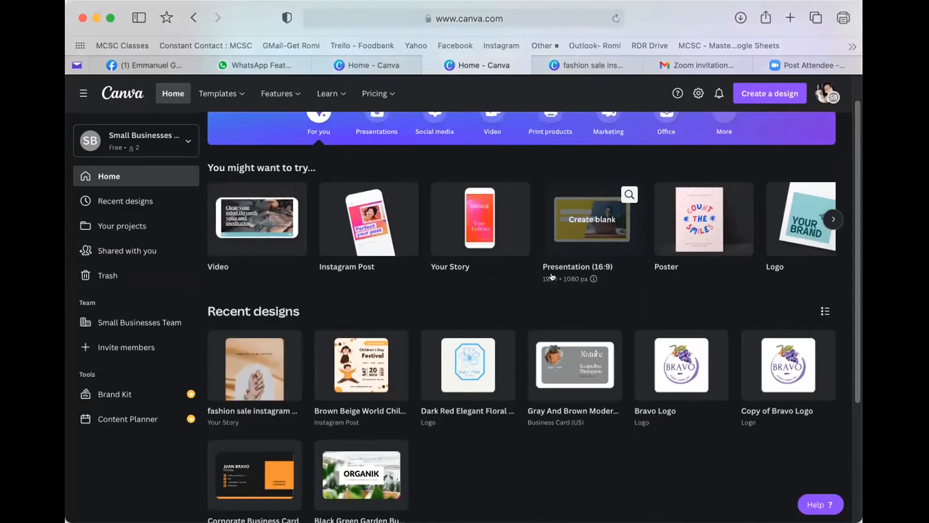
{"action": "scroll", "coordinate": [550, 276], "scroll_direction": "up", "scroll_amount": 3}
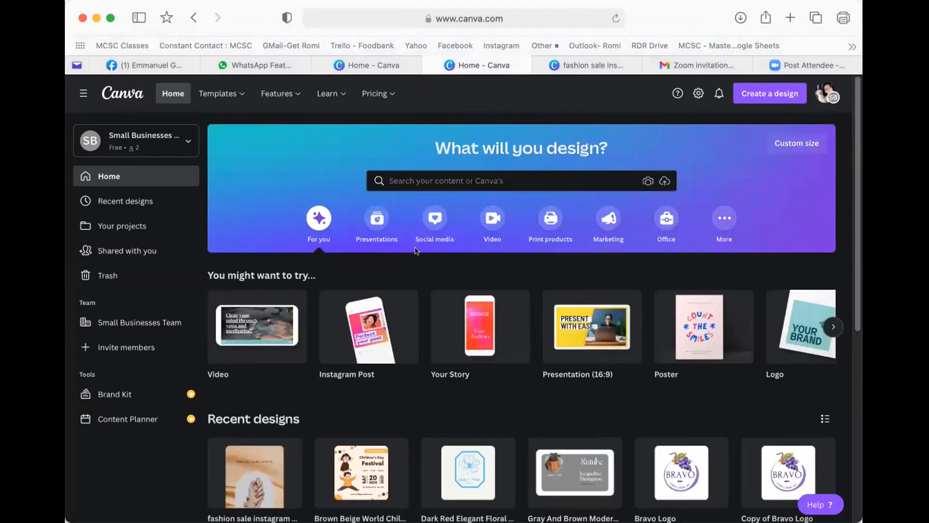
{"action": "mouse_move", "coordinate": [372, 296]}
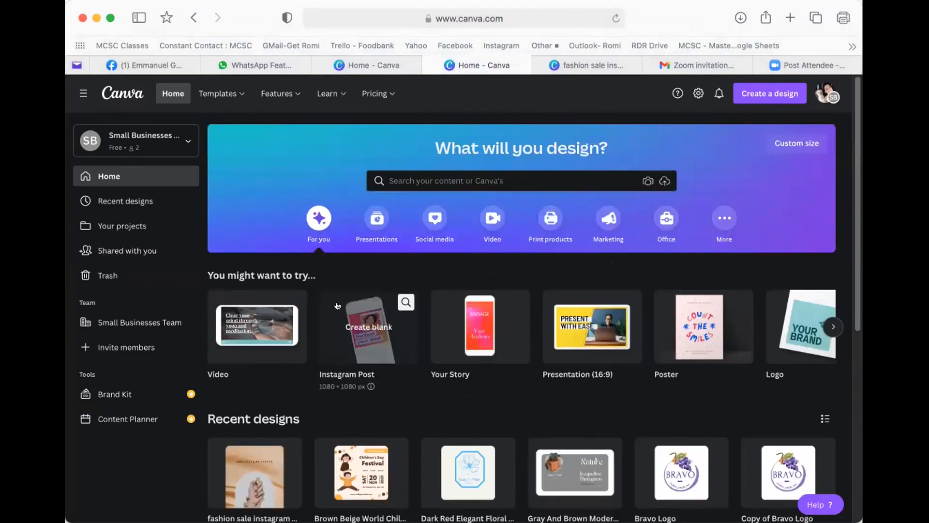
{"action": "left_click", "coordinate": [436, 221]}
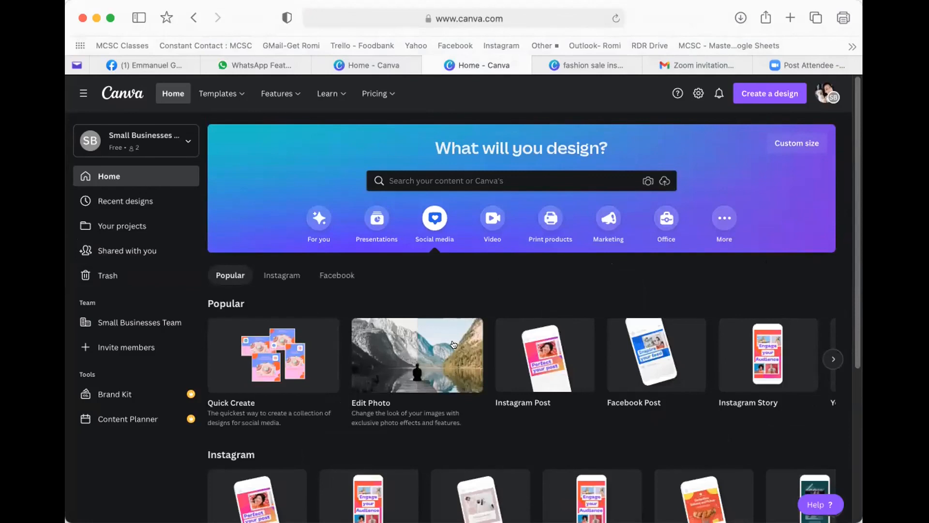
{"action": "scroll", "coordinate": [533, 339], "scroll_direction": "down", "scroll_amount": 5}
{"action": "scroll", "coordinate": [358, 129], "scroll_direction": "up", "scroll_amount": 2}
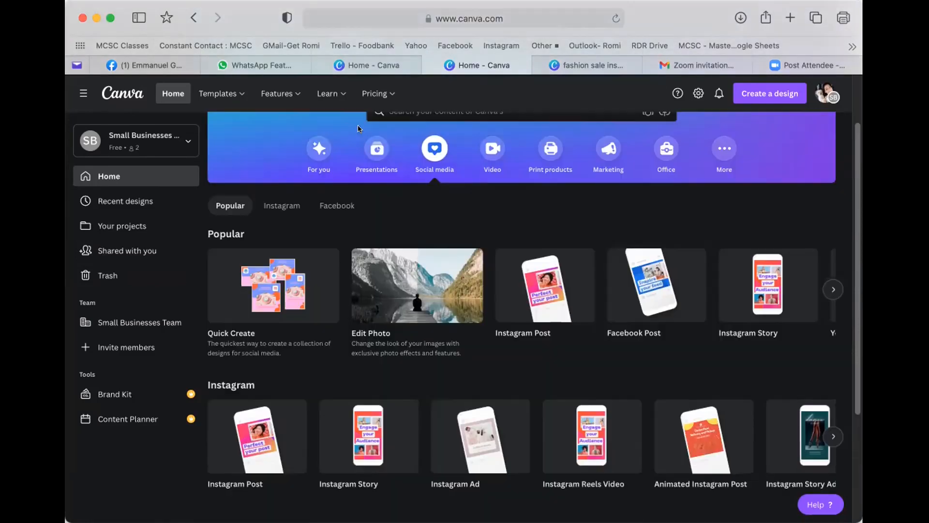
{"action": "left_click", "coordinate": [227, 87]}
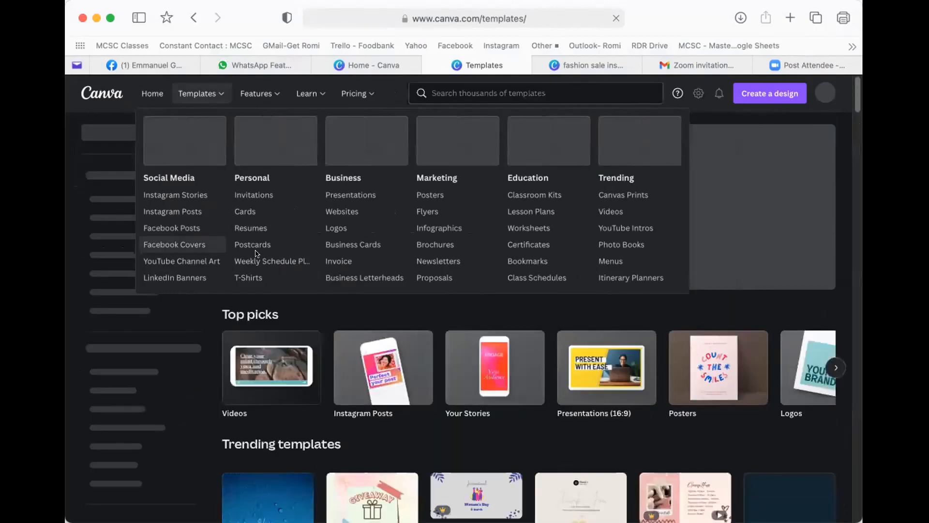
- Open the Facebook Cover templates and scroll through them
{"action": "left_click", "coordinate": [184, 244]}
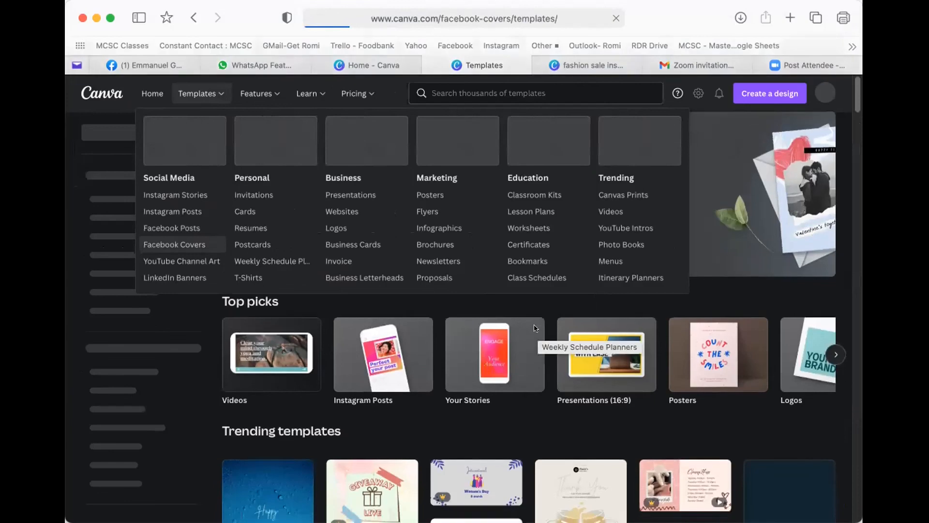
{"action": "scroll", "coordinate": [534, 329], "scroll_direction": "down", "scroll_amount": 3}
{"action": "scroll", "coordinate": [523, 329], "scroll_direction": "down", "scroll_amount": 1}
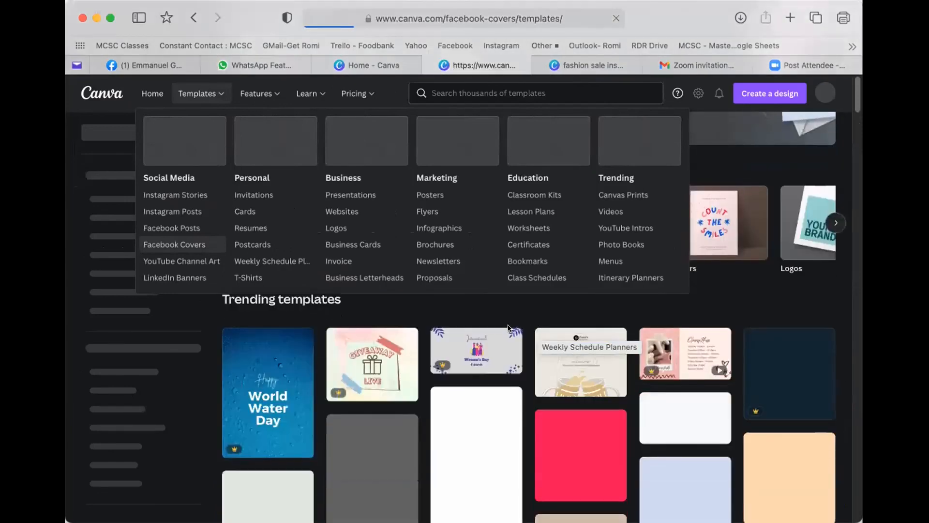
{"action": "scroll", "coordinate": [504, 327], "scroll_direction": "down", "scroll_amount": 2}
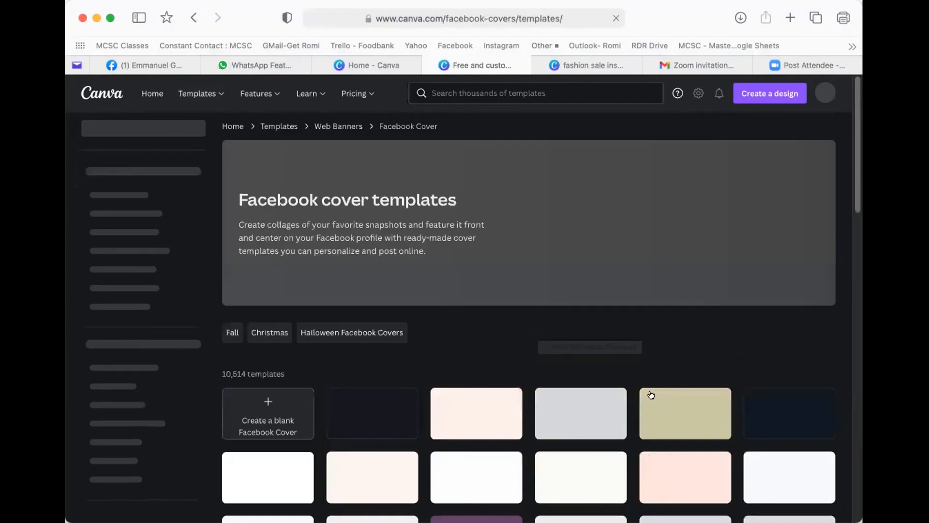
{"action": "scroll", "coordinate": [610, 371], "scroll_direction": "up", "scroll_amount": 1}
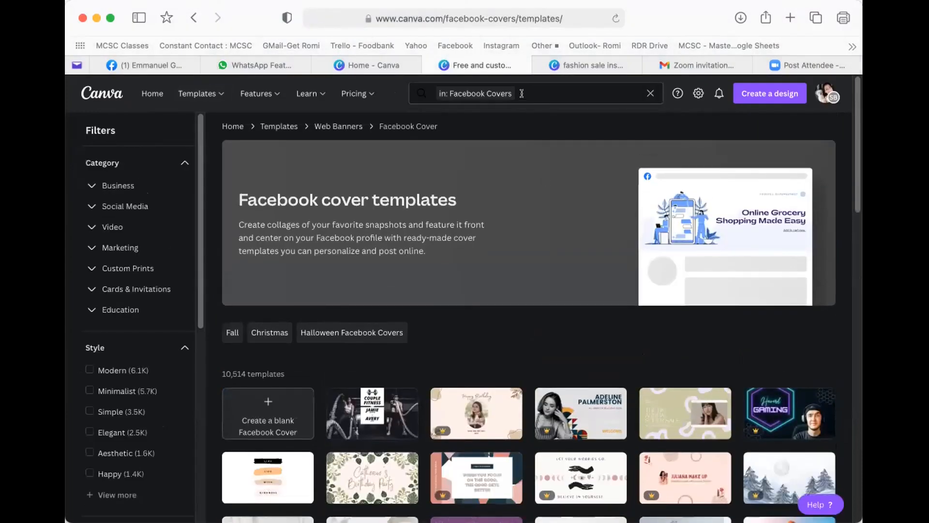
- Clear the Facebook Covers filter and search templates for 'facebook covers HR'
{"action": "left_click", "coordinate": [521, 94]}
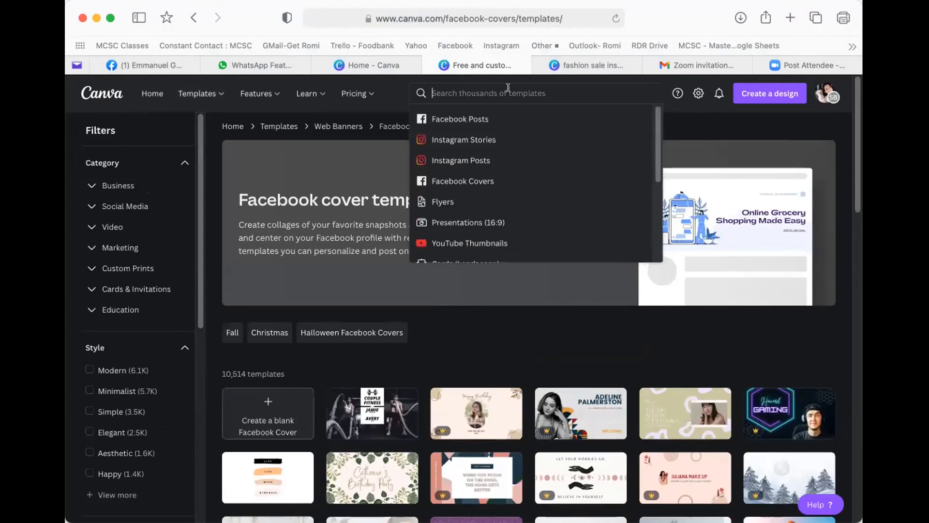
{"action": "type", "text": "facebook c"}
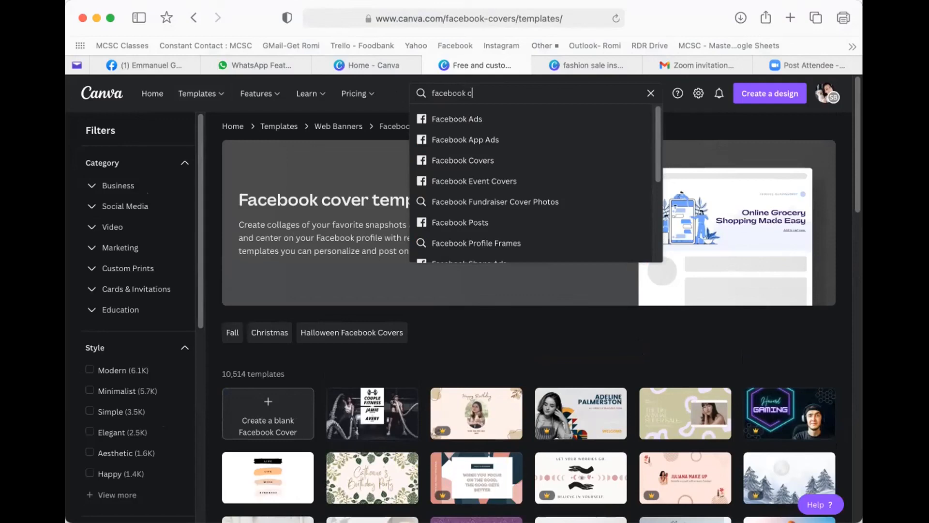
{"action": "type", "text": "overs H"}
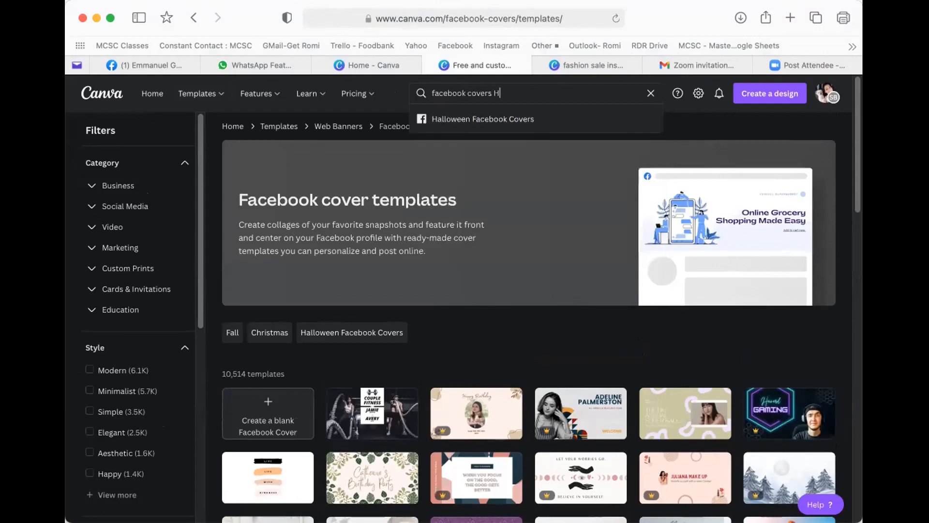
{"action": "type", "text": "R"}
{"action": "key", "text": "Return"}
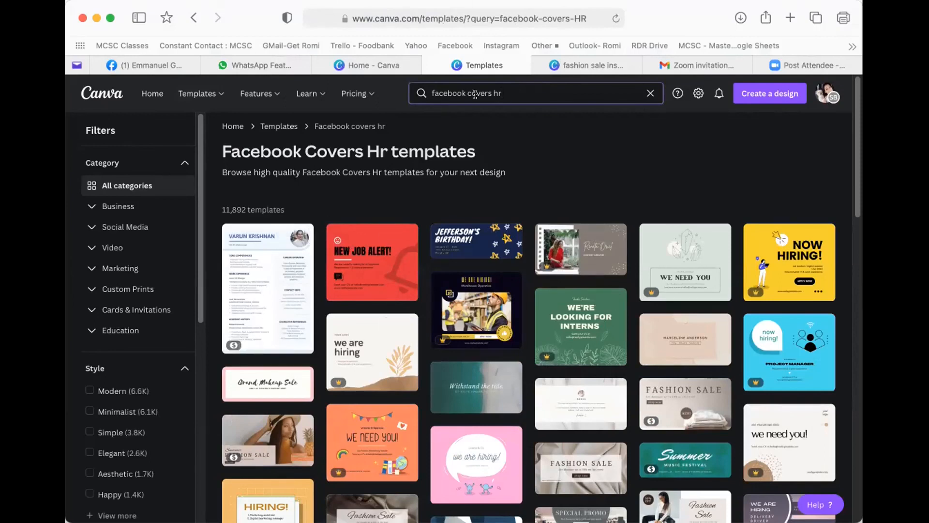
- Change the template search to 'facebook covers human resources'
{"action": "left_click", "coordinate": [510, 92]}
{"action": "key", "text": "BackSpace"}
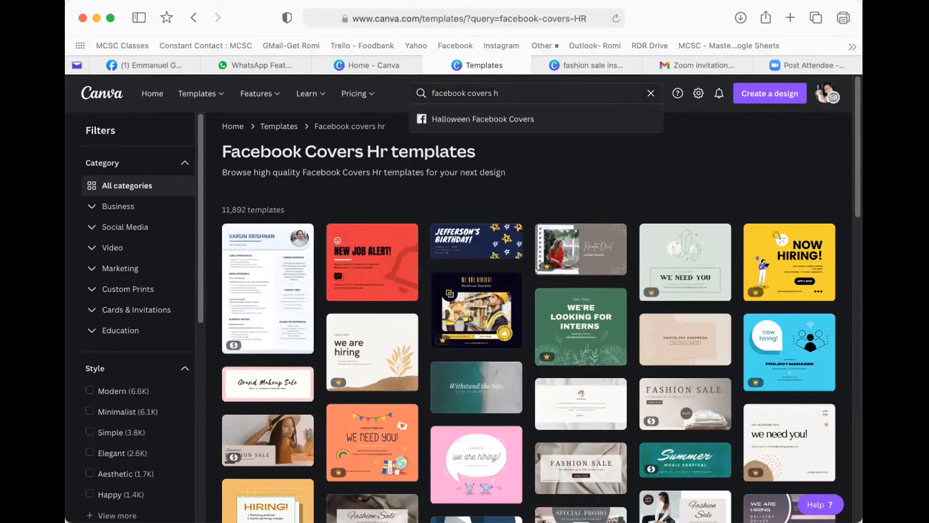
{"action": "type", "text": "umsa"}
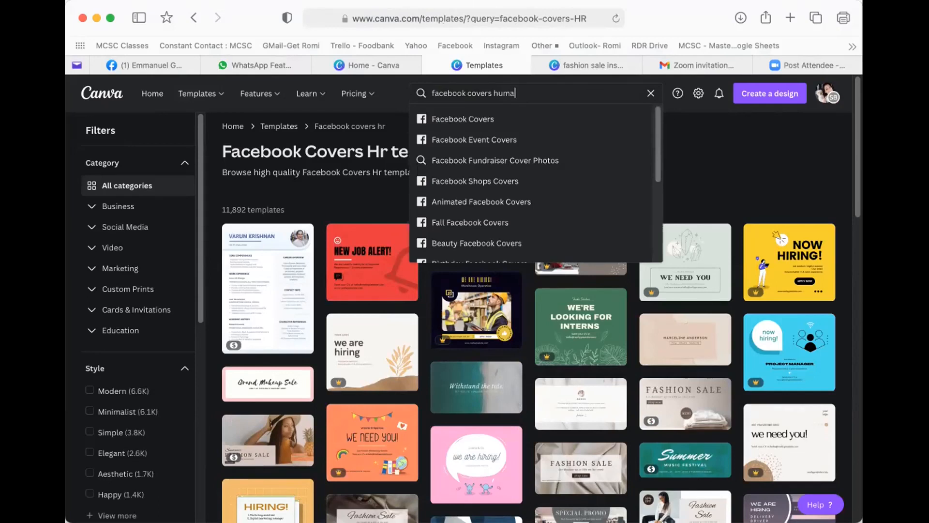
{"action": "type", "text": "n resources"}
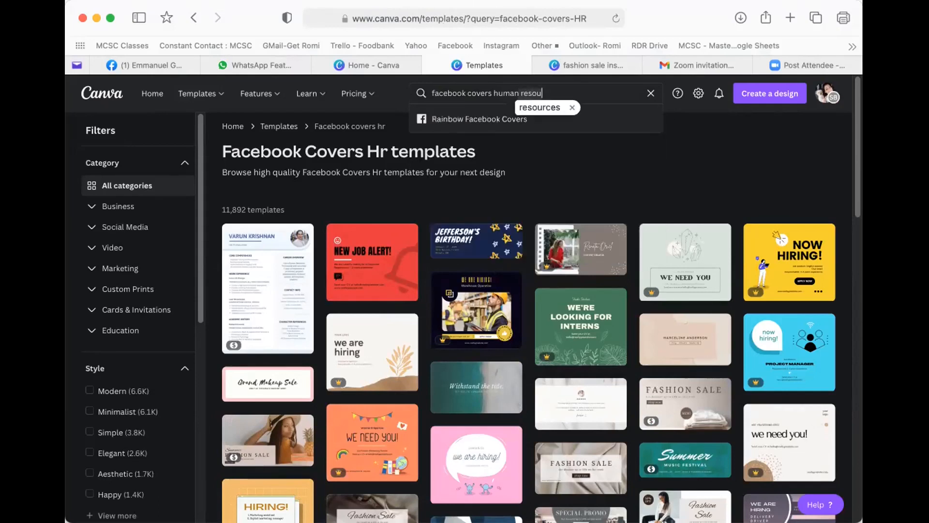
{"action": "key", "text": "Return"}
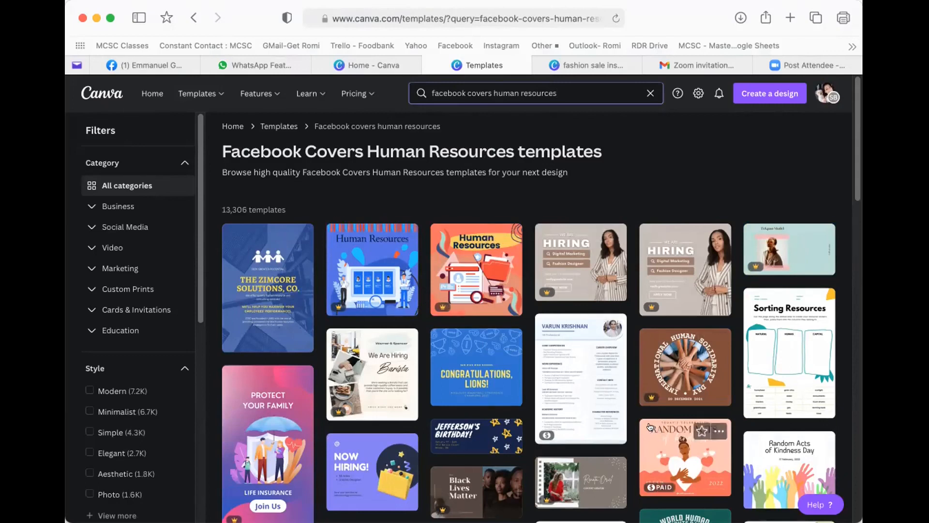
- Scroll the 13,306 results and expand Social Media in the Category filter
{"action": "scroll", "coordinate": [651, 428], "scroll_direction": "down", "scroll_amount": 3}
{"action": "scroll", "coordinate": [642, 419], "scroll_direction": "down", "scroll_amount": 1}
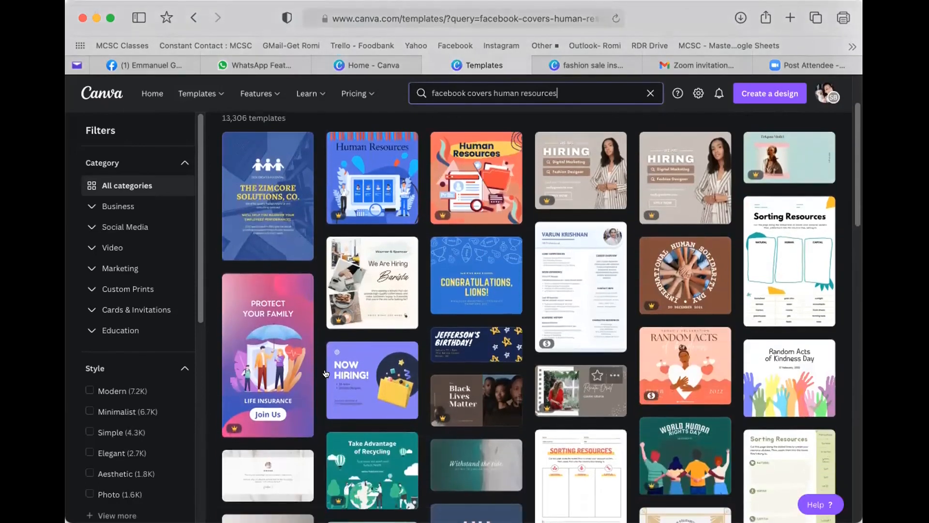
{"action": "scroll", "coordinate": [122, 417], "scroll_direction": "down", "scroll_amount": 8}
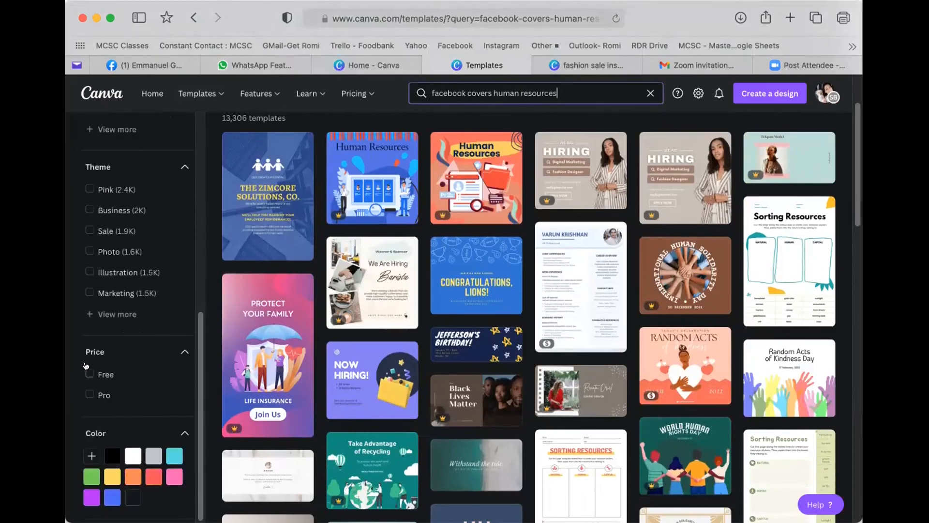
{"action": "scroll", "coordinate": [379, 293], "scroll_direction": "up", "scroll_amount": 2}
{"action": "scroll", "coordinate": [106, 274], "scroll_direction": "up", "scroll_amount": 7}
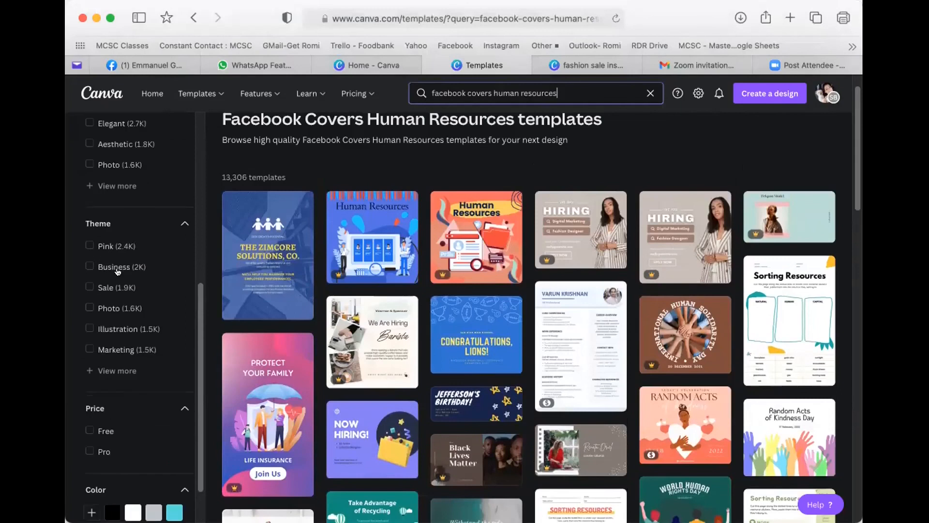
{"action": "scroll", "coordinate": [110, 272], "scroll_direction": "up", "scroll_amount": 2}
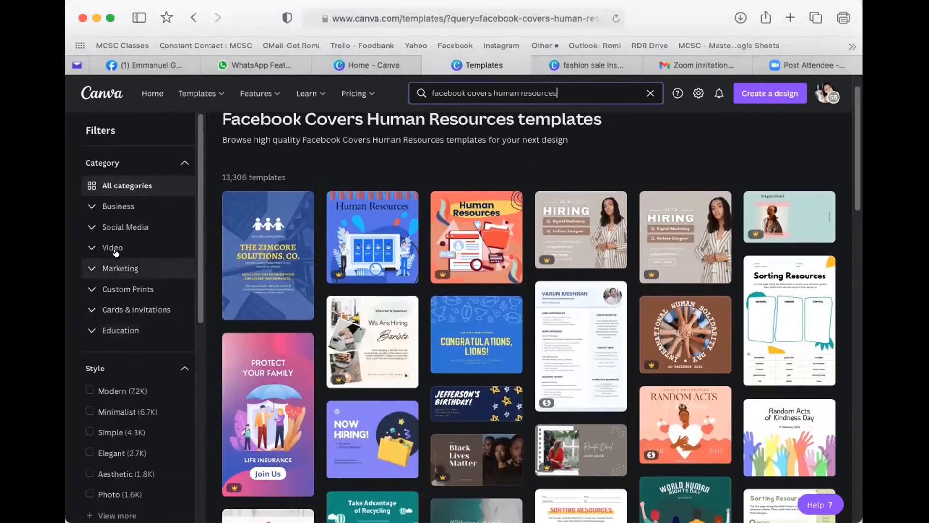
{"action": "left_click", "coordinate": [87, 224]}
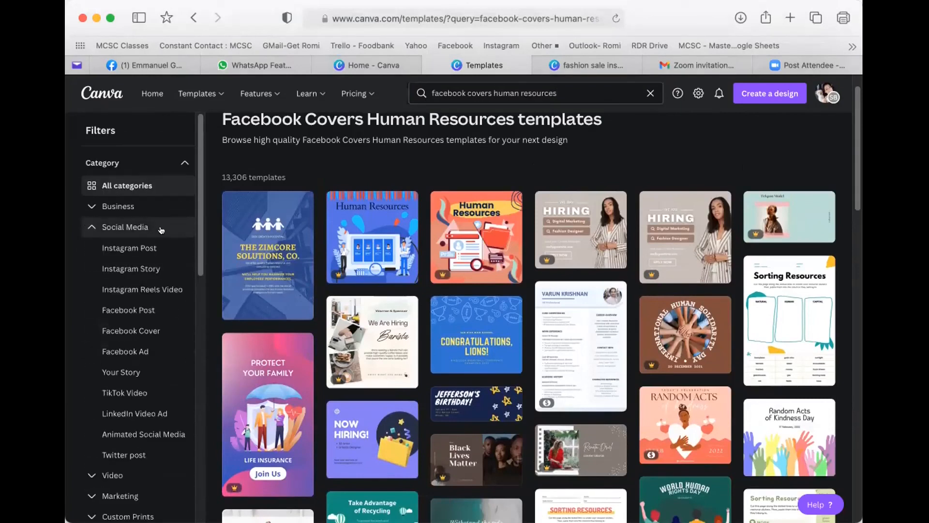
- Filter the human resources results to the Facebook Cover category and scroll through the cover designs
{"action": "left_click", "coordinate": [126, 329]}
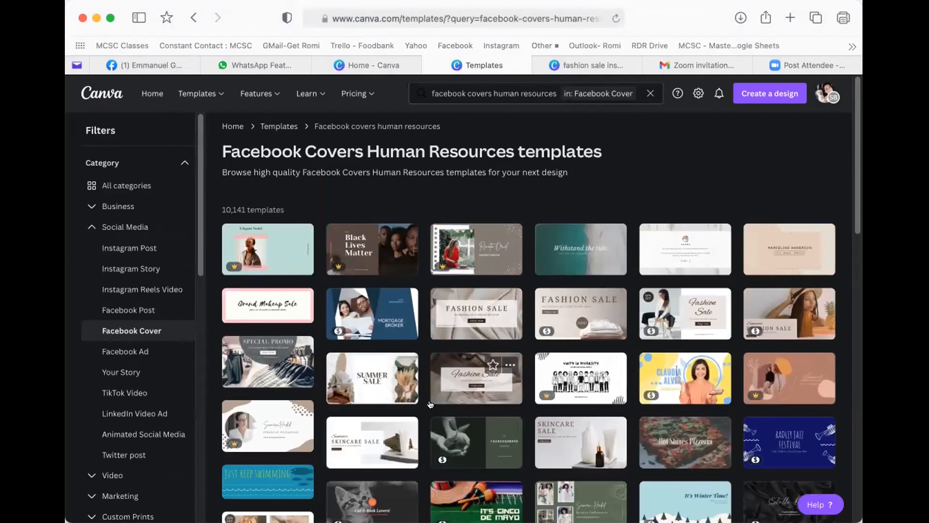
{"action": "scroll", "coordinate": [508, 426], "scroll_direction": "down", "scroll_amount": 1}
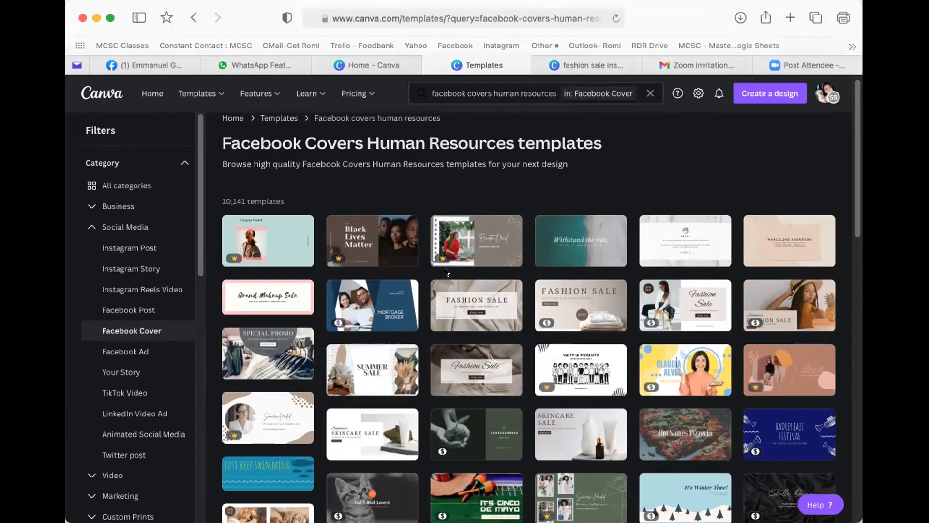
{"action": "mouse_move", "coordinate": [442, 283]}
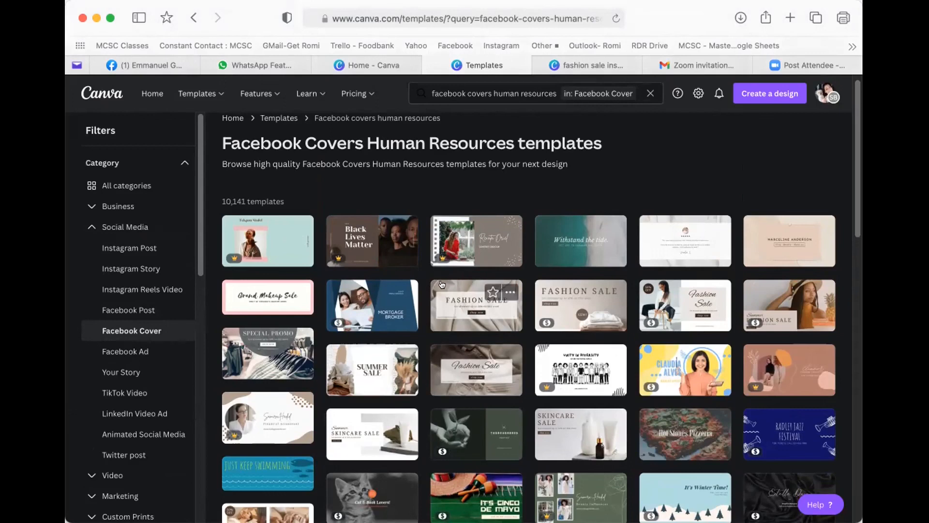
{"action": "scroll", "coordinate": [438, 285], "scroll_direction": "down", "scroll_amount": 3}
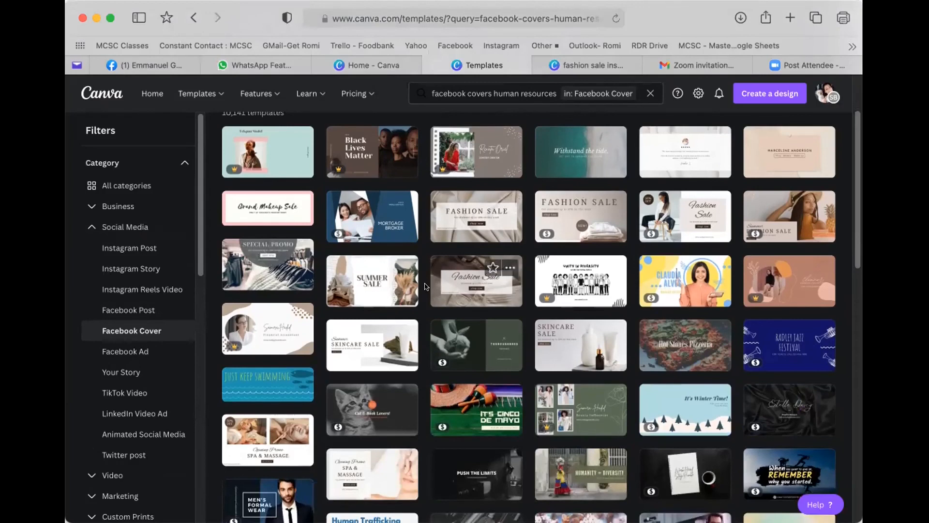
{"action": "scroll", "coordinate": [397, 350], "scroll_direction": "down", "scroll_amount": 1}
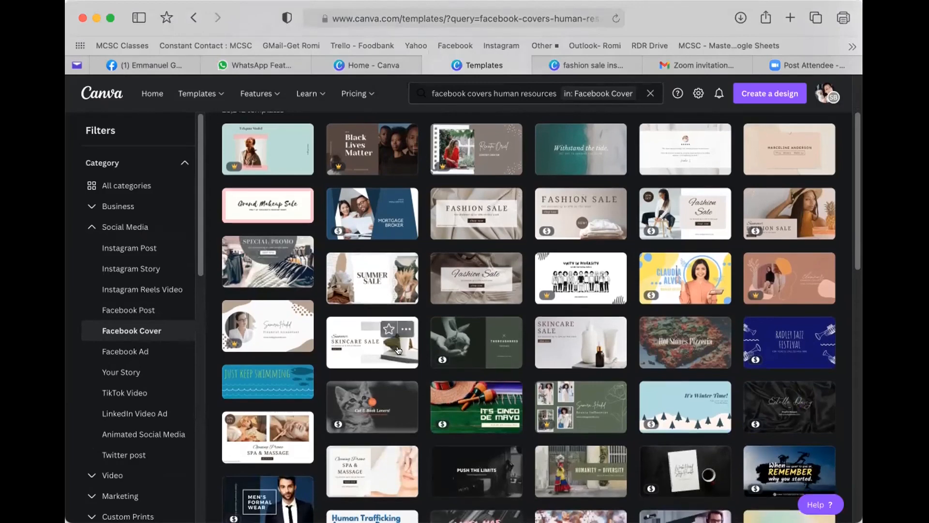
{"action": "scroll", "coordinate": [421, 342], "scroll_direction": "down", "scroll_amount": 2}
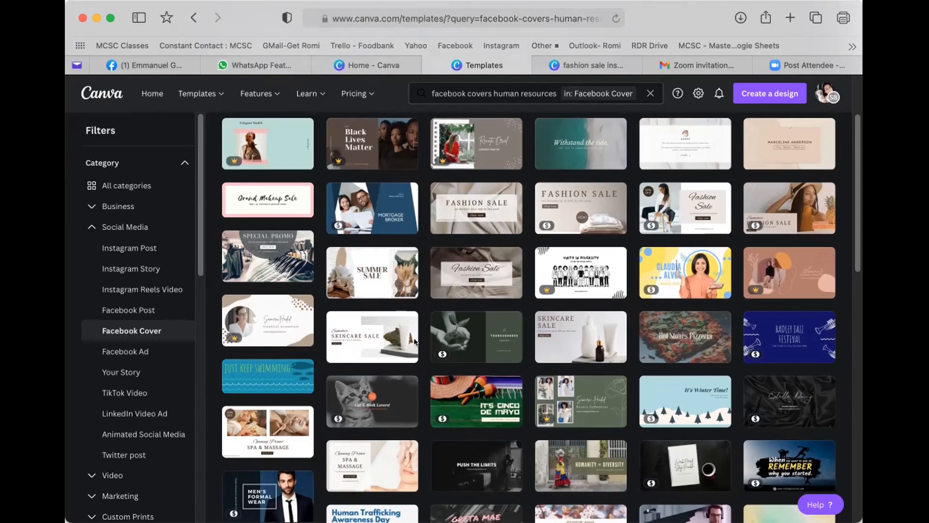
{"action": "mouse_move", "coordinate": [414, 343]}
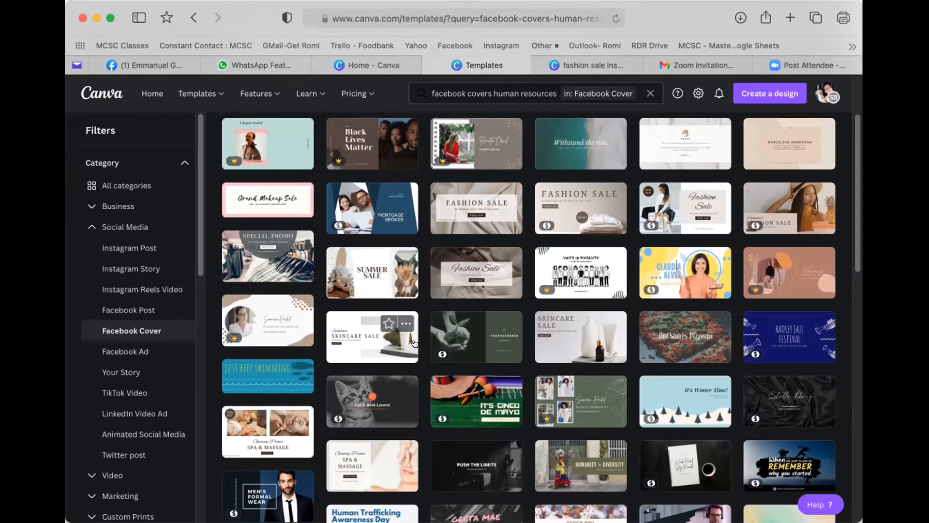
{"action": "scroll", "coordinate": [414, 343], "scroll_direction": "down", "scroll_amount": 1}
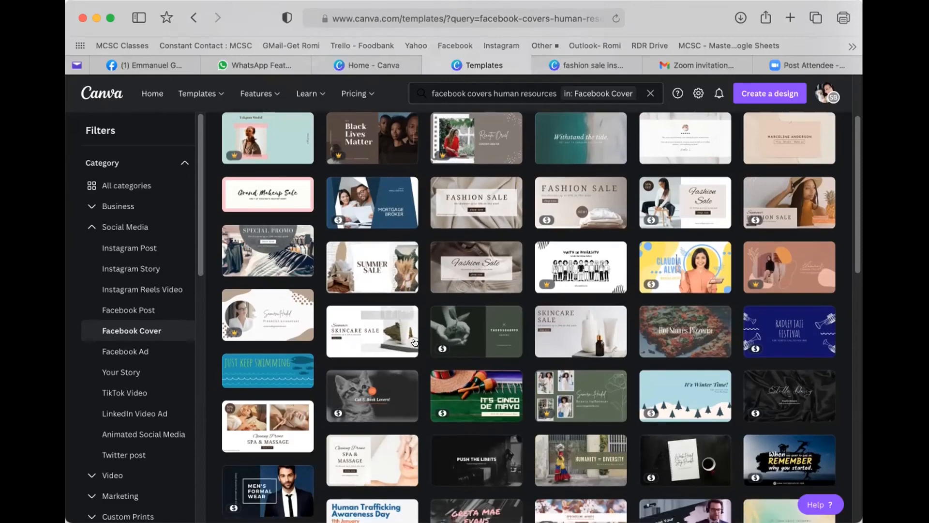
{"action": "scroll", "coordinate": [419, 342], "scroll_direction": "down", "scroll_amount": 3}
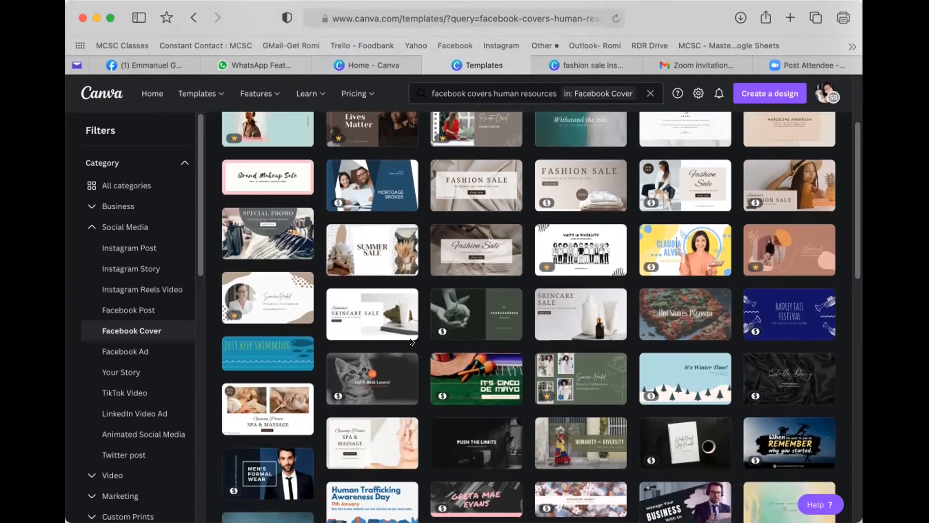
{"action": "scroll", "coordinate": [475, 352], "scroll_direction": "down", "scroll_amount": 1}
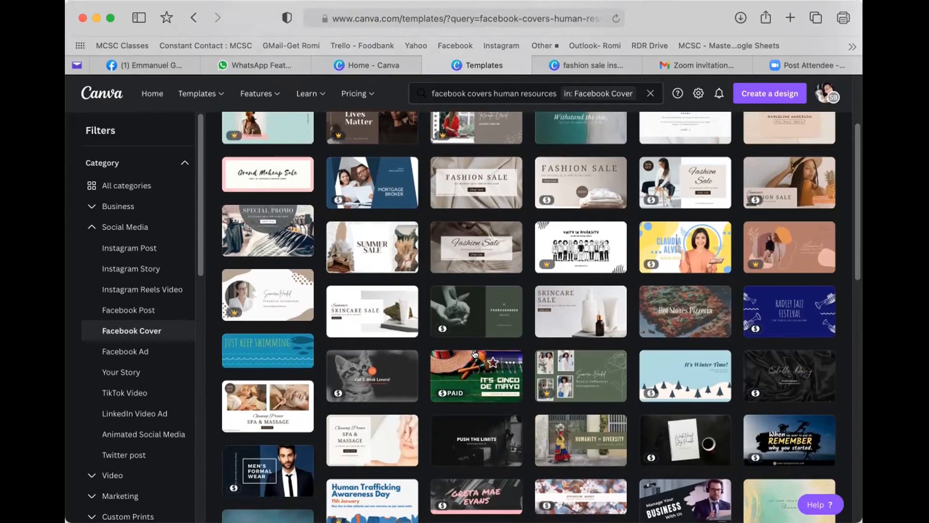
{"action": "scroll", "coordinate": [475, 353], "scroll_direction": "down", "scroll_amount": 3}
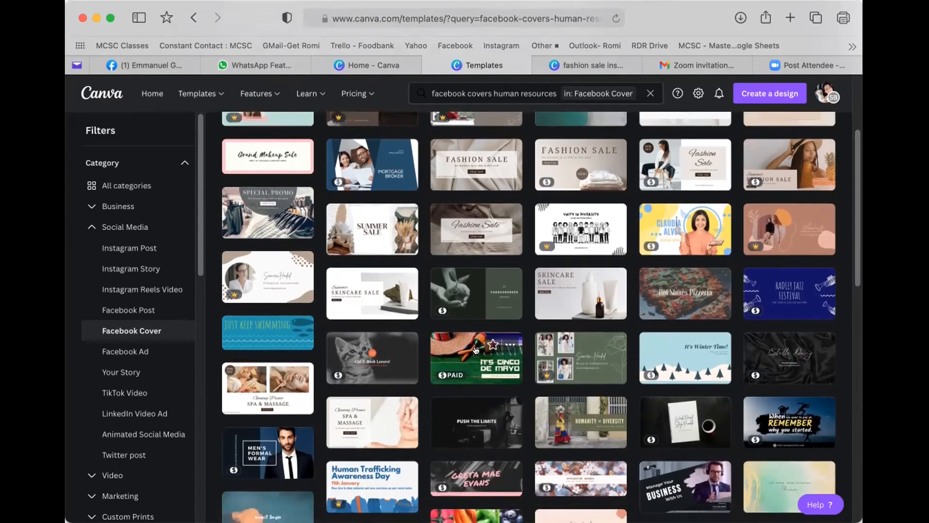
{"action": "scroll", "coordinate": [473, 345], "scroll_direction": "down", "scroll_amount": 4}
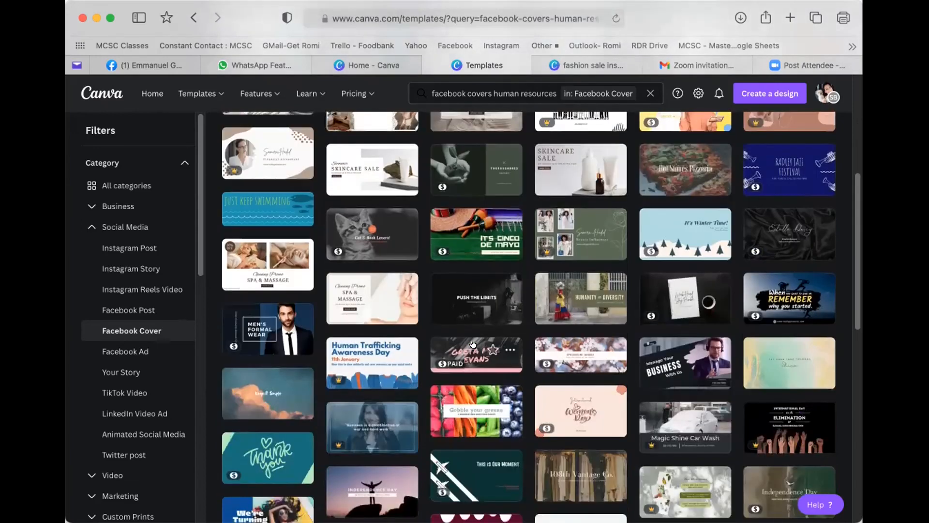
{"action": "scroll", "coordinate": [474, 344], "scroll_direction": "down", "scroll_amount": 3}
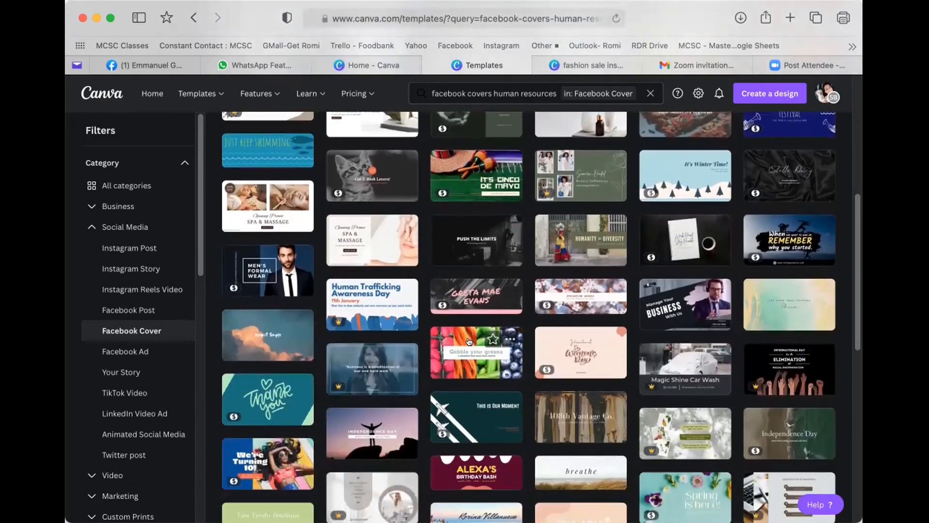
{"action": "scroll", "coordinate": [470, 341], "scroll_direction": "down", "scroll_amount": 3}
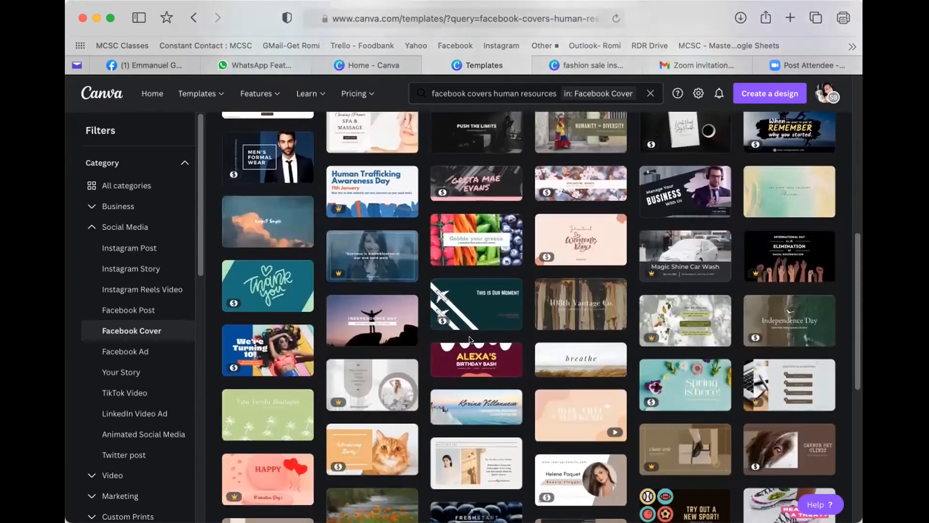
{"action": "scroll", "coordinate": [475, 366], "scroll_direction": "down", "scroll_amount": 1}
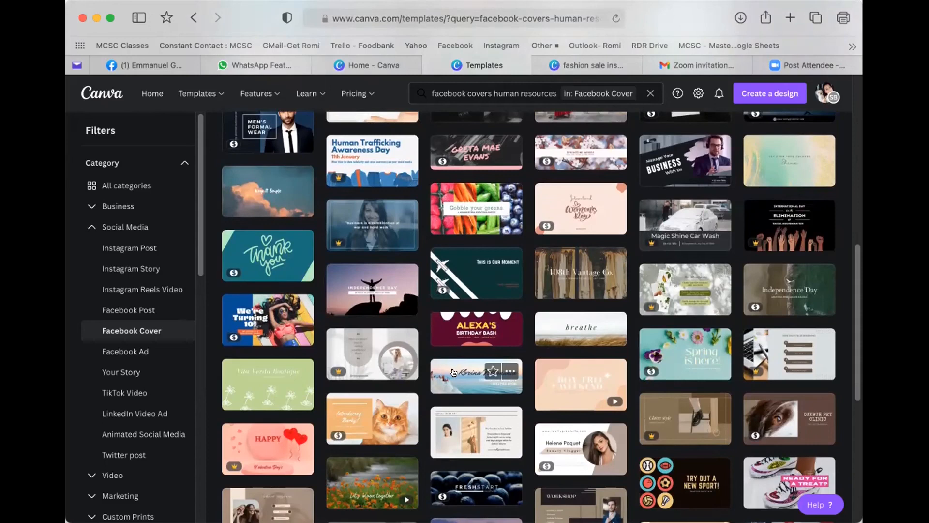
{"action": "scroll", "coordinate": [457, 372], "scroll_direction": "down", "scroll_amount": 2}
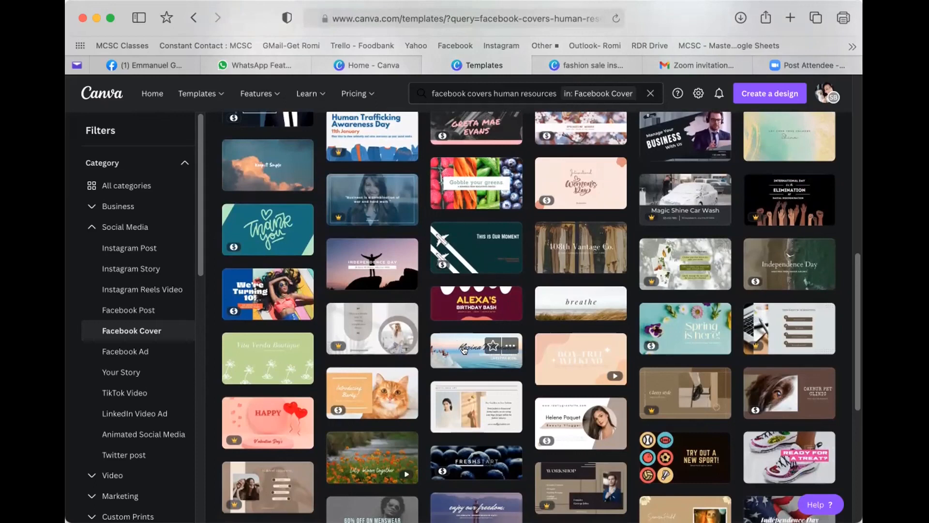
{"action": "scroll", "coordinate": [450, 355], "scroll_direction": "down", "scroll_amount": 1}
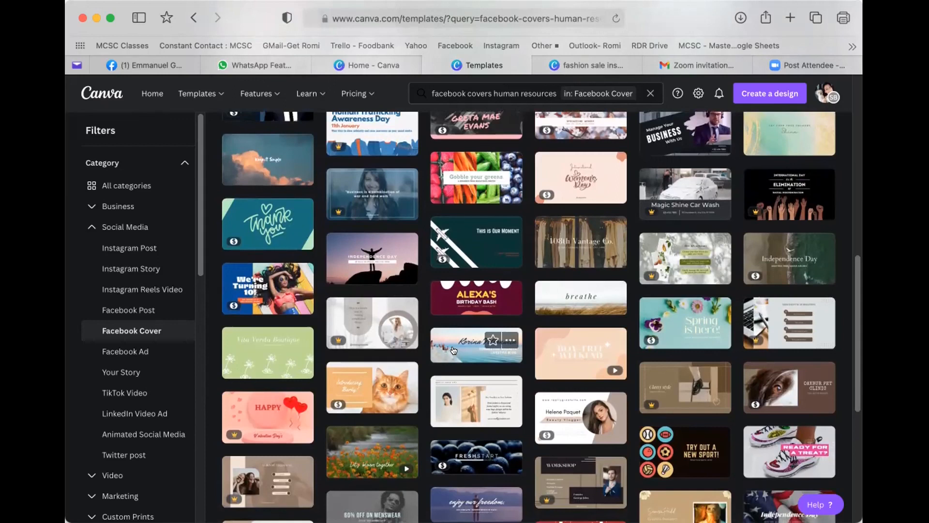
- Preview the Korina sunset cover, then open the 'It's hard to beat a person' 1640 × 924 px template
{"action": "left_click", "coordinate": [447, 347]}
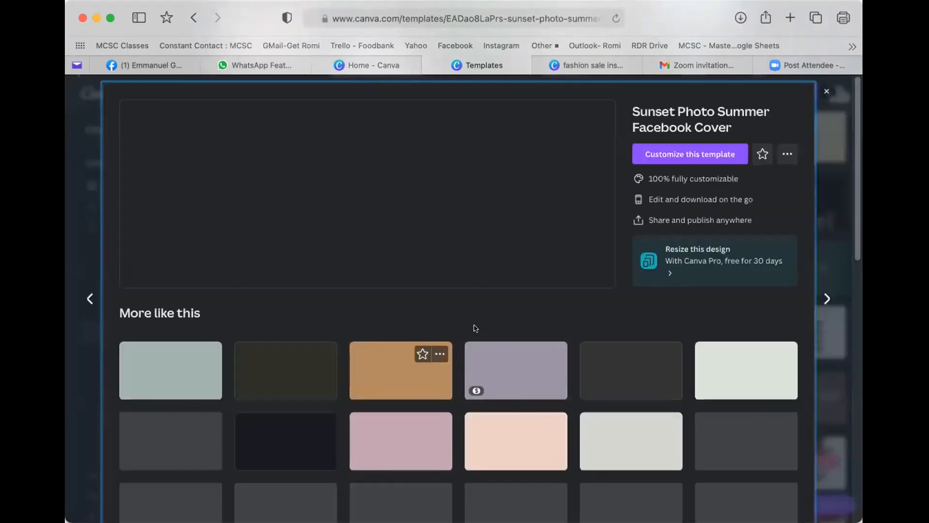
{"action": "scroll", "coordinate": [491, 324], "scroll_direction": "down", "scroll_amount": 3}
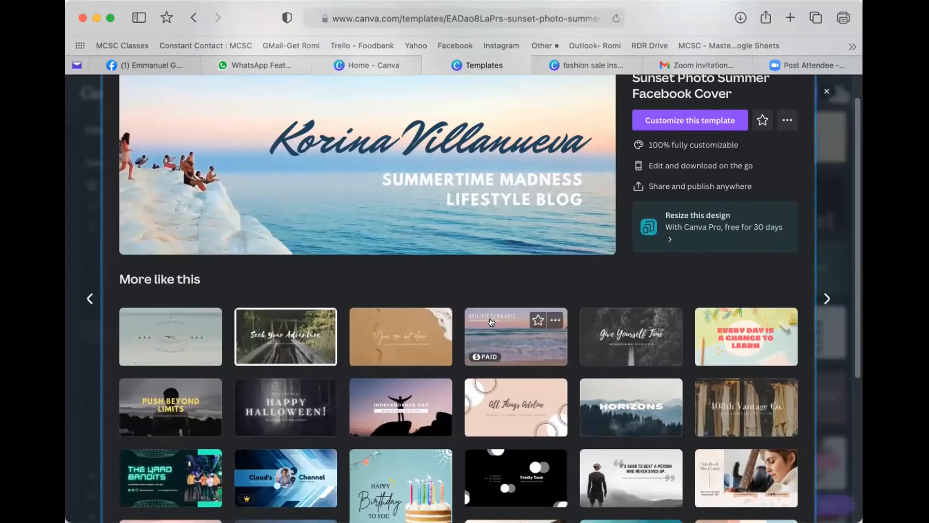
{"action": "scroll", "coordinate": [487, 322], "scroll_direction": "down", "scroll_amount": 1}
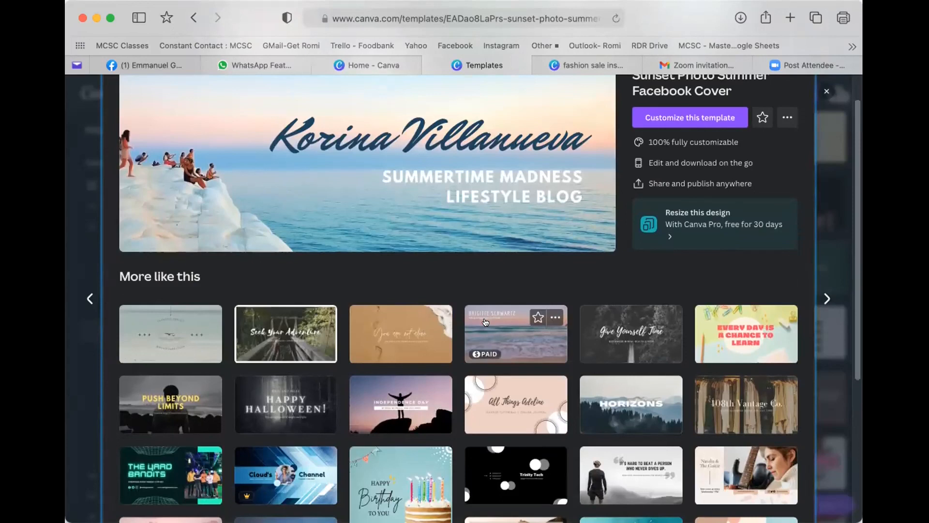
{"action": "scroll", "coordinate": [486, 323], "scroll_direction": "down", "scroll_amount": 3}
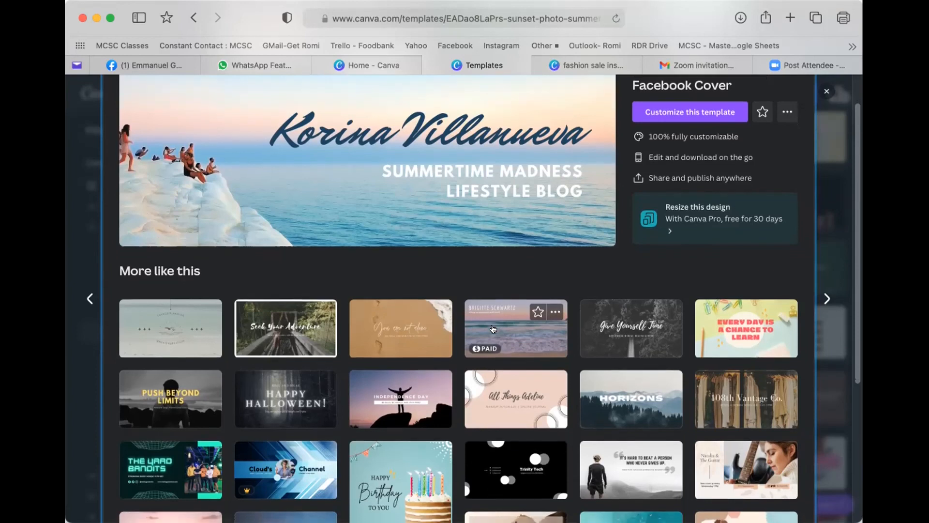
{"action": "scroll", "coordinate": [493, 330], "scroll_direction": "down", "scroll_amount": 5}
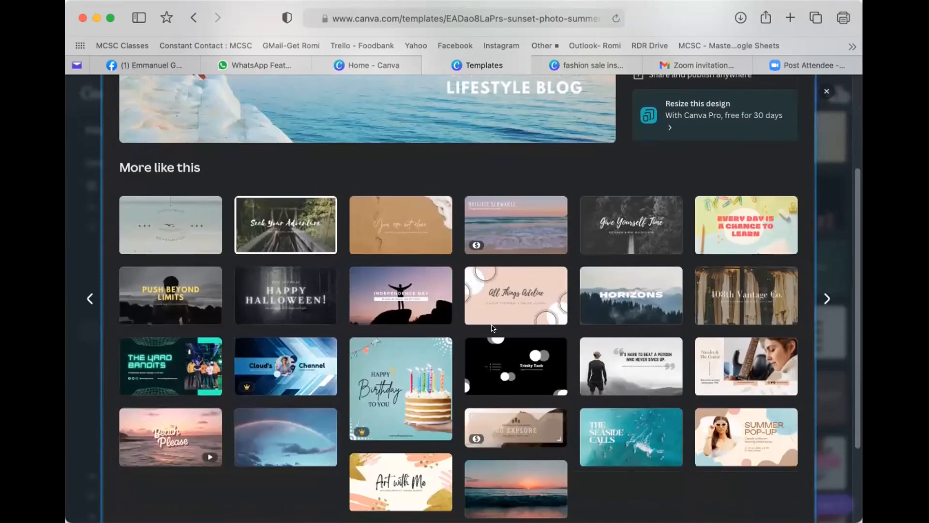
{"action": "left_click", "coordinate": [608, 351]}
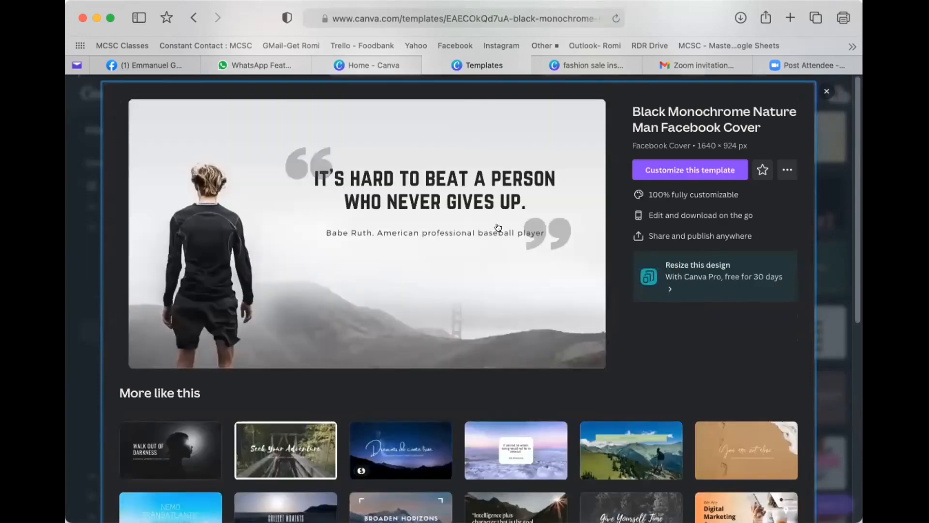
- Choose 'Customize this template' for the Black Monochrome Nature Man cover
{"action": "left_click", "coordinate": [692, 179]}
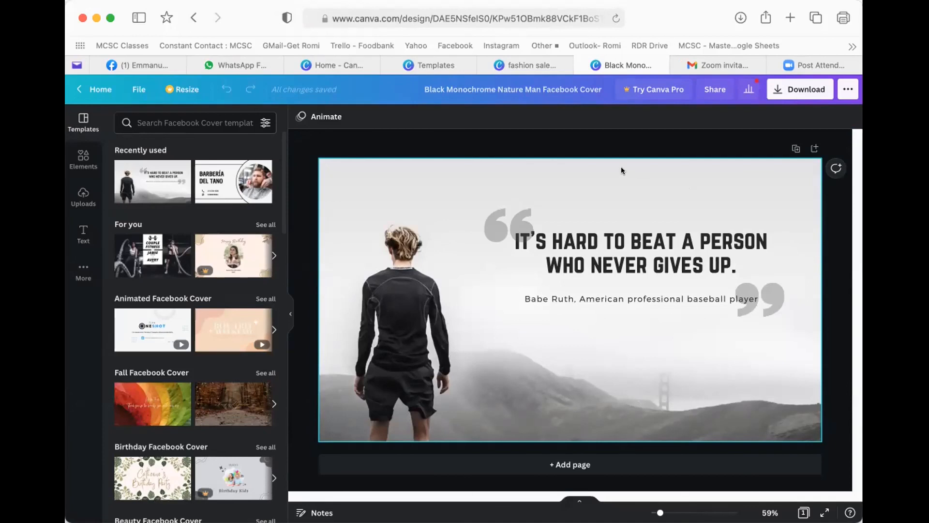
- Nudge the opening quote mark further up-left and shift the quote text slightly right
{"action": "left_click_drag", "start_coordinate": [488, 209], "coordinate": [471, 205]}
{"action": "left_click_drag", "start_coordinate": [547, 250], "coordinate": [537, 239]}
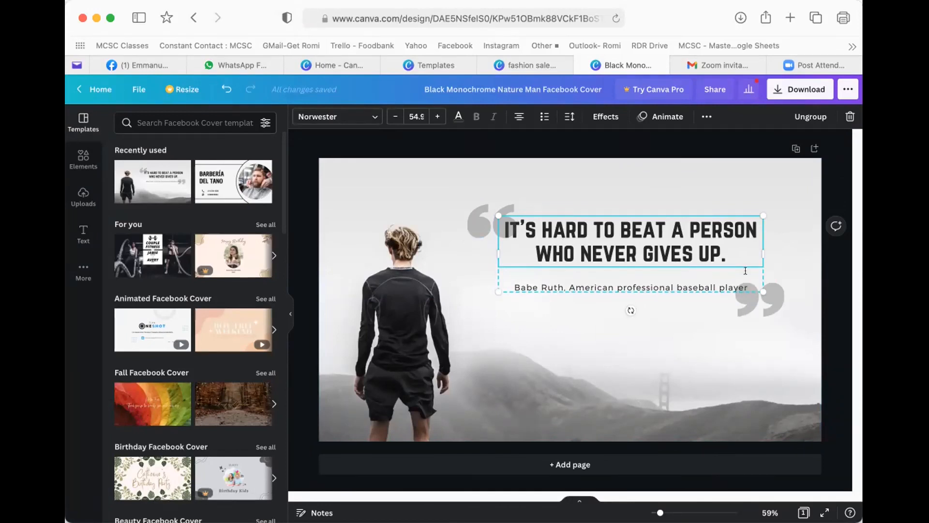
{"action": "left_click_drag", "start_coordinate": [689, 229], "coordinate": [699, 227]}
{"action": "left_click_drag", "start_coordinate": [498, 222], "coordinate": [477, 214]}
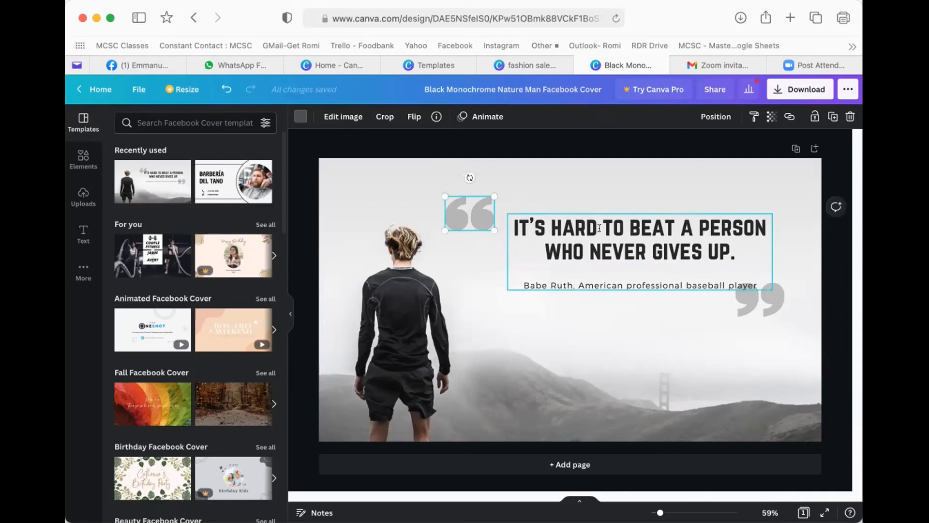
{"action": "left_click", "coordinate": [598, 227]}
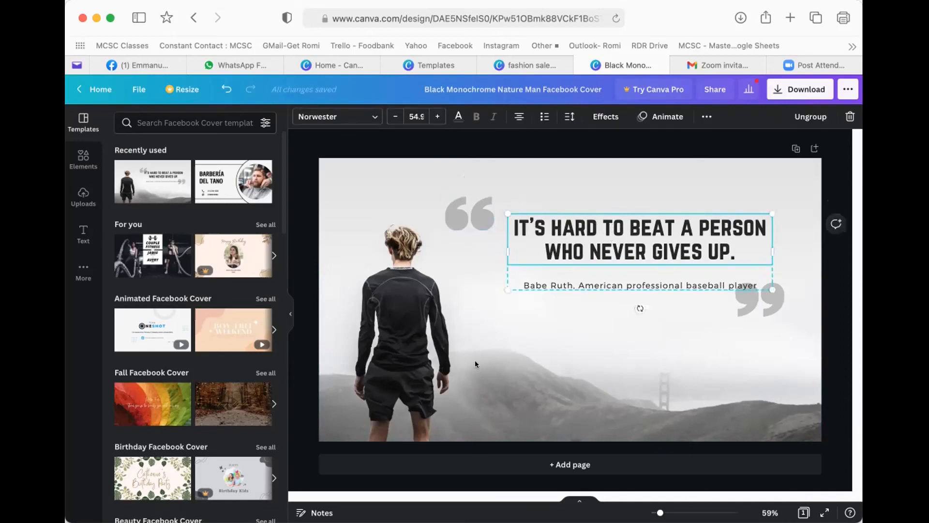
{"action": "left_click", "coordinate": [400, 337]}
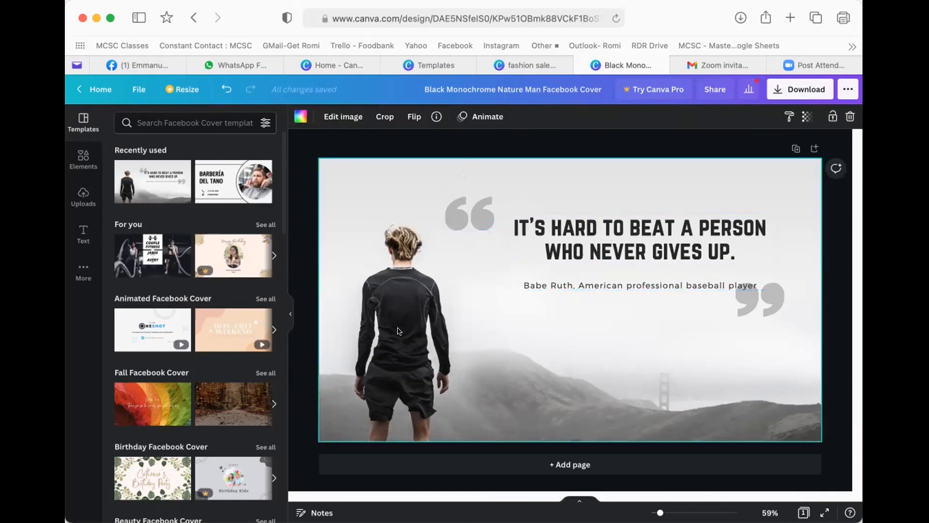
- Delete the man's background photo and search Elements photos for 'human resources'
{"action": "key", "text": "Delete"}
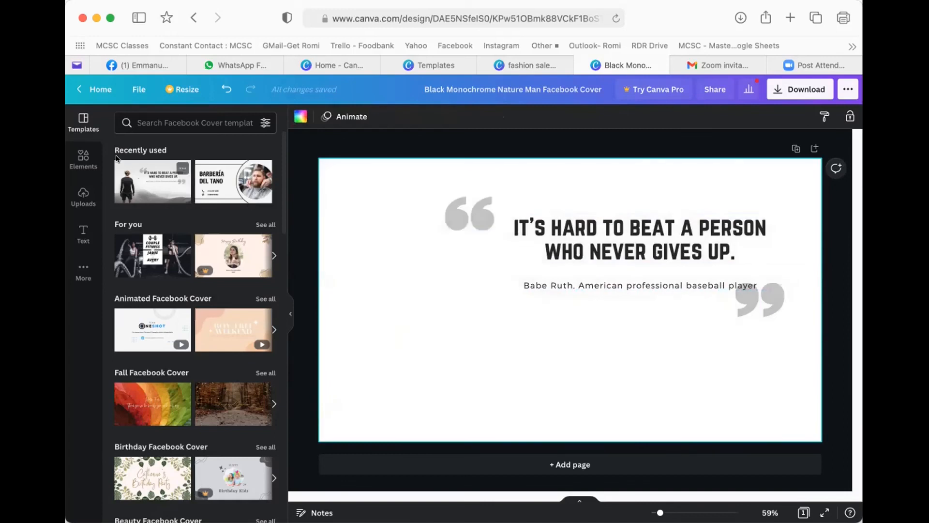
{"action": "left_click", "coordinate": [83, 152]}
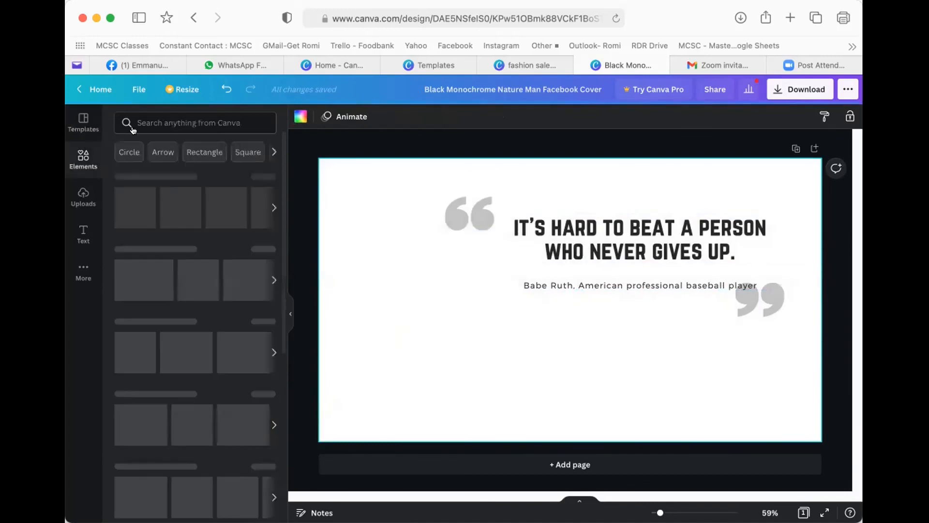
{"action": "left_click", "coordinate": [158, 117]}
{"action": "type", "text": "huka"}
{"action": "key", "text": "BackSpace"}
{"action": "type", "text": "man ra"}
{"action": "key", "text": "BackSpace"}
{"action": "type", "text": "esou"}
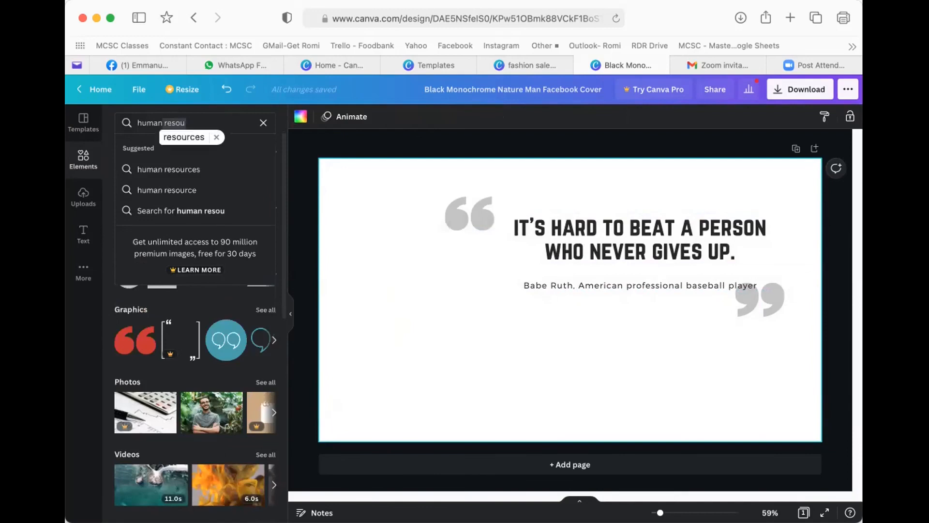
{"action": "type", "text": "rces"}
{"action": "key", "text": "Return"}
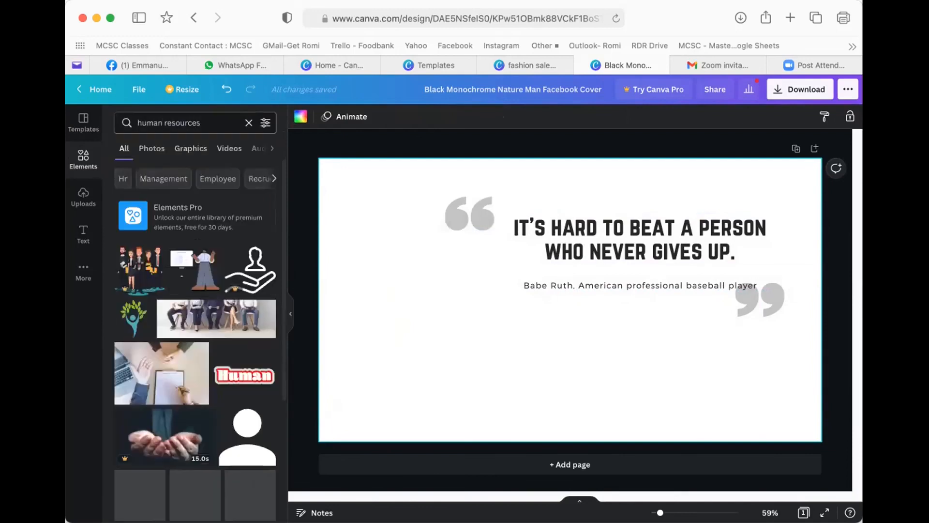
{"action": "left_click", "coordinate": [153, 151]}
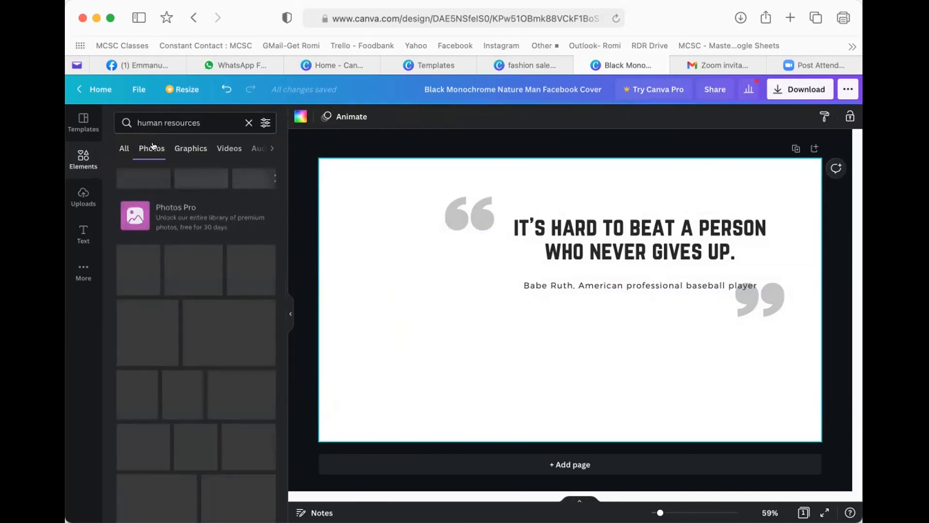
{"action": "scroll", "coordinate": [208, 276], "scroll_direction": "down", "scroll_amount": 1}
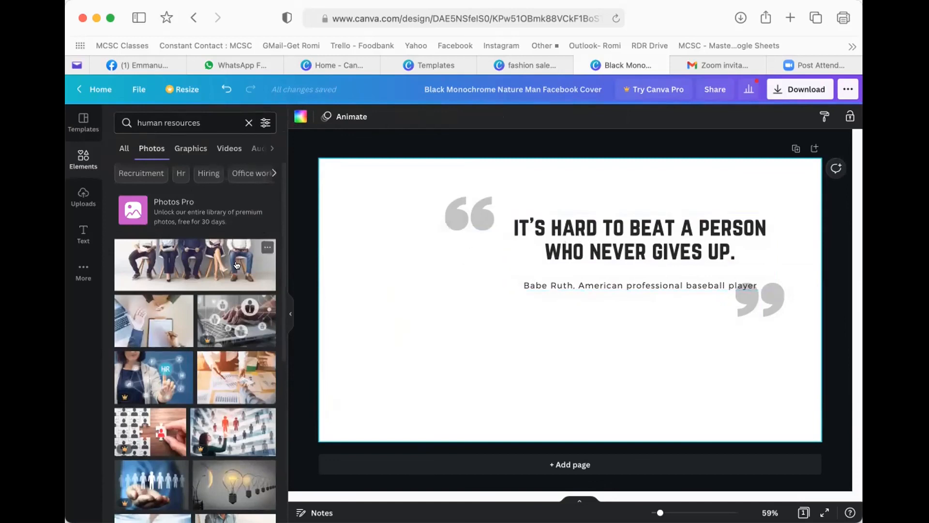
- Add the seated-people photo, enlarge it, and place it along the cover's bottom edge
{"action": "left_click", "coordinate": [184, 263]}
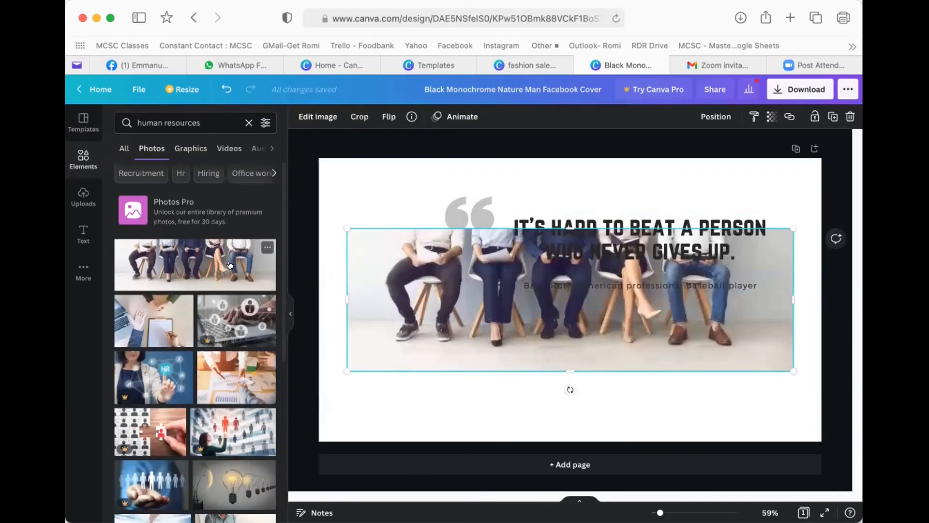
{"action": "left_click_drag", "start_coordinate": [498, 304], "coordinate": [482, 329]}
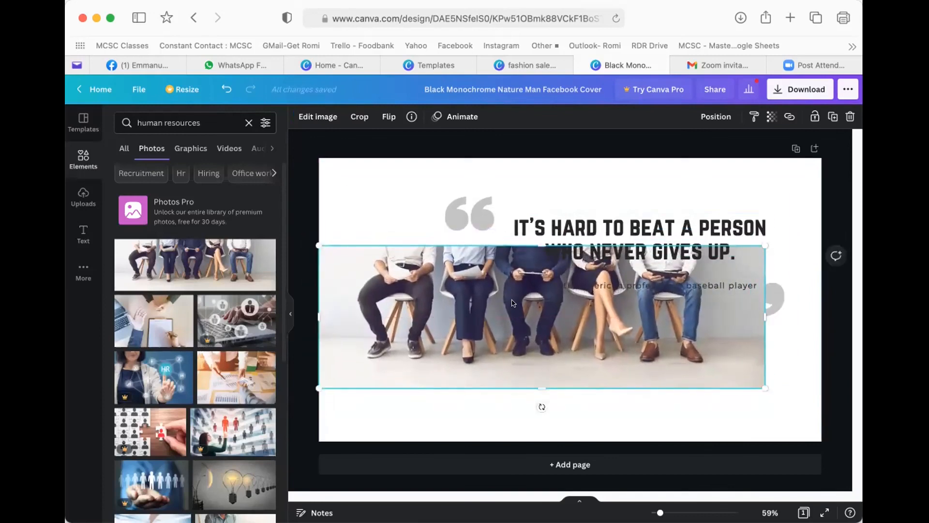
{"action": "left_click_drag", "start_coordinate": [766, 245], "coordinate": [833, 223]}
{"action": "left_click_drag", "start_coordinate": [588, 319], "coordinate": [585, 395]}
{"action": "left_click", "coordinate": [455, 253]}
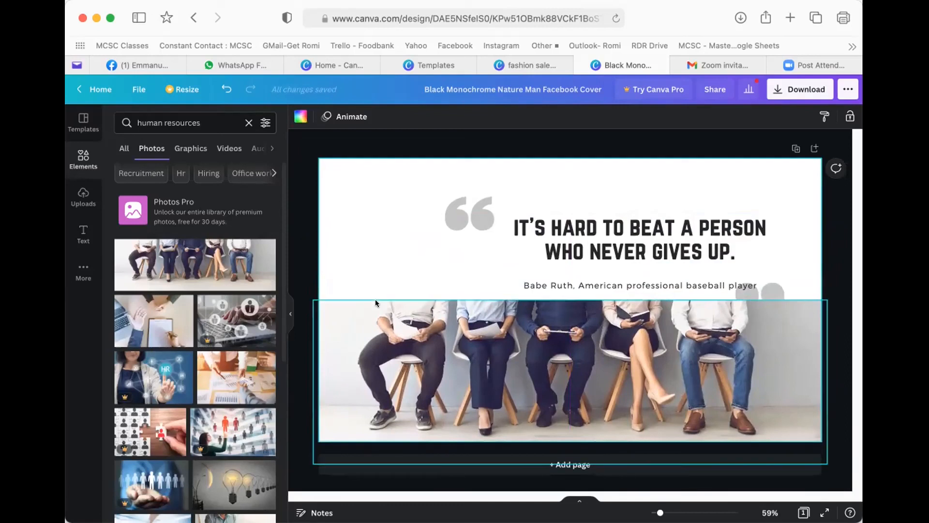
{"action": "left_click", "coordinate": [535, 275]}
{"action": "left_click", "coordinate": [527, 334]}
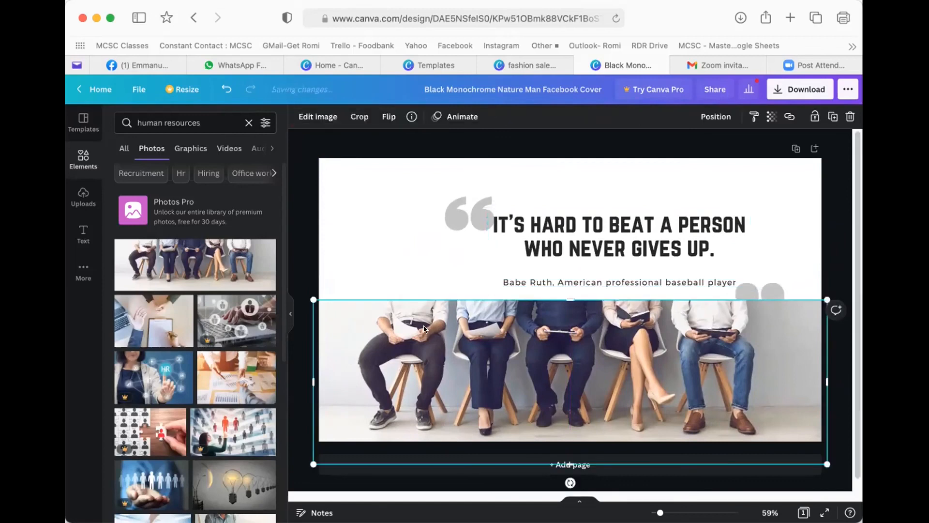
{"action": "left_click", "coordinate": [398, 247]}
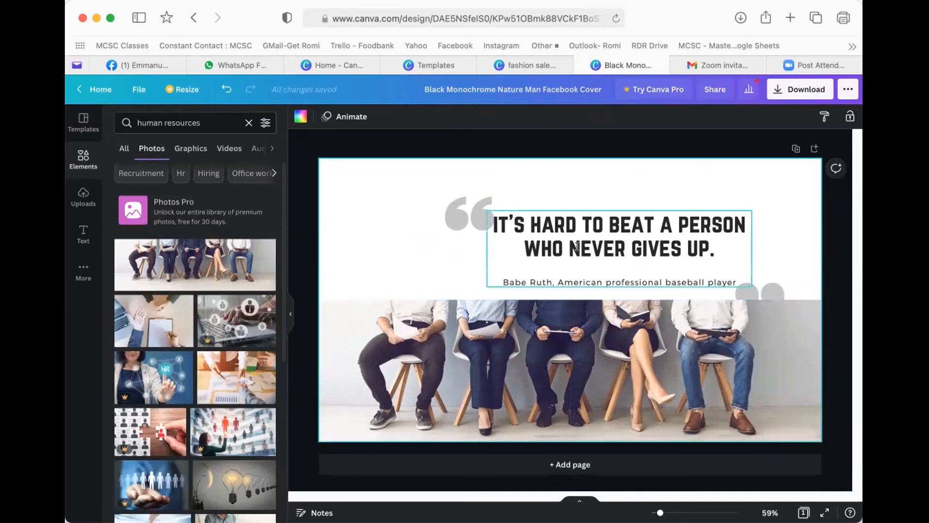
- Move the opening quote mark and quote text up-left, and the closing mark beside the attribution
{"action": "left_click", "coordinate": [457, 213]}
{"action": "left_click_drag", "start_coordinate": [457, 213], "coordinate": [392, 206]}
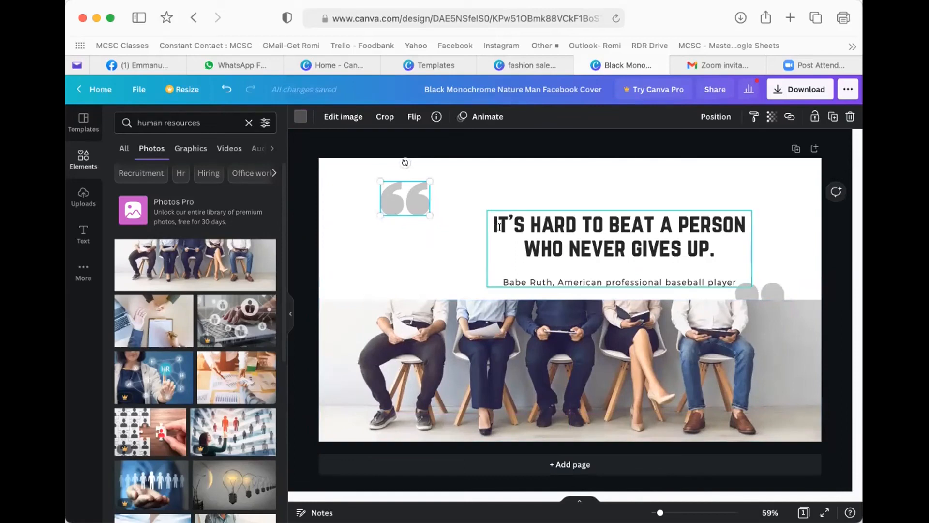
{"action": "left_click_drag", "start_coordinate": [504, 226], "coordinate": [470, 207]}
{"action": "left_click_drag", "start_coordinate": [741, 287], "coordinate": [714, 247]}
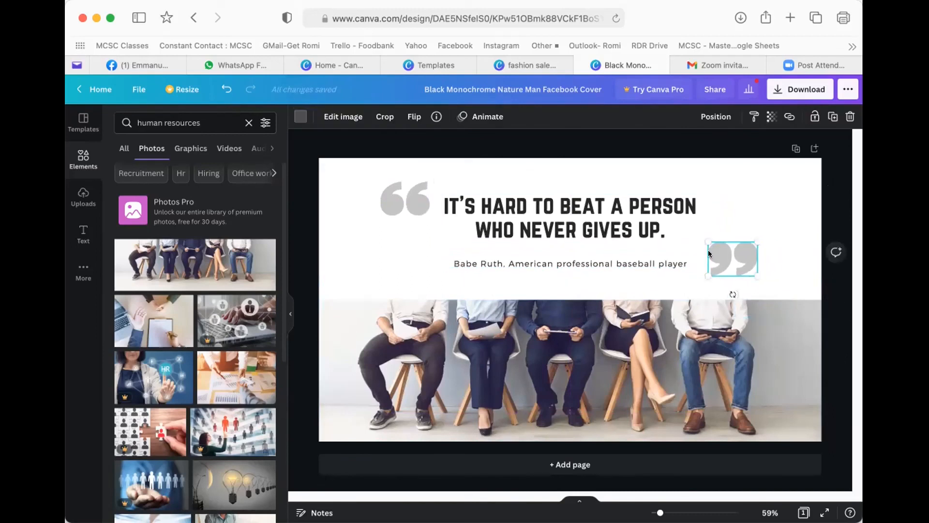
{"action": "left_click", "coordinate": [388, 270]}
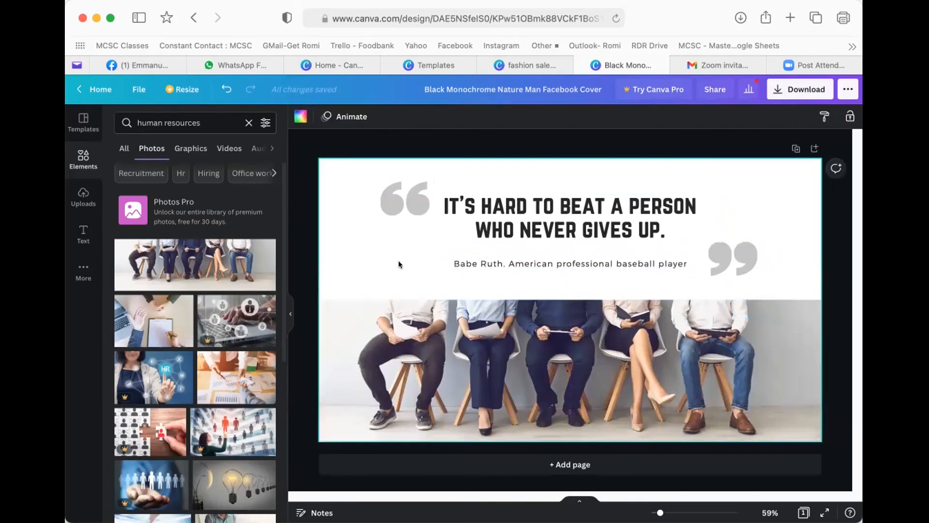
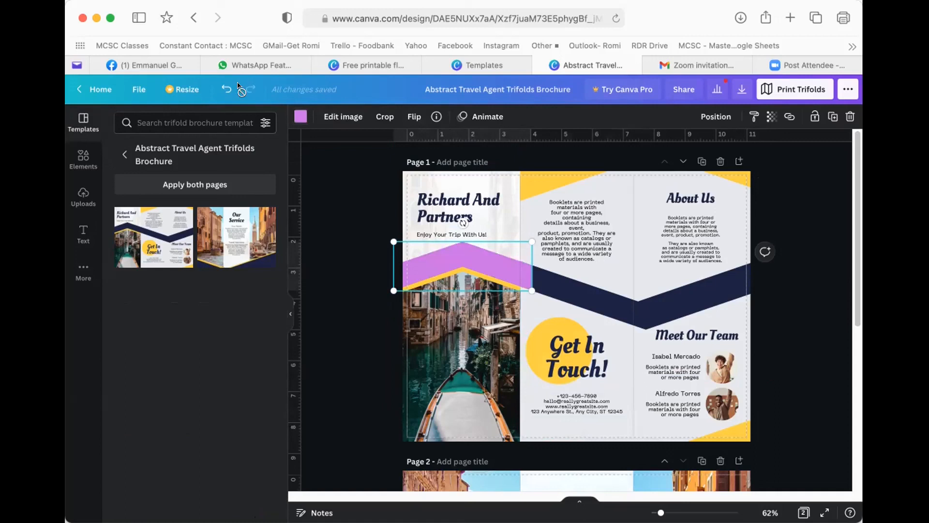
- Return from the Abstract Travel Agent trifold brochure editor to the Canva home page
{"action": "left_click", "coordinate": [96, 89]}
- Open Templates > Marketing > Newsletters and scroll through the 1,182 newsletter templates
{"action": "mouse_move", "coordinate": [203, 103]}
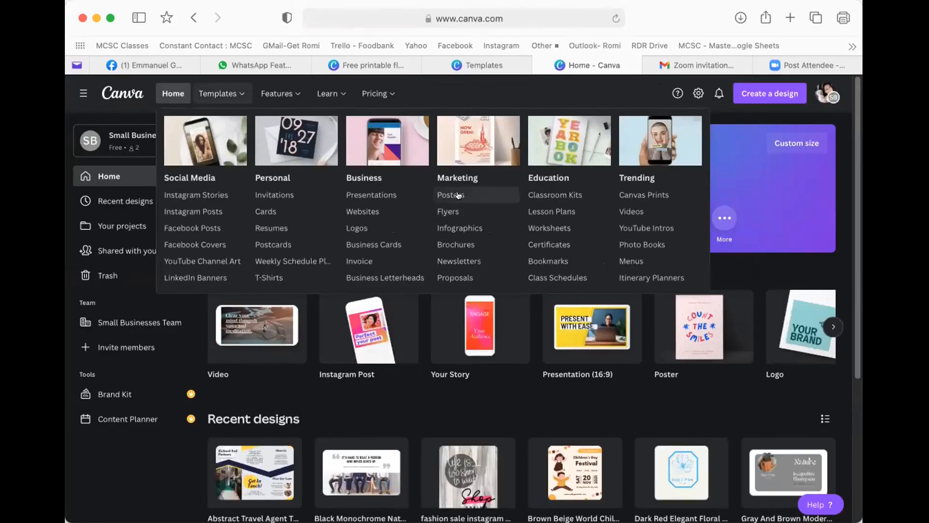
{"action": "left_click", "coordinate": [474, 256]}
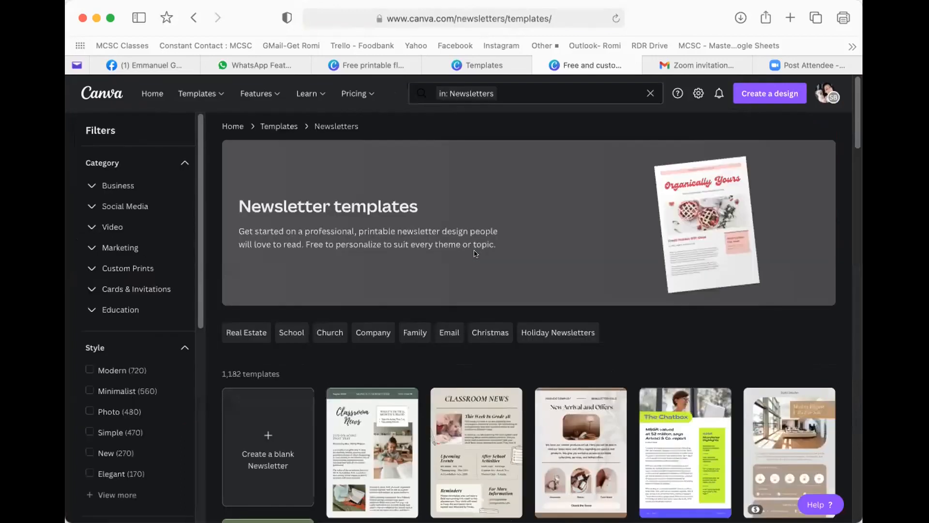
{"action": "scroll", "coordinate": [627, 391], "scroll_direction": "down", "scroll_amount": 3}
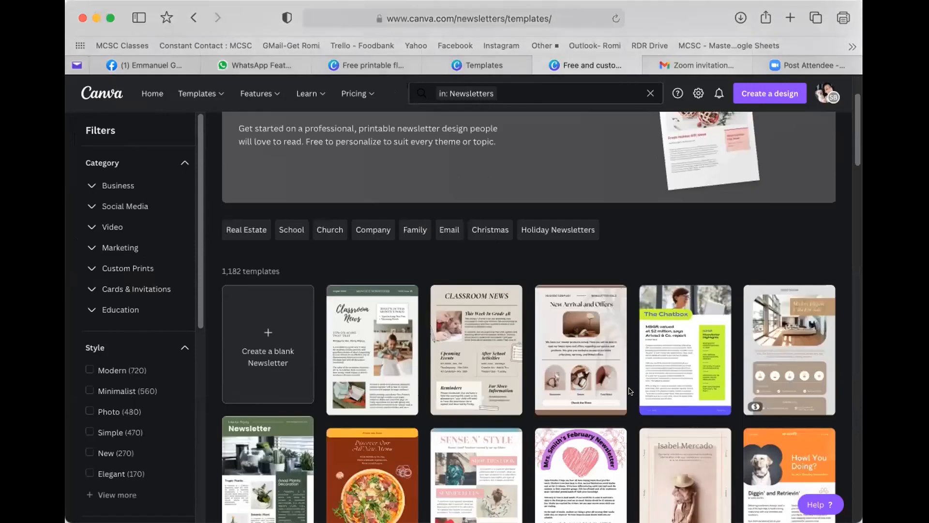
{"action": "scroll", "coordinate": [625, 391], "scroll_direction": "down", "scroll_amount": 1}
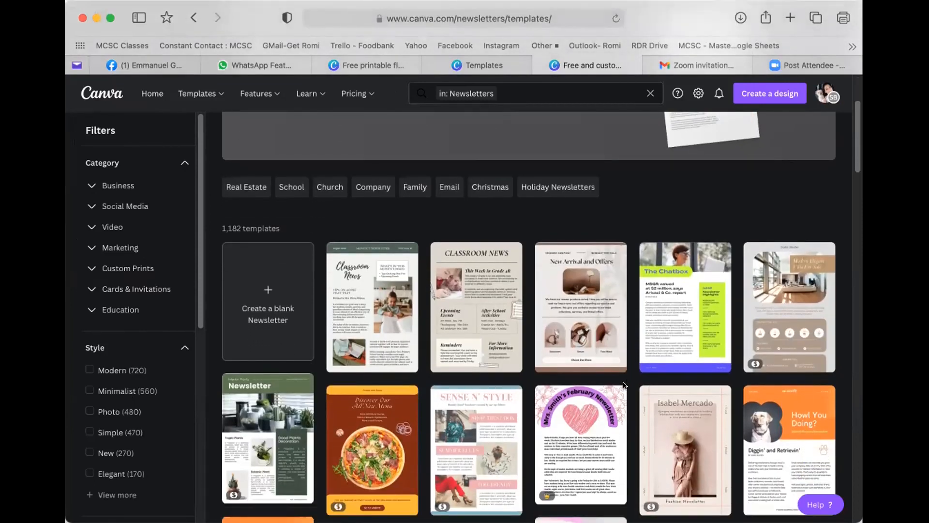
{"action": "scroll", "coordinate": [624, 339], "scroll_direction": "down", "scroll_amount": 1}
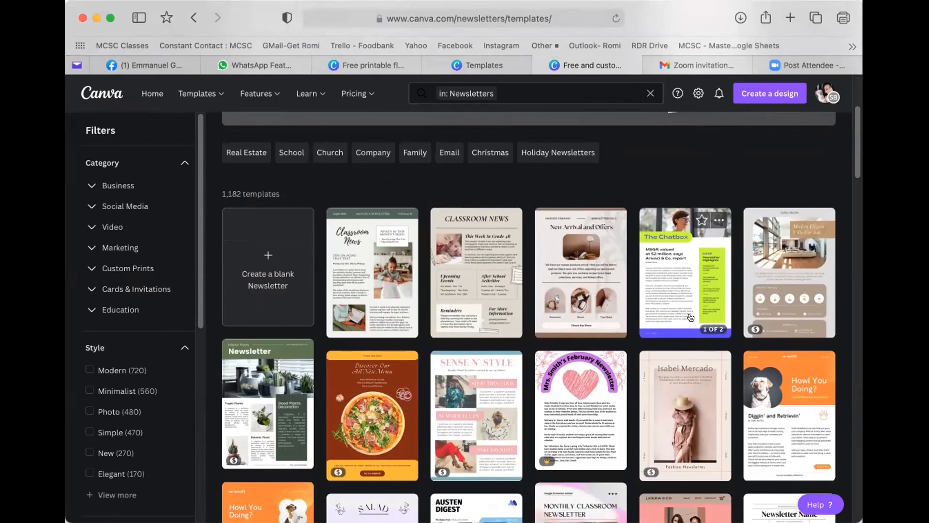
{"action": "scroll", "coordinate": [556, 279], "scroll_direction": "down", "scroll_amount": 2}
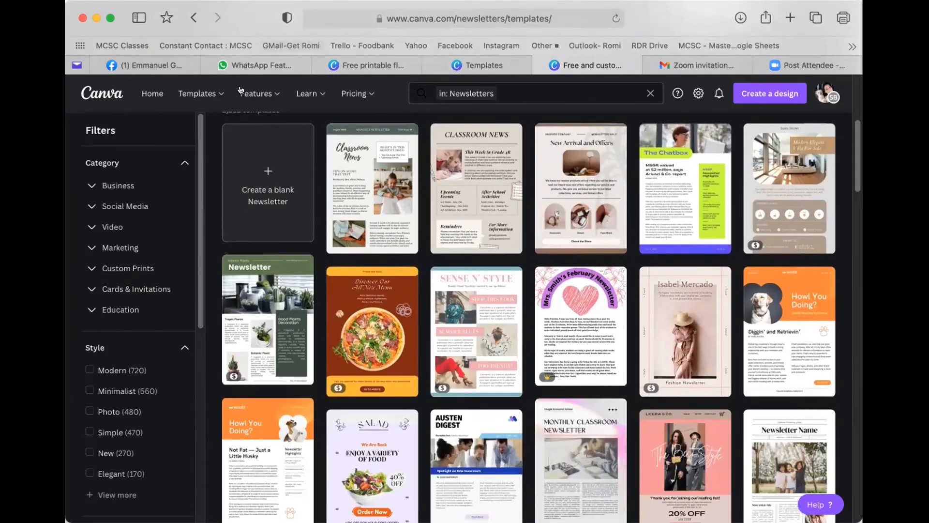
- Open the main Templates landing page with its Top picks and Trending templates
{"action": "left_click", "coordinate": [203, 89]}
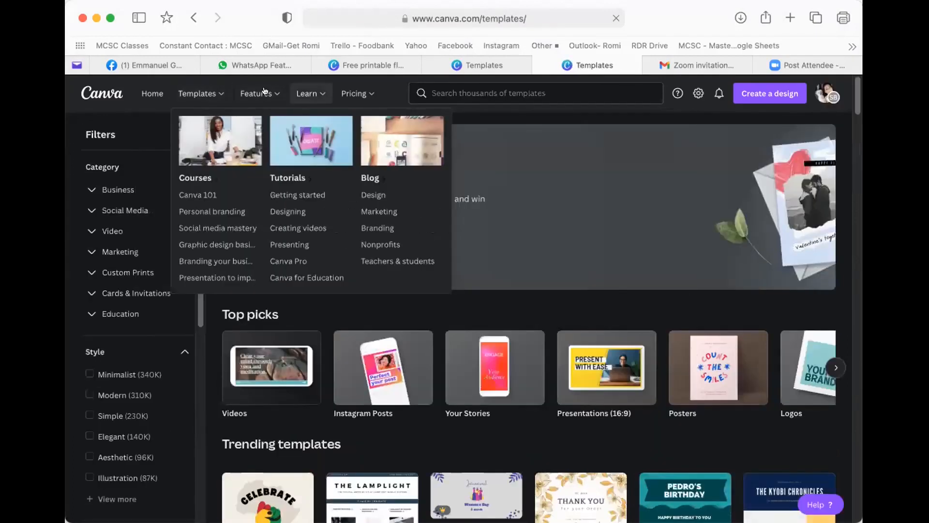
{"action": "mouse_move", "coordinate": [250, 87]}
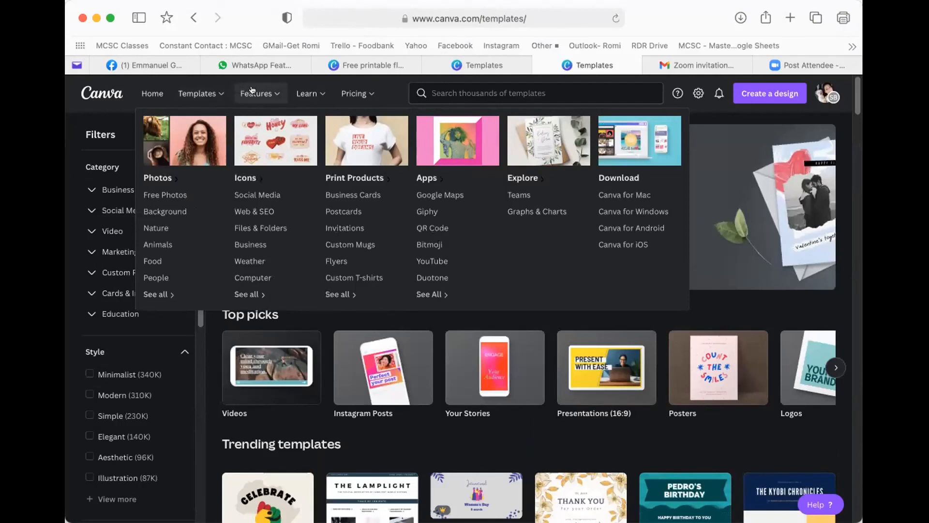
{"action": "mouse_move", "coordinate": [207, 94]}
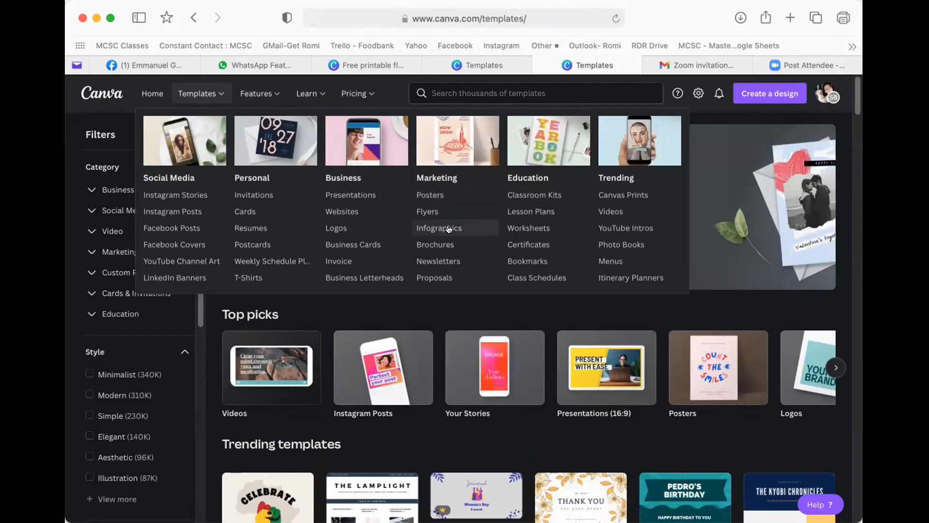
- Browse the 306 Proposal templates and preview the Cream Dark Grey Simple Minimalist Business Proposal
{"action": "left_click", "coordinate": [439, 277]}
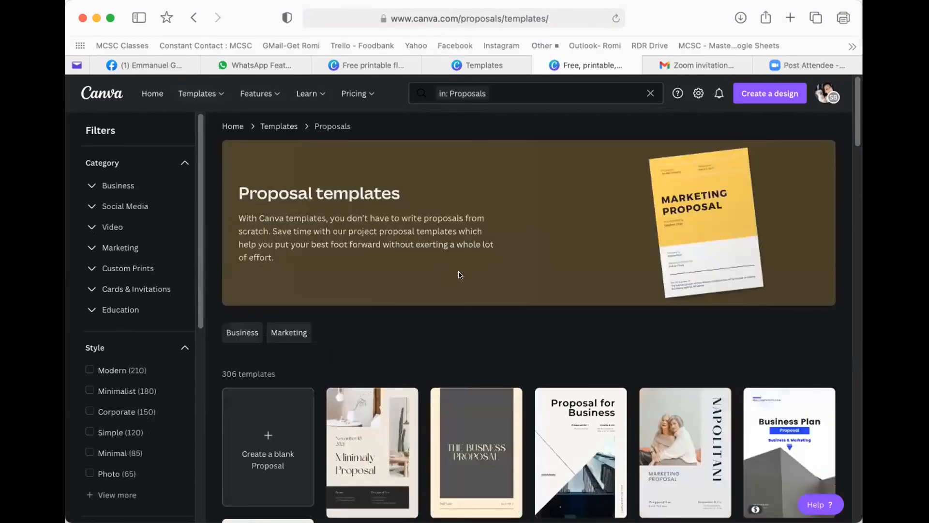
{"action": "scroll", "coordinate": [455, 276], "scroll_direction": "down", "scroll_amount": 2}
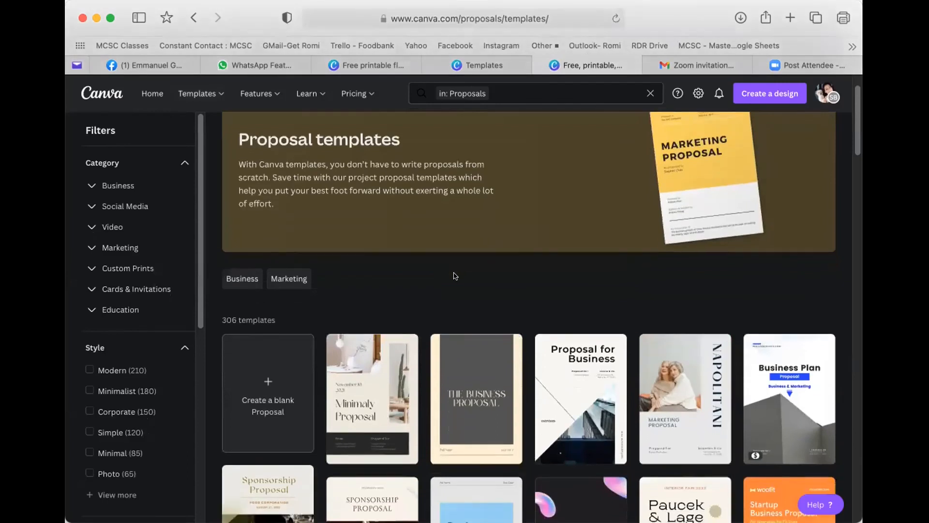
{"action": "scroll", "coordinate": [455, 280], "scroll_direction": "down", "scroll_amount": 3}
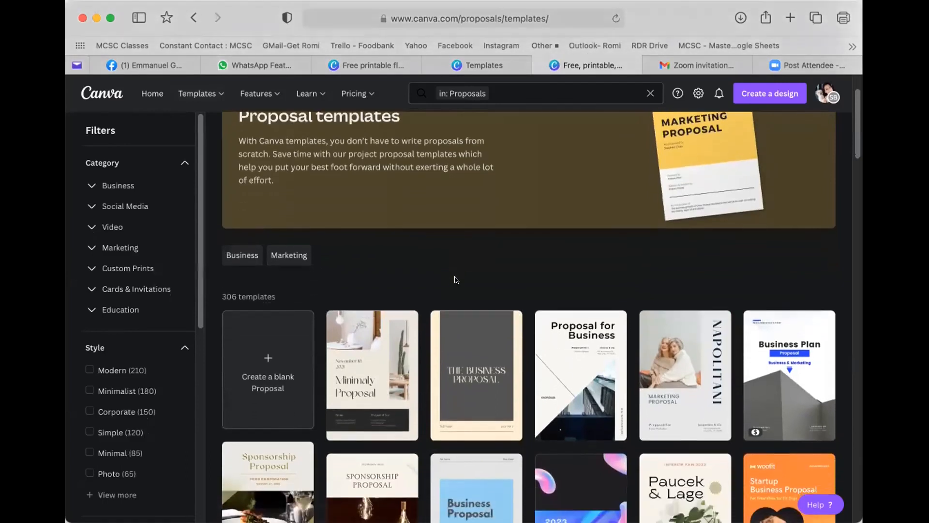
{"action": "scroll", "coordinate": [482, 288], "scroll_direction": "down", "scroll_amount": 1}
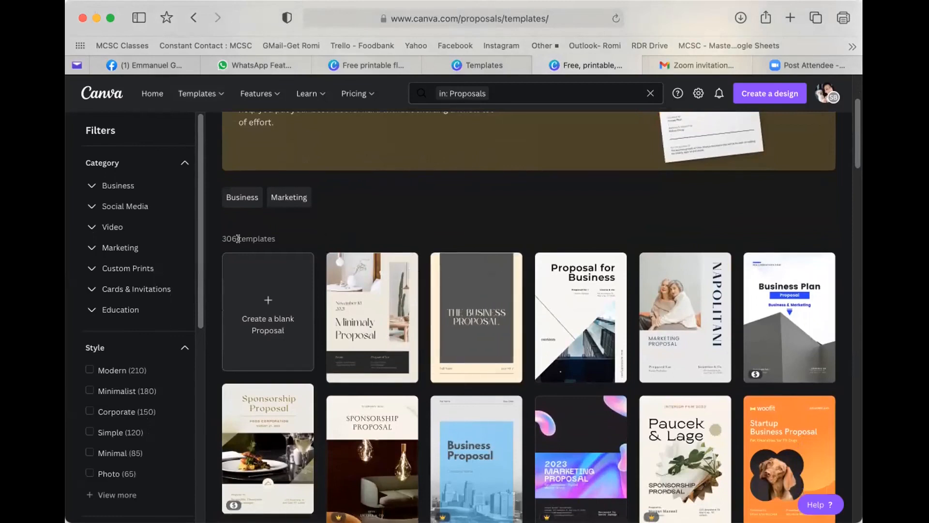
{"action": "scroll", "coordinate": [460, 280], "scroll_direction": "down", "scroll_amount": 2}
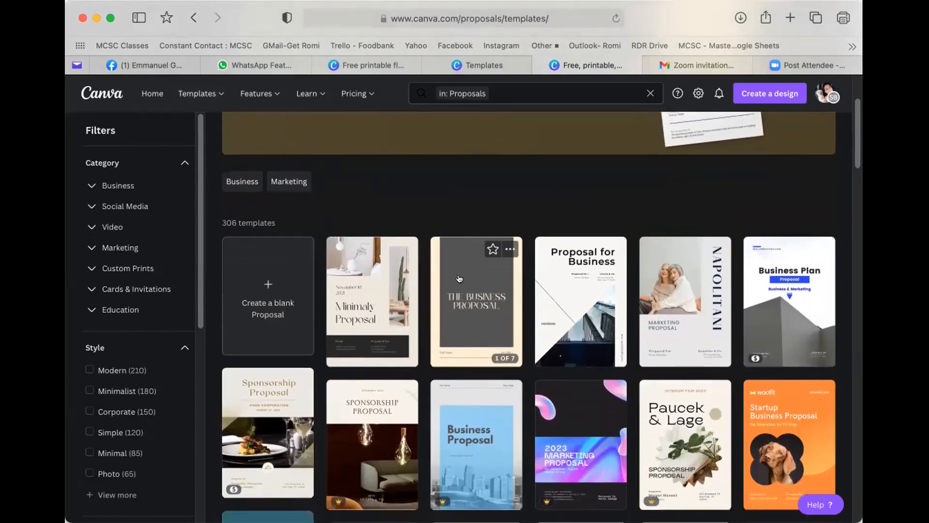
{"action": "scroll", "coordinate": [458, 277], "scroll_direction": "down", "scroll_amount": 1}
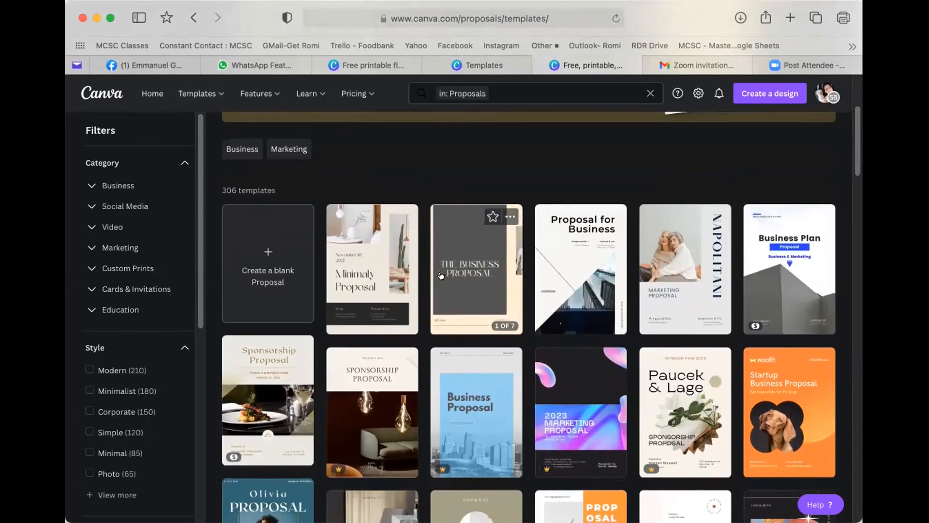
{"action": "left_click", "coordinate": [464, 275]}
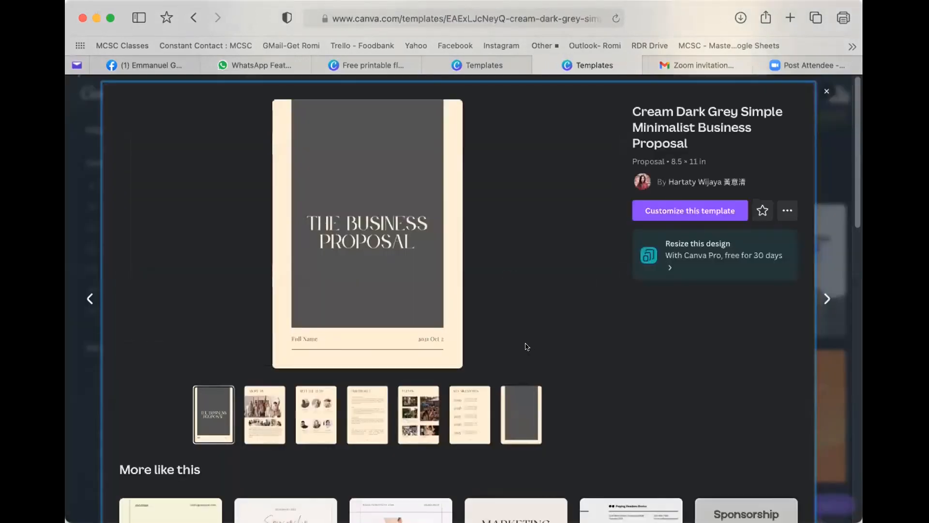
{"action": "left_click", "coordinate": [668, 210]}
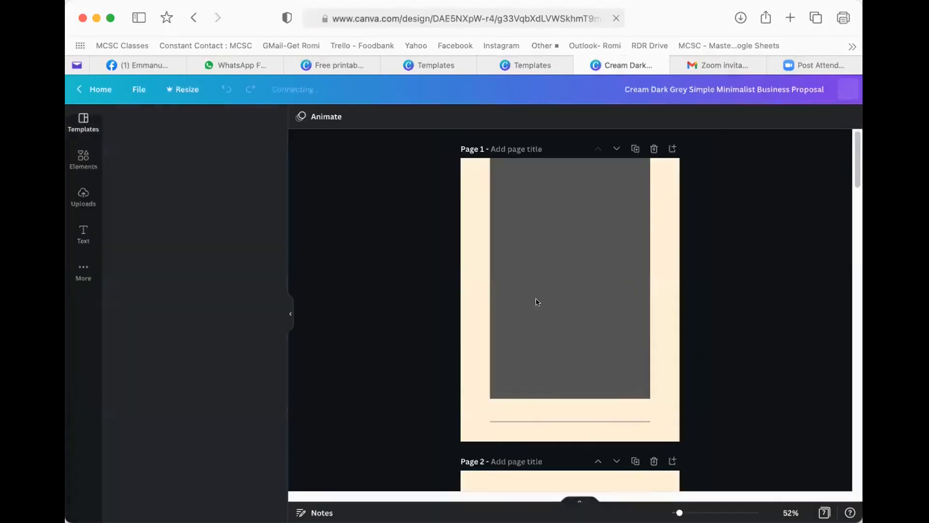
{"action": "scroll", "coordinate": [536, 299], "scroll_direction": "down", "scroll_amount": 3}
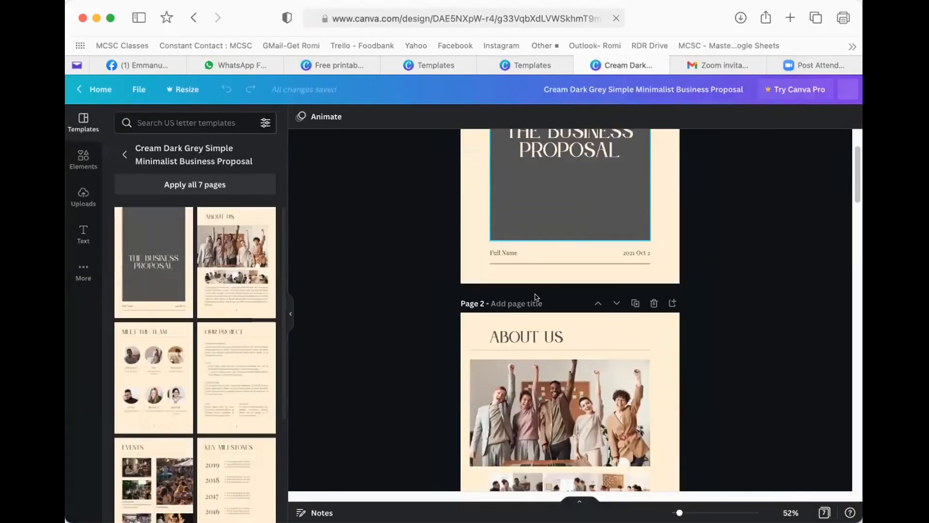
{"action": "scroll", "coordinate": [536, 297], "scroll_direction": "down", "scroll_amount": 5}
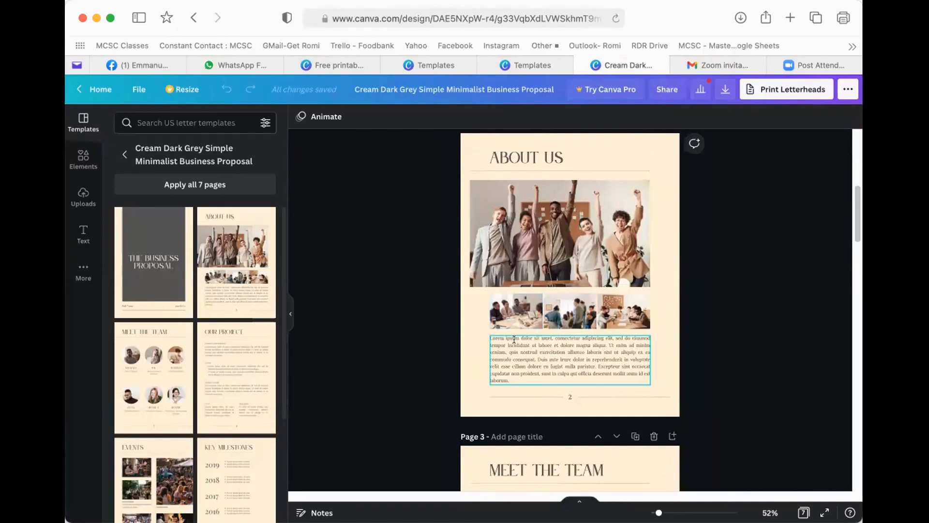
{"action": "scroll", "coordinate": [520, 334], "scroll_direction": "down", "scroll_amount": 4}
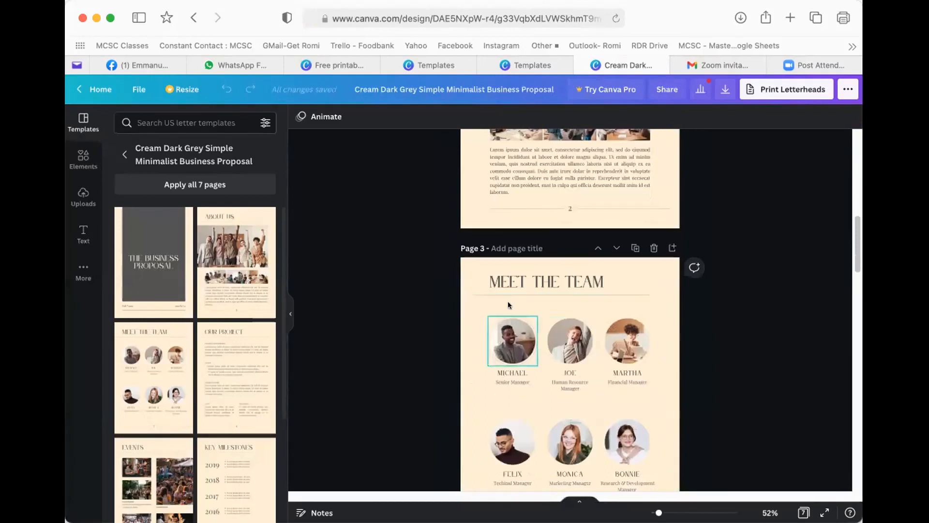
{"action": "scroll", "coordinate": [614, 334], "scroll_direction": "down", "scroll_amount": 4}
{"action": "scroll", "coordinate": [613, 337], "scroll_direction": "down", "scroll_amount": 3}
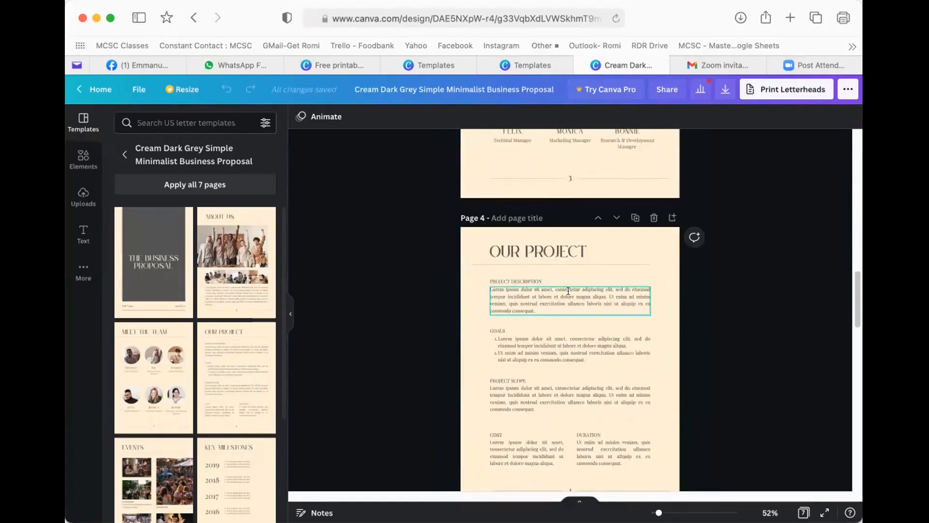
{"action": "scroll", "coordinate": [554, 328], "scroll_direction": "down", "scroll_amount": 2}
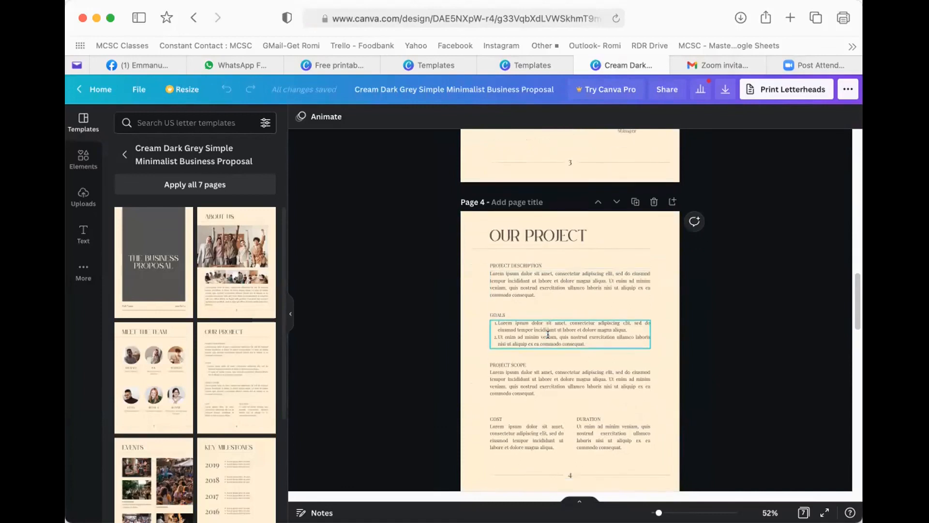
{"action": "scroll", "coordinate": [562, 328], "scroll_direction": "down", "scroll_amount": 1}
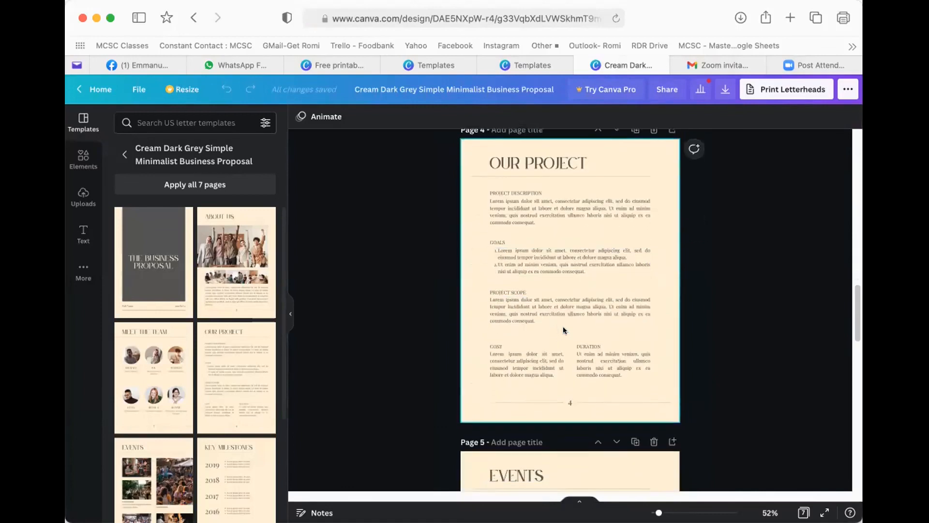
{"action": "scroll", "coordinate": [562, 326], "scroll_direction": "down", "scroll_amount": 1}
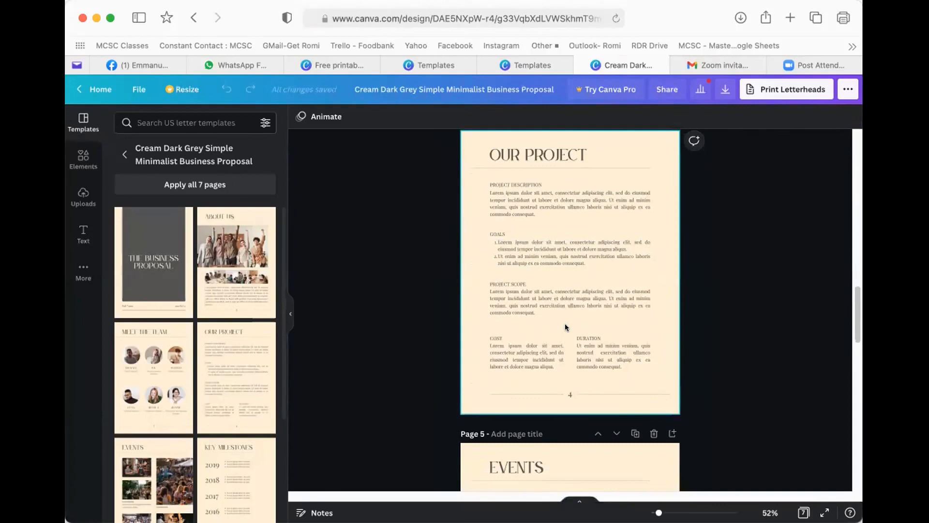
{"action": "scroll", "coordinate": [565, 324], "scroll_direction": "down", "scroll_amount": 2}
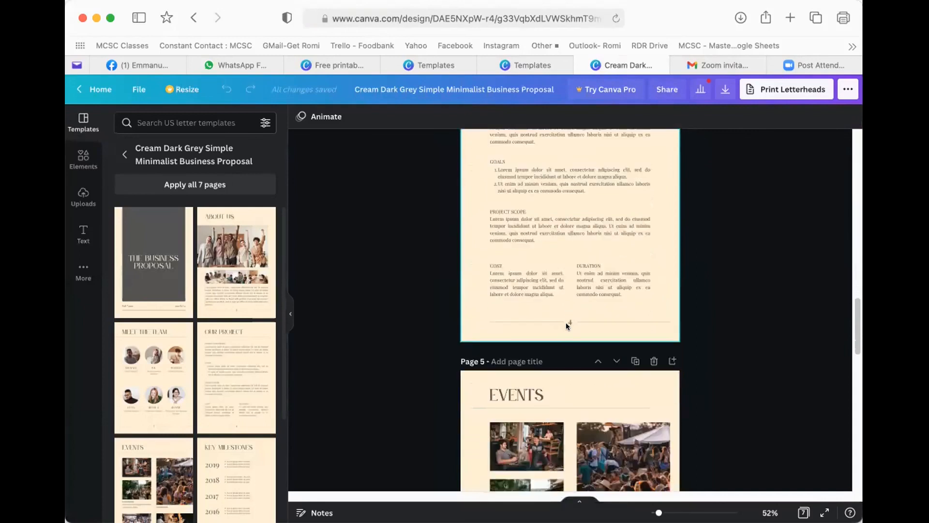
{"action": "scroll", "coordinate": [565, 322], "scroll_direction": "down", "scroll_amount": 3}
{"action": "scroll", "coordinate": [565, 321], "scroll_direction": "down", "scroll_amount": 2}
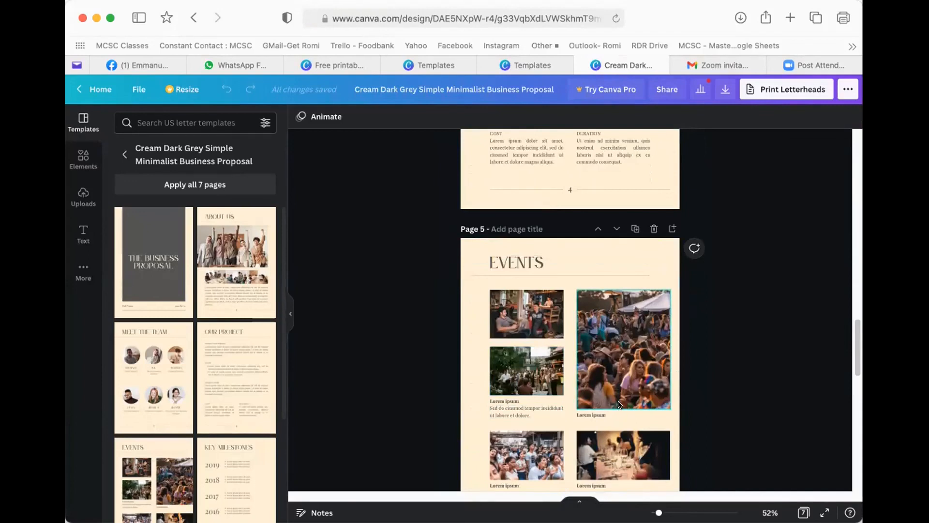
{"action": "scroll", "coordinate": [597, 392], "scroll_direction": "down", "scroll_amount": 7}
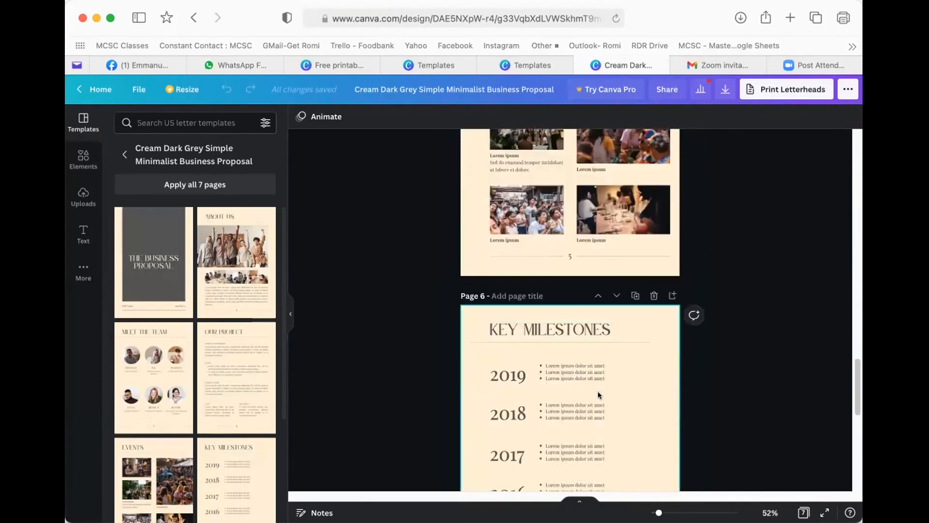
{"action": "scroll", "coordinate": [598, 395], "scroll_direction": "down", "scroll_amount": 1}
{"action": "scroll", "coordinate": [620, 395], "scroll_direction": "down", "scroll_amount": 3}
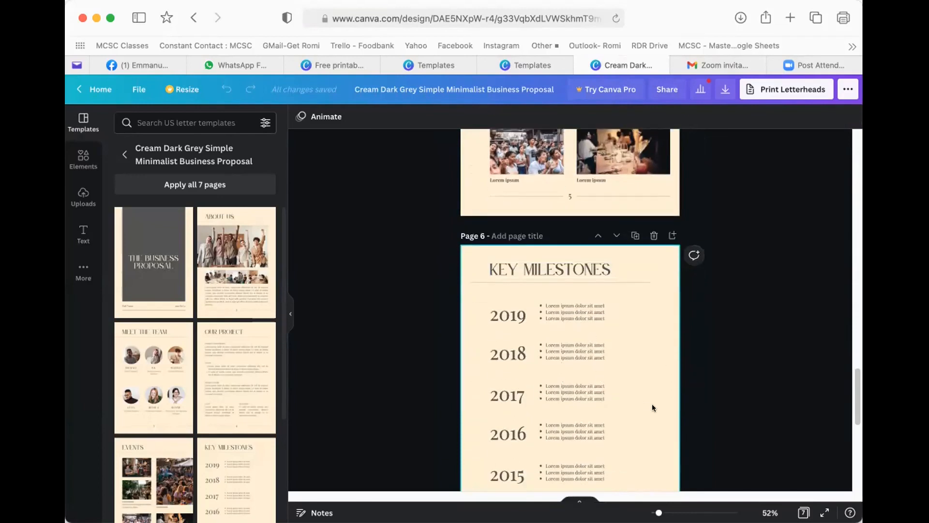
{"action": "scroll", "coordinate": [640, 400], "scroll_direction": "down", "scroll_amount": 3}
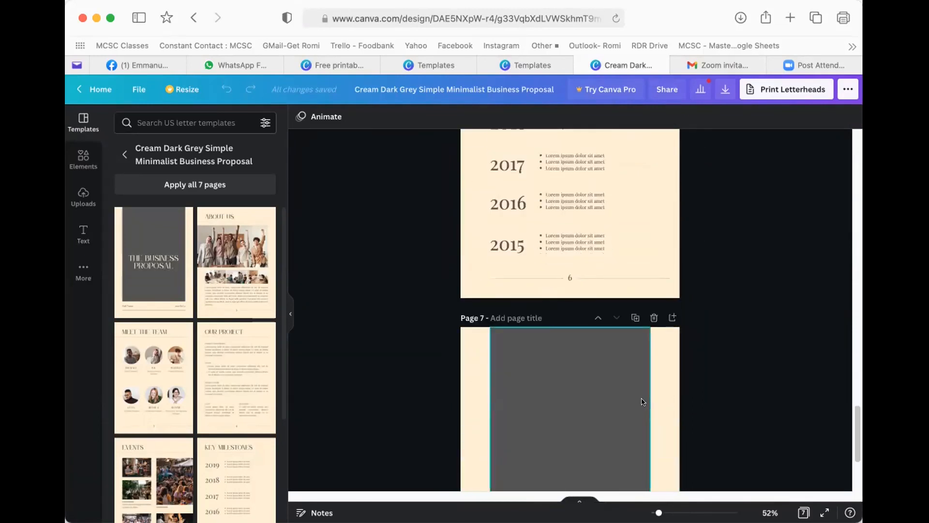
{"action": "scroll", "coordinate": [655, 397], "scroll_direction": "down", "scroll_amount": 4}
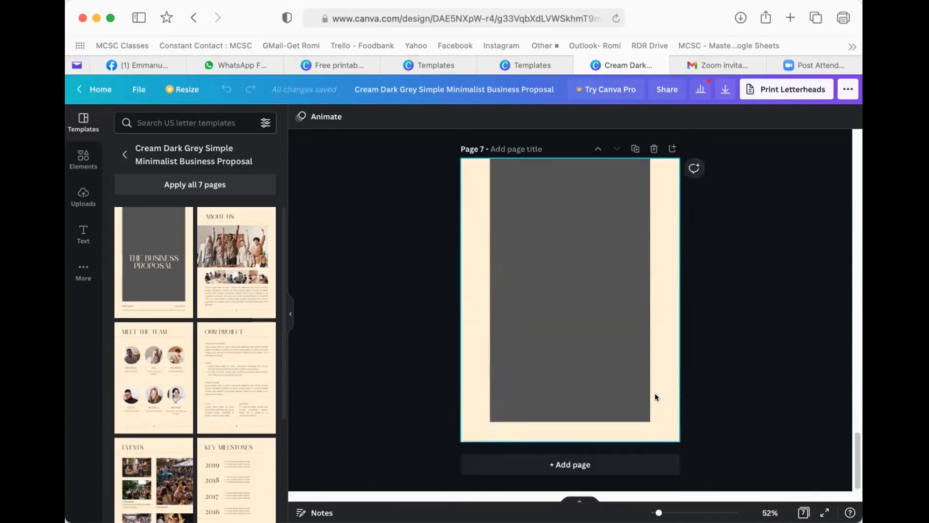
{"action": "scroll", "coordinate": [653, 393], "scroll_direction": "up", "scroll_amount": 10}
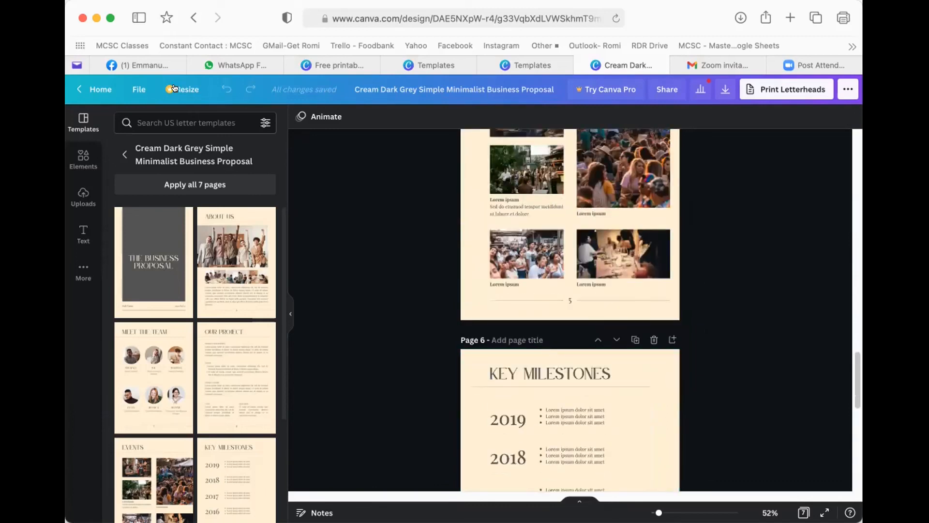
- Go from the proposal editor to the home page via File > Home, closing the extra Templates tab
{"action": "left_click", "coordinate": [134, 88]}
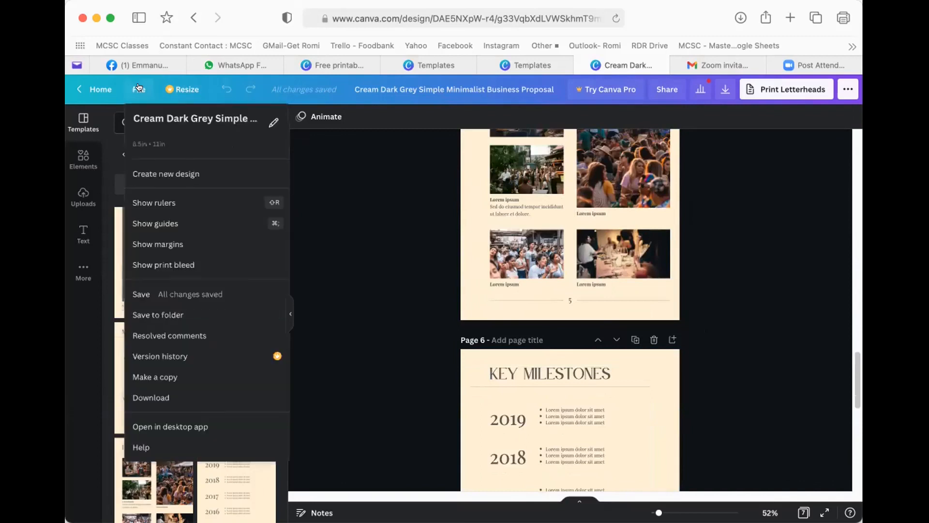
{"action": "left_click", "coordinate": [103, 88]}
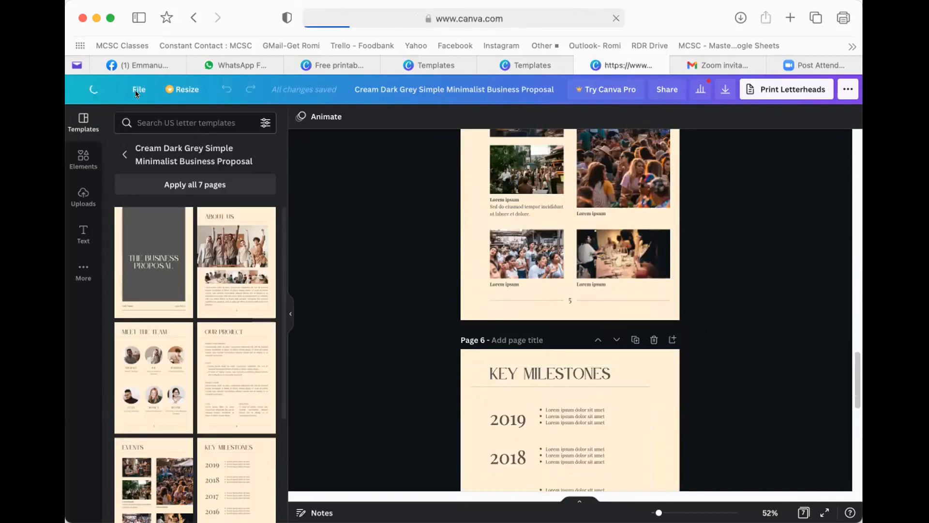
{"action": "left_click", "coordinate": [480, 61]}
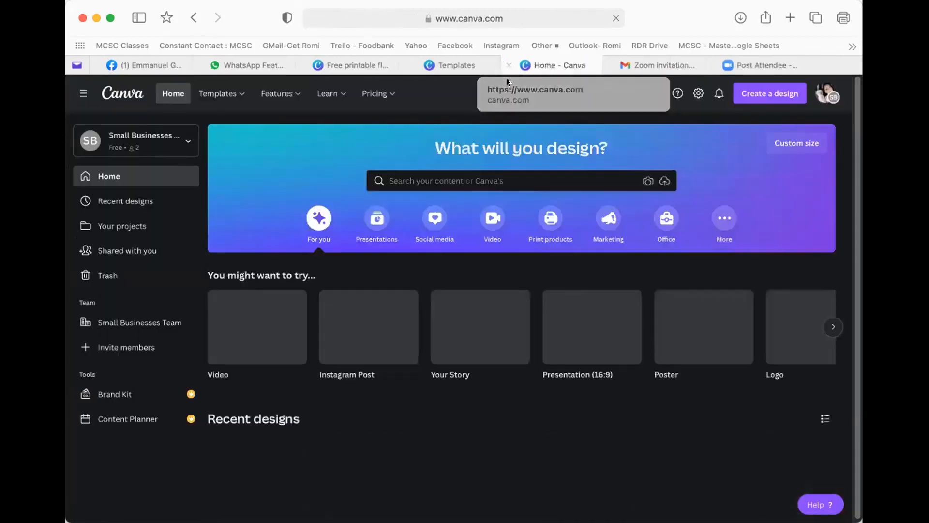
- Scroll through Recent designs, then show the Templates categories menu from the top bar
{"action": "scroll", "coordinate": [599, 327], "scroll_direction": "down", "scroll_amount": 2}
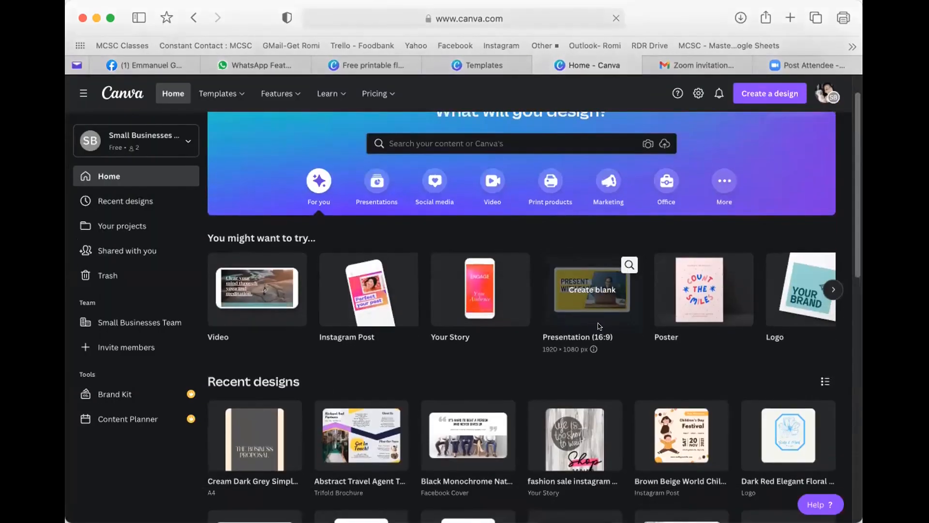
{"action": "scroll", "coordinate": [598, 327], "scroll_direction": "down", "scroll_amount": 10}
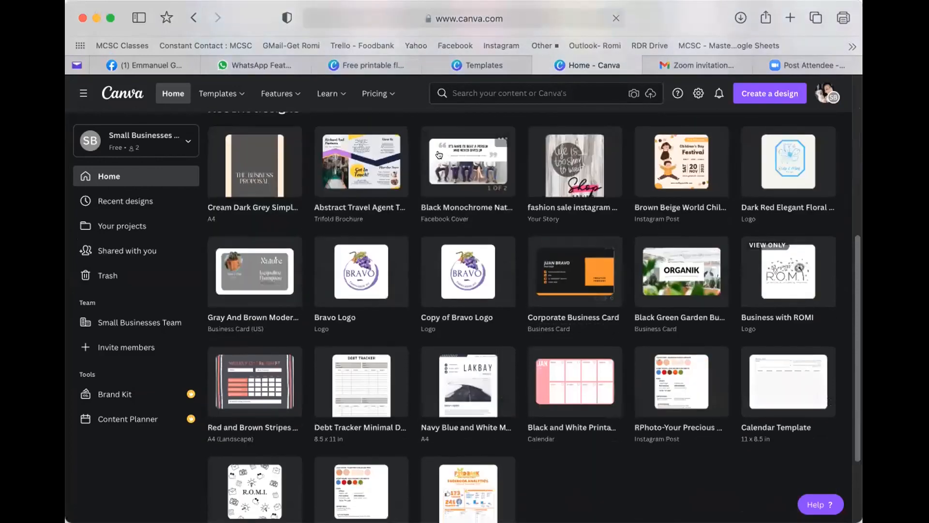
{"action": "scroll", "coordinate": [439, 155], "scroll_direction": "up", "scroll_amount": 10}
{"action": "mouse_move", "coordinate": [216, 90]}
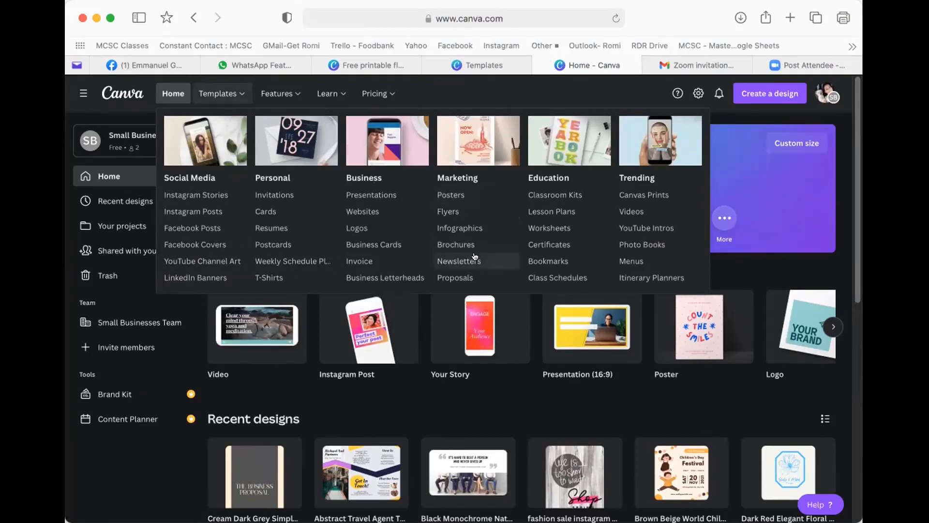
- Open the Business > Invoice category and scroll through its 1,353 invoice templates
{"action": "scroll", "coordinate": [459, 259], "scroll_direction": "down", "scroll_amount": 1}
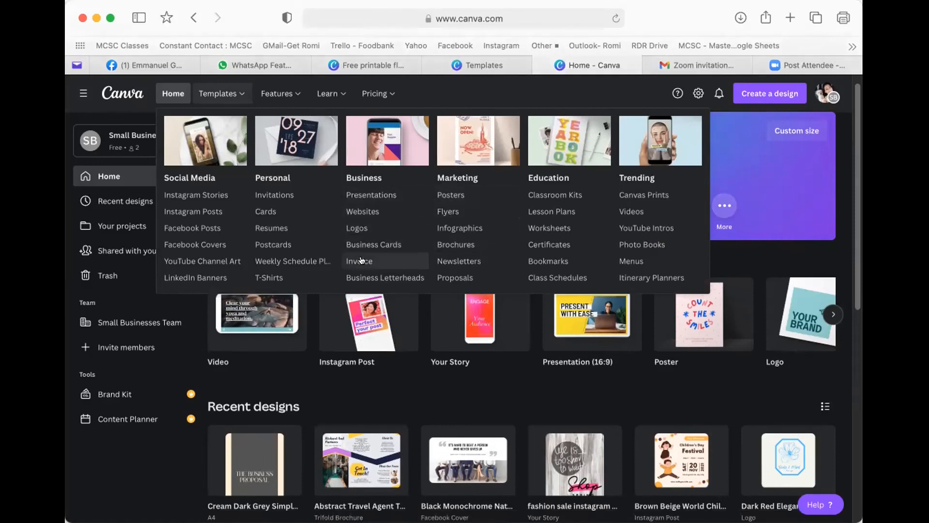
{"action": "left_click", "coordinate": [376, 261]}
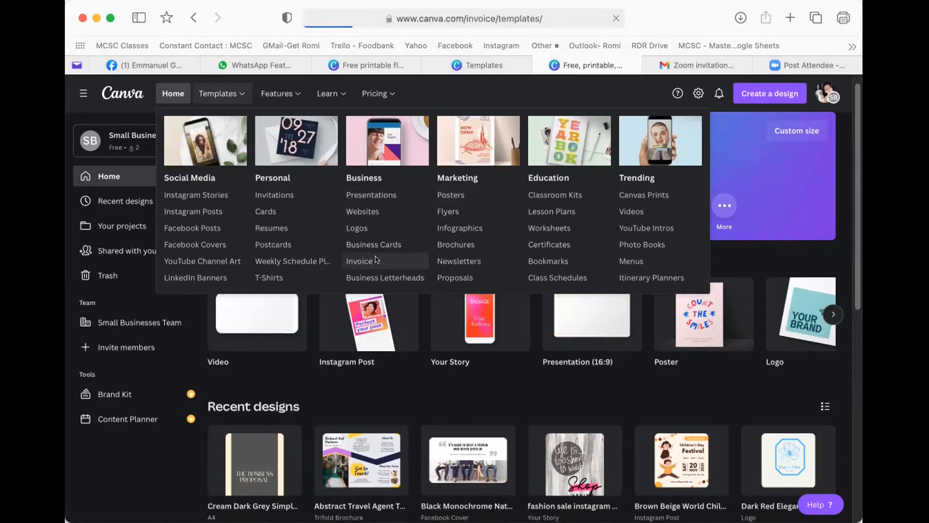
{"action": "scroll", "coordinate": [378, 260], "scroll_direction": "down", "scroll_amount": 3}
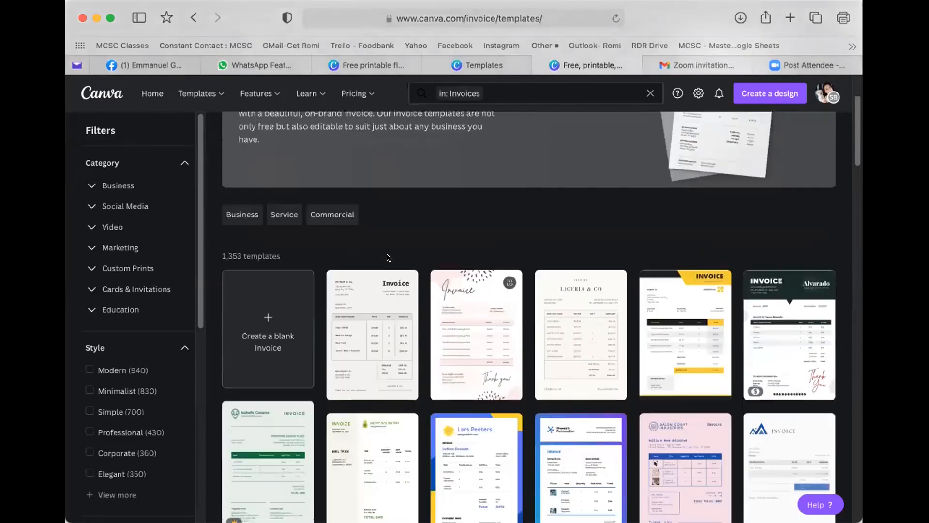
{"action": "scroll", "coordinate": [390, 257], "scroll_direction": "down", "scroll_amount": 1}
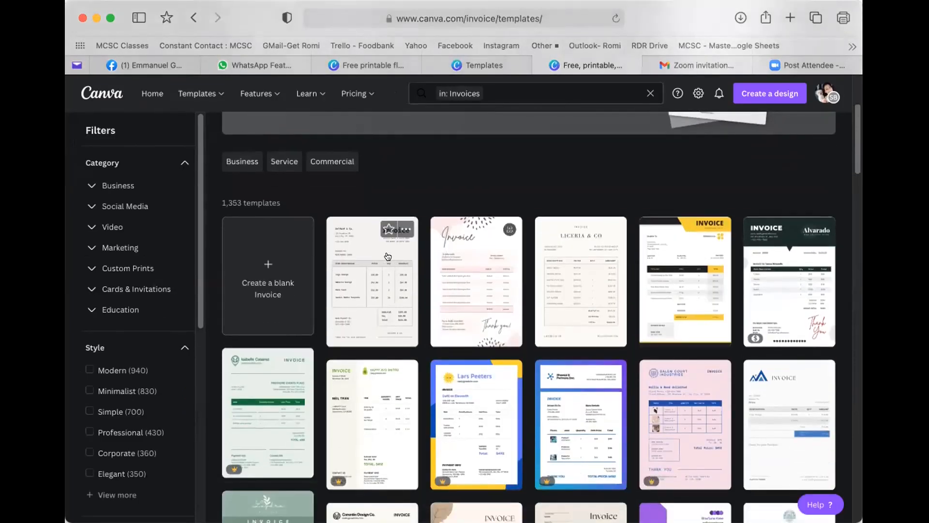
{"action": "scroll", "coordinate": [394, 256], "scroll_direction": "down", "scroll_amount": 1}
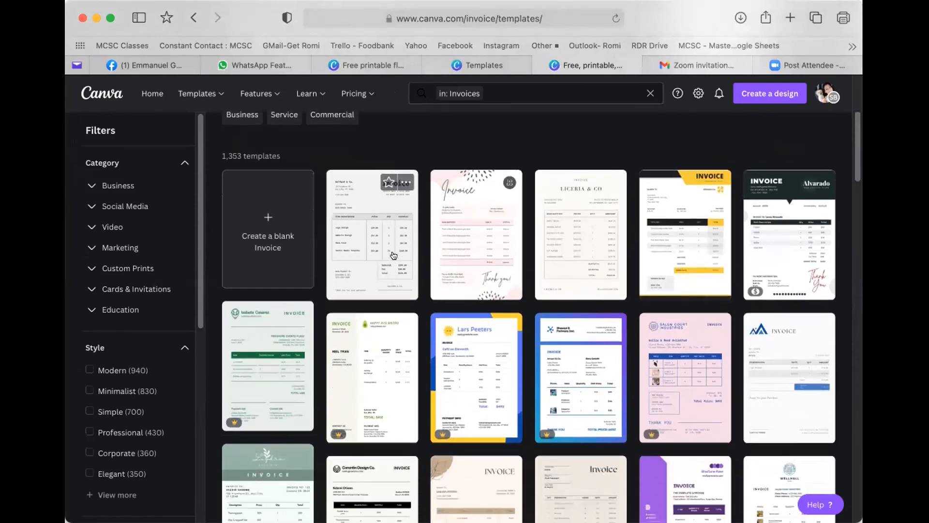
{"action": "scroll", "coordinate": [387, 258], "scroll_direction": "down", "scroll_amount": 2}
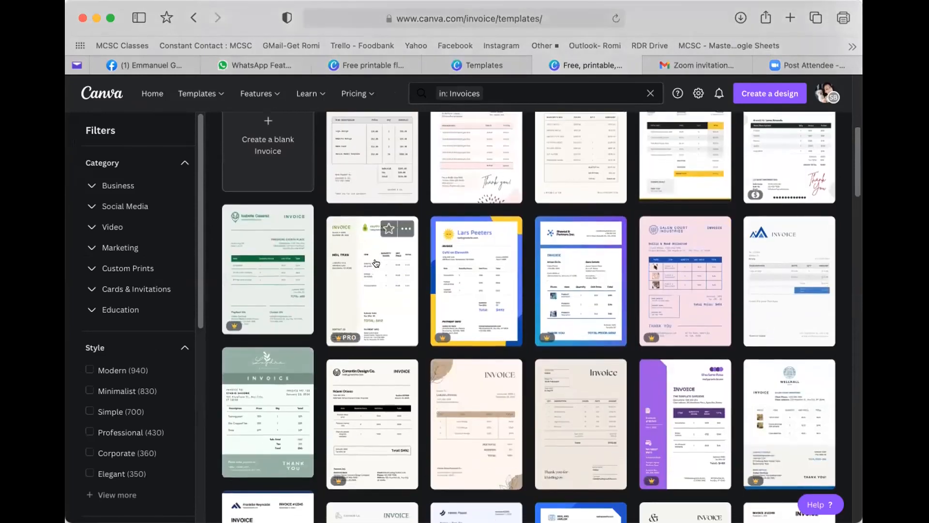
{"action": "scroll", "coordinate": [503, 299], "scroll_direction": "up", "scroll_amount": 1}
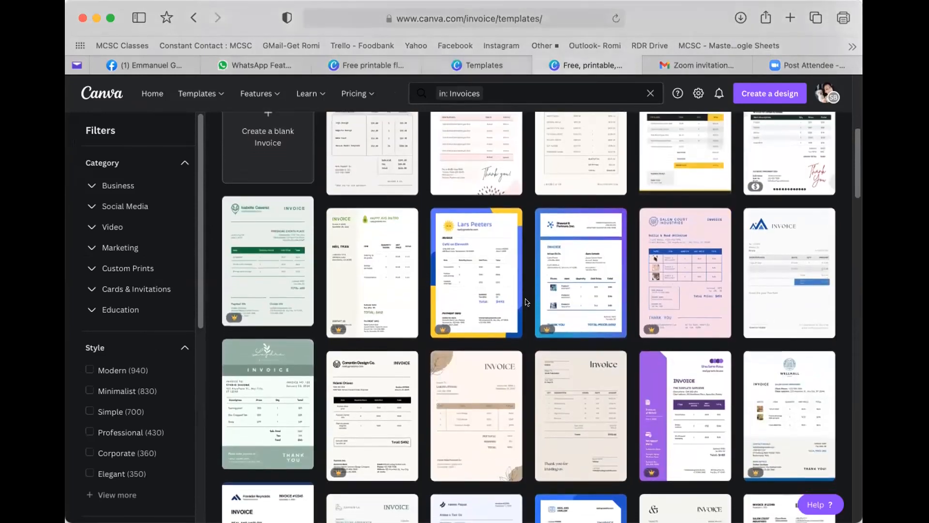
{"action": "scroll", "coordinate": [522, 302], "scroll_direction": "up", "scroll_amount": 2}
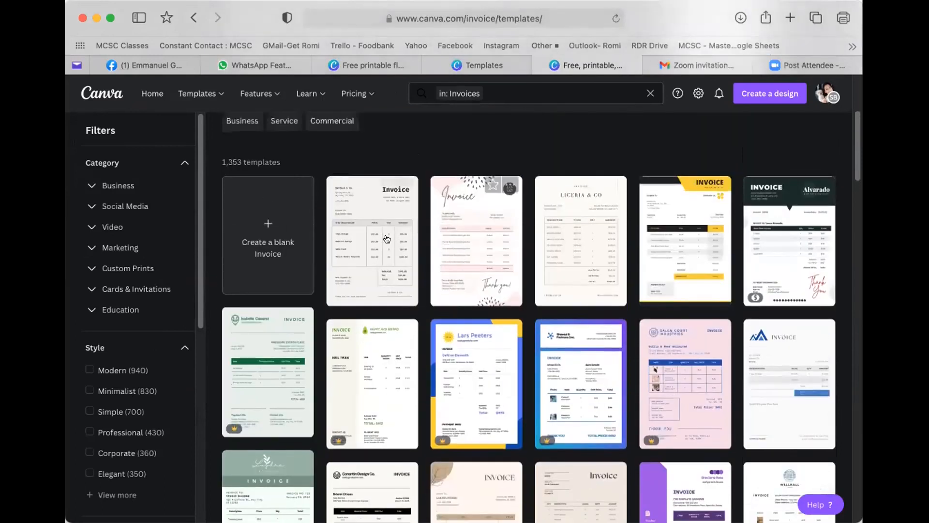
- Preview the Yellow and Black Typographic Invoice and customize it as an editable design
{"action": "left_click", "coordinate": [647, 246]}
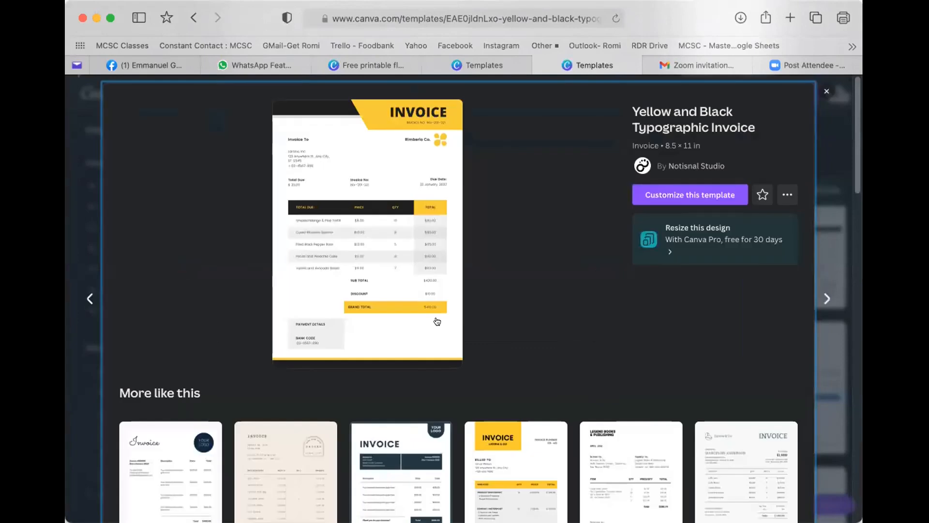
{"action": "left_click", "coordinate": [686, 194]}
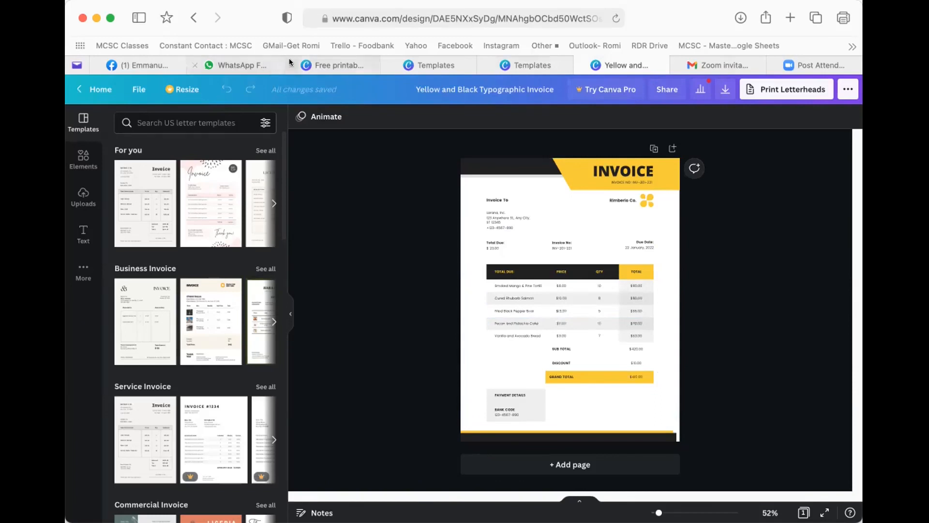
- Leave the yellow-and-black invoice editor for the home page through File > Home
{"action": "left_click", "coordinate": [131, 88]}
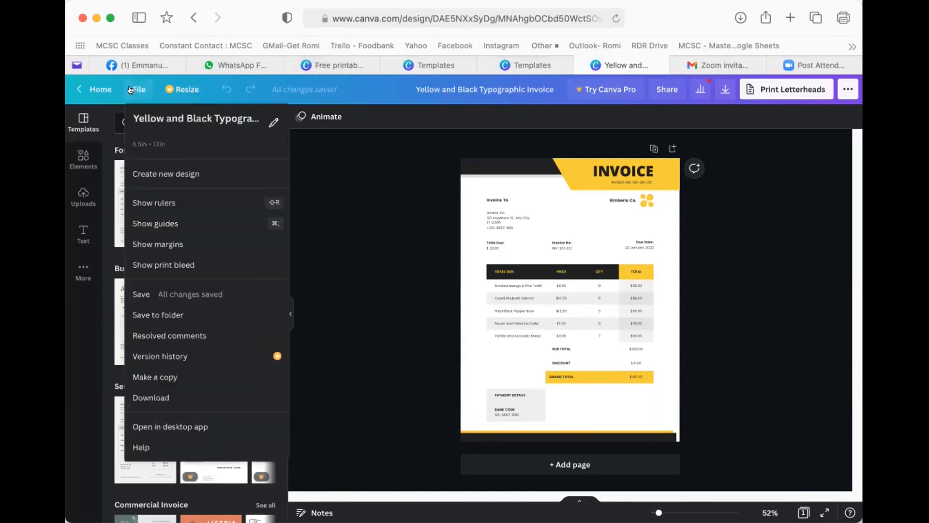
{"action": "left_click", "coordinate": [101, 88]}
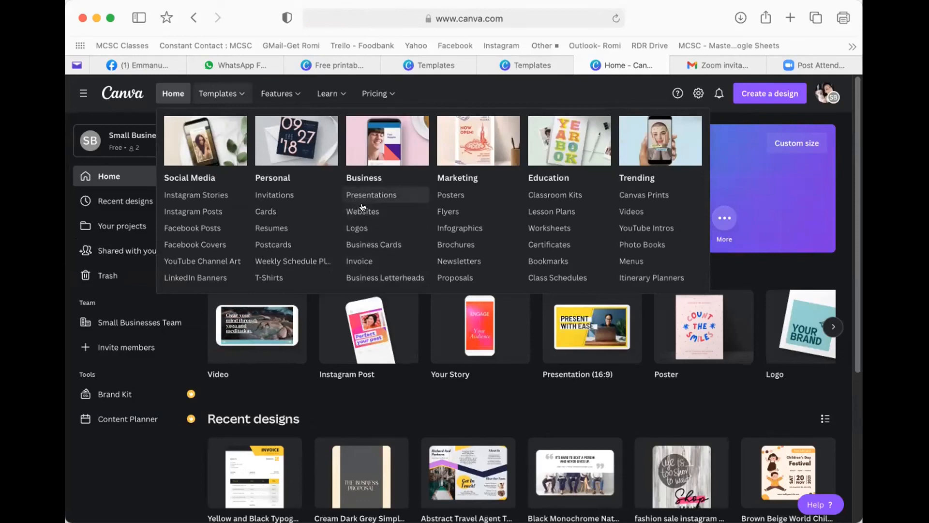
- Open Templates > Websites and scroll through website designs such as Online Class
{"action": "left_click", "coordinate": [360, 210]}
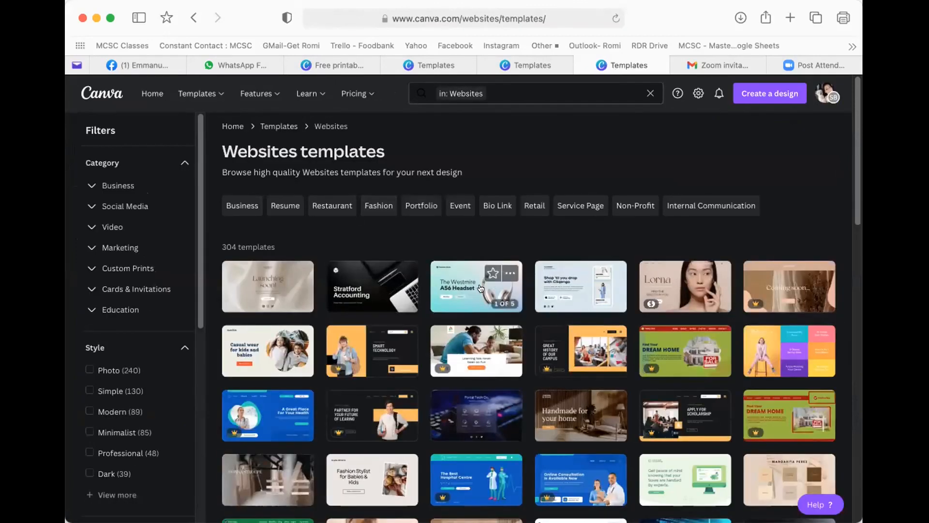
{"action": "scroll", "coordinate": [532, 303], "scroll_direction": "down", "scroll_amount": 1}
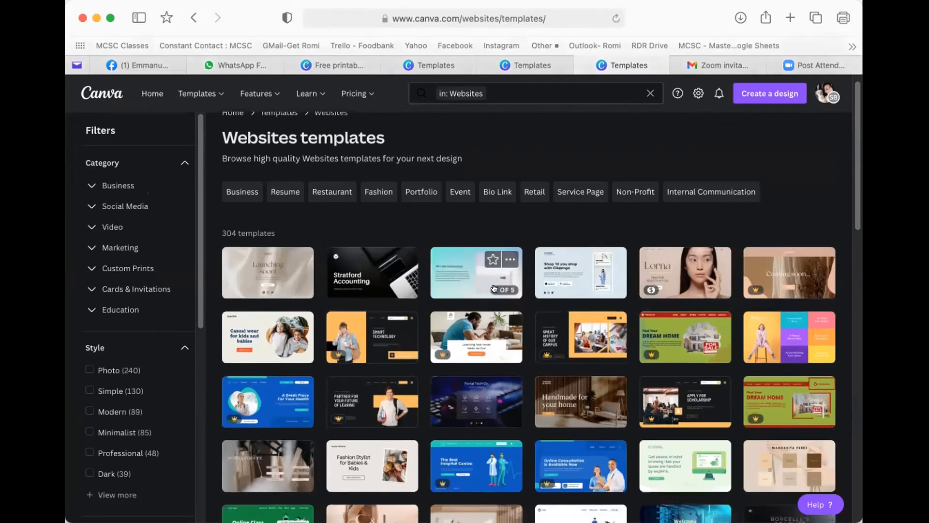
{"action": "scroll", "coordinate": [536, 304], "scroll_direction": "down", "scroll_amount": 5}
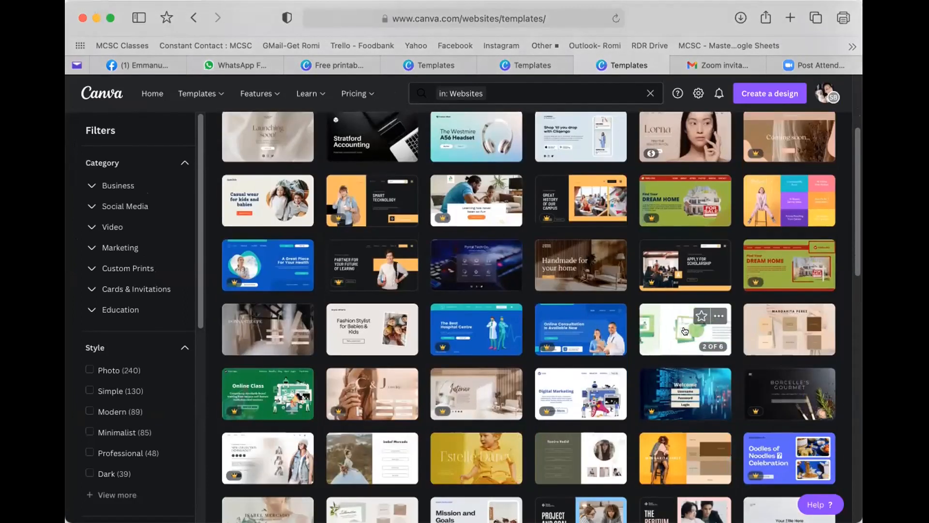
{"action": "scroll", "coordinate": [683, 331], "scroll_direction": "down", "scroll_amount": 1}
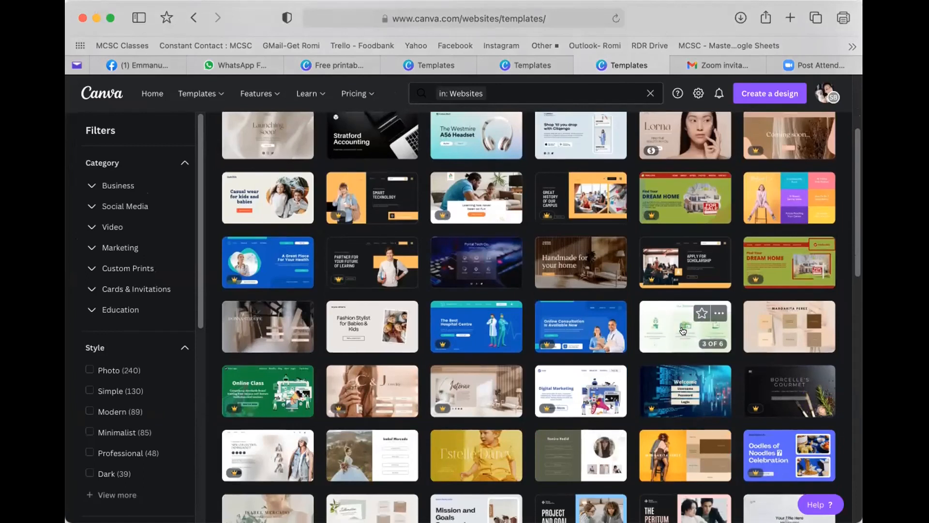
{"action": "scroll", "coordinate": [680, 314], "scroll_direction": "down", "scroll_amount": 3}
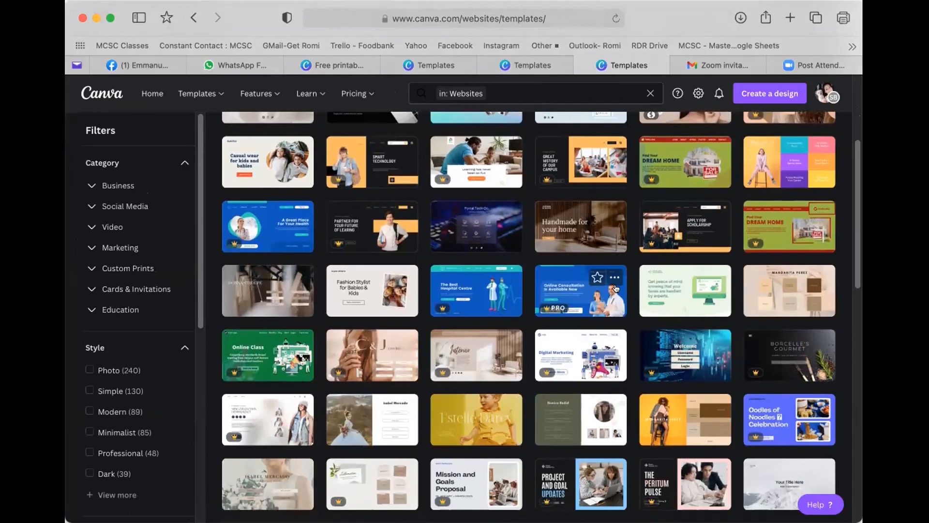
{"action": "scroll", "coordinate": [317, 369], "scroll_direction": "down", "scroll_amount": 5}
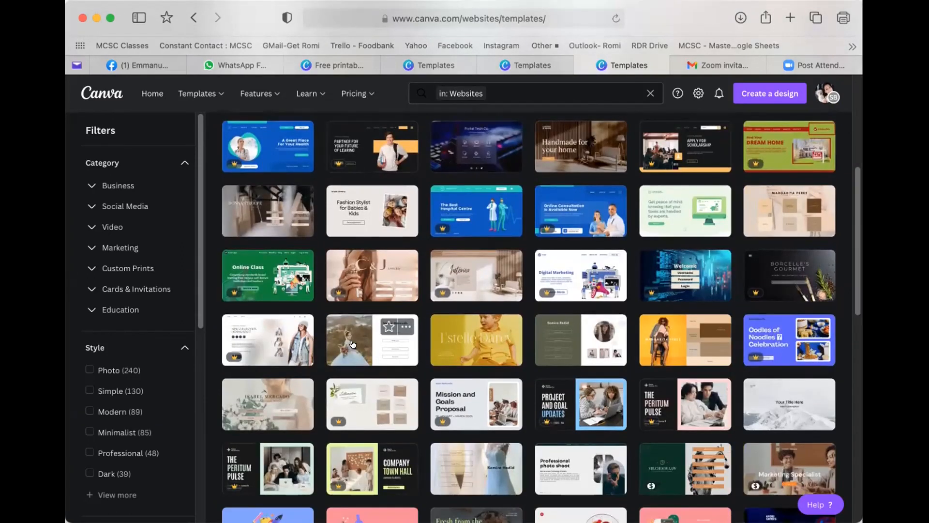
{"action": "scroll", "coordinate": [361, 342], "scroll_direction": "down", "scroll_amount": 1}
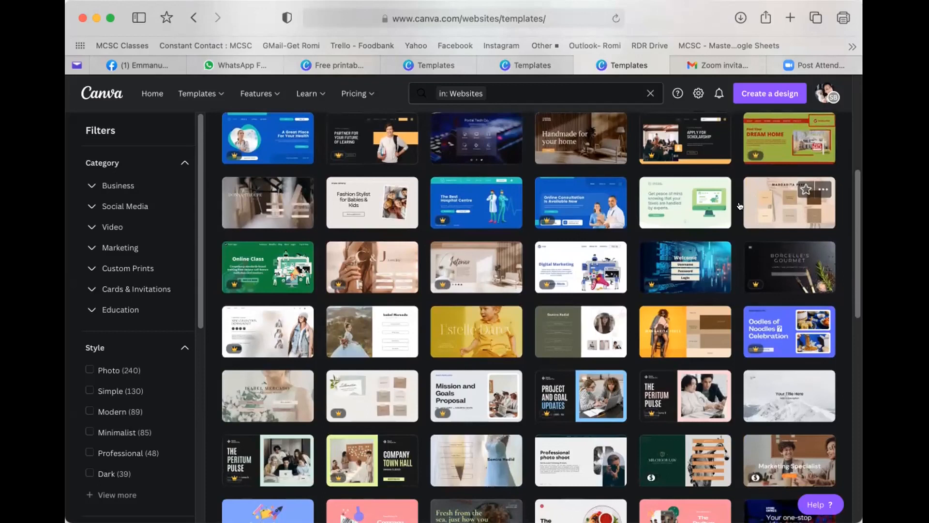
- Preview the Green Illustrative Accounting Service Website template (1366 × 768 px) and browse its similar designs
{"action": "left_click", "coordinate": [680, 203]}
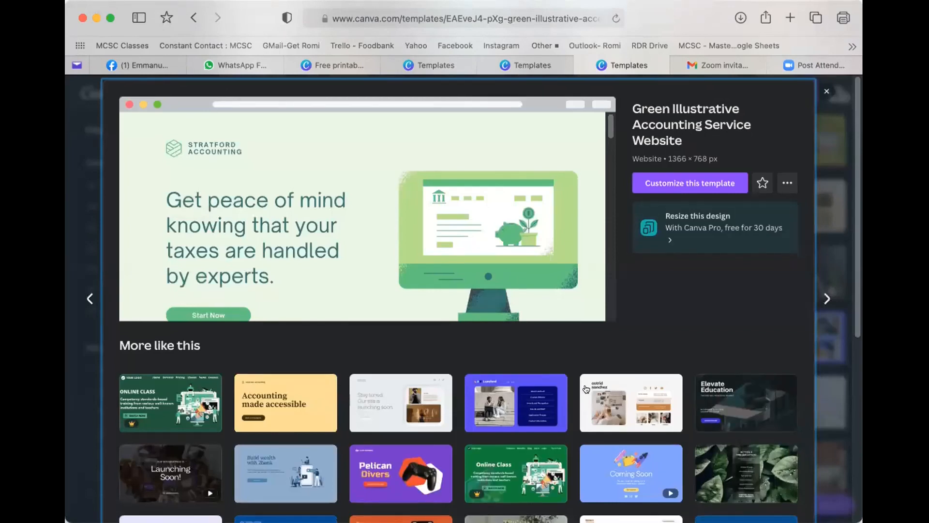
{"action": "scroll", "coordinate": [586, 384], "scroll_direction": "down", "scroll_amount": 3}
{"action": "scroll", "coordinate": [586, 385], "scroll_direction": "down", "scroll_amount": 1}
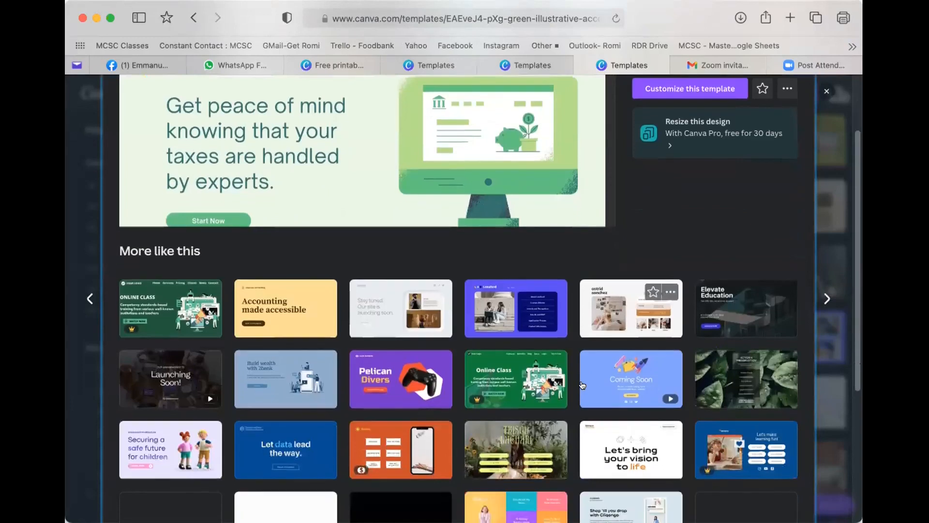
{"action": "scroll", "coordinate": [573, 384], "scroll_direction": "down", "scroll_amount": 1}
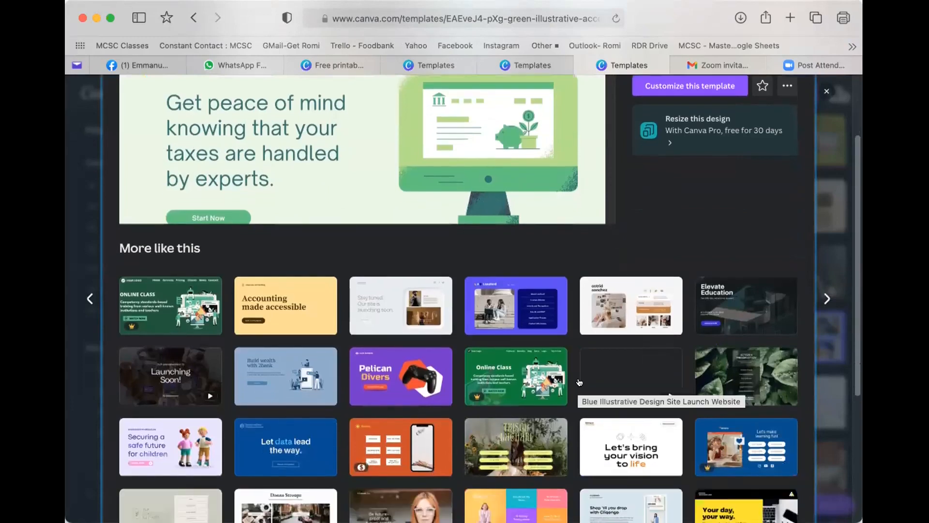
{"action": "scroll", "coordinate": [581, 377], "scroll_direction": "down", "scroll_amount": 1}
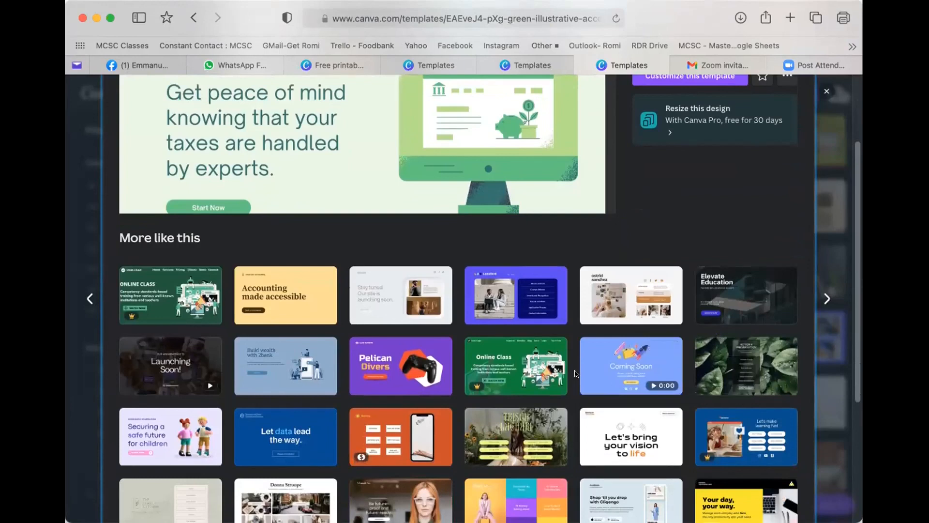
{"action": "scroll", "coordinate": [575, 376], "scroll_direction": "down", "scroll_amount": 1}
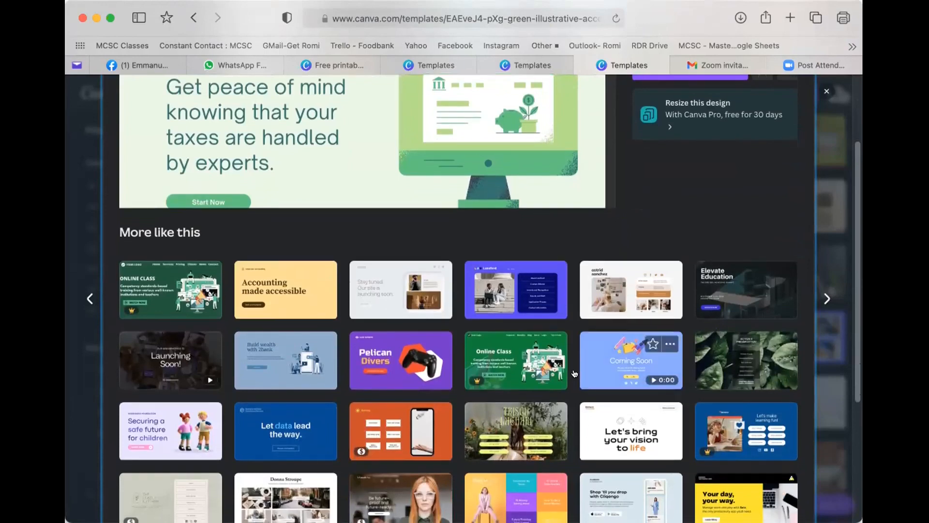
{"action": "scroll", "coordinate": [577, 368], "scroll_direction": "down", "scroll_amount": 2}
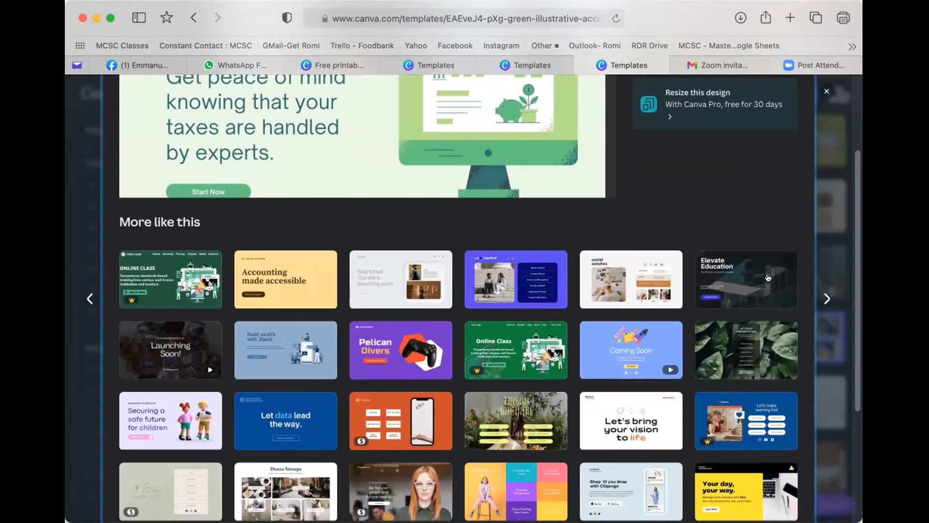
- Preview the Elevate Education website template and try customizing it
{"action": "left_click", "coordinate": [728, 272]}
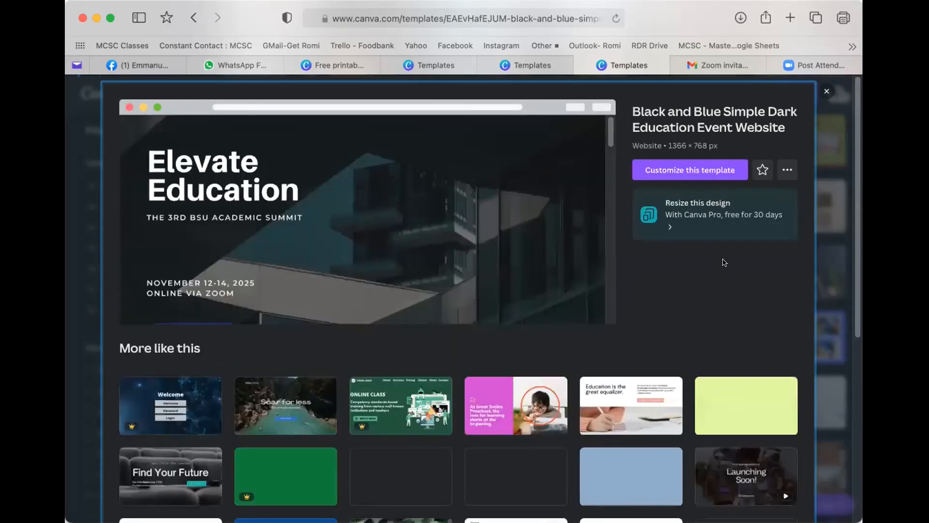
{"action": "left_click", "coordinate": [674, 172]}
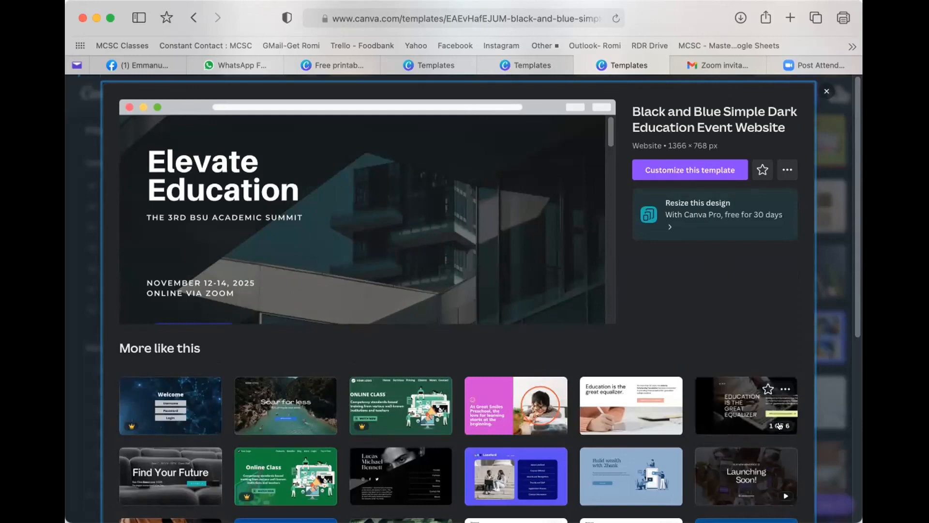
{"action": "mouse_move", "coordinate": [296, 418]}
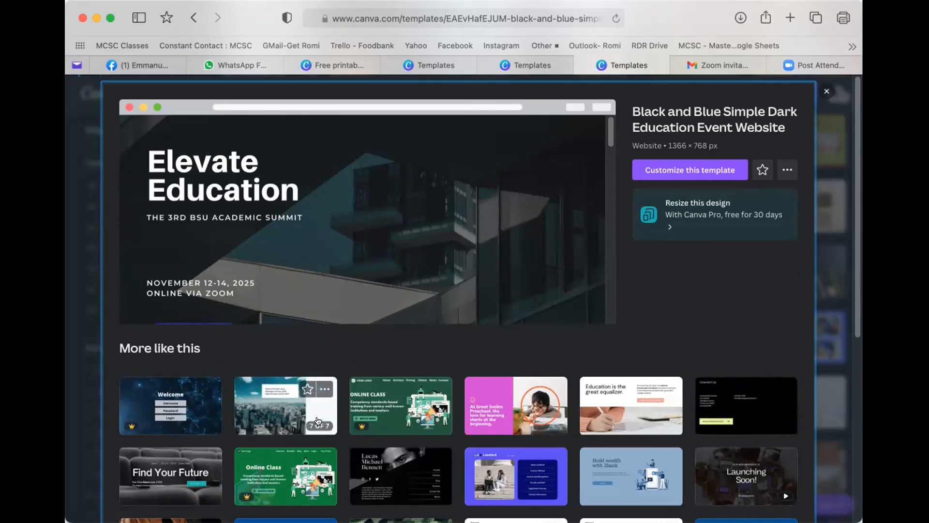
- Choose another education template from More like this and open it as a new design
{"action": "scroll", "coordinate": [339, 412], "scroll_direction": "down", "scroll_amount": 5}
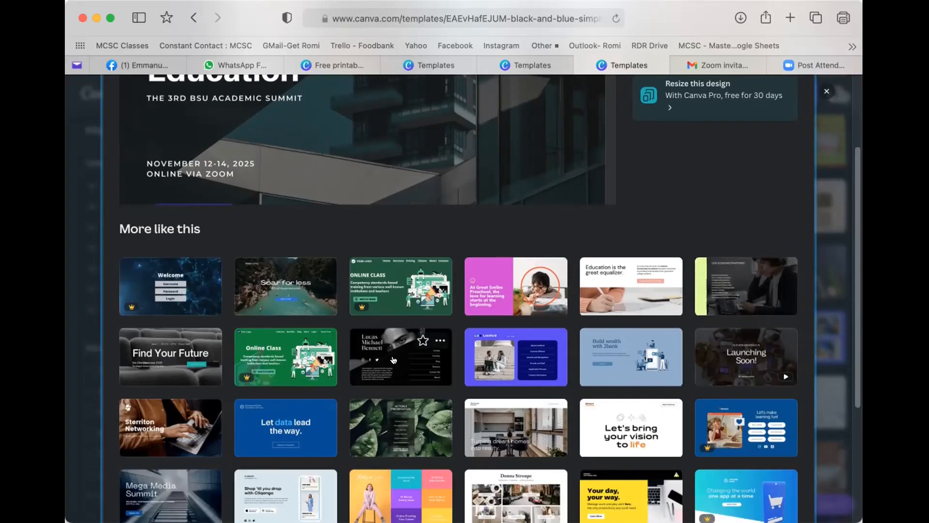
{"action": "scroll", "coordinate": [405, 358], "scroll_direction": "down", "scroll_amount": 1}
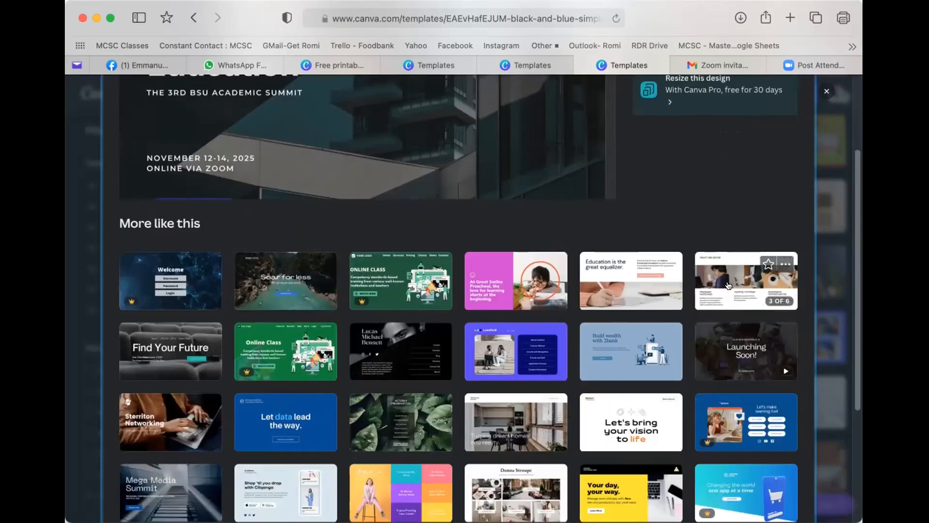
{"action": "left_click", "coordinate": [741, 286]}
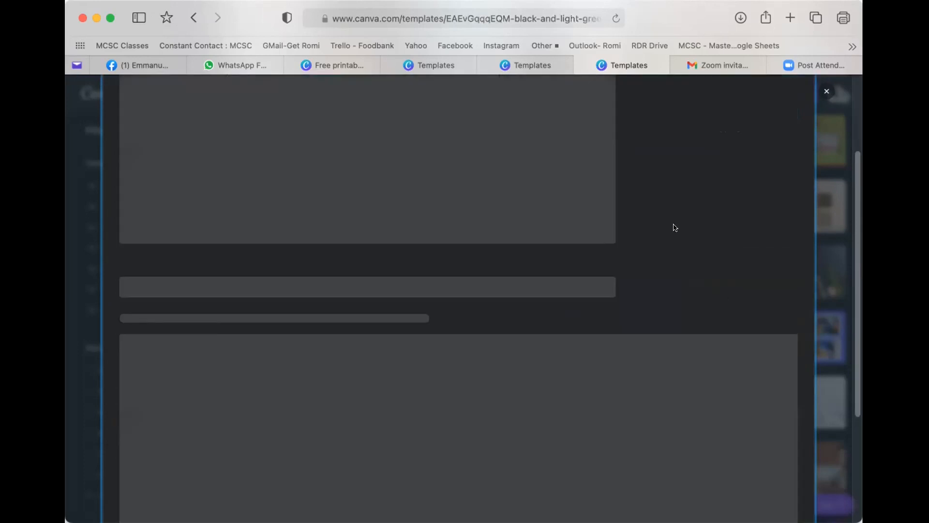
{"action": "left_click", "coordinate": [674, 185]}
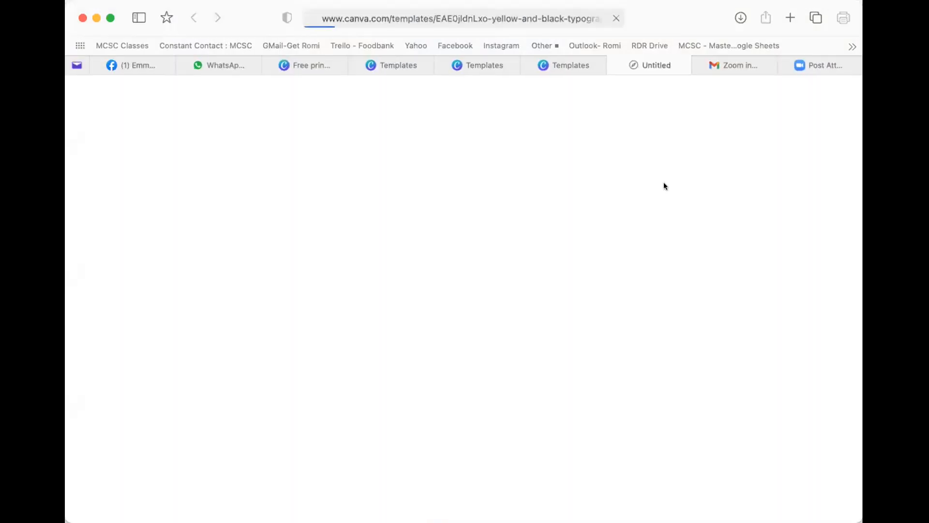
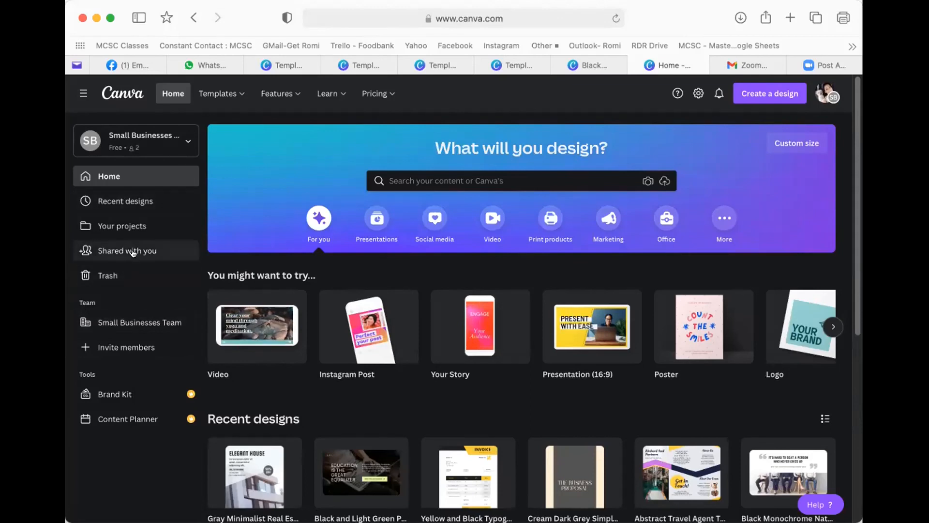
- Open the Shared with you page from the Canva home sidebar
{"action": "left_click", "coordinate": [108, 249]}
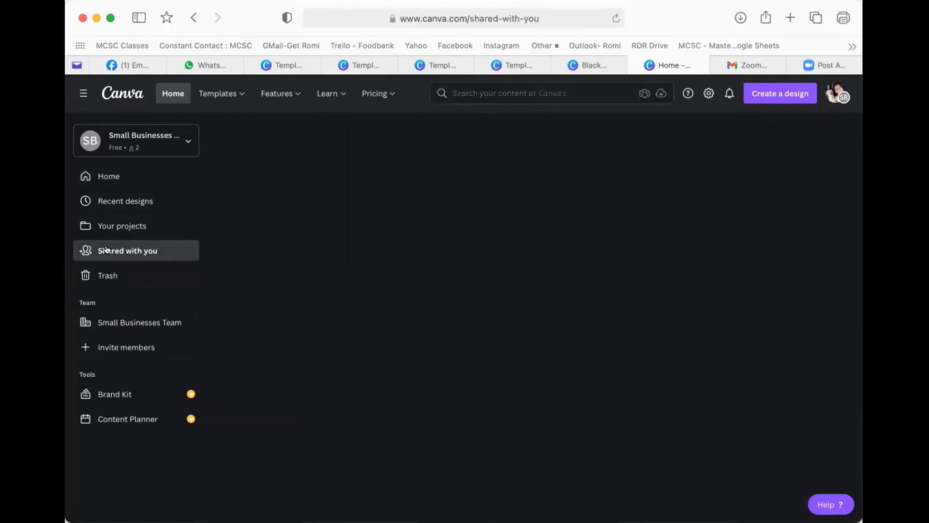
- Check the available teams, then go to Account settings through the profile avatar menu
{"action": "mouse_move", "coordinate": [361, 209]}
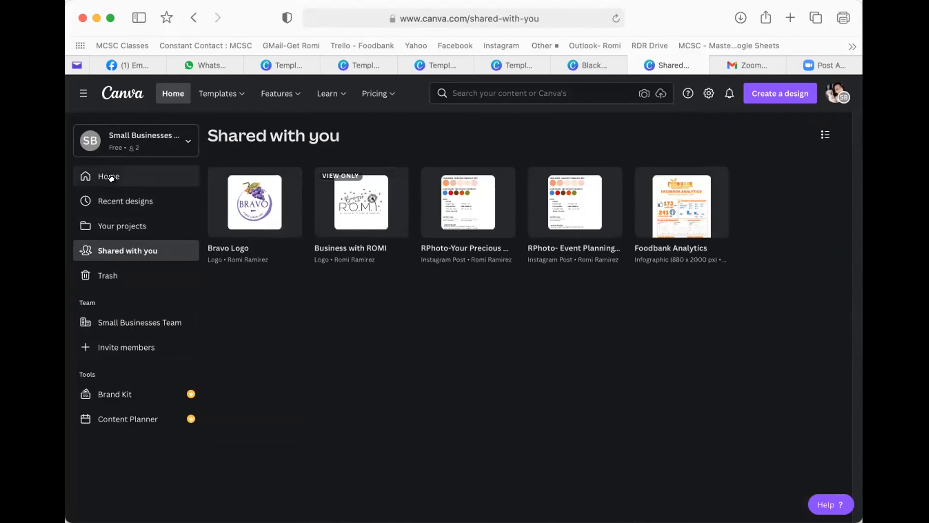
{"action": "left_click", "coordinate": [156, 141]}
{"action": "left_click", "coordinate": [155, 140]}
{"action": "left_click", "coordinate": [157, 141]}
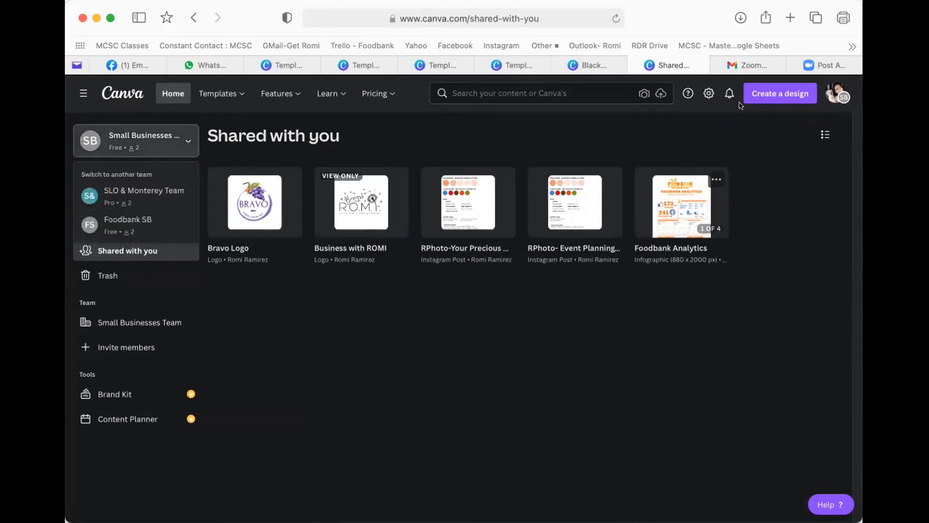
{"action": "left_click", "coordinate": [838, 90]}
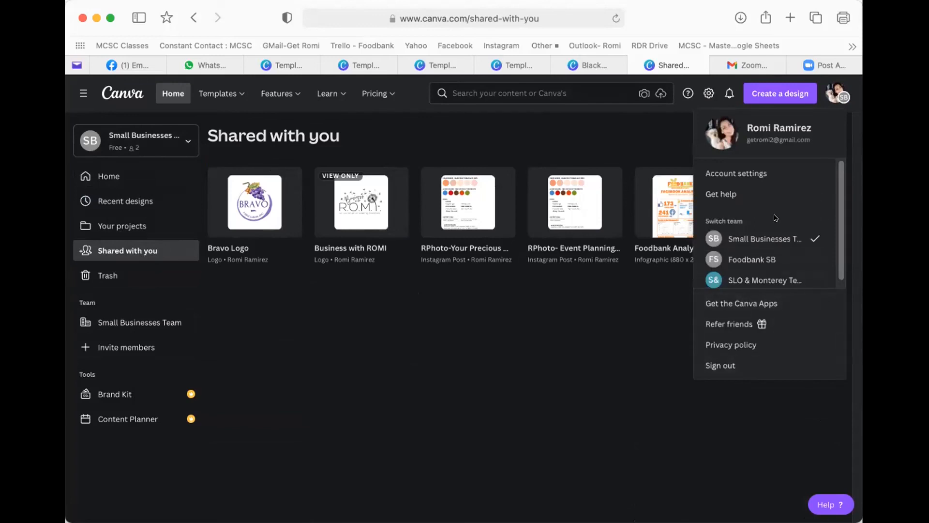
{"action": "left_click", "coordinate": [733, 173]}
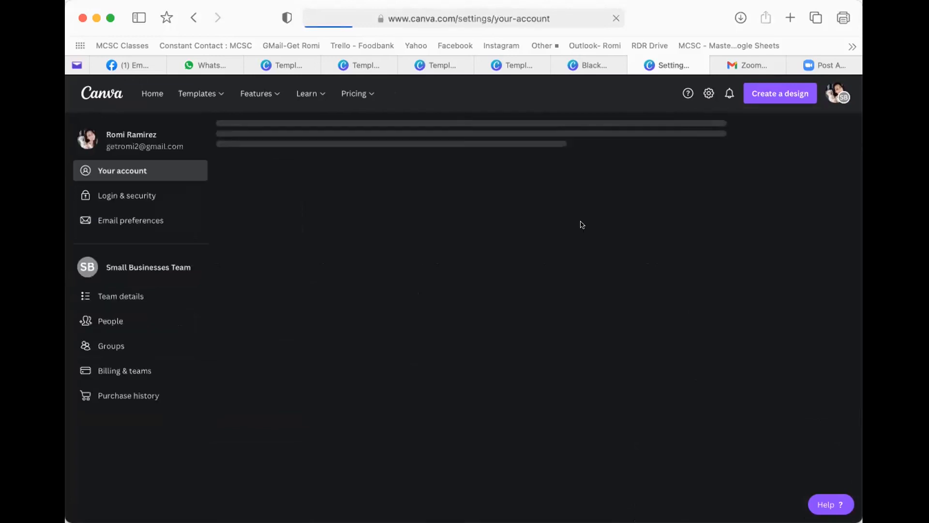
{"action": "left_click", "coordinate": [120, 298]}
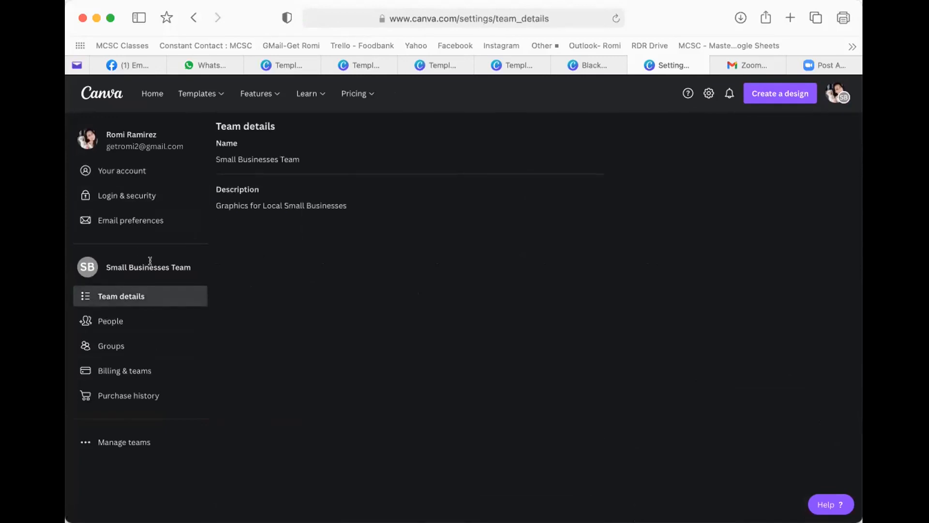
{"action": "left_click", "coordinate": [107, 449]}
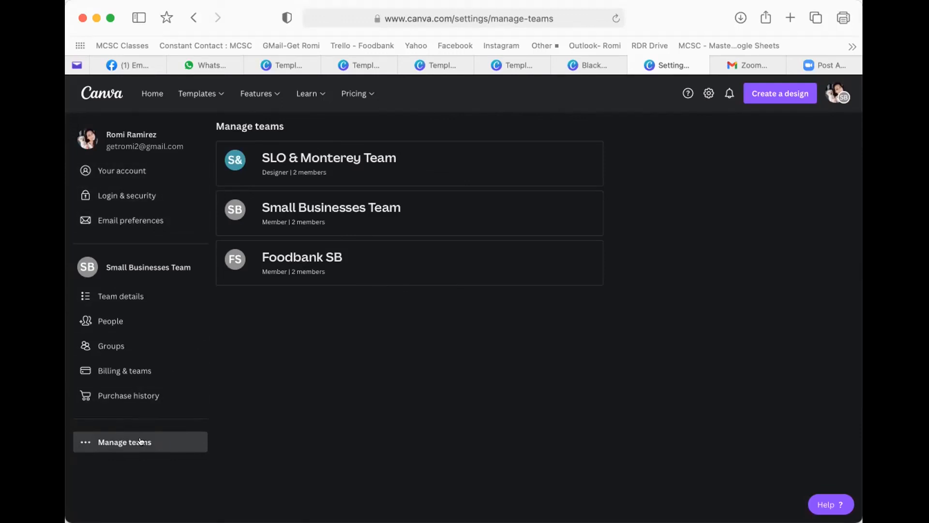
{"action": "left_click", "coordinate": [110, 344]}
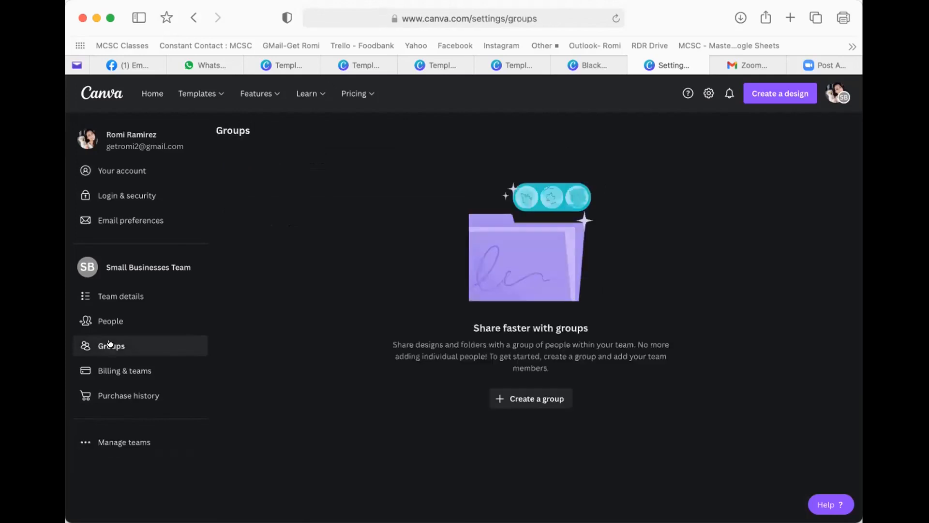
{"action": "left_click", "coordinate": [122, 295]}
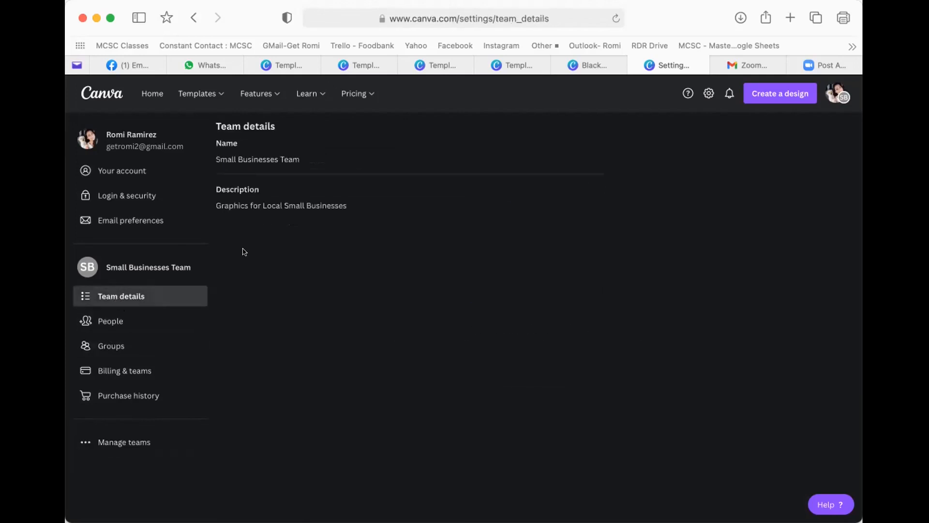
{"action": "left_click", "coordinate": [120, 321]}
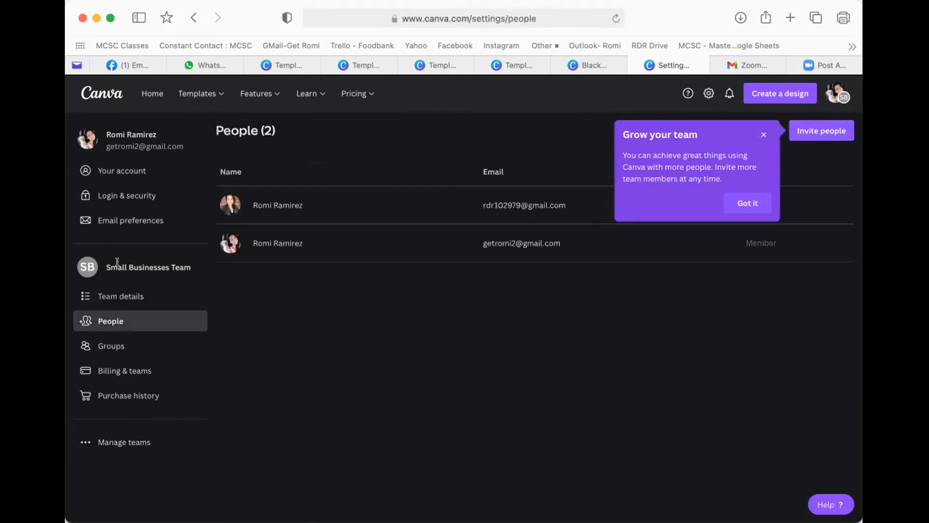
{"action": "left_click", "coordinate": [123, 198]}
{"action": "left_click", "coordinate": [122, 173]}
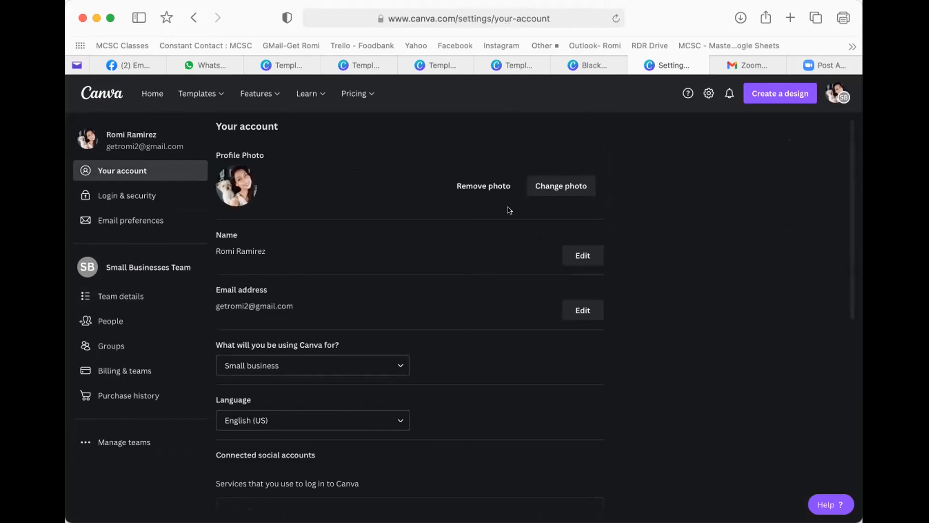
{"action": "left_click", "coordinate": [831, 95]}
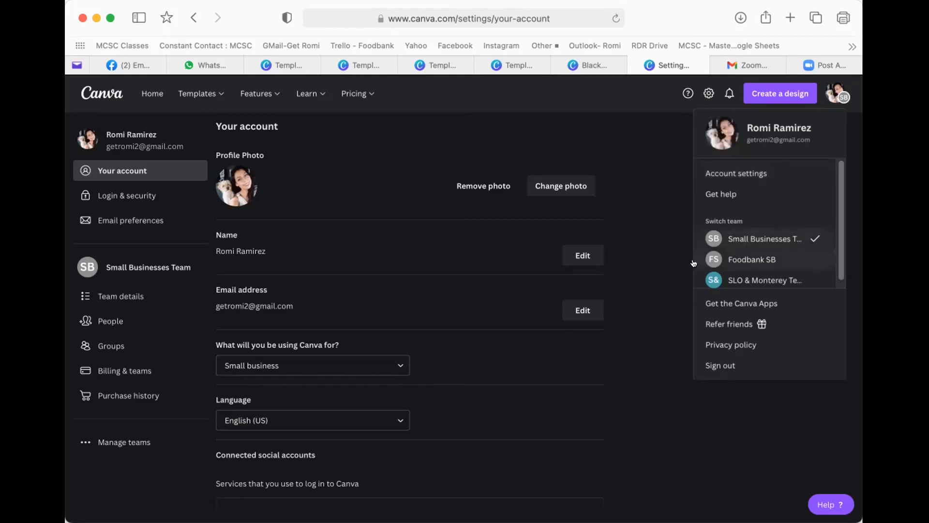
{"action": "left_click", "coordinate": [657, 196]}
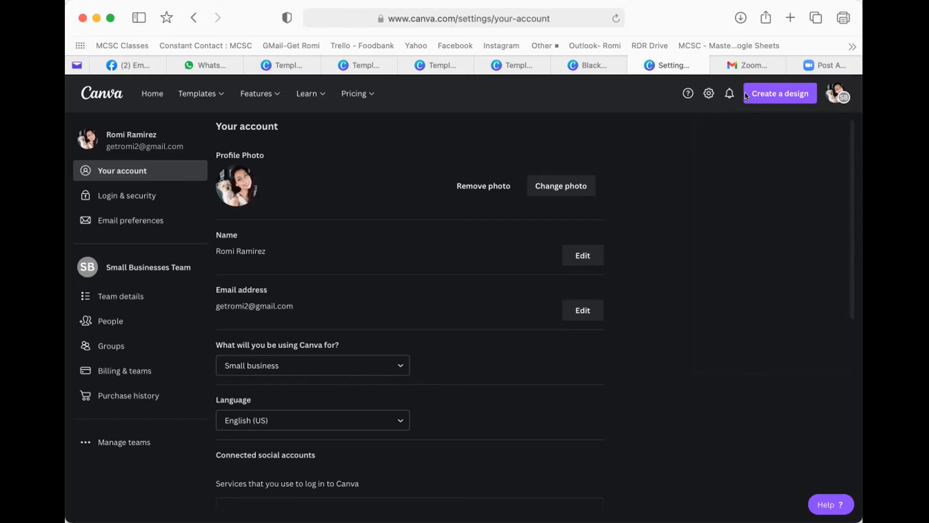
- Return to Home and open the Dark Red Elegant Floral spa logo from Recent designs
{"action": "left_click", "coordinate": [152, 94]}
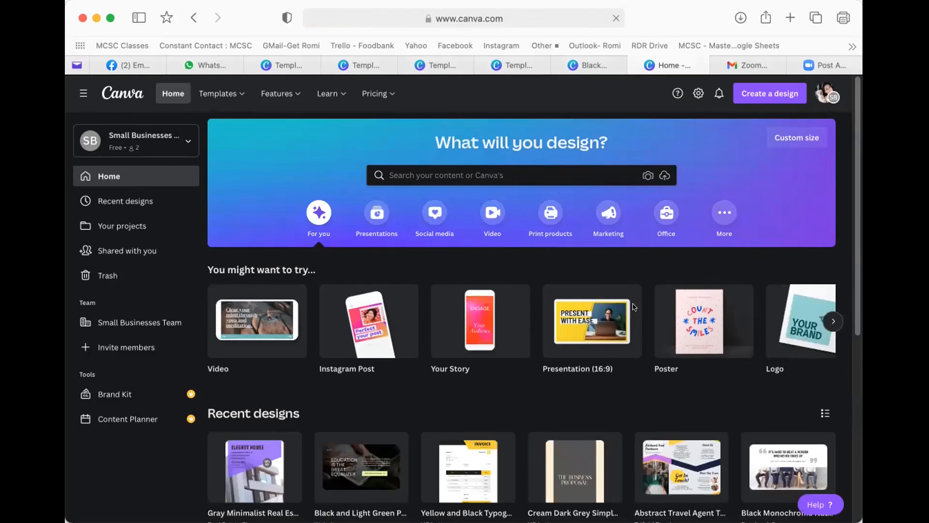
{"action": "scroll", "coordinate": [633, 305], "scroll_direction": "down", "scroll_amount": 3}
{"action": "scroll", "coordinate": [632, 305], "scroll_direction": "up", "scroll_amount": 3}
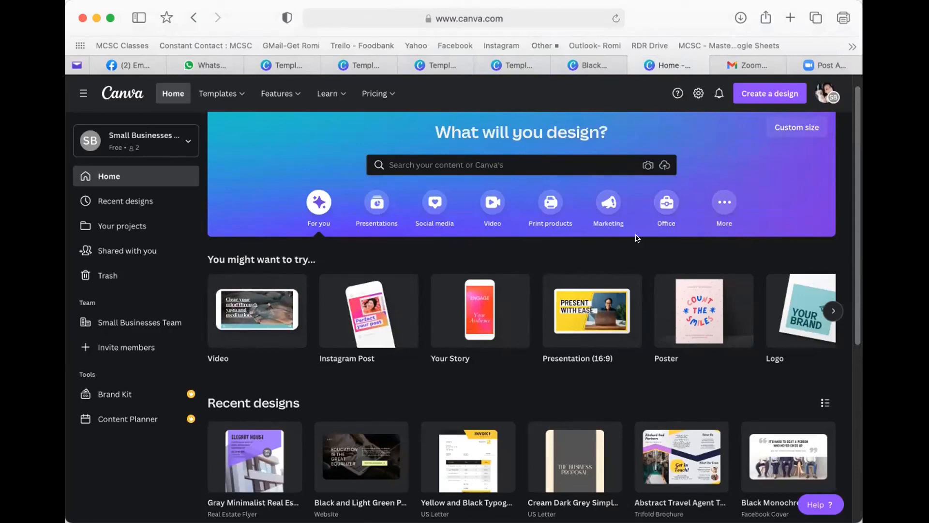
{"action": "mouse_move", "coordinate": [464, 333]}
{"action": "scroll", "coordinate": [463, 327], "scroll_direction": "down", "scroll_amount": 1}
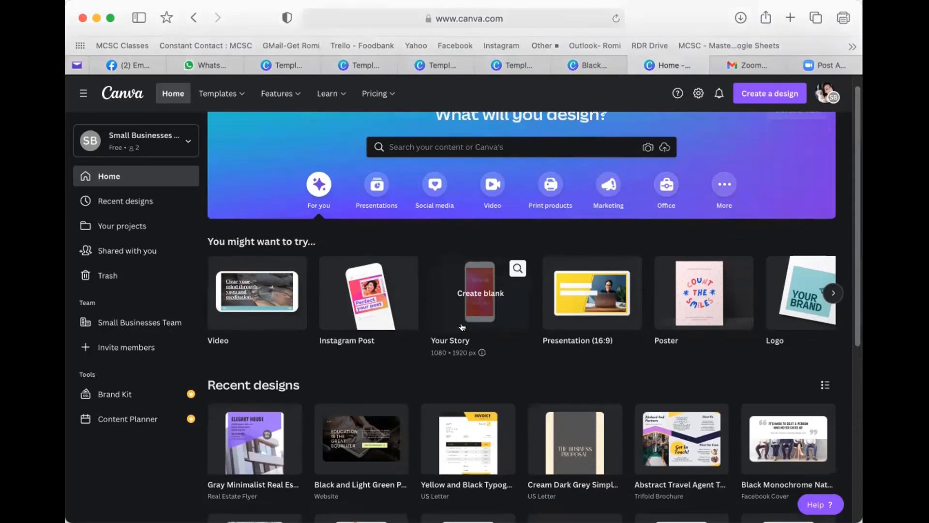
{"action": "scroll", "coordinate": [463, 327], "scroll_direction": "down", "scroll_amount": 5}
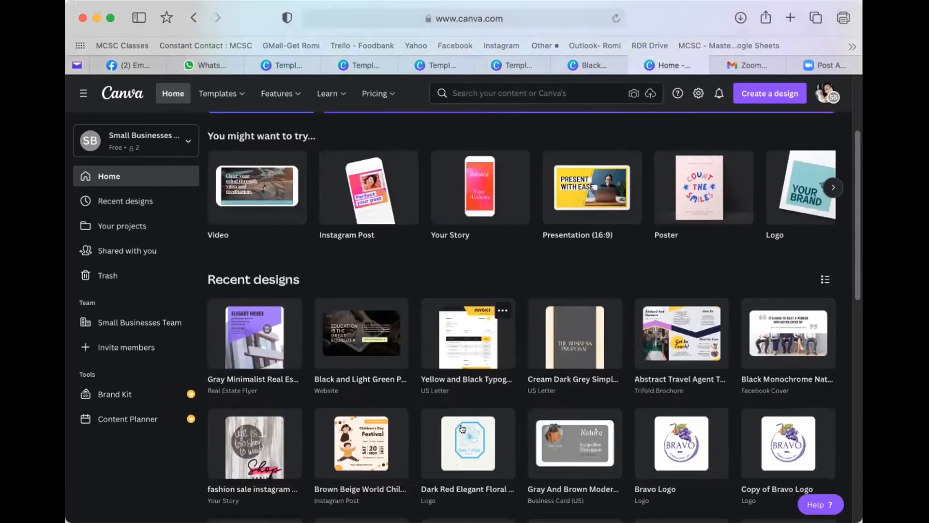
{"action": "left_click", "coordinate": [466, 424]}
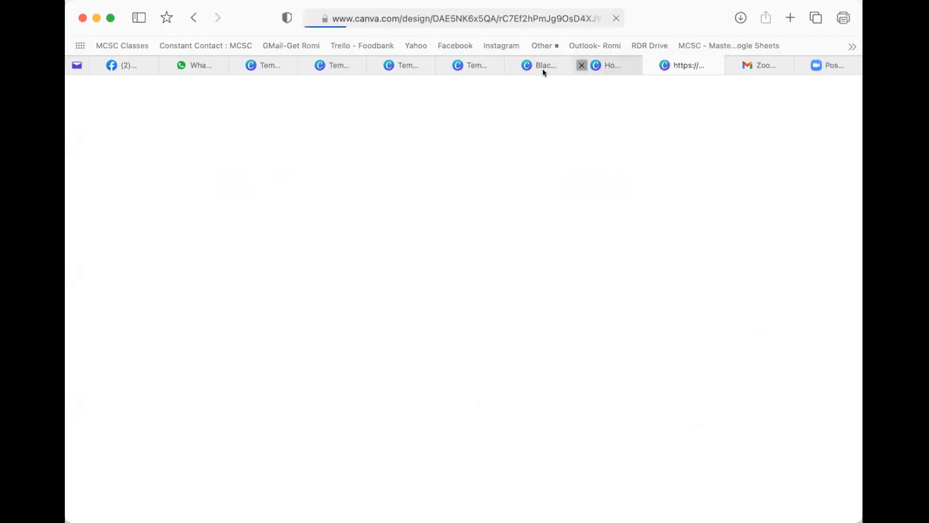
- Close the extra Home, Black and Templates tabs and show the Gray Minimalist flyer preview
{"action": "left_click", "coordinate": [582, 66]}
{"action": "left_click", "coordinate": [511, 64]}
{"action": "left_click", "coordinate": [442, 65]}
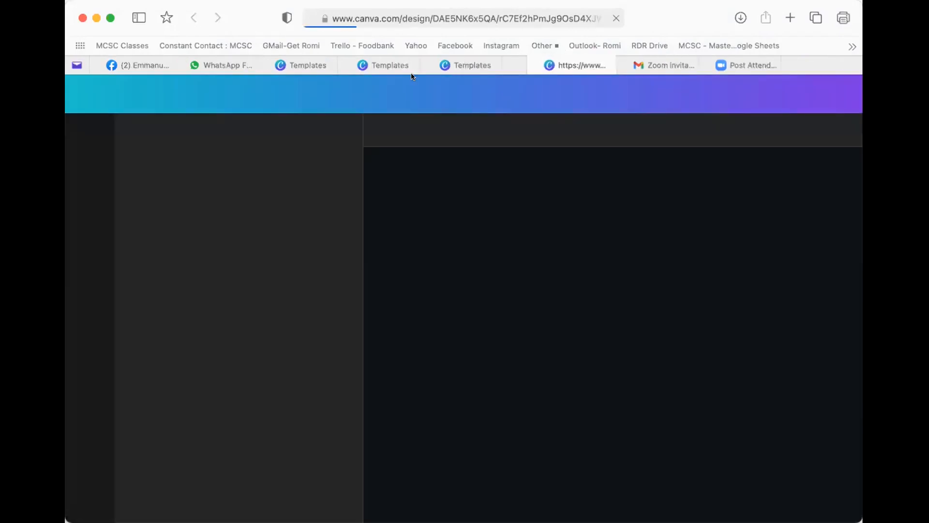
{"action": "left_click", "coordinate": [478, 60]}
{"action": "left_click", "coordinate": [382, 64]}
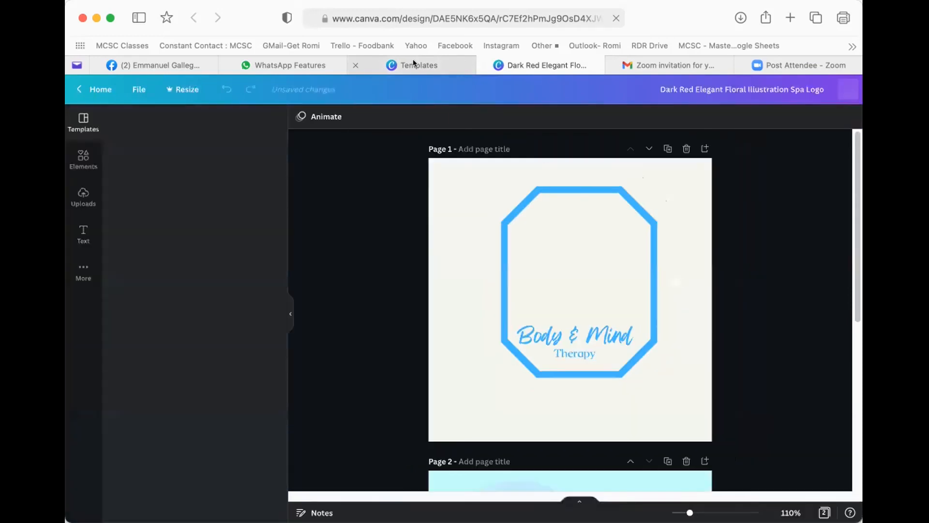
{"action": "mouse_move", "coordinate": [409, 61]}
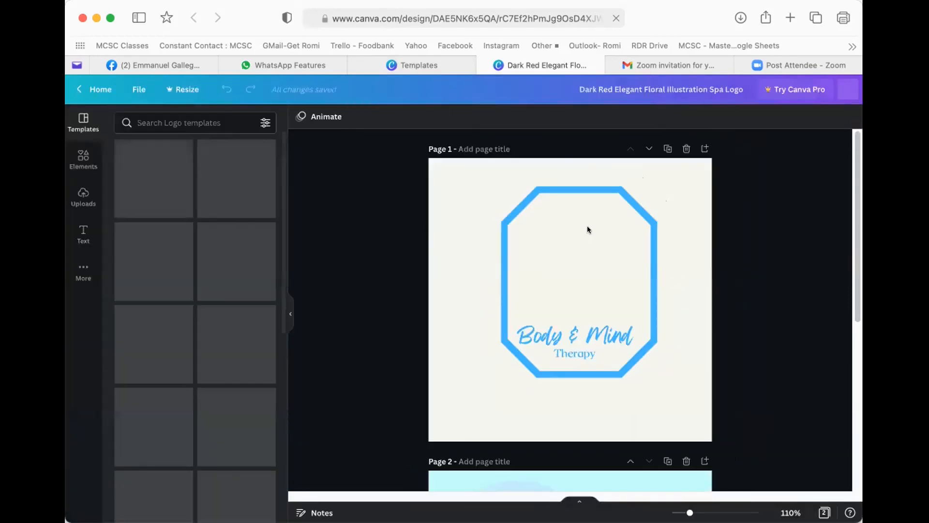
{"action": "left_click", "coordinate": [415, 62]}
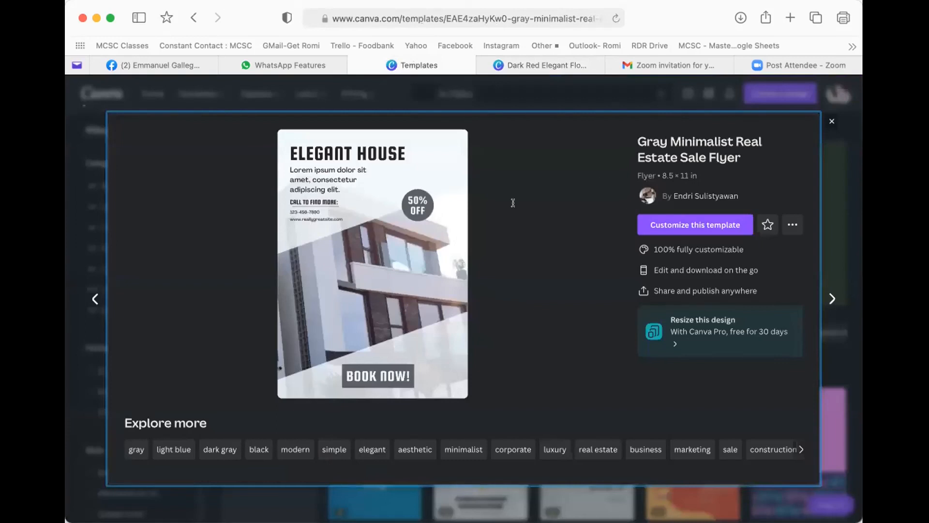
- Open an editable copy of the Gray Minimalist Real Estate Sale Flyer and close its preview
{"action": "left_click", "coordinate": [711, 217]}
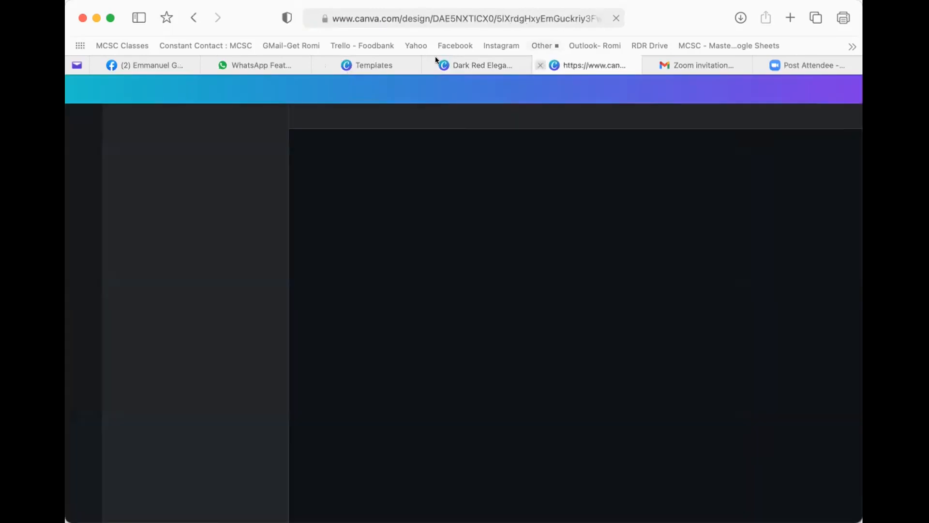
{"action": "left_click", "coordinate": [358, 64]}
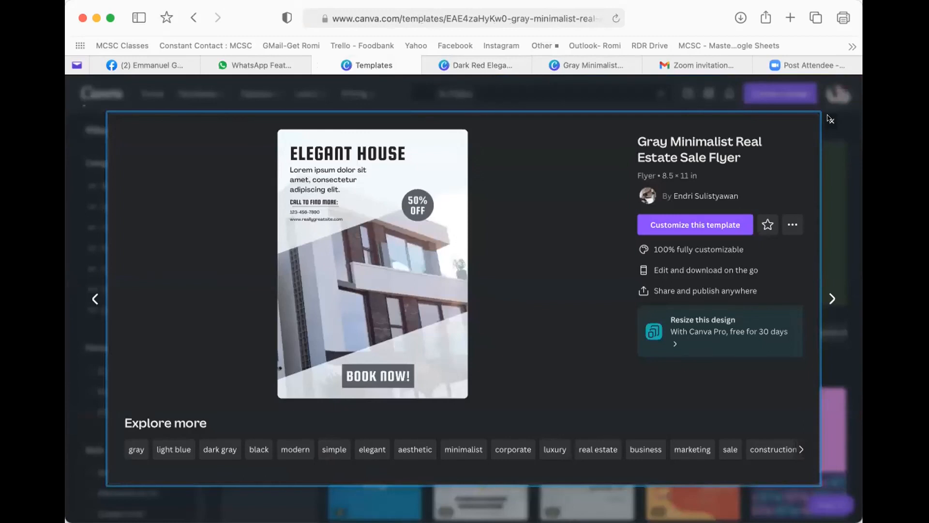
{"action": "left_click", "coordinate": [830, 121]}
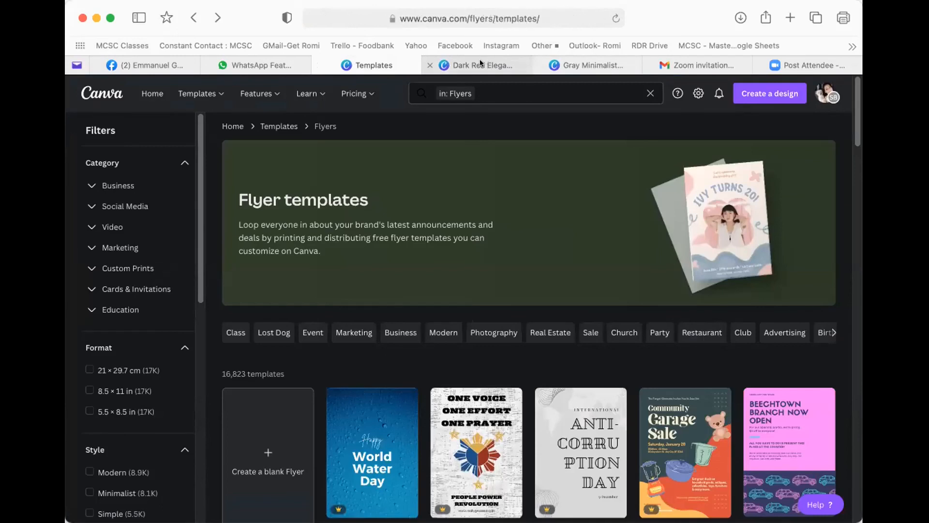
- Check the spa logo tab, then browse the Facebook Posts templates
{"action": "left_click", "coordinate": [480, 59]}
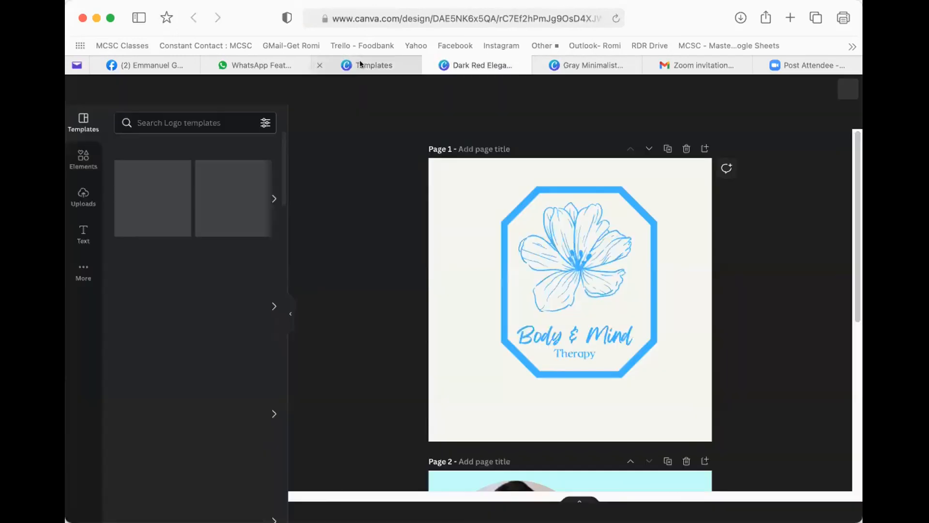
{"action": "left_click", "coordinate": [359, 63]}
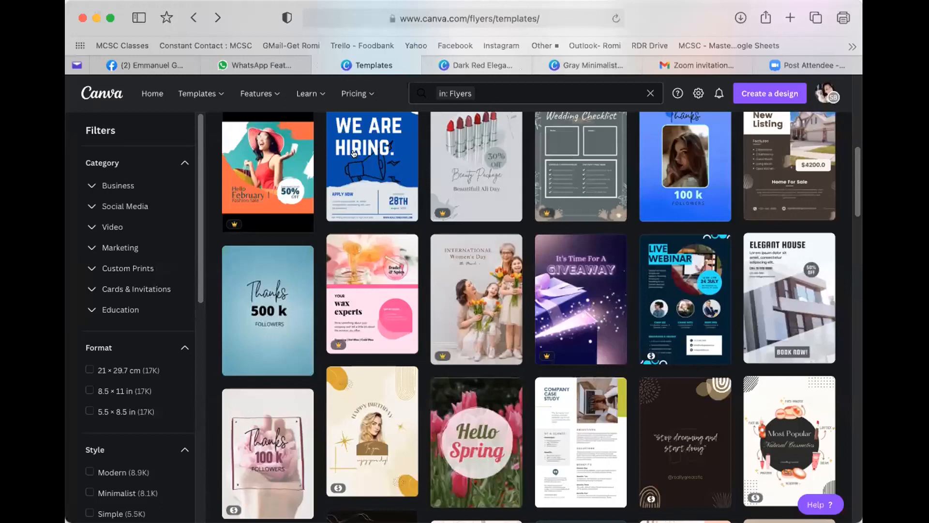
{"action": "mouse_move", "coordinate": [186, 94]}
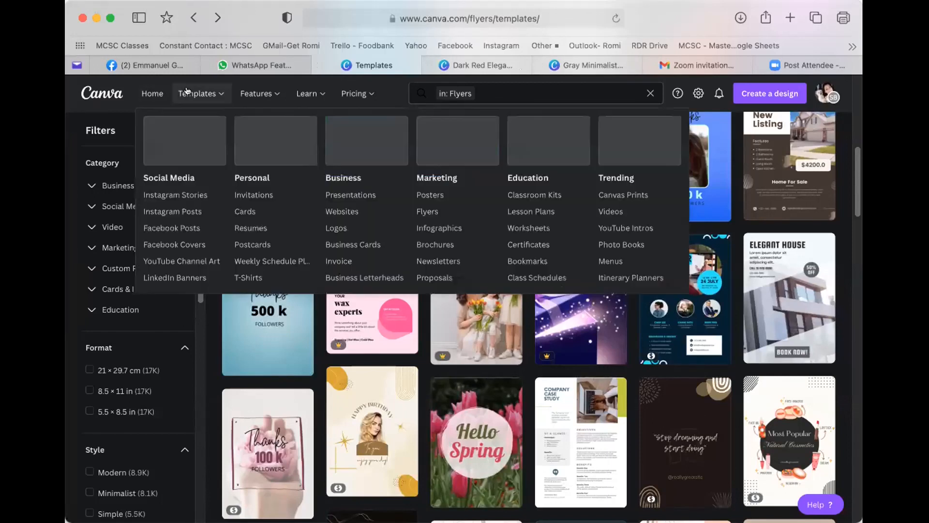
{"action": "left_click", "coordinate": [173, 228]}
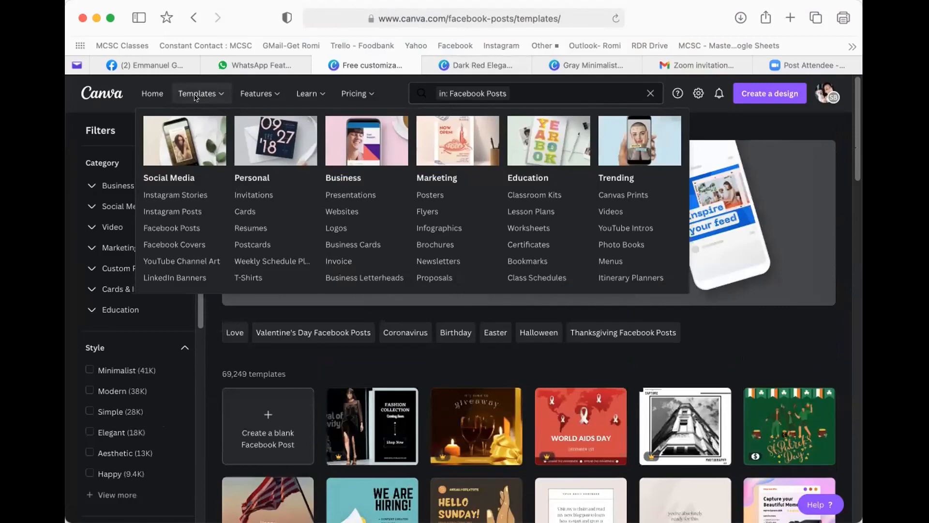
- From Instagram post templates, expand Social Media filters and create a blank Instagram Post
{"action": "left_click", "coordinate": [174, 212]}
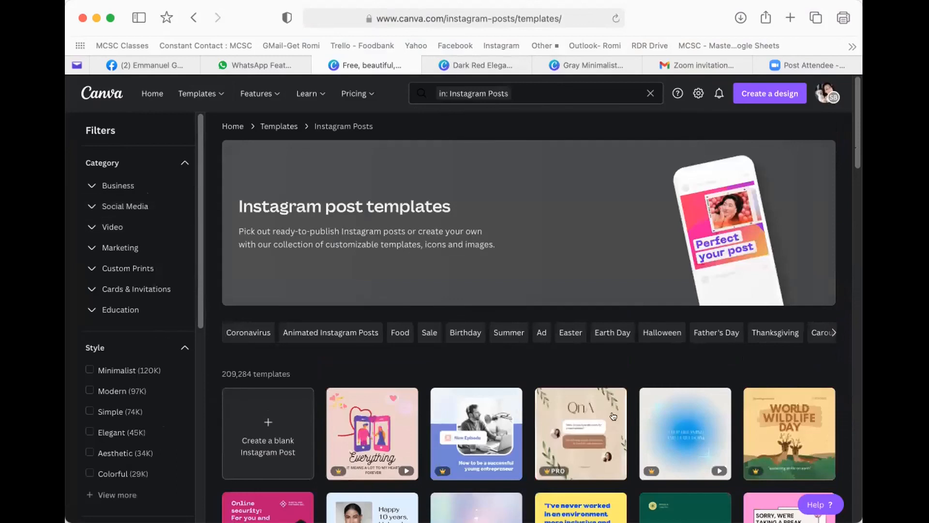
{"action": "scroll", "coordinate": [629, 445], "scroll_direction": "down", "scroll_amount": 2}
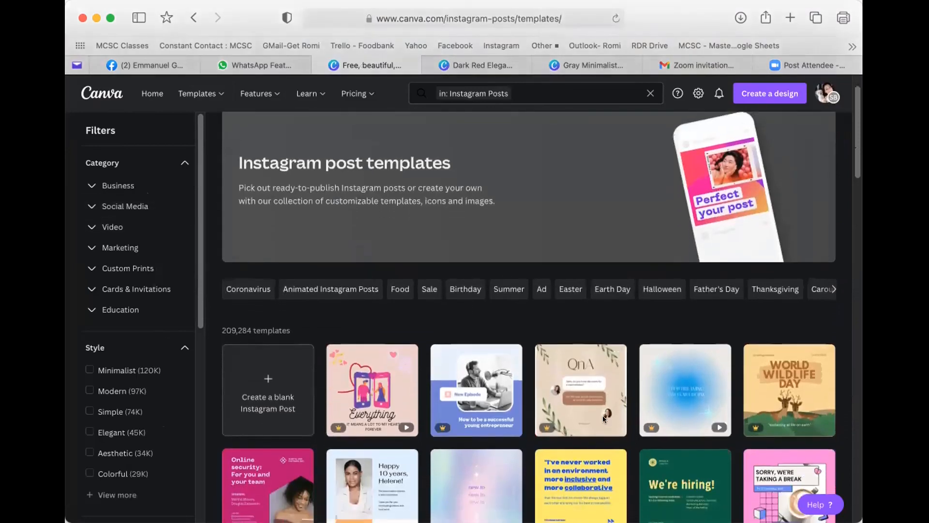
{"action": "left_click", "coordinate": [125, 206]}
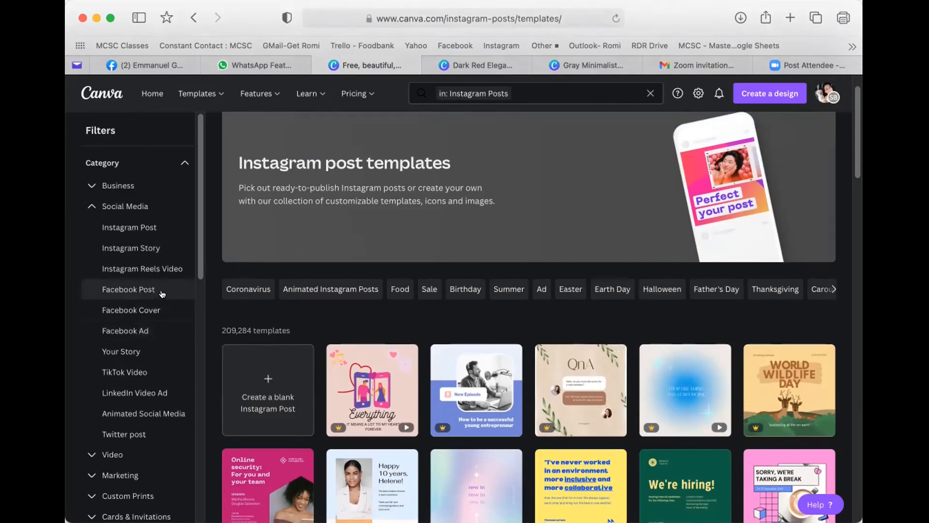
{"action": "scroll", "coordinate": [299, 375], "scroll_direction": "down", "scroll_amount": 1}
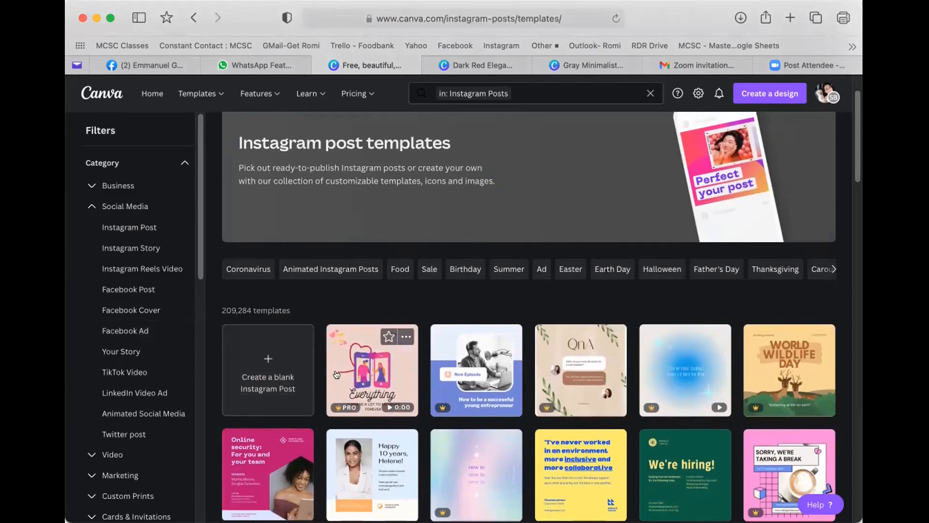
{"action": "scroll", "coordinate": [471, 377], "scroll_direction": "down", "scroll_amount": 4}
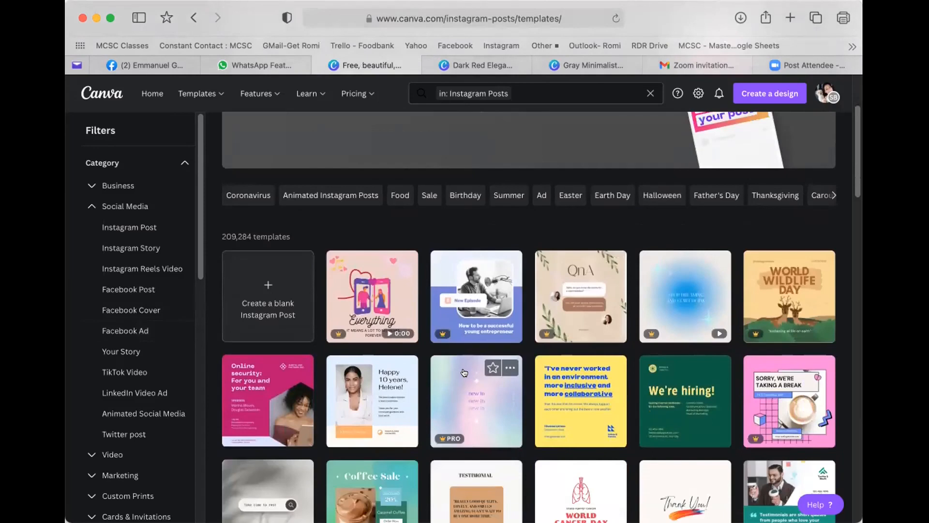
{"action": "scroll", "coordinate": [452, 374], "scroll_direction": "down", "scroll_amount": 3}
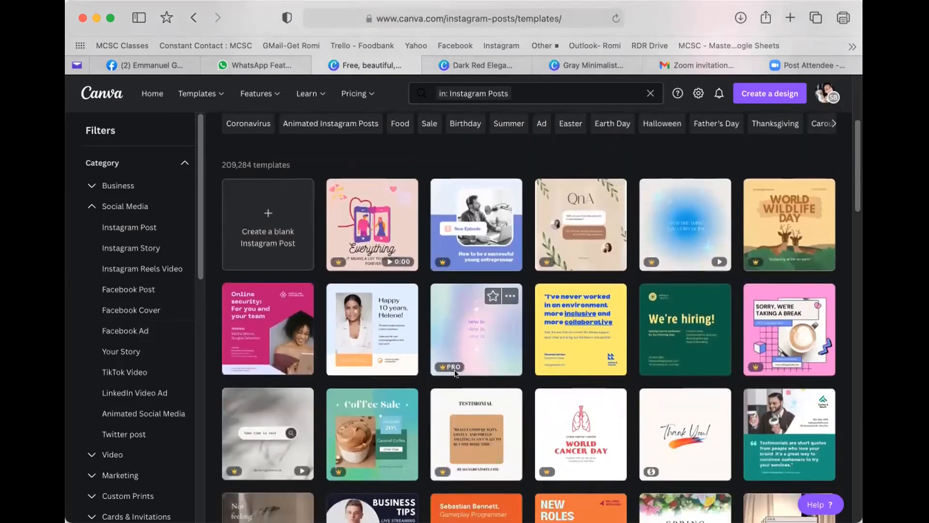
{"action": "scroll", "coordinate": [455, 373], "scroll_direction": "down", "scroll_amount": 3}
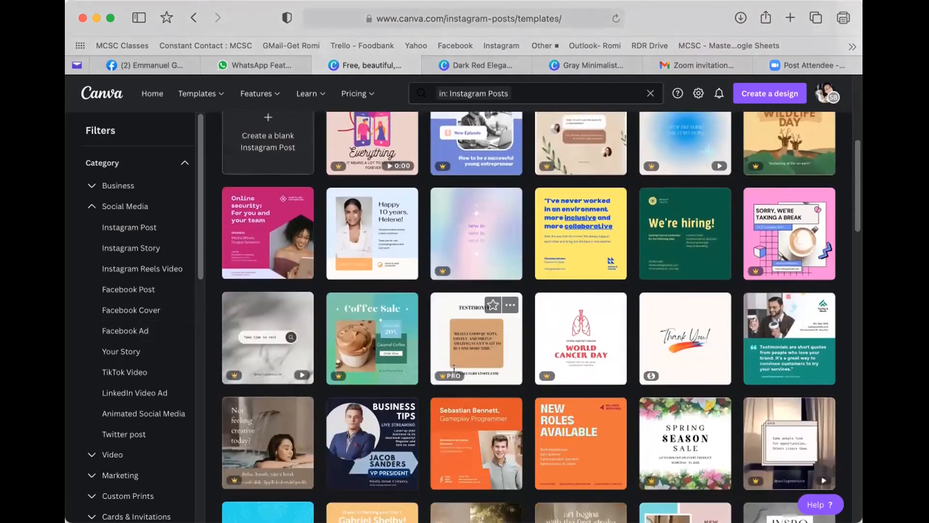
{"action": "scroll", "coordinate": [452, 372], "scroll_direction": "up", "scroll_amount": 5}
{"action": "scroll", "coordinate": [452, 372], "scroll_direction": "up", "scroll_amount": 6}
{"action": "left_click", "coordinate": [265, 423]}
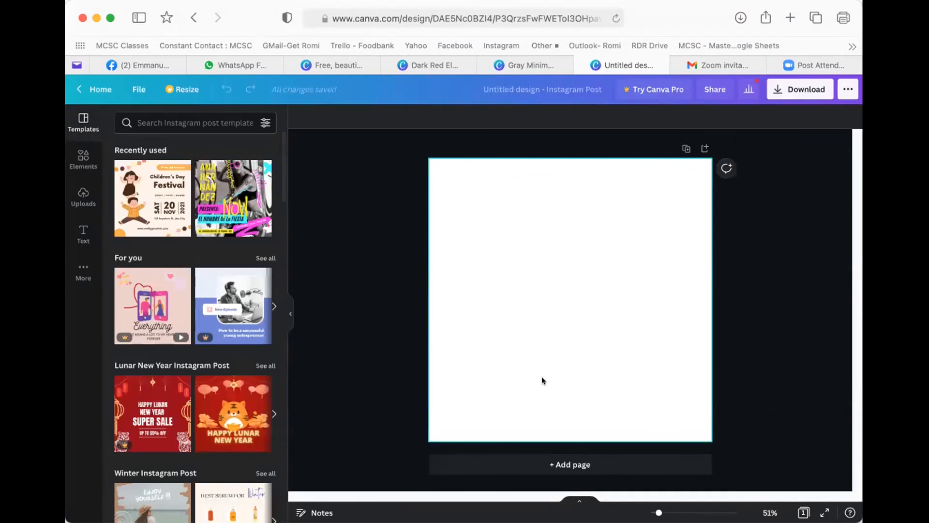
- Close the real estate flyer tab and select the Body & Mind logo in the spa design
{"action": "left_click", "coordinate": [521, 59]}
{"action": "left_click", "coordinate": [431, 62]}
{"action": "left_click", "coordinate": [333, 62]}
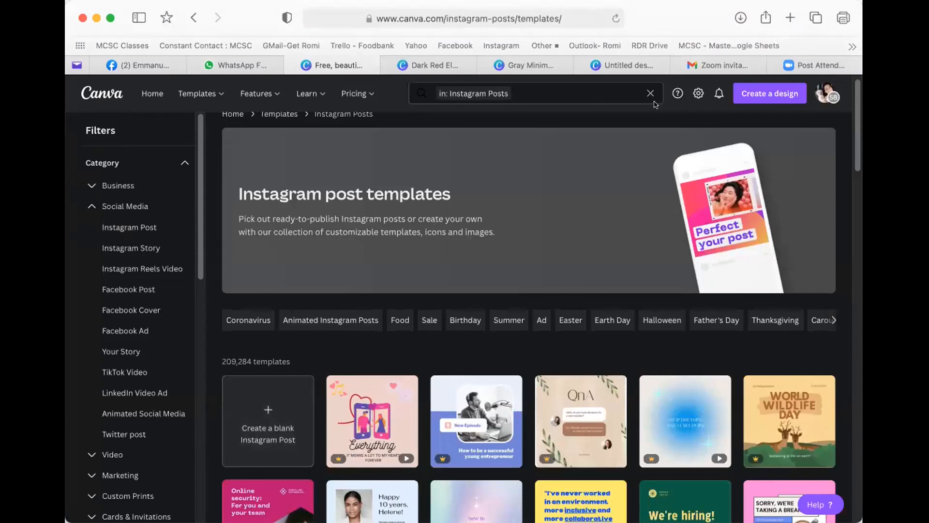
{"action": "left_click", "coordinate": [621, 63]}
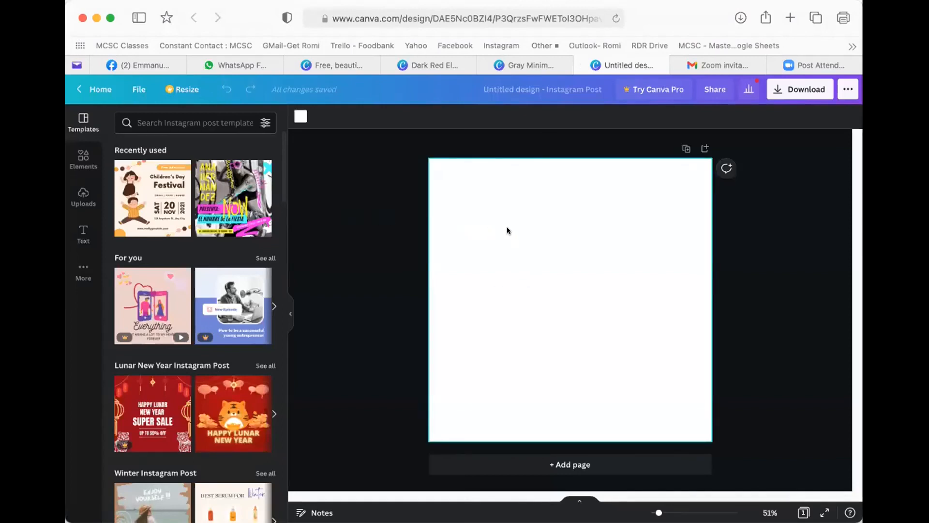
{"action": "left_click", "coordinate": [521, 58]}
{"action": "left_click", "coordinate": [485, 65]}
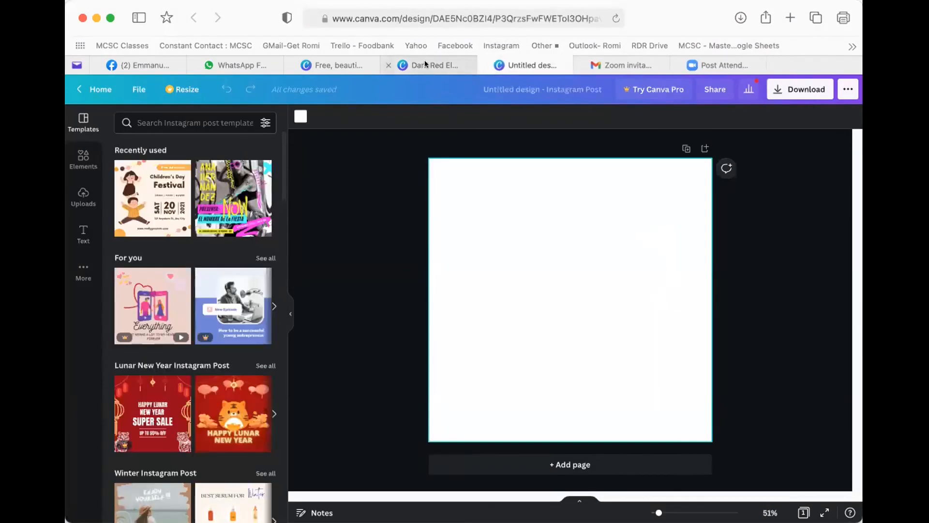
{"action": "left_click", "coordinate": [425, 65]}
{"action": "left_click_drag", "start_coordinate": [446, 176], "coordinate": [538, 229]}
- Ungroup the Body & Mind logo, regroup all its pieces into one group, and copy it
{"action": "left_click", "coordinate": [426, 195]}
{"action": "left_click", "coordinate": [540, 212]}
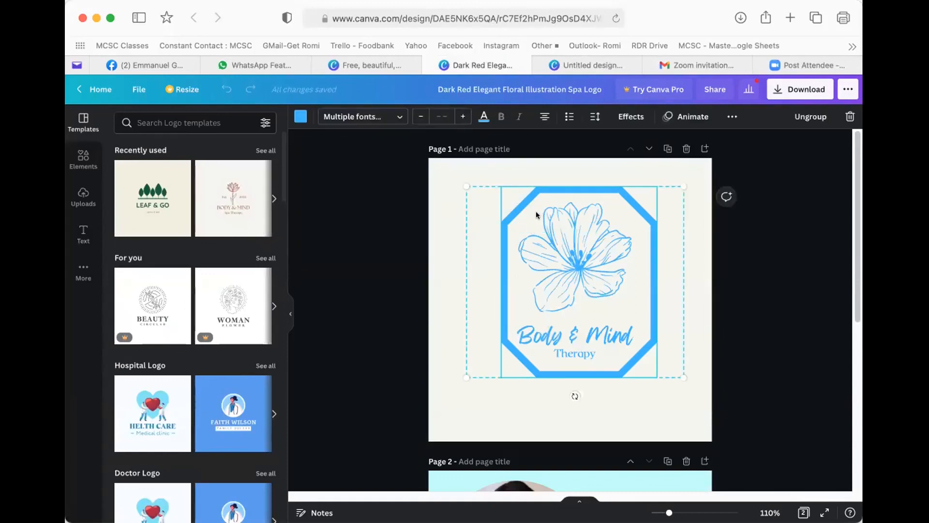
{"action": "left_click", "coordinate": [815, 118]}
{"action": "left_click_drag", "start_coordinate": [437, 171], "coordinate": [684, 416]}
{"action": "left_click_drag", "start_coordinate": [419, 175], "coordinate": [673, 347]}
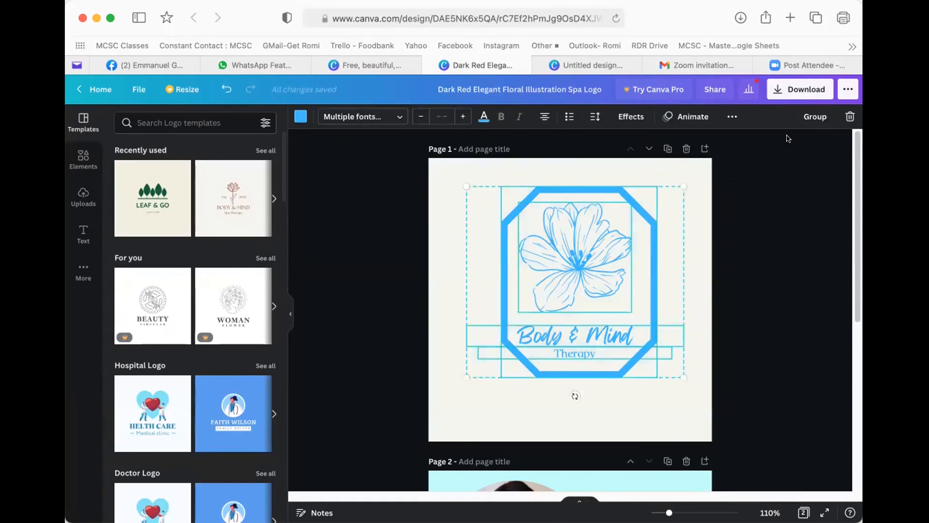
{"action": "left_click", "coordinate": [816, 116]}
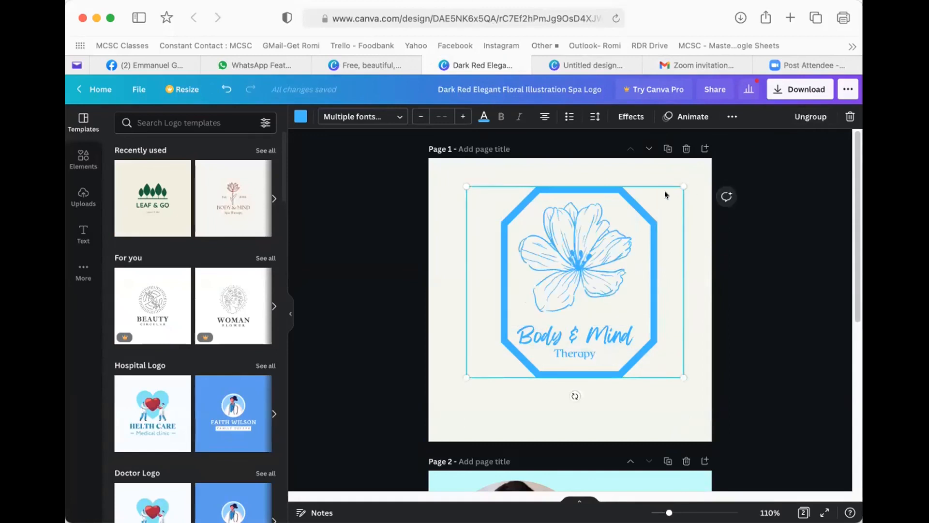
{"action": "right_click", "coordinate": [610, 239]}
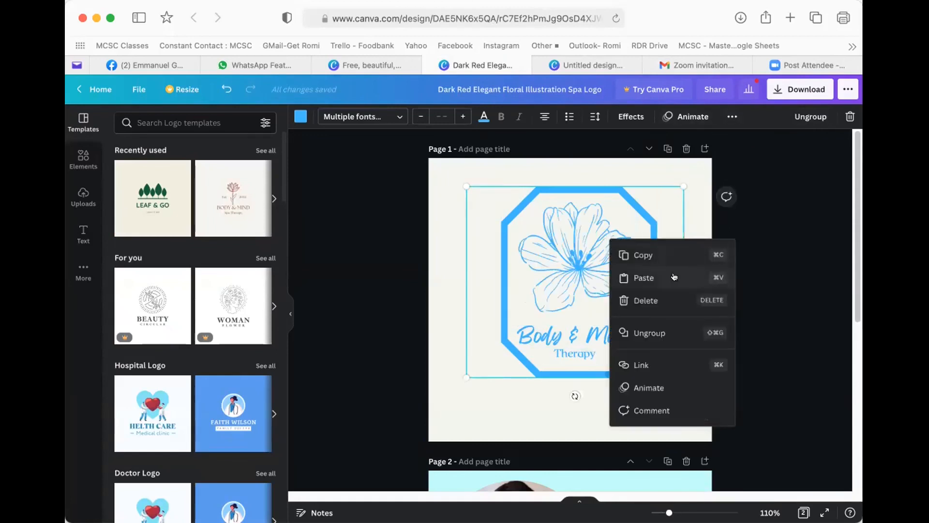
{"action": "left_click", "coordinate": [644, 255]}
- Paste the Body & Mind logo onto the blank Instagram post, enlarge it and centre it
{"action": "left_click", "coordinate": [576, 65]}
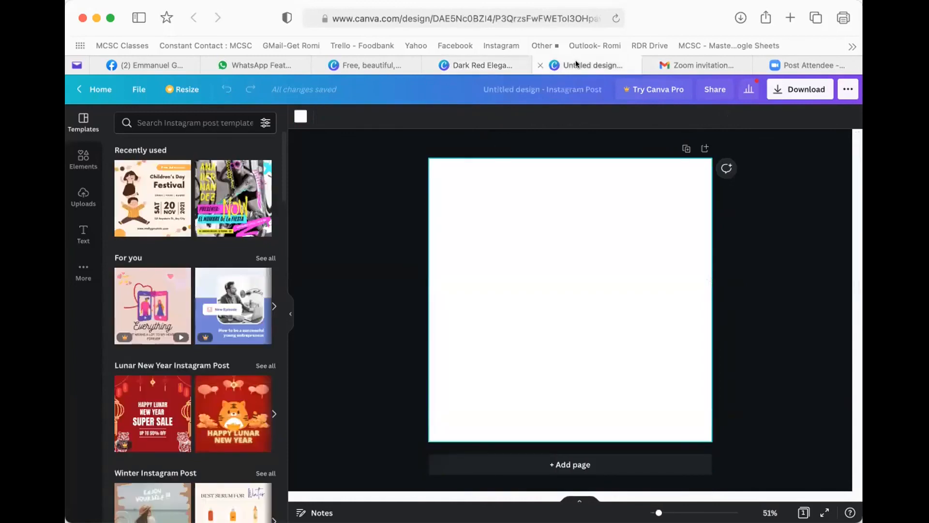
{"action": "right_click", "coordinate": [507, 255]}
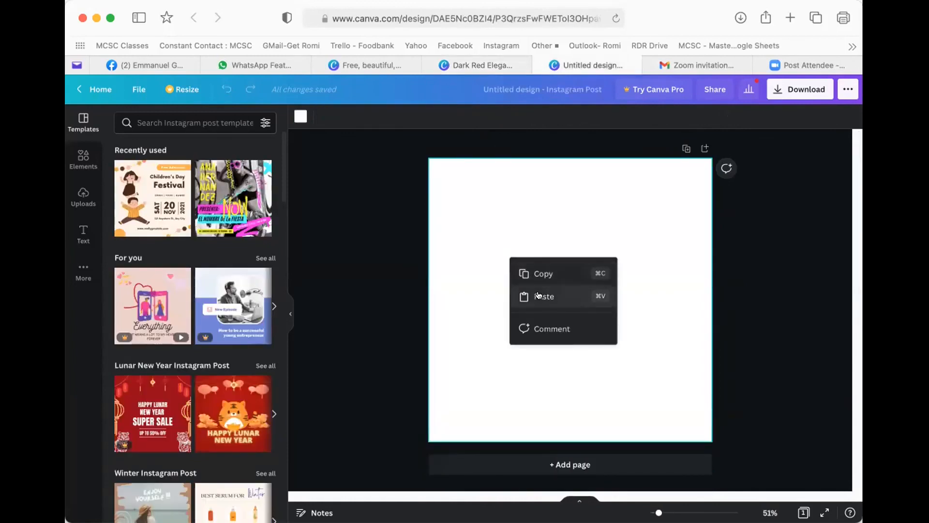
{"action": "left_click", "coordinate": [539, 295]}
{"action": "left_click_drag", "start_coordinate": [508, 231], "coordinate": [522, 250]}
{"action": "left_click_drag", "start_coordinate": [560, 274], "coordinate": [720, 405]}
{"action": "left_click_drag", "start_coordinate": [625, 358], "coordinate": [603, 358]}
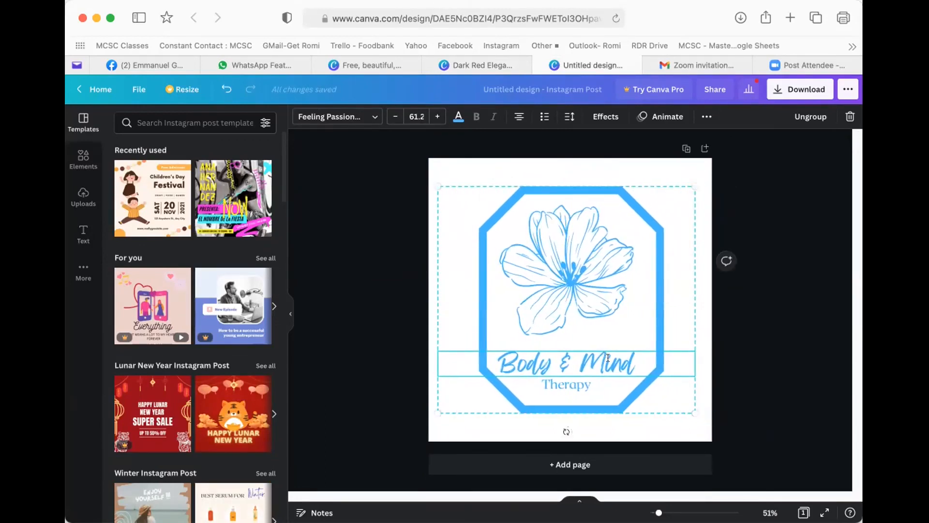
{"action": "left_click", "coordinate": [702, 363]}
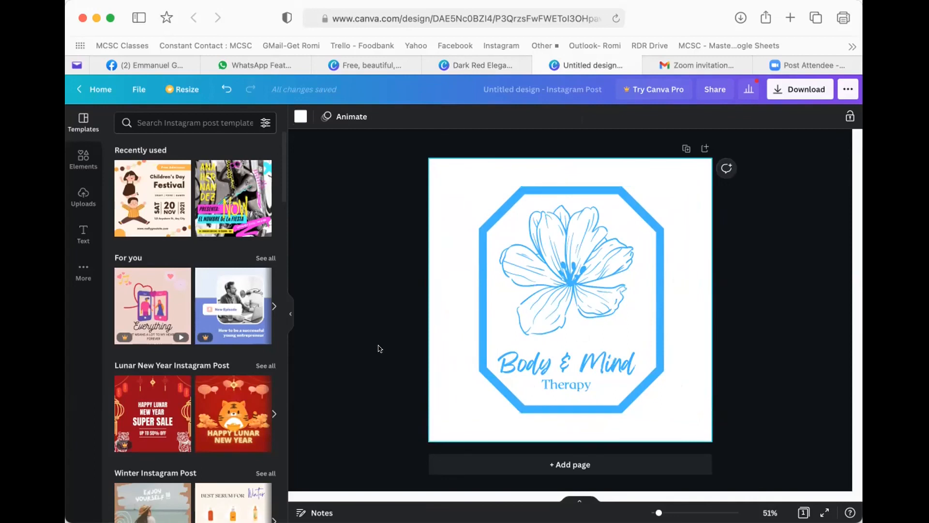
{"action": "scroll", "coordinate": [233, 338], "scroll_direction": "down", "scroll_amount": 1}
{"action": "scroll", "coordinate": [233, 338], "scroll_direction": "down", "scroll_amount": 2}
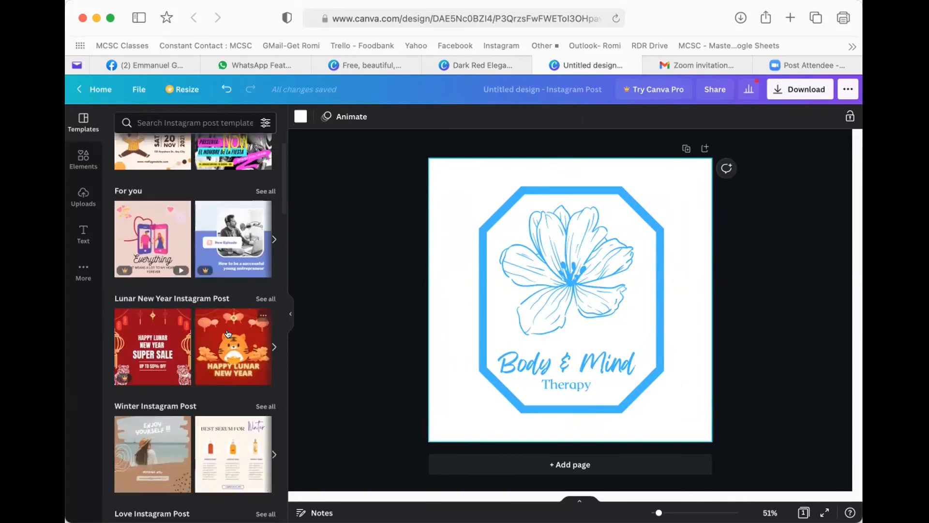
{"action": "scroll", "coordinate": [227, 339], "scroll_direction": "down", "scroll_amount": 1}
{"action": "scroll", "coordinate": [228, 339], "scroll_direction": "down", "scroll_amount": 4}
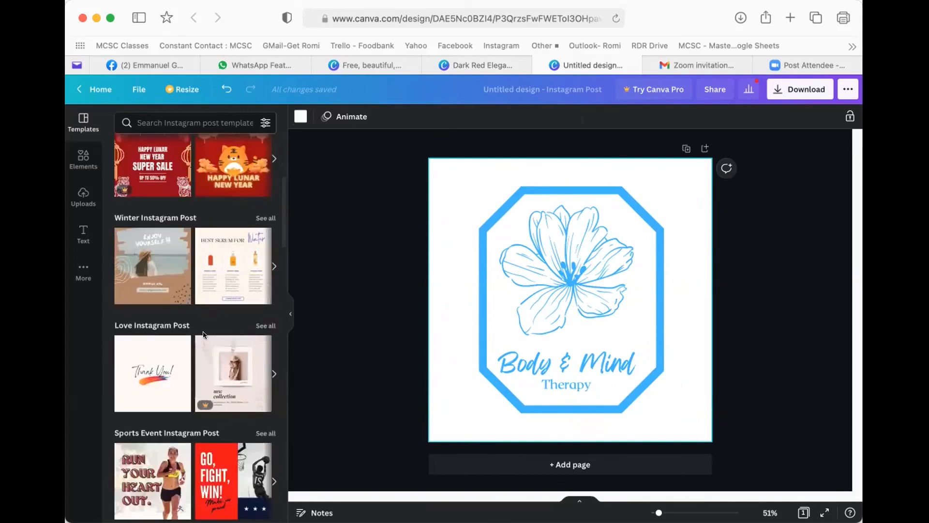
{"action": "scroll", "coordinate": [203, 335], "scroll_direction": "down", "scroll_amount": 3}
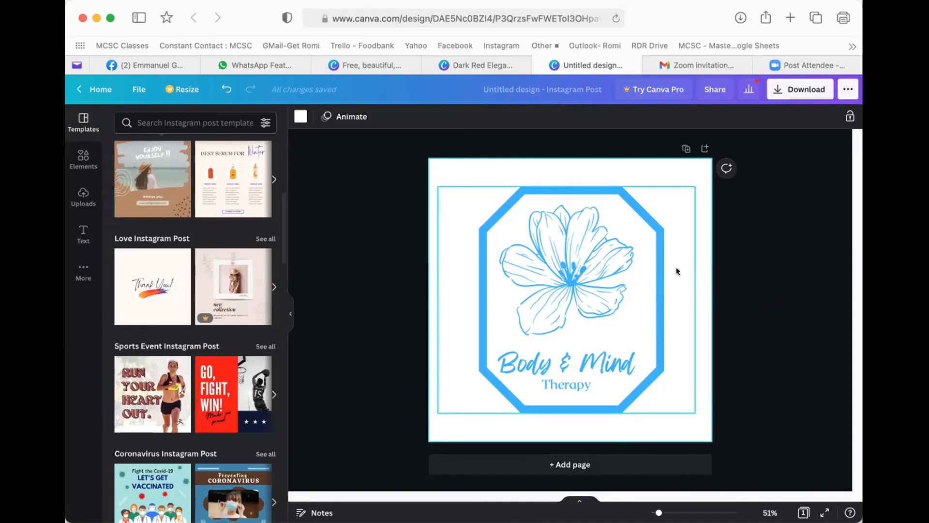
- Deselect the logo, select the page, and open the File menu of the Instagram post
{"action": "left_click", "coordinate": [720, 270]}
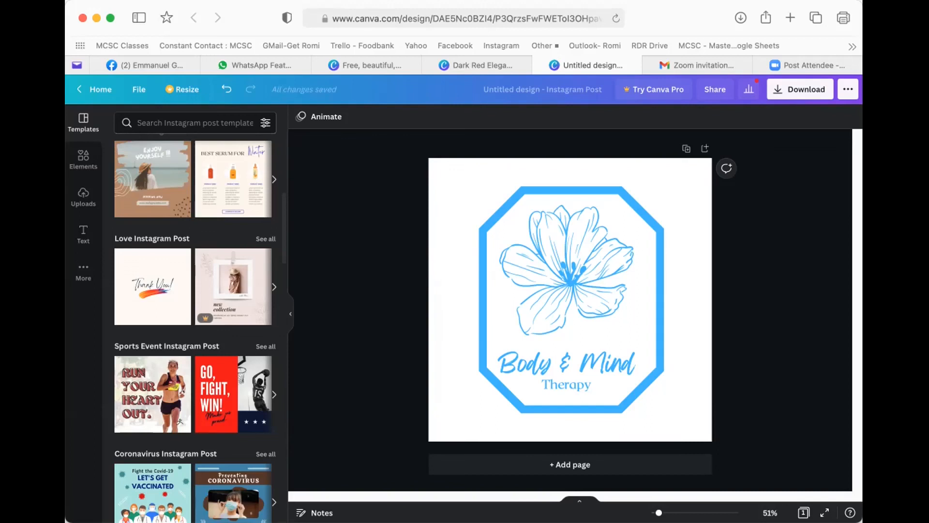
{"action": "left_click", "coordinate": [691, 307]}
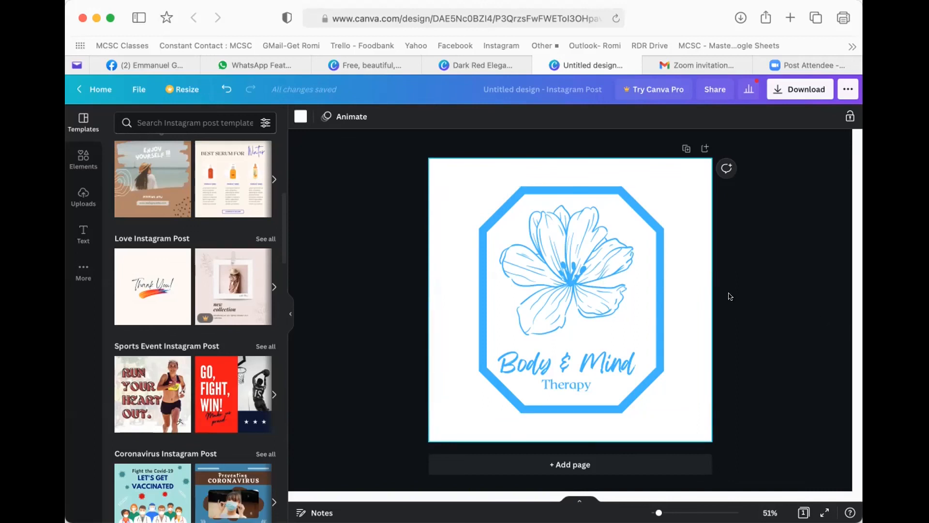
{"action": "left_click", "coordinate": [129, 89]}
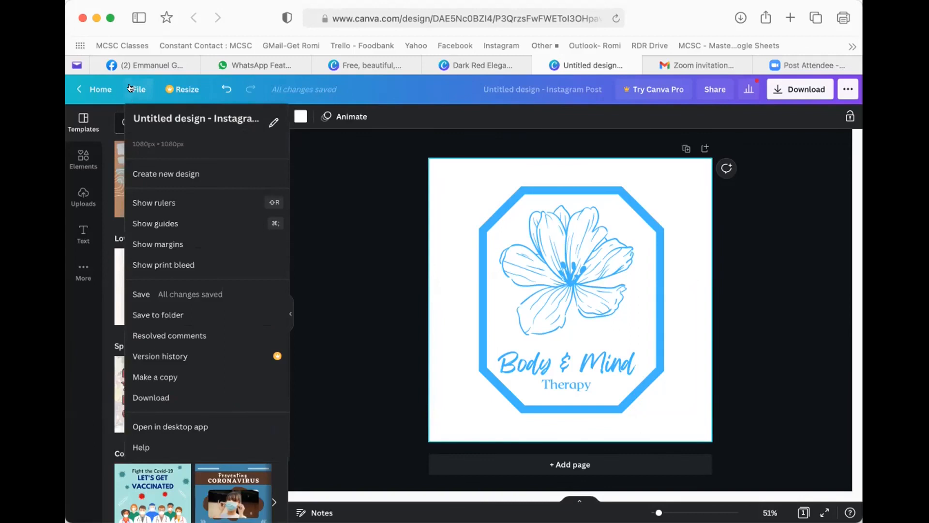
- Close the file options and return to the Canva home page
{"action": "left_click", "coordinate": [131, 88]}
{"action": "left_click", "coordinate": [97, 89]}
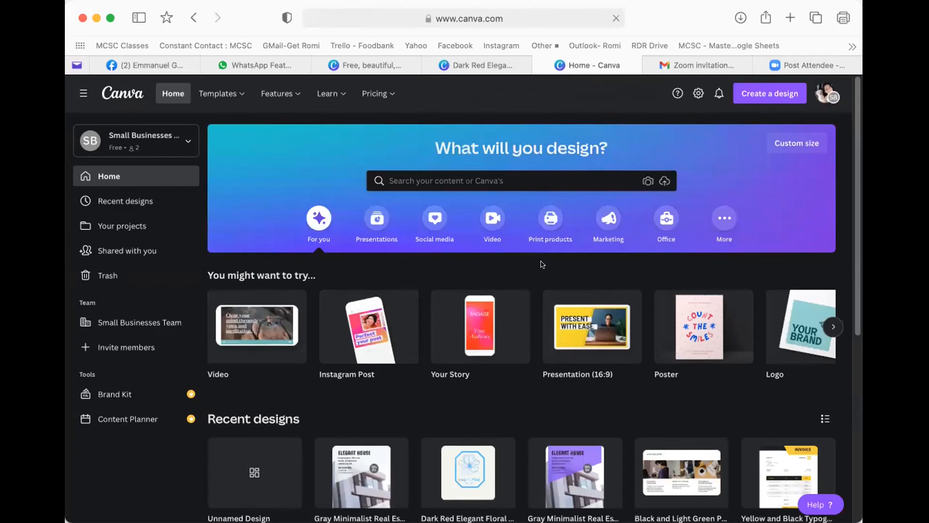
{"action": "scroll", "coordinate": [537, 254], "scroll_direction": "down", "scroll_amount": 3}
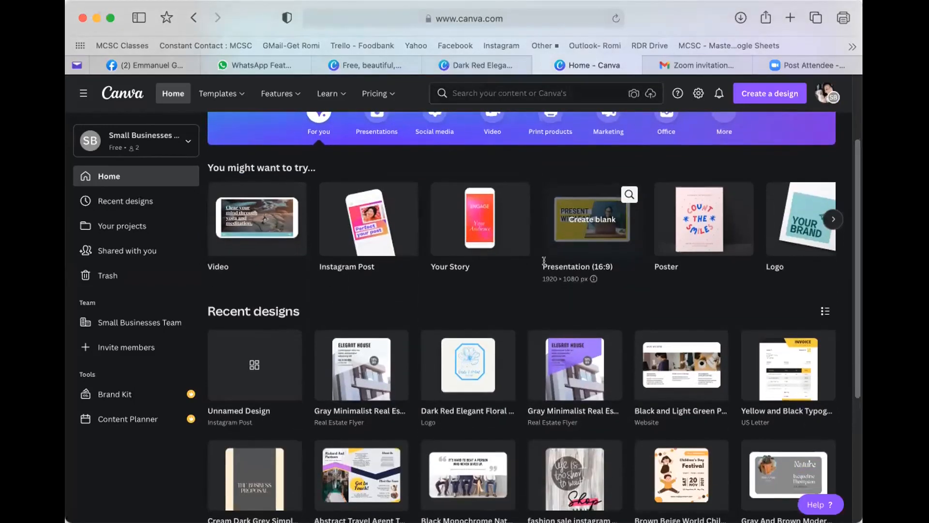
{"action": "scroll", "coordinate": [427, 232], "scroll_direction": "up", "scroll_amount": 1}
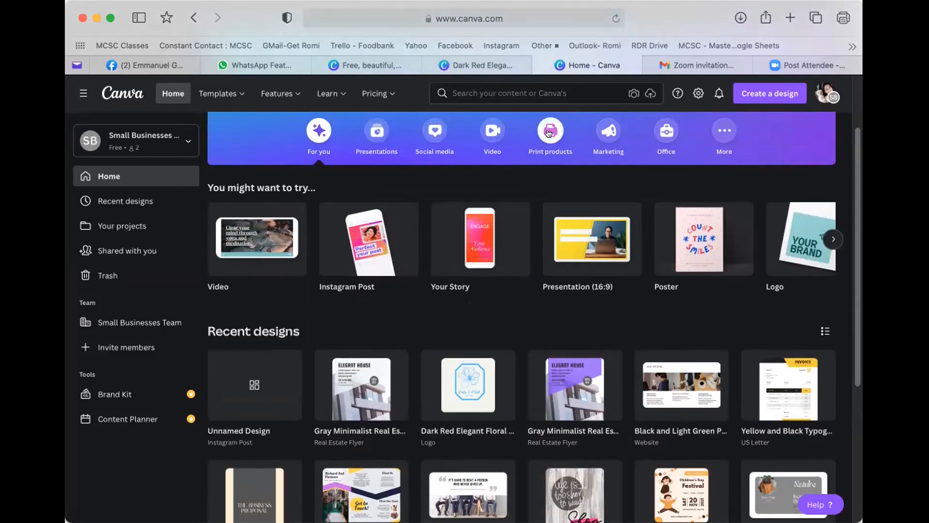
- Page the Gifts carousel to reveal Notebook and Gift Certificate, then scroll through Stationery and Clothing
{"action": "left_click", "coordinate": [549, 134]}
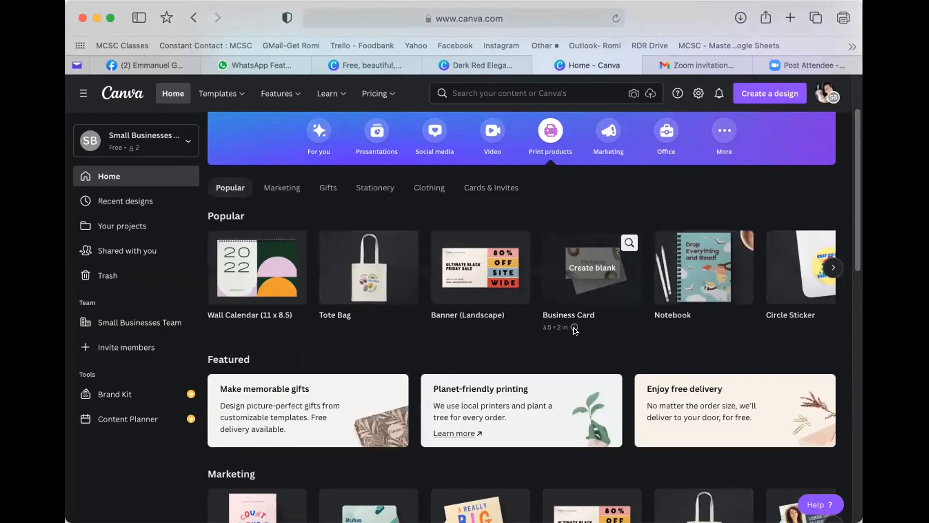
{"action": "scroll", "coordinate": [561, 326], "scroll_direction": "down", "scroll_amount": 5}
{"action": "scroll", "coordinate": [561, 327], "scroll_direction": "down", "scroll_amount": 5}
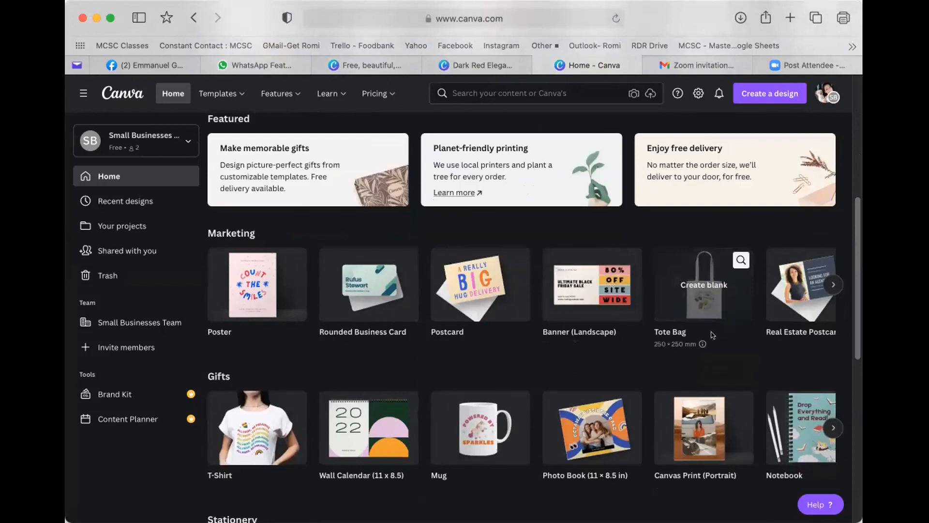
{"action": "scroll", "coordinate": [707, 334], "scroll_direction": "down", "scroll_amount": 1}
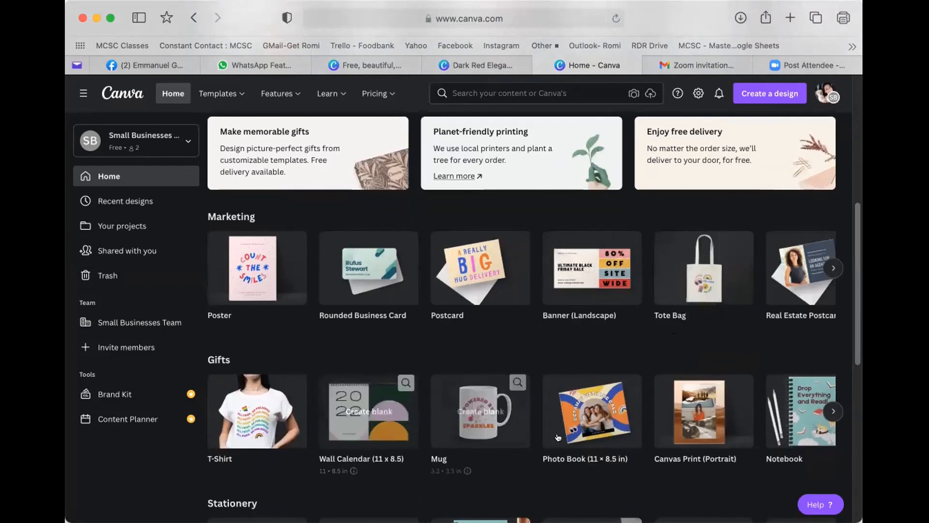
{"action": "left_click", "coordinate": [833, 411]}
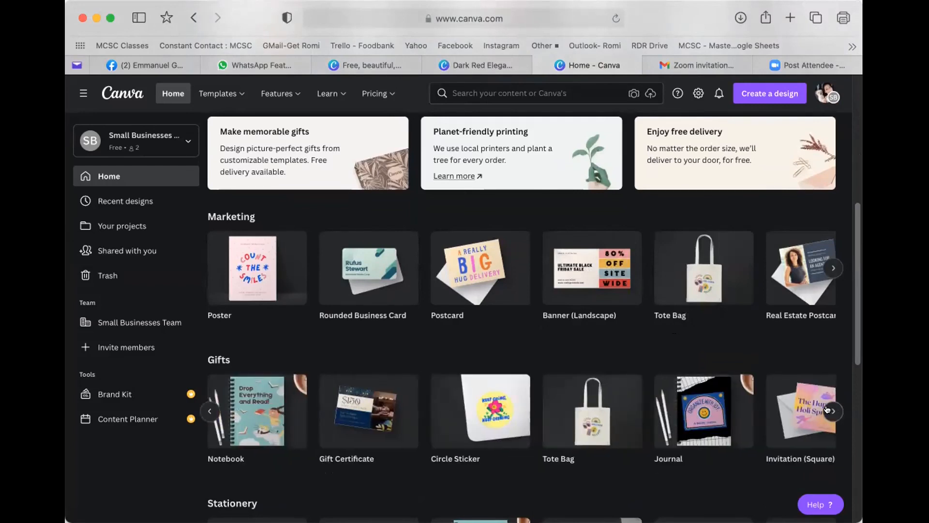
{"action": "scroll", "coordinate": [684, 410], "scroll_direction": "down", "scroll_amount": 3}
{"action": "scroll", "coordinate": [685, 411], "scroll_direction": "down", "scroll_amount": 1}
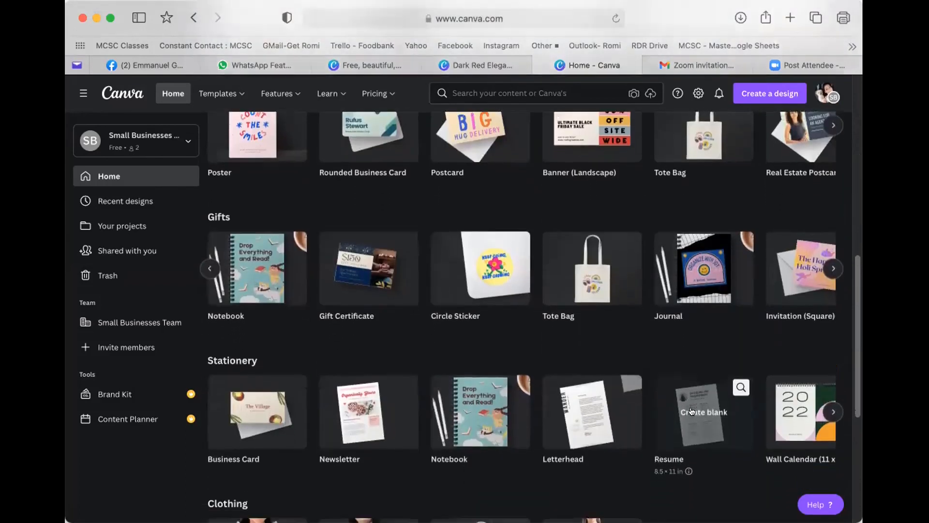
{"action": "scroll", "coordinate": [691, 411], "scroll_direction": "down", "scroll_amount": 4}
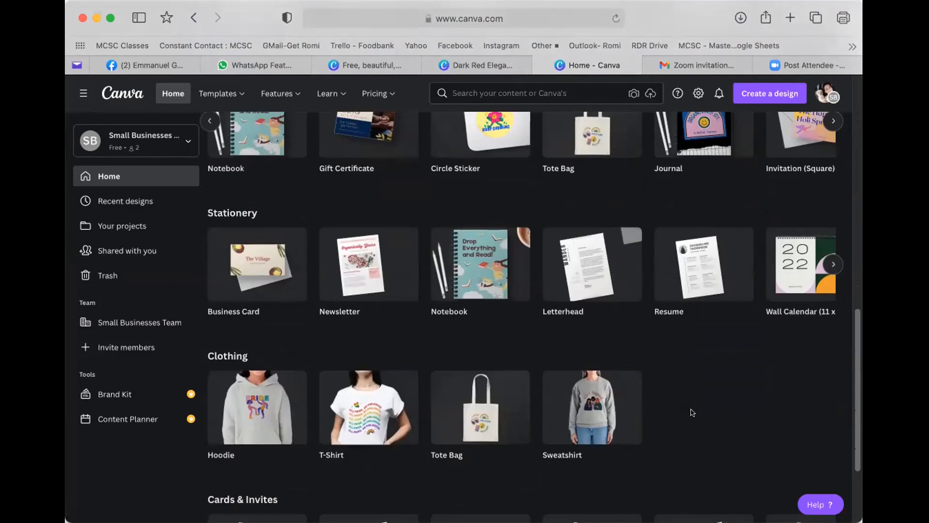
{"action": "scroll", "coordinate": [692, 412], "scroll_direction": "up", "scroll_amount": 3}
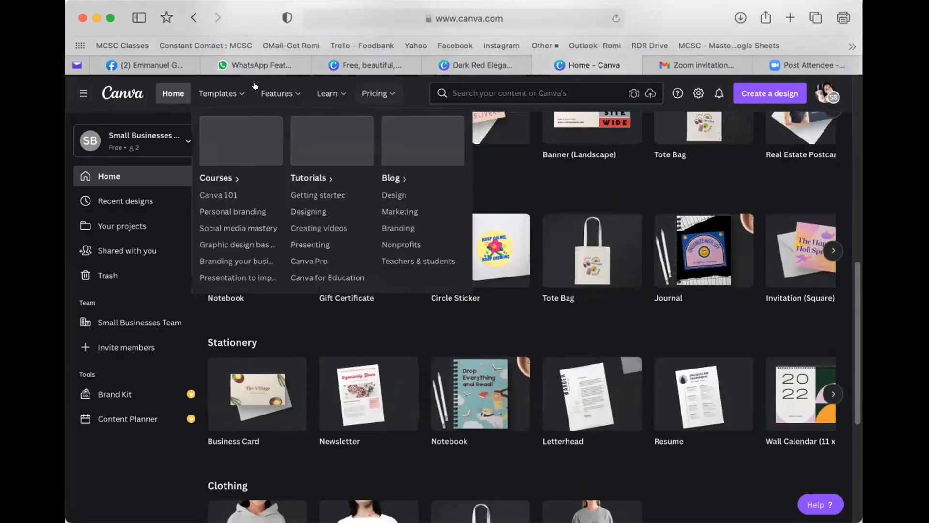
- Preview the QR Code app from Features > Apps, then close it to return to the Apps directory
{"action": "mouse_move", "coordinate": [286, 89]}
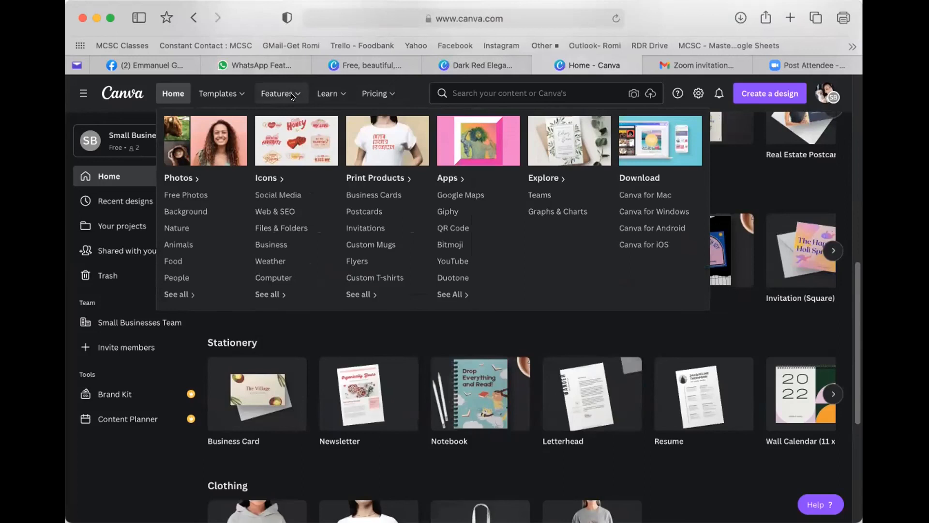
{"action": "left_click", "coordinate": [462, 228]}
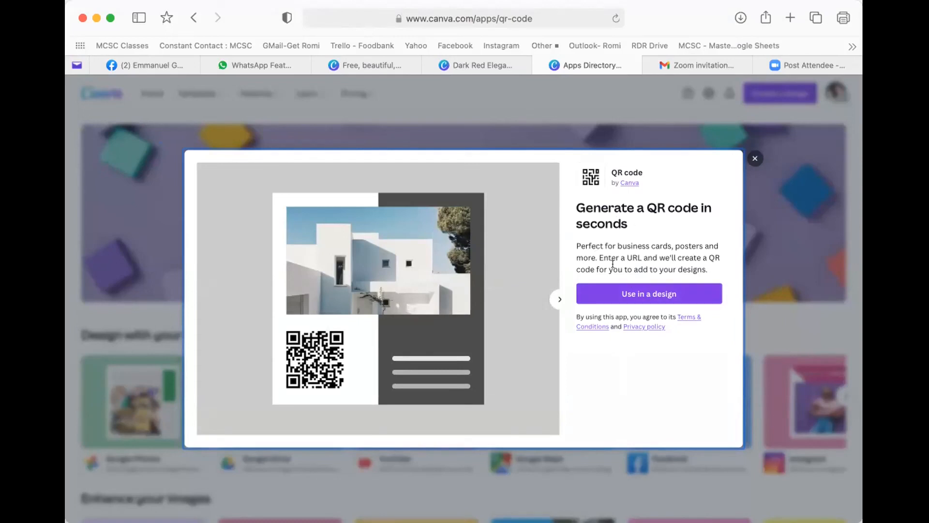
{"action": "left_click", "coordinate": [754, 157]}
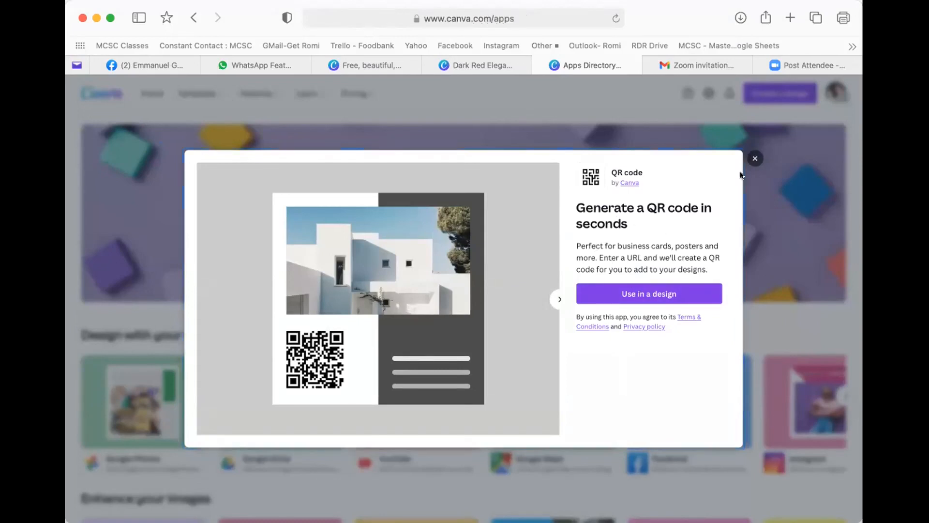
{"action": "scroll", "coordinate": [576, 318], "scroll_direction": "down", "scroll_amount": 3}
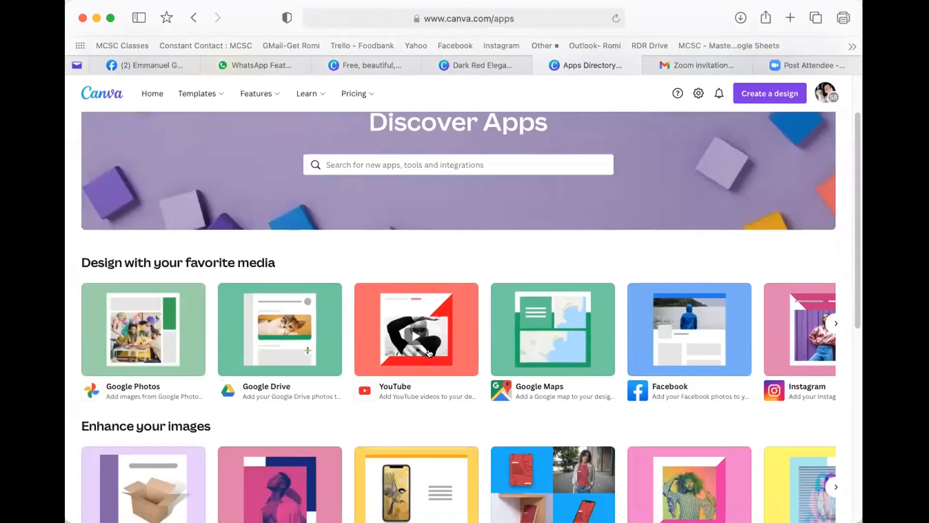
- Scroll through the Apps directory sections like Enhance your images, then bring up the Templates categories
{"action": "scroll", "coordinate": [710, 352], "scroll_direction": "down", "scroll_amount": 2}
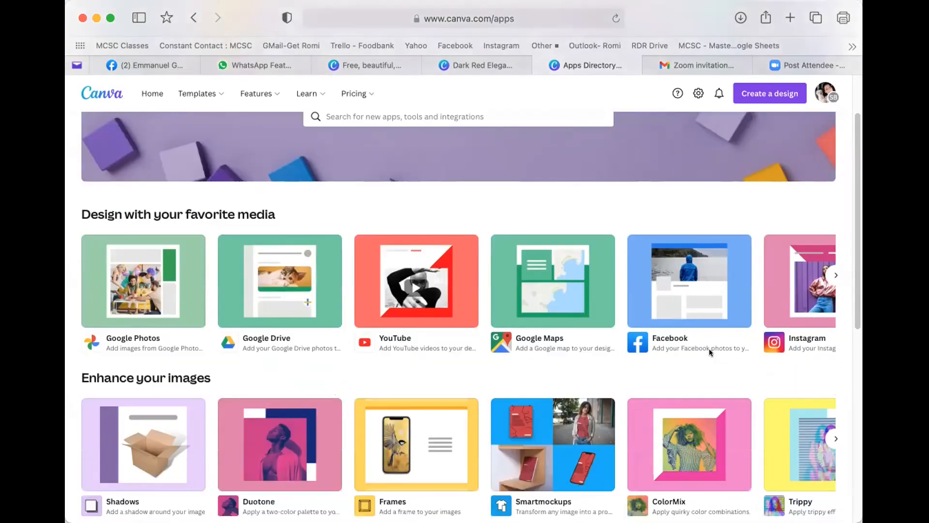
{"action": "scroll", "coordinate": [710, 352], "scroll_direction": "down", "scroll_amount": 2}
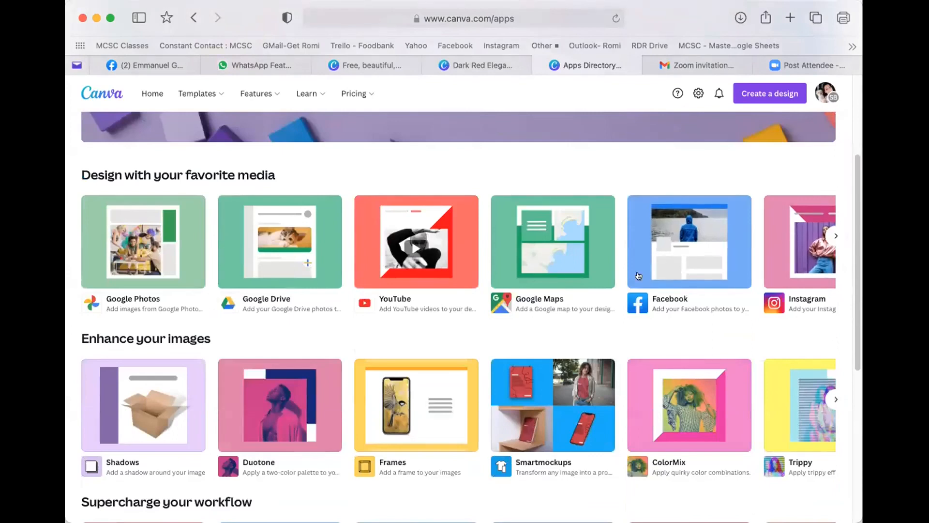
{"action": "scroll", "coordinate": [554, 293], "scroll_direction": "down", "scroll_amount": 2}
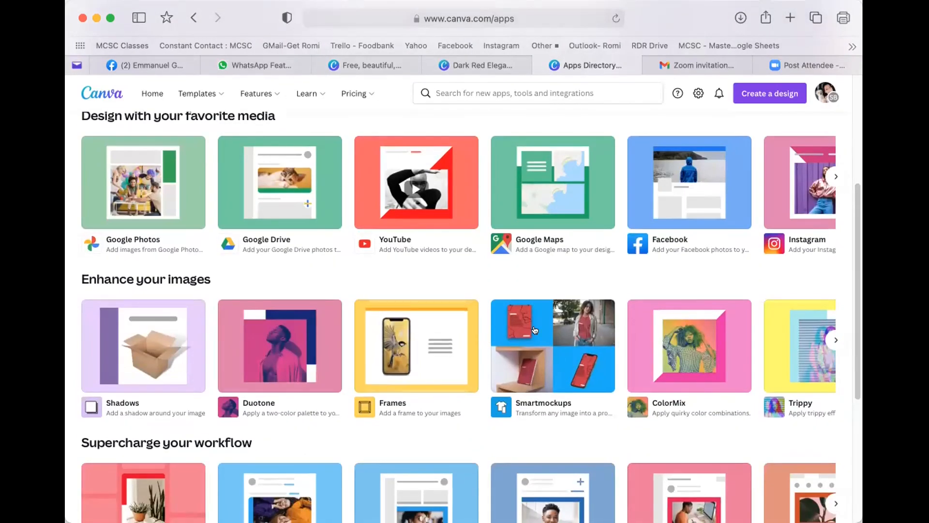
{"action": "scroll", "coordinate": [530, 330], "scroll_direction": "down", "scroll_amount": 1}
{"action": "scroll", "coordinate": [530, 330], "scroll_direction": "down", "scroll_amount": 5}
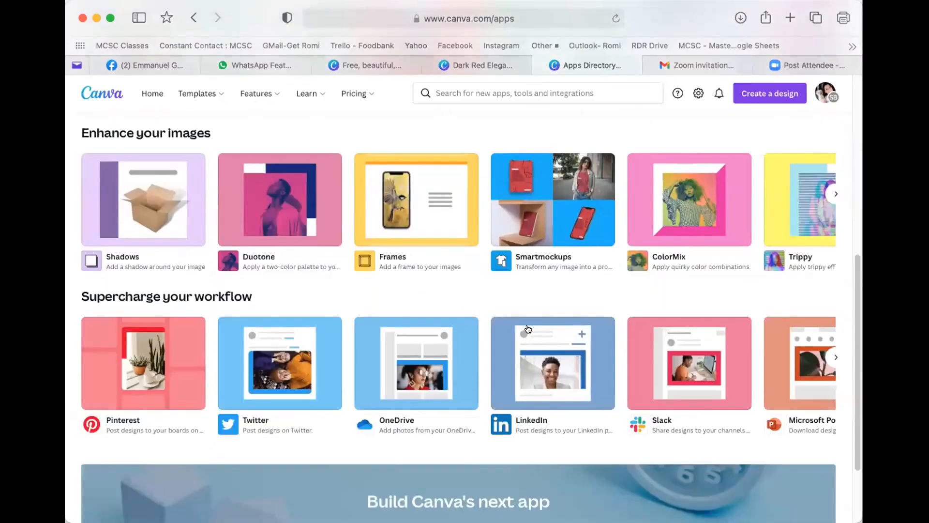
{"action": "scroll", "coordinate": [527, 329], "scroll_direction": "up", "scroll_amount": 3}
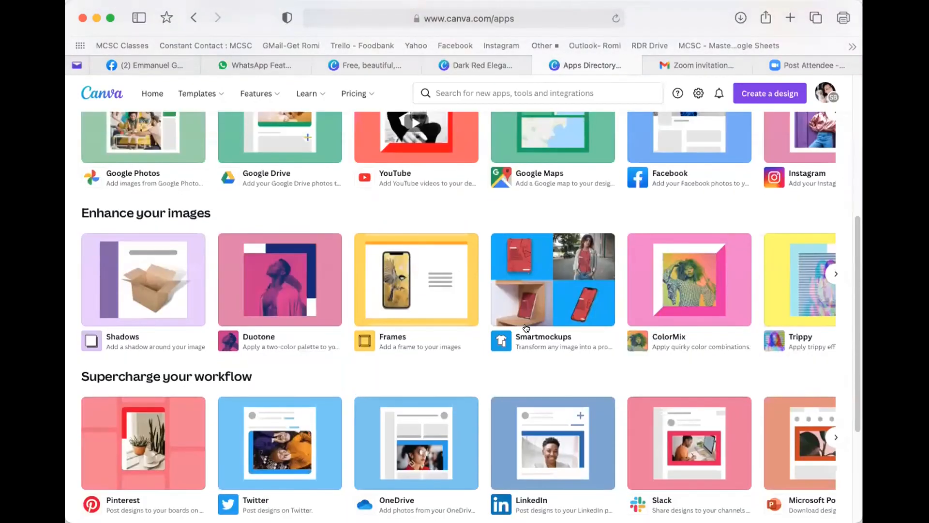
{"action": "scroll", "coordinate": [526, 328], "scroll_direction": "down", "scroll_amount": 3}
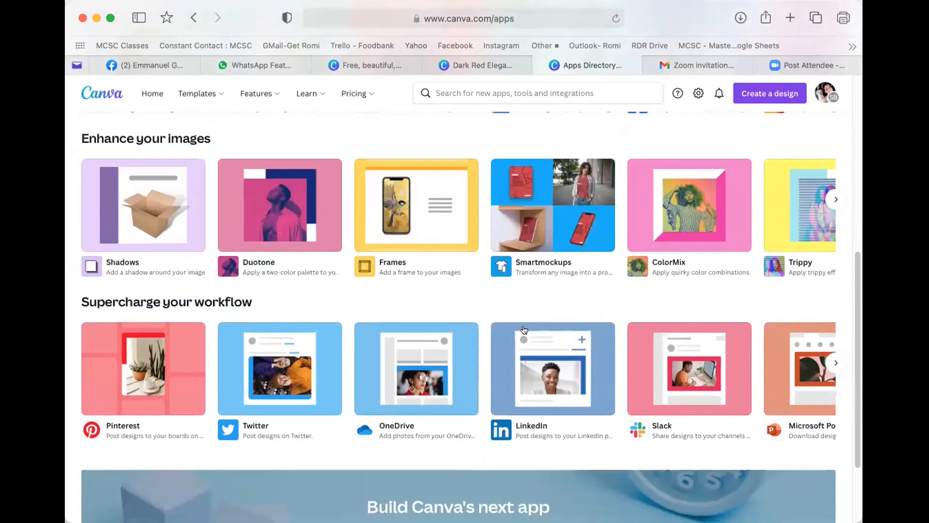
{"action": "scroll", "coordinate": [524, 329], "scroll_direction": "down", "scroll_amount": 4}
{"action": "scroll", "coordinate": [460, 242], "scroll_direction": "up", "scroll_amount": 10}
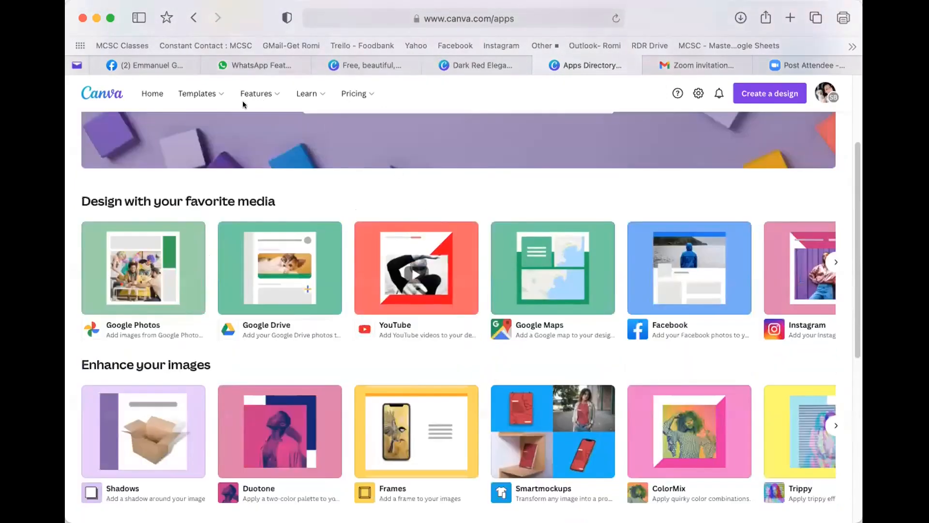
{"action": "mouse_move", "coordinate": [194, 90]}
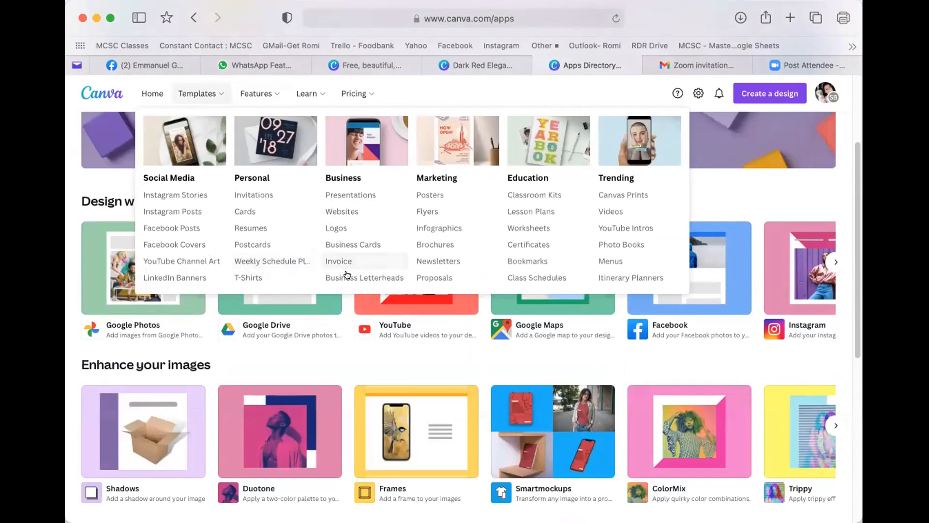
- Open Templates > Business > Business Letterheads and scroll through its 157 designs
{"action": "left_click", "coordinate": [383, 278]}
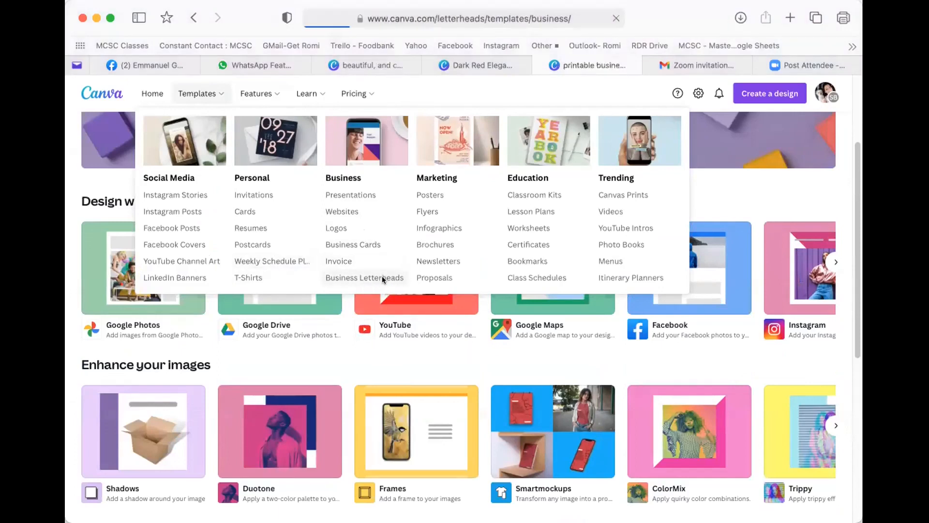
{"action": "scroll", "coordinate": [470, 278], "scroll_direction": "down", "scroll_amount": 3}
{"action": "scroll", "coordinate": [471, 276], "scroll_direction": "down", "scroll_amount": 2}
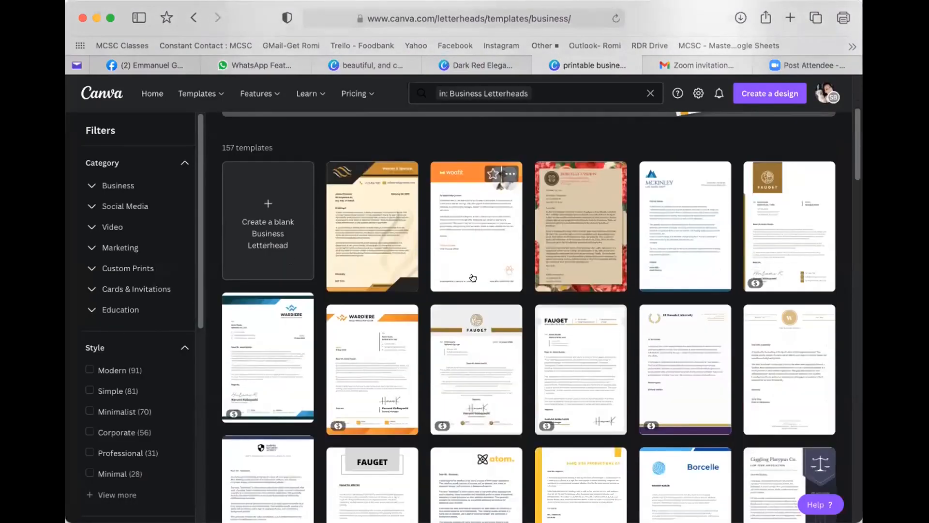
{"action": "scroll", "coordinate": [537, 283], "scroll_direction": "down", "scroll_amount": 1}
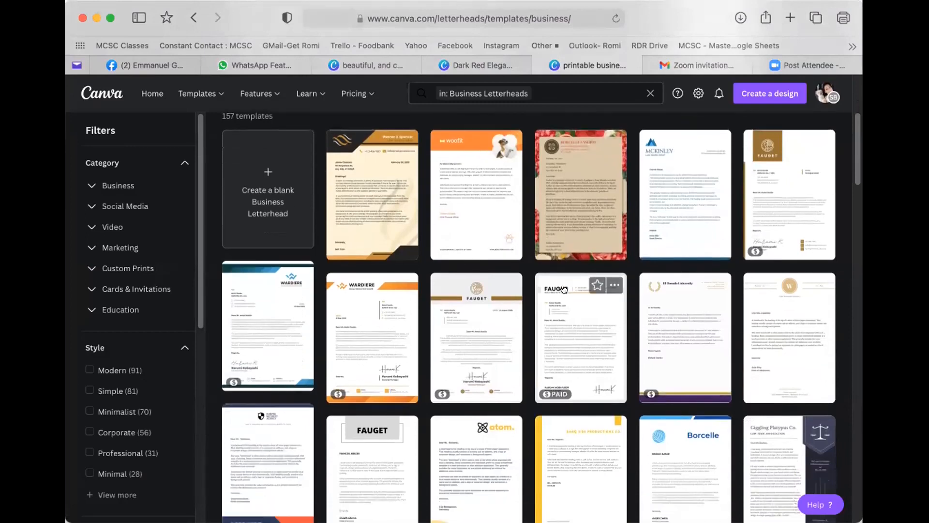
{"action": "scroll", "coordinate": [563, 289], "scroll_direction": "down", "scroll_amount": 3}
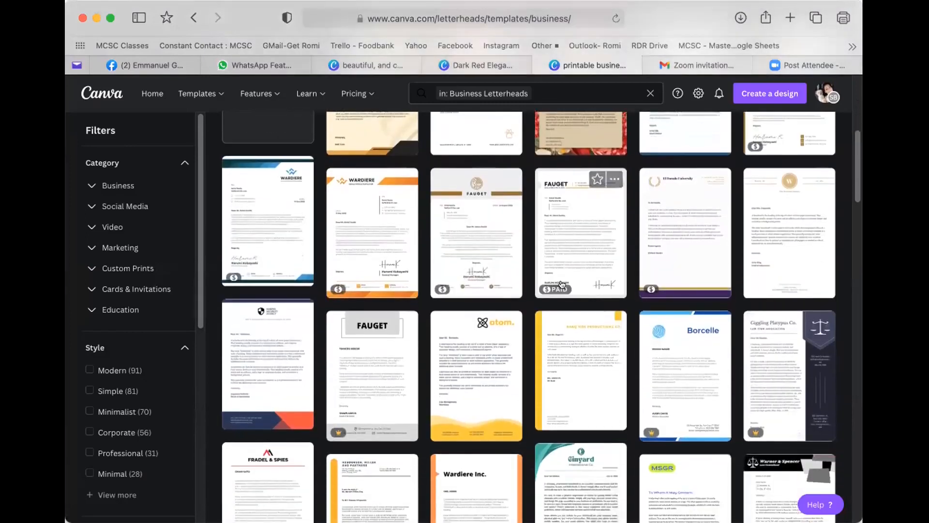
{"action": "scroll", "coordinate": [561, 284], "scroll_direction": "down", "scroll_amount": 2}
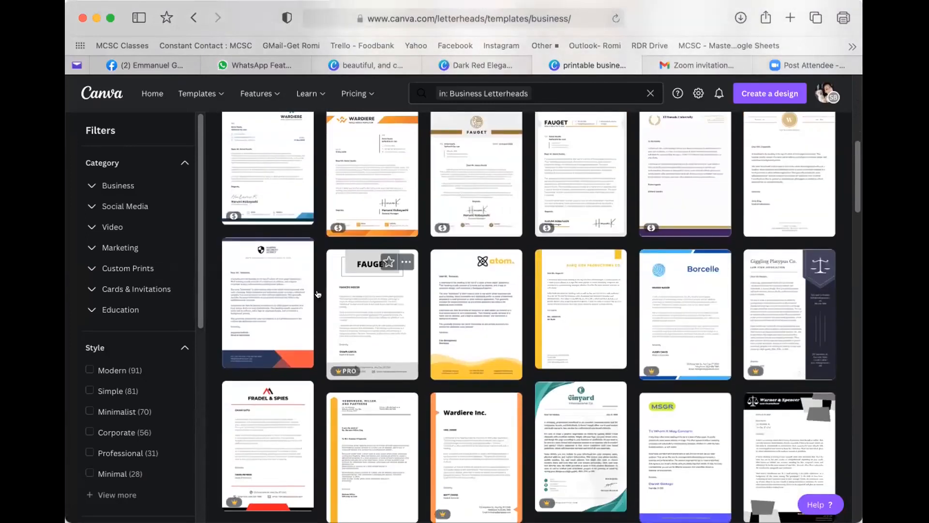
{"action": "scroll", "coordinate": [600, 295], "scroll_direction": "down", "scroll_amount": 6}
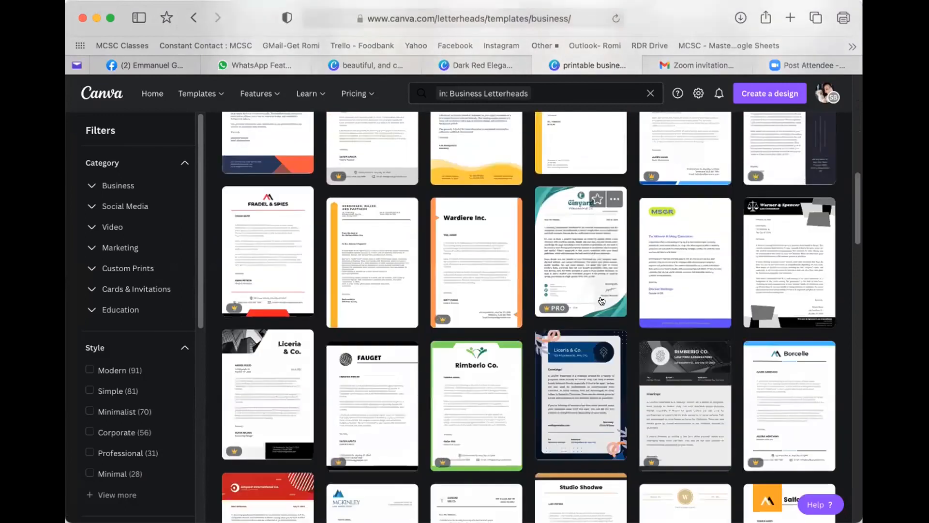
{"action": "scroll", "coordinate": [600, 298], "scroll_direction": "up", "scroll_amount": 10}
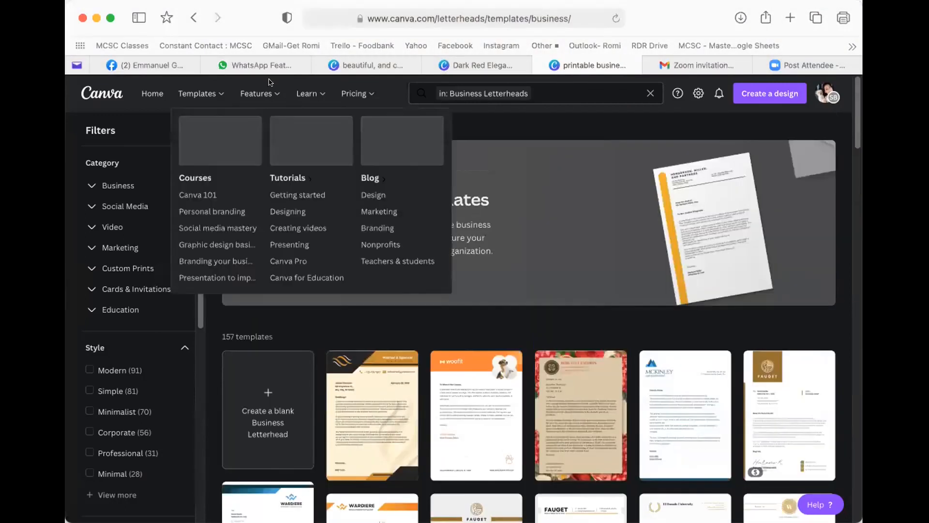
{"action": "mouse_move", "coordinate": [259, 91]}
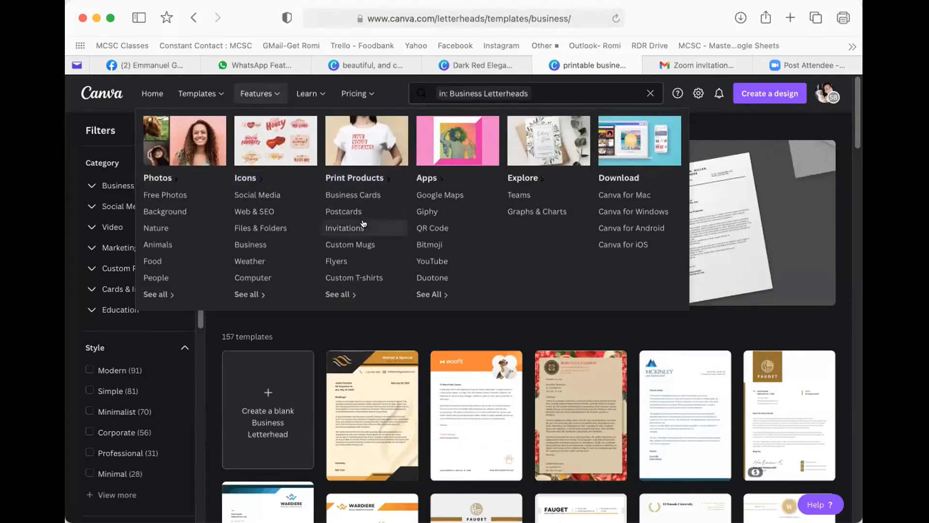
- Go to the Print products page and open the custom T-shirts page
{"action": "left_click", "coordinate": [365, 177]}
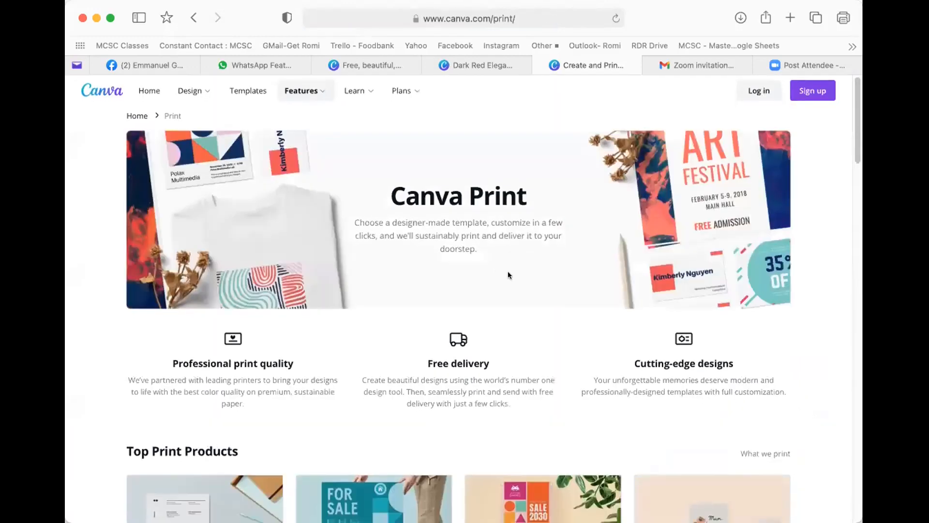
{"action": "scroll", "coordinate": [508, 271], "scroll_direction": "down", "scroll_amount": 5}
{"action": "scroll", "coordinate": [509, 262], "scroll_direction": "down", "scroll_amount": 8}
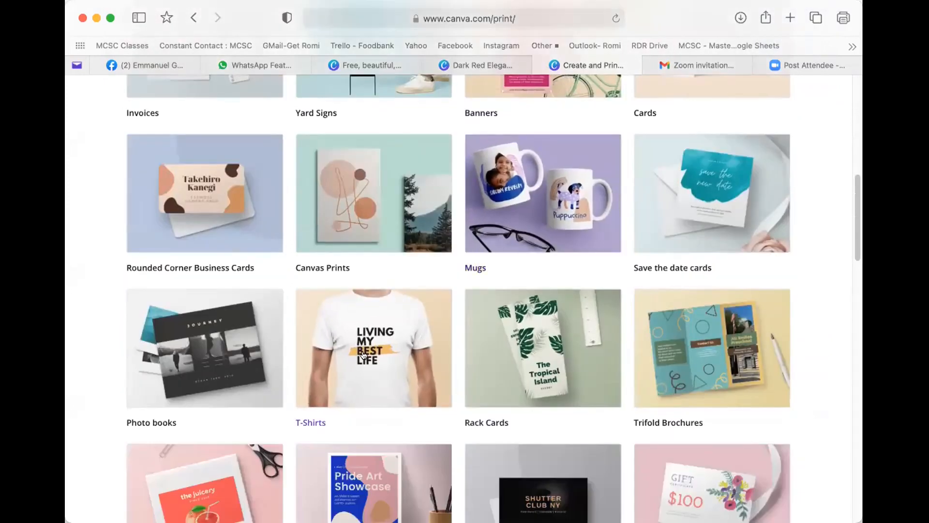
{"action": "left_click", "coordinate": [367, 343]}
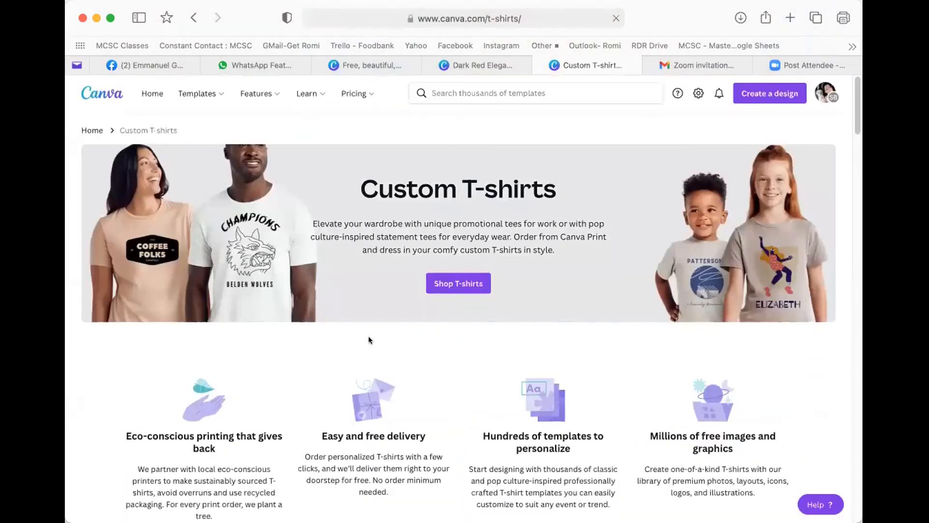
- Scroll to Browse by template and open the Unplugged from Social Media T-shirt template
{"action": "scroll", "coordinate": [454, 327], "scroll_direction": "down", "scroll_amount": 3}
{"action": "scroll", "coordinate": [453, 330], "scroll_direction": "down", "scroll_amount": 2}
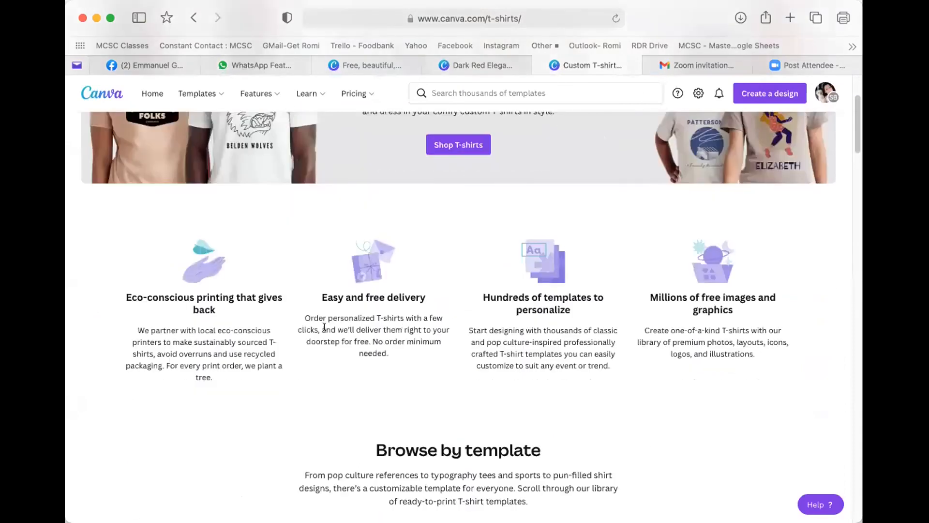
{"action": "scroll", "coordinate": [332, 333], "scroll_direction": "down", "scroll_amount": 5}
{"action": "scroll", "coordinate": [319, 333], "scroll_direction": "down", "scroll_amount": 4}
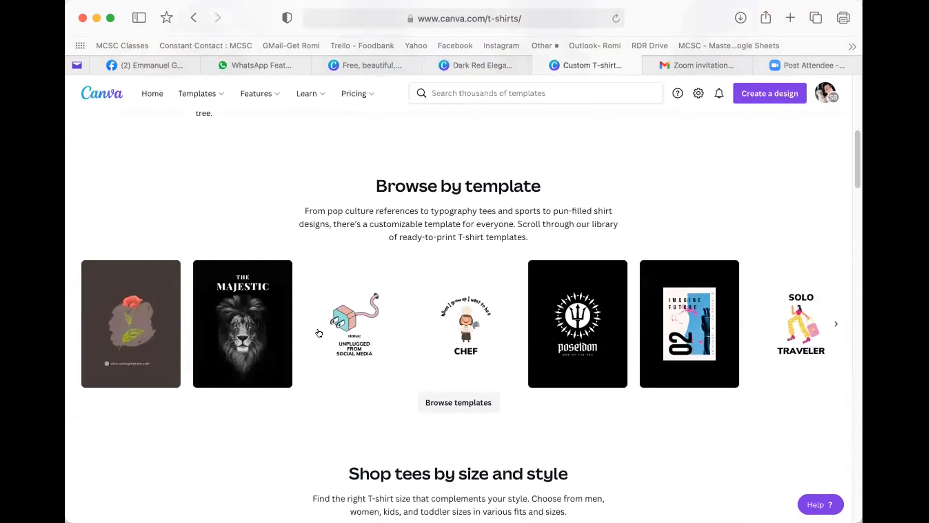
{"action": "scroll", "coordinate": [339, 334], "scroll_direction": "down", "scroll_amount": 3}
{"action": "scroll", "coordinate": [333, 330], "scroll_direction": "down", "scroll_amount": 3}
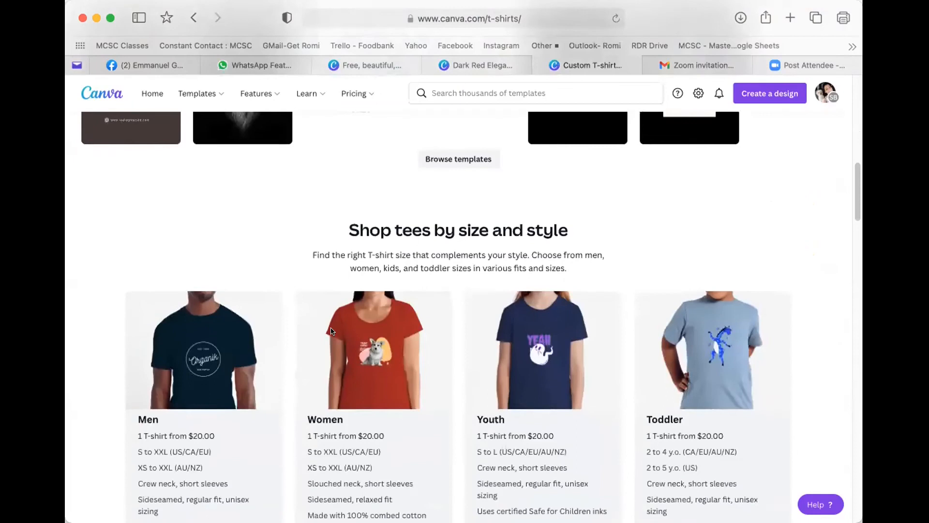
{"action": "scroll", "coordinate": [327, 330], "scroll_direction": "up", "scroll_amount": 3}
{"action": "scroll", "coordinate": [327, 330], "scroll_direction": "up", "scroll_amount": 3}
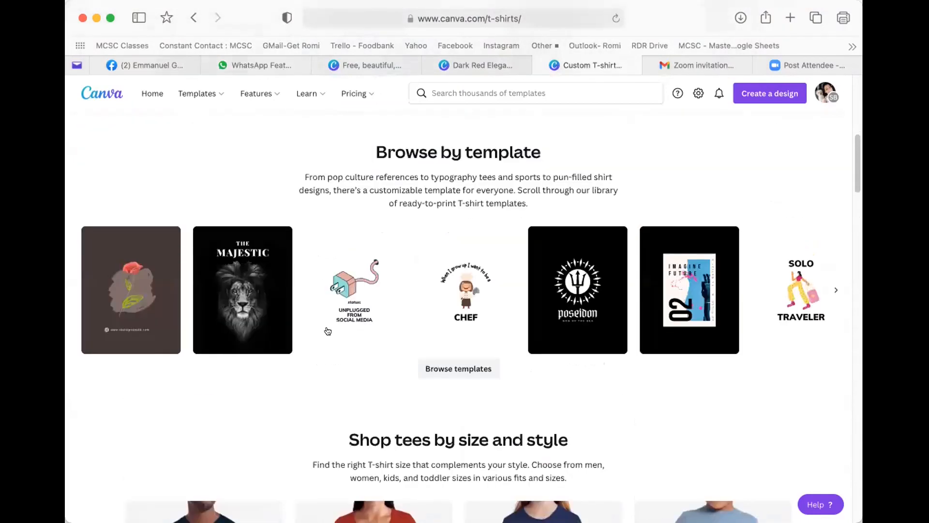
{"action": "left_click", "coordinate": [338, 287]}
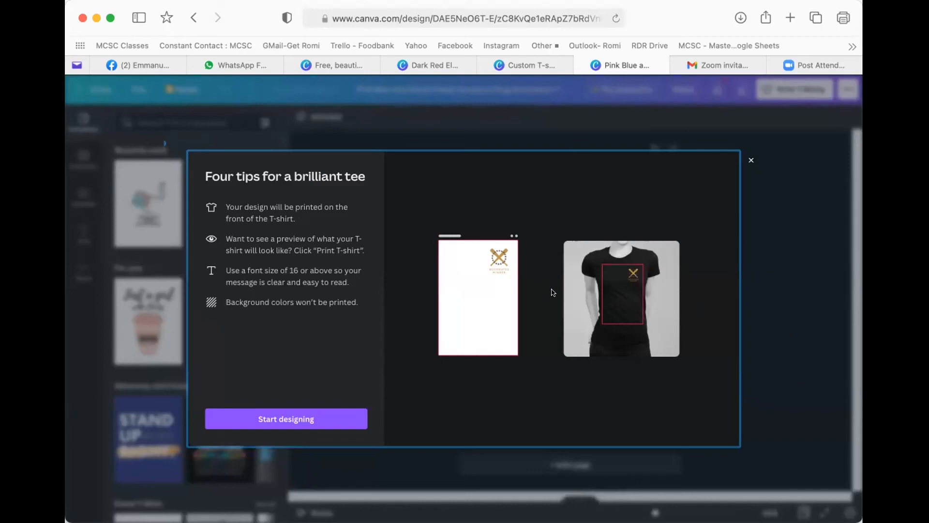
- Dismiss the Four tips for a brilliant tee dialog and page through the For you templates
{"action": "left_click", "coordinate": [751, 160]}
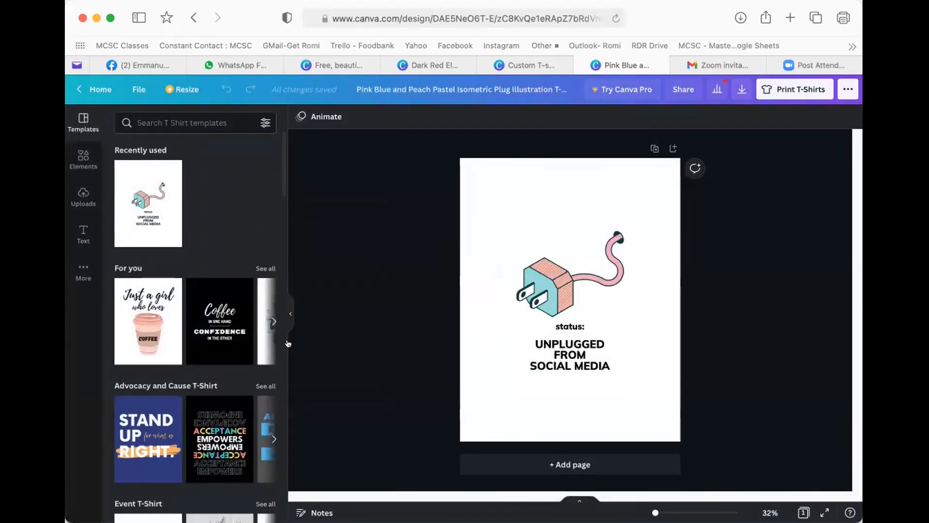
{"action": "left_click", "coordinate": [273, 320]}
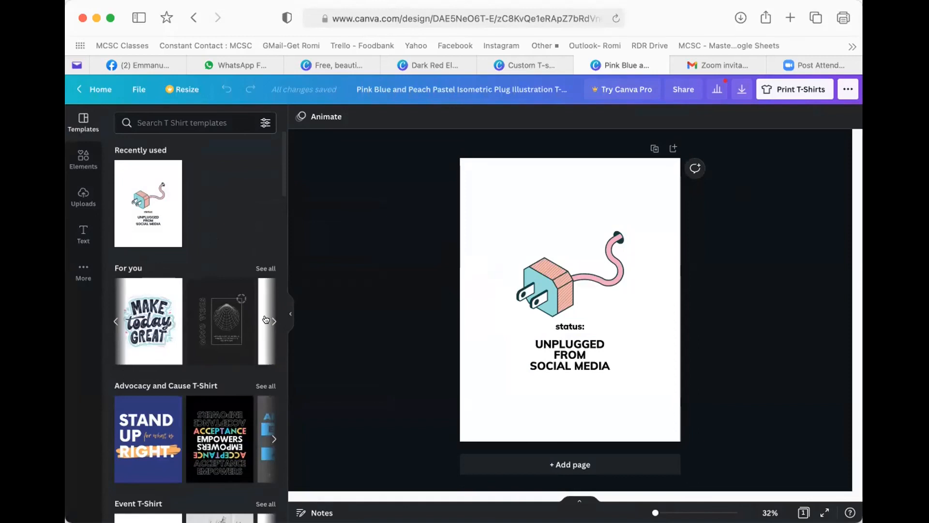
{"action": "left_click", "coordinate": [267, 320]}
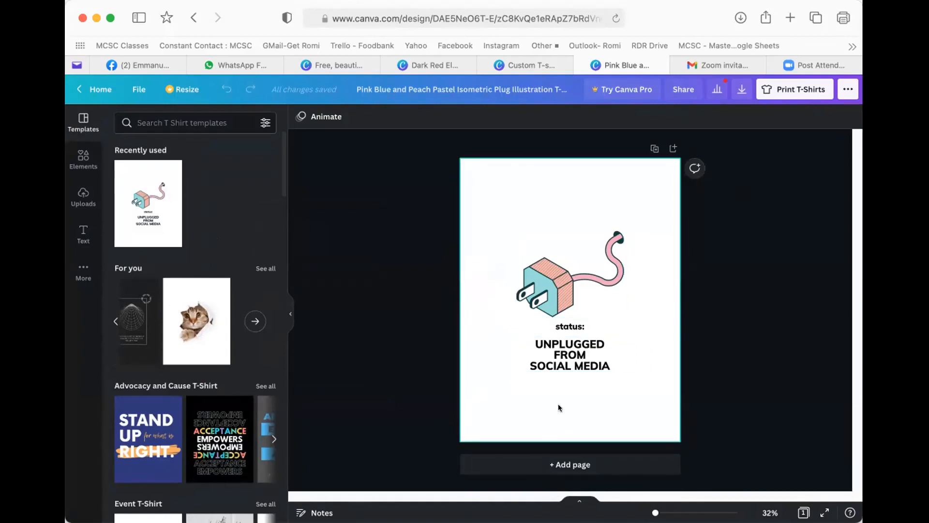
- Add a blank second page and search the Elements library for 'art'
{"action": "left_click", "coordinate": [573, 463]}
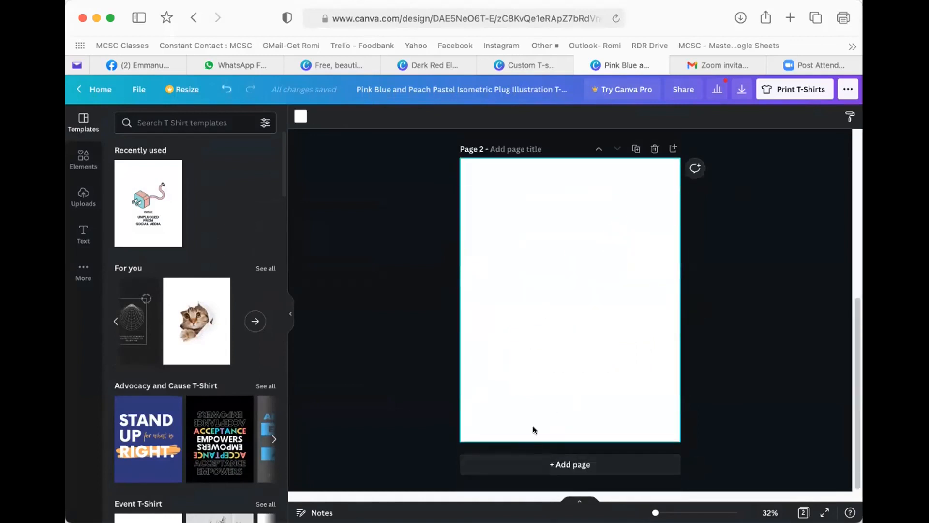
{"action": "left_click", "coordinate": [83, 159]}
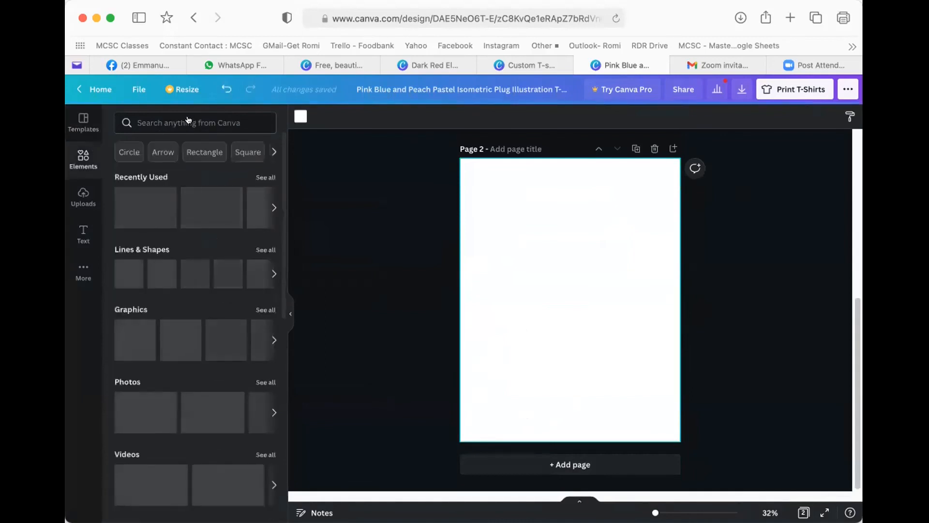
{"action": "left_click", "coordinate": [182, 116]}
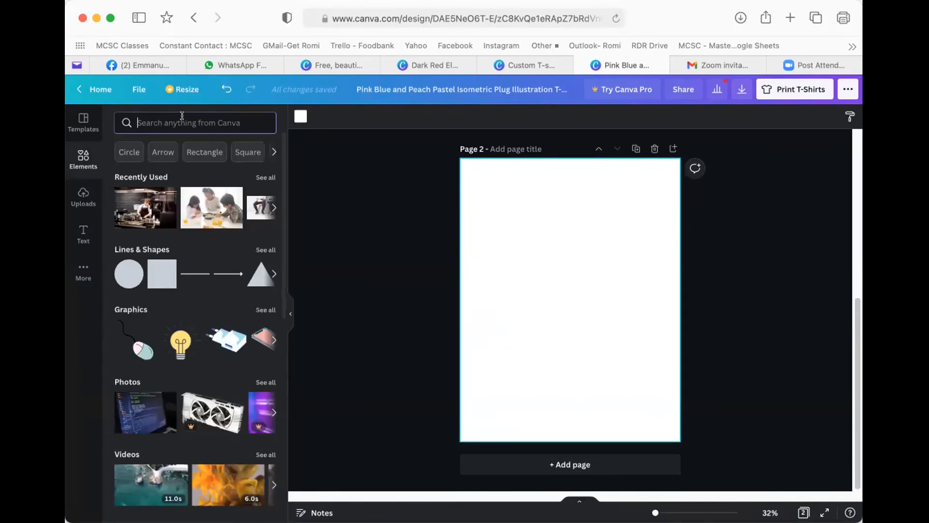
{"action": "left_click", "coordinate": [273, 152]}
{"action": "left_click", "coordinate": [267, 207]}
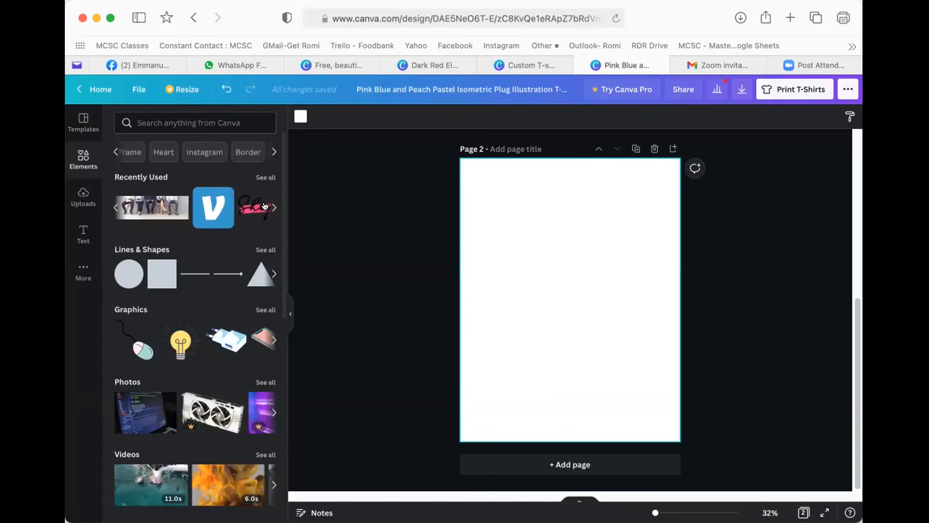
{"action": "left_click", "coordinate": [137, 124]}
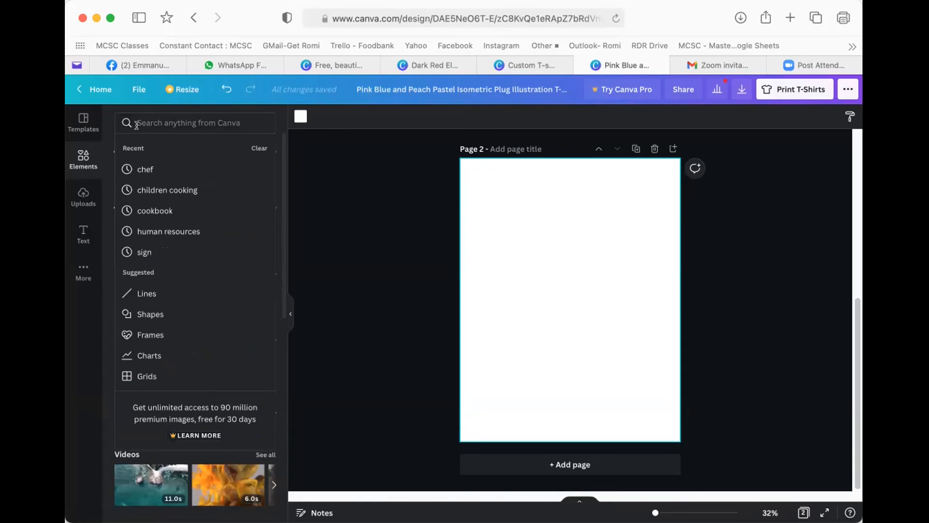
{"action": "type", "text": "art"}
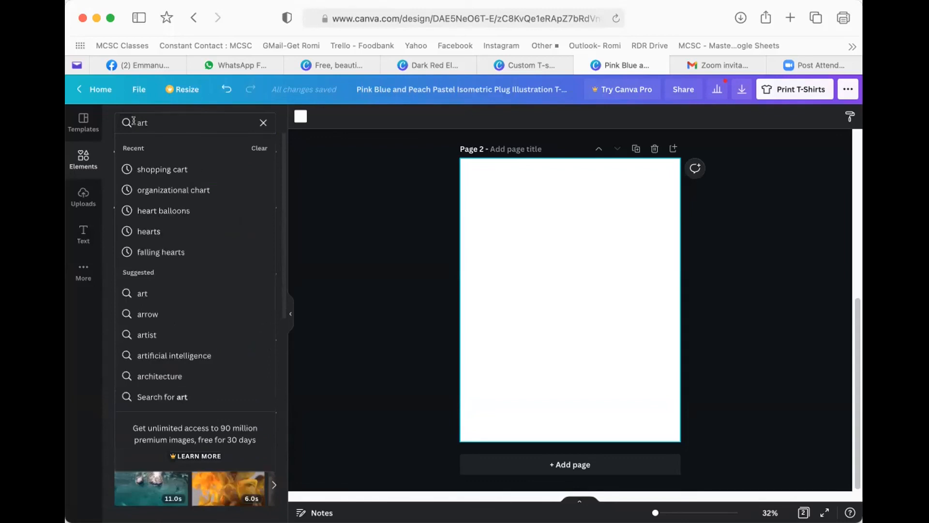
{"action": "key", "text": "Return"}
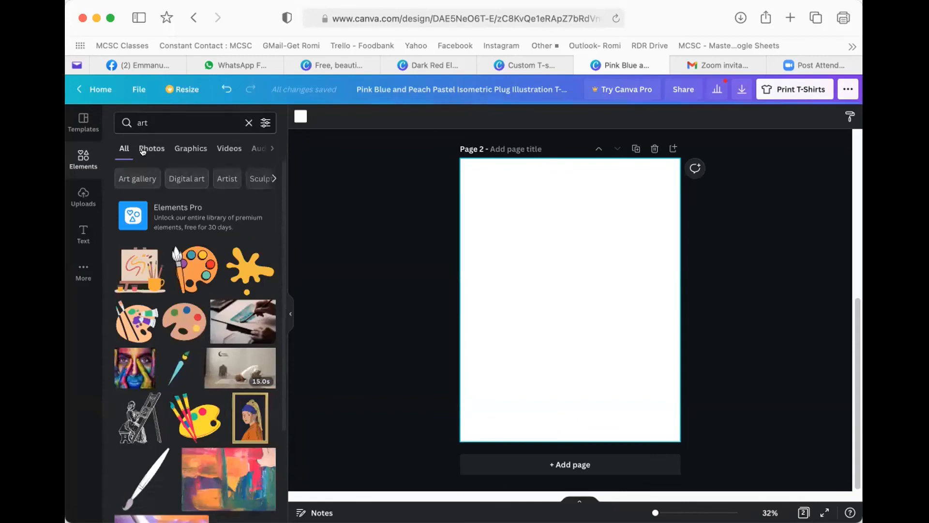
- Place the colourful abstract art photo centred on page 2, then bring up Print T-Shirts
{"action": "left_click", "coordinate": [142, 151]}
{"action": "scroll", "coordinate": [182, 322], "scroll_direction": "down", "scroll_amount": 5}
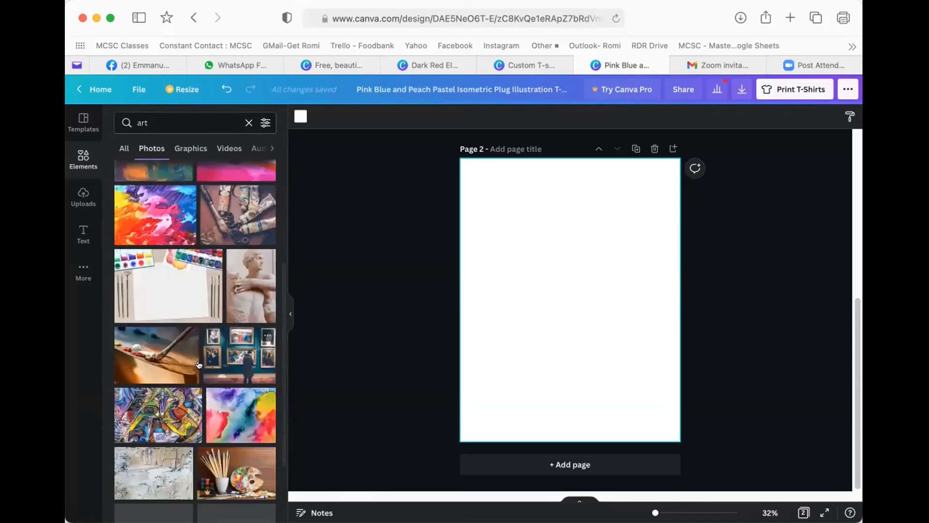
{"action": "left_click", "coordinate": [193, 395]}
{"action": "mouse_move", "coordinate": [581, 305]}
{"action": "left_mouse_down"}
{"action": "mouse_move", "coordinate": [570, 295]}
{"action": "mouse_move", "coordinate": [581, 294]}
{"action": "left_mouse_up"}
{"action": "left_click", "coordinate": [587, 213]}
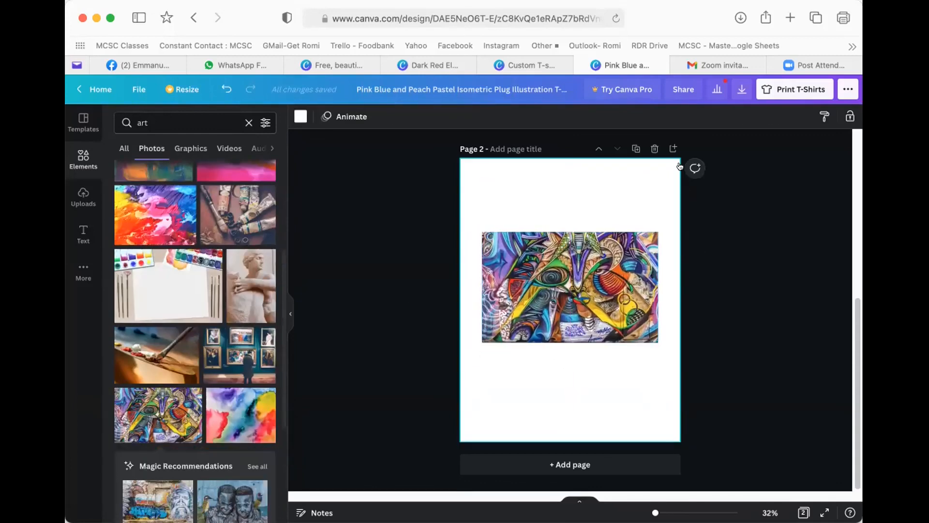
{"action": "scroll", "coordinate": [605, 172], "scroll_direction": "up", "scroll_amount": 3}
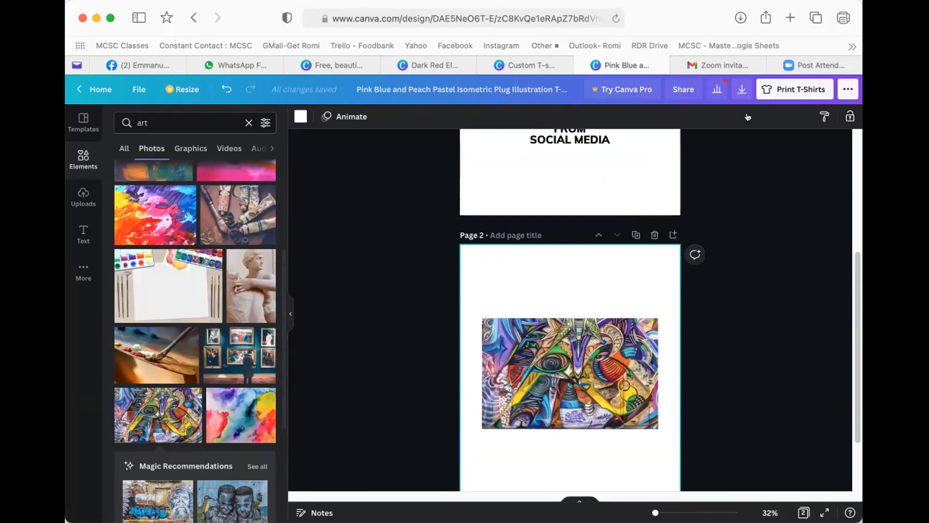
{"action": "left_click", "coordinate": [781, 90]}
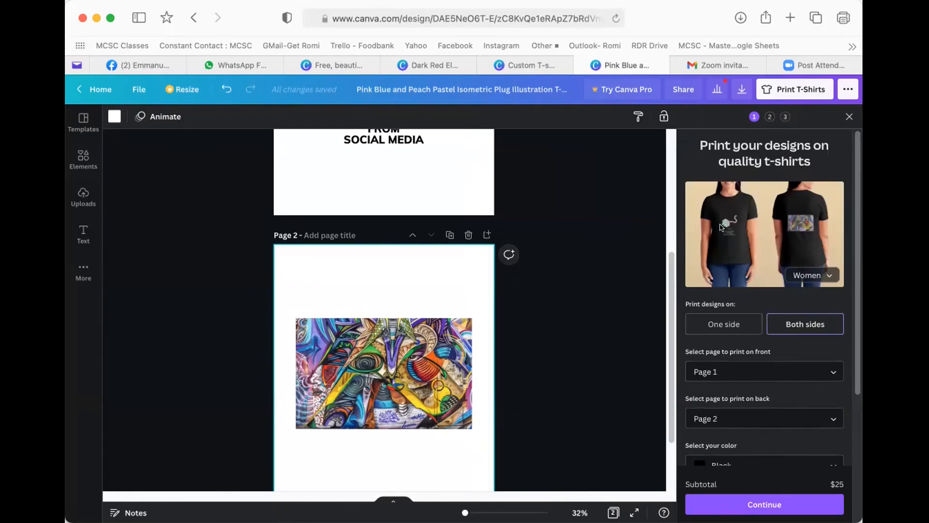
- Choose the Toddler shirt style while comparing one-sided and two-sided printing
{"action": "left_click", "coordinate": [715, 322]}
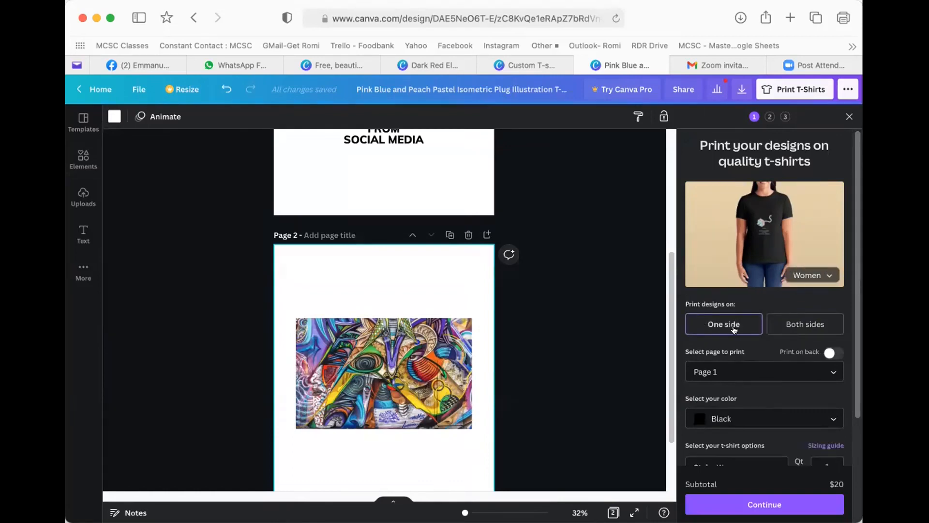
{"action": "scroll", "coordinate": [731, 358], "scroll_direction": "down", "scroll_amount": 2}
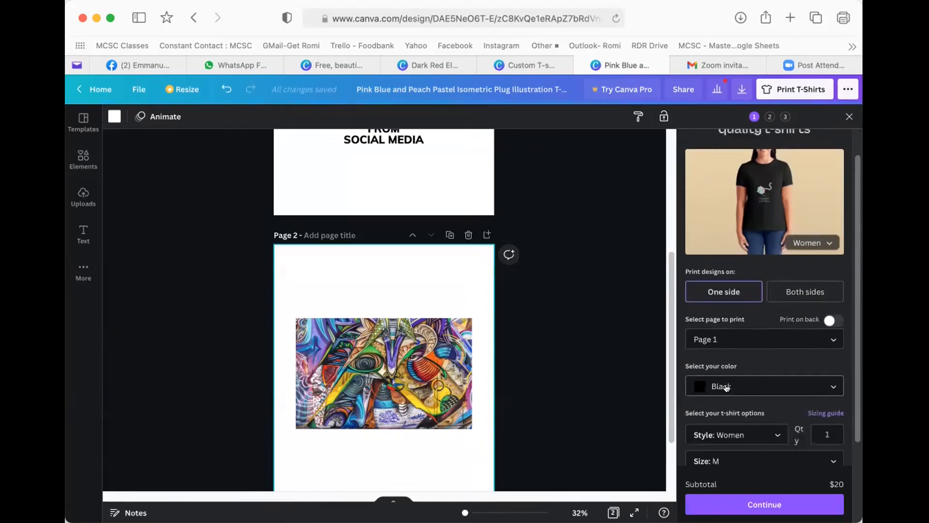
{"action": "scroll", "coordinate": [729, 389], "scroll_direction": "down", "scroll_amount": 1}
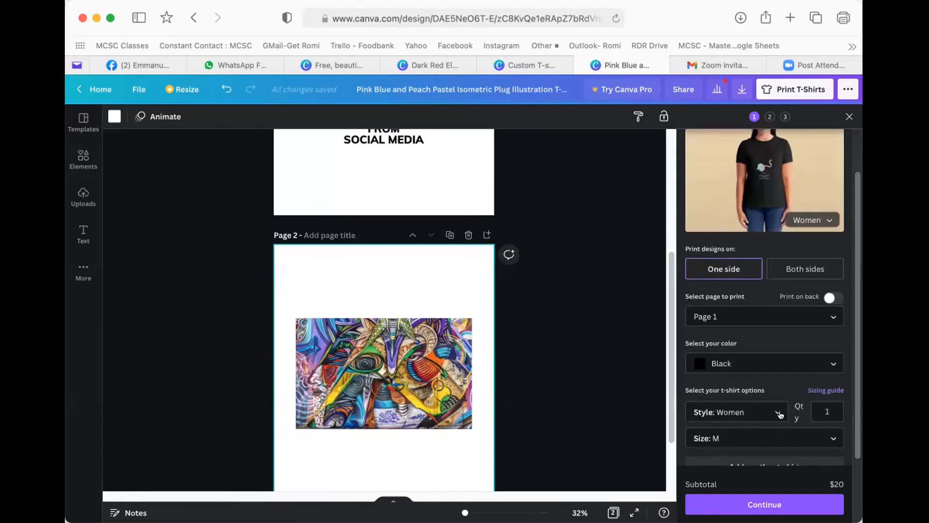
{"action": "scroll", "coordinate": [773, 417], "scroll_direction": "down", "scroll_amount": 4}
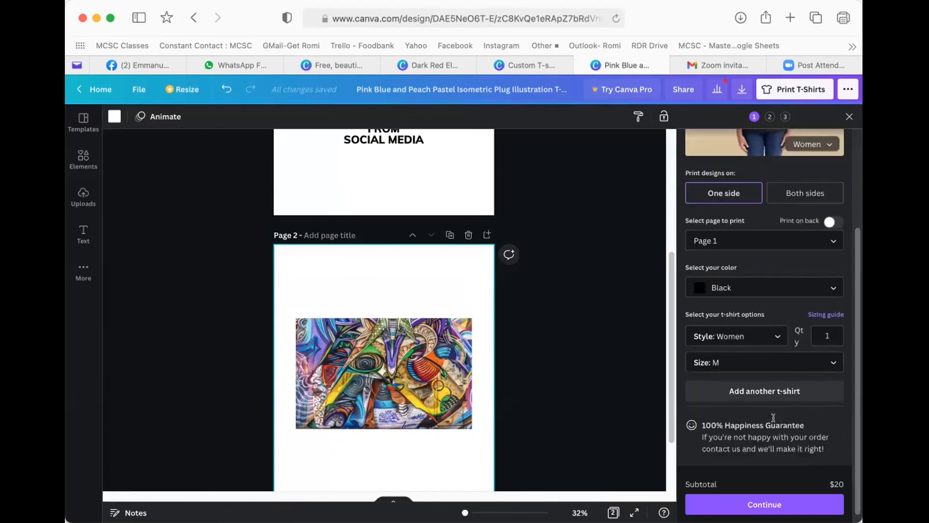
{"action": "scroll", "coordinate": [755, 368], "scroll_direction": "up", "scroll_amount": 7}
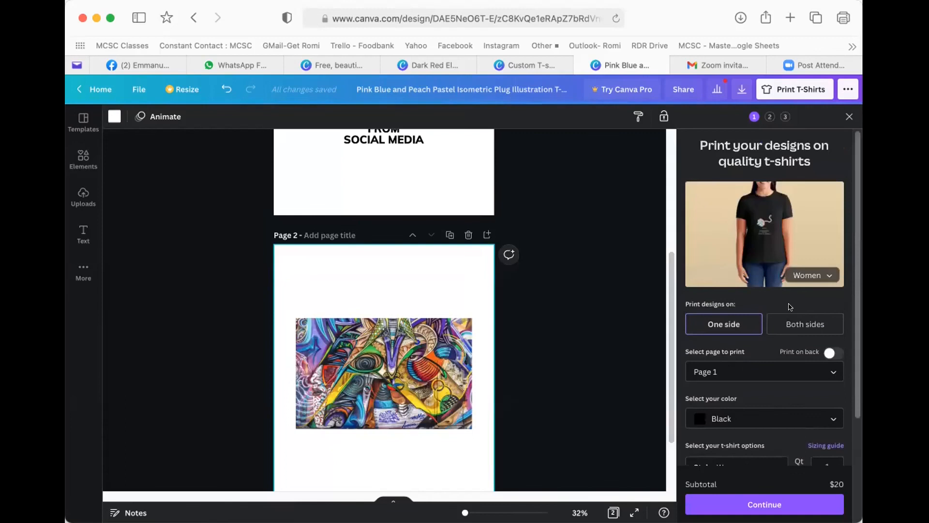
{"action": "left_click", "coordinate": [807, 274]}
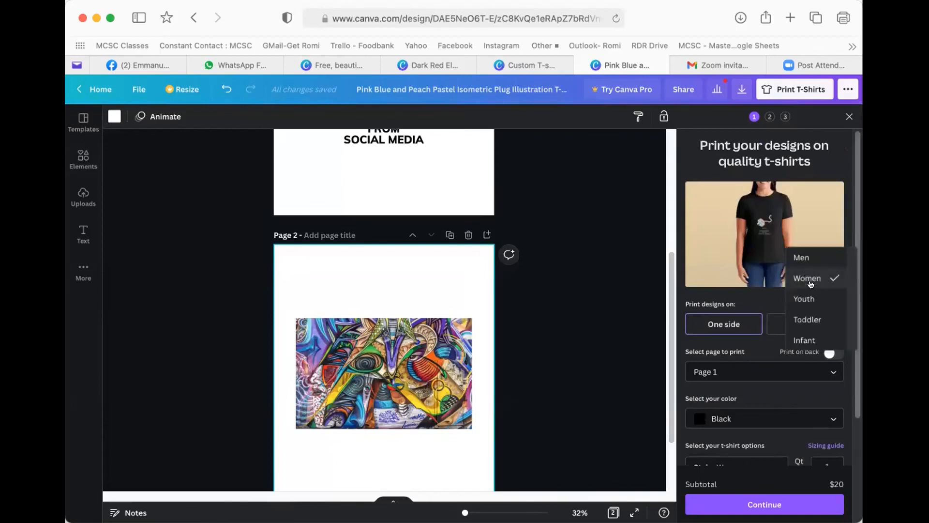
{"action": "left_click", "coordinate": [805, 319]}
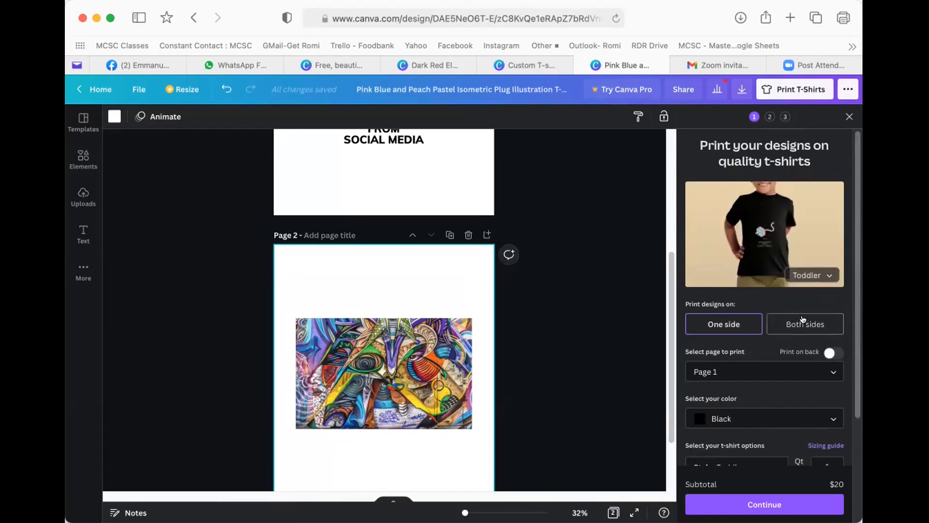
{"action": "left_click", "coordinate": [808, 323]}
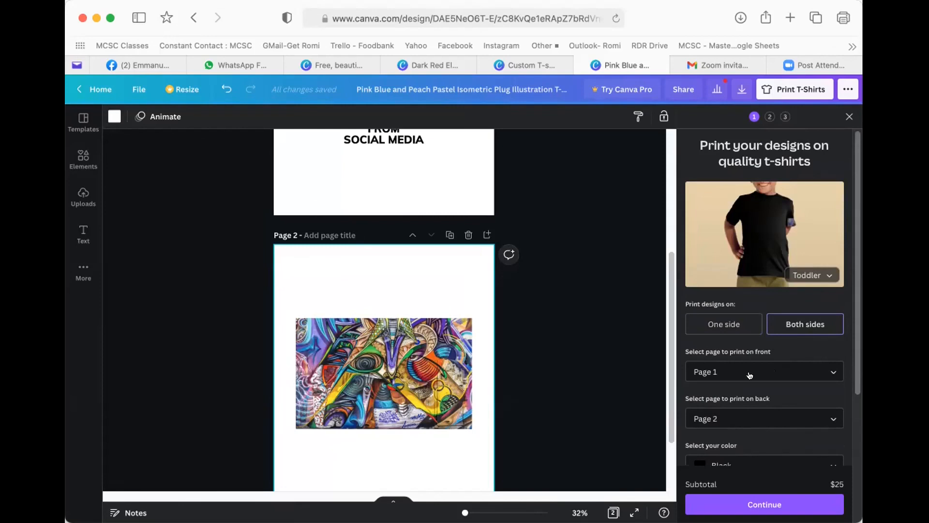
{"action": "left_click", "coordinate": [721, 328]}
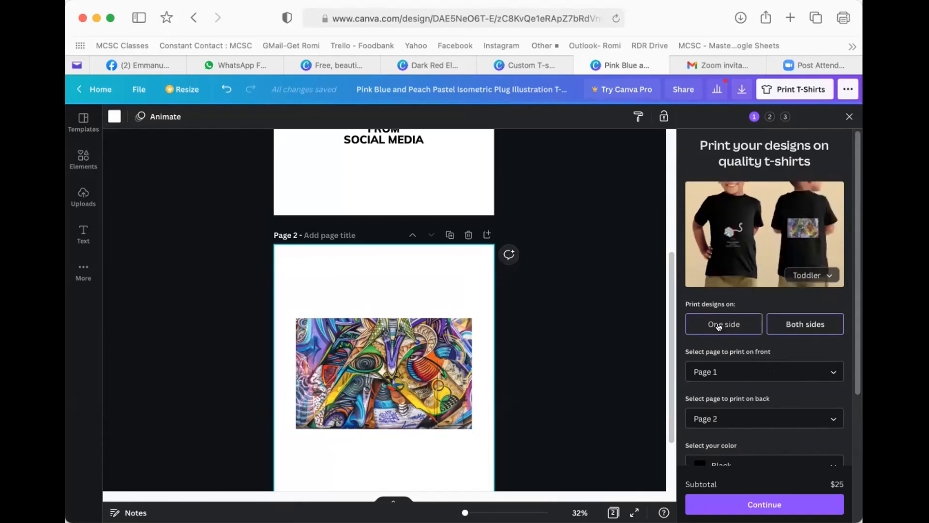
- Print on both sides with Page 1 on the front and Page 2 on the back
{"action": "left_click", "coordinate": [759, 372]}
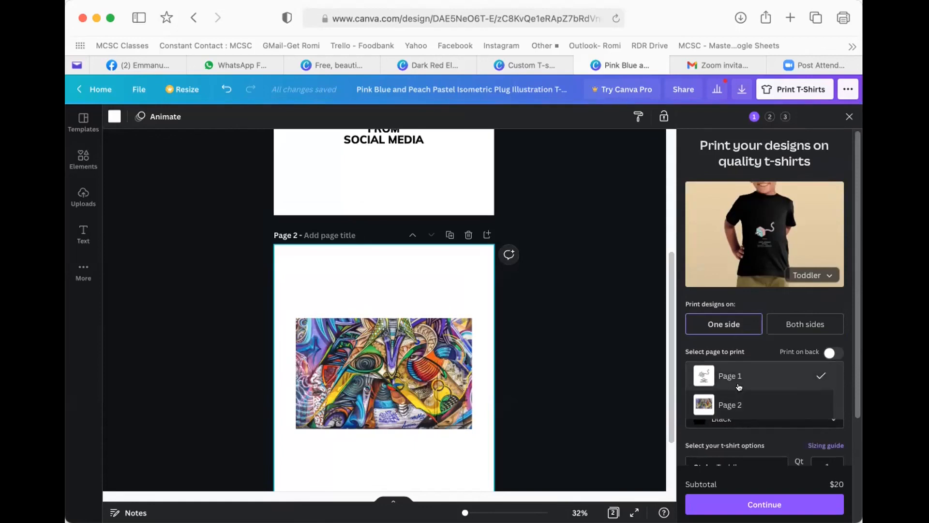
{"action": "left_click", "coordinate": [788, 316]}
{"action": "left_click", "coordinate": [801, 322]}
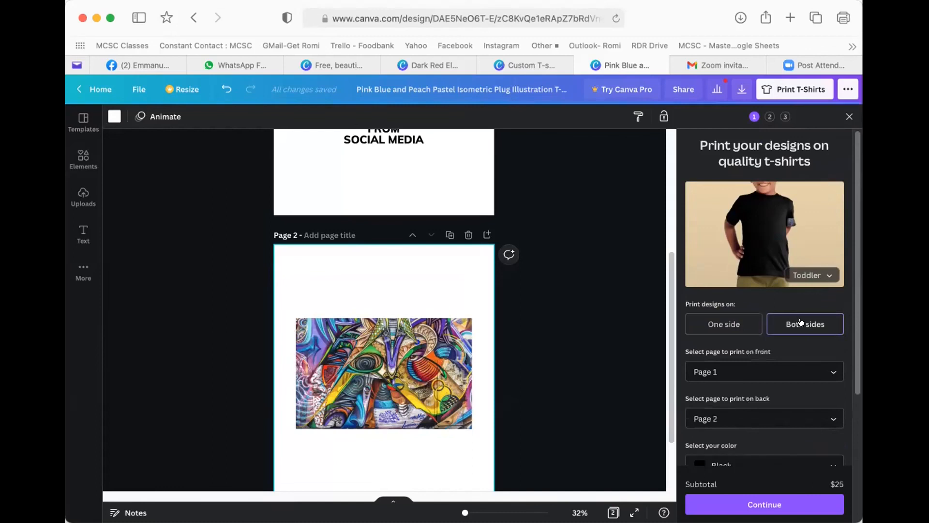
{"action": "left_click", "coordinate": [761, 371]}
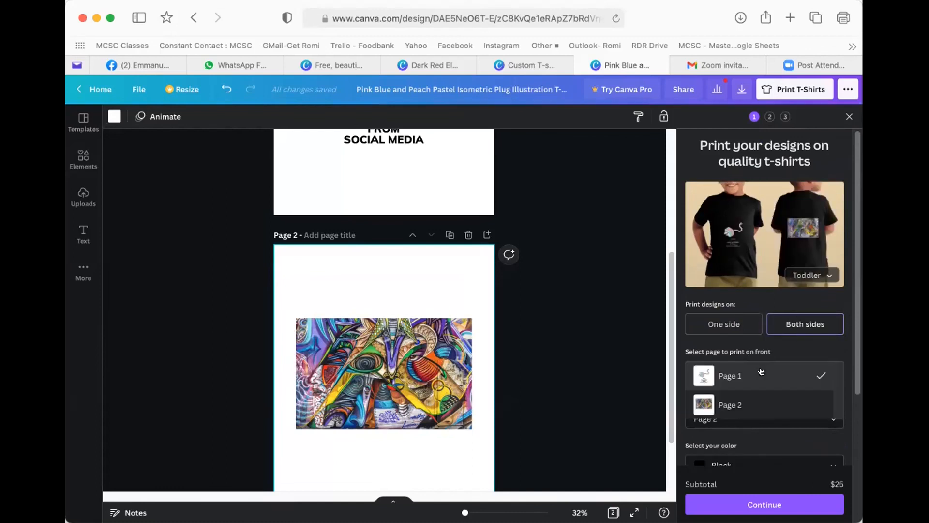
{"action": "left_click", "coordinate": [740, 400]}
{"action": "scroll", "coordinate": [722, 365], "scroll_direction": "down", "scroll_amount": 1}
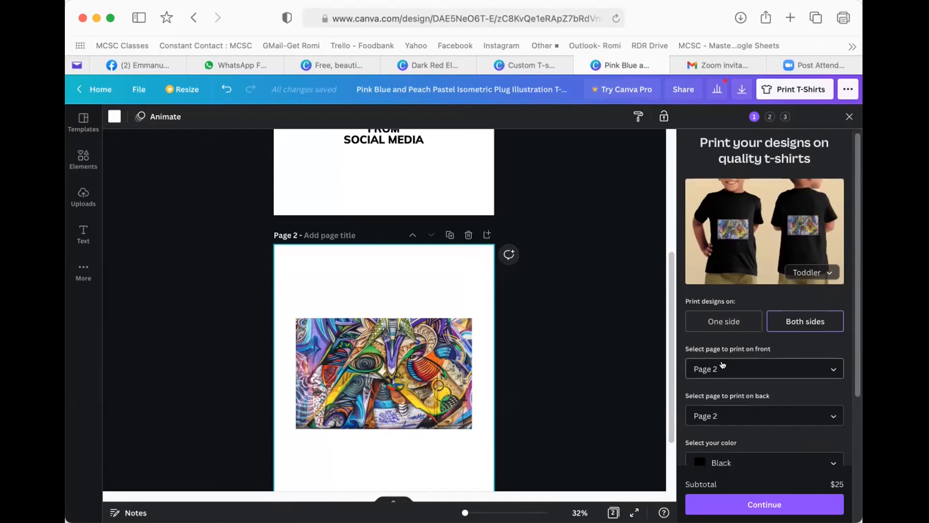
{"action": "left_click", "coordinate": [724, 370]}
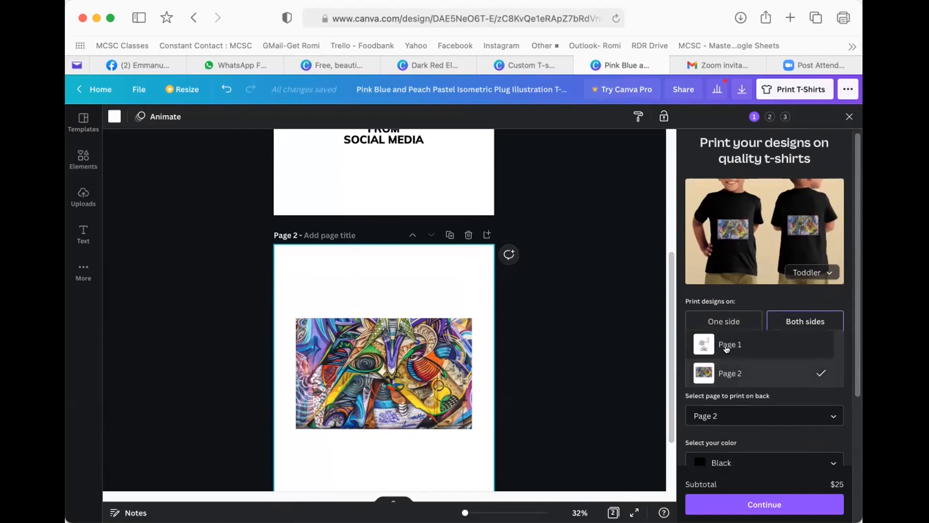
{"action": "left_click", "coordinate": [758, 358]}
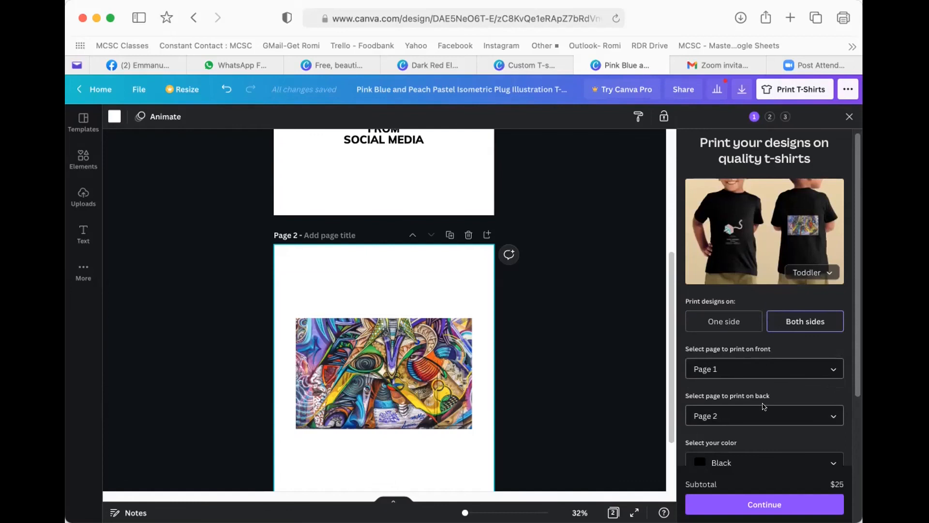
- Choose toddler Size 2 for the shirt
{"action": "scroll", "coordinate": [763, 406], "scroll_direction": "down", "scroll_amount": 5}
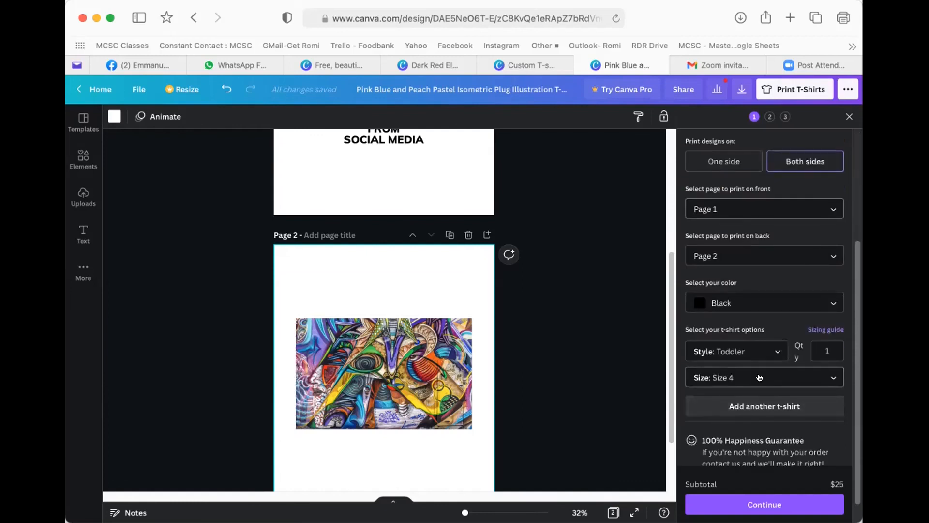
{"action": "left_click", "coordinate": [755, 376]}
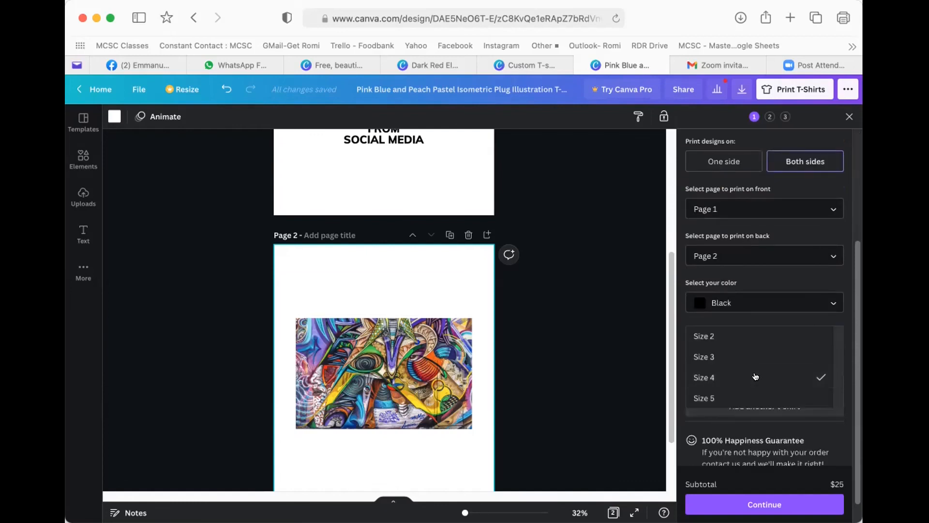
{"action": "left_click", "coordinate": [728, 334]}
{"action": "scroll", "coordinate": [779, 319], "scroll_direction": "up", "scroll_amount": 4}
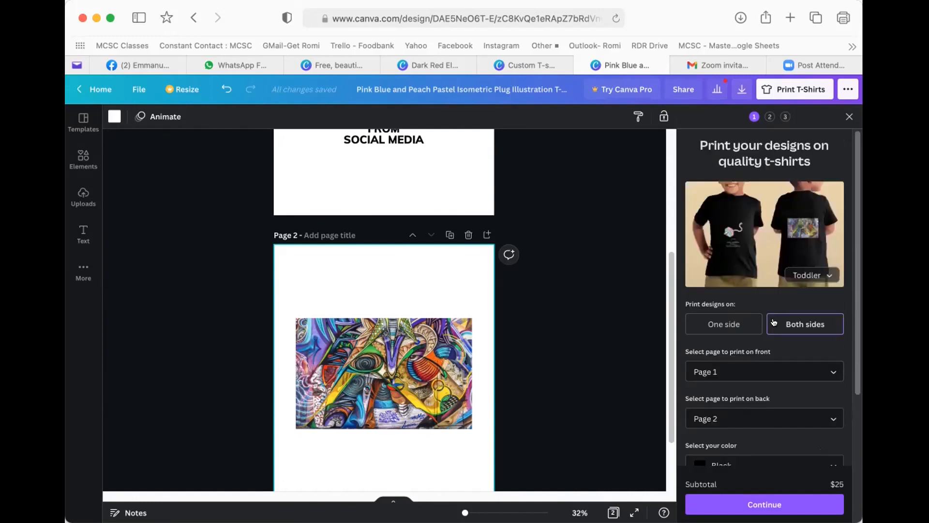
{"action": "scroll", "coordinate": [776, 325], "scroll_direction": "down", "scroll_amount": 3}
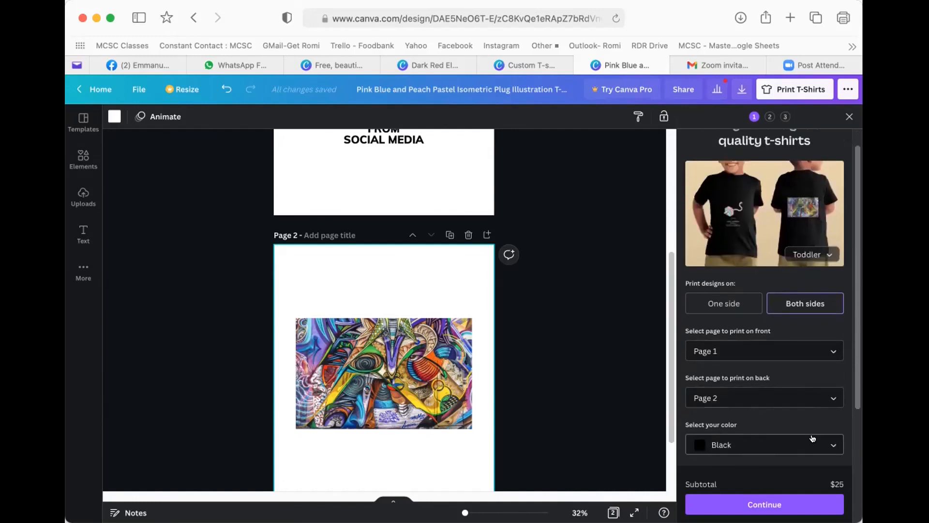
{"action": "scroll", "coordinate": [809, 434], "scroll_direction": "down", "scroll_amount": 3}
- Switch the shirt style to Women and set the quantity to 10
{"action": "left_click", "coordinate": [774, 343]}
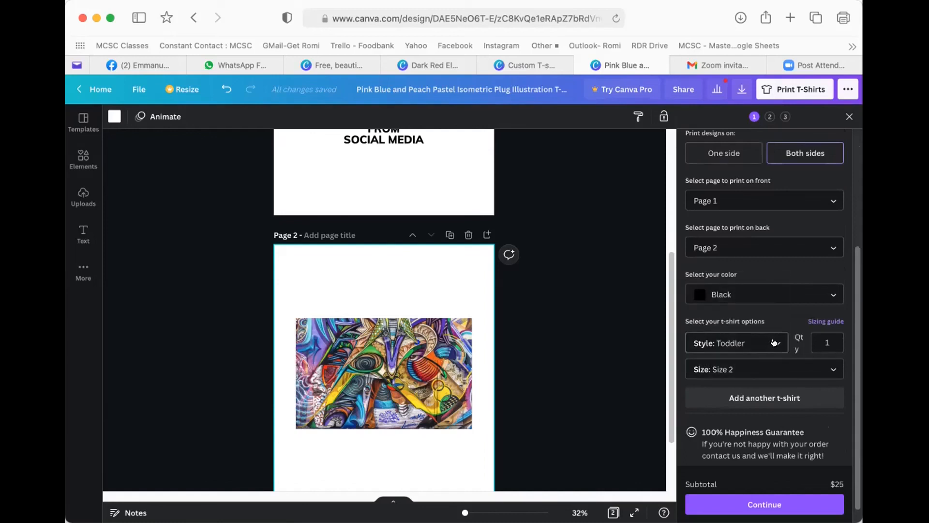
{"action": "left_click", "coordinate": [757, 341]}
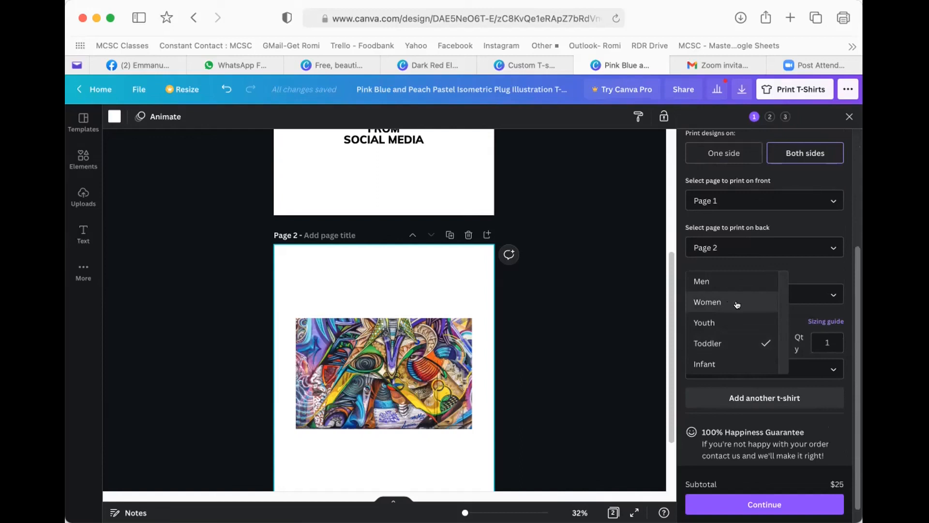
{"action": "left_click", "coordinate": [730, 303]}
{"action": "scroll", "coordinate": [808, 430], "scroll_direction": "down", "scroll_amount": 1}
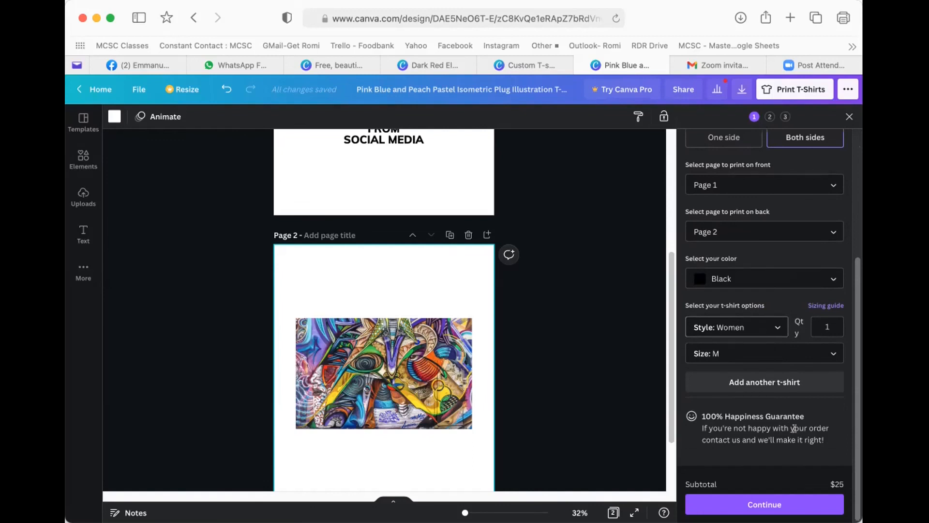
{"action": "double_click", "coordinate": [835, 327]}
{"action": "type", "text": "0"}
- Choose size L and continue to Shipping details with a $230 total
{"action": "left_click", "coordinate": [717, 353]}
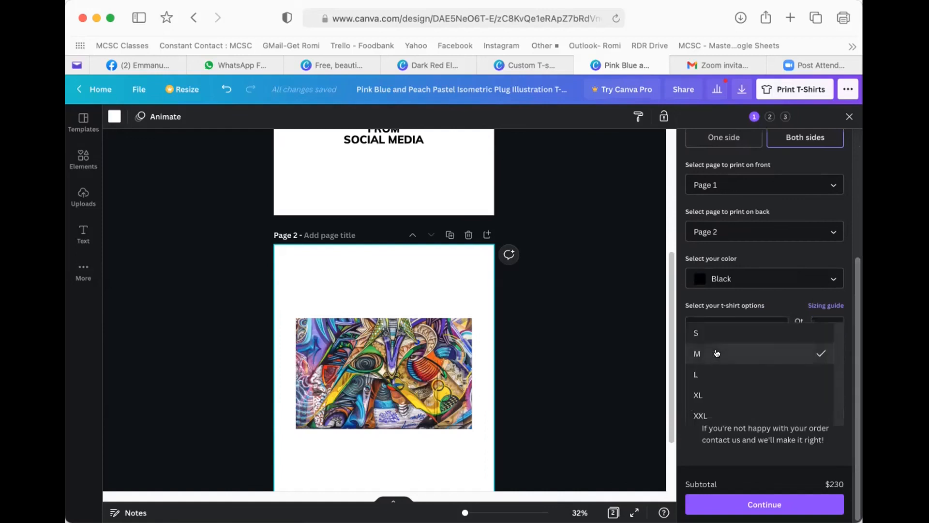
{"action": "left_click", "coordinate": [703, 350]}
{"action": "left_click", "coordinate": [703, 350]}
{"action": "left_click", "coordinate": [706, 376]}
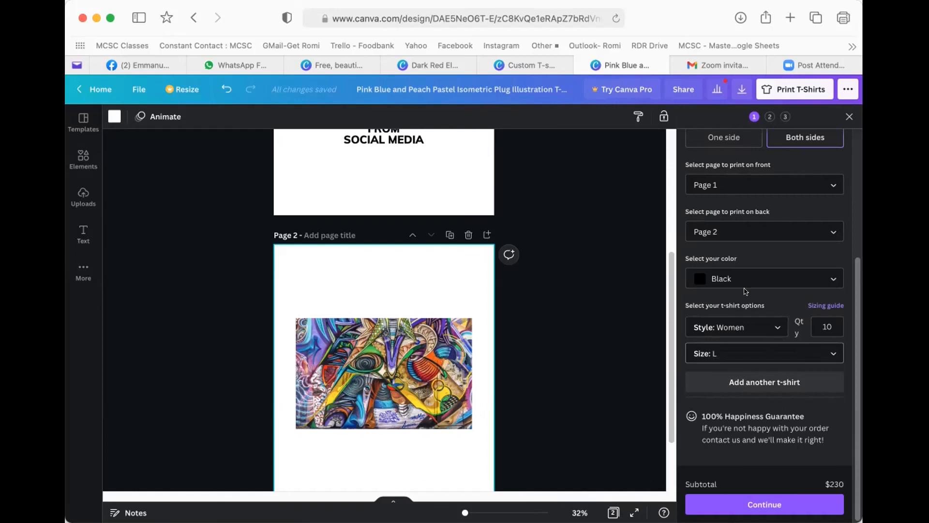
{"action": "scroll", "coordinate": [769, 347], "scroll_direction": "up", "scroll_amount": 5}
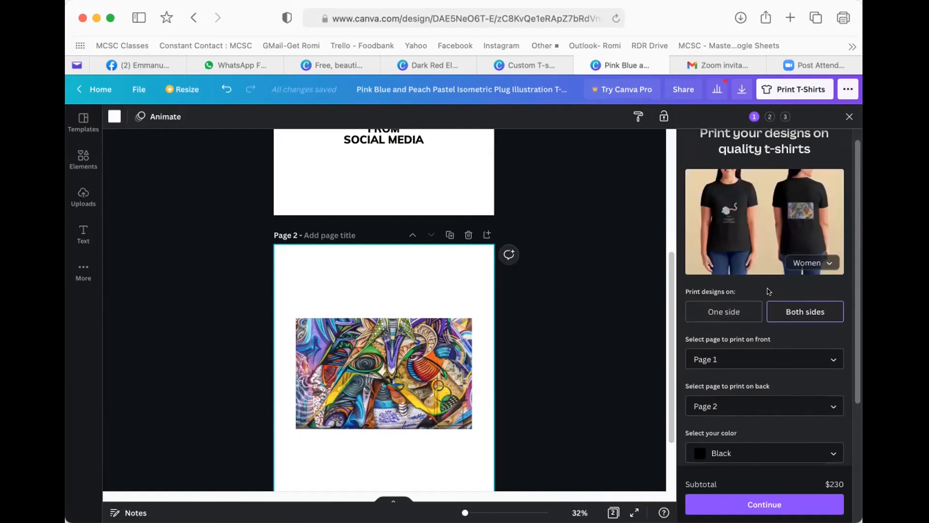
{"action": "scroll", "coordinate": [778, 276], "scroll_direction": "down", "scroll_amount": 1}
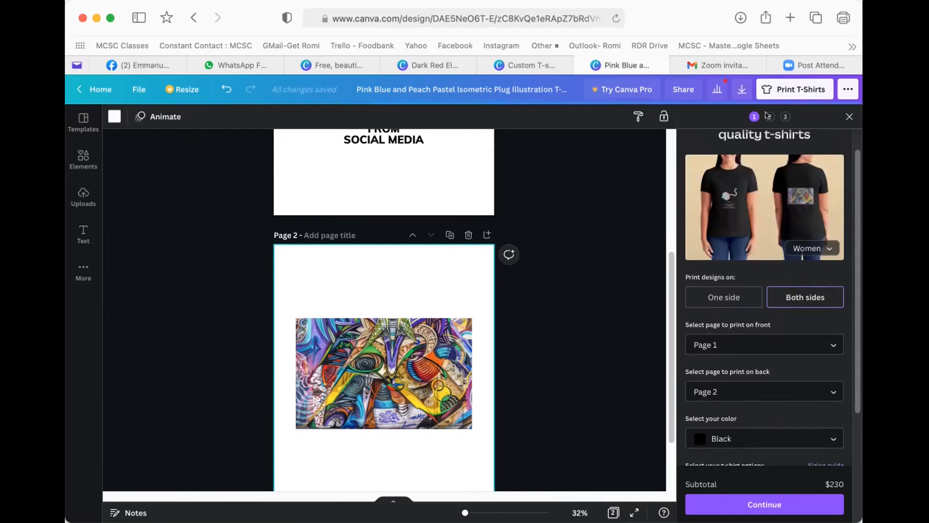
{"action": "scroll", "coordinate": [769, 368], "scroll_direction": "down", "scroll_amount": 1}
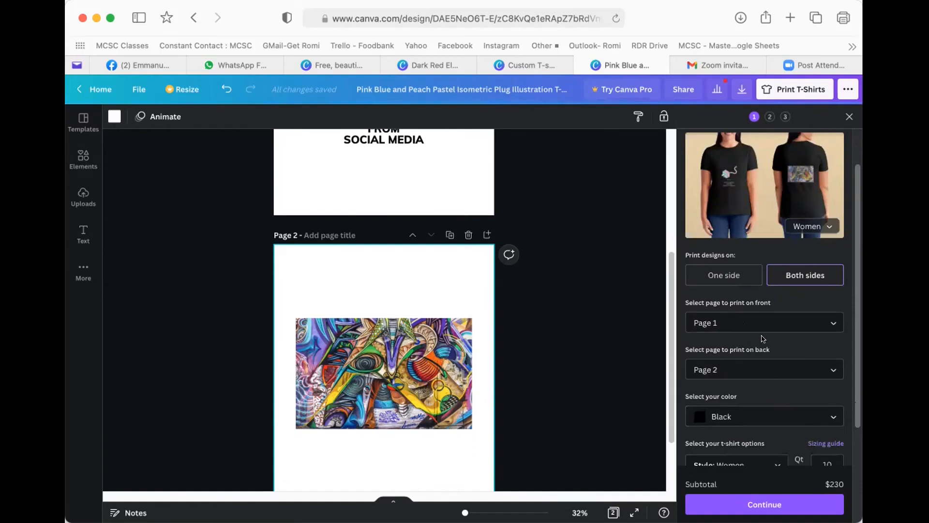
{"action": "left_click", "coordinate": [766, 503]}
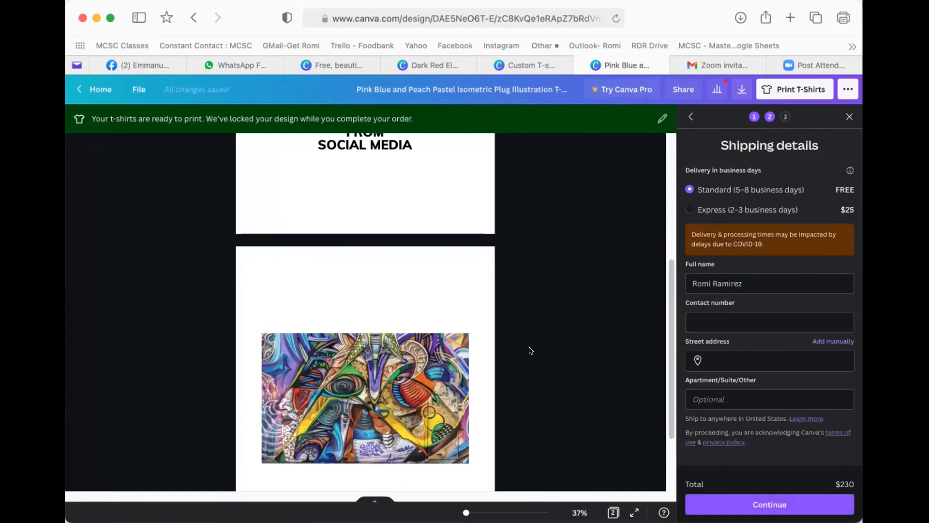
{"action": "scroll", "coordinate": [527, 349], "scroll_direction": "up", "scroll_amount": 3}
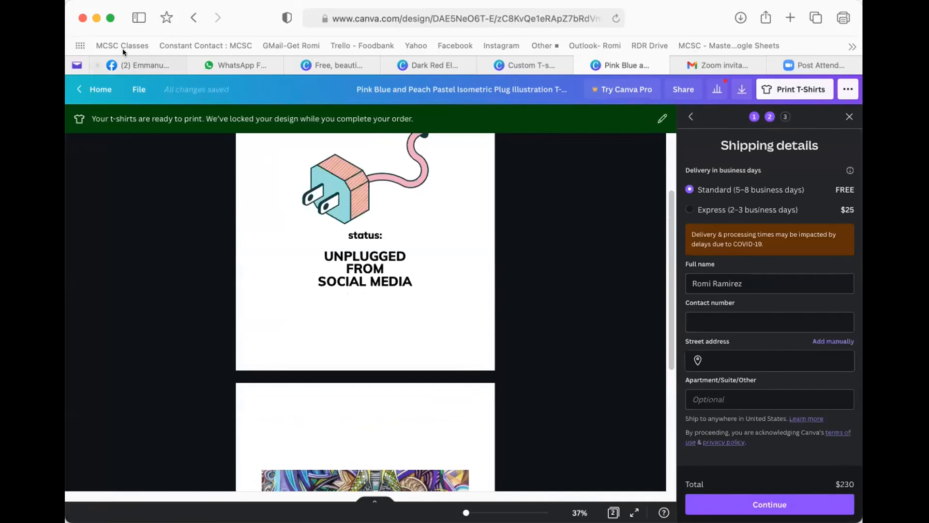
- Leave shipping, go Home, and reopen the Unplugged T-shirt design from Recent designs
{"action": "left_click", "coordinate": [194, 18]}
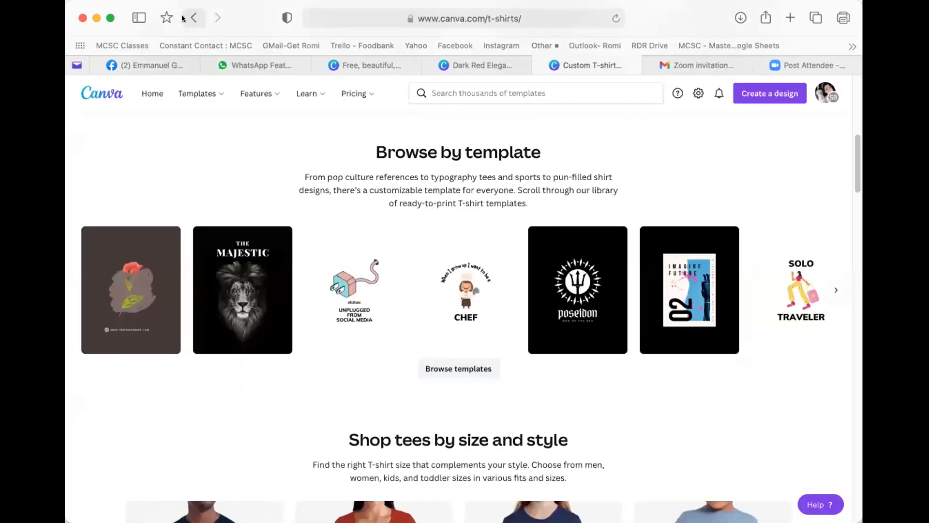
{"action": "left_click", "coordinate": [145, 92]}
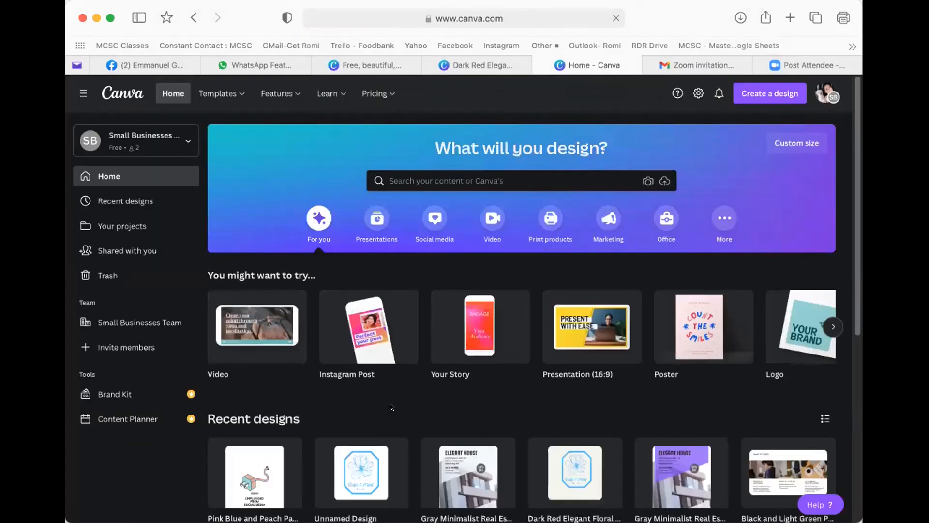
{"action": "scroll", "coordinate": [390, 407], "scroll_direction": "down", "scroll_amount": 3}
{"action": "left_click", "coordinate": [242, 393]}
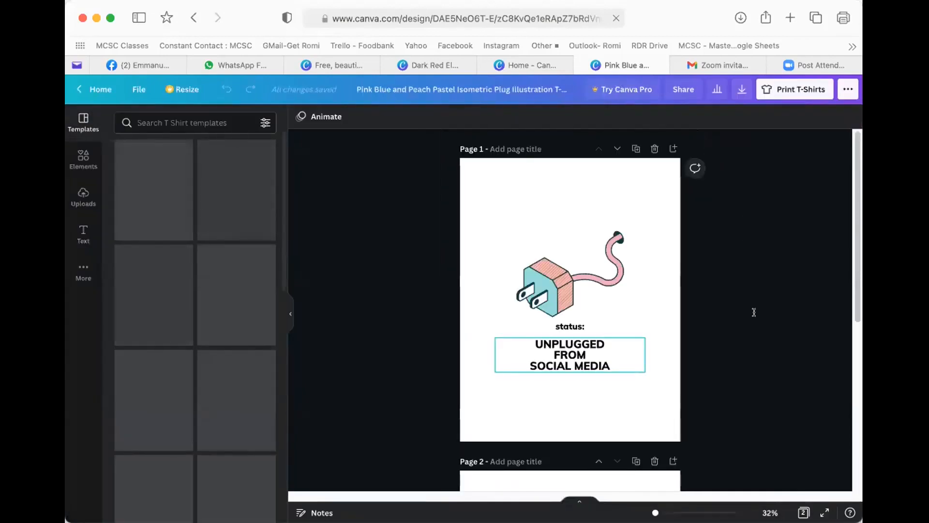
{"action": "scroll", "coordinate": [724, 334], "scroll_direction": "down", "scroll_amount": 3}
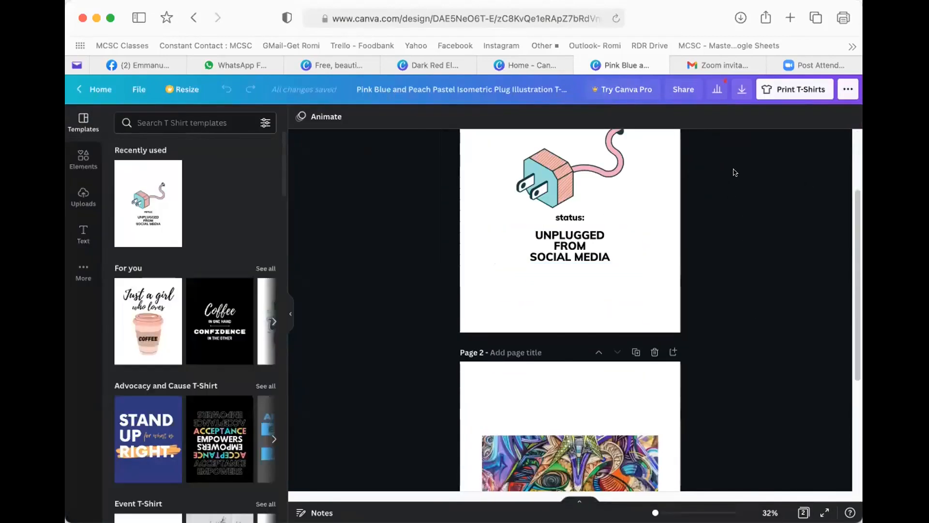
- Set up the t-shirt order as a Light Blue Toddler shirt in size 5
{"action": "left_click", "coordinate": [801, 89]}
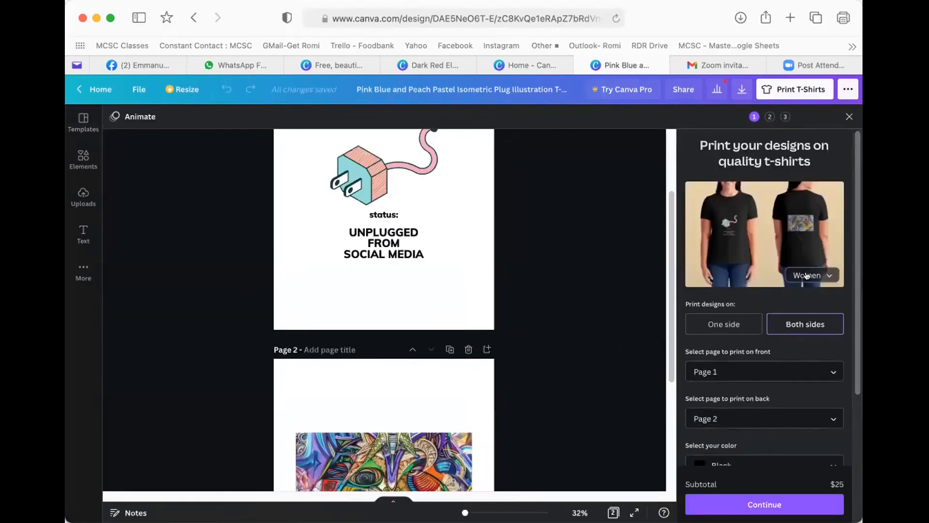
{"action": "left_click", "coordinate": [806, 275]}
{"action": "left_click", "coordinate": [814, 317]}
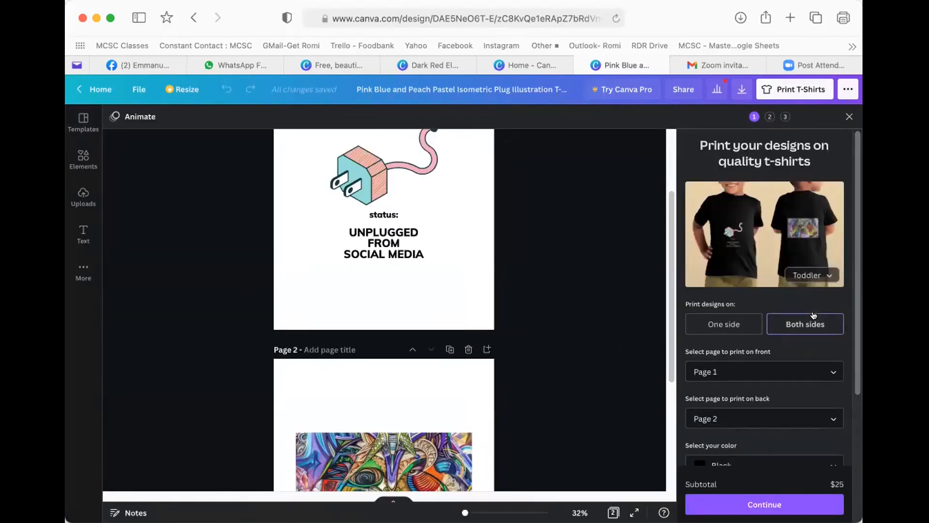
{"action": "scroll", "coordinate": [789, 376], "scroll_direction": "down", "scroll_amount": 2}
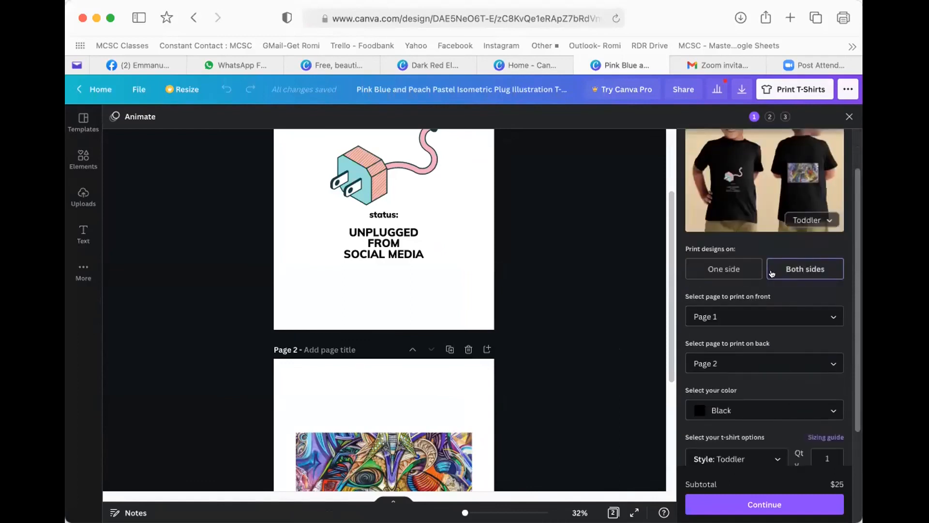
{"action": "scroll", "coordinate": [772, 273], "scroll_direction": "down", "scroll_amount": 2}
{"action": "left_click", "coordinate": [726, 362]}
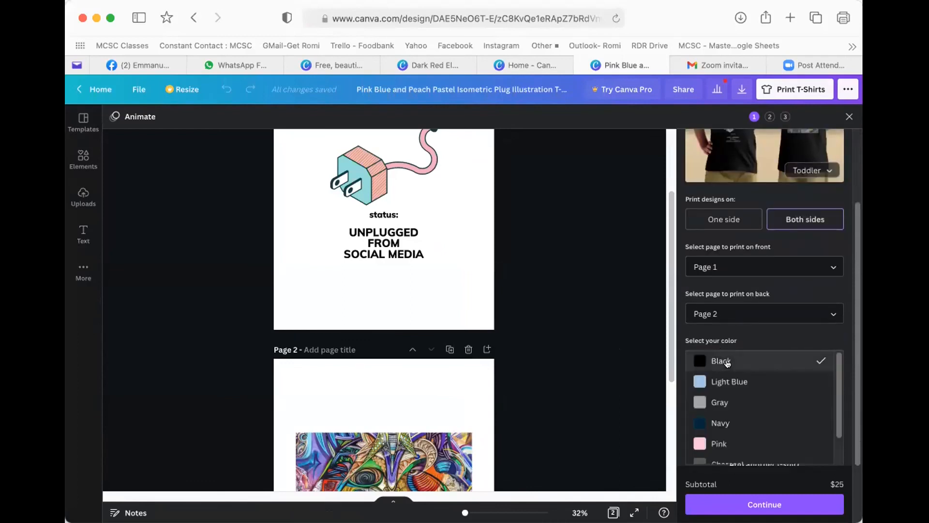
{"action": "scroll", "coordinate": [726, 416], "scroll_direction": "down", "scroll_amount": 1}
{"action": "scroll", "coordinate": [724, 361], "scroll_direction": "up", "scroll_amount": 1}
{"action": "left_click", "coordinate": [724, 361]}
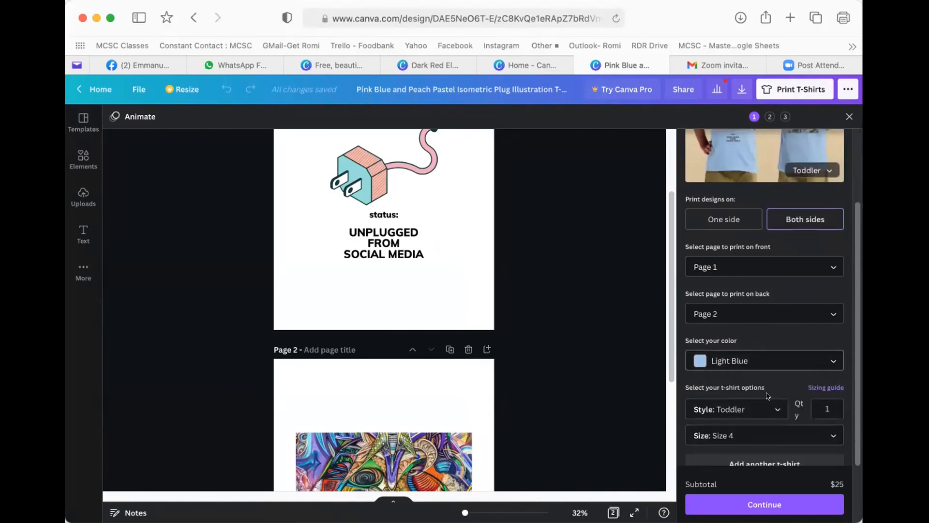
{"action": "left_click", "coordinate": [736, 433]}
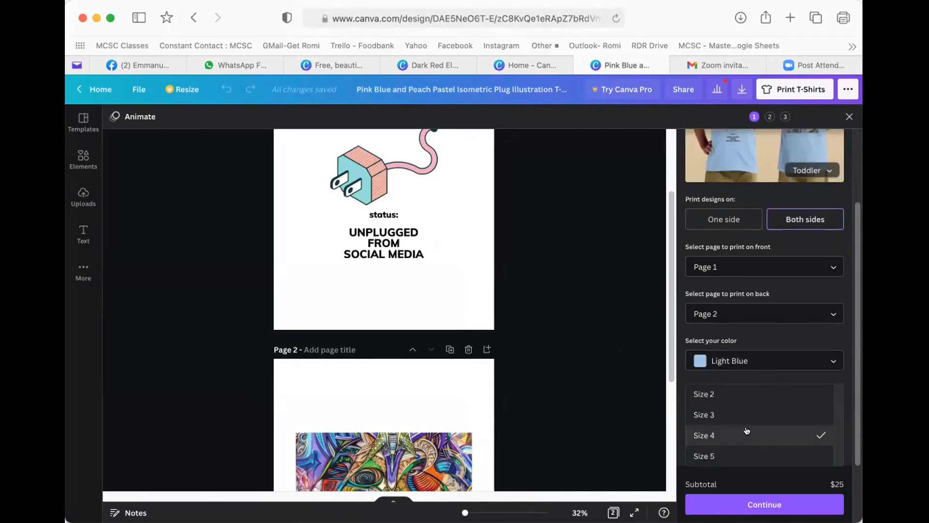
{"action": "left_click", "coordinate": [717, 456]}
- Add a second t-shirt to the print order
{"action": "scroll", "coordinate": [775, 431], "scroll_direction": "down", "scroll_amount": 2}
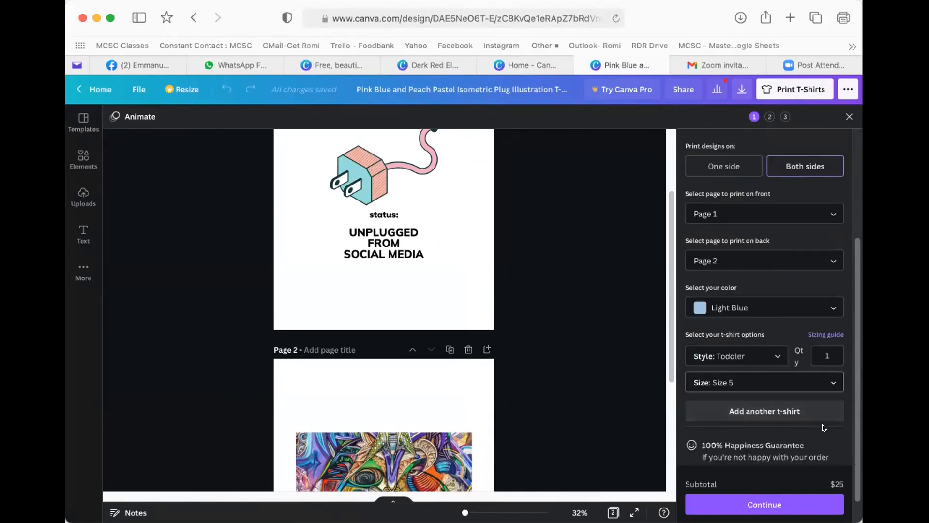
{"action": "left_click", "coordinate": [763, 413]}
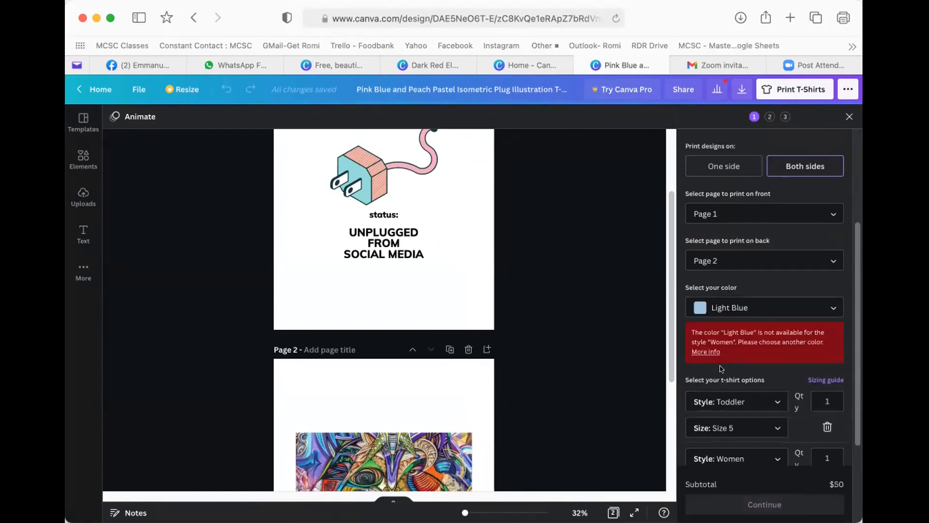
{"action": "scroll", "coordinate": [777, 411], "scroll_direction": "down", "scroll_amount": 2}
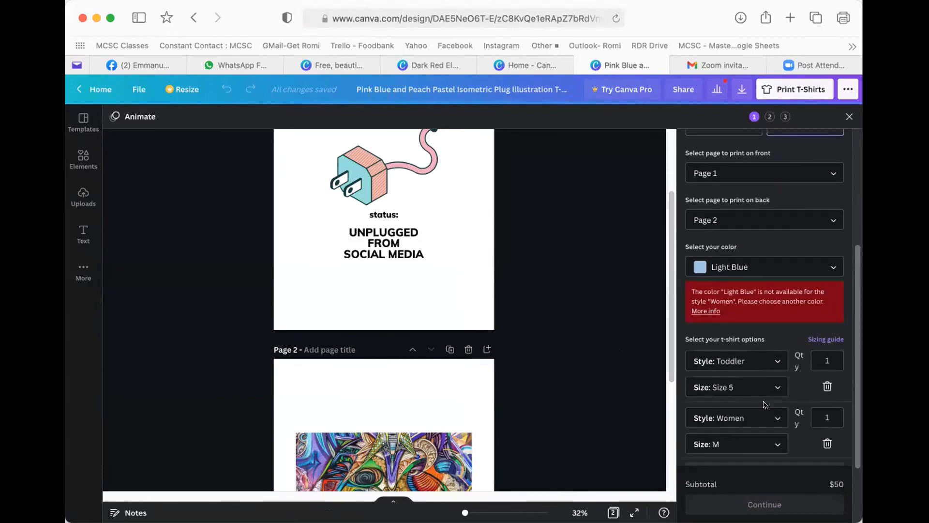
{"action": "scroll", "coordinate": [773, 383], "scroll_direction": "down", "scroll_amount": 1}
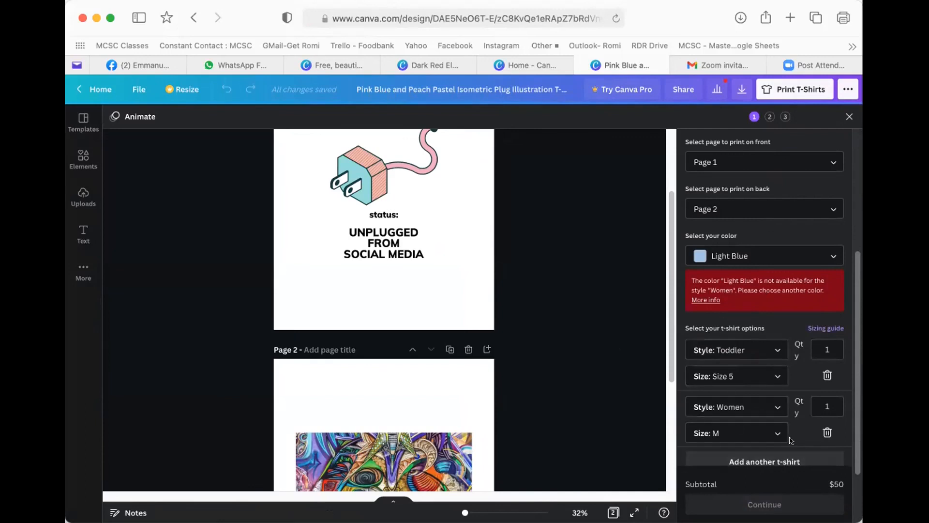
{"action": "scroll", "coordinate": [789, 436], "scroll_direction": "down", "scroll_amount": 2}
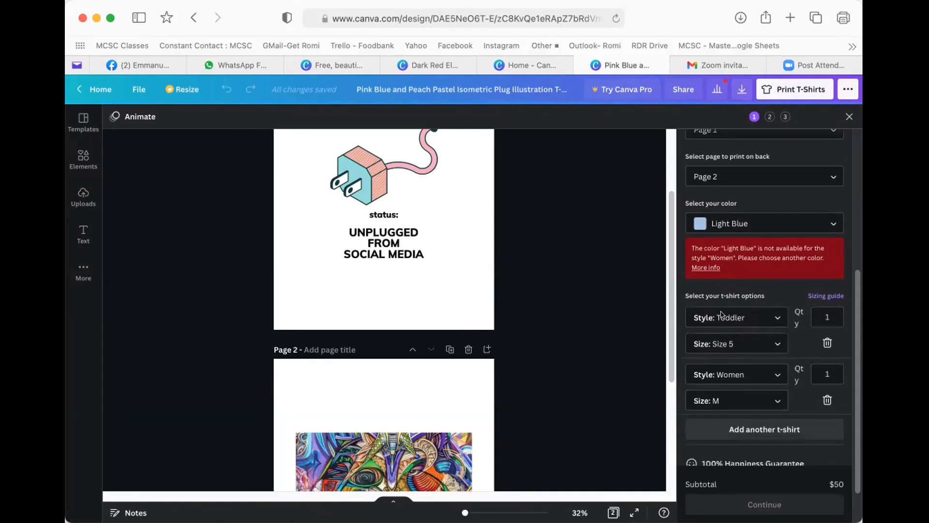
- Change the first shirt to the Women style in size XL
{"action": "left_click", "coordinate": [728, 317]}
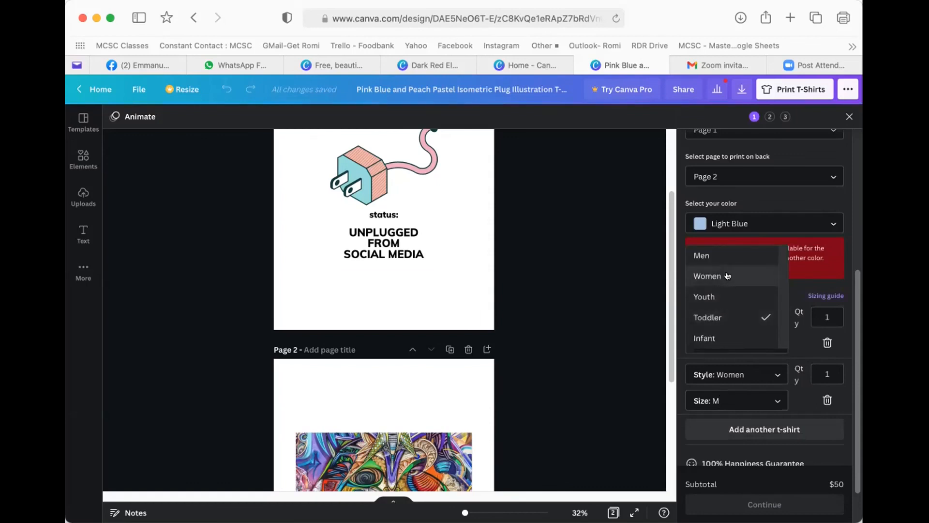
{"action": "left_click", "coordinate": [726, 274]}
{"action": "left_click", "coordinate": [762, 344]}
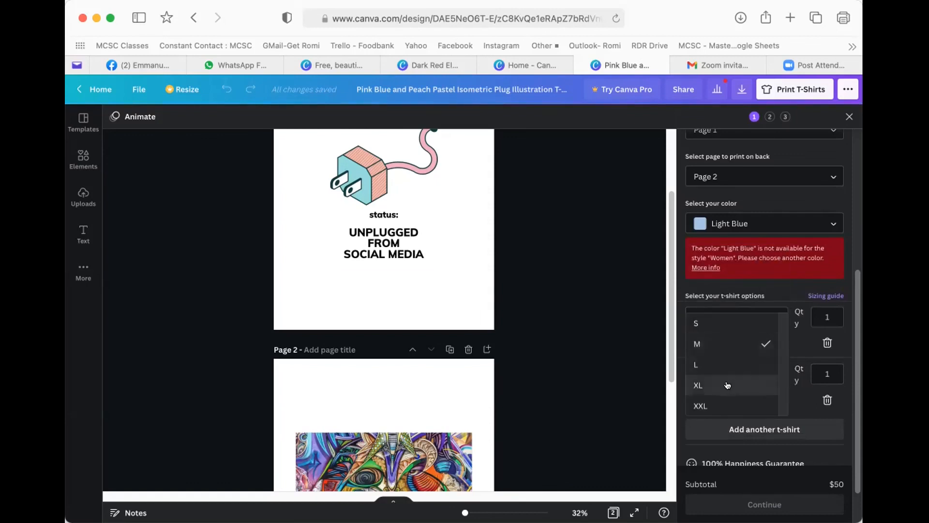
{"action": "left_click", "coordinate": [757, 383]}
{"action": "left_click", "coordinate": [823, 312]}
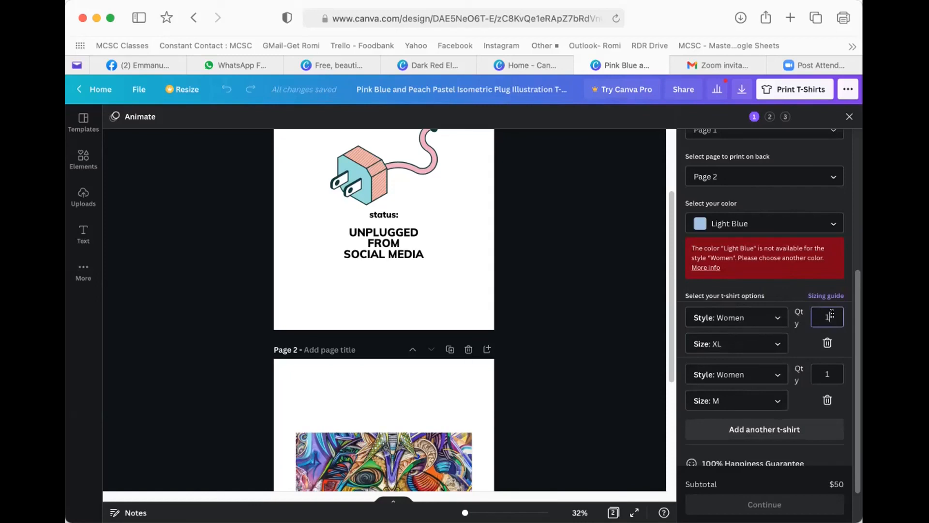
- Set the first Women XL shirt's quantity to 10
{"action": "type", "text": "0"}
{"action": "scroll", "coordinate": [798, 194], "scroll_direction": "up", "scroll_amount": 2}
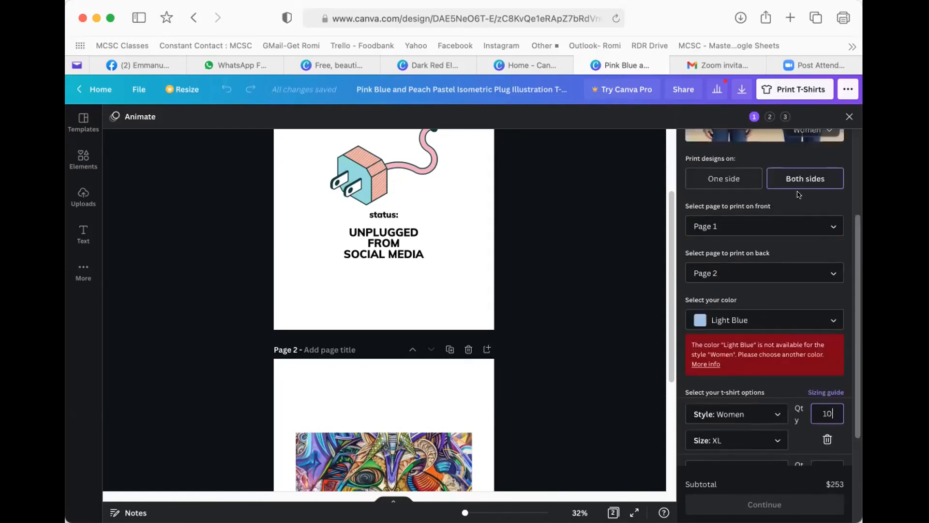
{"action": "scroll", "coordinate": [767, 303], "scroll_direction": "up", "scroll_amount": 3}
{"action": "scroll", "coordinate": [751, 301], "scroll_direction": "down", "scroll_amount": 5}
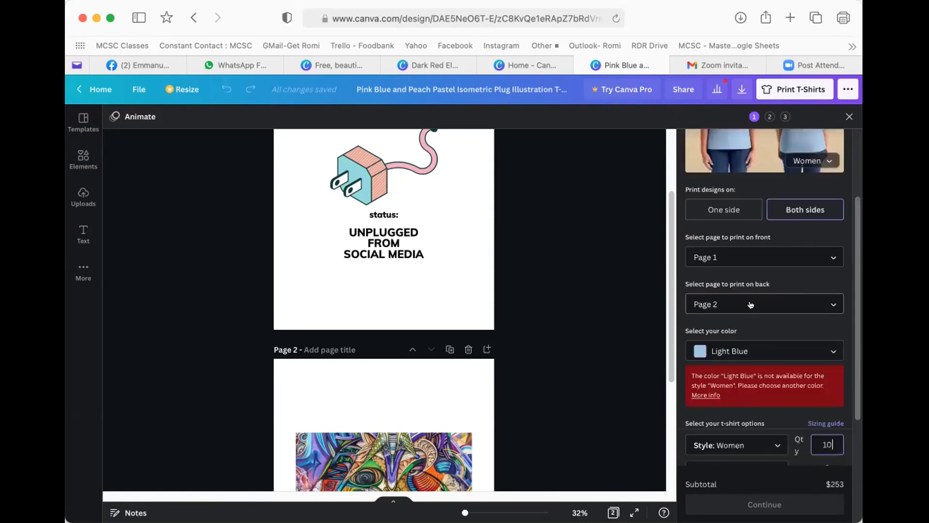
{"action": "scroll", "coordinate": [747, 300], "scroll_direction": "down", "scroll_amount": 1}
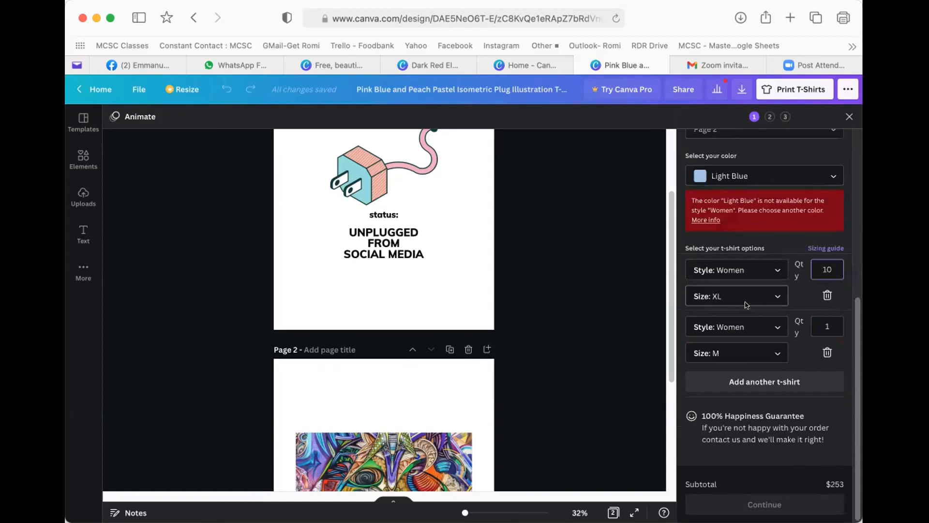
- Make the second shirt Youth style with quantity 10, then review the $440 subtotal
{"action": "left_click", "coordinate": [745, 353]}
{"action": "left_click", "coordinate": [723, 395]}
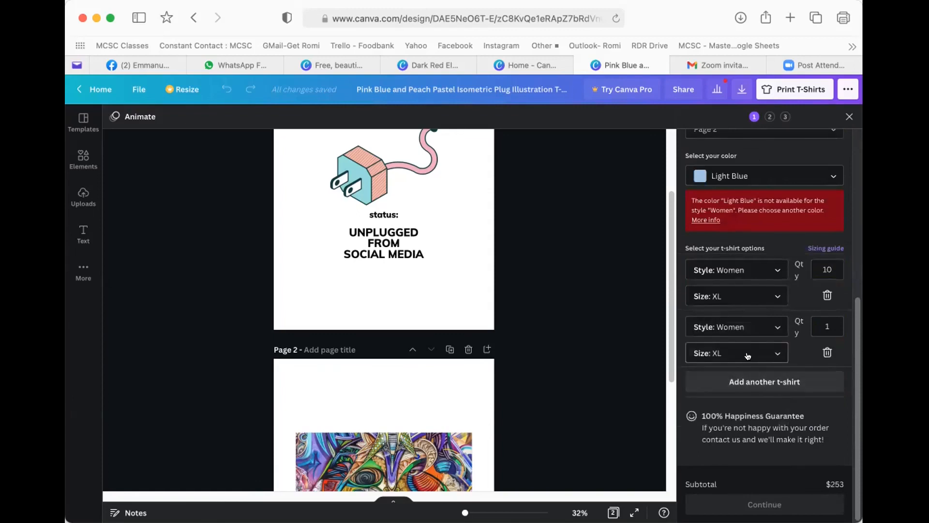
{"action": "left_click", "coordinate": [750, 329]}
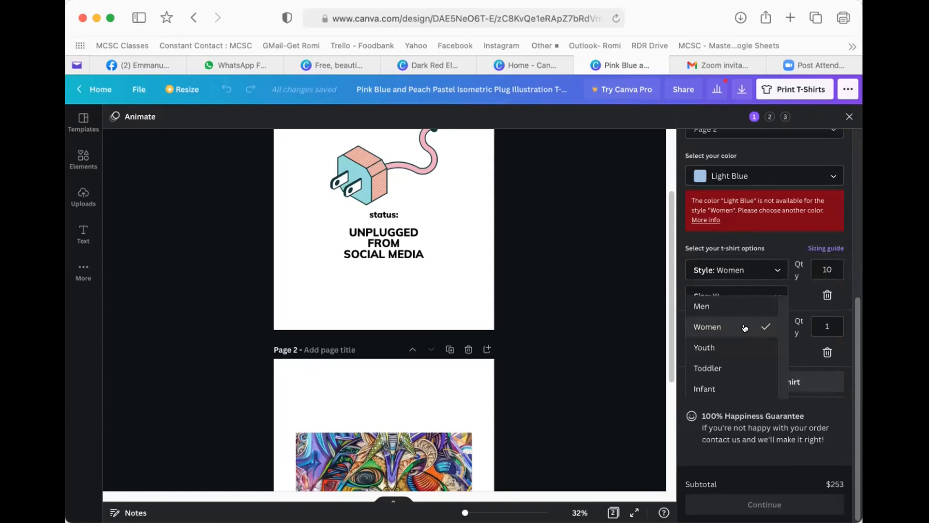
{"action": "left_click", "coordinate": [718, 348]}
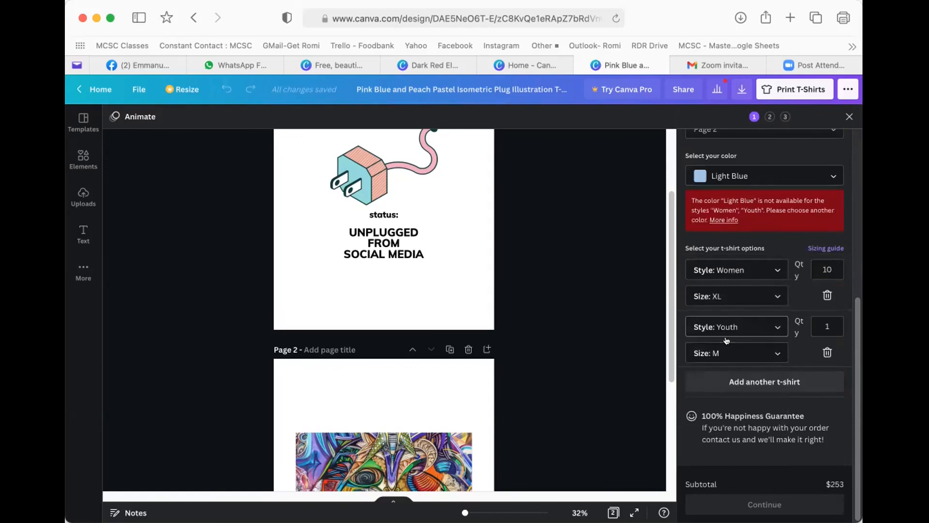
{"action": "left_click", "coordinate": [827, 326]}
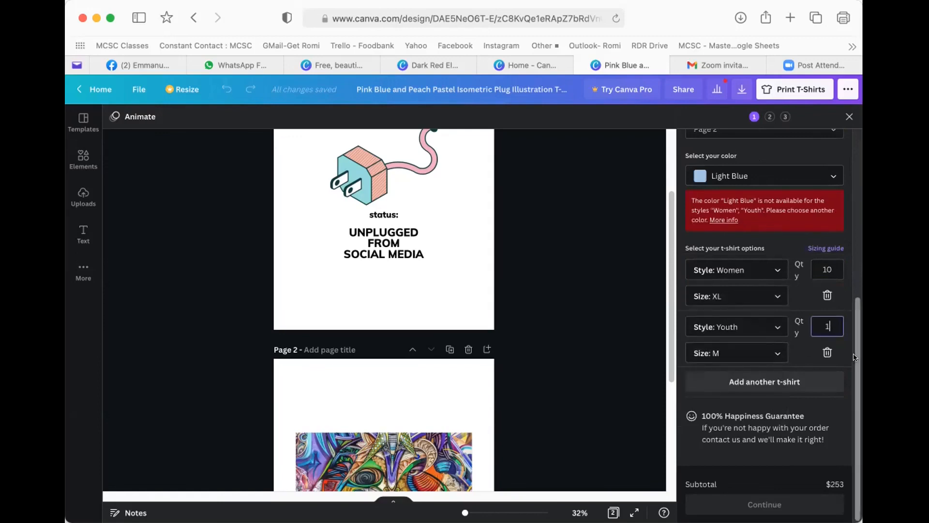
{"action": "type", "text": "0"}
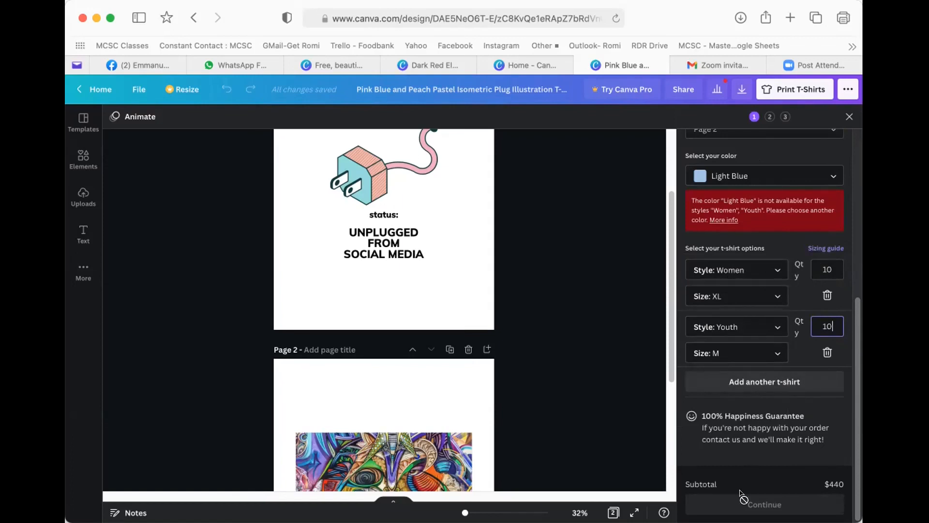
{"action": "left_click", "coordinate": [765, 412]}
{"action": "scroll", "coordinate": [772, 239], "scroll_direction": "up", "scroll_amount": 10}
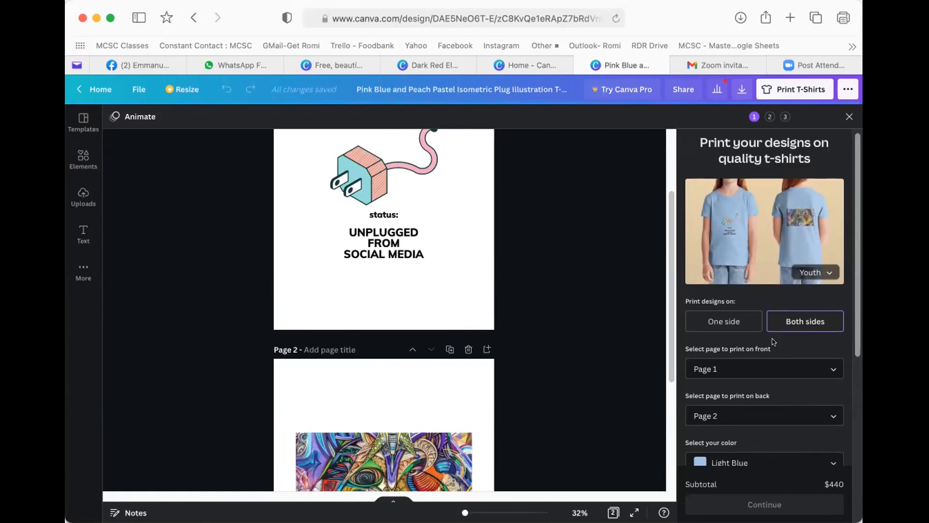
{"action": "scroll", "coordinate": [695, 336], "scroll_direction": "down", "scroll_amount": 3}
{"action": "scroll", "coordinate": [695, 336], "scroll_direction": "down", "scroll_amount": 2}
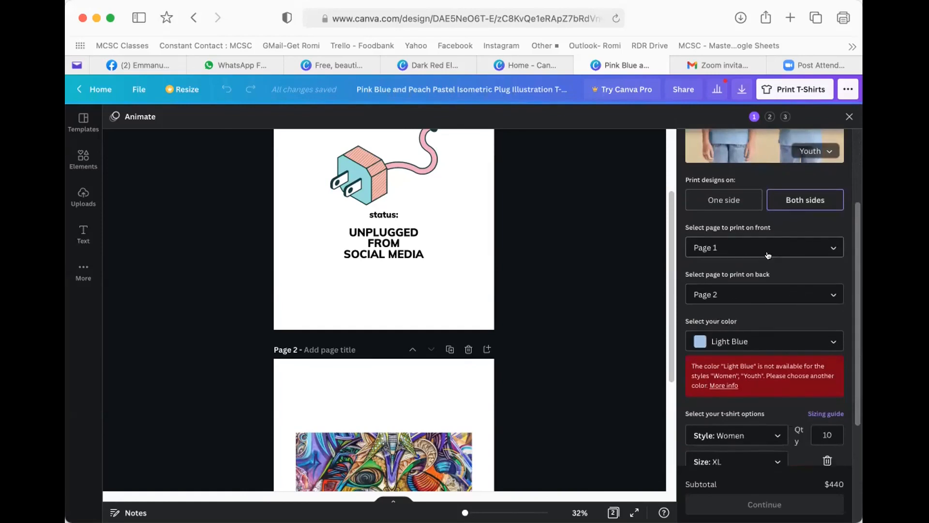
{"action": "scroll", "coordinate": [766, 257], "scroll_direction": "down", "scroll_amount": 5}
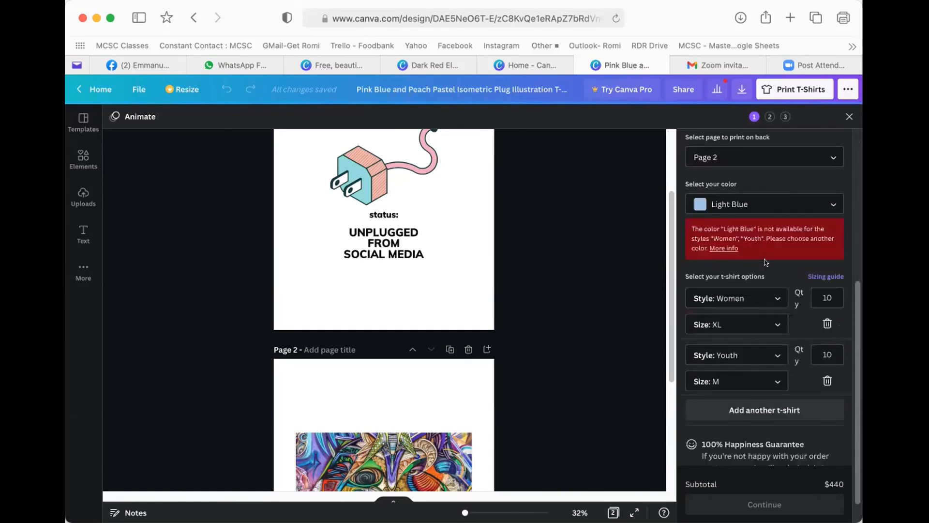
{"action": "scroll", "coordinate": [766, 262], "scroll_direction": "down", "scroll_amount": 2}
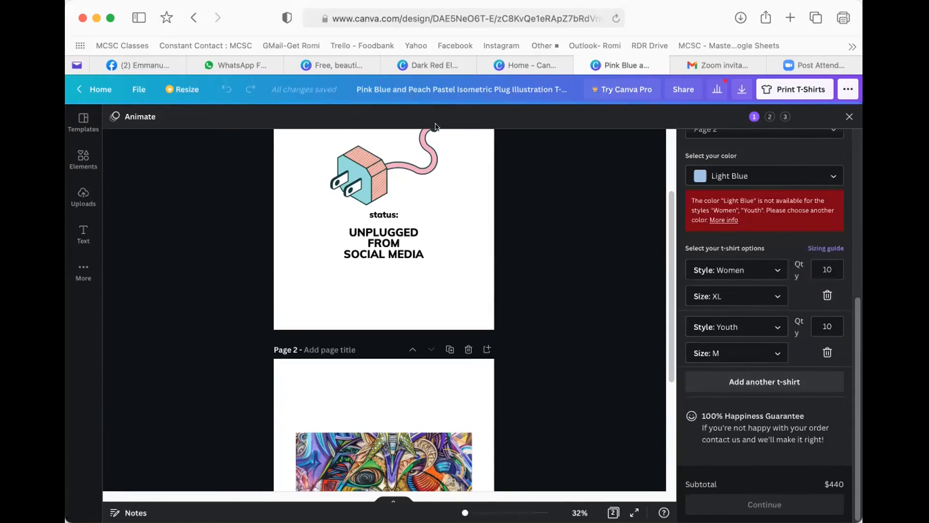
{"action": "scroll", "coordinate": [621, 230], "scroll_direction": "up", "scroll_amount": 5}
{"action": "scroll", "coordinate": [732, 184], "scroll_direction": "up", "scroll_amount": 6}
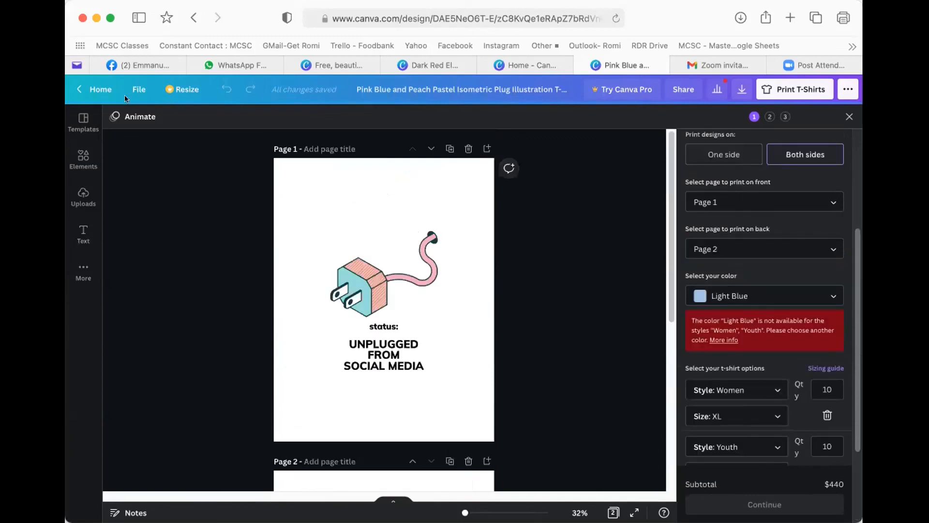
- Go to the Canva home page and open Features > Print Products
{"action": "left_click", "coordinate": [83, 83]}
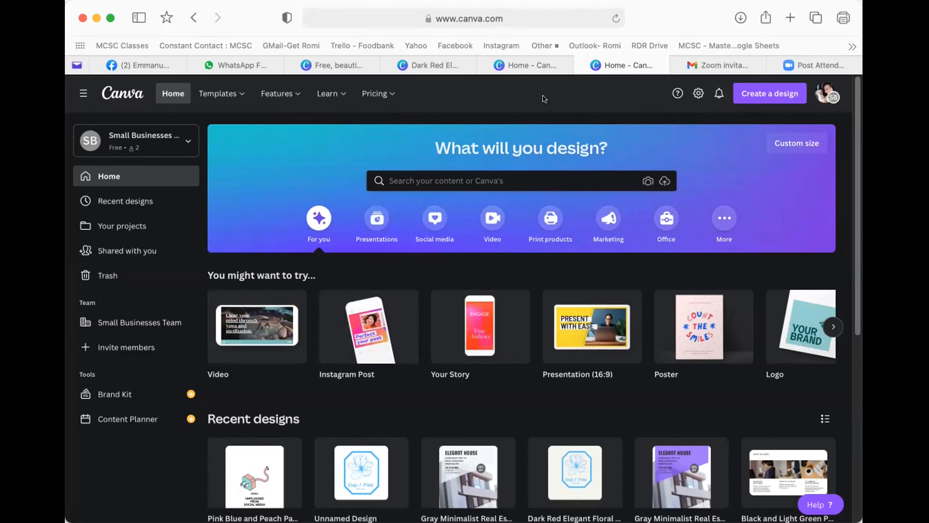
{"action": "mouse_move", "coordinate": [385, 96]}
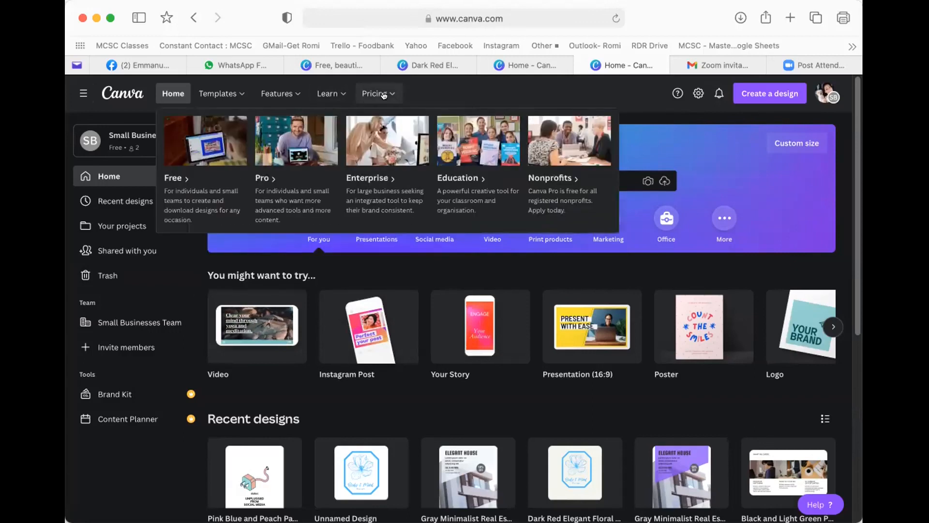
{"action": "mouse_move", "coordinate": [320, 95]}
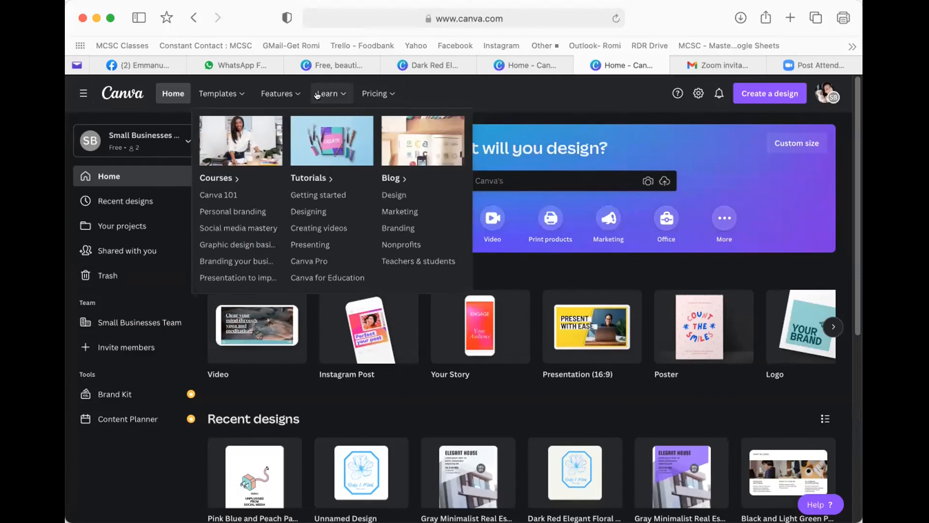
{"action": "mouse_move", "coordinate": [286, 96]}
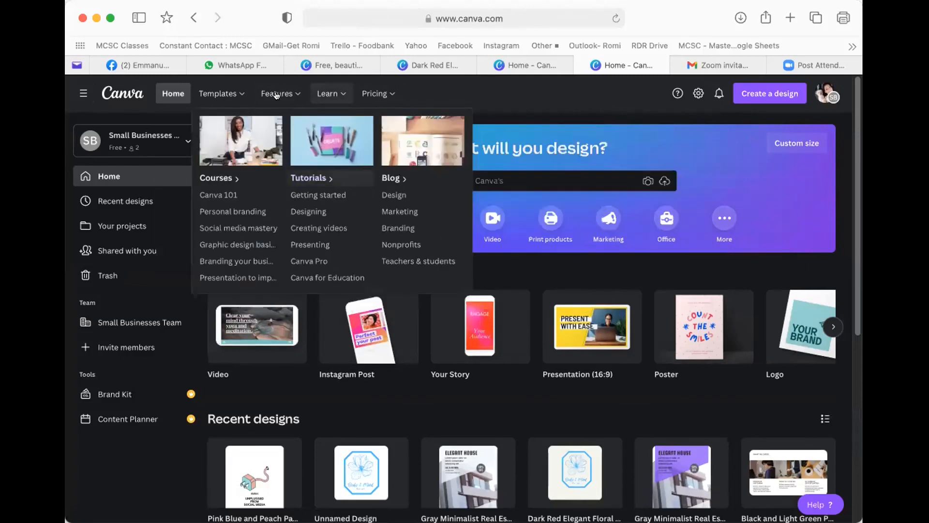
{"action": "left_click", "coordinate": [373, 176]}
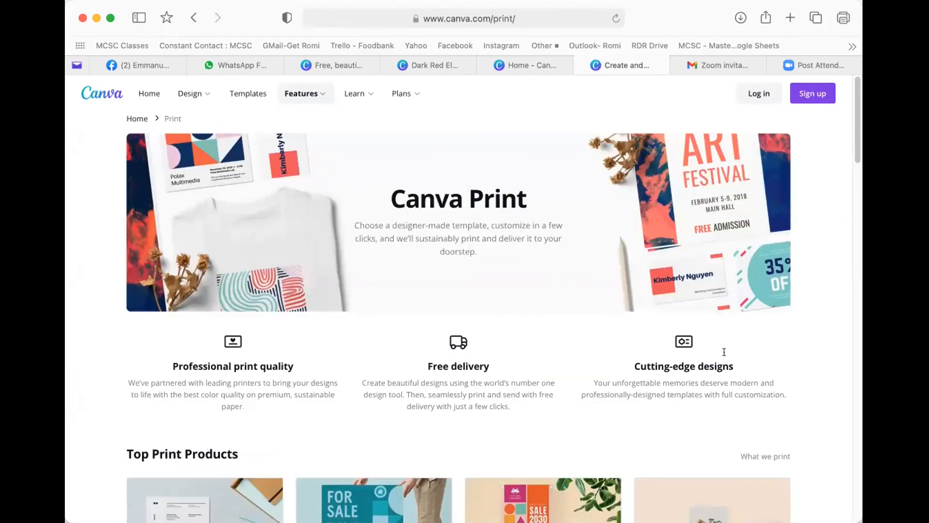
- Scroll down the Print page and open the T-Shirts product page
{"action": "scroll", "coordinate": [710, 369], "scroll_direction": "down", "scroll_amount": 3}
{"action": "scroll", "coordinate": [714, 330], "scroll_direction": "down", "scroll_amount": 4}
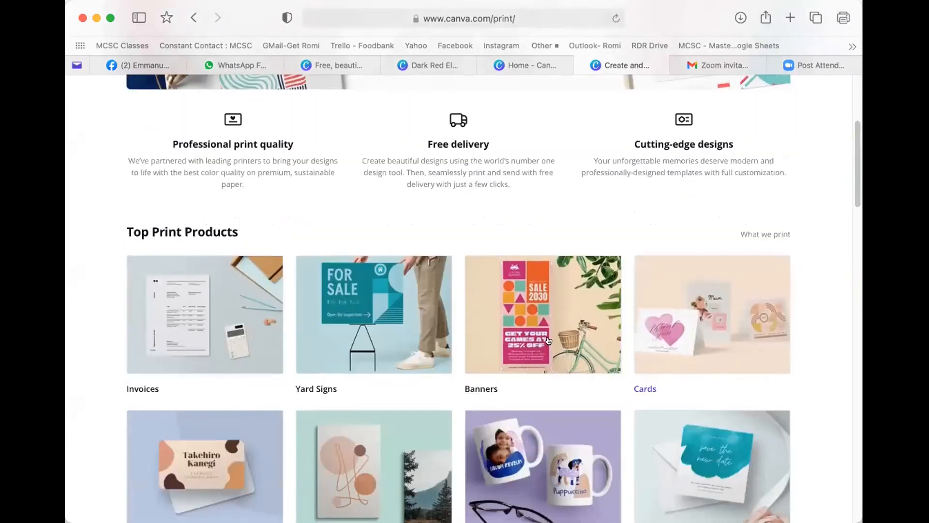
{"action": "scroll", "coordinate": [456, 334], "scroll_direction": "down", "scroll_amount": 3}
{"action": "scroll", "coordinate": [457, 333], "scroll_direction": "down", "scroll_amount": 2}
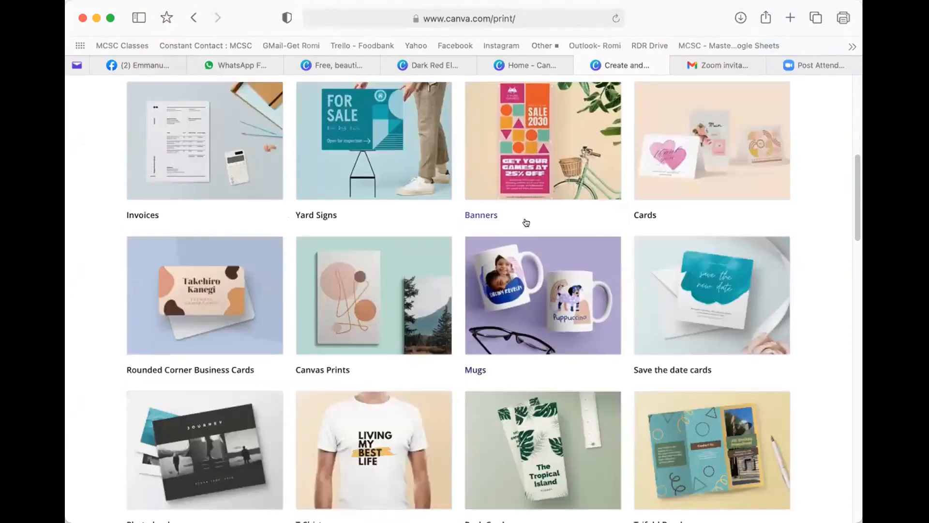
{"action": "scroll", "coordinate": [556, 319], "scroll_direction": "down", "scroll_amount": 3}
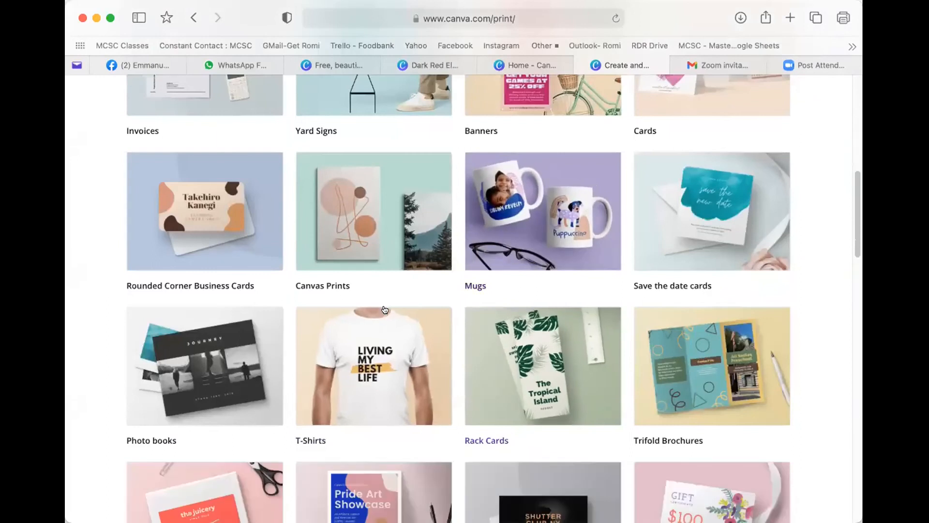
{"action": "left_click", "coordinate": [343, 338]}
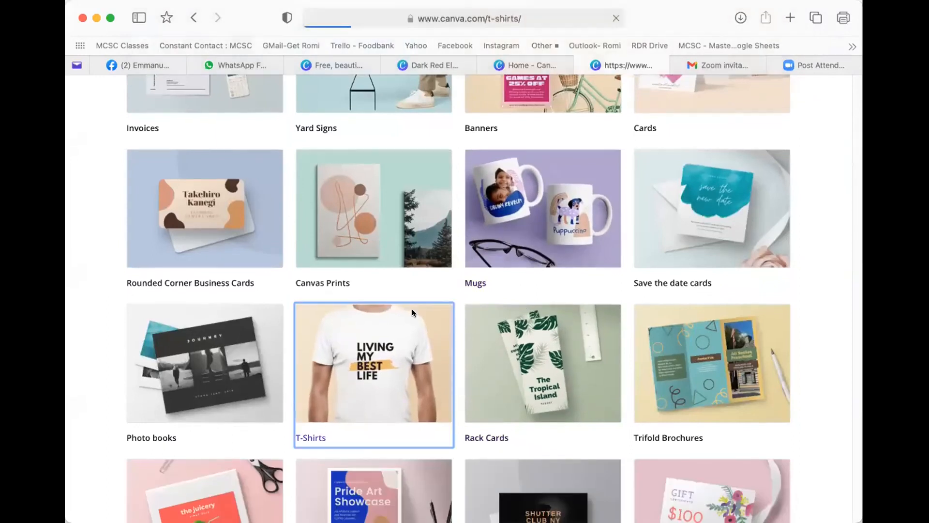
- Scroll through the Custom T-shirts page to view its content
{"action": "scroll", "coordinate": [524, 293], "scroll_direction": "down", "scroll_amount": 5}
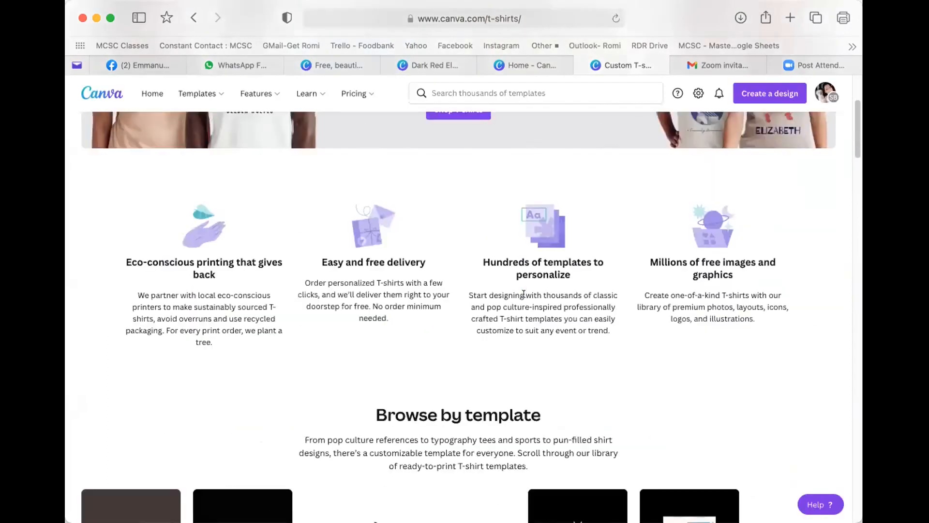
{"action": "scroll", "coordinate": [524, 294], "scroll_direction": "down", "scroll_amount": 2}
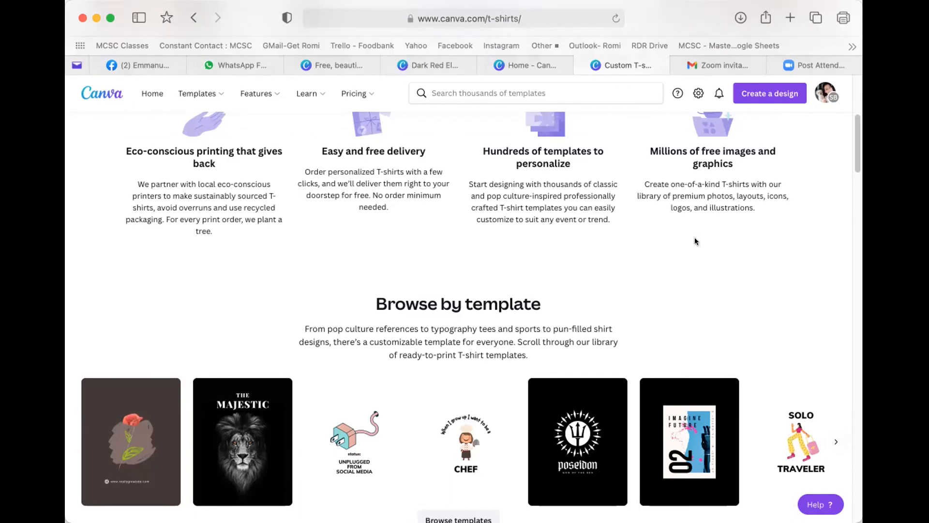
{"action": "scroll", "coordinate": [692, 237], "scroll_direction": "down", "scroll_amount": 1}
{"action": "scroll", "coordinate": [690, 241], "scroll_direction": "down", "scroll_amount": 5}
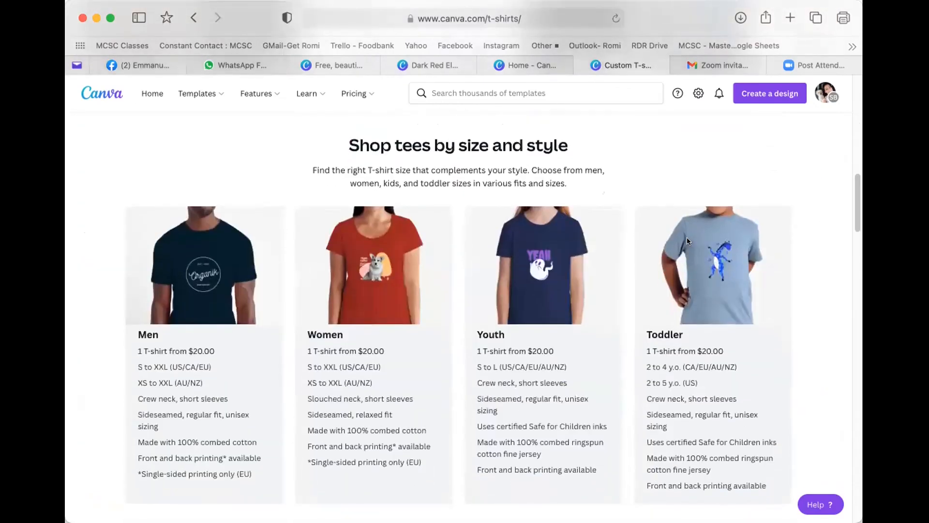
{"action": "scroll", "coordinate": [688, 240], "scroll_direction": "down", "scroll_amount": 2}
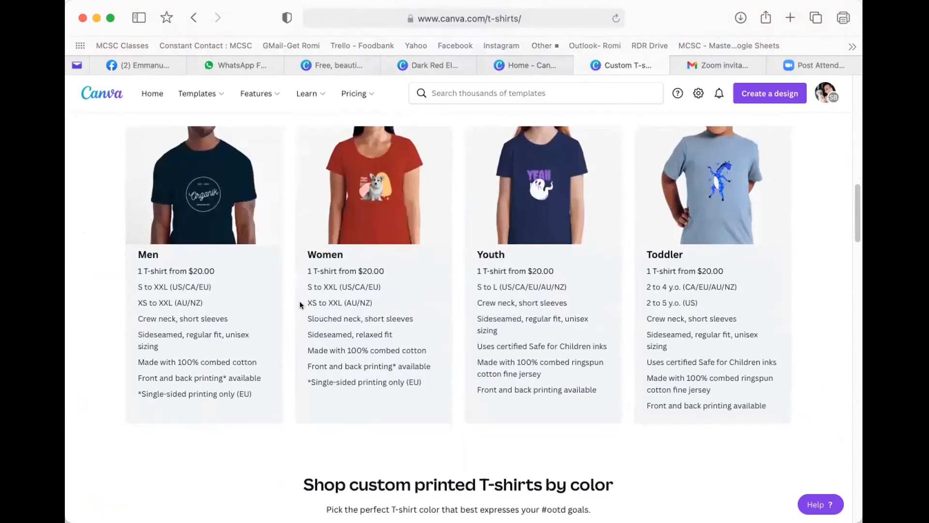
{"action": "scroll", "coordinate": [300, 305], "scroll_direction": "down", "scroll_amount": 1}
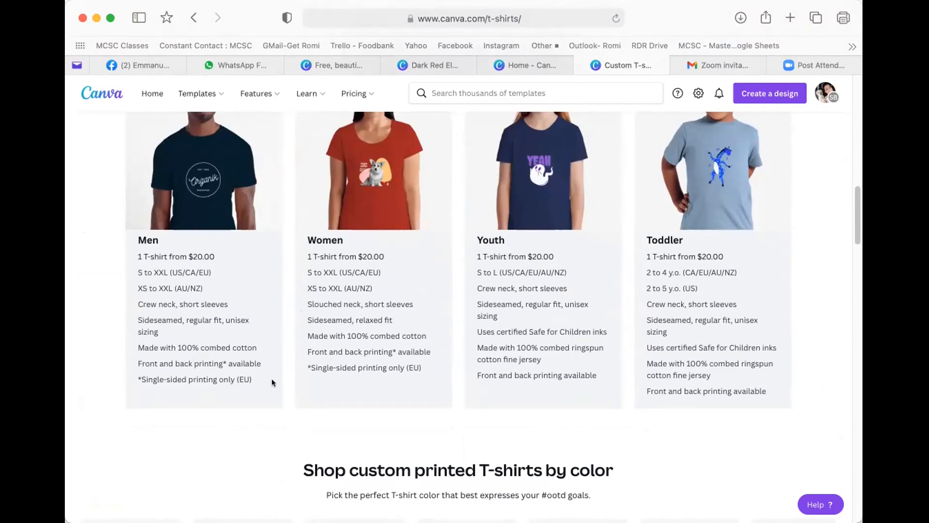
{"action": "scroll", "coordinate": [282, 385], "scroll_direction": "down", "scroll_amount": 5}
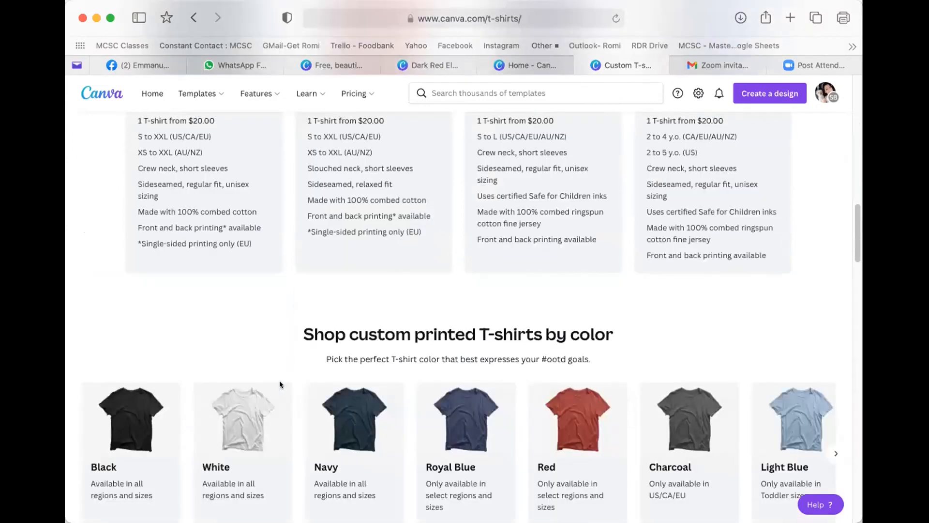
{"action": "scroll", "coordinate": [278, 380], "scroll_direction": "down", "scroll_amount": 2}
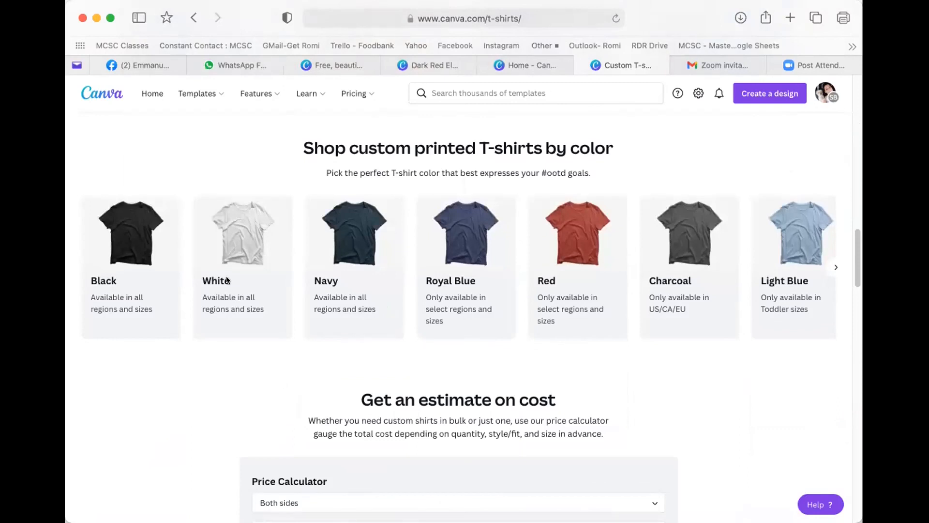
{"action": "scroll", "coordinate": [226, 281], "scroll_direction": "up", "scroll_amount": 15}
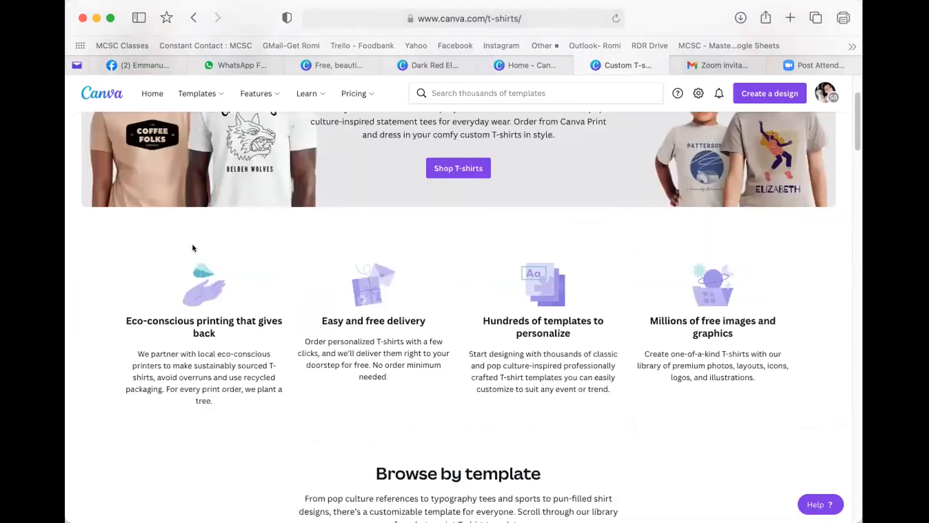
{"action": "scroll", "coordinate": [204, 248], "scroll_direction": "up", "scroll_amount": 3}
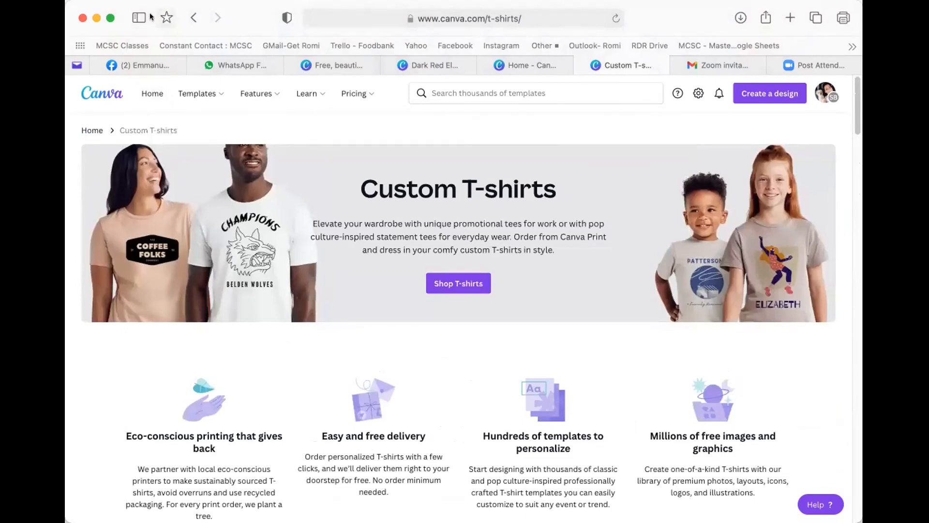
- Go back to the canva.com/print/ product overview
{"action": "left_click", "coordinate": [192, 18]}
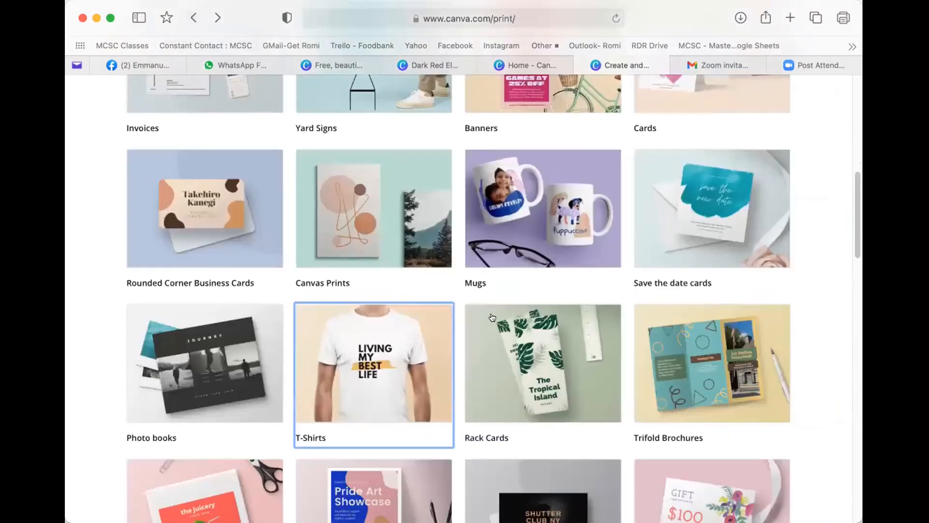
{"action": "scroll", "coordinate": [525, 230], "scroll_direction": "up", "scroll_amount": 1}
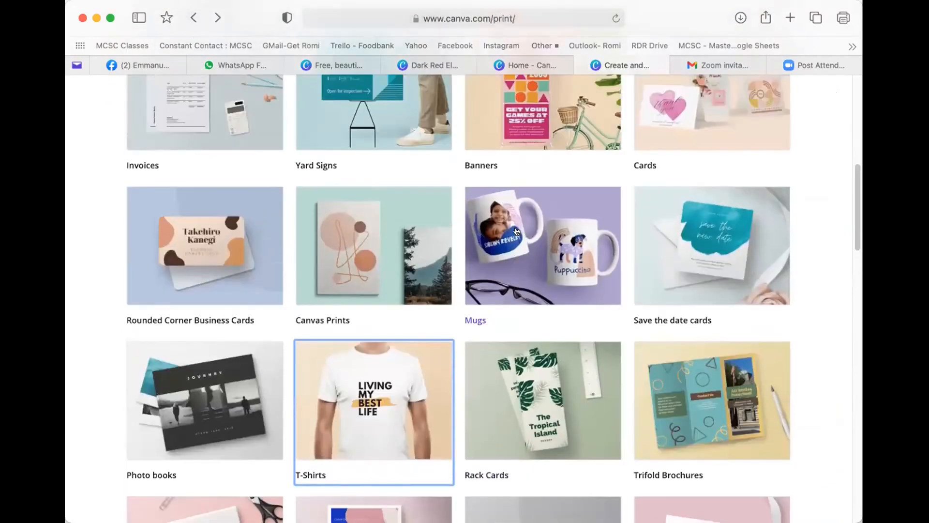
{"action": "scroll", "coordinate": [516, 229], "scroll_direction": "up", "scroll_amount": 3}
{"action": "scroll", "coordinate": [516, 229], "scroll_direction": "down", "scroll_amount": 3}
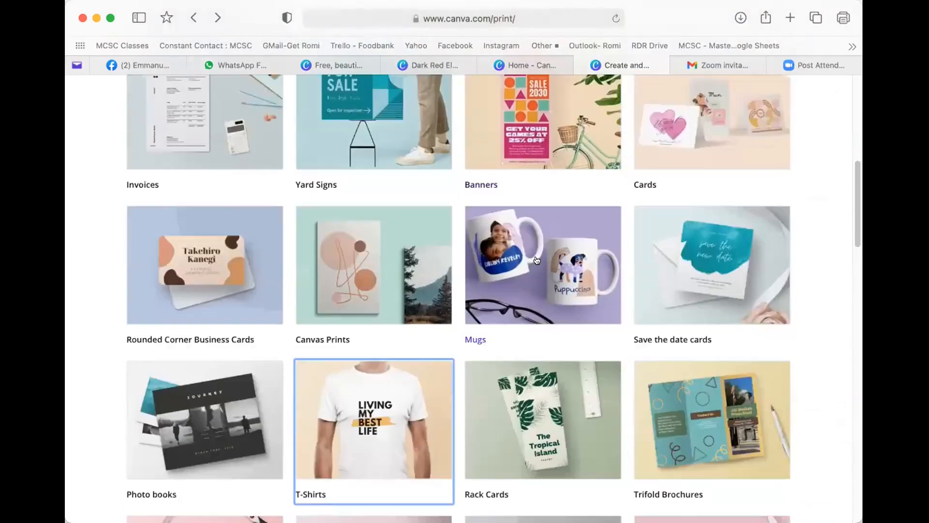
- Open the custom mugs page and scroll down to Start inspired
{"action": "left_click", "coordinate": [535, 255]}
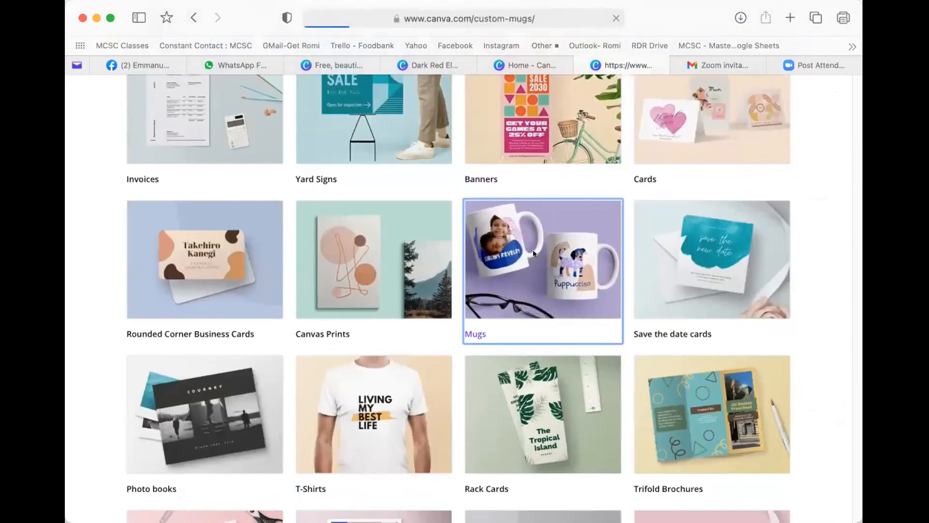
{"action": "scroll", "coordinate": [496, 346], "scroll_direction": "down", "scroll_amount": 4}
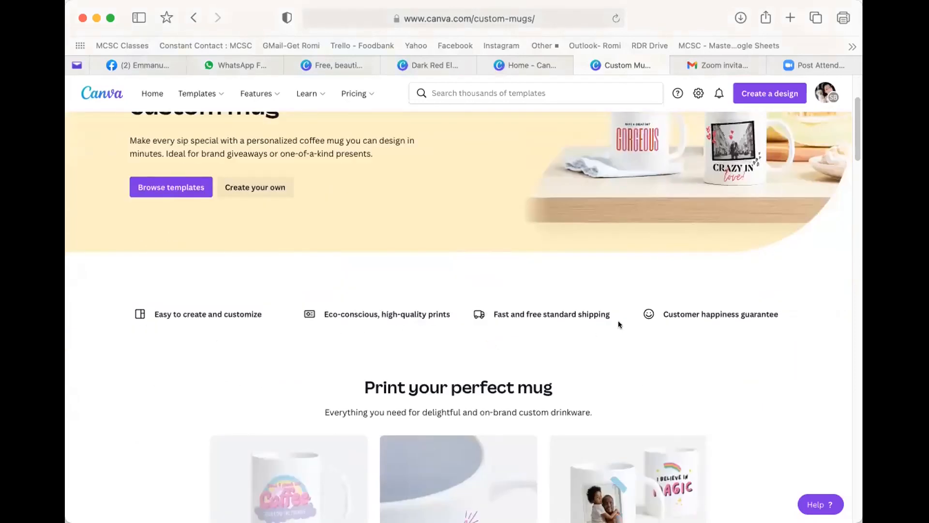
{"action": "scroll", "coordinate": [676, 348], "scroll_direction": "down", "scroll_amount": 6}
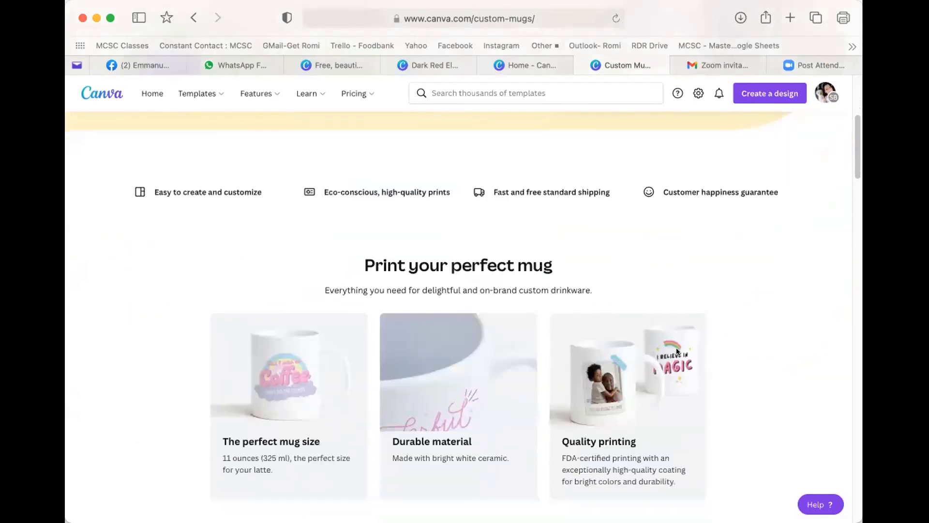
{"action": "scroll", "coordinate": [676, 350], "scroll_direction": "down", "scroll_amount": 4}
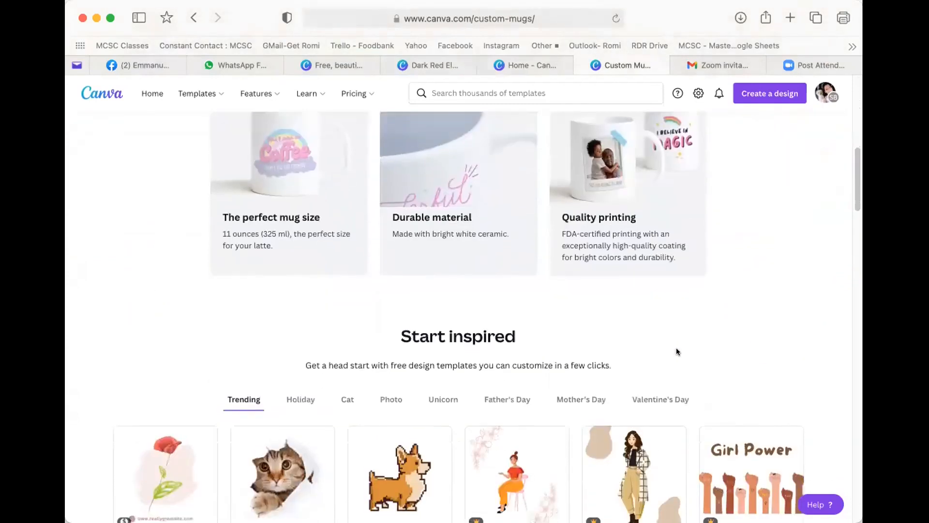
{"action": "scroll", "coordinate": [679, 353], "scroll_direction": "down", "scroll_amount": 6}
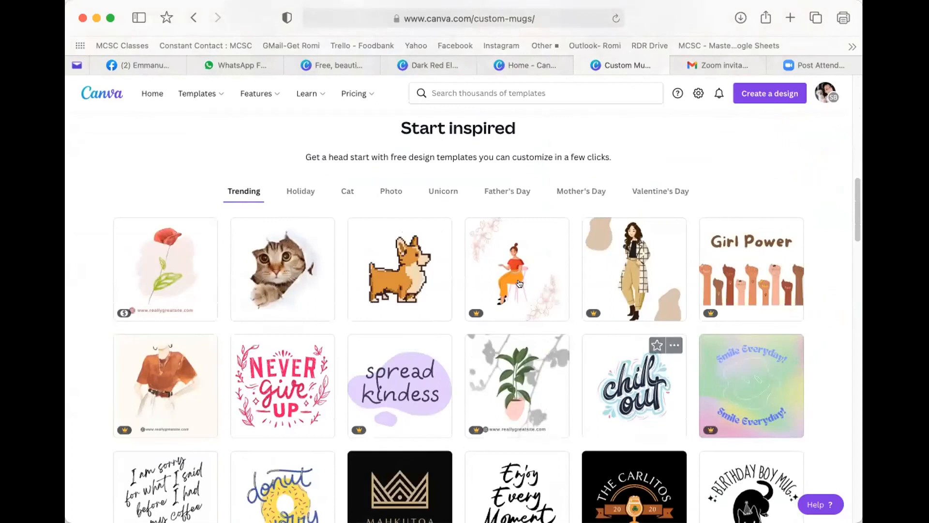
- Browse the Unicorn and Father's Day mug templates
{"action": "left_click", "coordinate": [439, 191]}
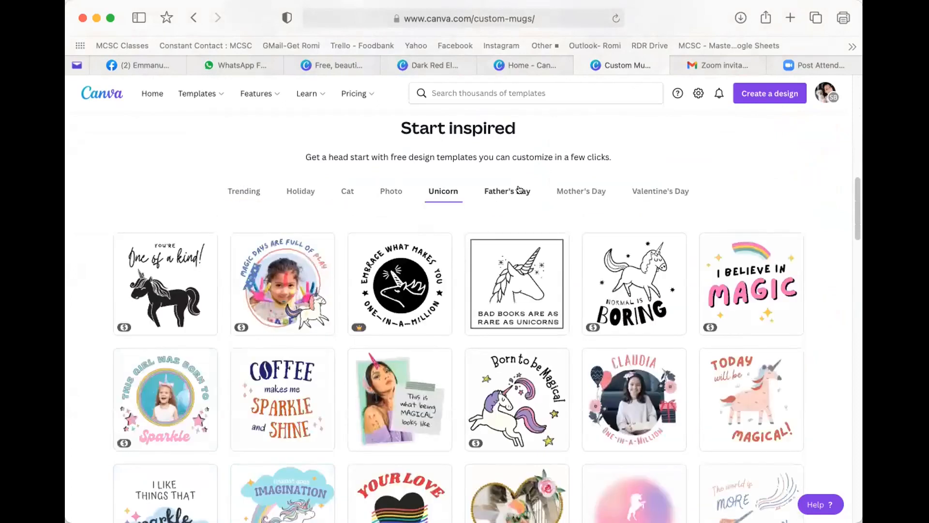
{"action": "left_click", "coordinate": [519, 190]}
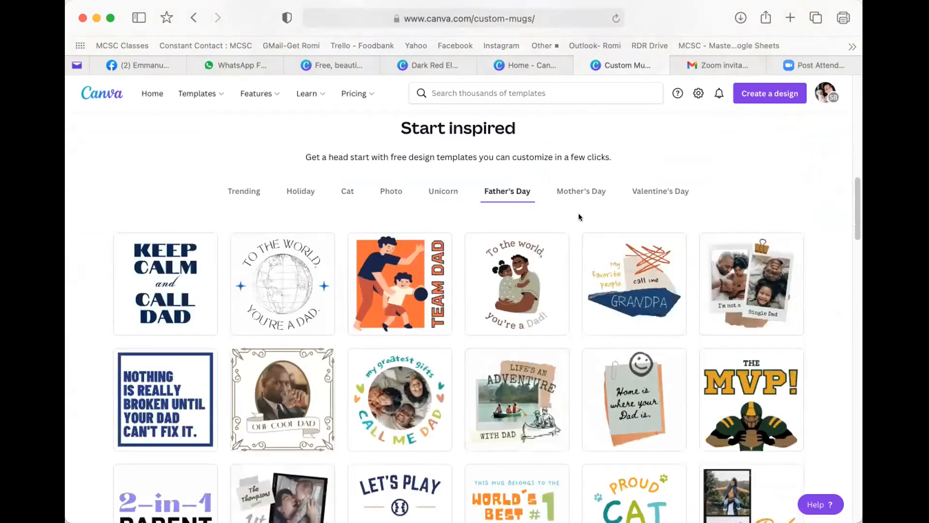
{"action": "scroll", "coordinate": [599, 250], "scroll_direction": "down", "scroll_amount": 7}
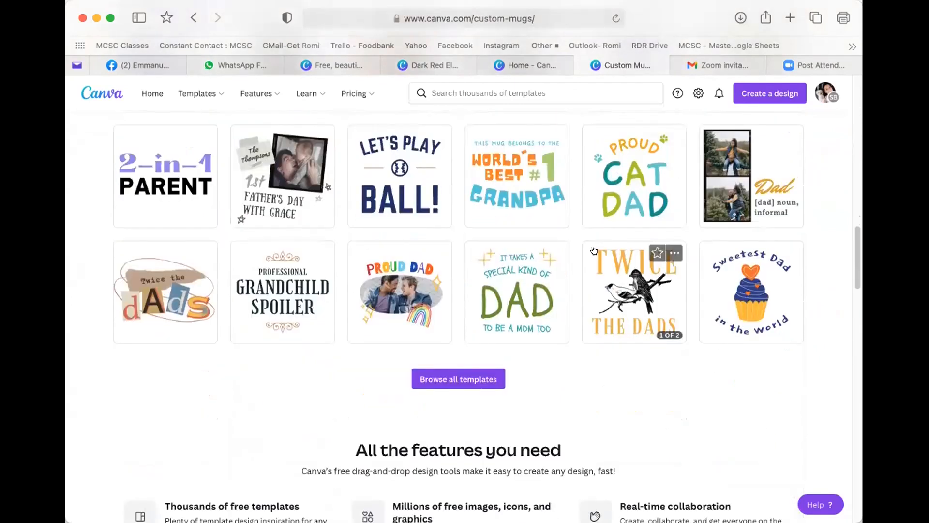
{"action": "scroll", "coordinate": [425, 194], "scroll_direction": "up", "scroll_amount": 1}
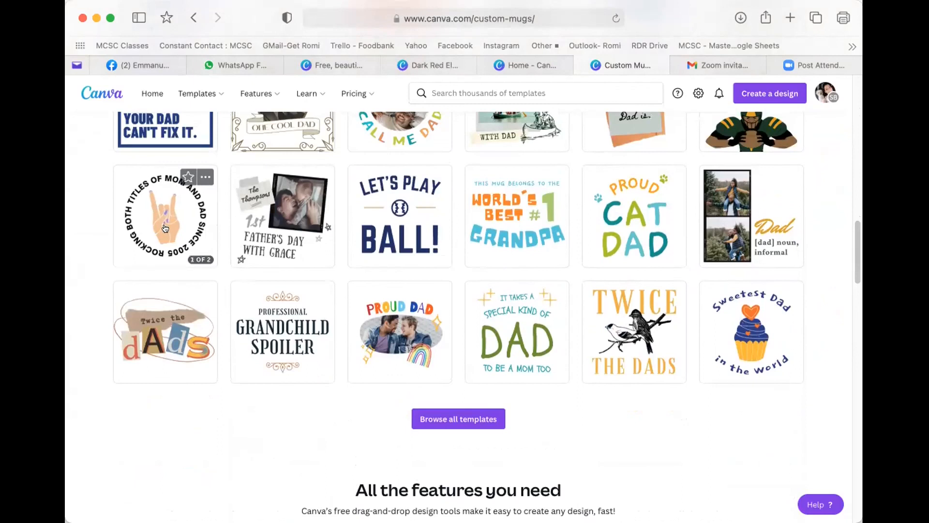
{"action": "scroll", "coordinate": [155, 223], "scroll_direction": "up", "scroll_amount": 1}
{"action": "scroll", "coordinate": [155, 222], "scroll_direction": "up", "scroll_amount": 2}
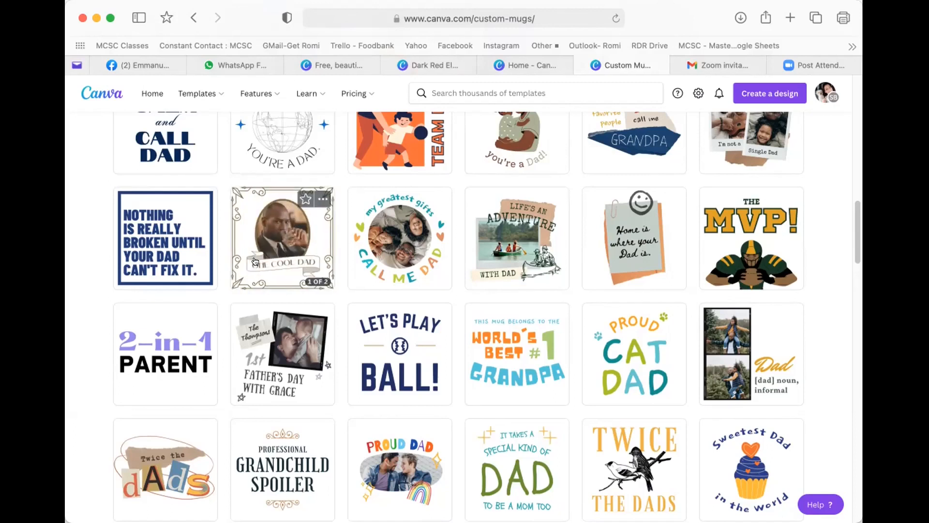
{"action": "scroll", "coordinate": [318, 243], "scroll_direction": "up", "scroll_amount": 2}
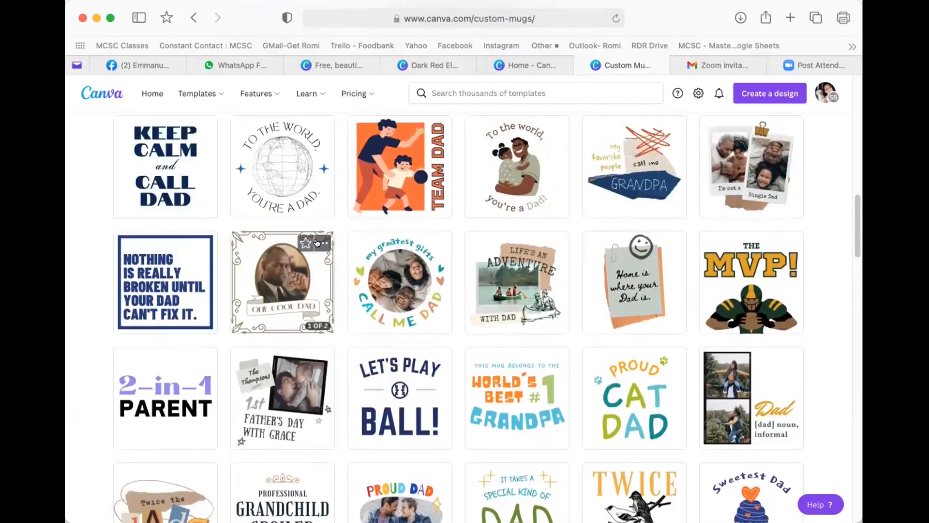
{"action": "scroll", "coordinate": [319, 243], "scroll_direction": "up", "scroll_amount": 1}
{"action": "scroll", "coordinate": [320, 243], "scroll_direction": "up", "scroll_amount": 8}
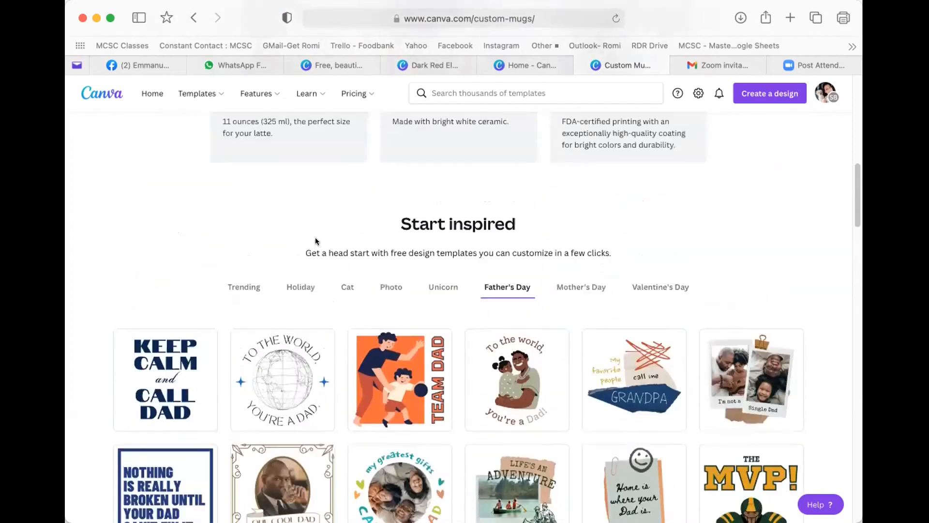
{"action": "scroll", "coordinate": [430, 237], "scroll_direction": "up", "scroll_amount": 12}
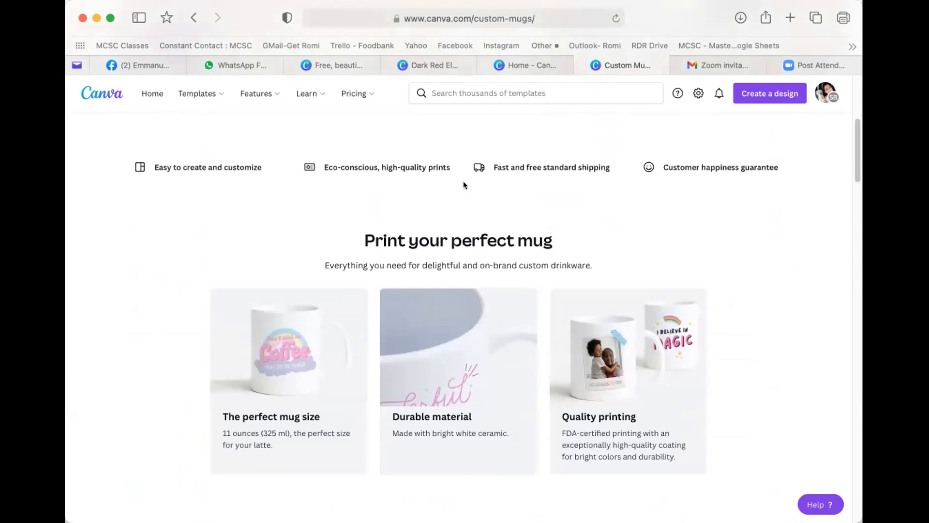
- Return to the print products overview and scroll to the Photo books tile
{"action": "mouse_move", "coordinate": [225, 95]}
{"action": "left_click", "coordinate": [193, 18]}
{"action": "scroll", "coordinate": [631, 344], "scroll_direction": "down", "scroll_amount": 3}
{"action": "scroll", "coordinate": [630, 343], "scroll_direction": "down", "scroll_amount": 2}
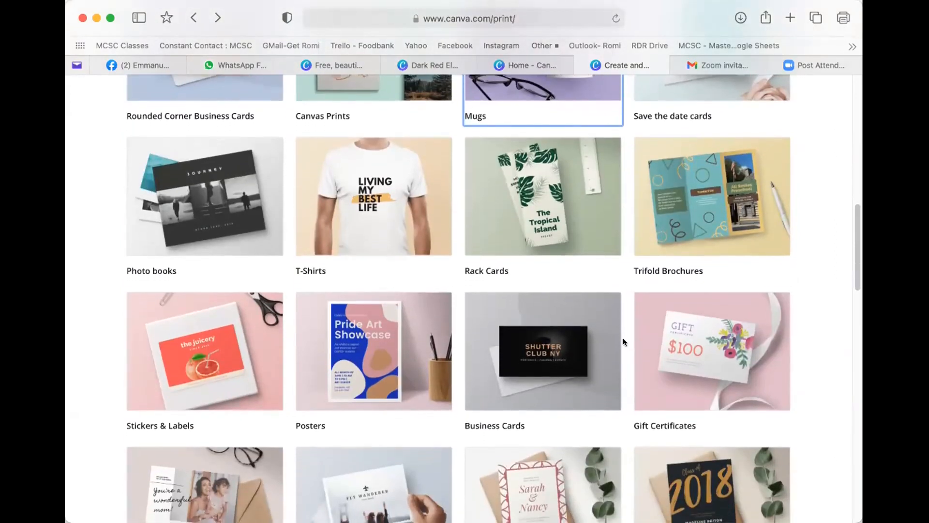
{"action": "scroll", "coordinate": [623, 341], "scroll_direction": "down", "scroll_amount": 1}
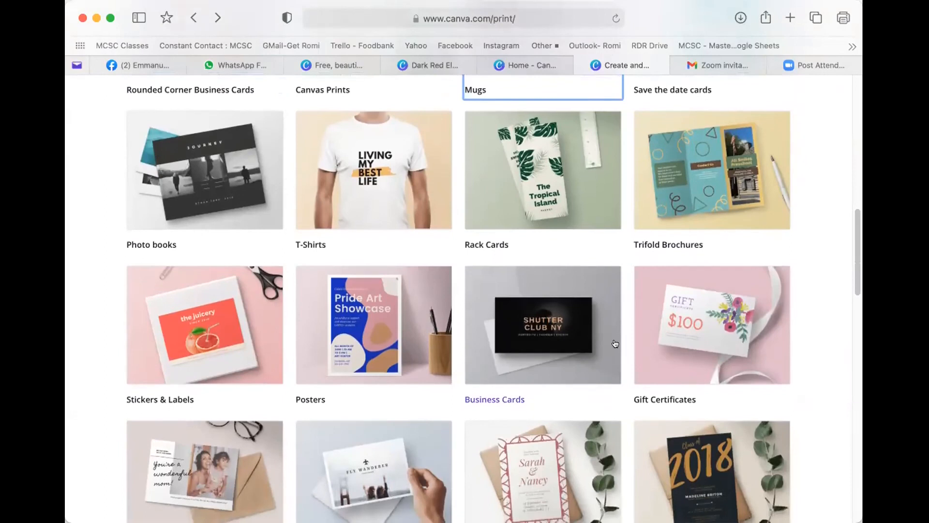
{"action": "scroll", "coordinate": [615, 344], "scroll_direction": "down", "scroll_amount": 1}
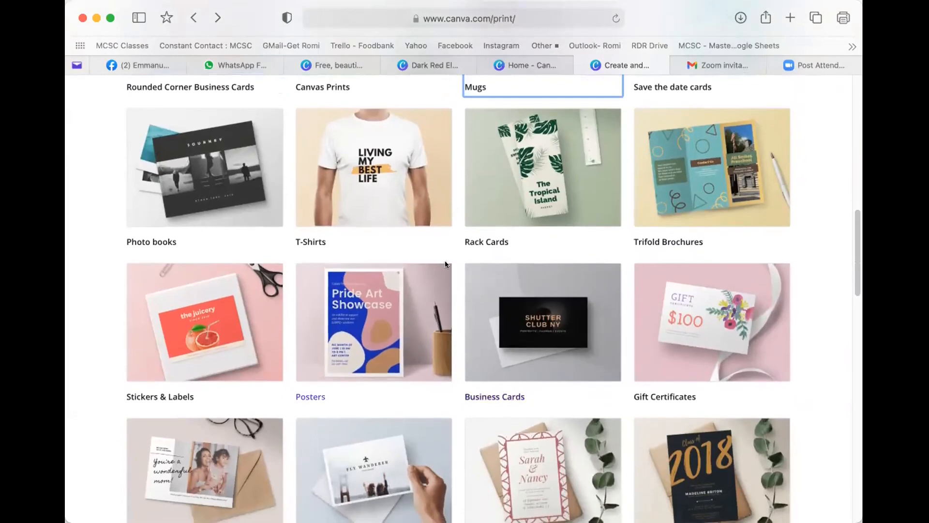
- Open the photo books page and show its landscape and square Print Options
{"action": "left_click", "coordinate": [226, 174]}
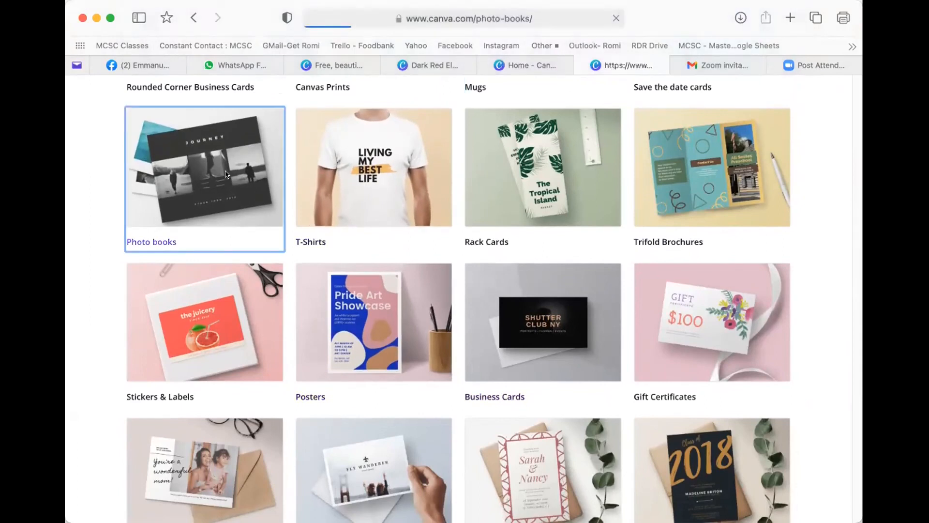
{"action": "scroll", "coordinate": [476, 309], "scroll_direction": "down", "scroll_amount": 3}
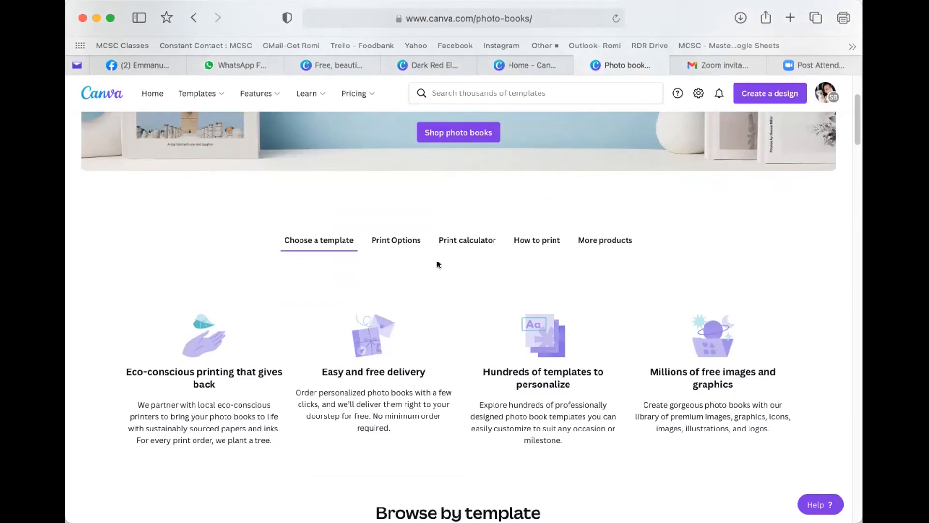
{"action": "scroll", "coordinate": [457, 290], "scroll_direction": "down", "scroll_amount": 2}
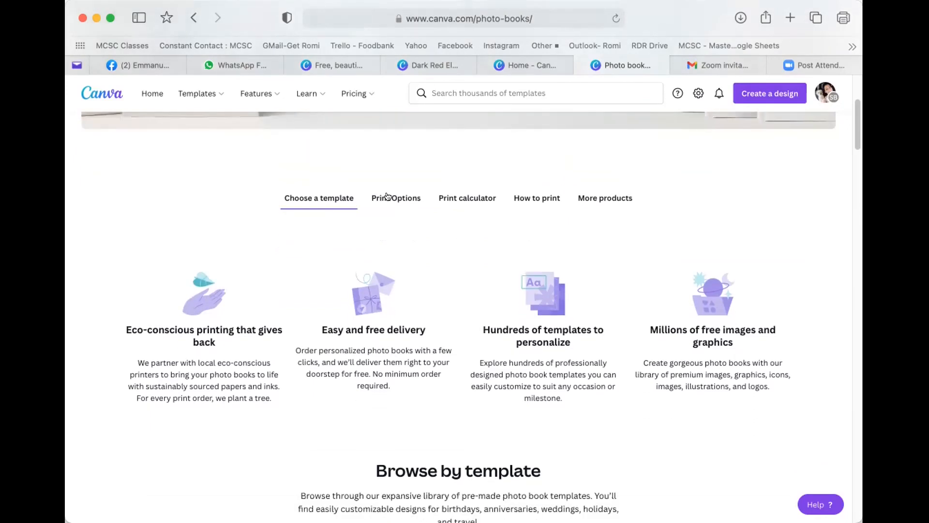
{"action": "left_click", "coordinate": [388, 196]}
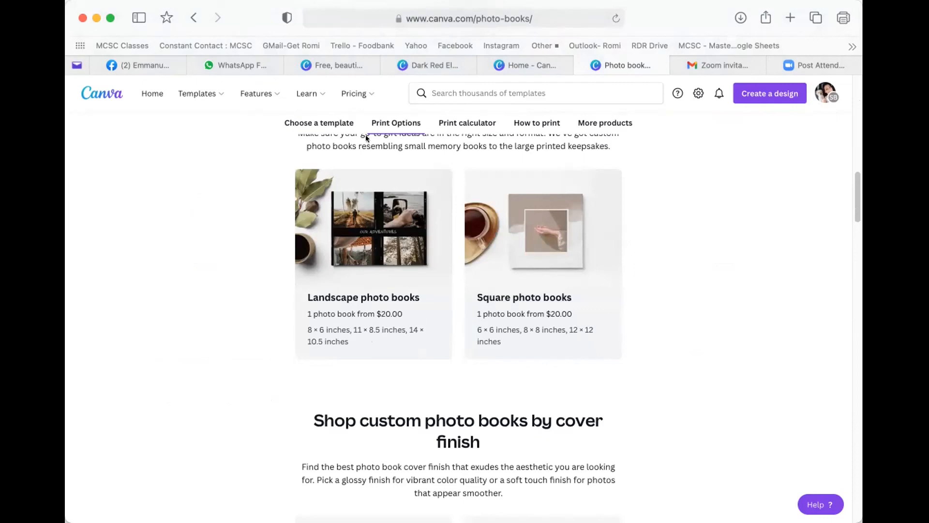
- Price an 8 × 6 in soft-touch hardcover photo book, 1 copy, at $25.00
{"action": "left_click", "coordinate": [463, 124]}
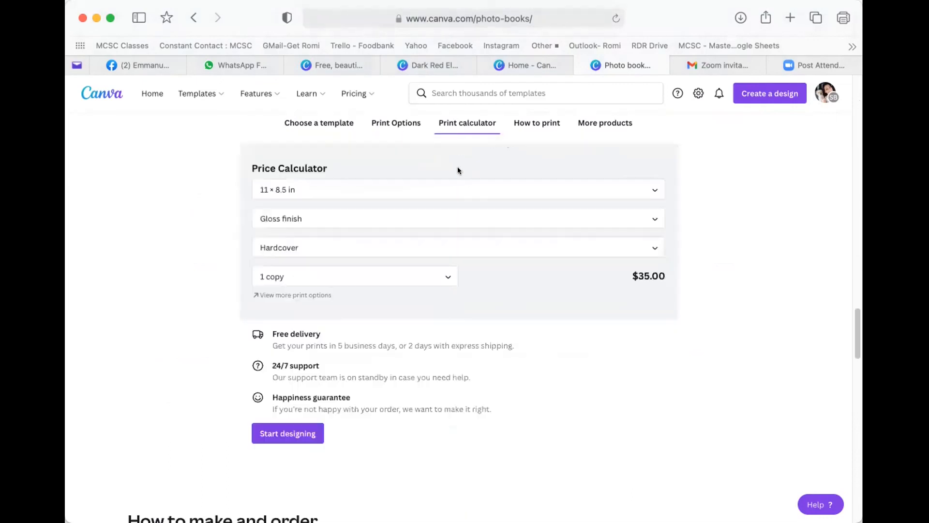
{"action": "left_click", "coordinate": [334, 196]}
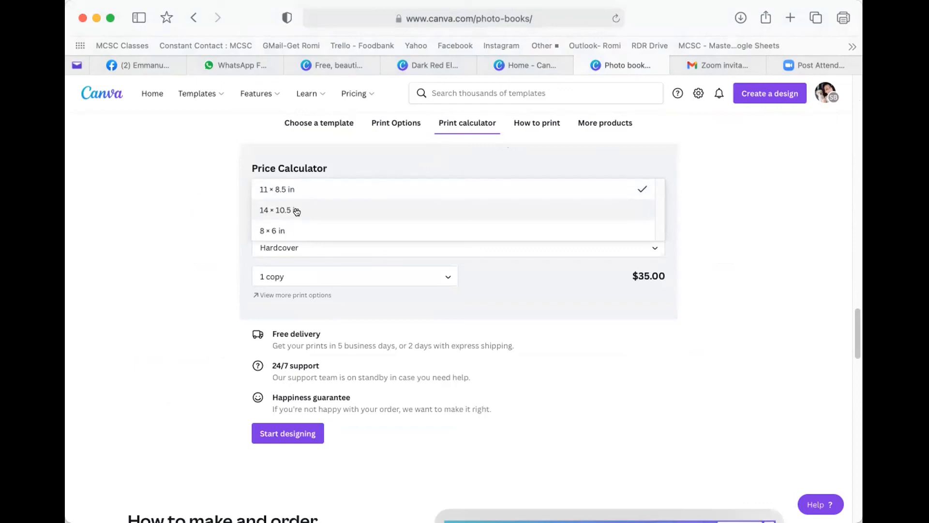
{"action": "left_click", "coordinate": [283, 231]}
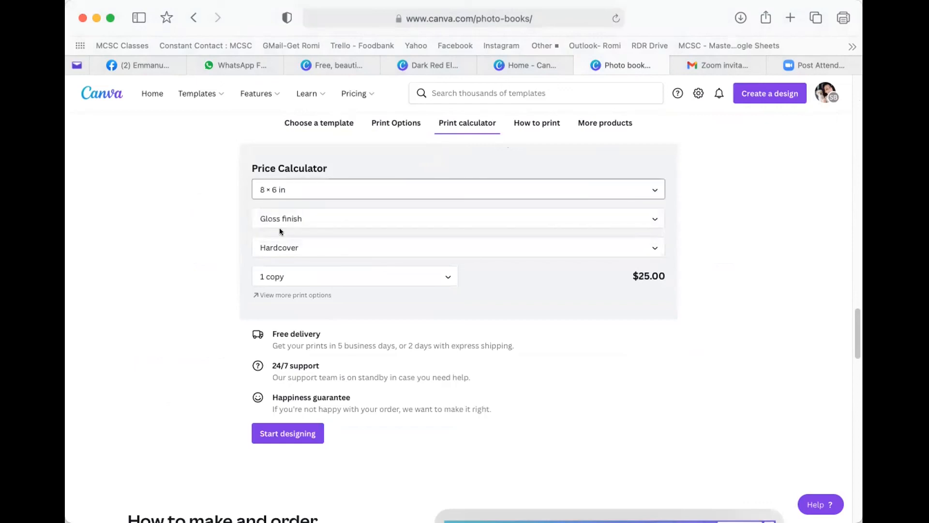
{"action": "left_click", "coordinate": [297, 219]}
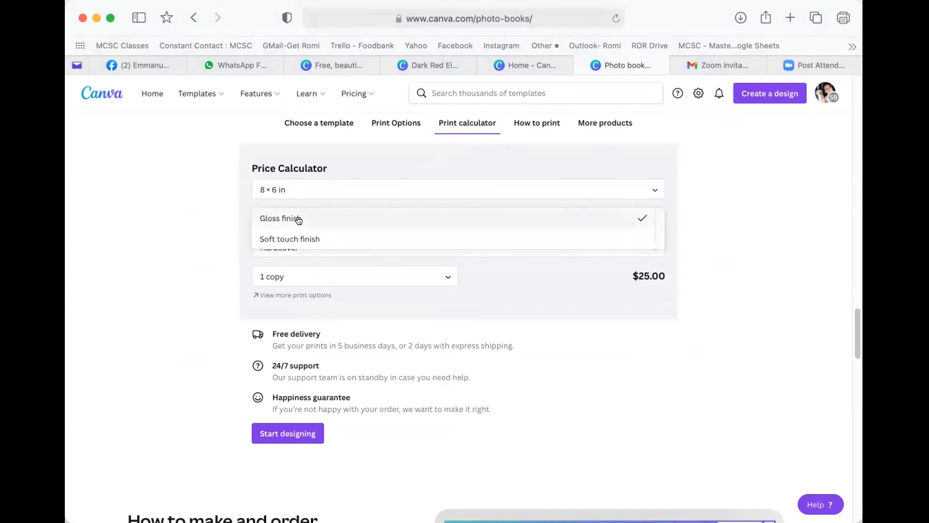
{"action": "left_click", "coordinate": [301, 238]}
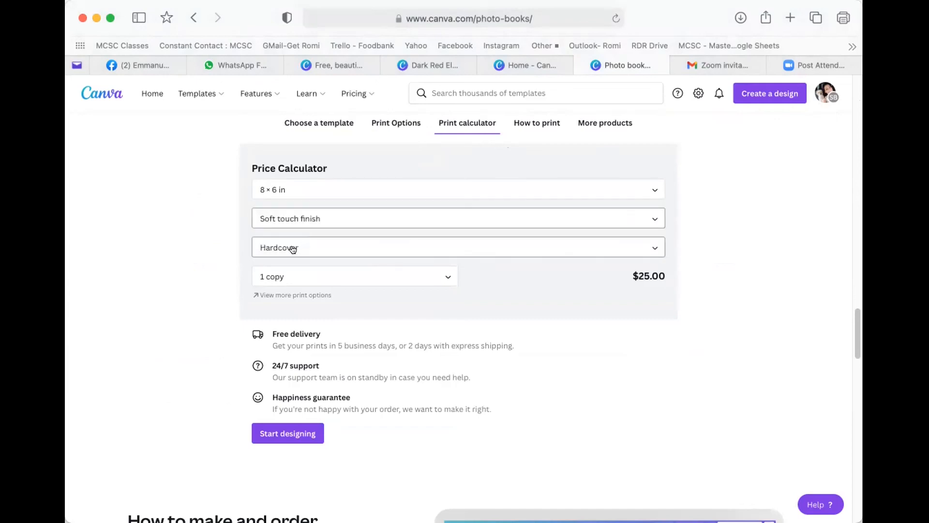
{"action": "left_click", "coordinate": [373, 251]}
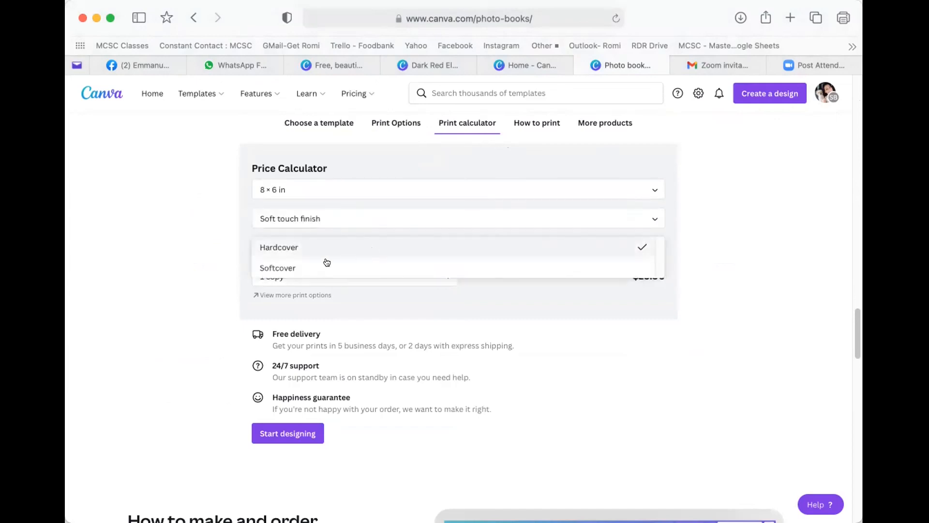
{"action": "left_click", "coordinate": [279, 245]}
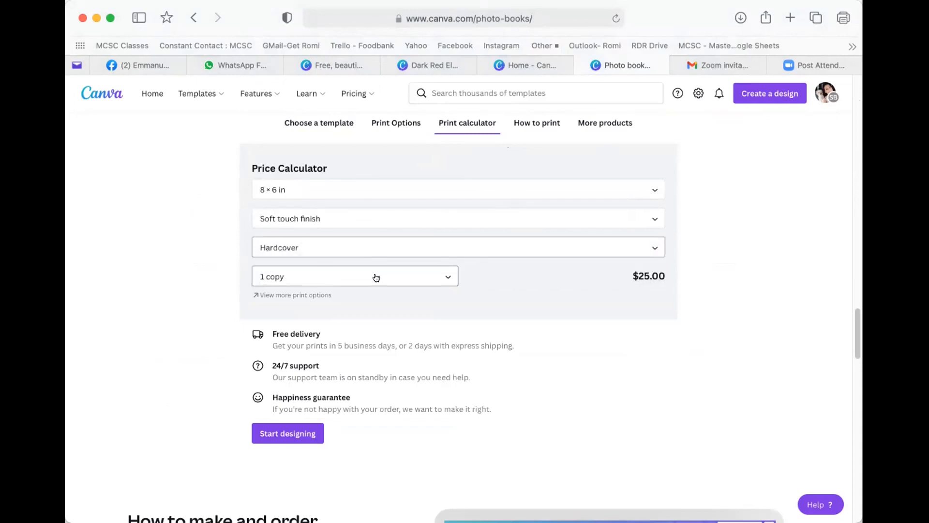
{"action": "left_click", "coordinate": [294, 276]}
{"action": "left_click", "coordinate": [324, 277]}
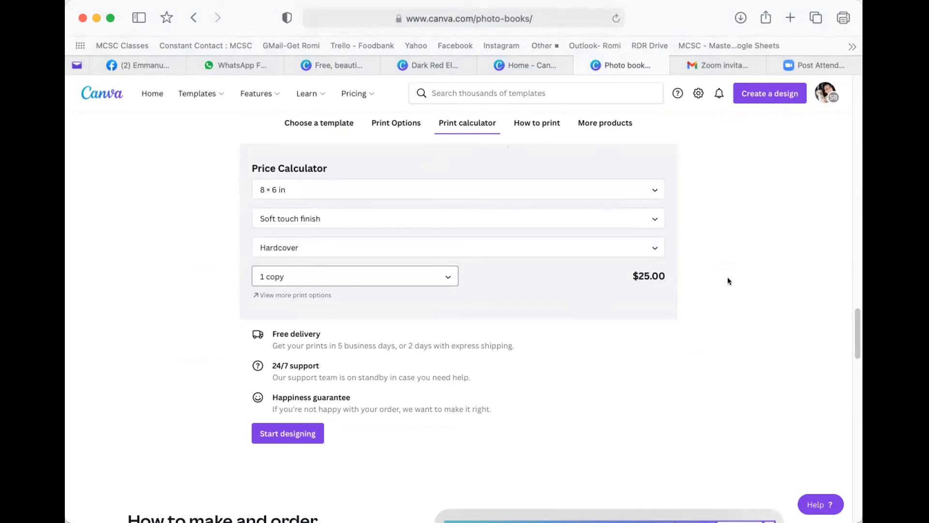
- Scroll back up to the Browse by template row of photo book designs
{"action": "scroll", "coordinate": [557, 286], "scroll_direction": "up", "scroll_amount": 2}
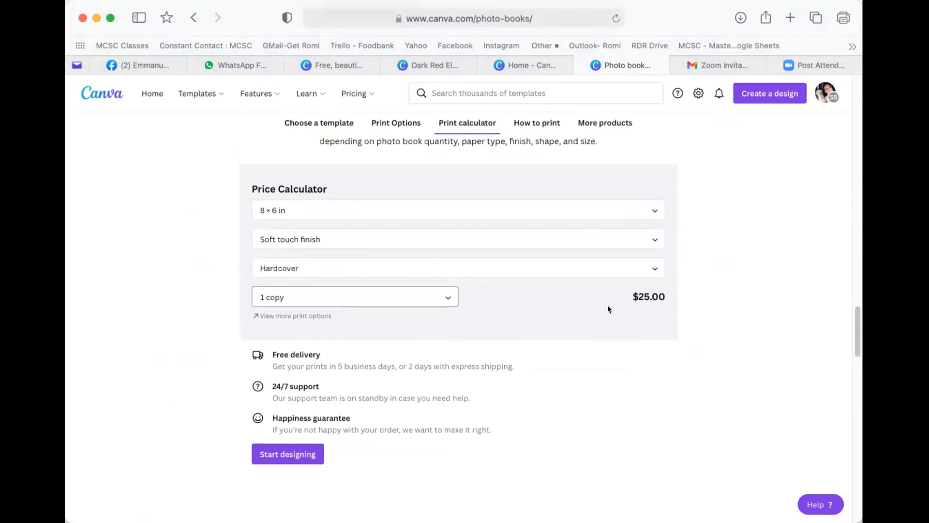
{"action": "scroll", "coordinate": [608, 309], "scroll_direction": "up", "scroll_amount": 5}
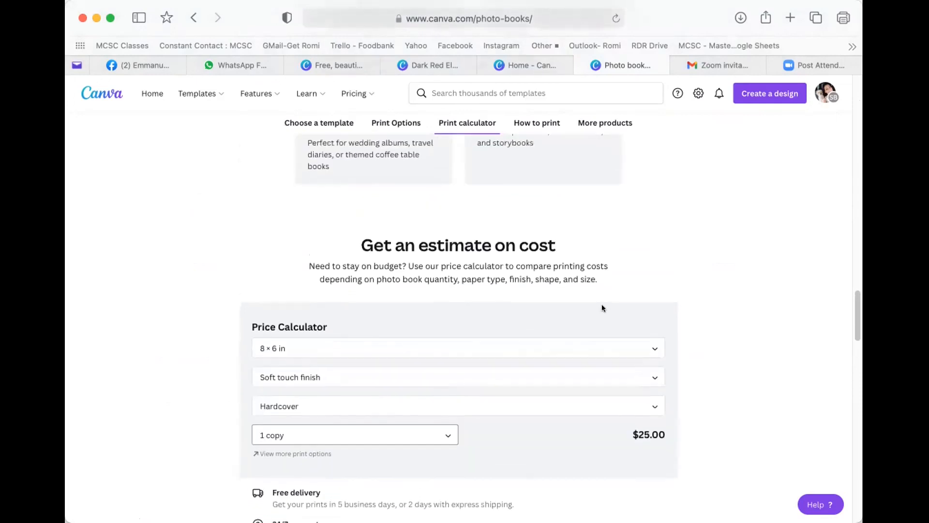
{"action": "scroll", "coordinate": [601, 308], "scroll_direction": "down", "scroll_amount": 1}
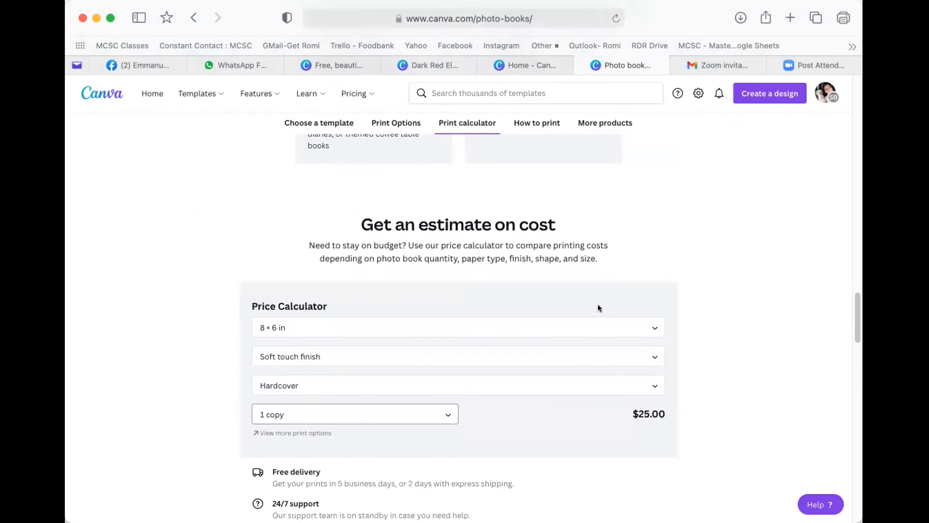
{"action": "scroll", "coordinate": [598, 308], "scroll_direction": "up", "scroll_amount": 15}
{"action": "scroll", "coordinate": [591, 307], "scroll_direction": "down", "scroll_amount": 4}
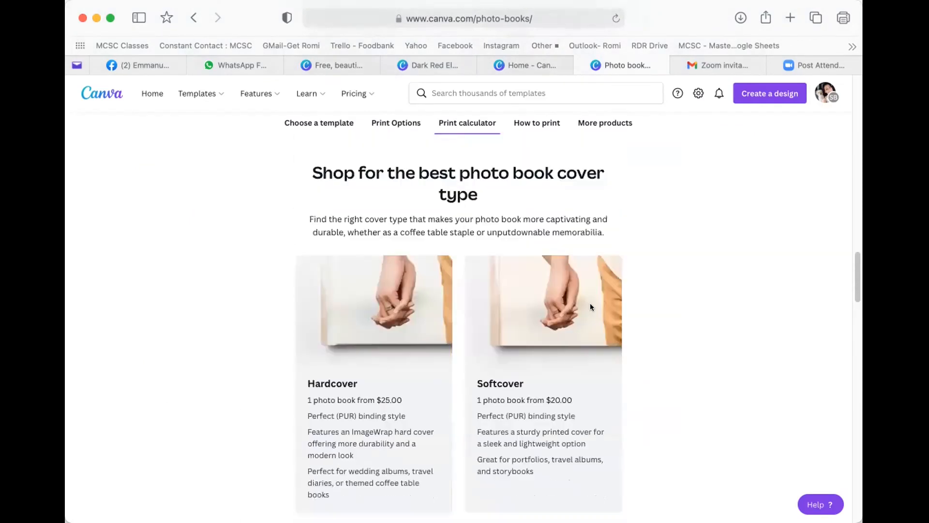
{"action": "scroll", "coordinate": [591, 307], "scroll_direction": "down", "scroll_amount": 2}
{"action": "scroll", "coordinate": [587, 308], "scroll_direction": "up", "scroll_amount": 1}
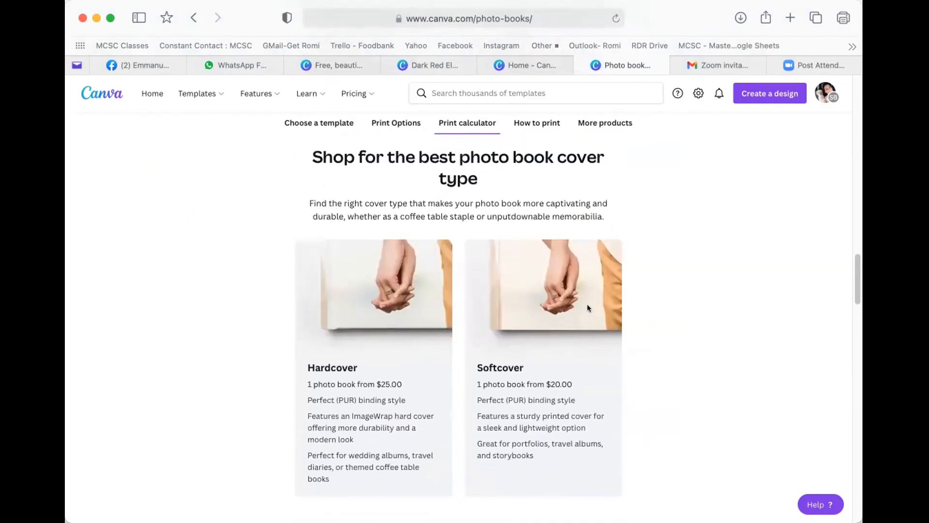
{"action": "scroll", "coordinate": [588, 308], "scroll_direction": "up", "scroll_amount": 5}
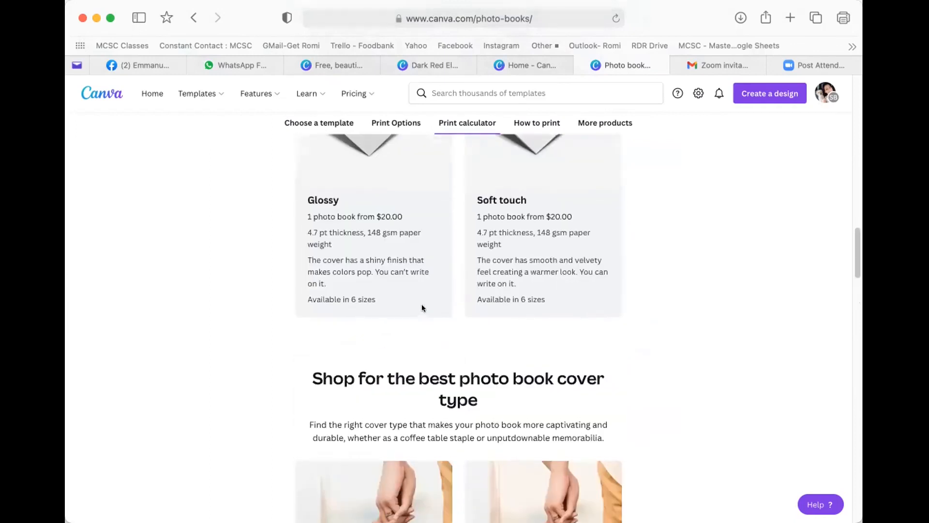
{"action": "scroll", "coordinate": [422, 305], "scroll_direction": "up", "scroll_amount": 1}
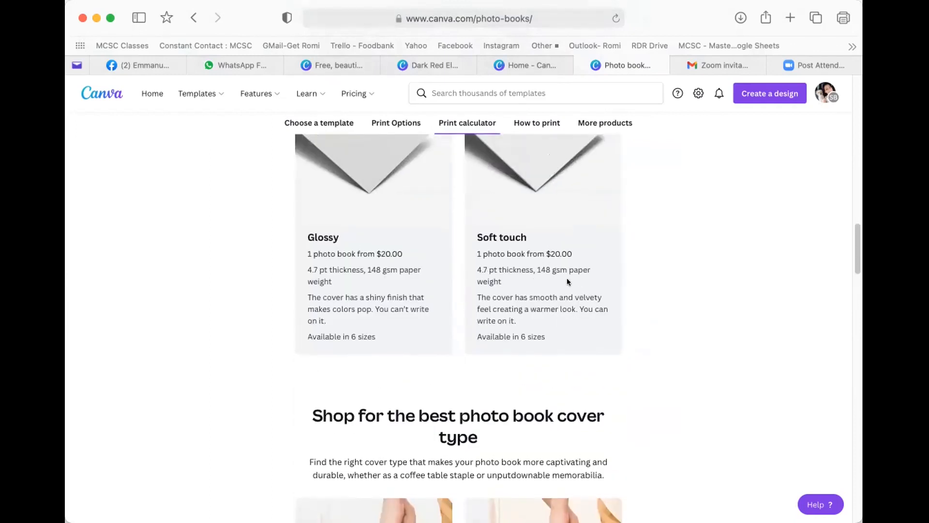
{"action": "scroll", "coordinate": [508, 315], "scroll_direction": "up", "scroll_amount": 1}
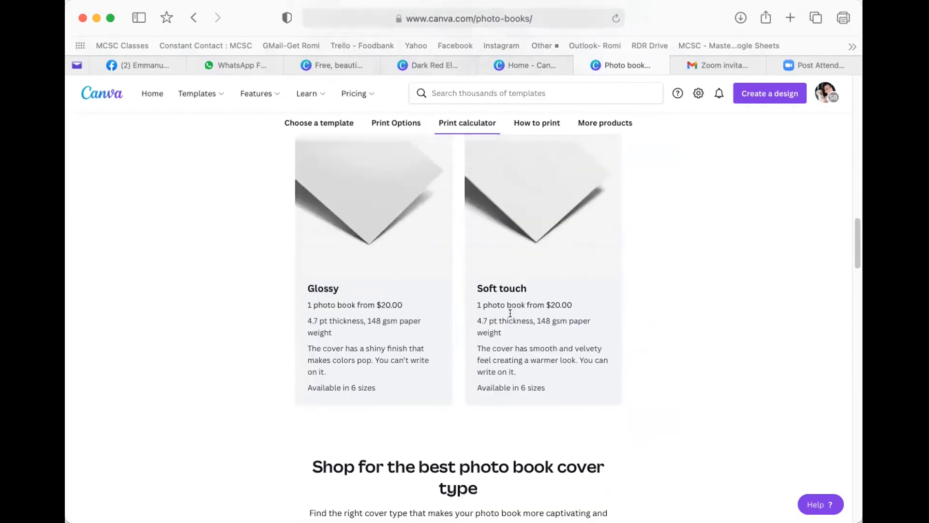
{"action": "scroll", "coordinate": [510, 312], "scroll_direction": "up", "scroll_amount": 8}
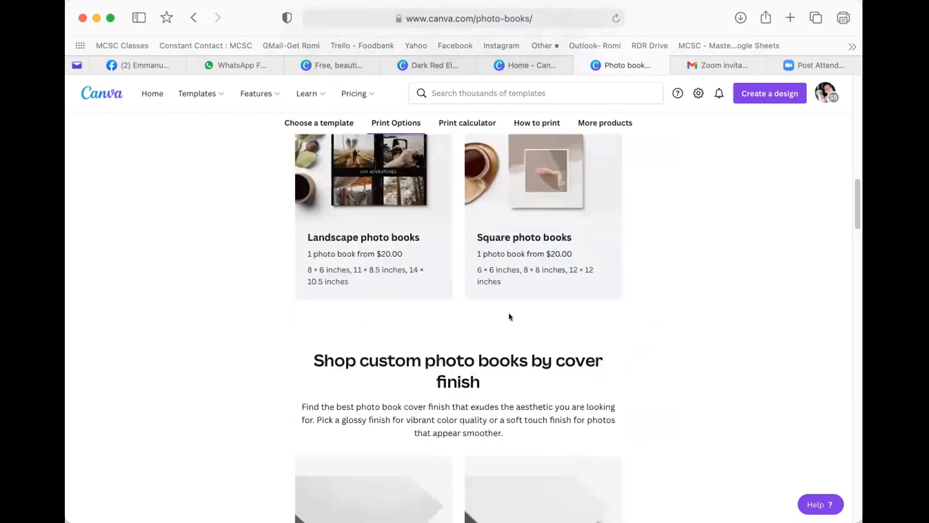
{"action": "scroll", "coordinate": [509, 317], "scroll_direction": "up", "scroll_amount": 1}
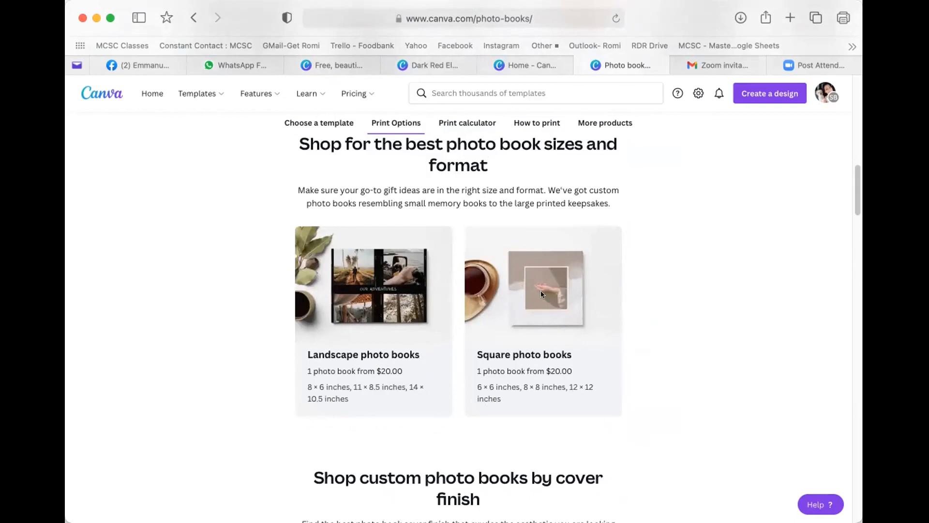
{"action": "scroll", "coordinate": [552, 320], "scroll_direction": "up", "scroll_amount": 5}
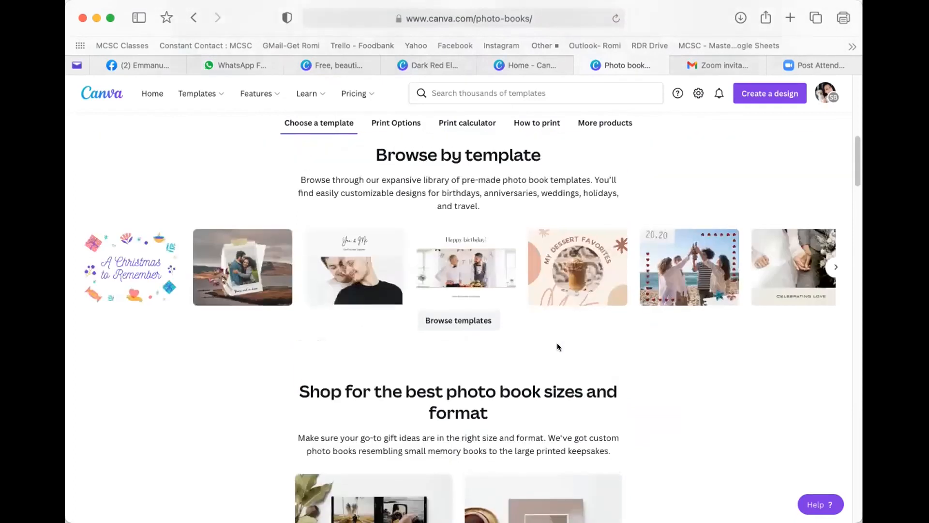
{"action": "scroll", "coordinate": [598, 474], "scroll_direction": "up", "scroll_amount": 1}
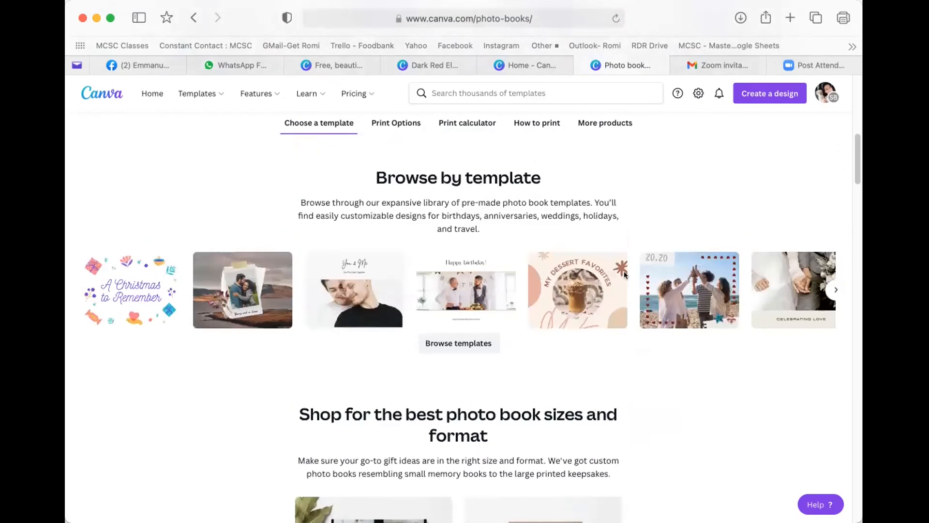
- Open the Celebrating Love template and inspect its photo, title text and background
{"action": "left_click", "coordinate": [790, 279]}
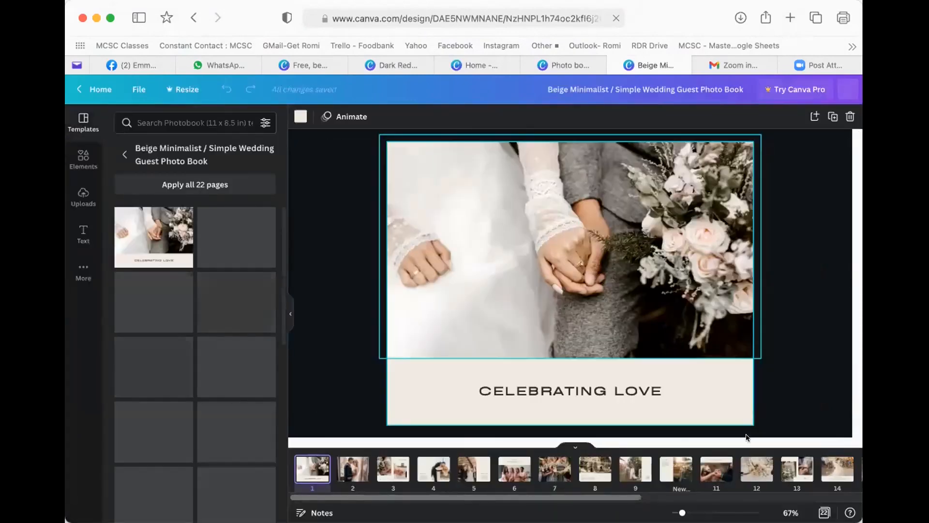
{"action": "left_click_drag", "start_coordinate": [564, 498], "coordinate": [820, 495]}
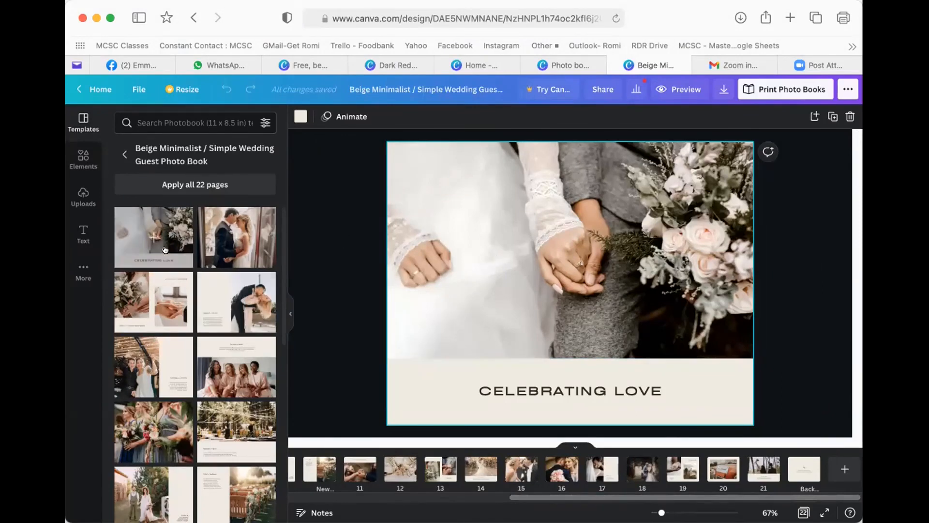
{"action": "left_click", "coordinate": [509, 257]}
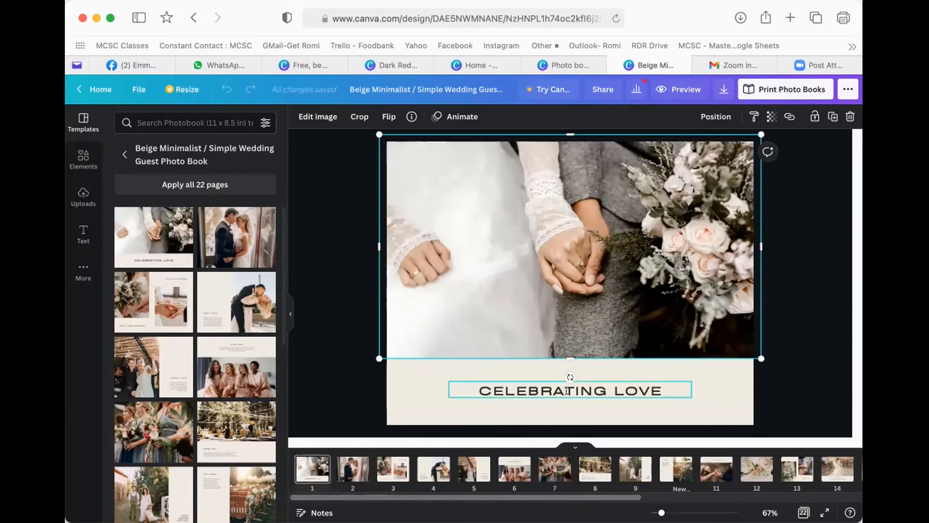
{"action": "left_click", "coordinate": [535, 385]}
{"action": "left_click", "coordinate": [391, 381]}
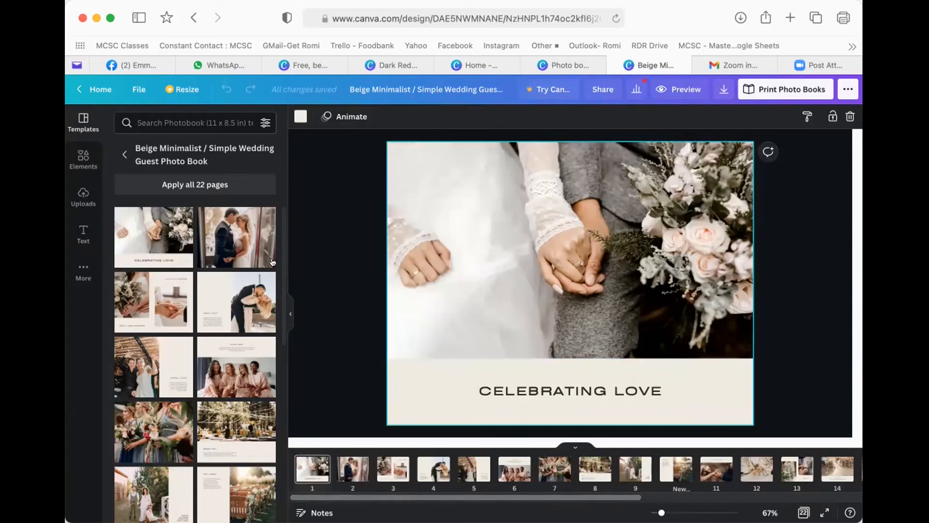
- Replace the page 1 wedding photo with an uploaded garden image
{"action": "left_click", "coordinate": [72, 167]}
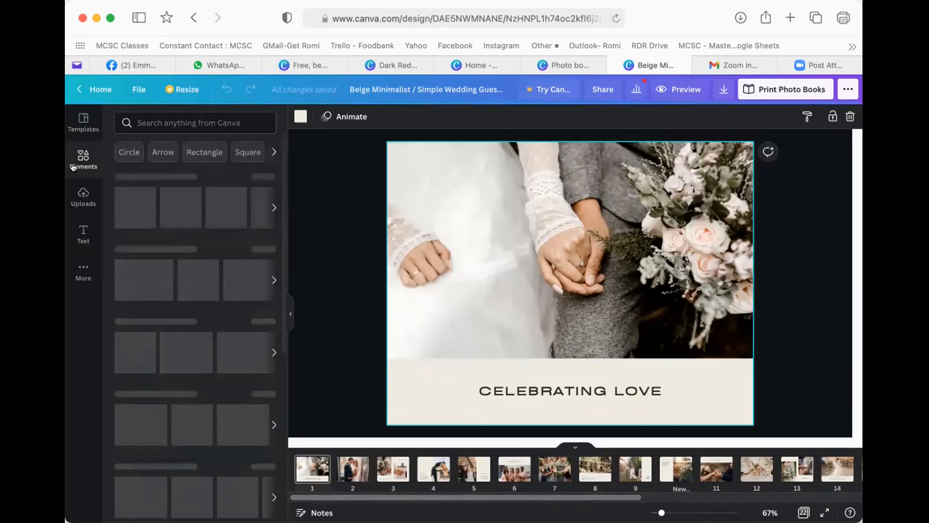
{"action": "left_click", "coordinate": [73, 199]}
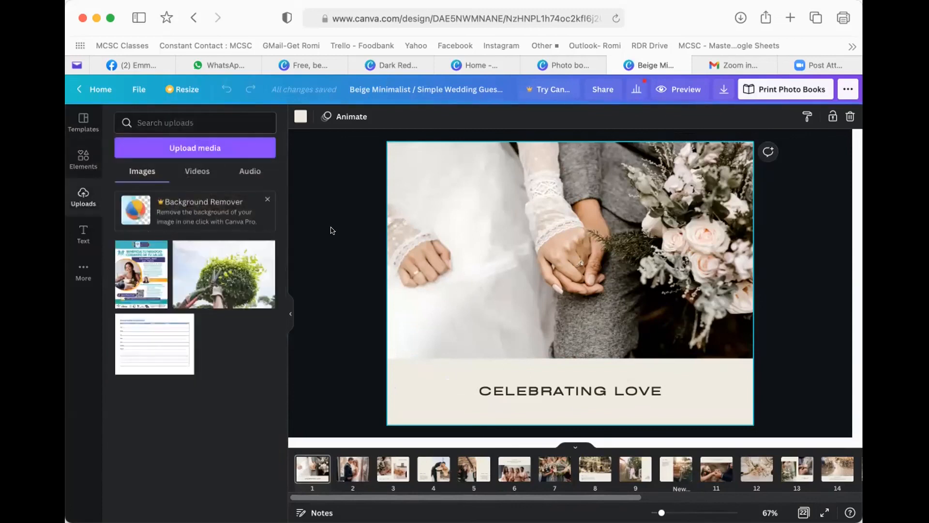
{"action": "left_click", "coordinate": [466, 243]}
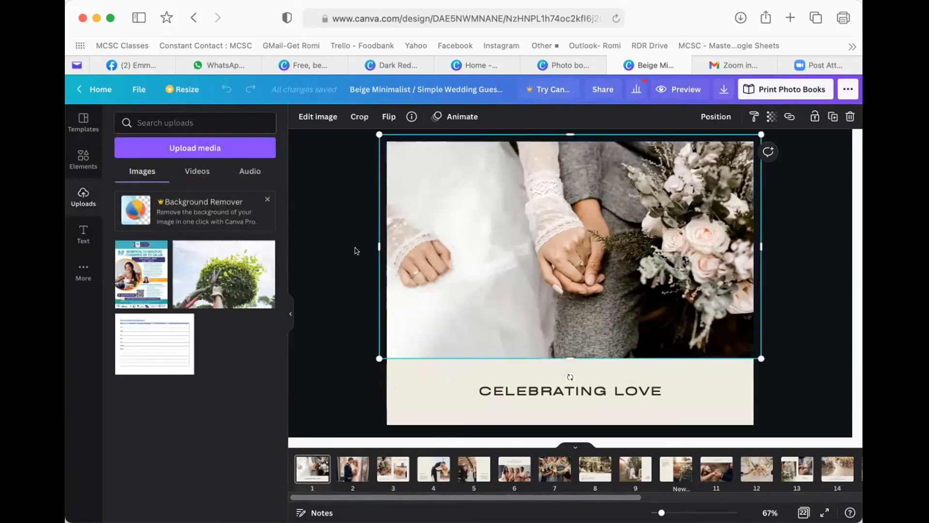
{"action": "left_click_drag", "start_coordinate": [134, 267], "coordinate": [156, 259]}
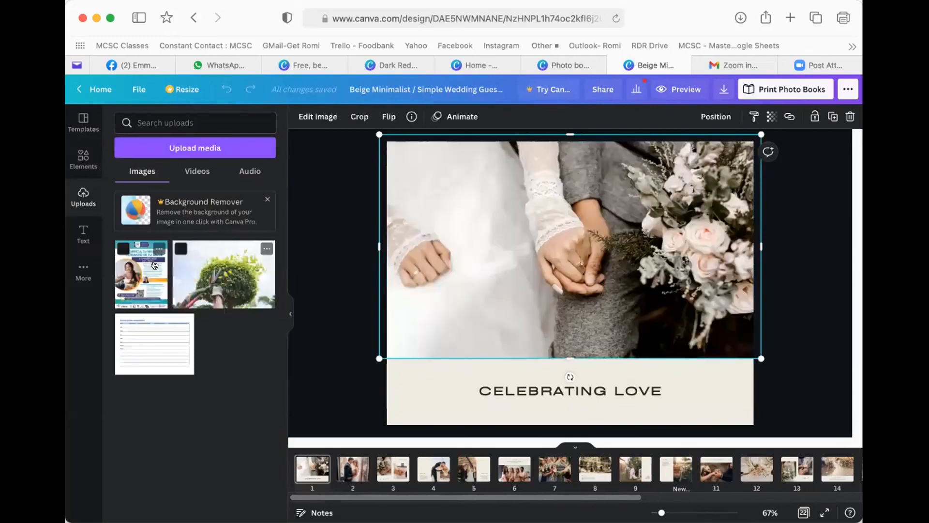
{"action": "left_click_drag", "start_coordinate": [228, 275], "coordinate": [526, 250]}
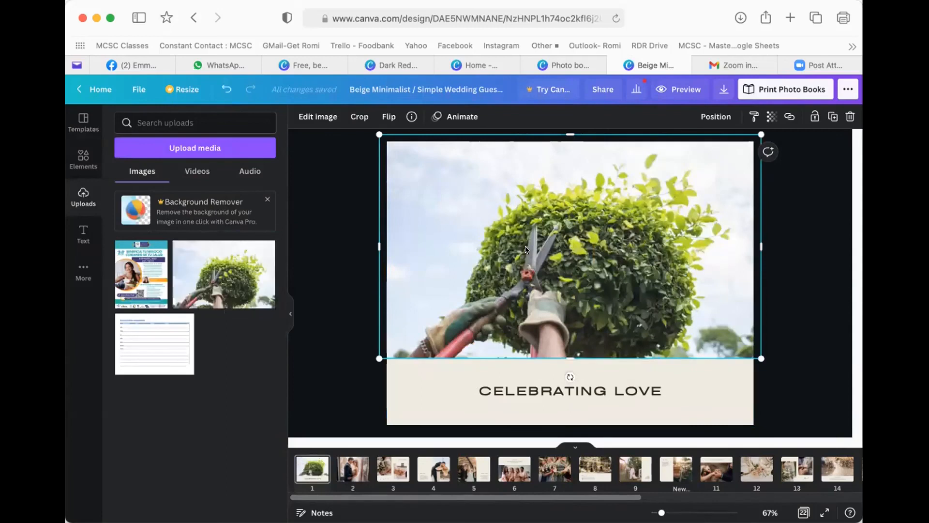
- Put the CUIDANDO DE TU SALUD flyer on page 2, cropped to show its top header
{"action": "left_click", "coordinate": [352, 472]}
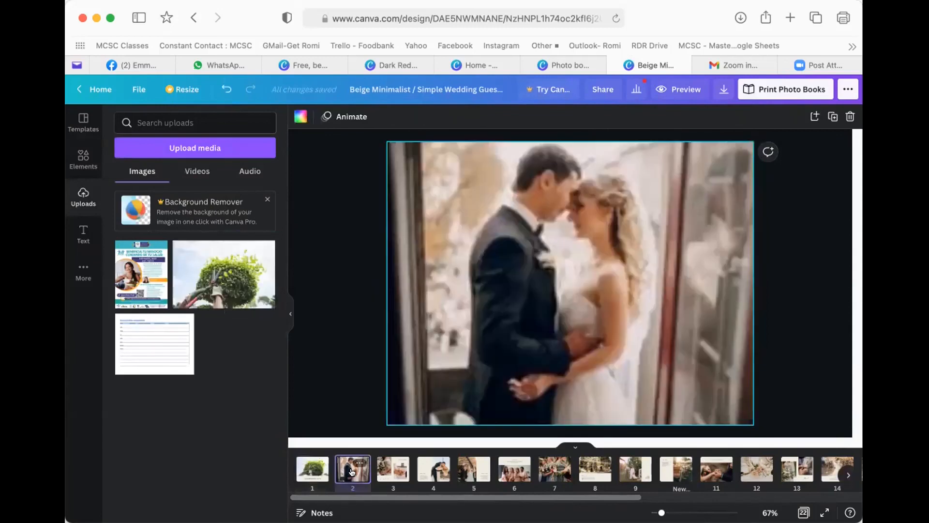
{"action": "left_click_drag", "start_coordinate": [141, 274], "coordinate": [387, 276]}
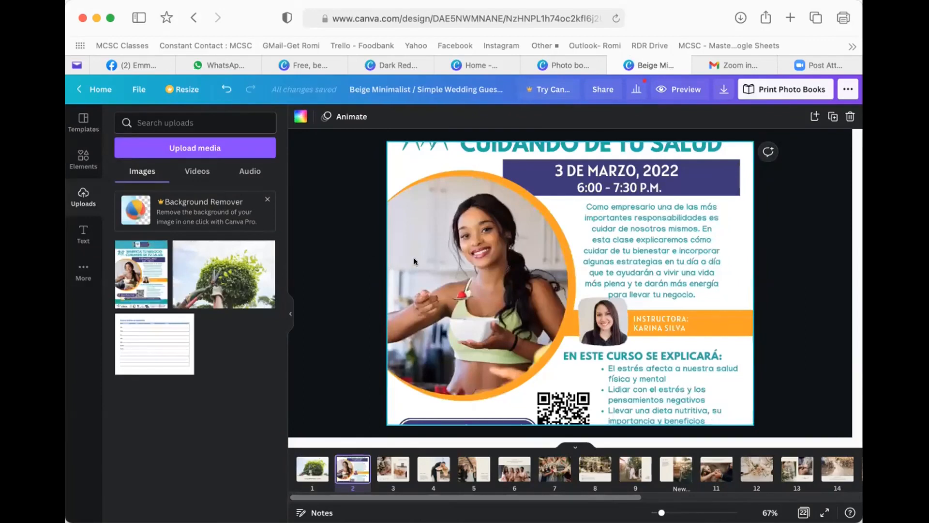
{"action": "double_click", "coordinate": [448, 257]}
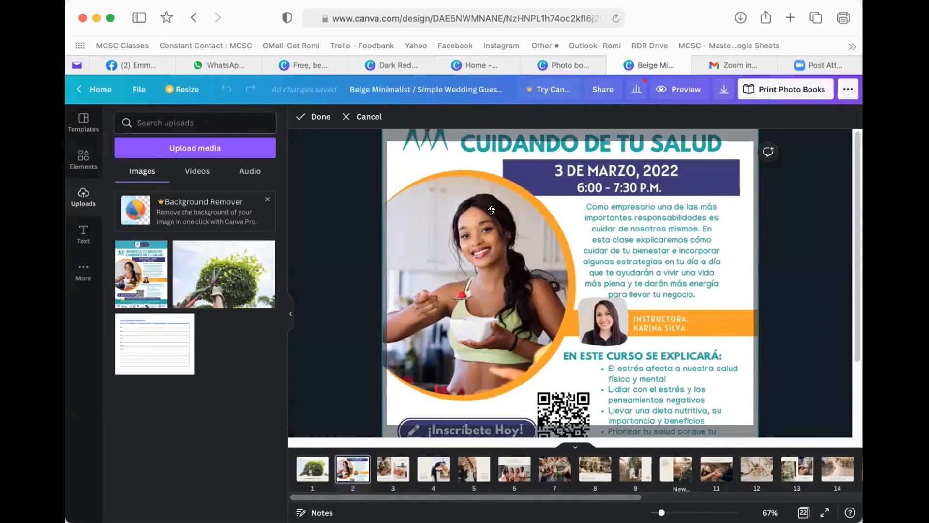
{"action": "left_click_drag", "start_coordinate": [484, 251], "coordinate": [536, 374]}
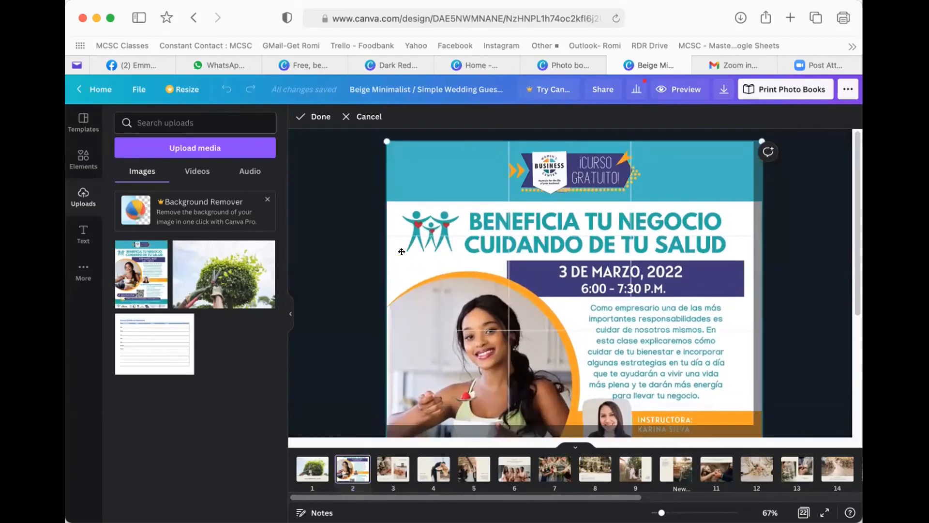
{"action": "left_click", "coordinate": [358, 252]}
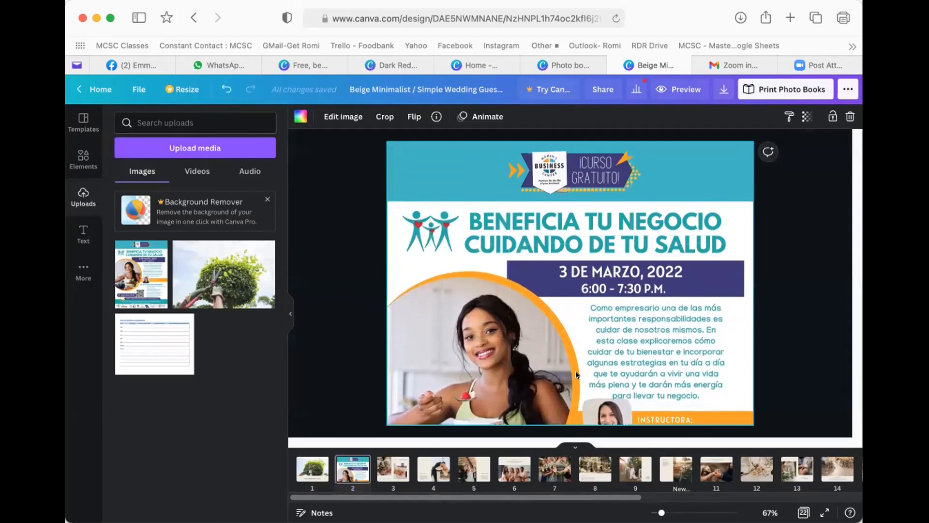
{"action": "left_click", "coordinate": [382, 472]}
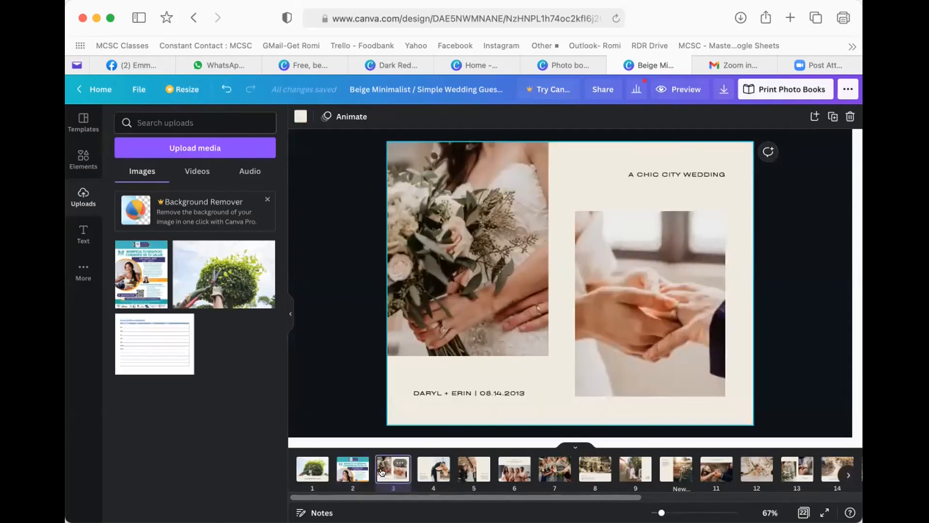
- Replace the names-and-date caption on page 3 with the text HUMMINGBIRD
{"action": "left_click_drag", "start_coordinate": [564, 502], "coordinate": [813, 502]}
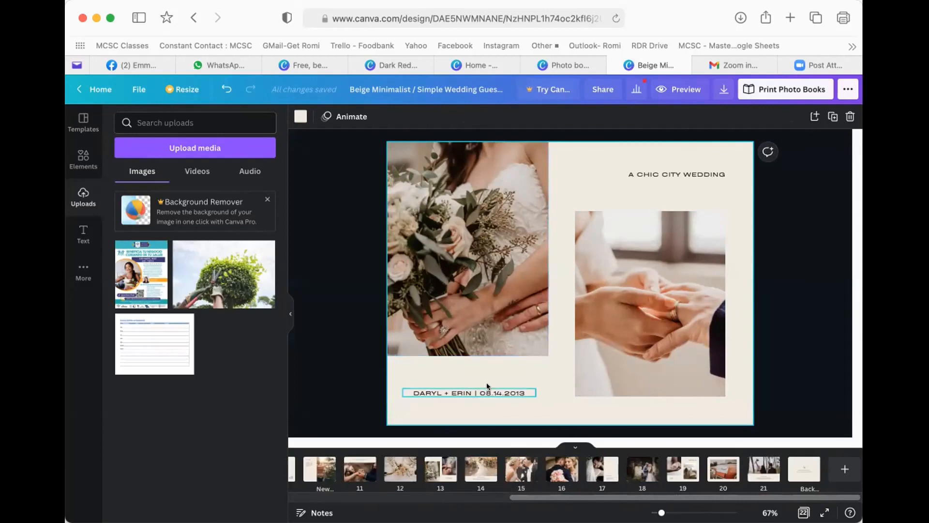
{"action": "left_click", "coordinate": [471, 391]}
{"action": "double_click", "coordinate": [455, 390]}
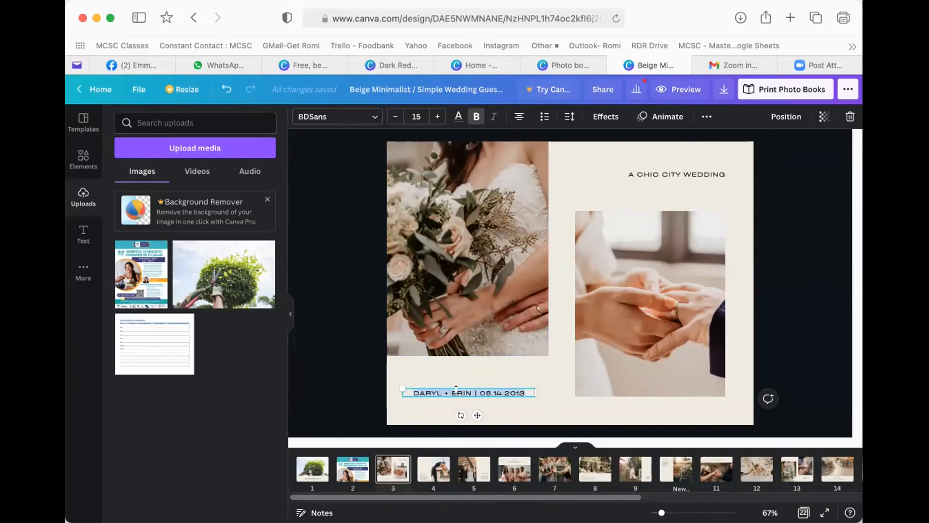
{"action": "key", "text": "BackSpace"}
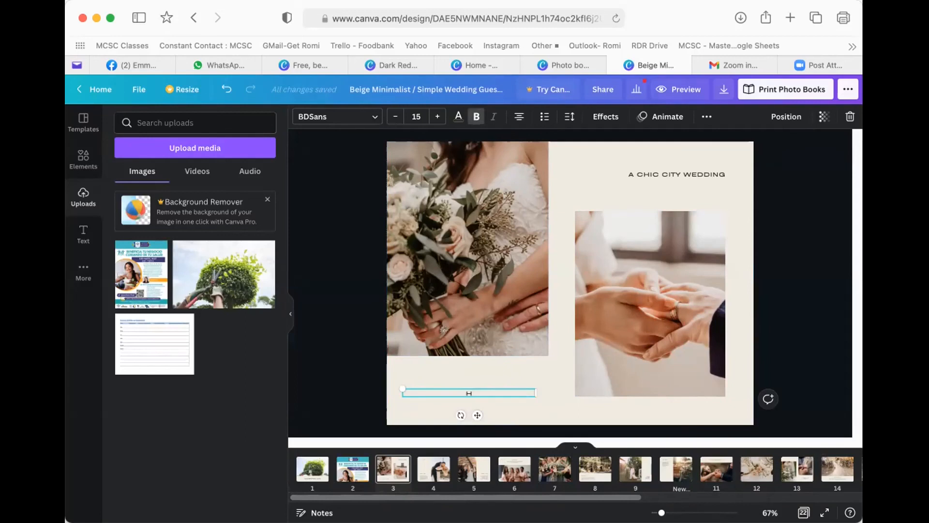
{"action": "type", "text": "HUMMINGBIRD"}
{"action": "left_click", "coordinate": [412, 379]}
{"action": "left_click", "coordinate": [465, 393]}
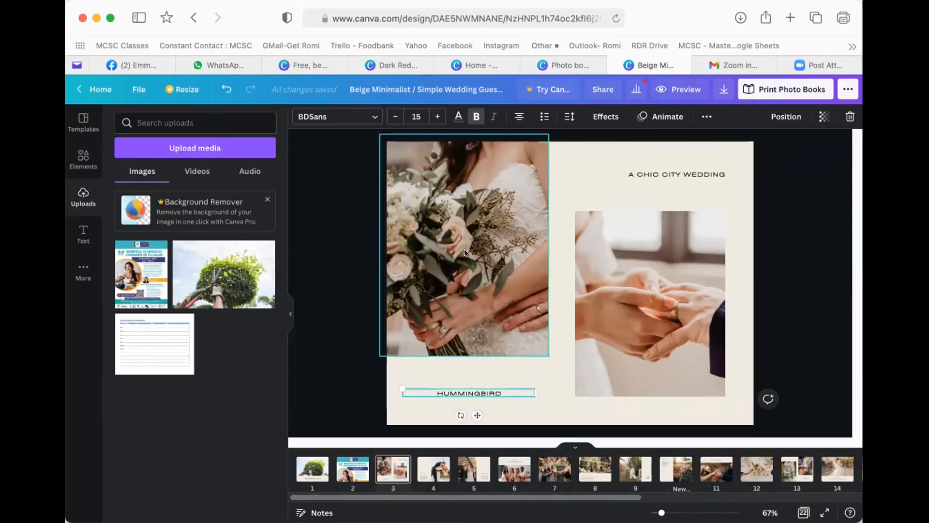
- Set the HUMMINGBIRD caption in the Bukhari Script font
{"action": "left_click", "coordinate": [329, 120]}
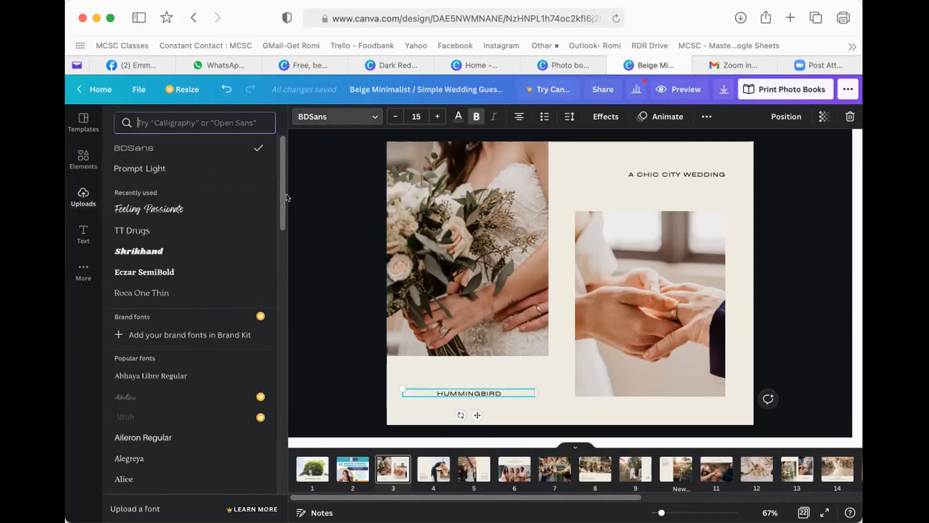
{"action": "scroll", "coordinate": [178, 309], "scroll_direction": "down", "scroll_amount": 5}
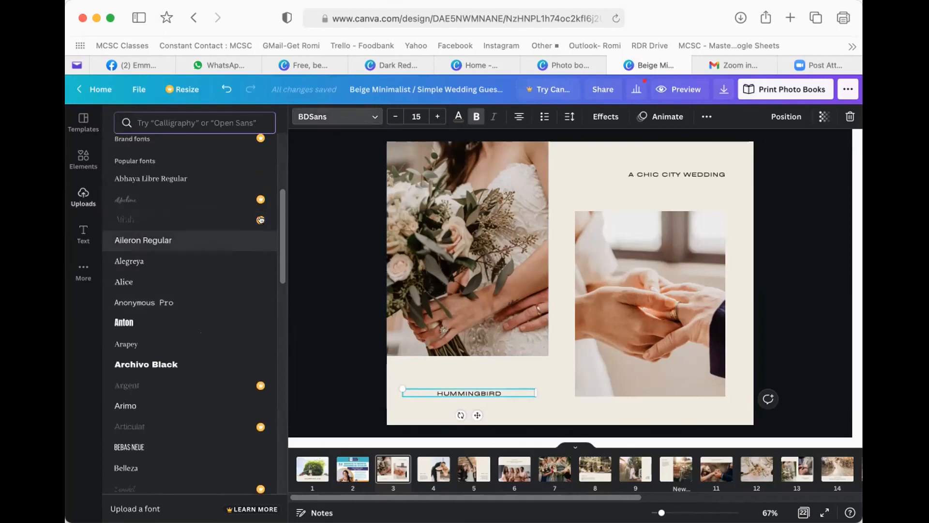
{"action": "scroll", "coordinate": [179, 352], "scroll_direction": "down", "scroll_amount": 3}
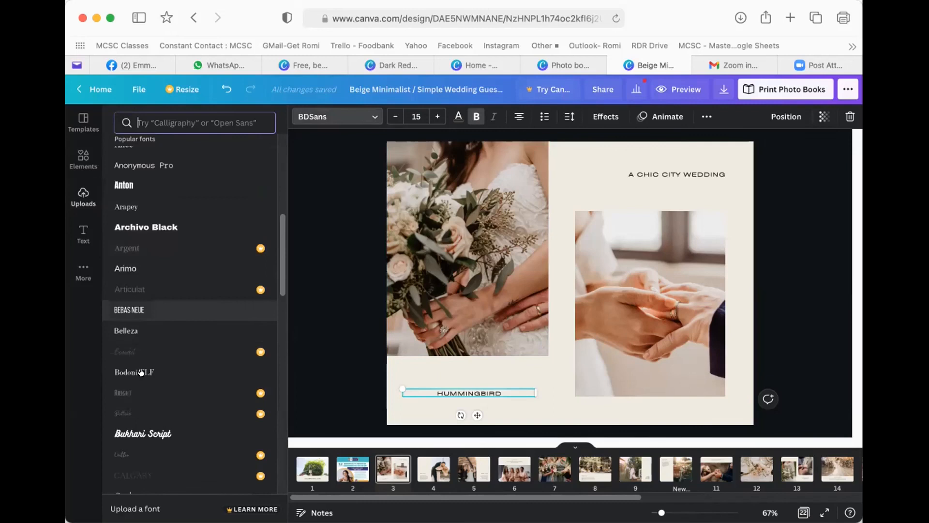
{"action": "scroll", "coordinate": [143, 359], "scroll_direction": "down", "scroll_amount": 2}
{"action": "left_click", "coordinate": [140, 352]}
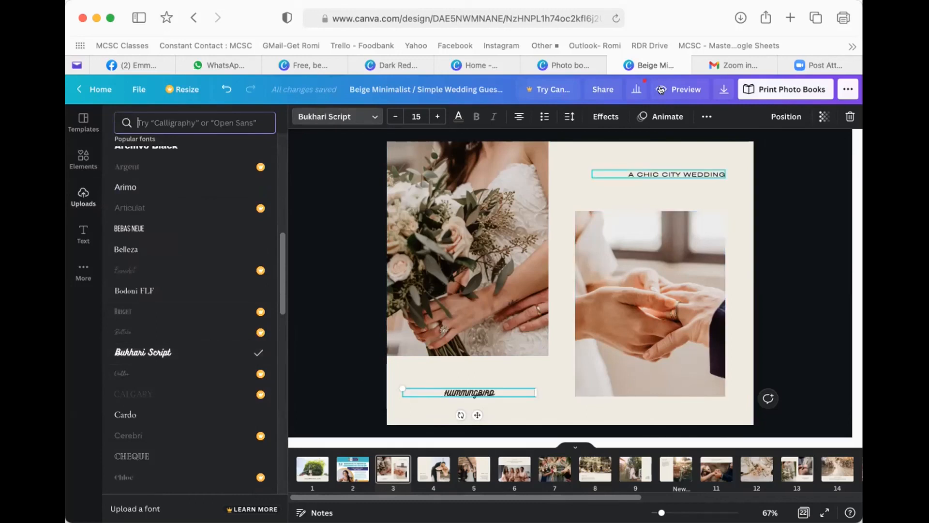
{"action": "left_click", "coordinate": [697, 114]}
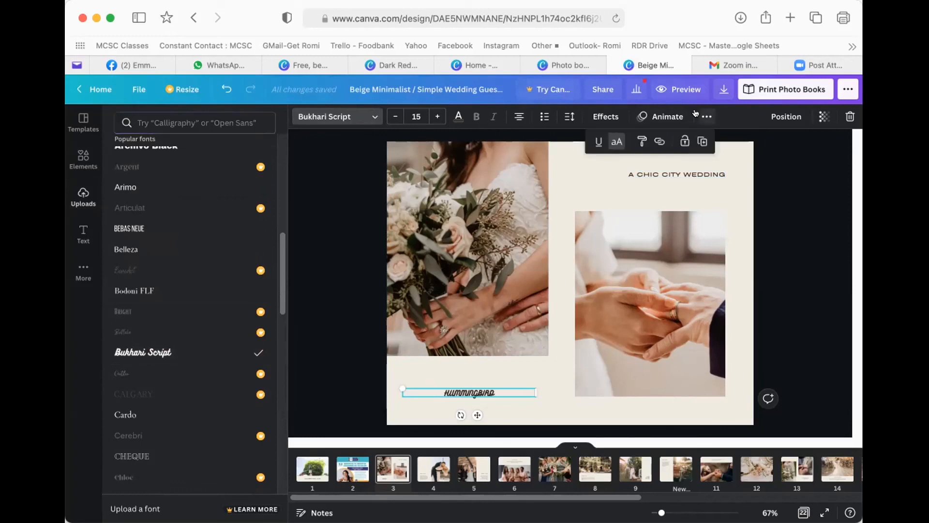
{"action": "left_click", "coordinate": [697, 114]}
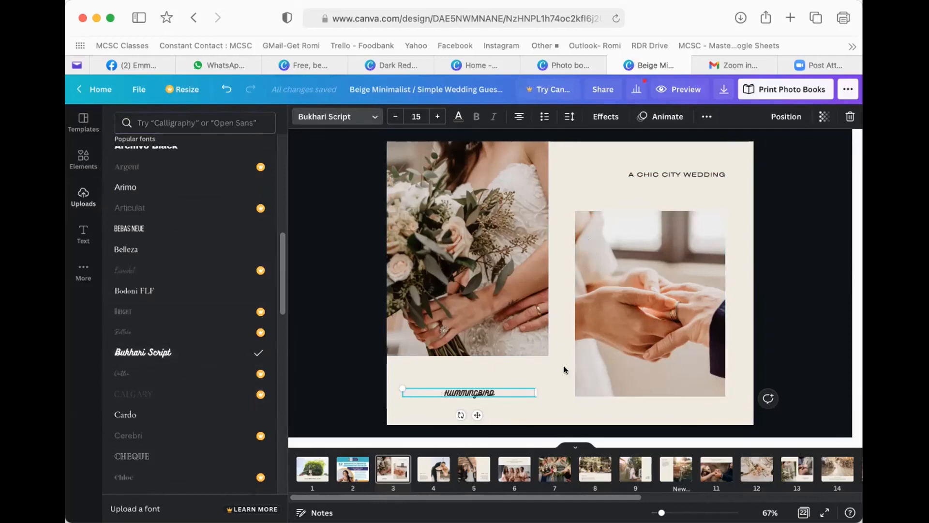
- Set page 4's story paragraph in Cardo, keeping it in normal sentence case
{"action": "left_click", "coordinate": [434, 468]}
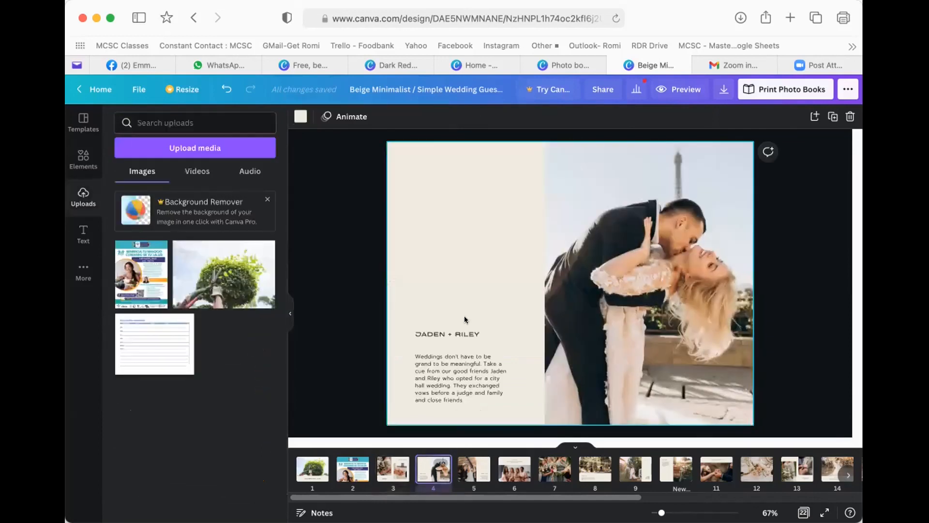
{"action": "left_click", "coordinate": [437, 334]}
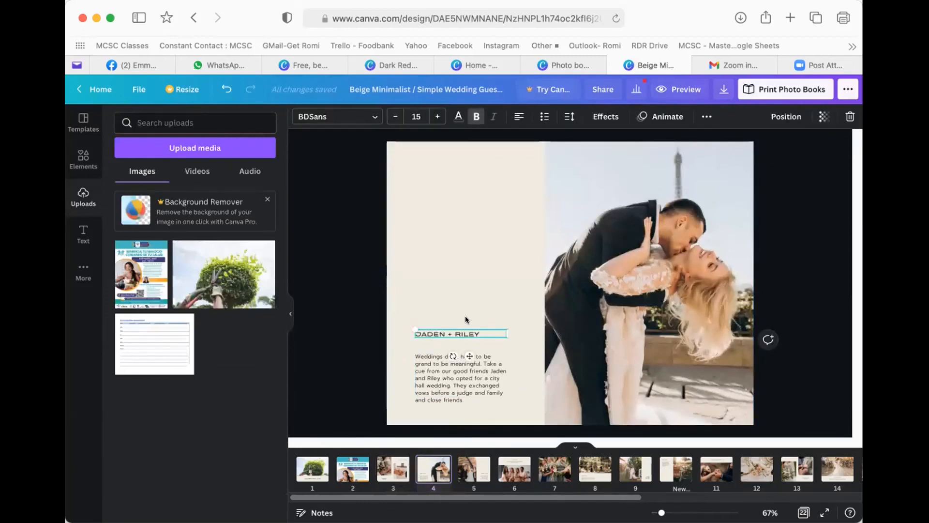
{"action": "left_click", "coordinate": [442, 360]}
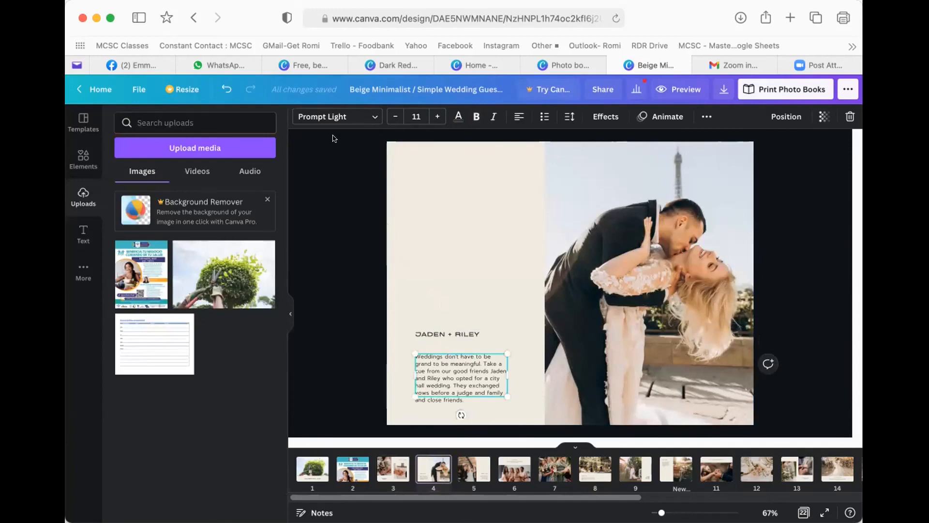
{"action": "left_click", "coordinate": [320, 116]}
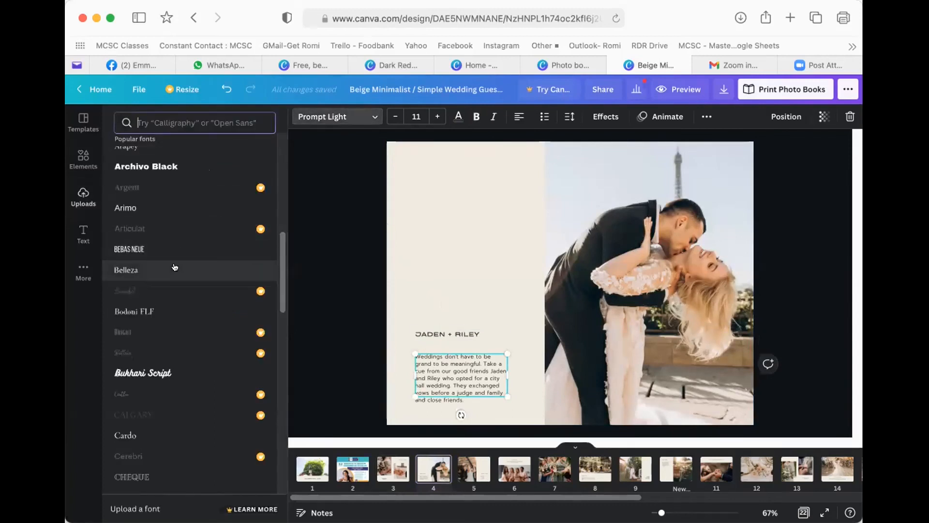
{"action": "left_click", "coordinate": [167, 250]}
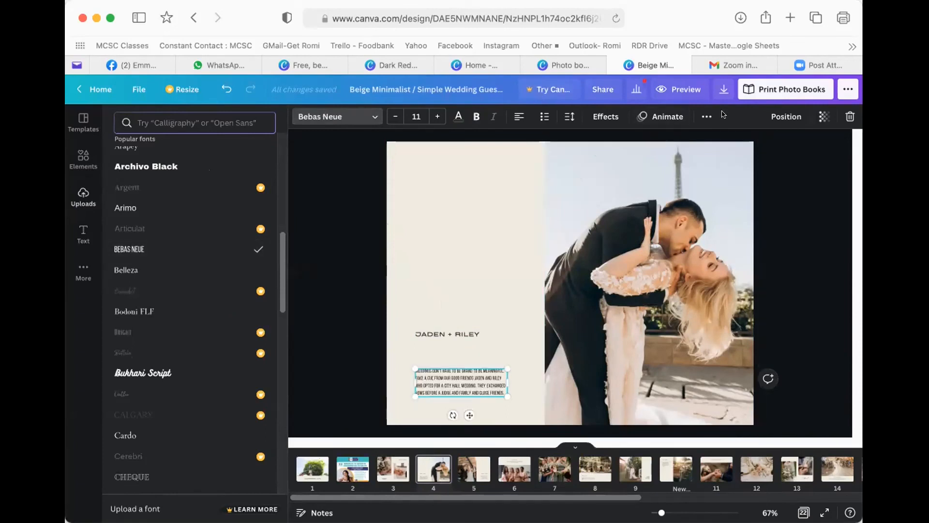
{"action": "left_click", "coordinate": [704, 117]}
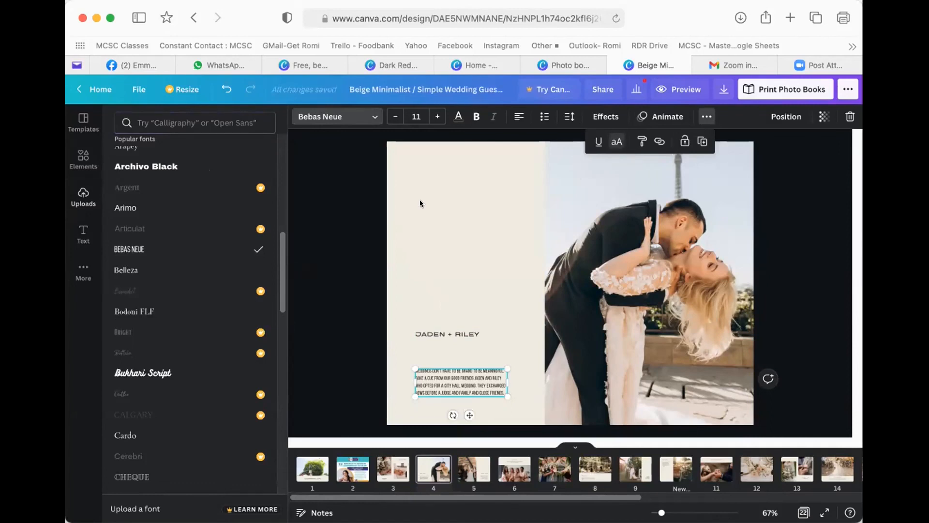
{"action": "scroll", "coordinate": [143, 372], "scroll_direction": "down", "scroll_amount": 1}
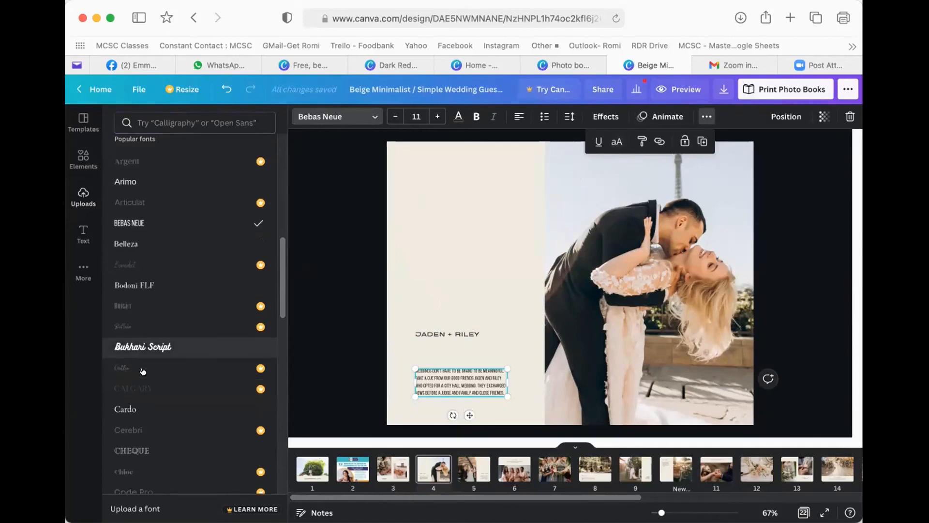
{"action": "scroll", "coordinate": [143, 371], "scroll_direction": "down", "scroll_amount": 2}
{"action": "left_click", "coordinate": [132, 353]}
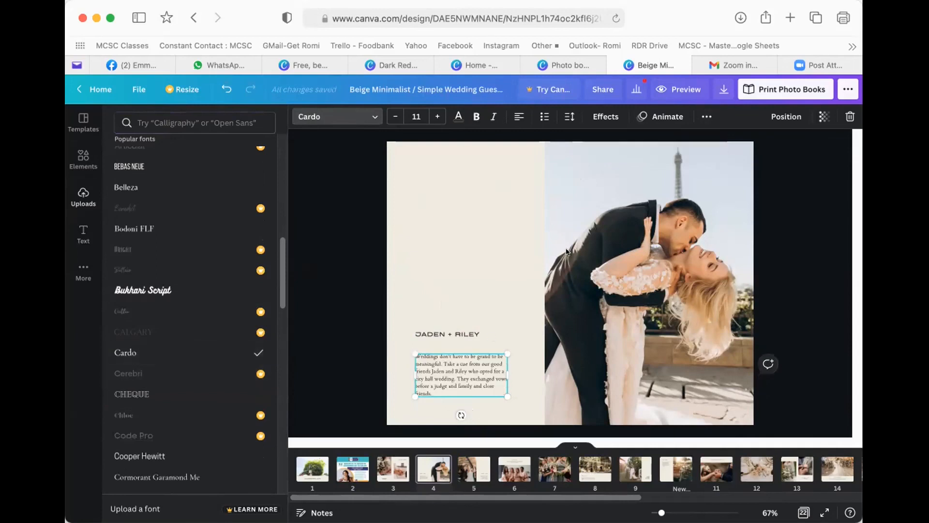
{"action": "left_click", "coordinate": [706, 116]}
{"action": "left_click", "coordinate": [609, 141]}
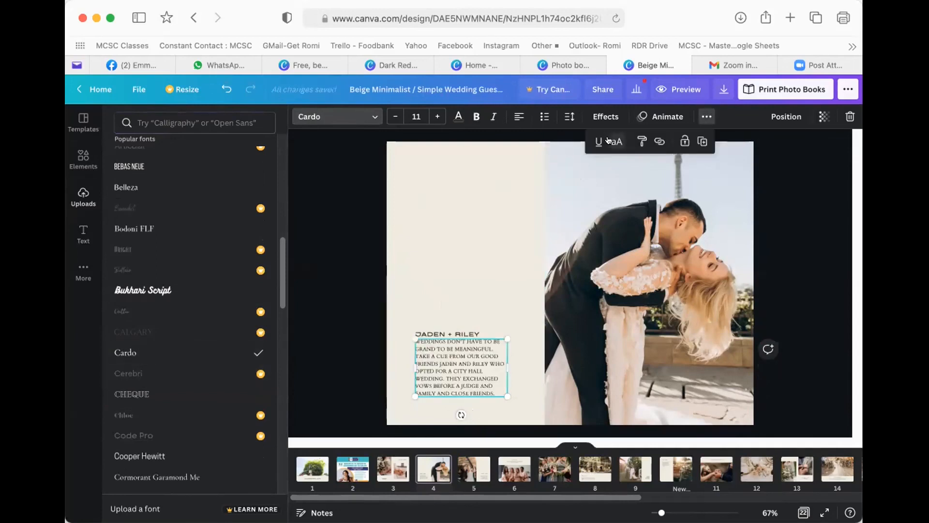
{"action": "left_click", "coordinate": [609, 141]}
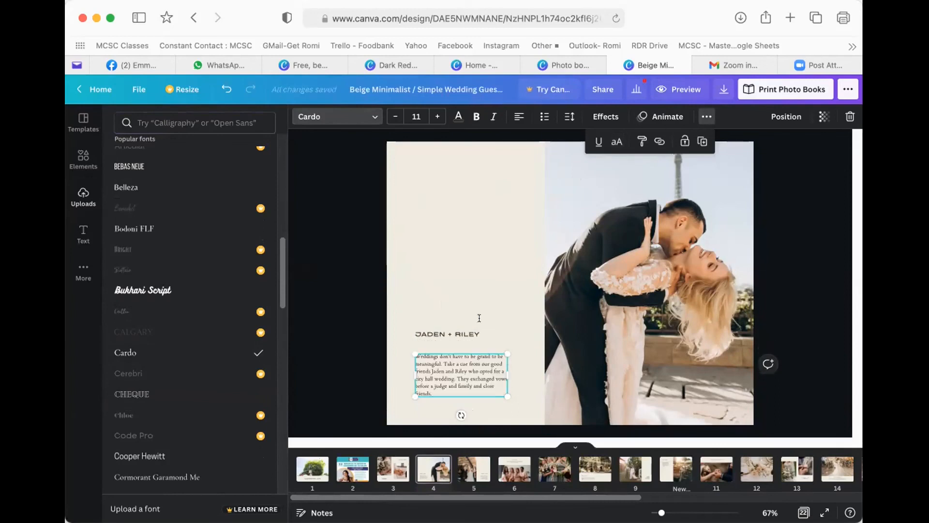
- Underline the couple's names heading on page 4
{"action": "left_click", "coordinate": [477, 334]}
{"action": "left_click", "coordinate": [704, 116]}
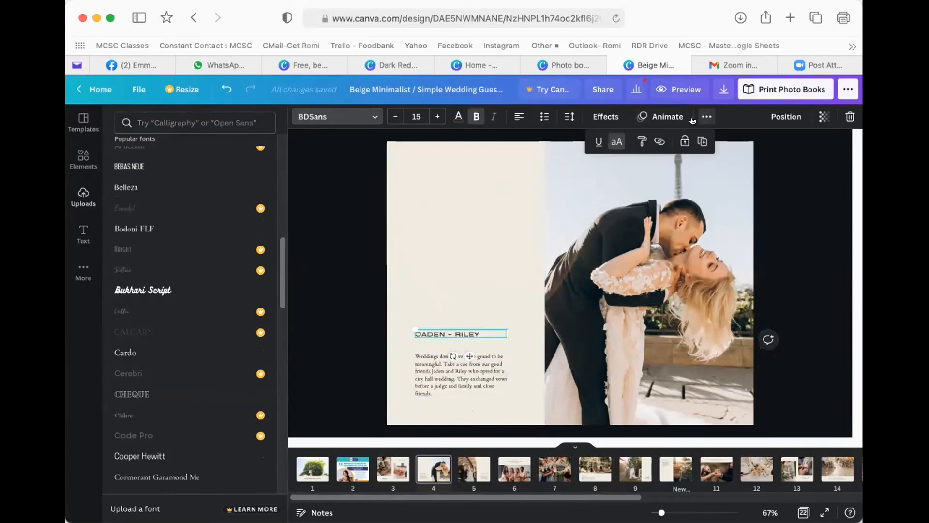
{"action": "left_click", "coordinate": [592, 143]}
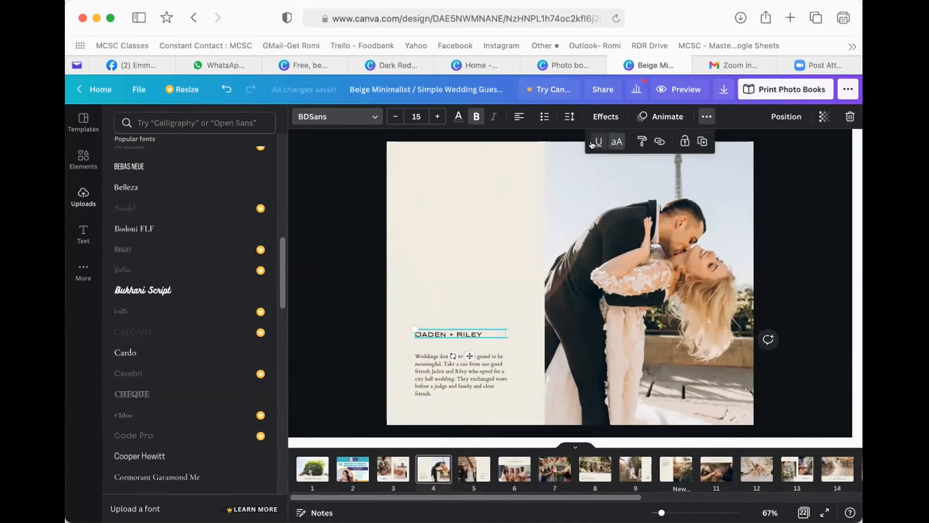
{"action": "left_click", "coordinate": [432, 277]}
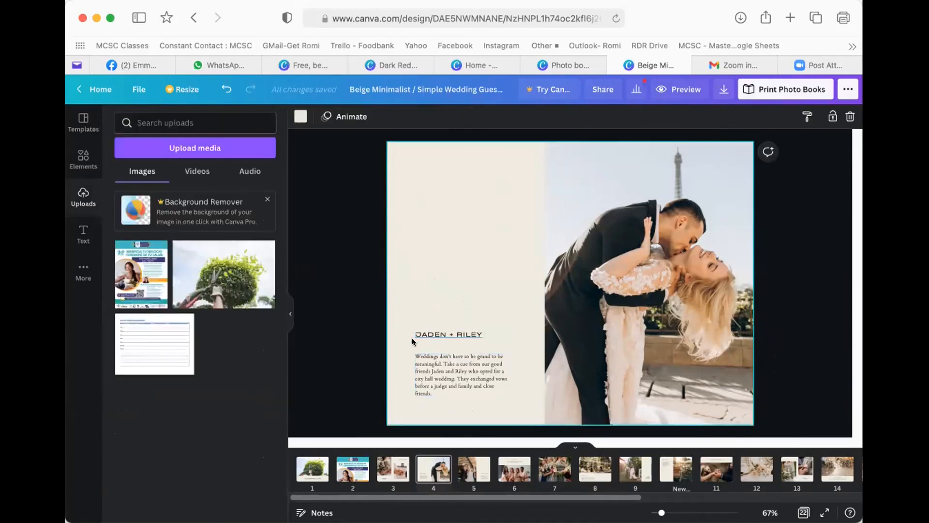
{"action": "left_click", "coordinate": [447, 333]}
- Swap page 4's kissing-couple photo for the tree-pruning upload and delete the extra copy
{"action": "left_click", "coordinate": [624, 304]}
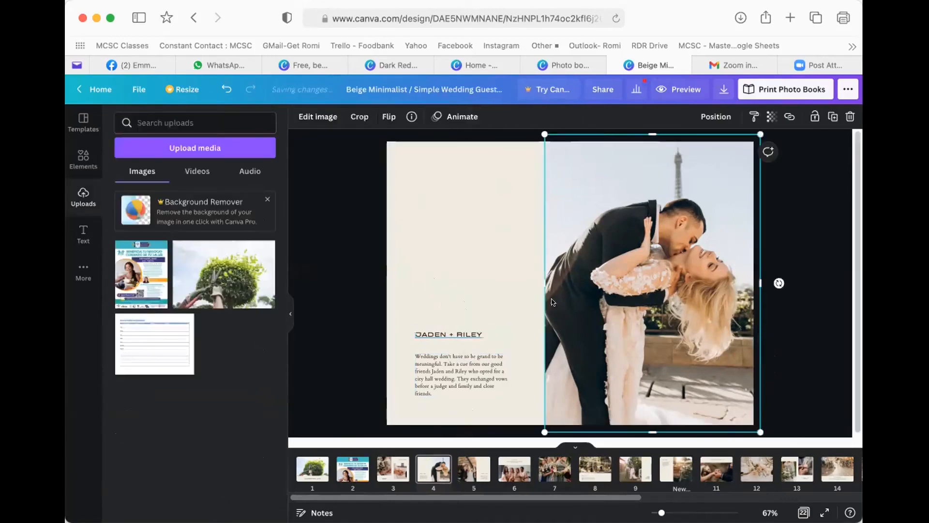
{"action": "left_click_drag", "start_coordinate": [223, 274], "coordinate": [621, 280]}
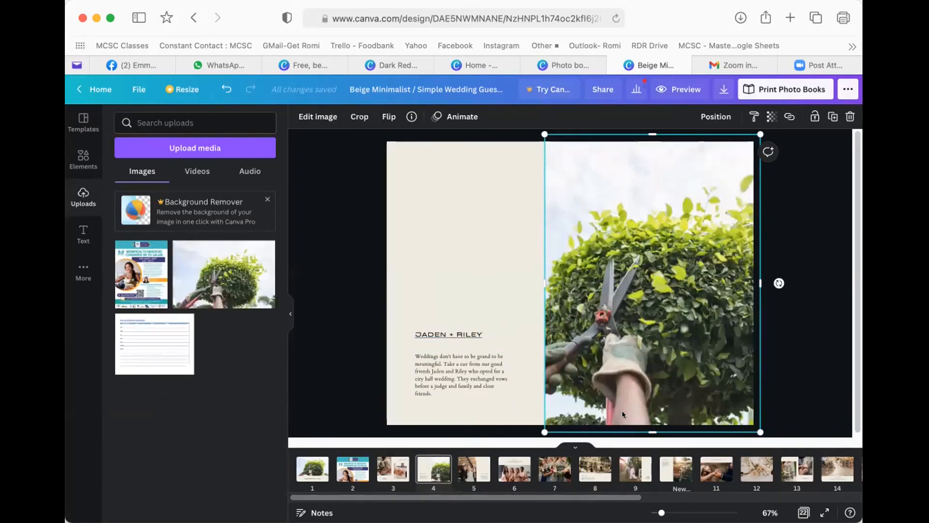
{"action": "left_click", "coordinate": [224, 269]}
{"action": "left_click_drag", "start_coordinate": [641, 304], "coordinate": [524, 272]}
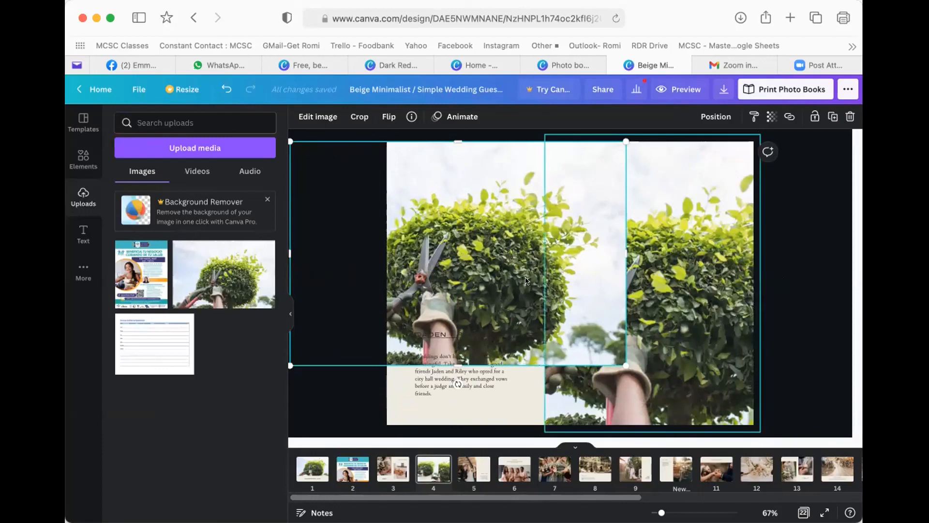
{"action": "left_click_drag", "start_coordinate": [444, 242], "coordinate": [491, 242]}
{"action": "key", "text": "Delete"}
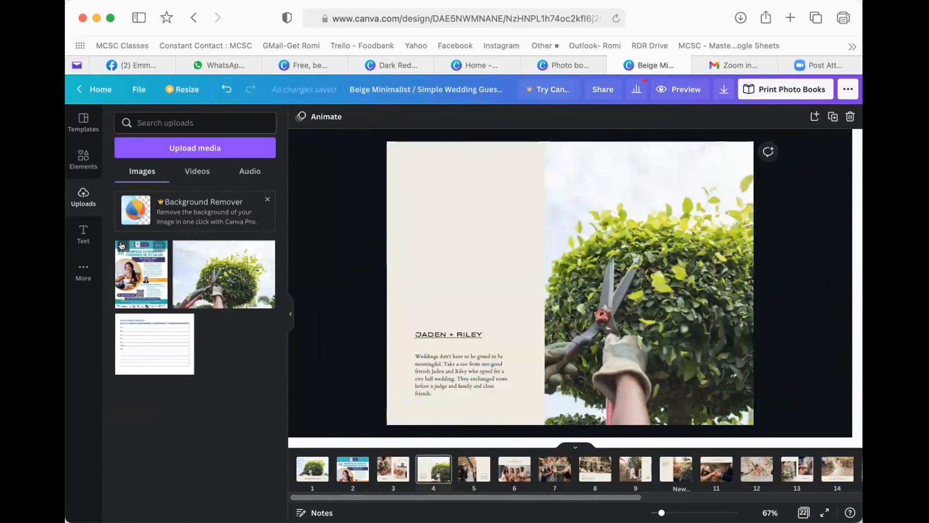